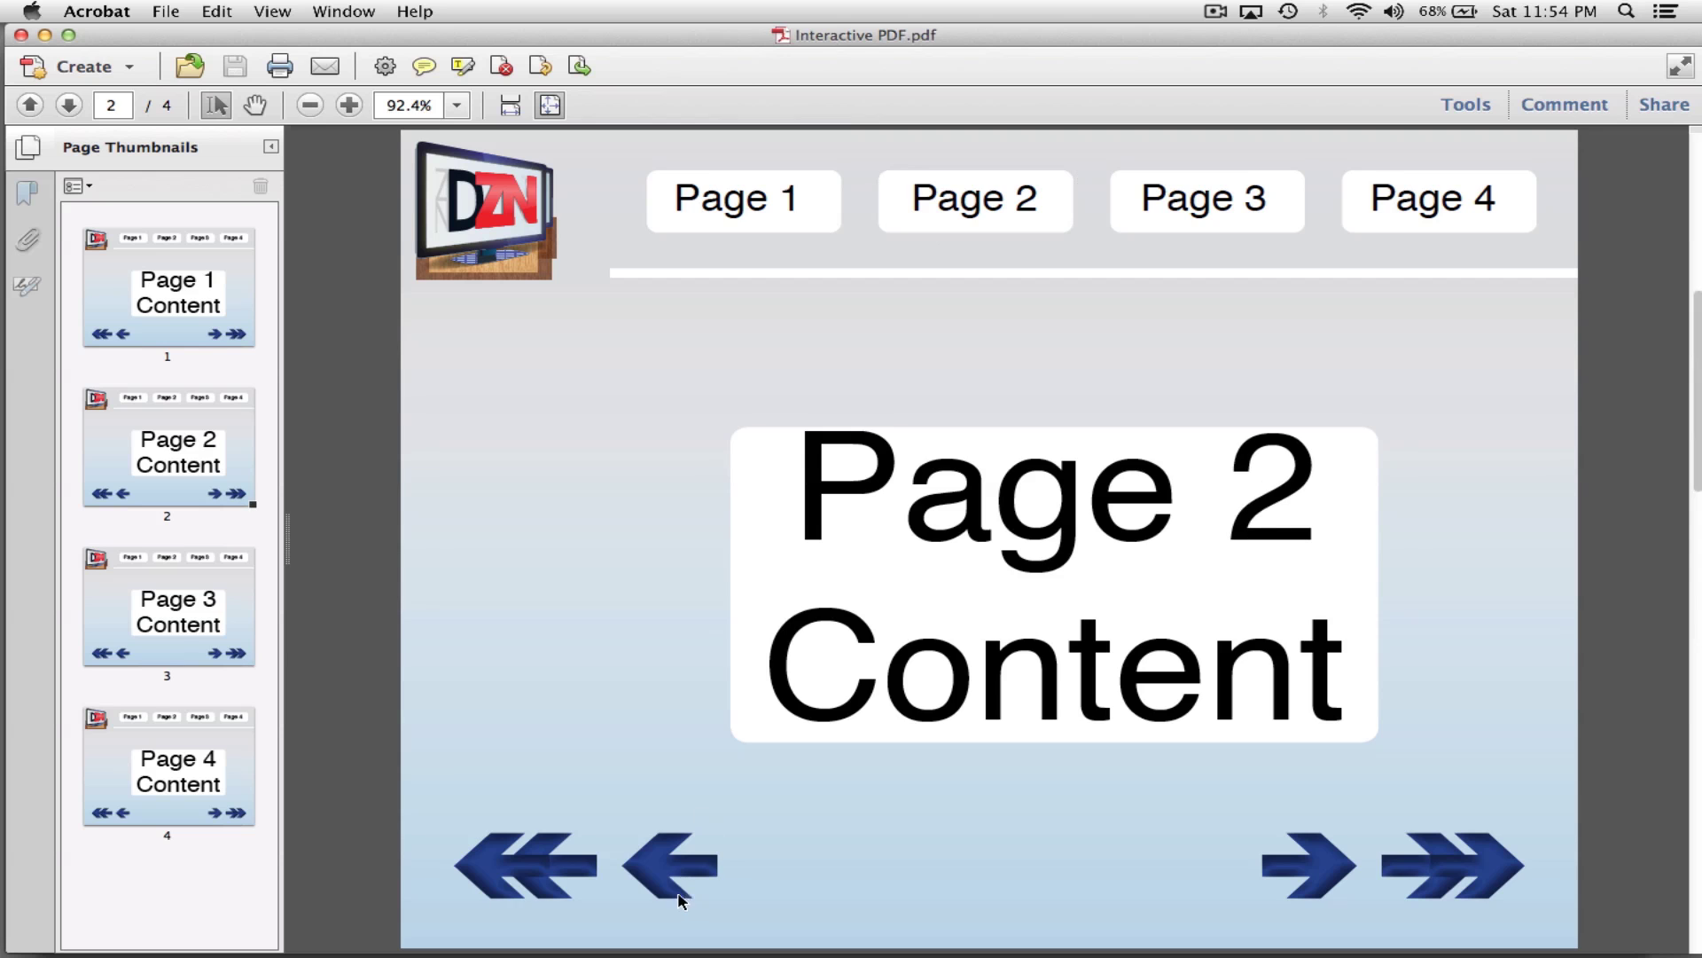
Test the page links and navigation arrows of the finished example in Acrobat and in its Safari web version.
left_click(676, 868)
left_click(1270, 873)
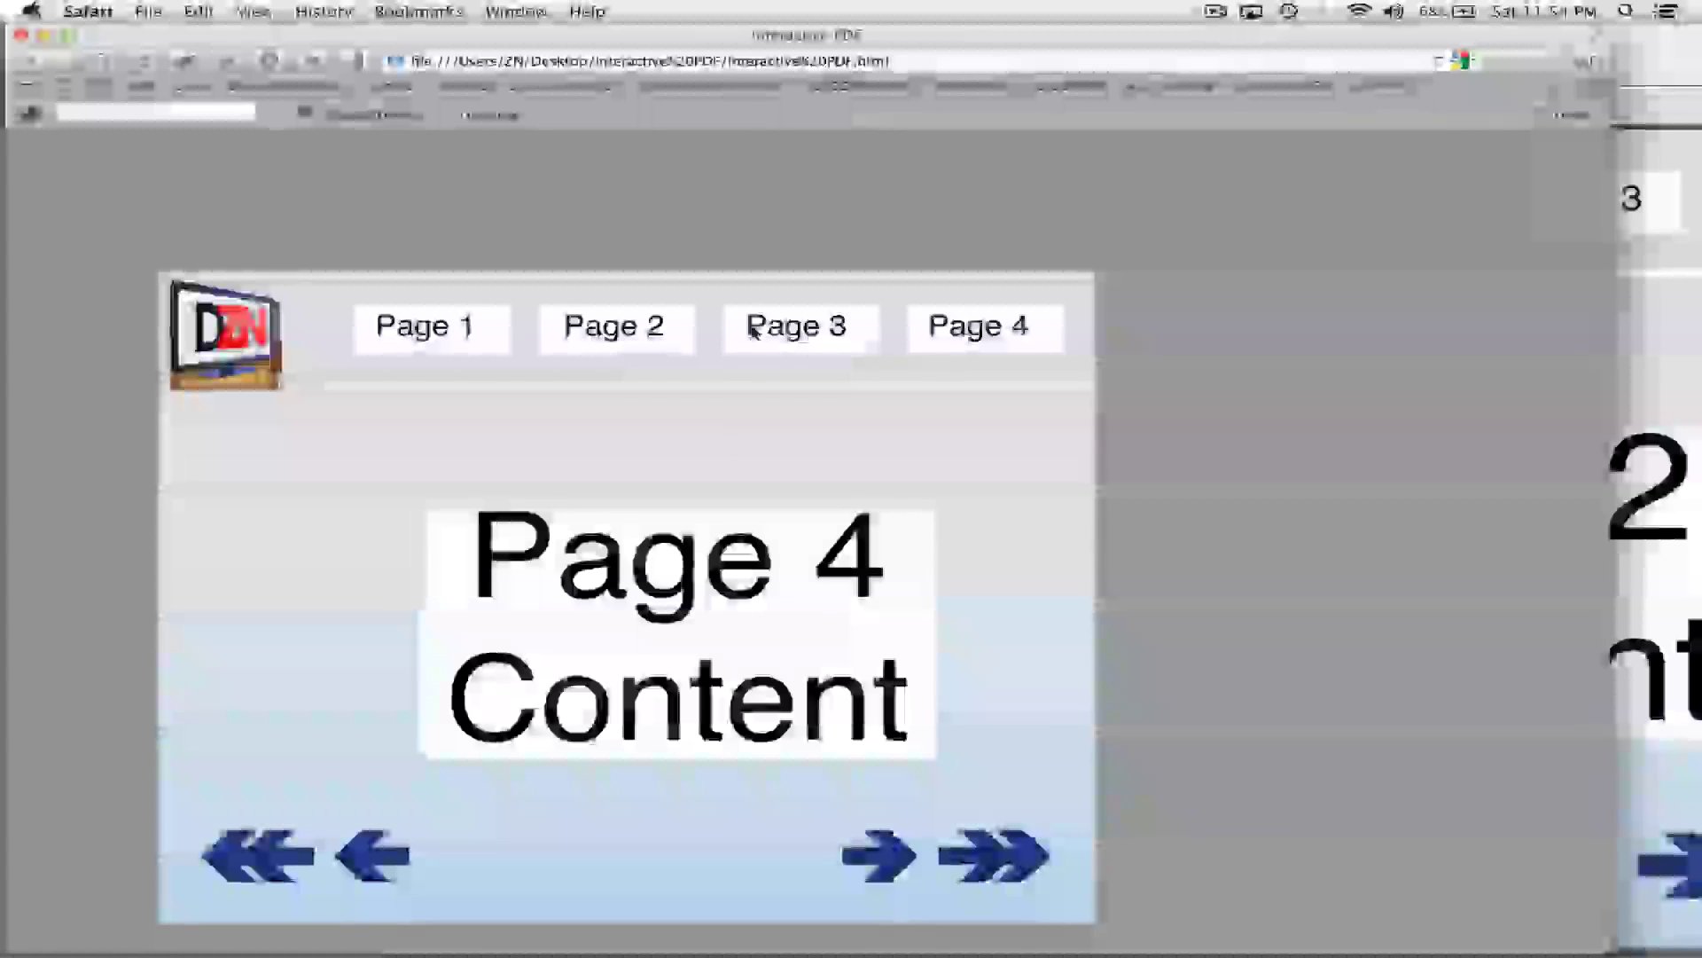
left_click(752, 329)
left_click(945, 341)
left_click(567, 328)
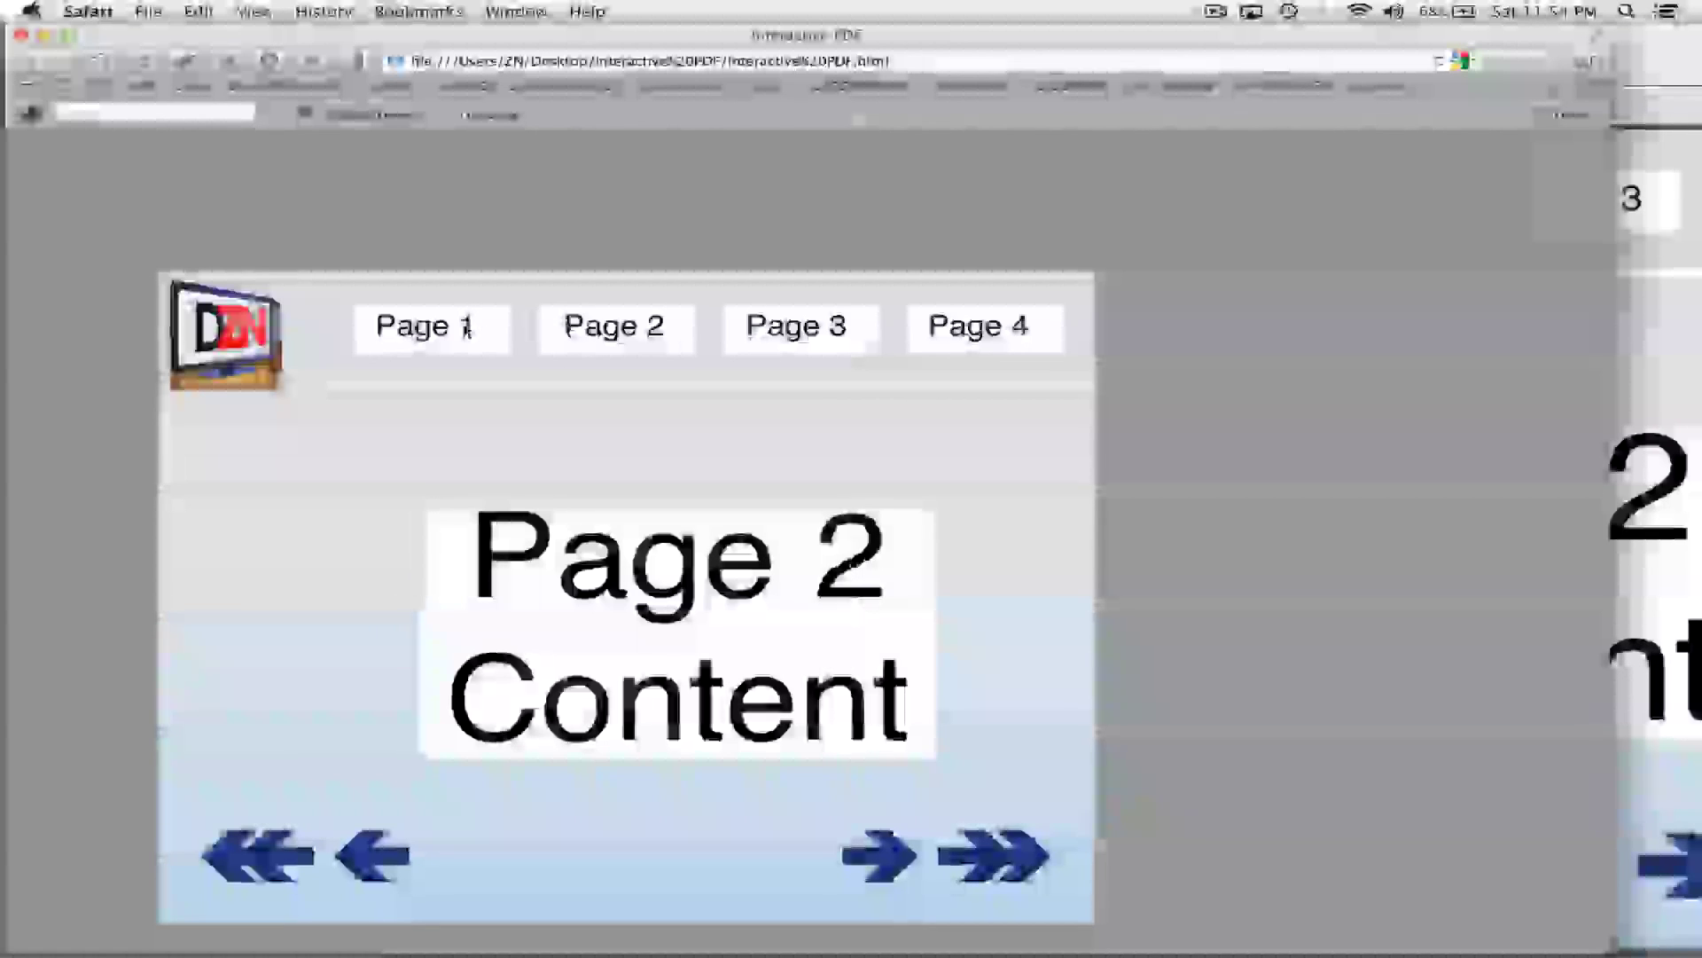
left_click(467, 329)
left_click(882, 858)
left_click(993, 856)
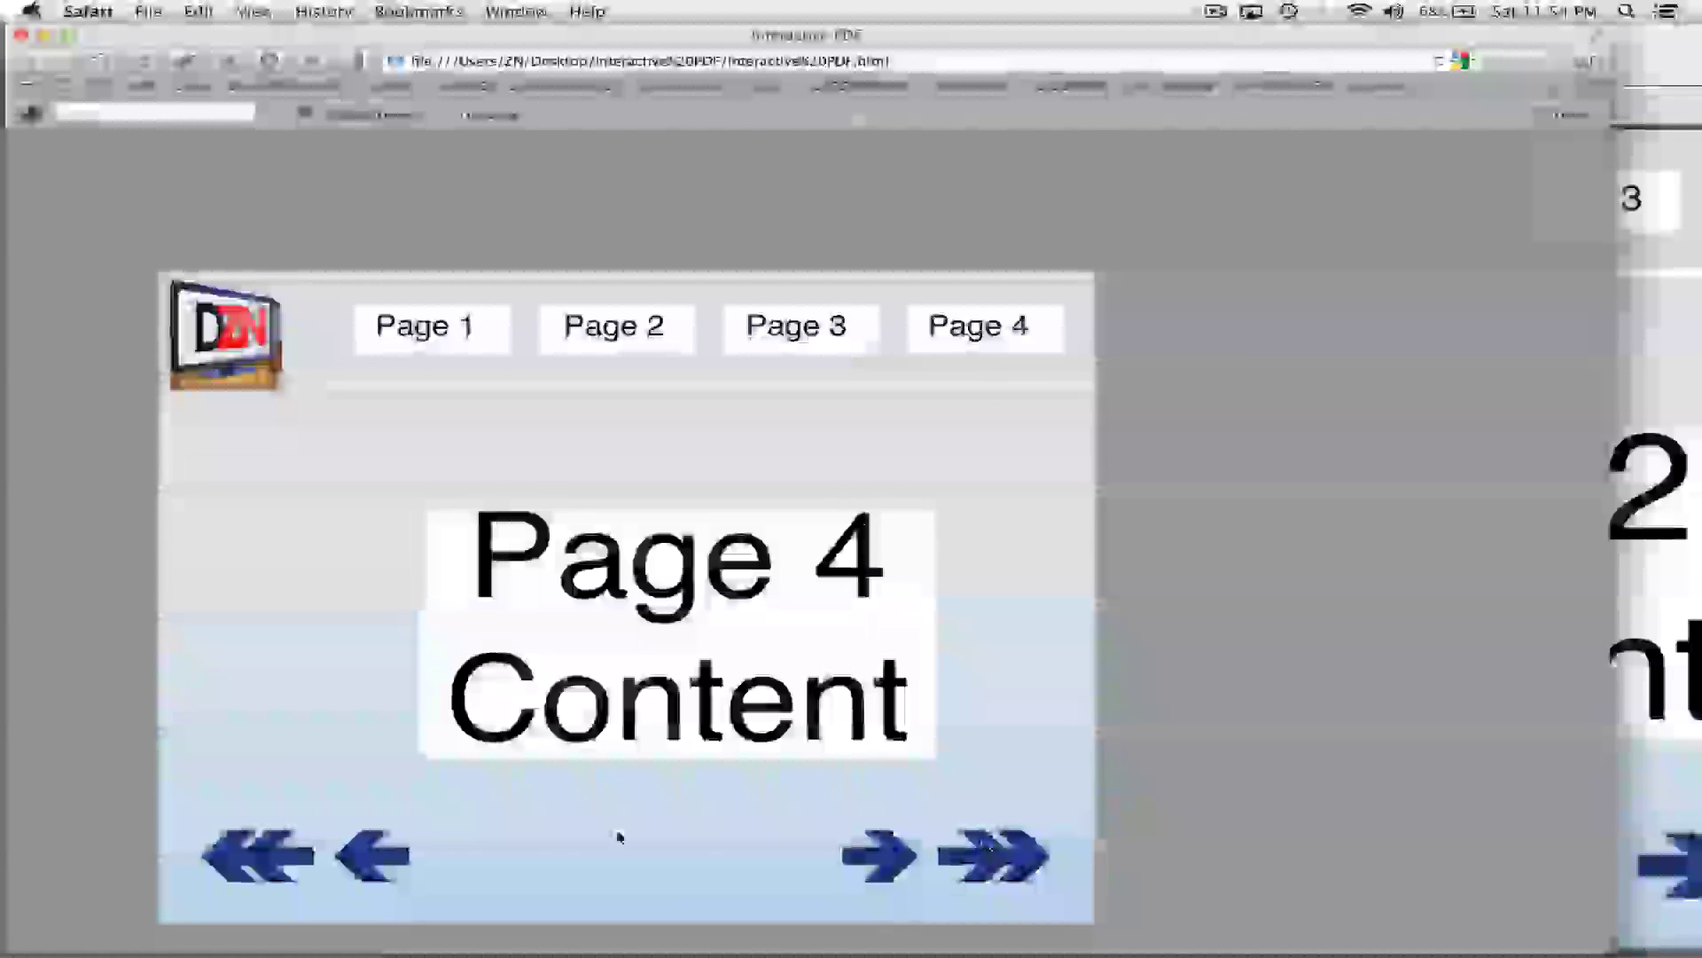
left_click(796, 328)
left_click(1084, 297)
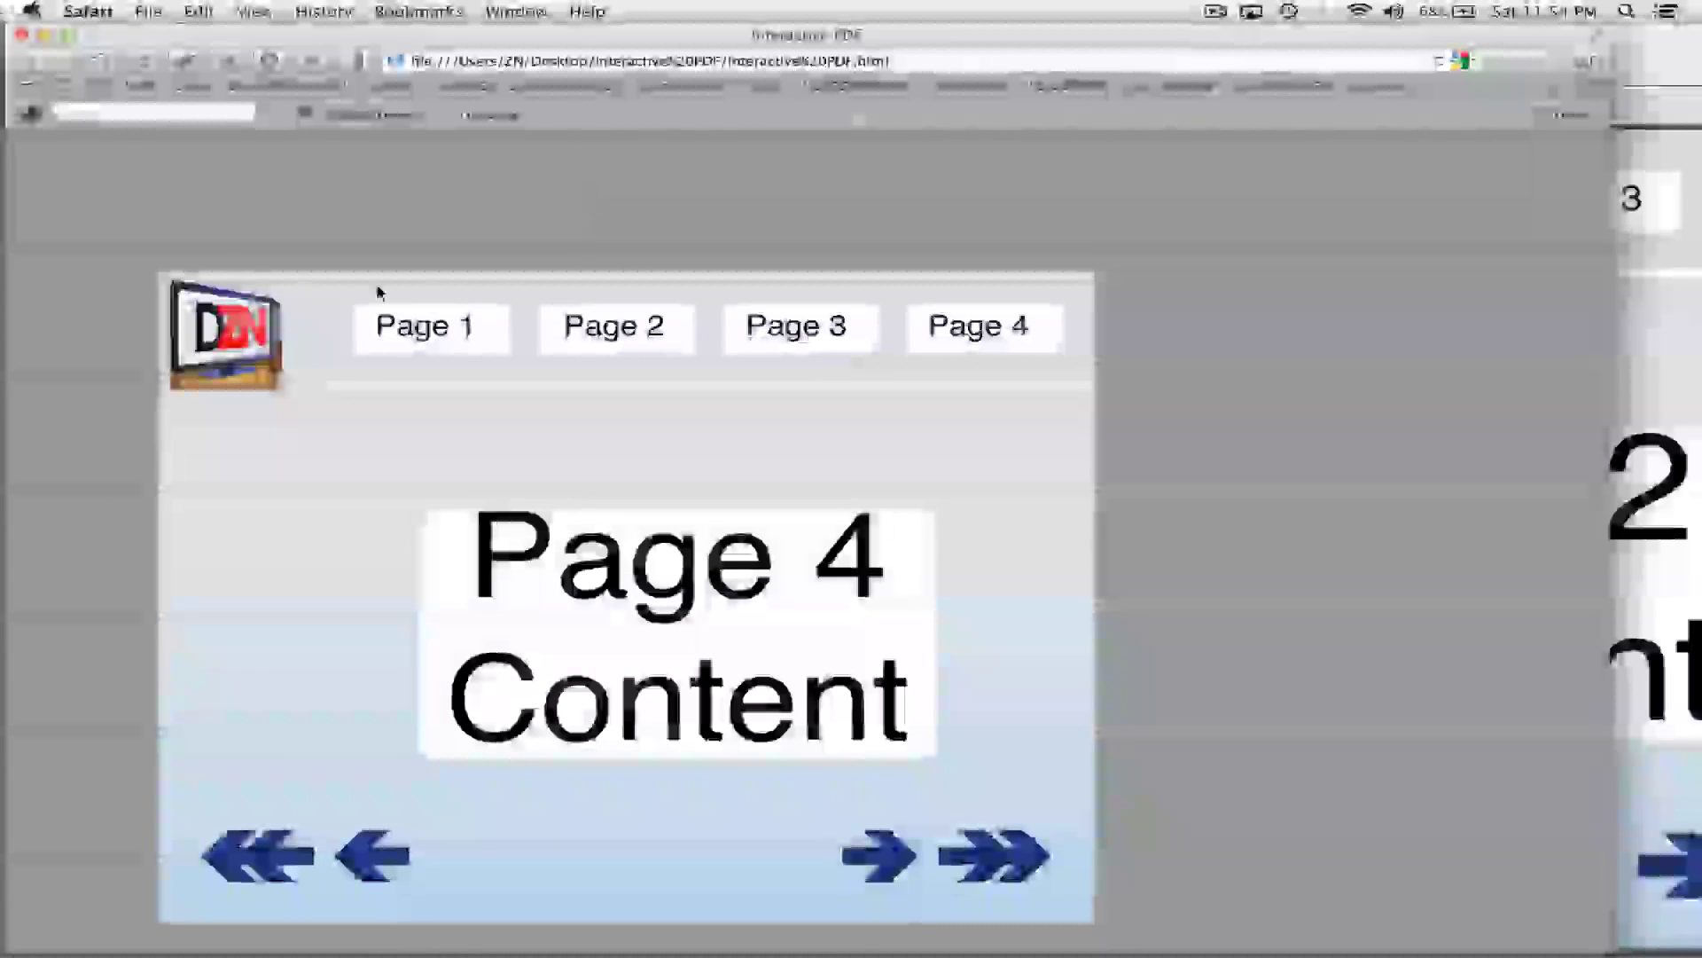
left_click(873, 330)
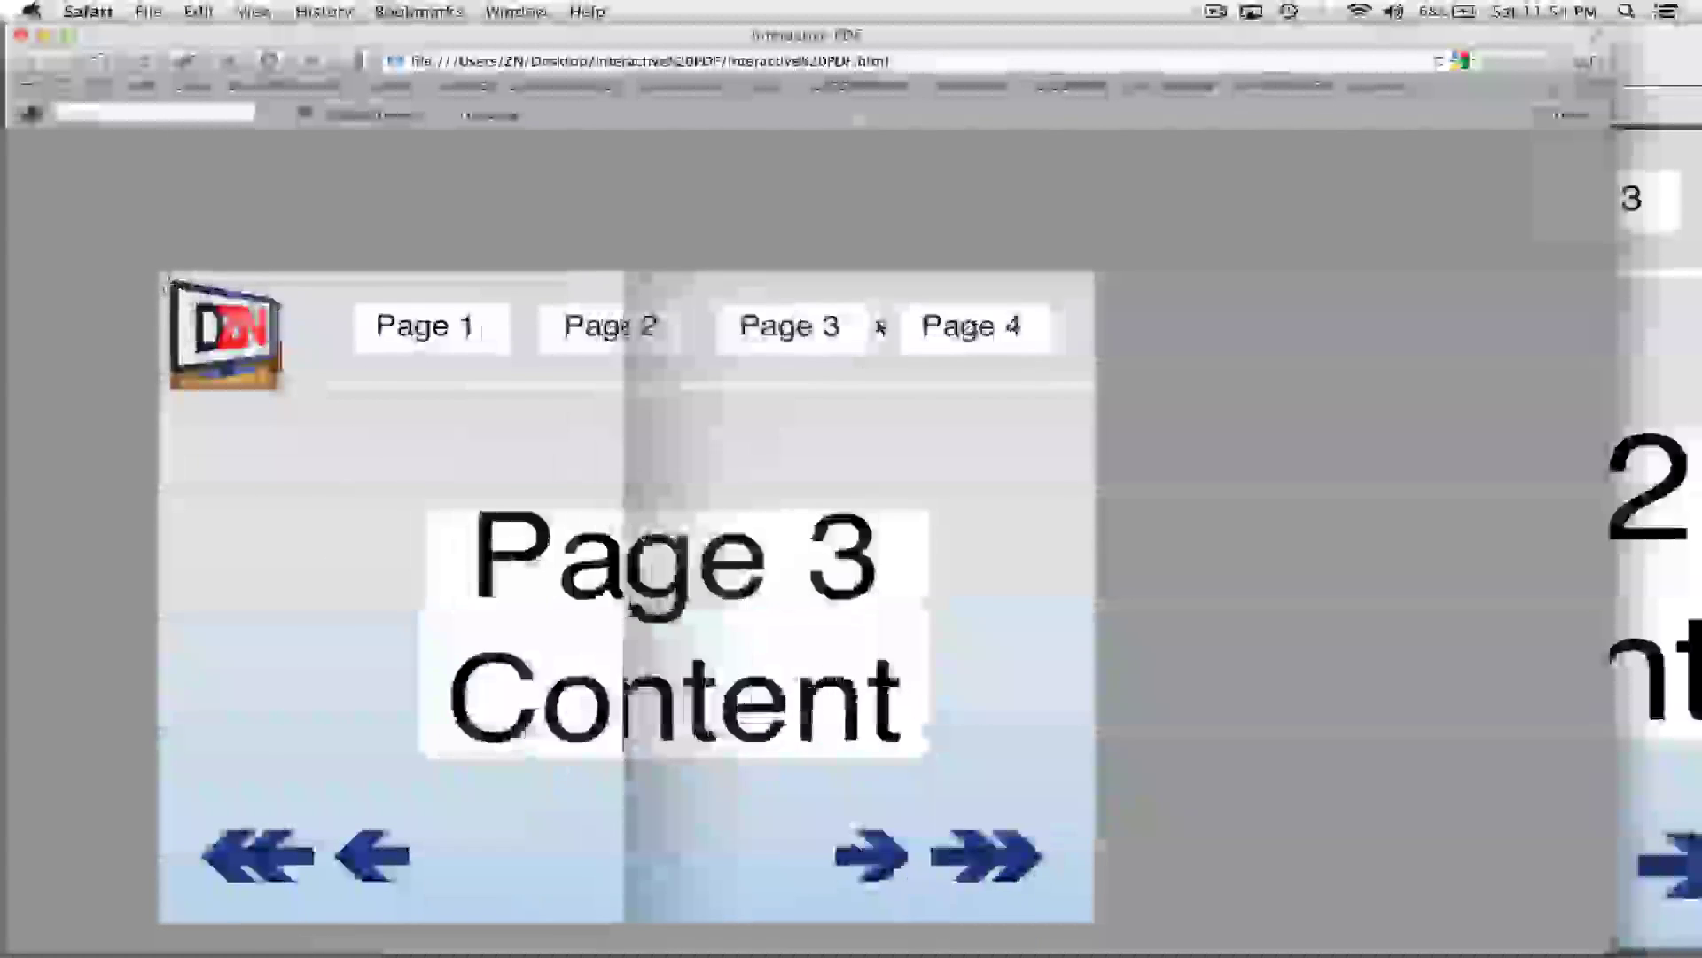
key("Left")
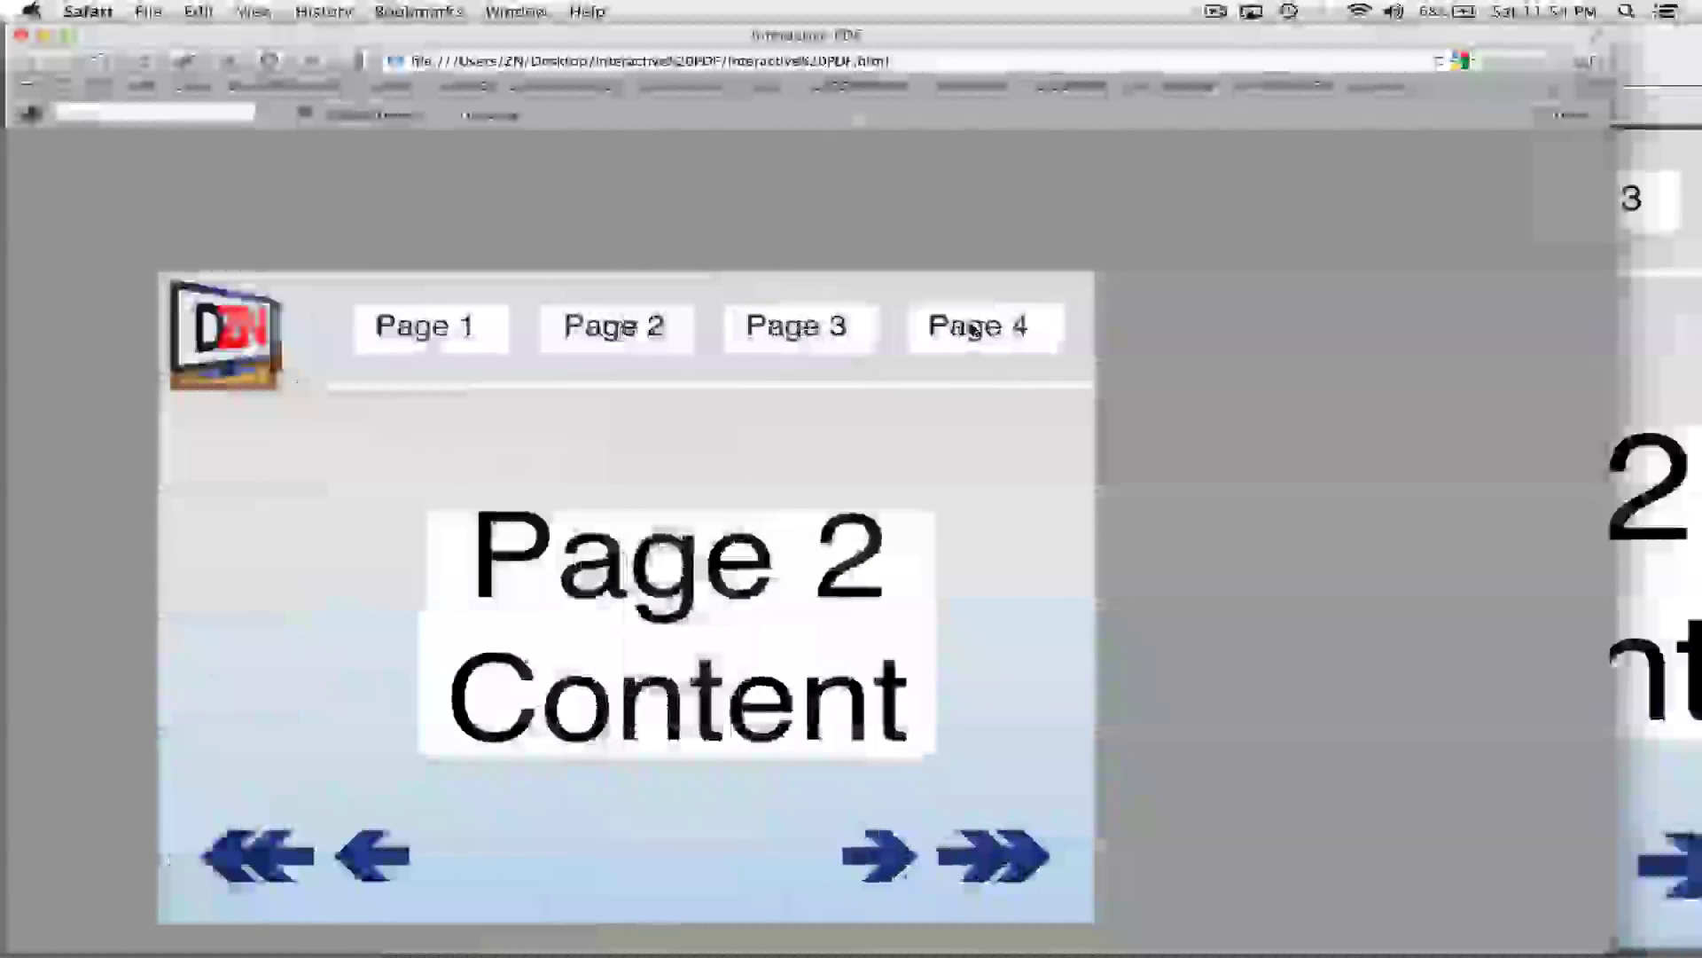
Switch to InDesign and start a new document.
key("ctrl+Right")
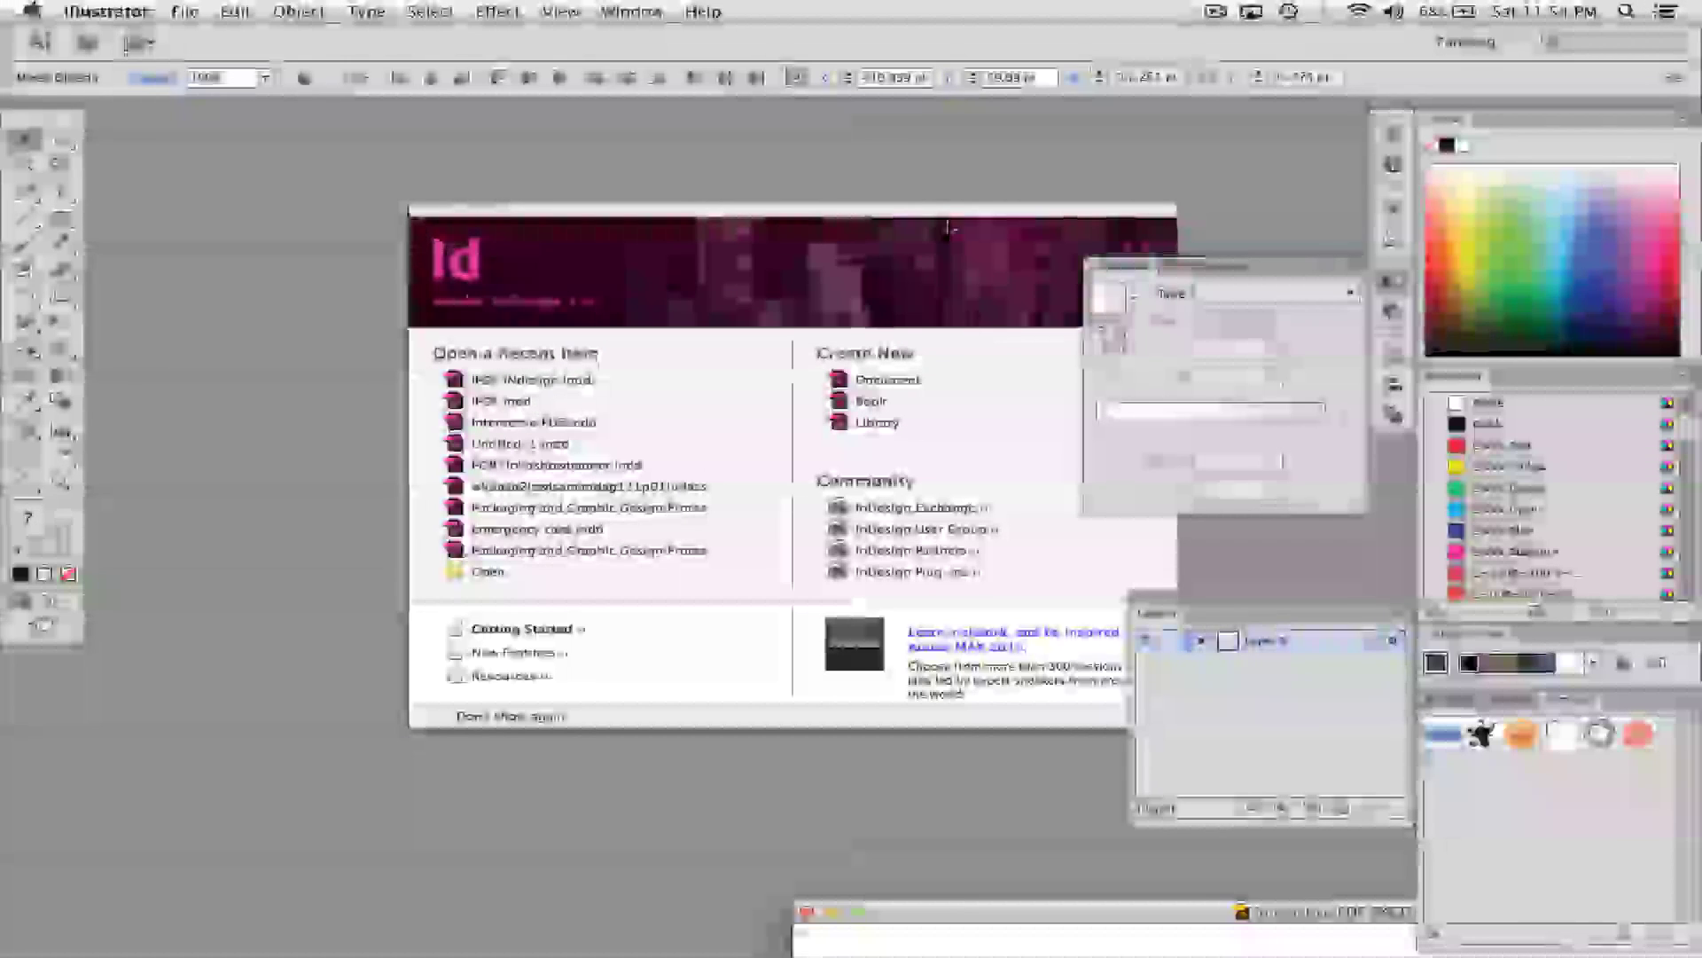
left_click(969, 216)
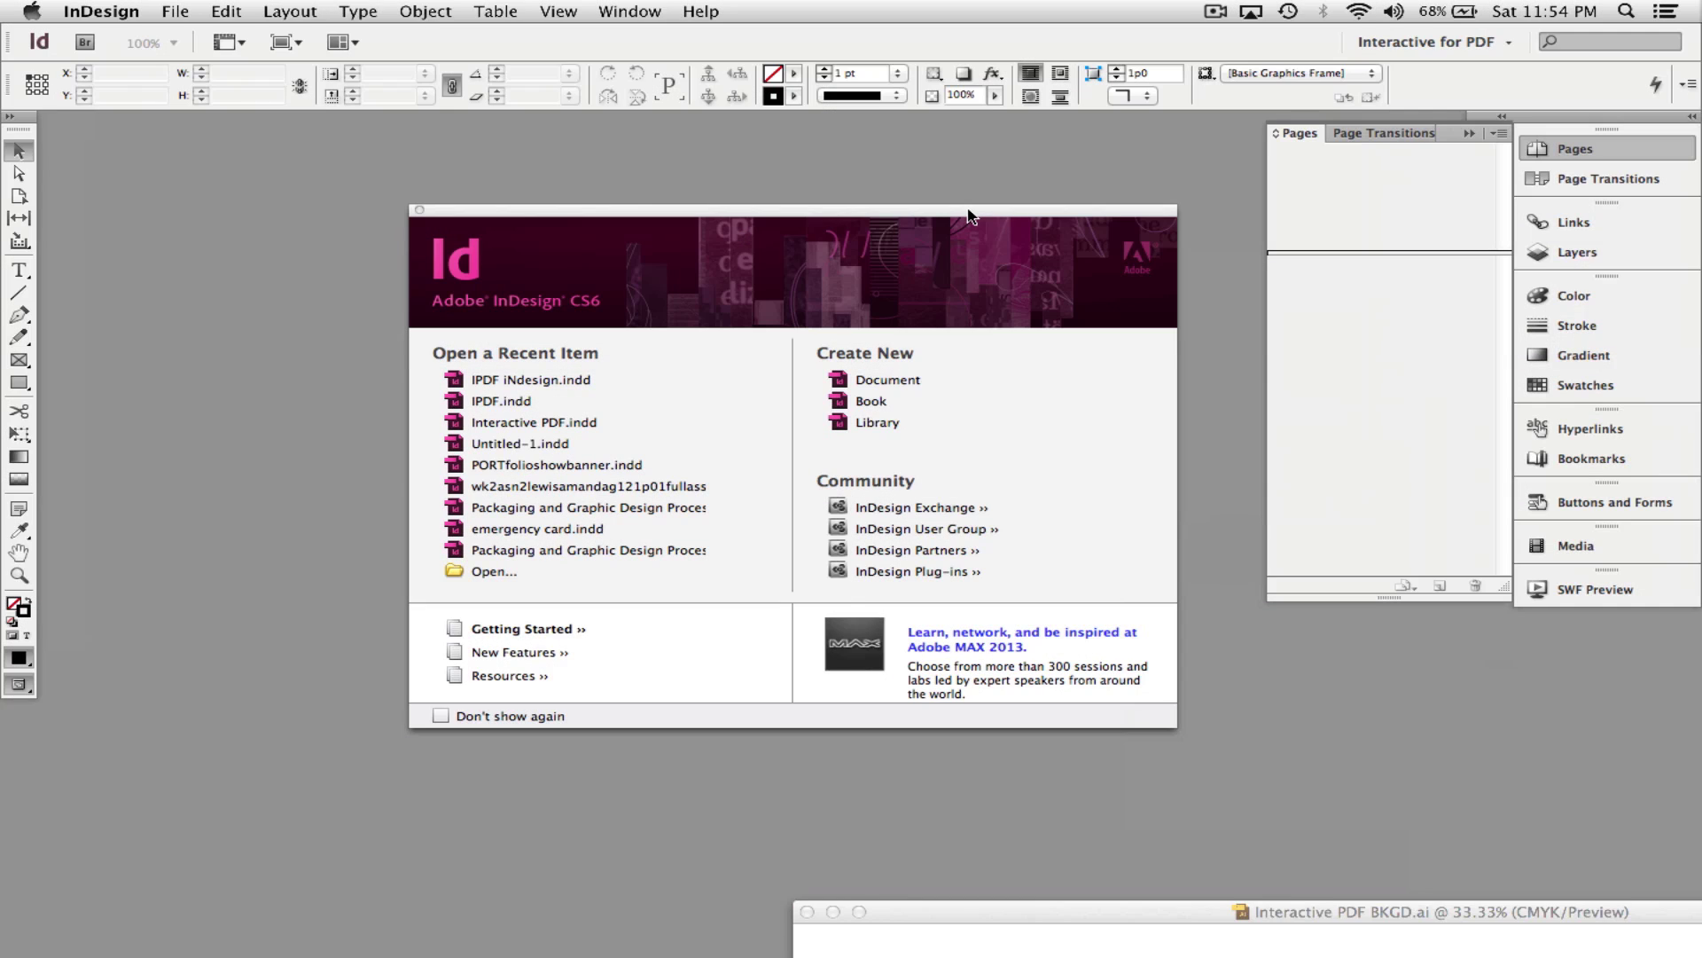
left_click(174, 9)
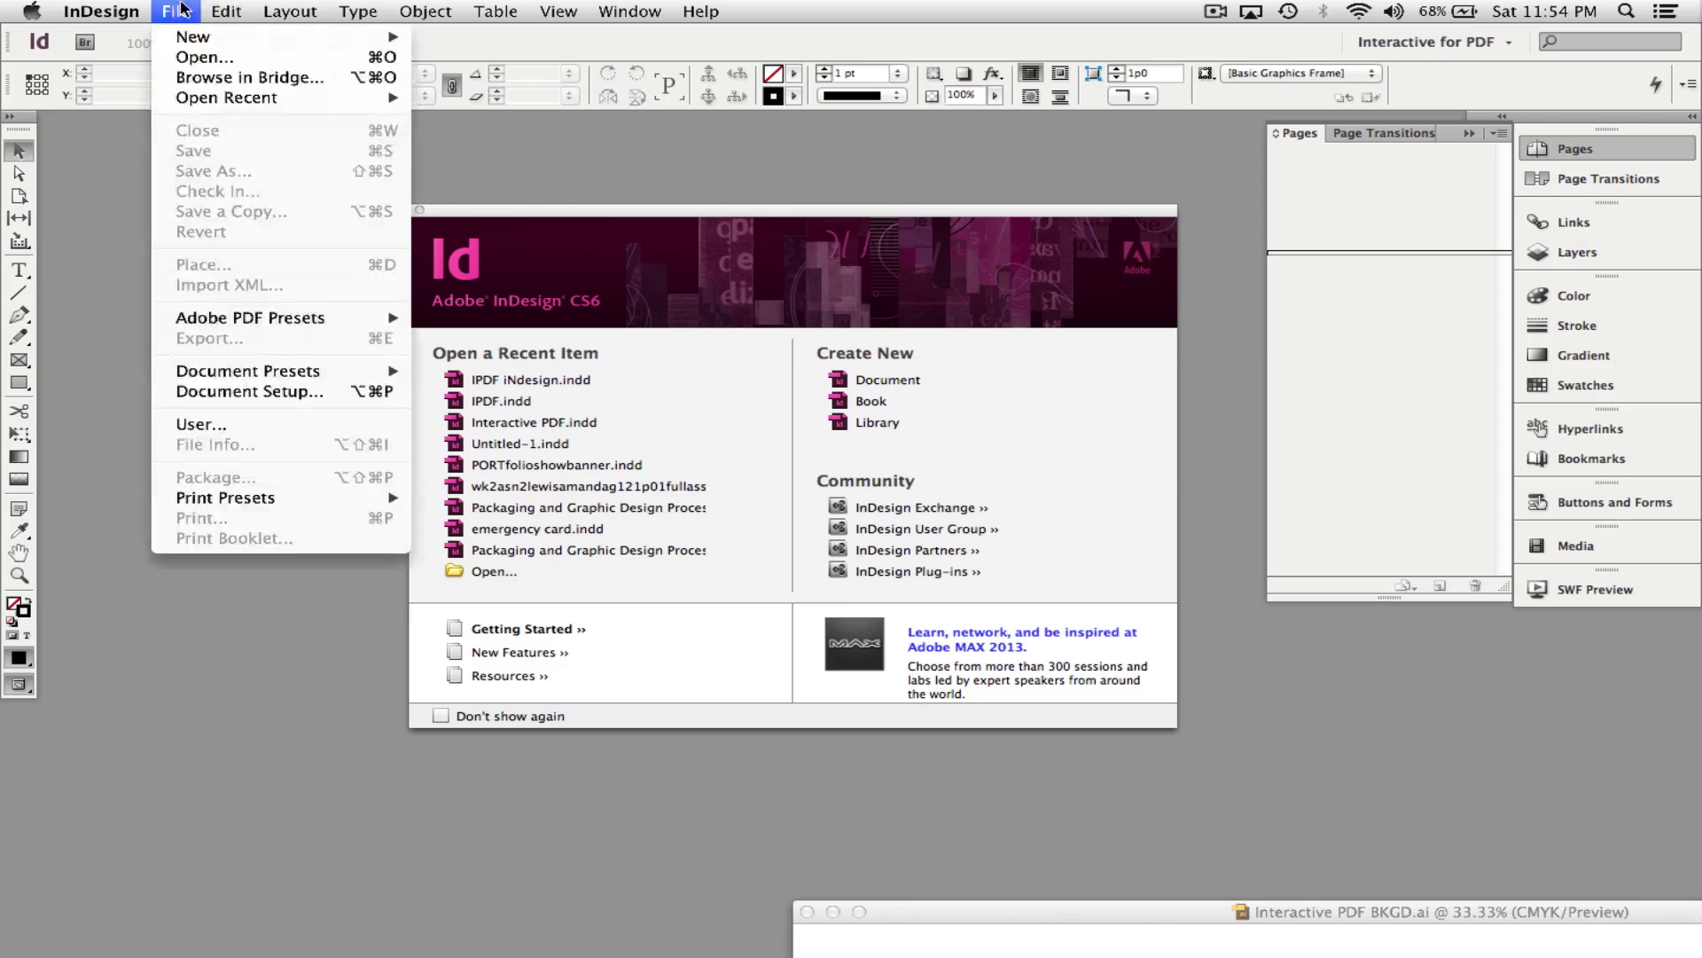
mouse_move(186, 40)
left_click(479, 45)
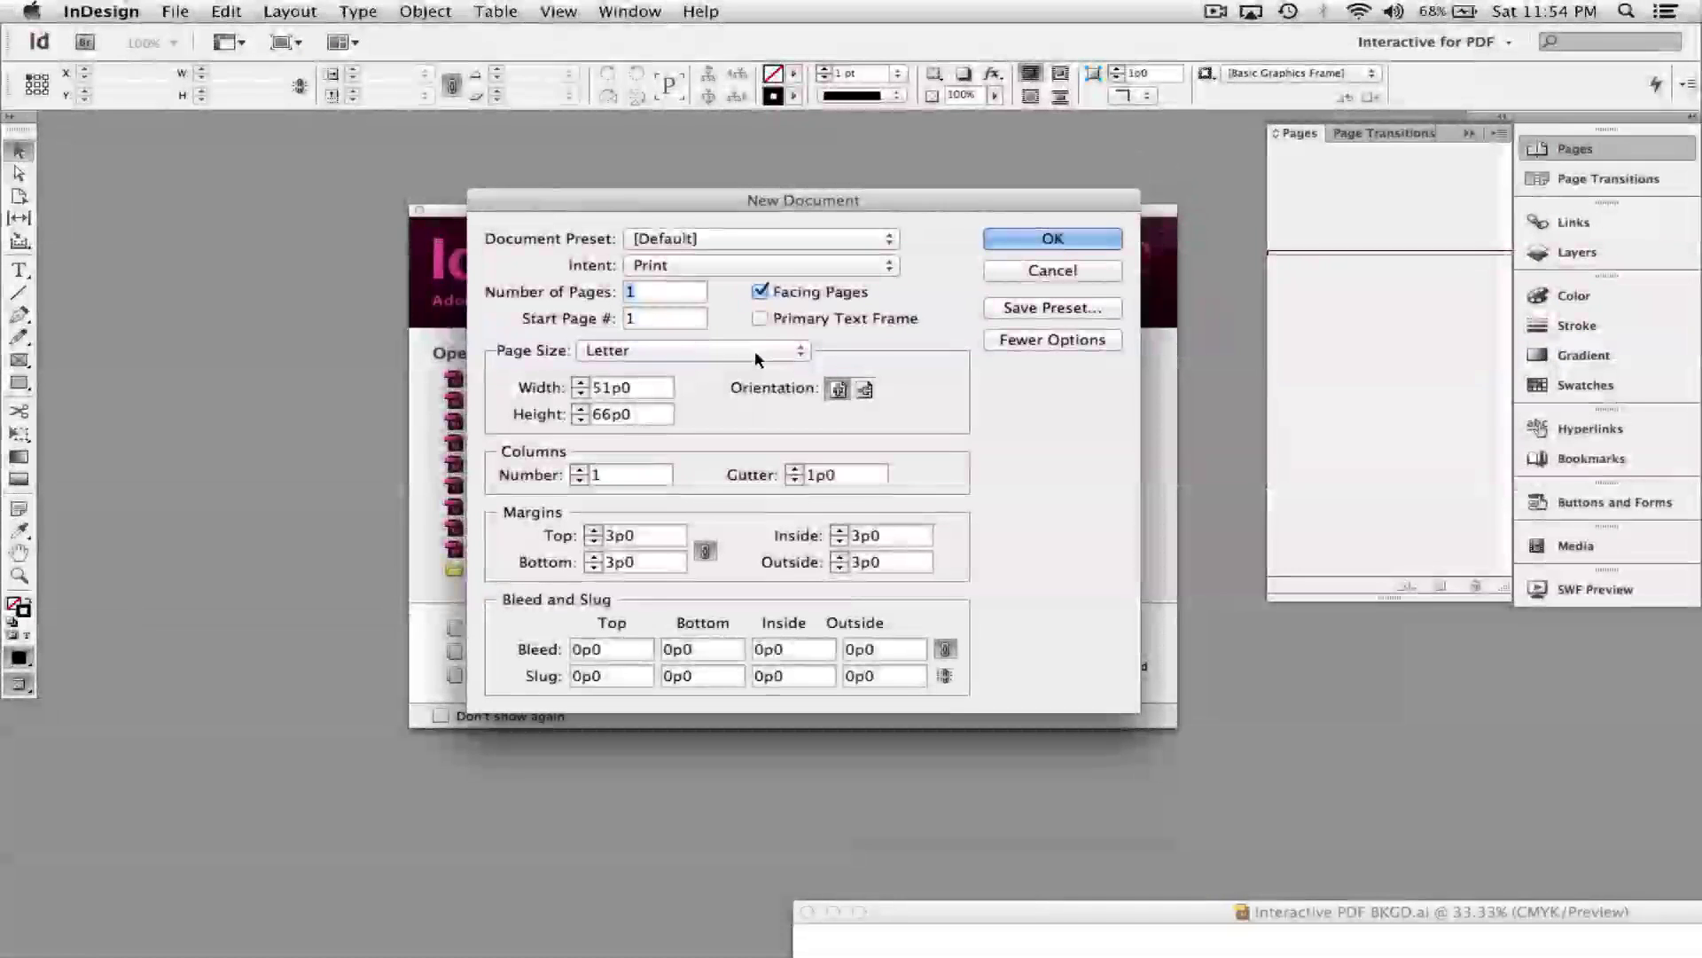
Try the Web intent with a 1024 x 768 page size, and return the intent to Print.
left_click(710, 259)
left_click(692, 284)
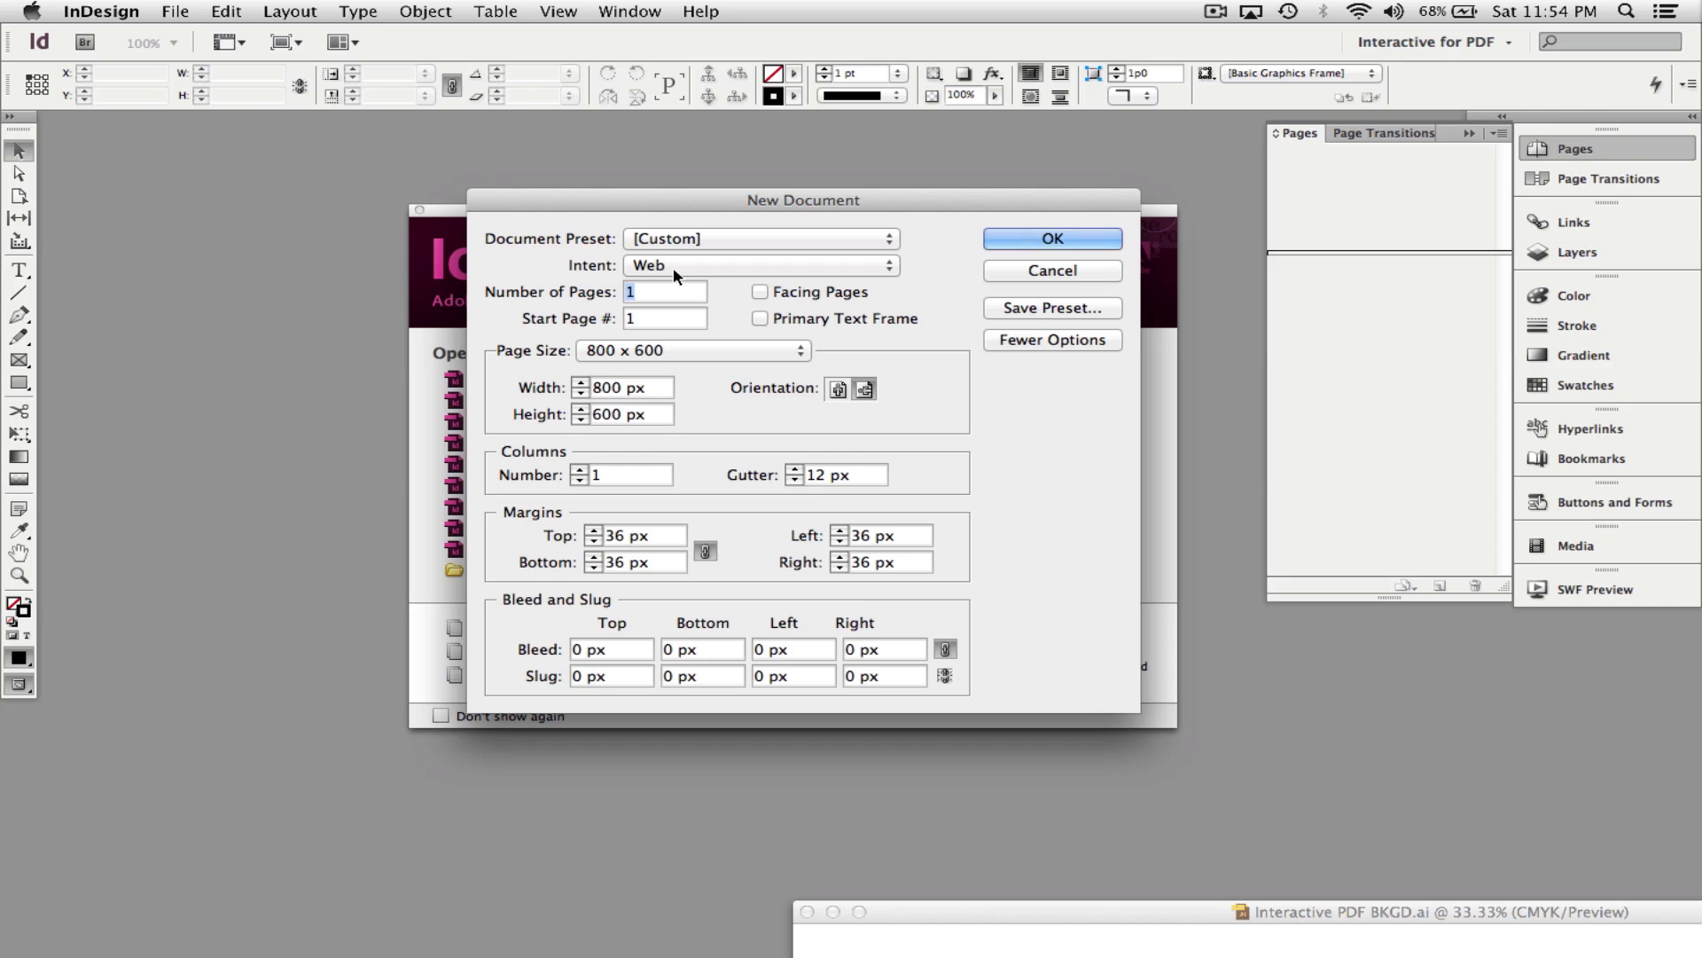
left_click(673, 266)
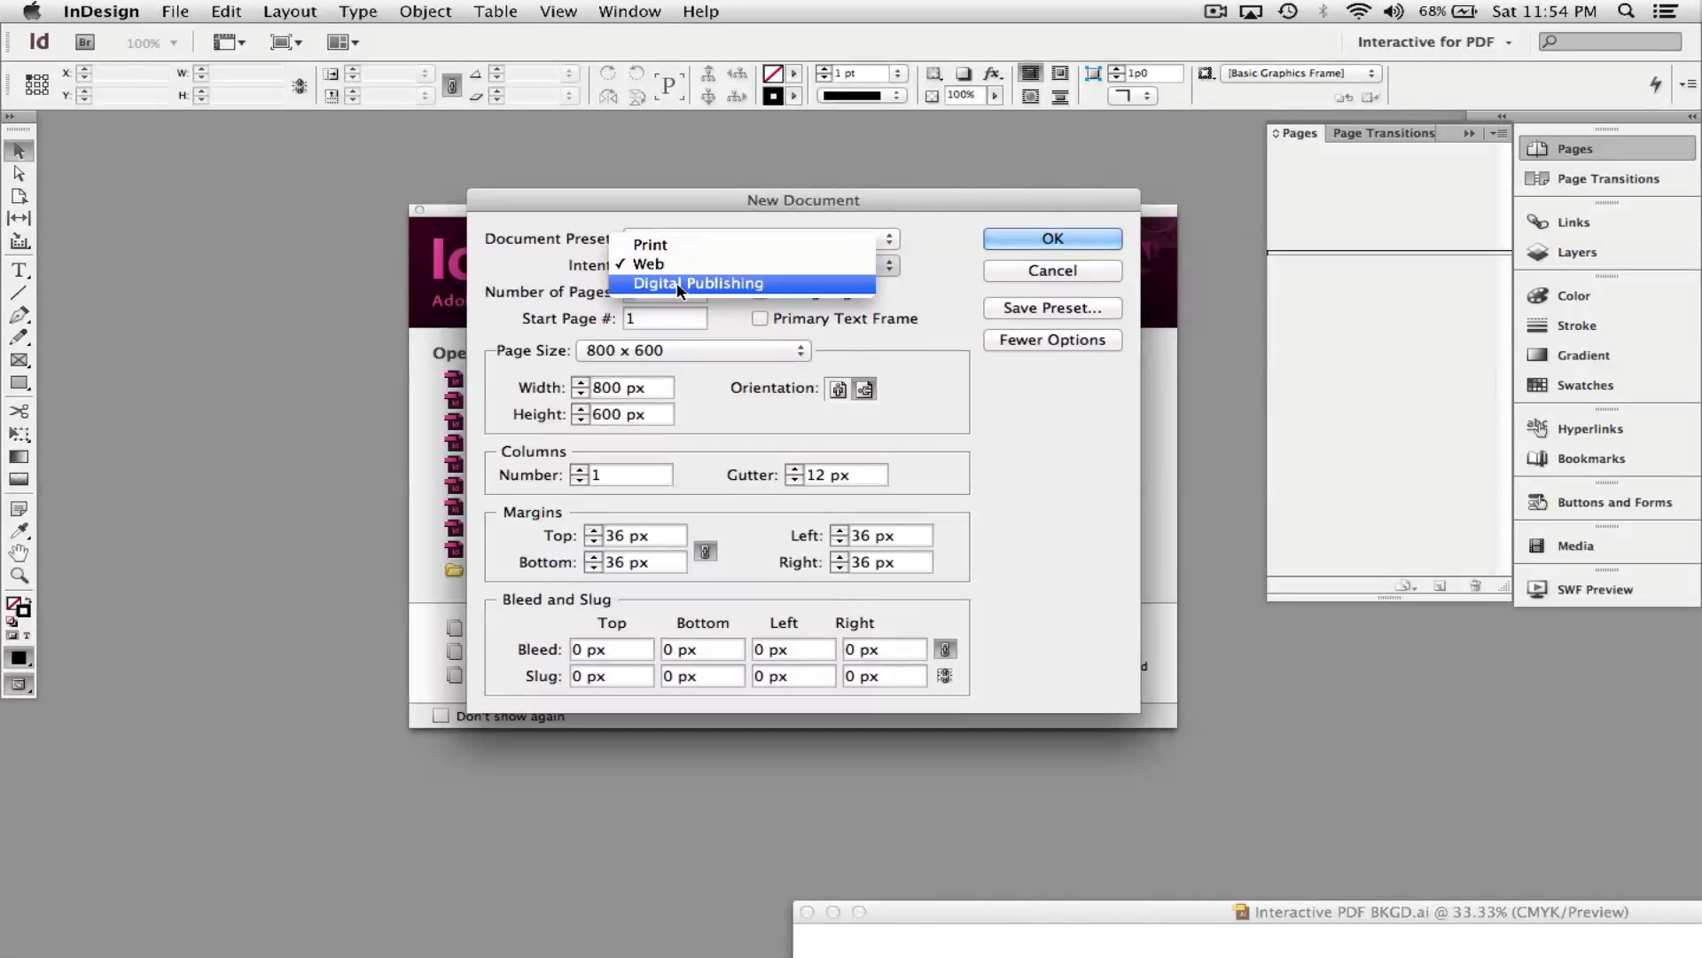
left_click(556, 293)
left_click(620, 350)
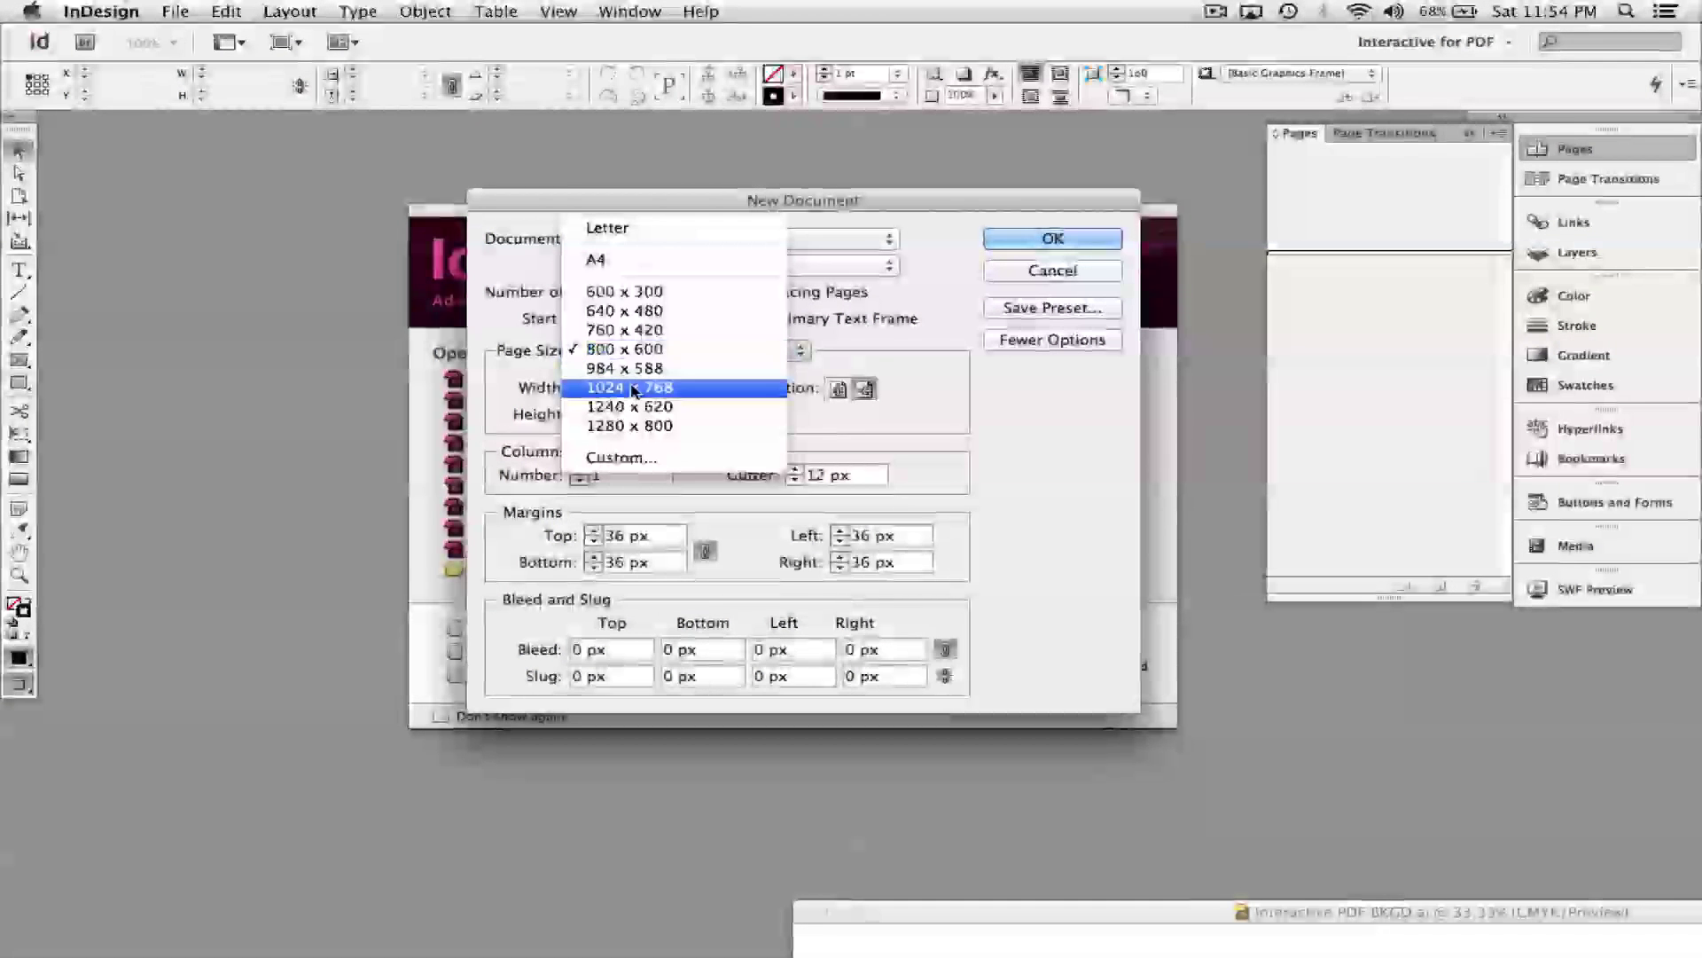
left_click(634, 388)
left_click(656, 265)
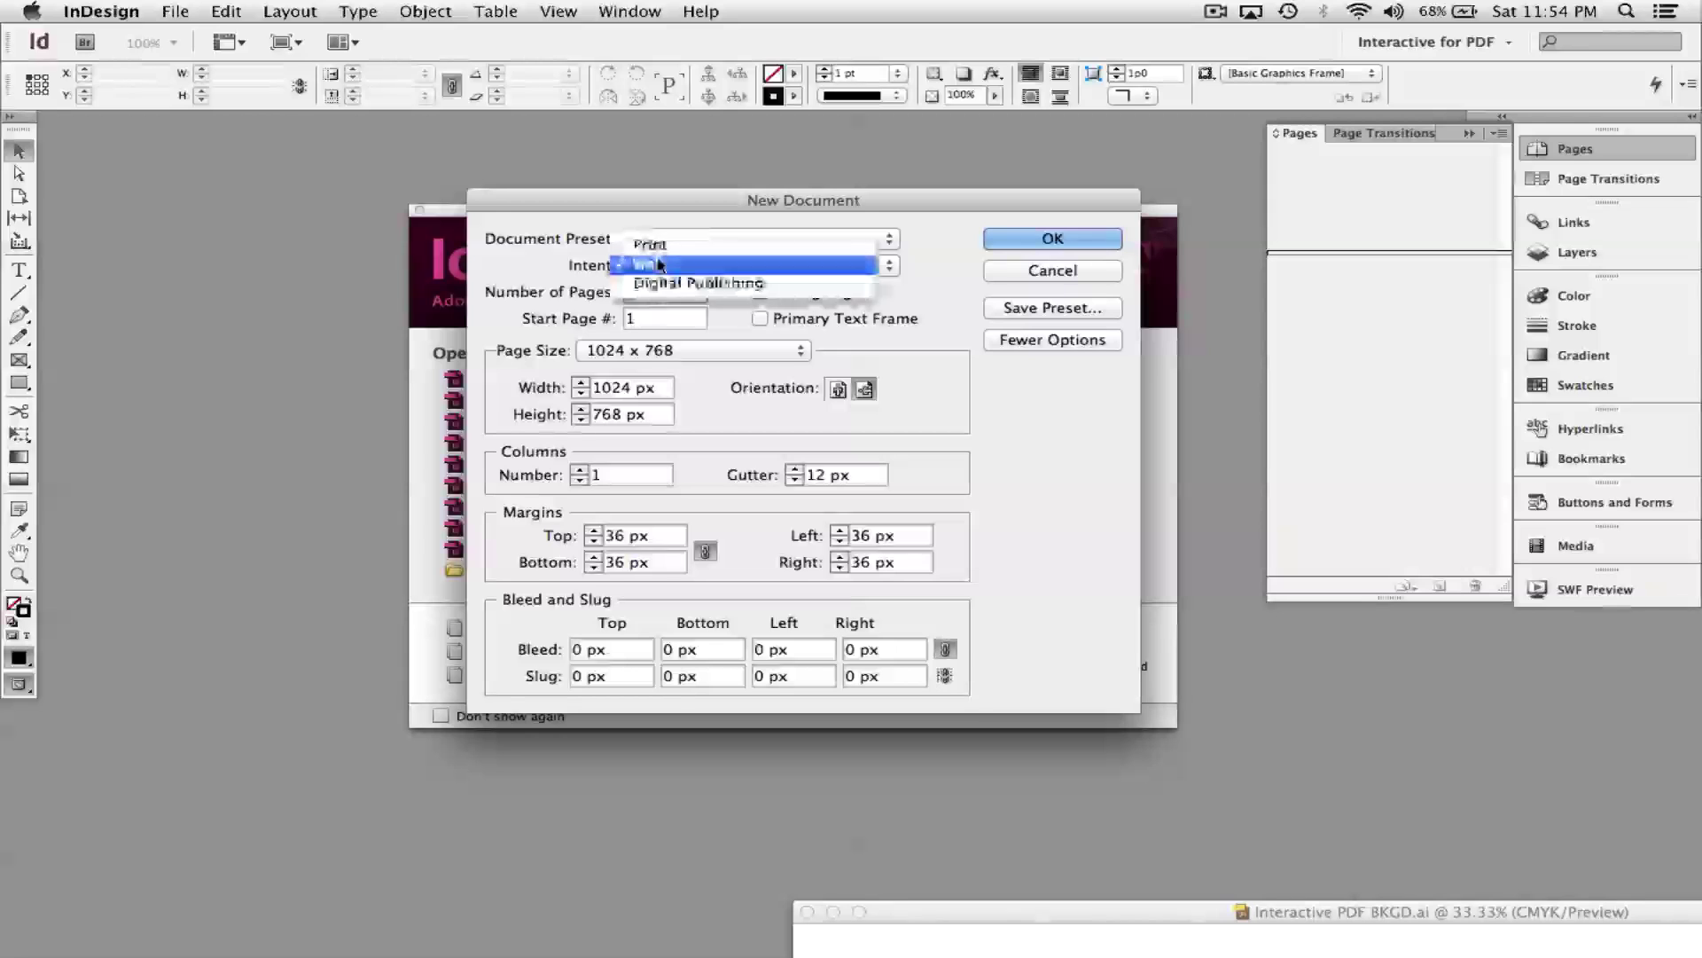
left_click(657, 249)
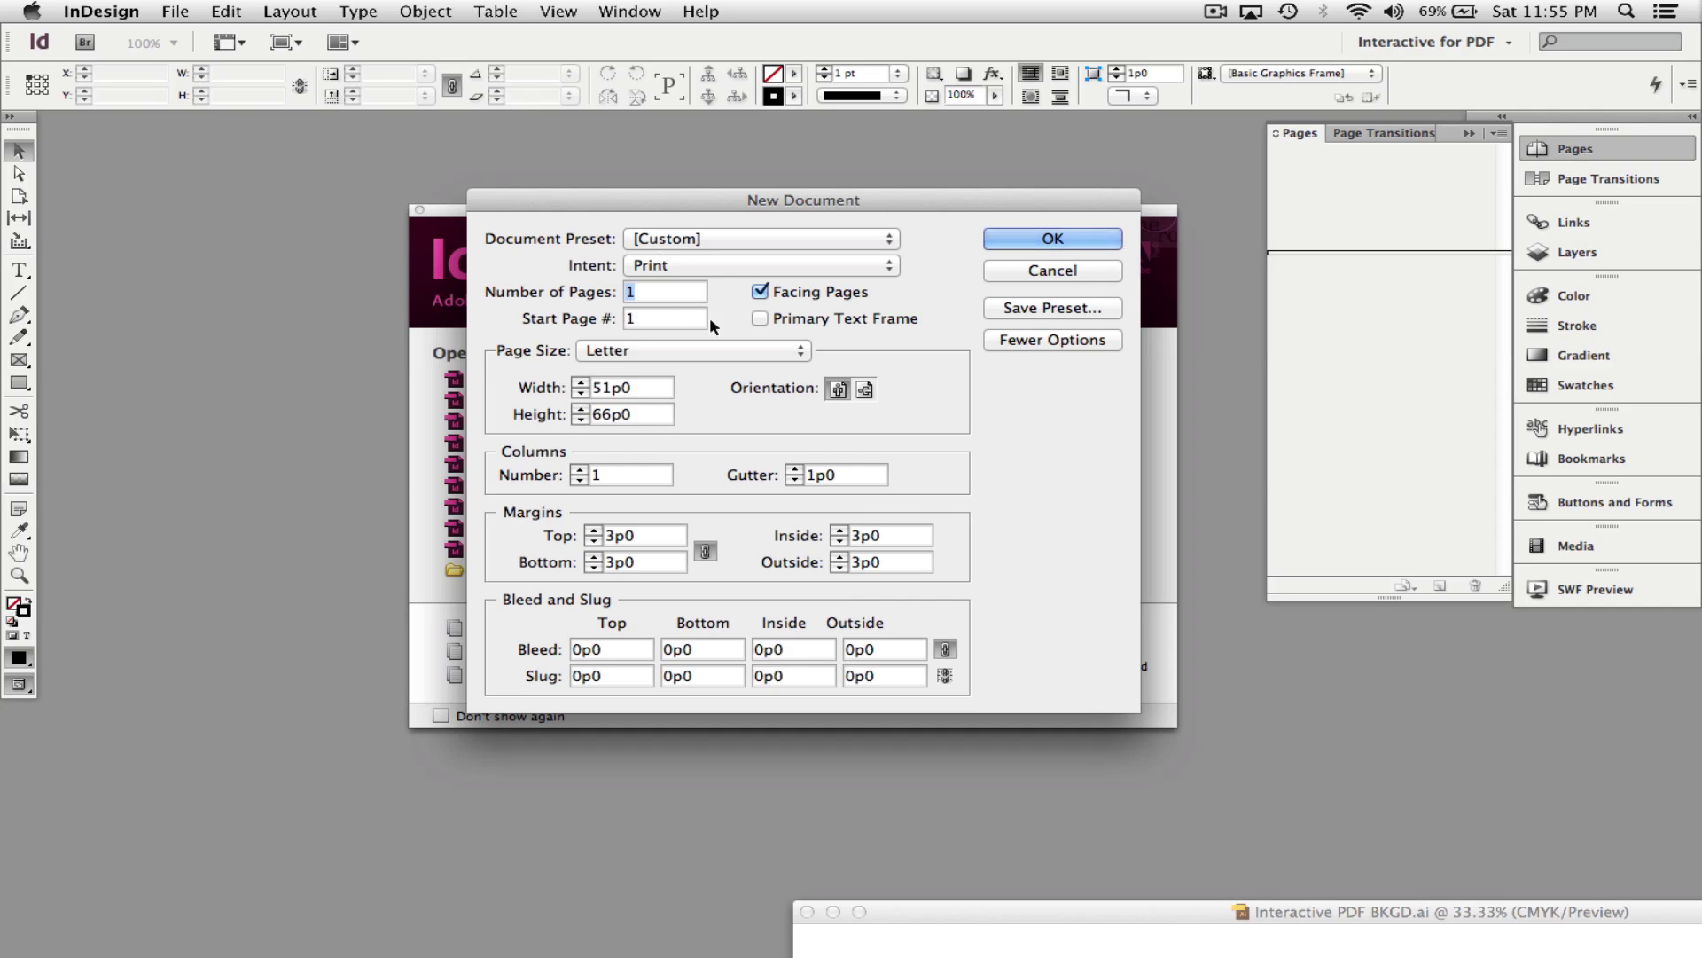
Create the print document with 4 pages, Letter size, landscape orientation and facing pages turned off.
left_click(760, 292)
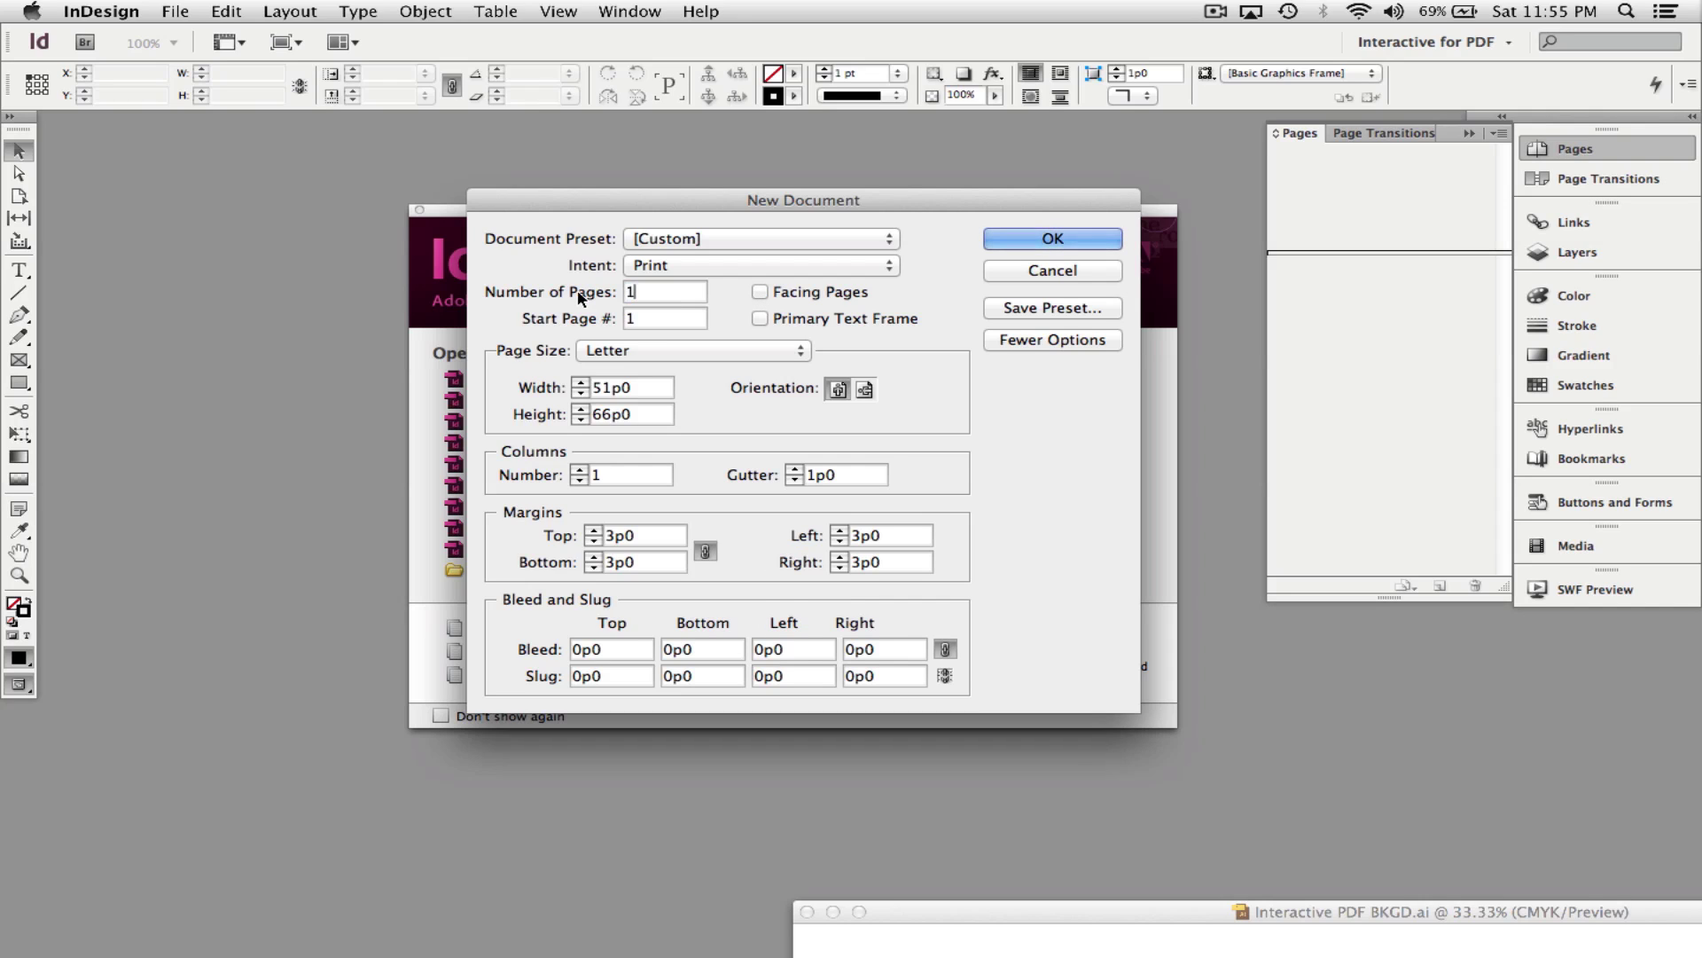
type("4")
left_click(788, 352)
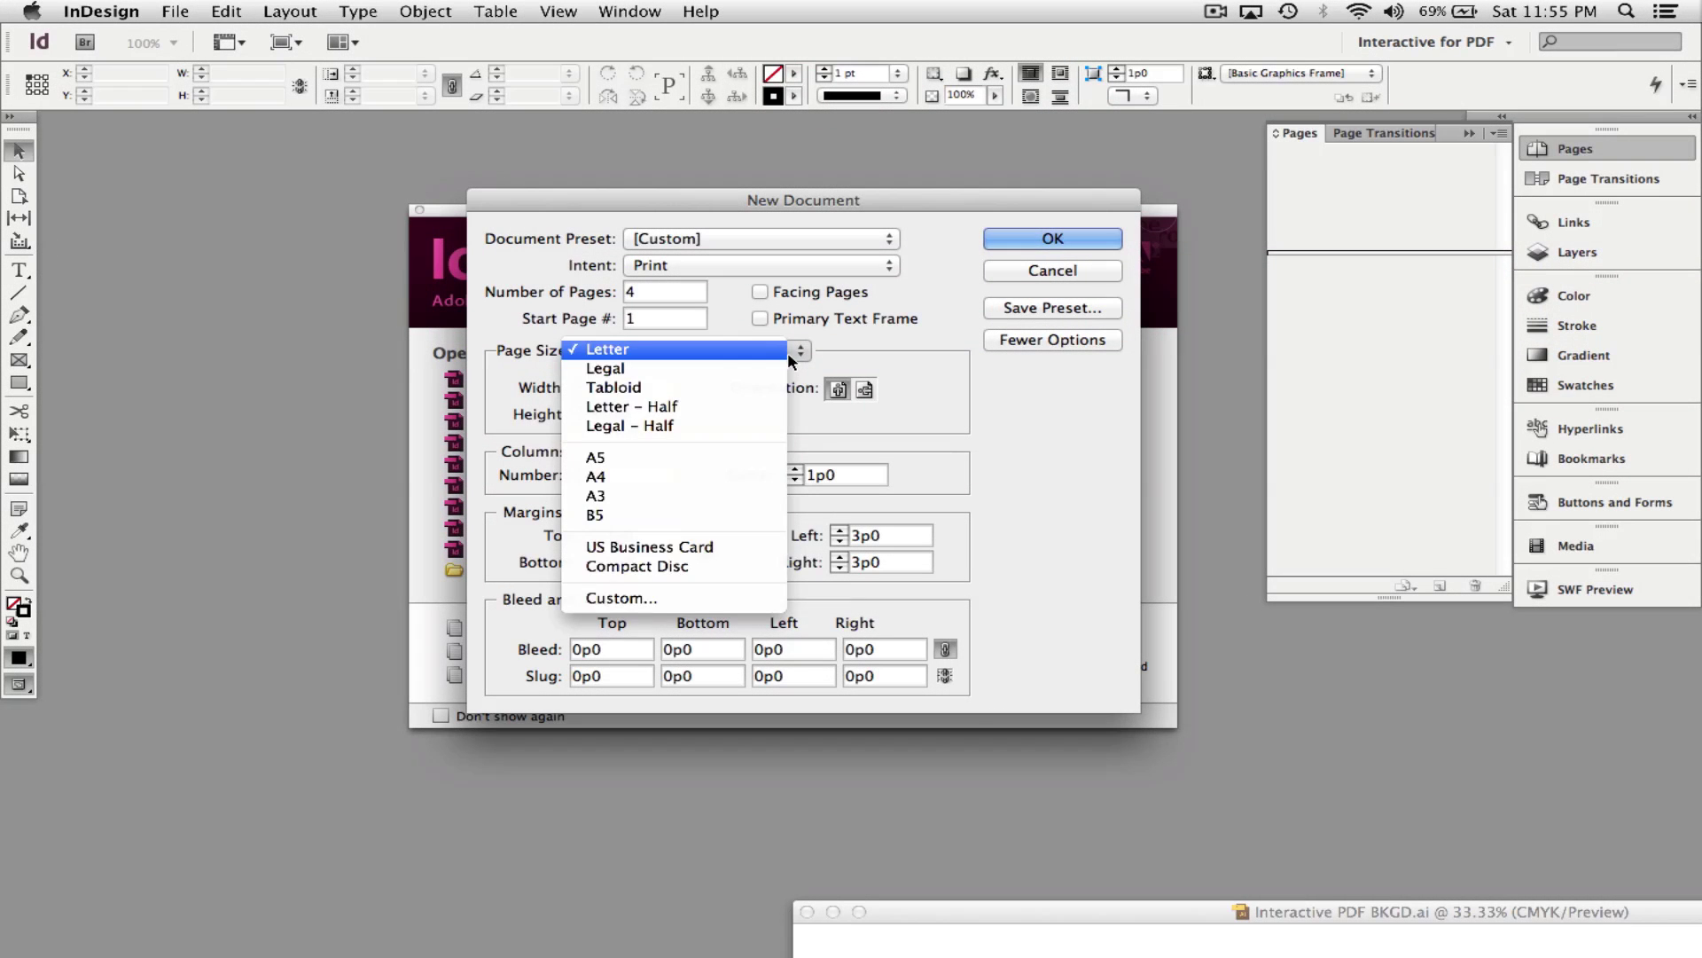
left_click(786, 351)
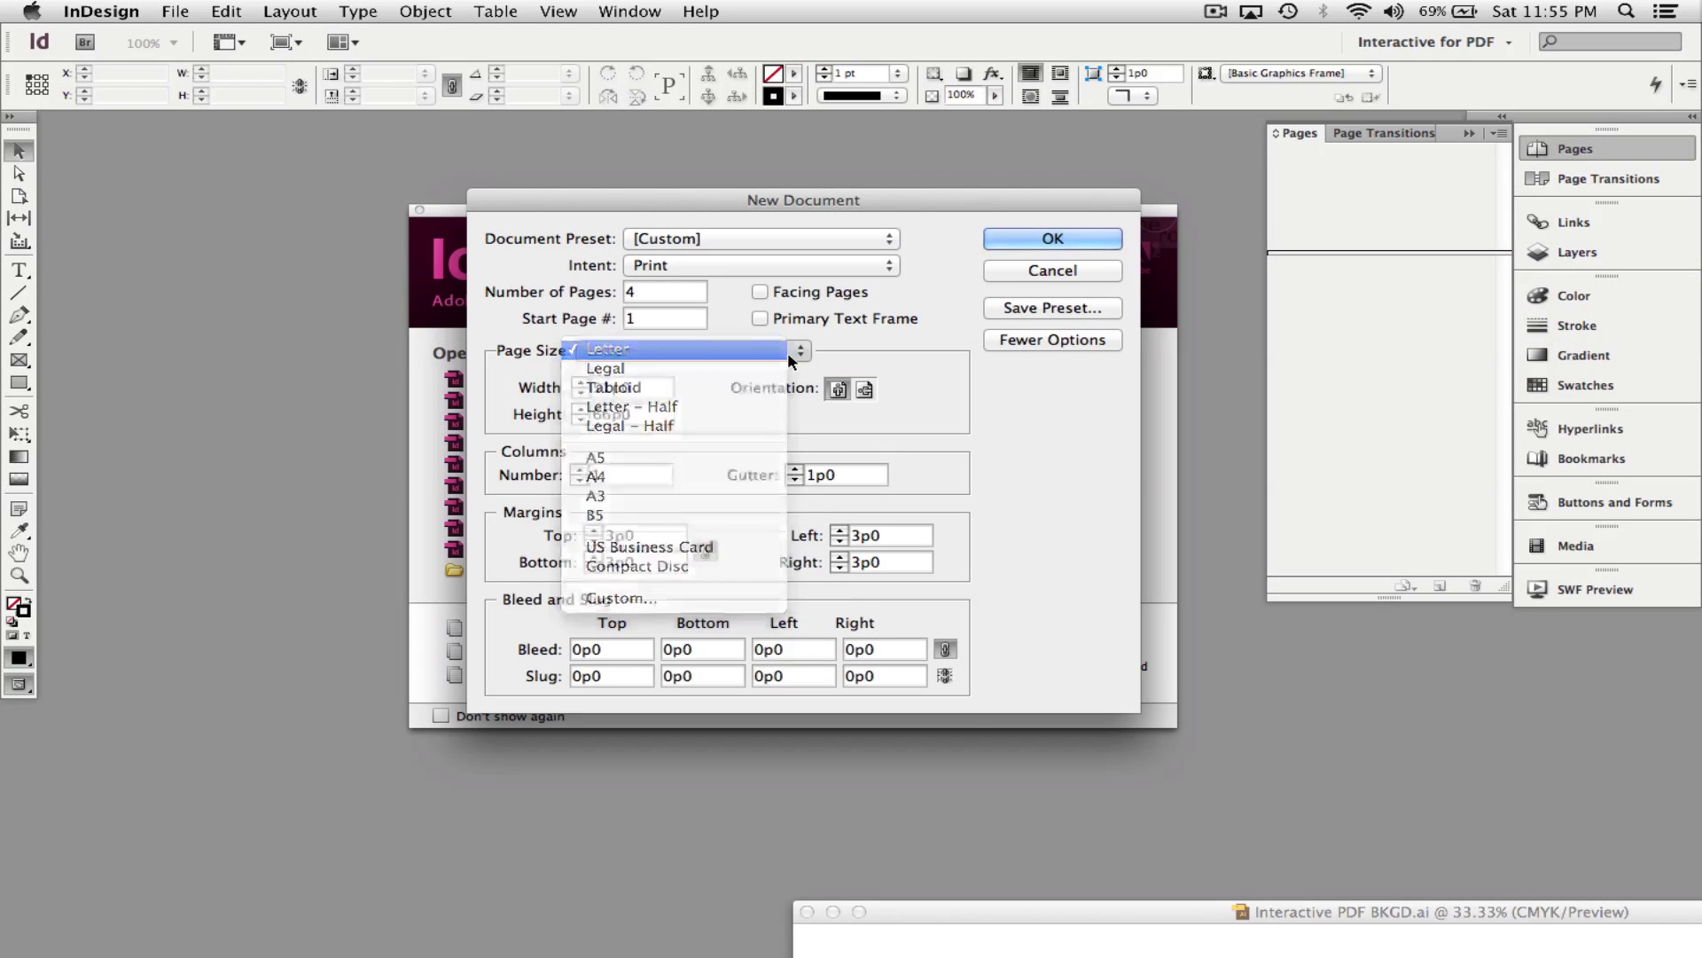
left_click(864, 390)
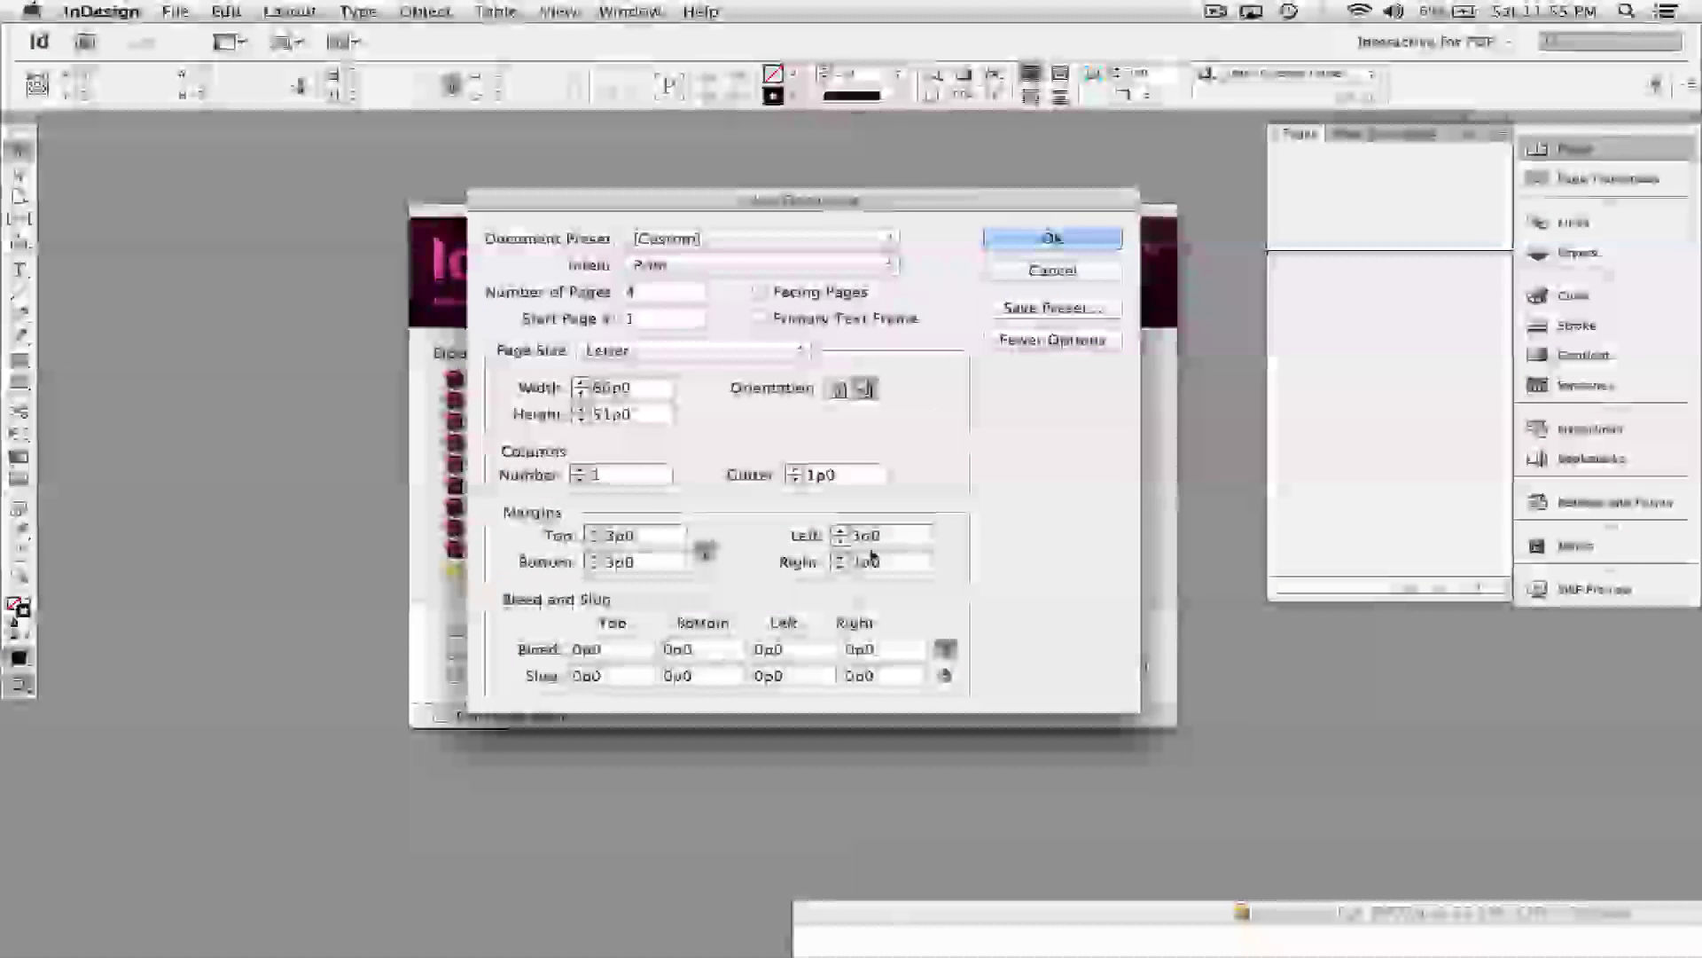
left_click(1045, 238)
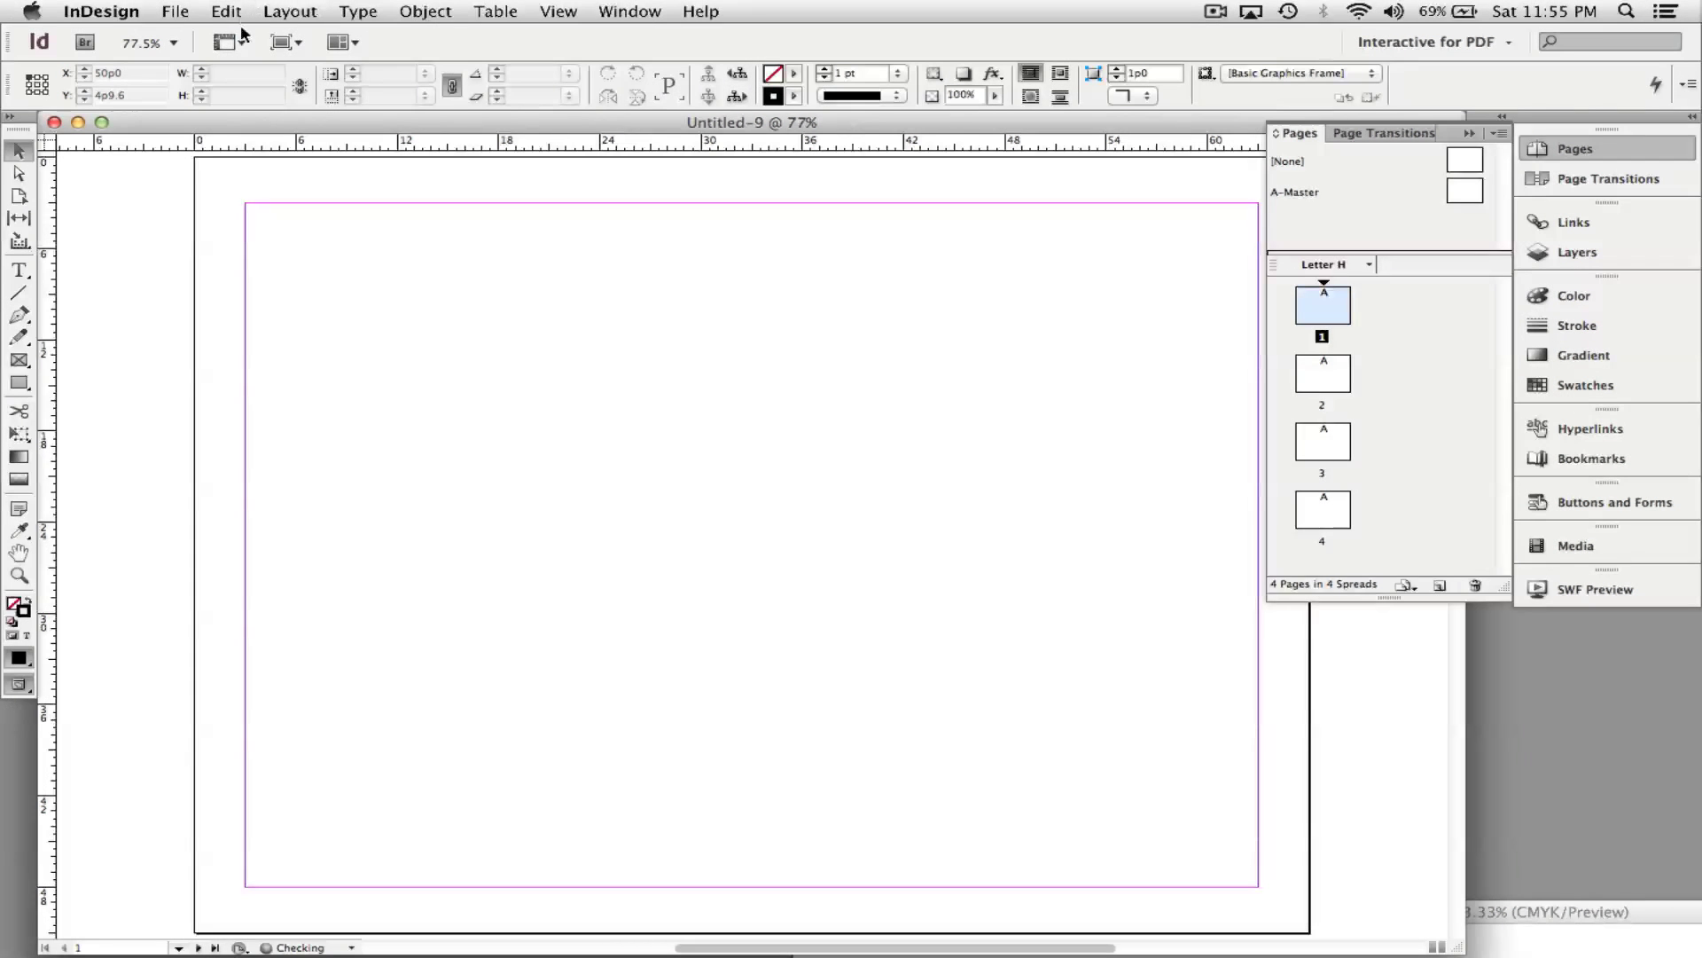
Review the new document's Document Setup options and leave them without changes.
left_click(176, 14)
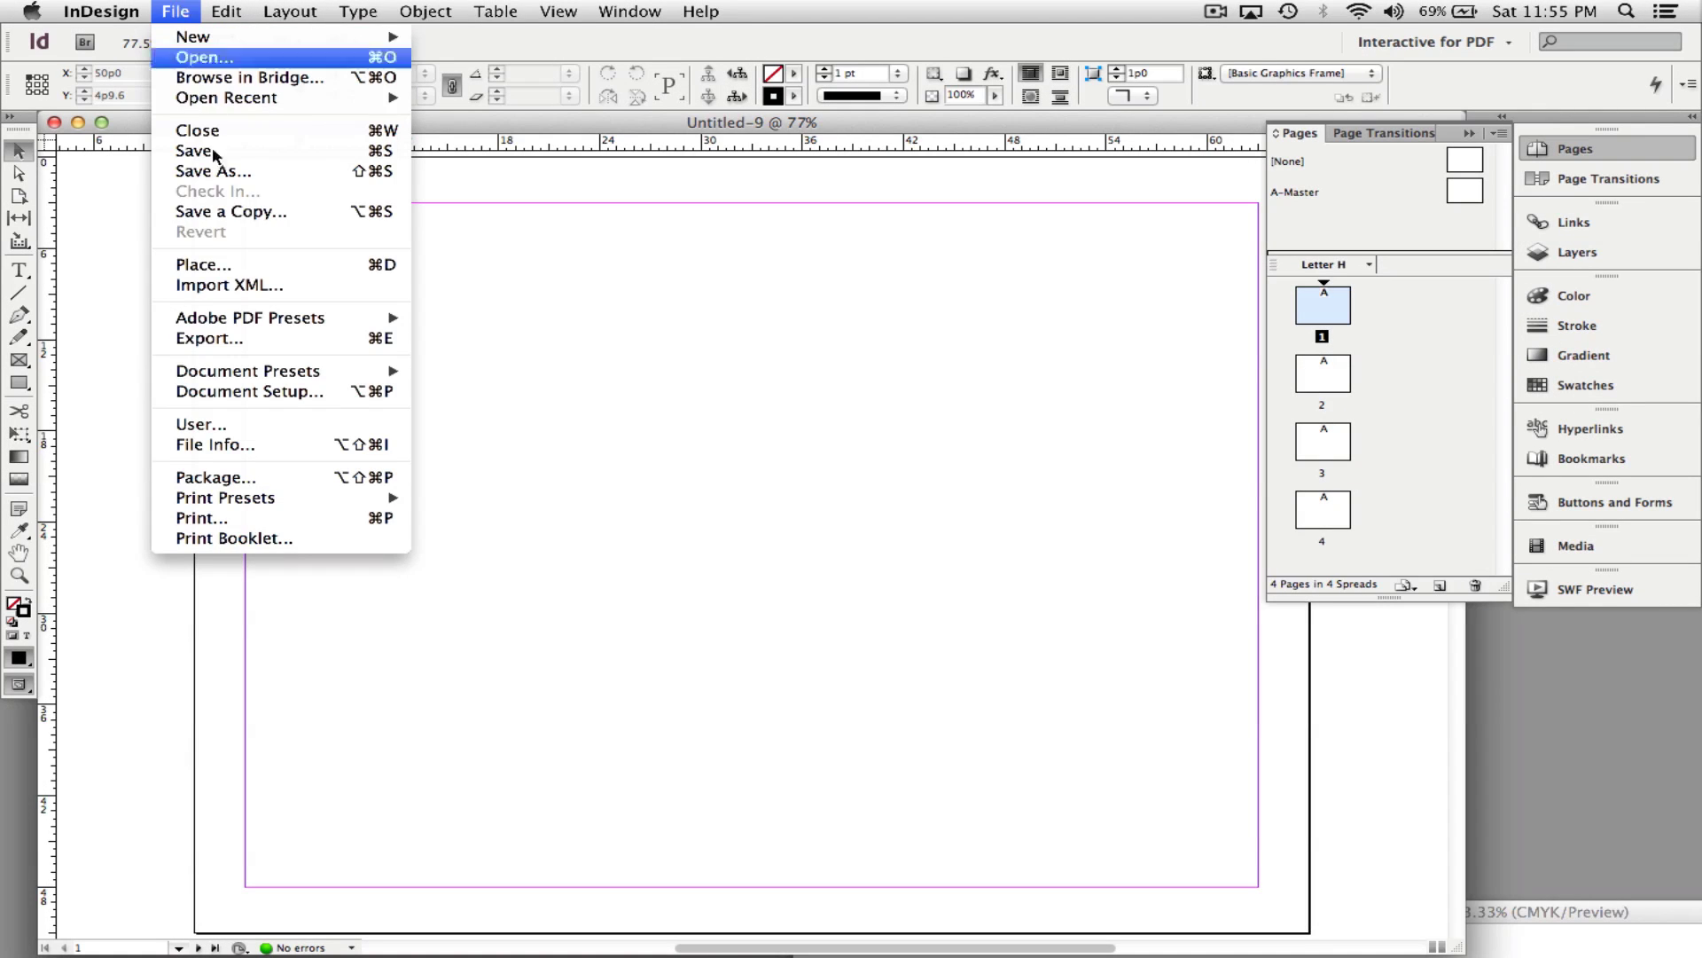
left_click(243, 391)
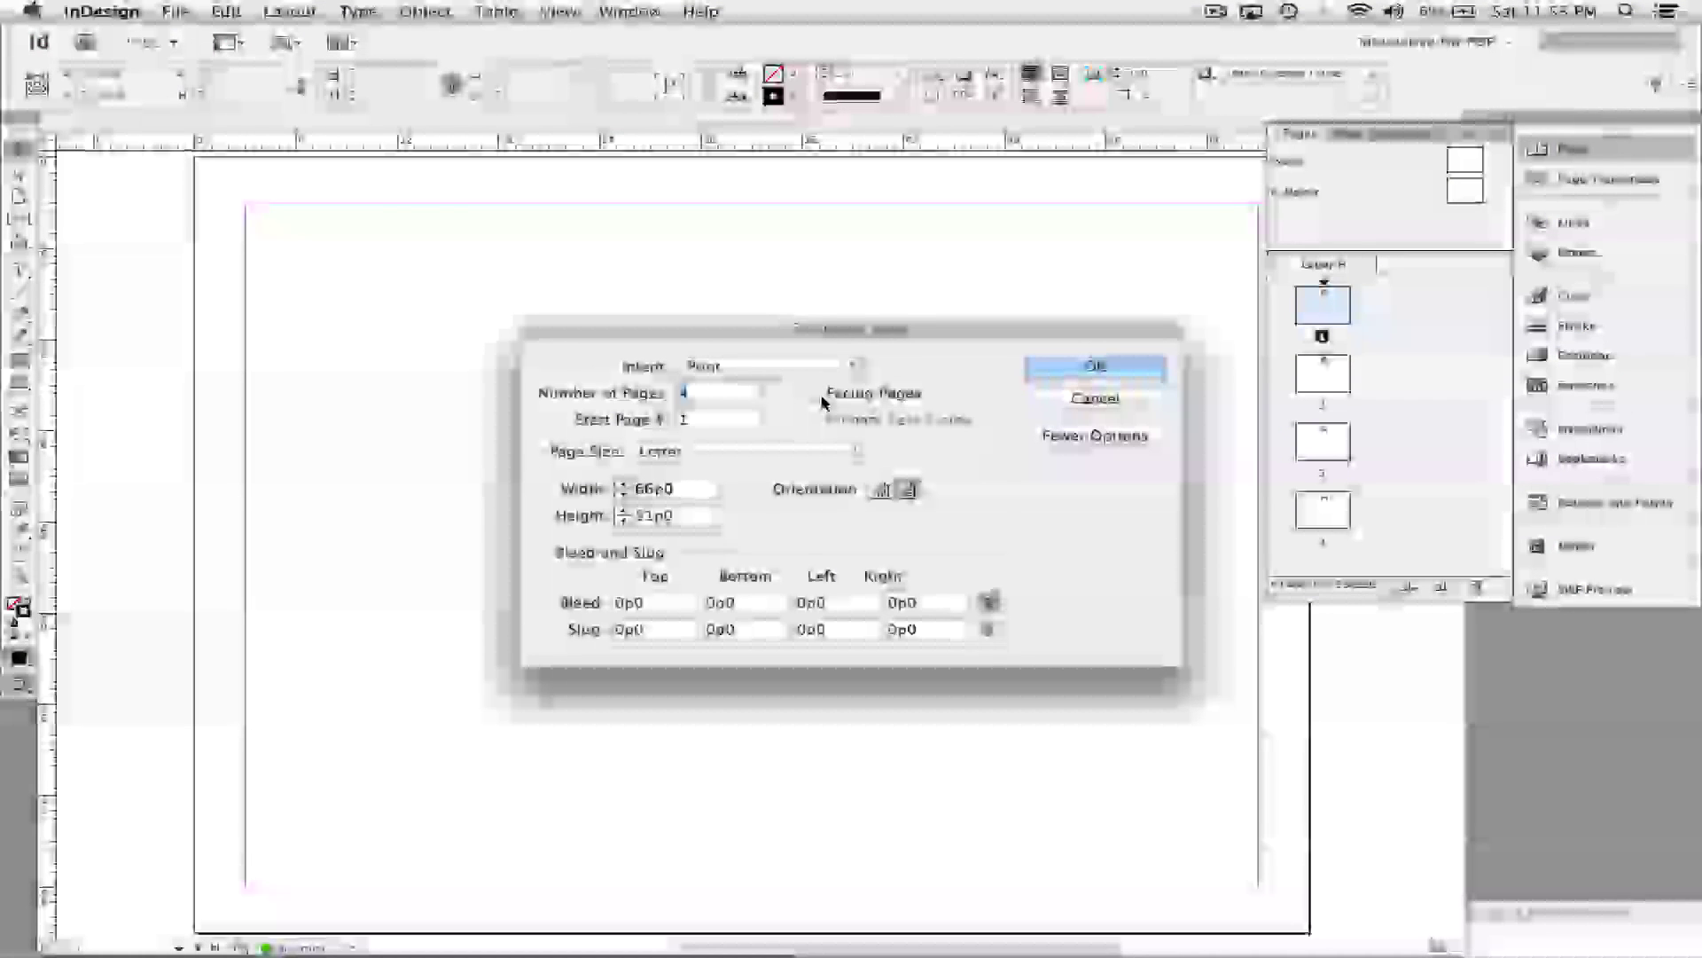
left_click(1125, 396)
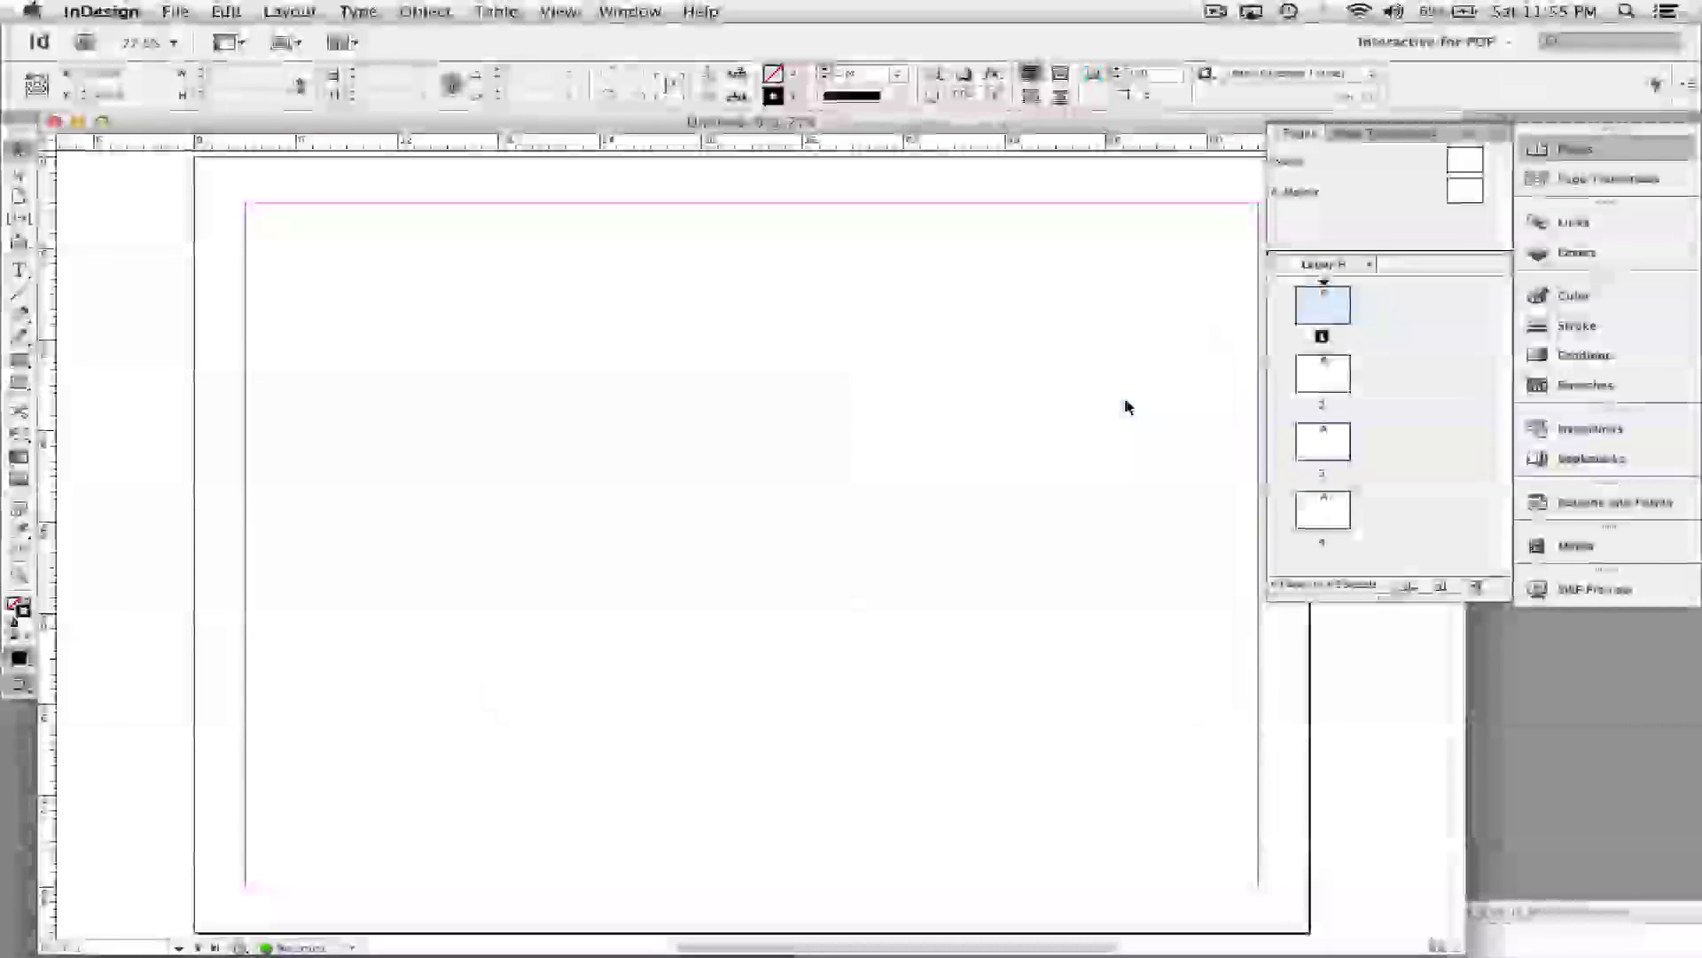
Check the Interactive for PDF option among the available workspaces, and collapse the Pages panel.
left_click(601, 11)
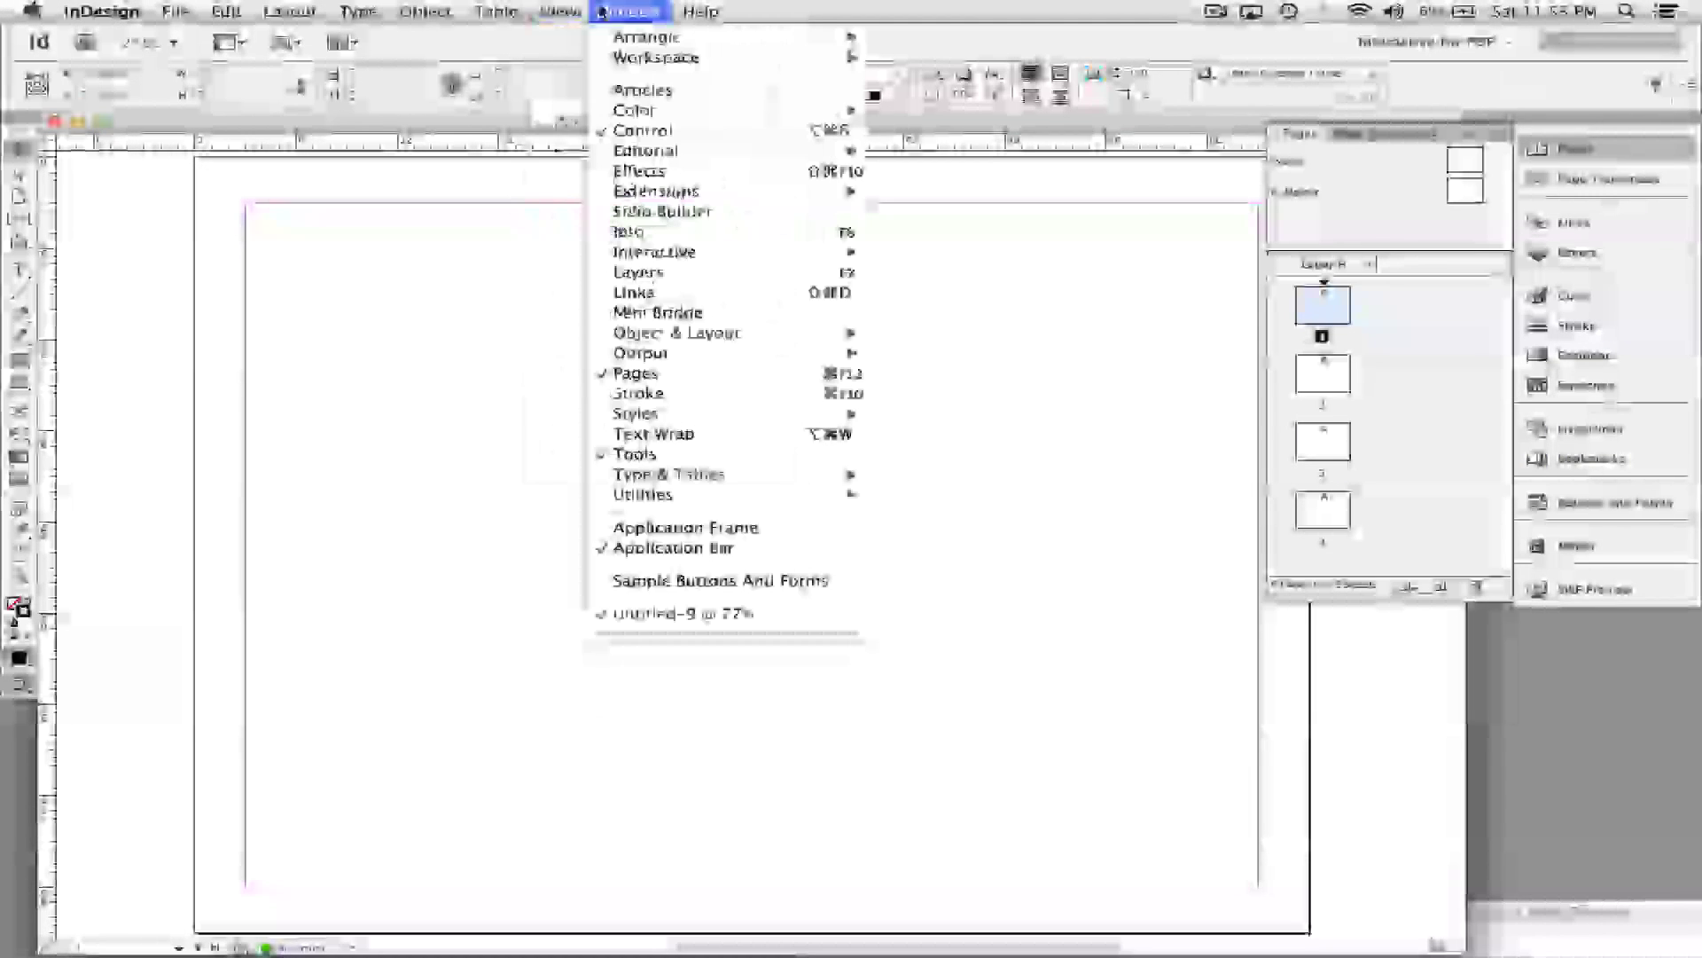
mouse_move(609, 59)
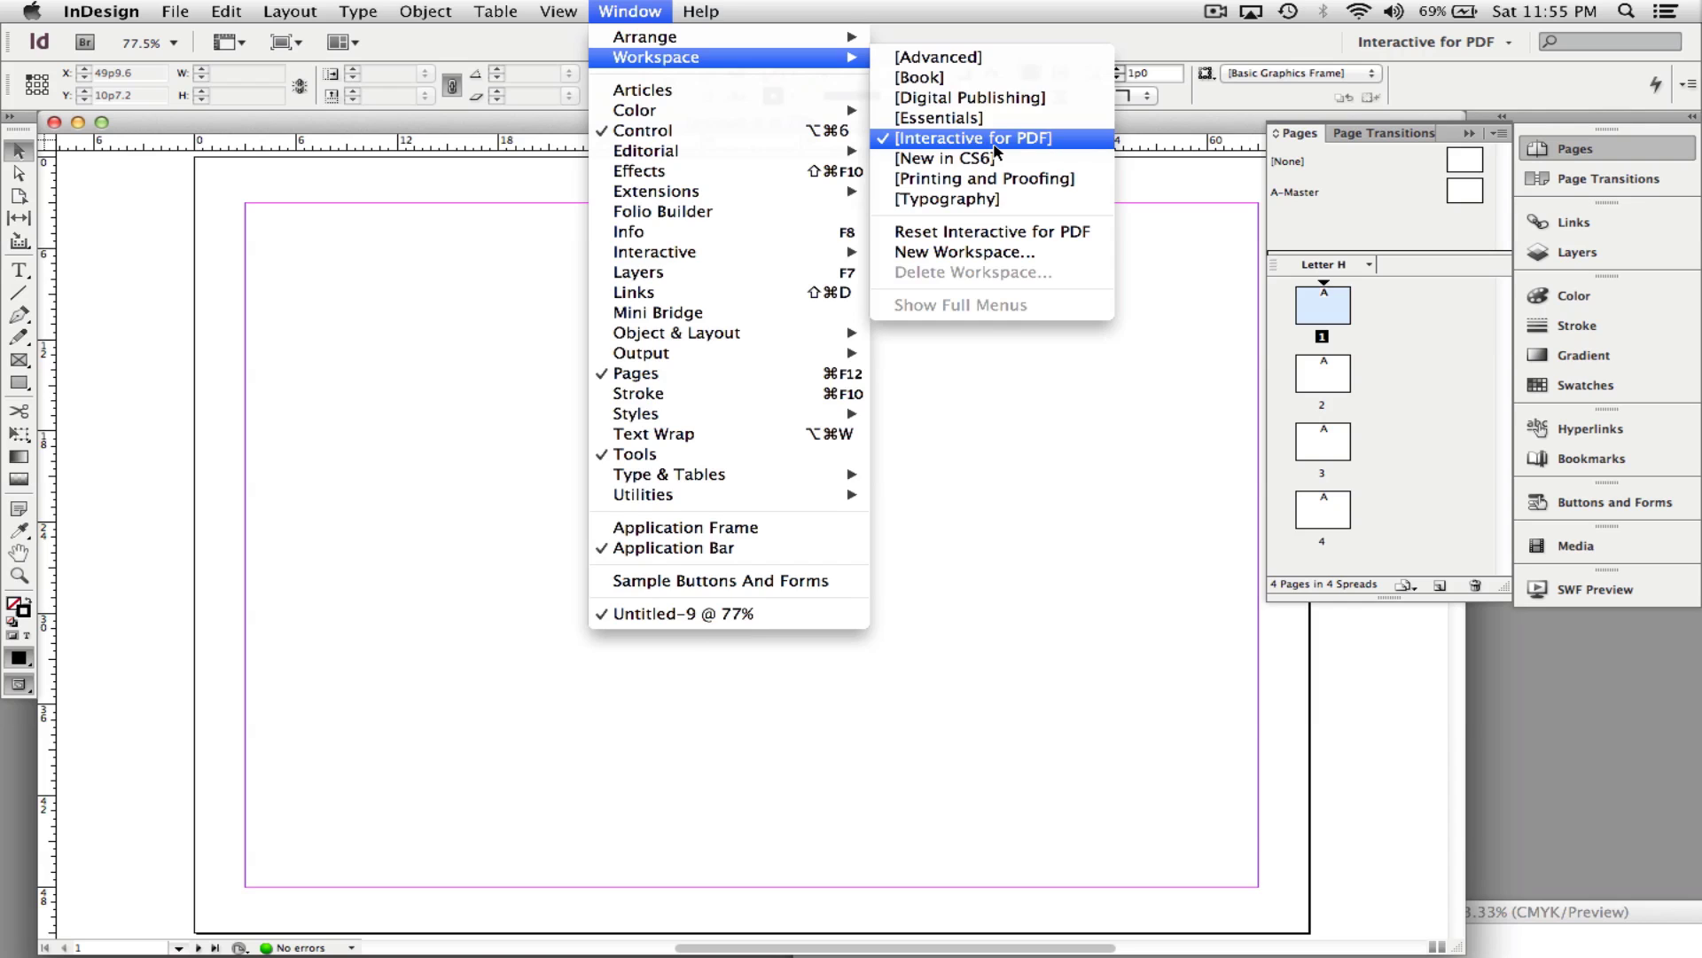
left_click(1206, 427)
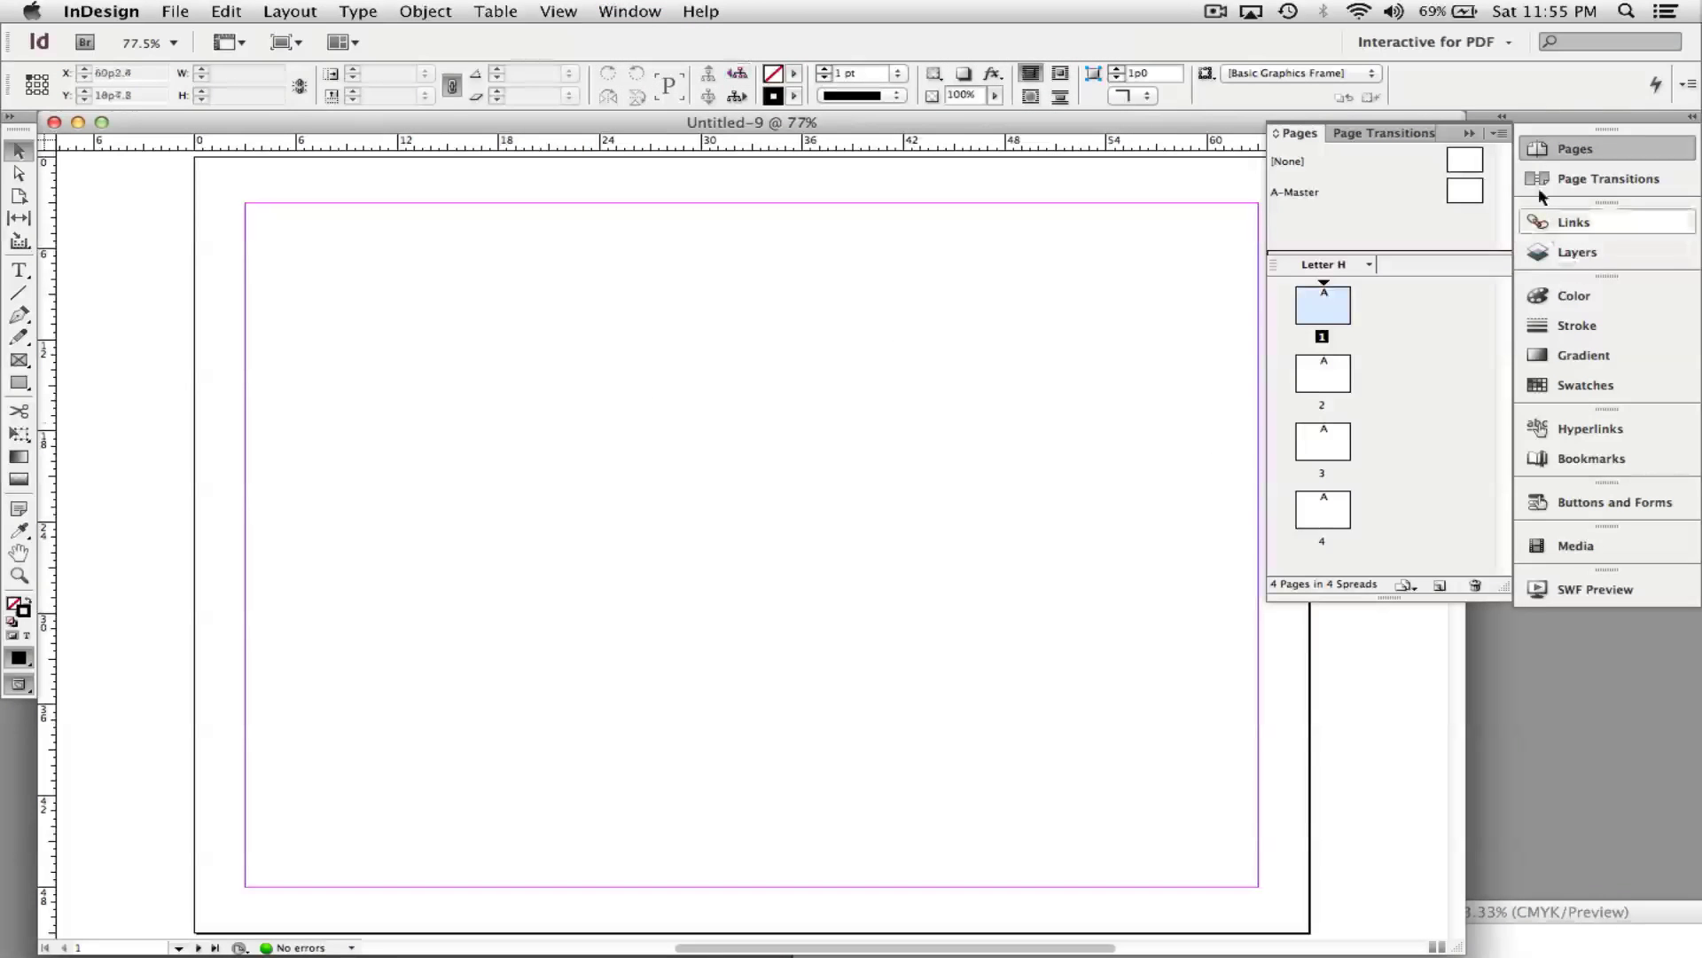
left_click(1471, 135)
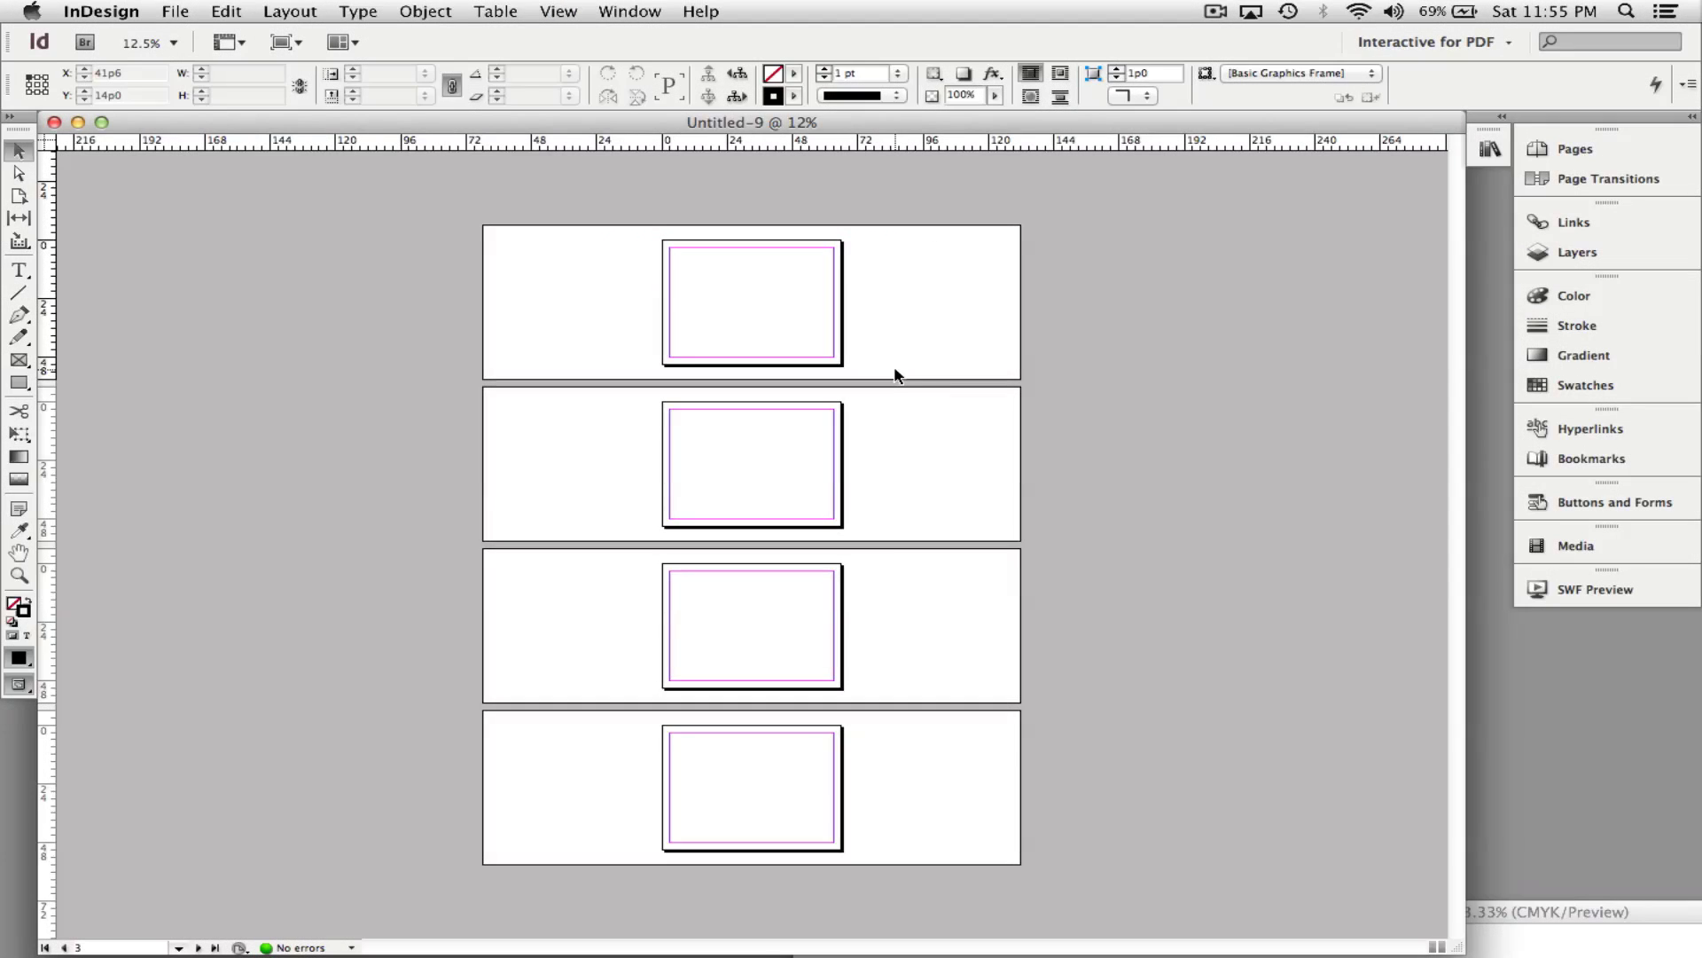
Try drawing two rectangles side by side near the upper margin of the first page, and undo them.
key("super+equal")
key("super+equal")
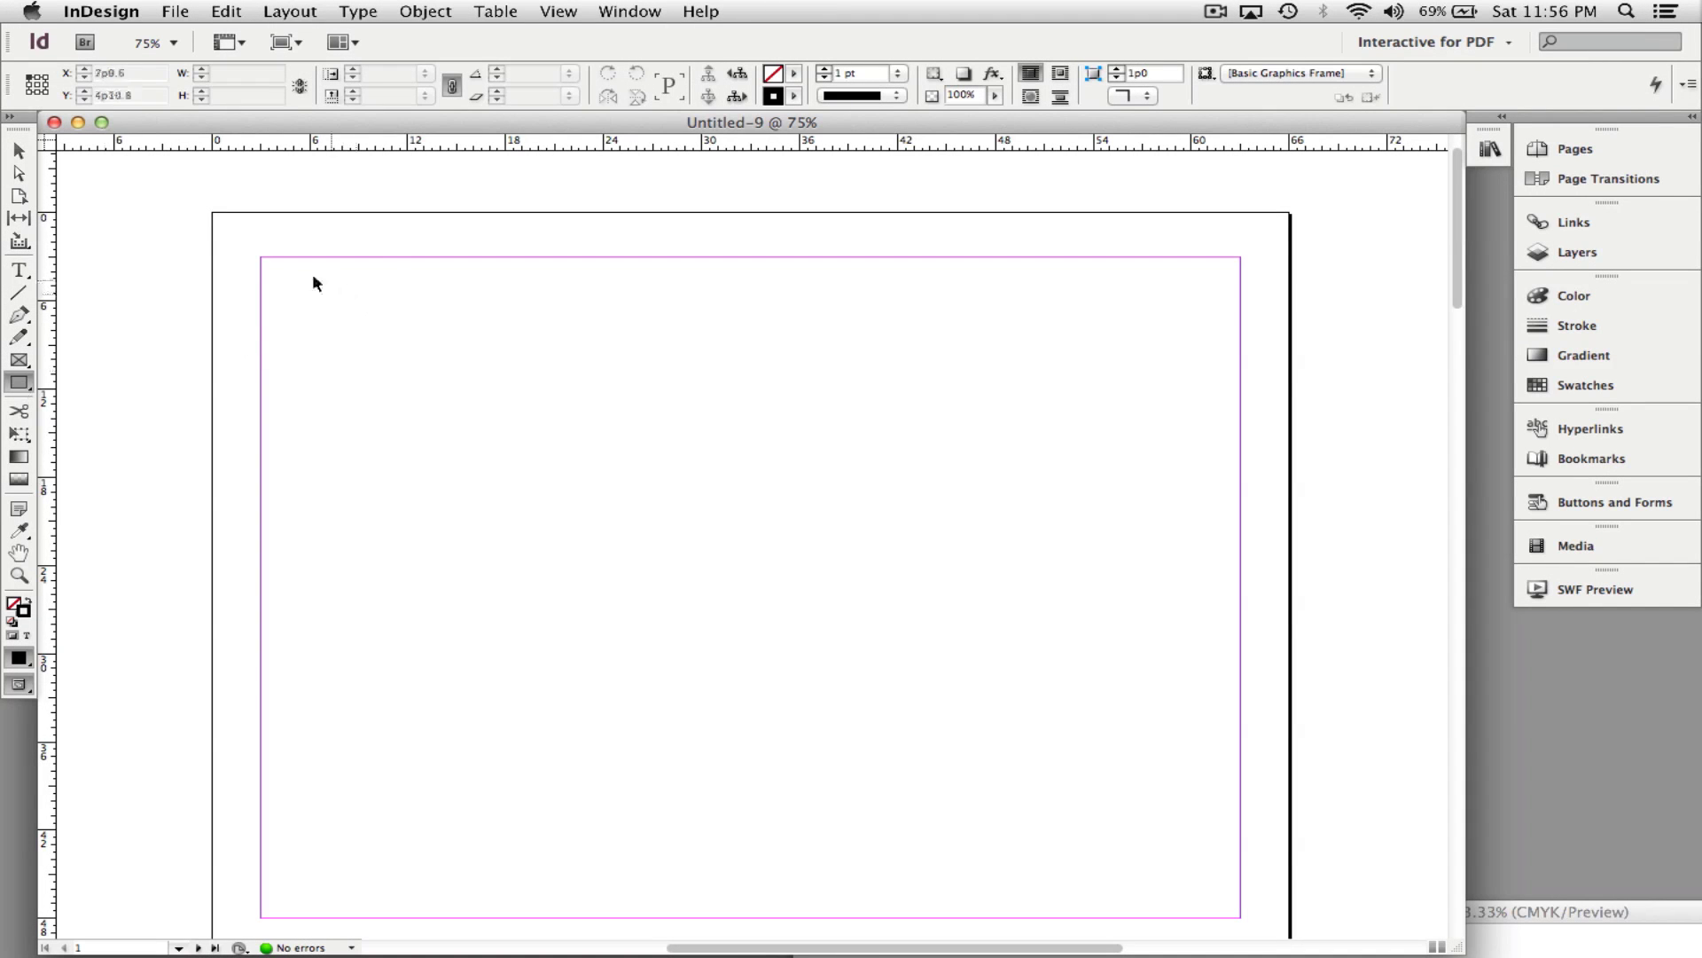
left_click_drag(276, 267, 487, 360)
mouse_move(529, 258)
left_mouse_down()
mouse_move(827, 361)
mouse_move(874, 350)
left_mouse_up()
key("super+z")
key("super+z")
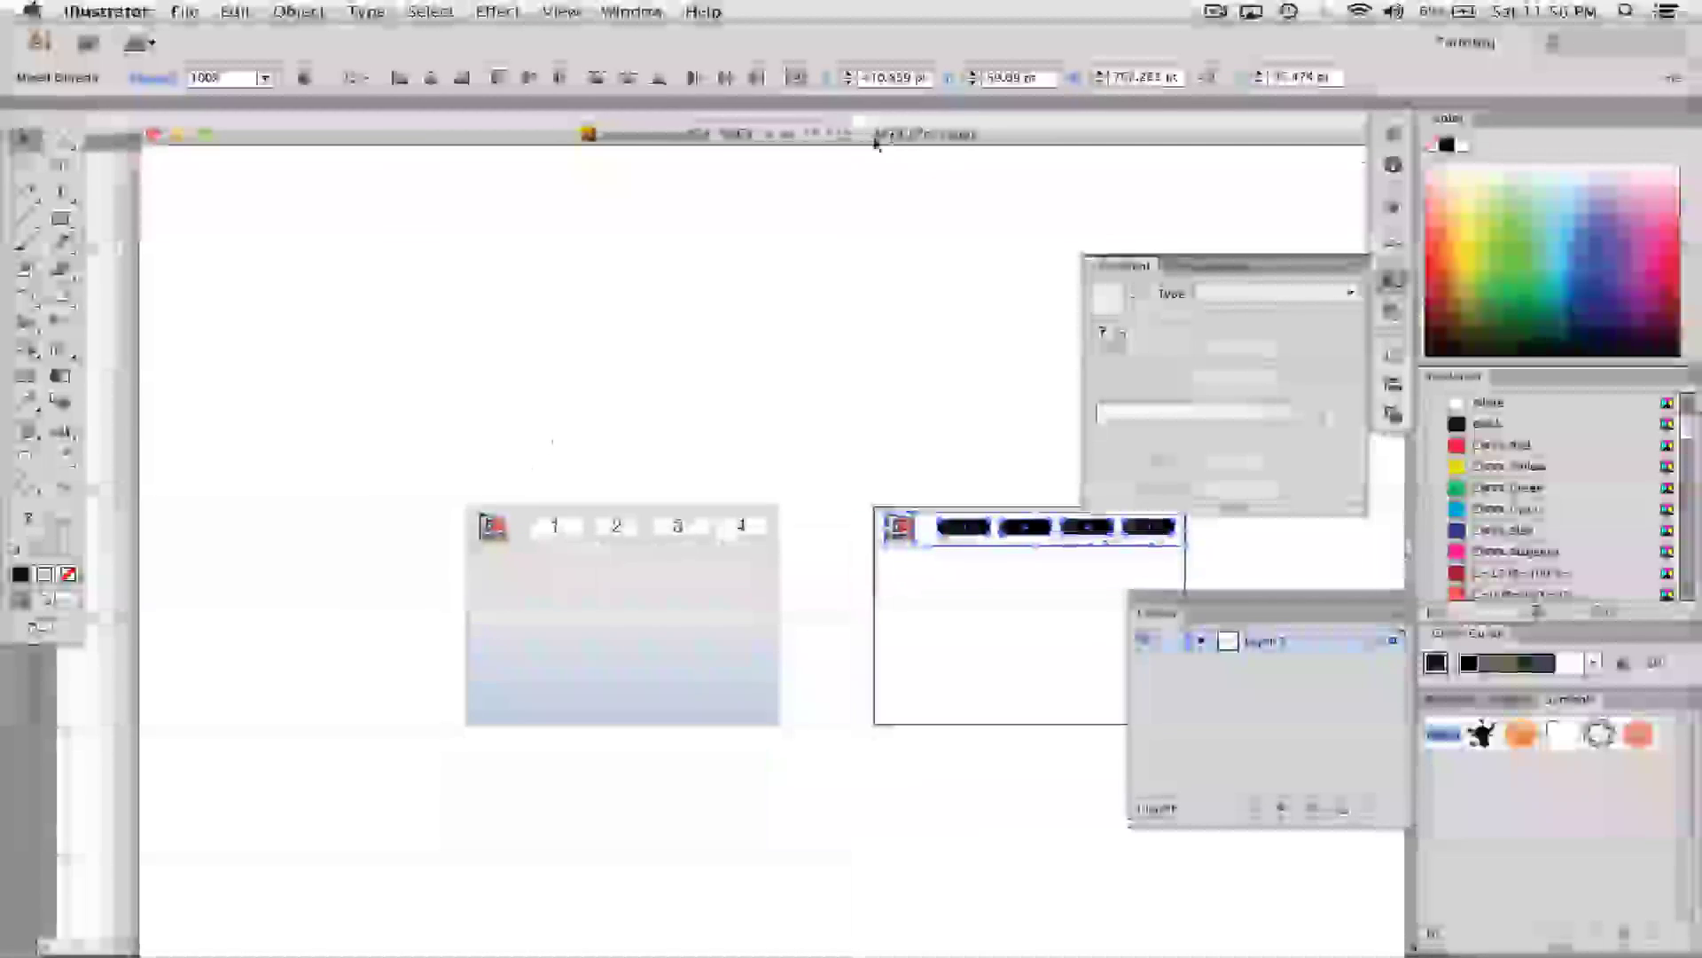
Switch to Illustrator and copy the logo, page buttons and divider line from the second artboard of Interactive PDF BKGD.ai.
left_click_drag(884, 155, 845, 109)
left_click(105, 11)
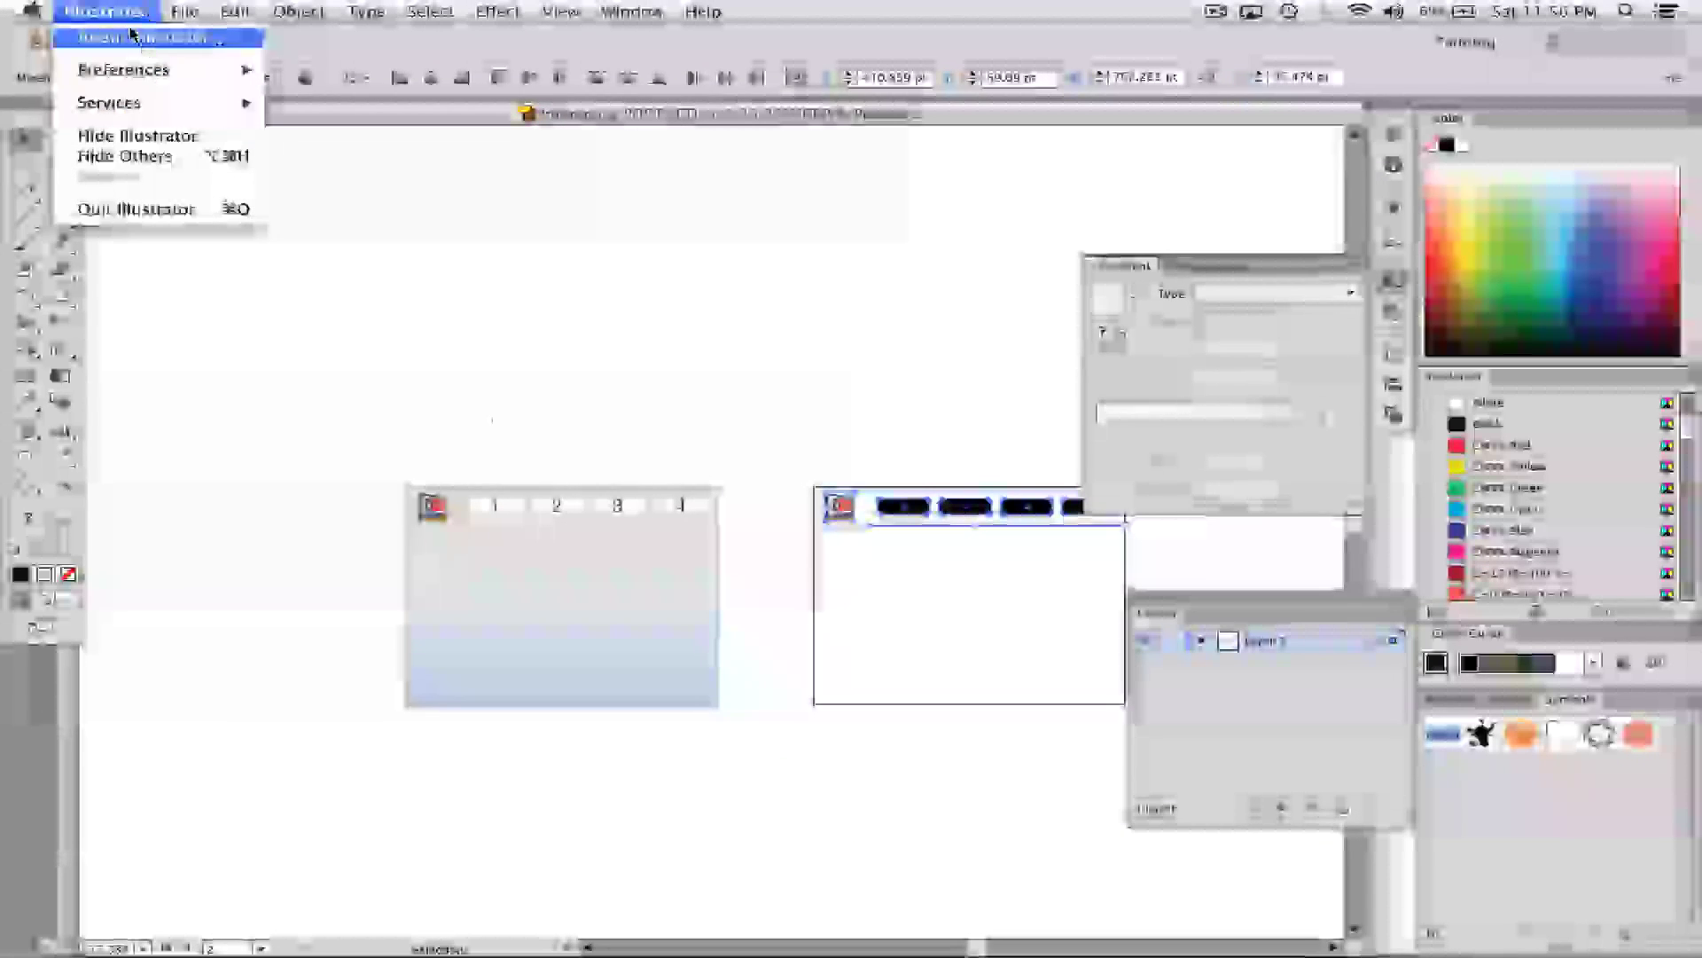
left_click(247, 265)
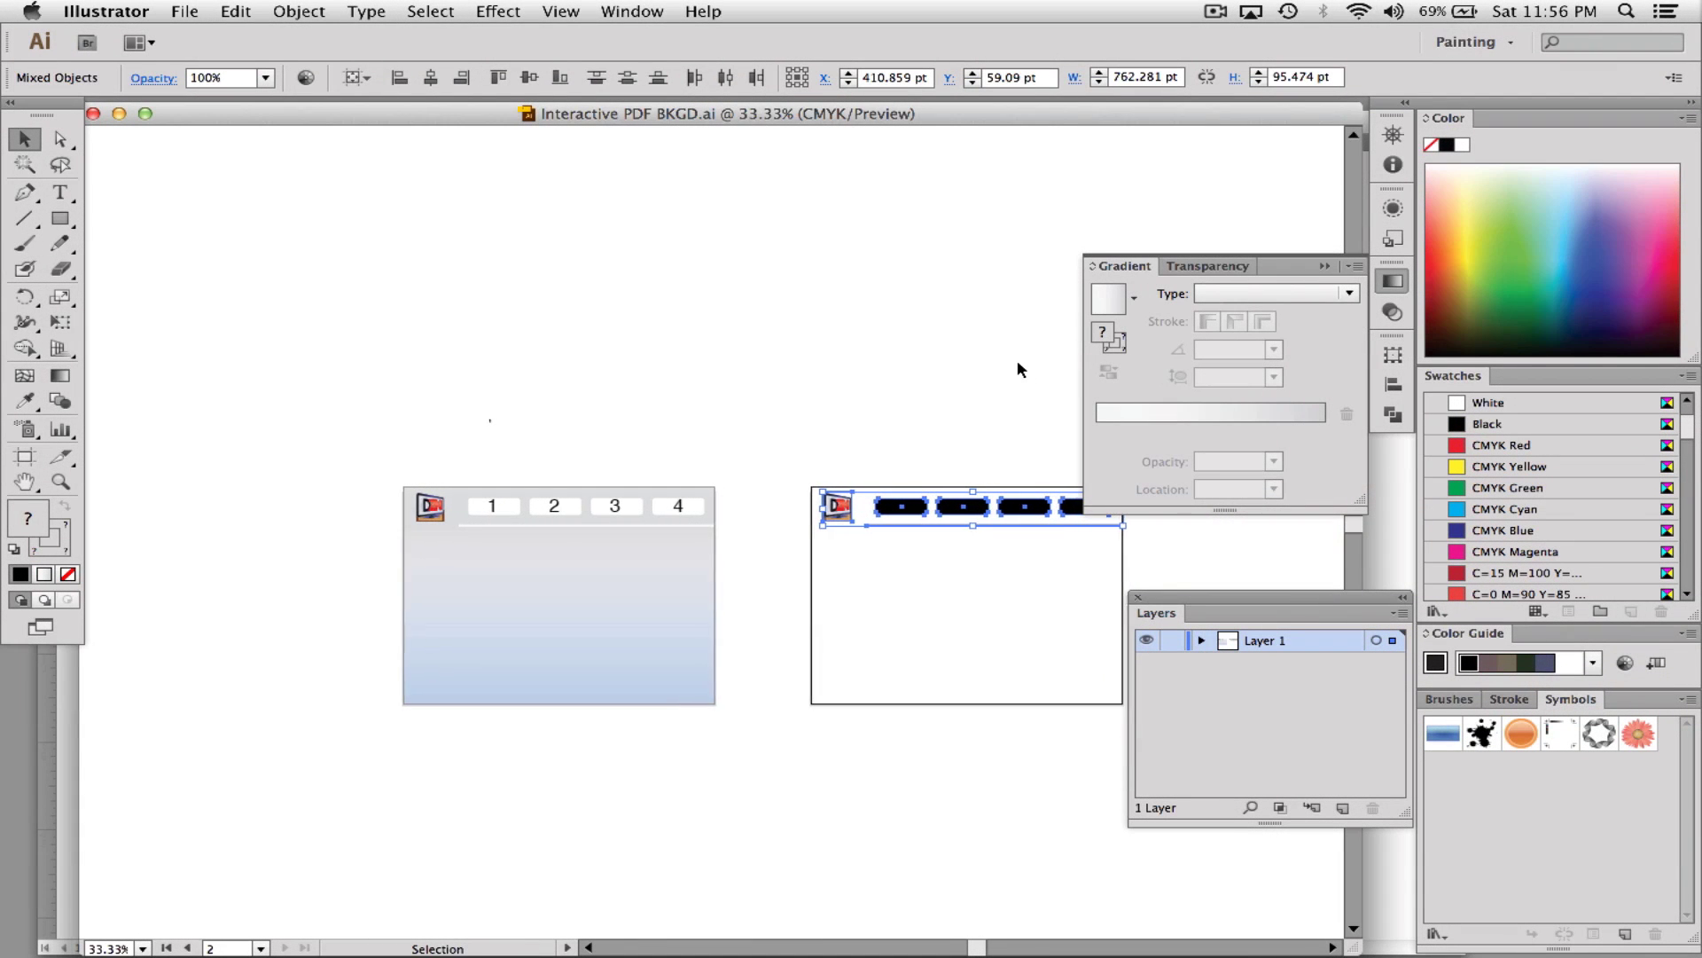
scroll(1018, 363, "right", 1)
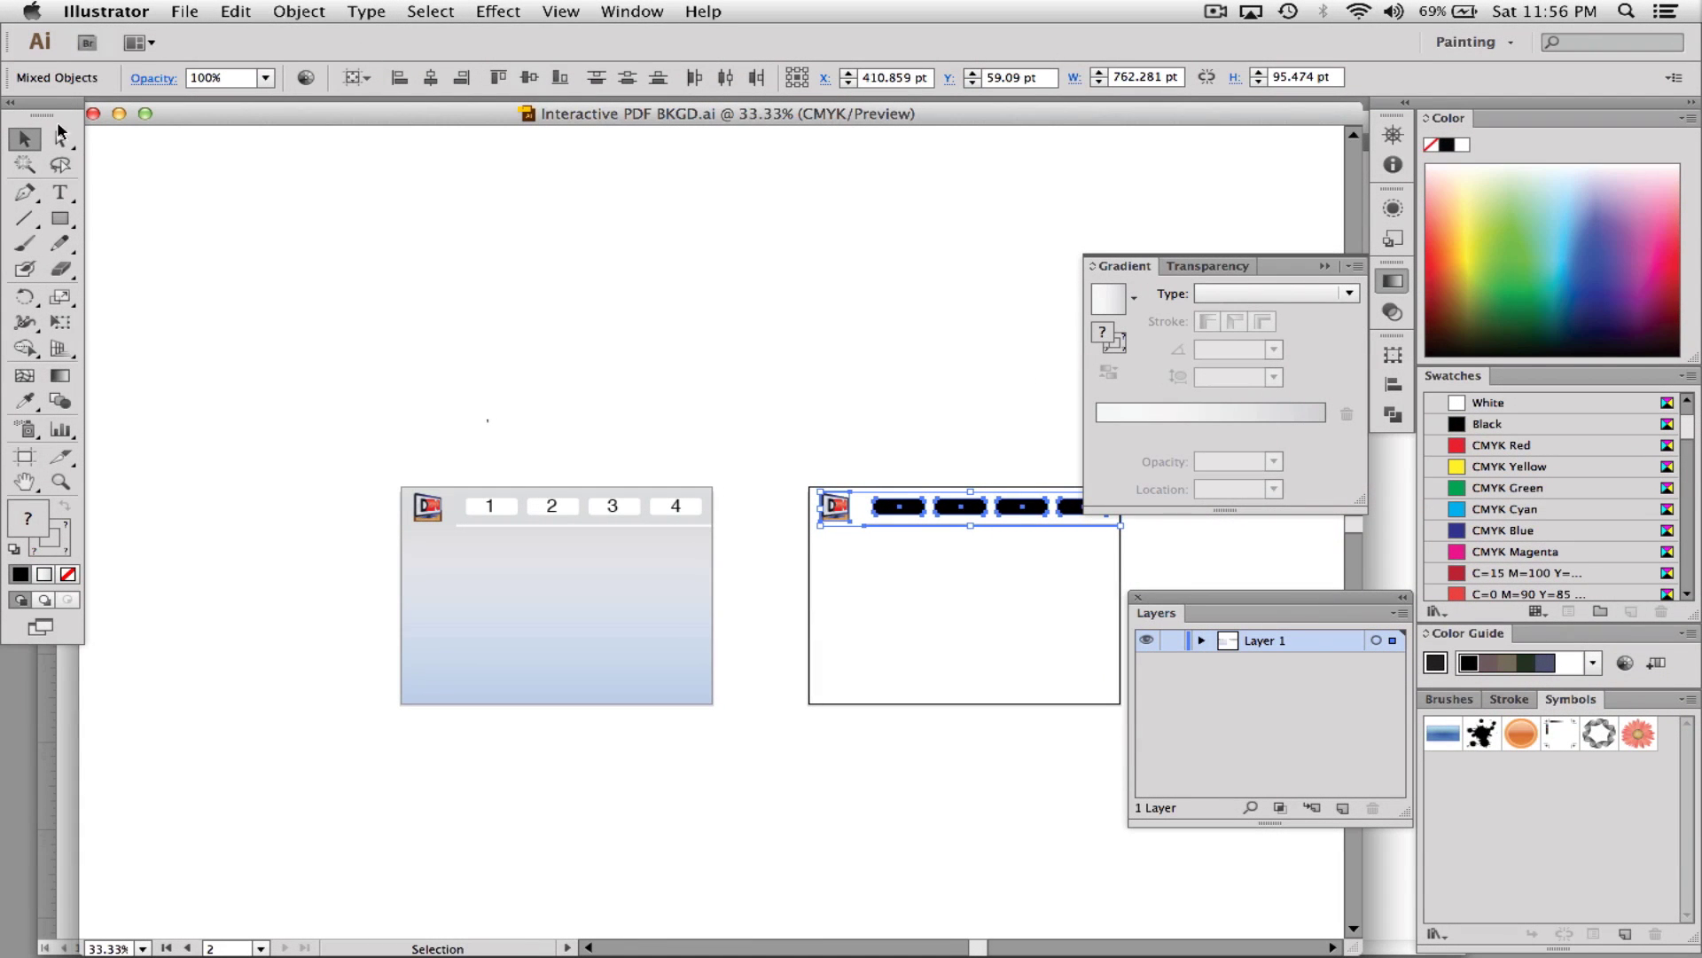
left_click_drag(782, 428, 1130, 544)
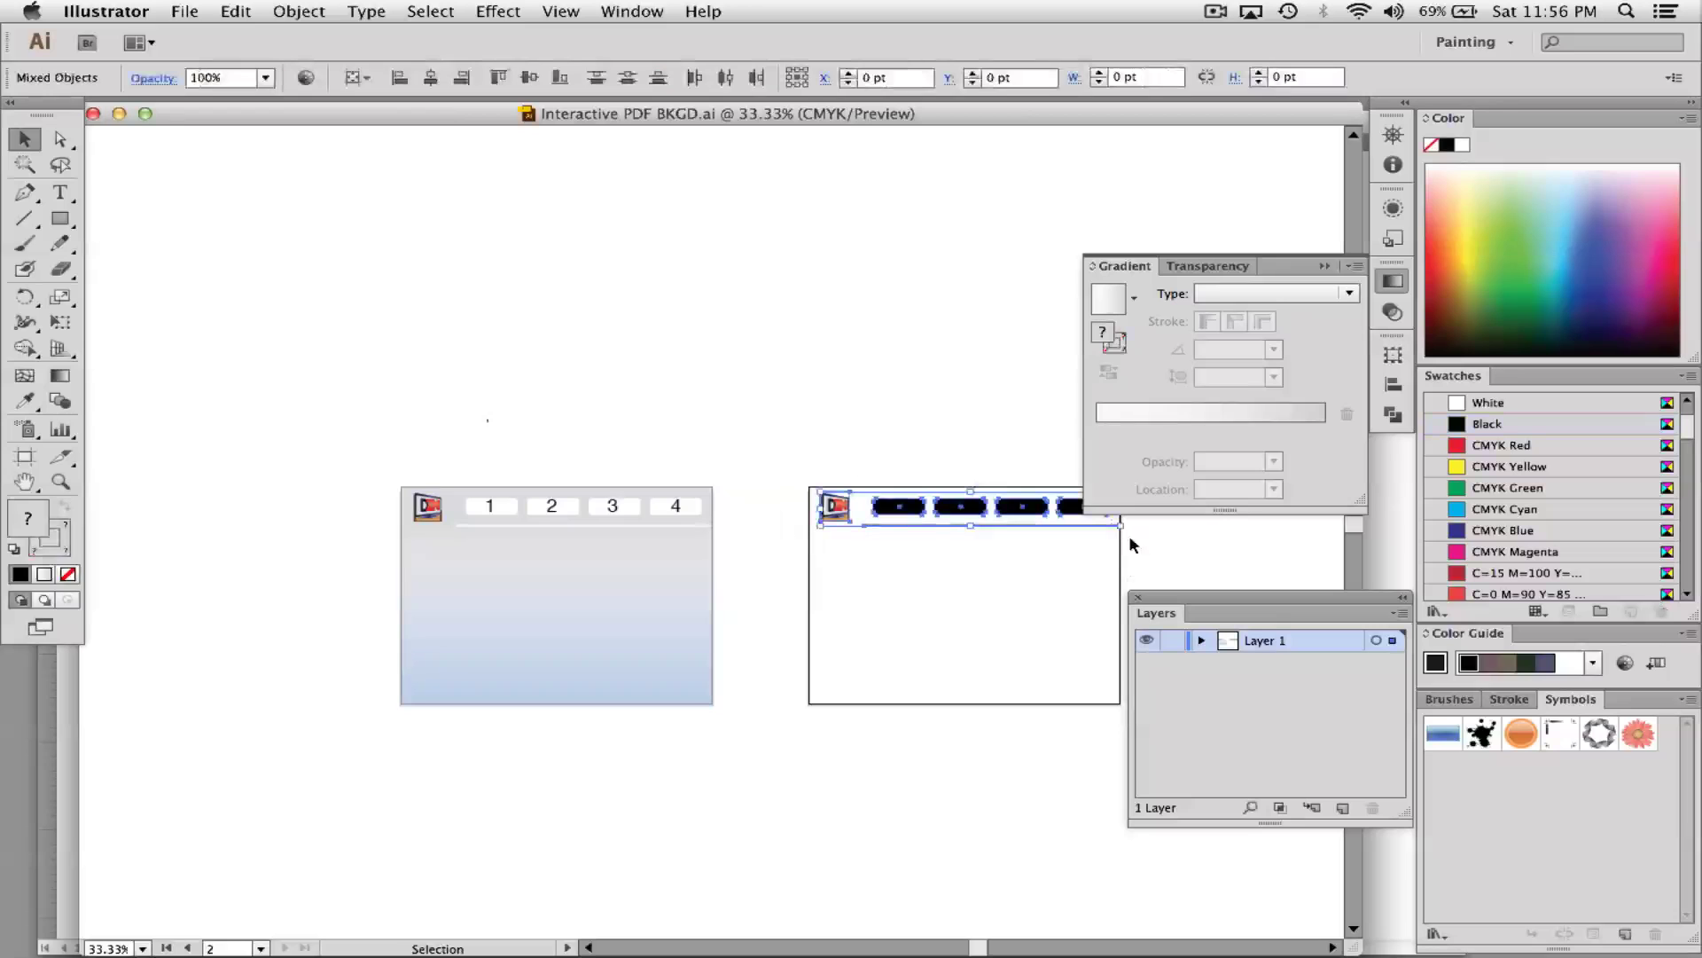
left_click(233, 12)
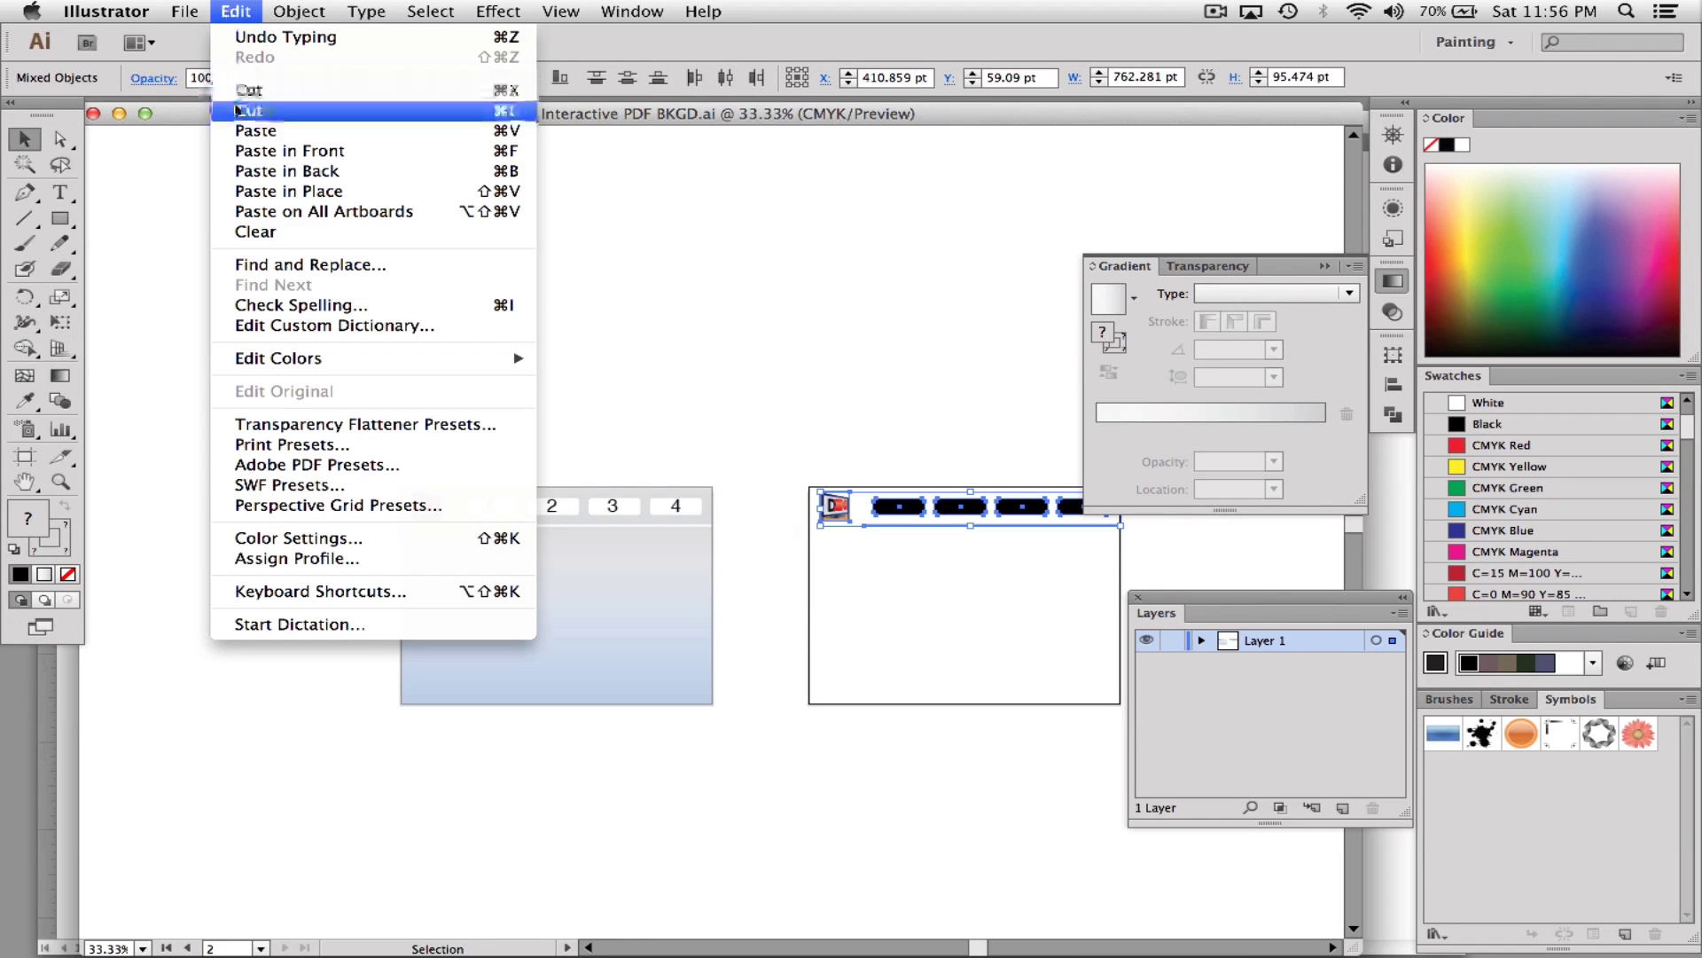
left_click(239, 111)
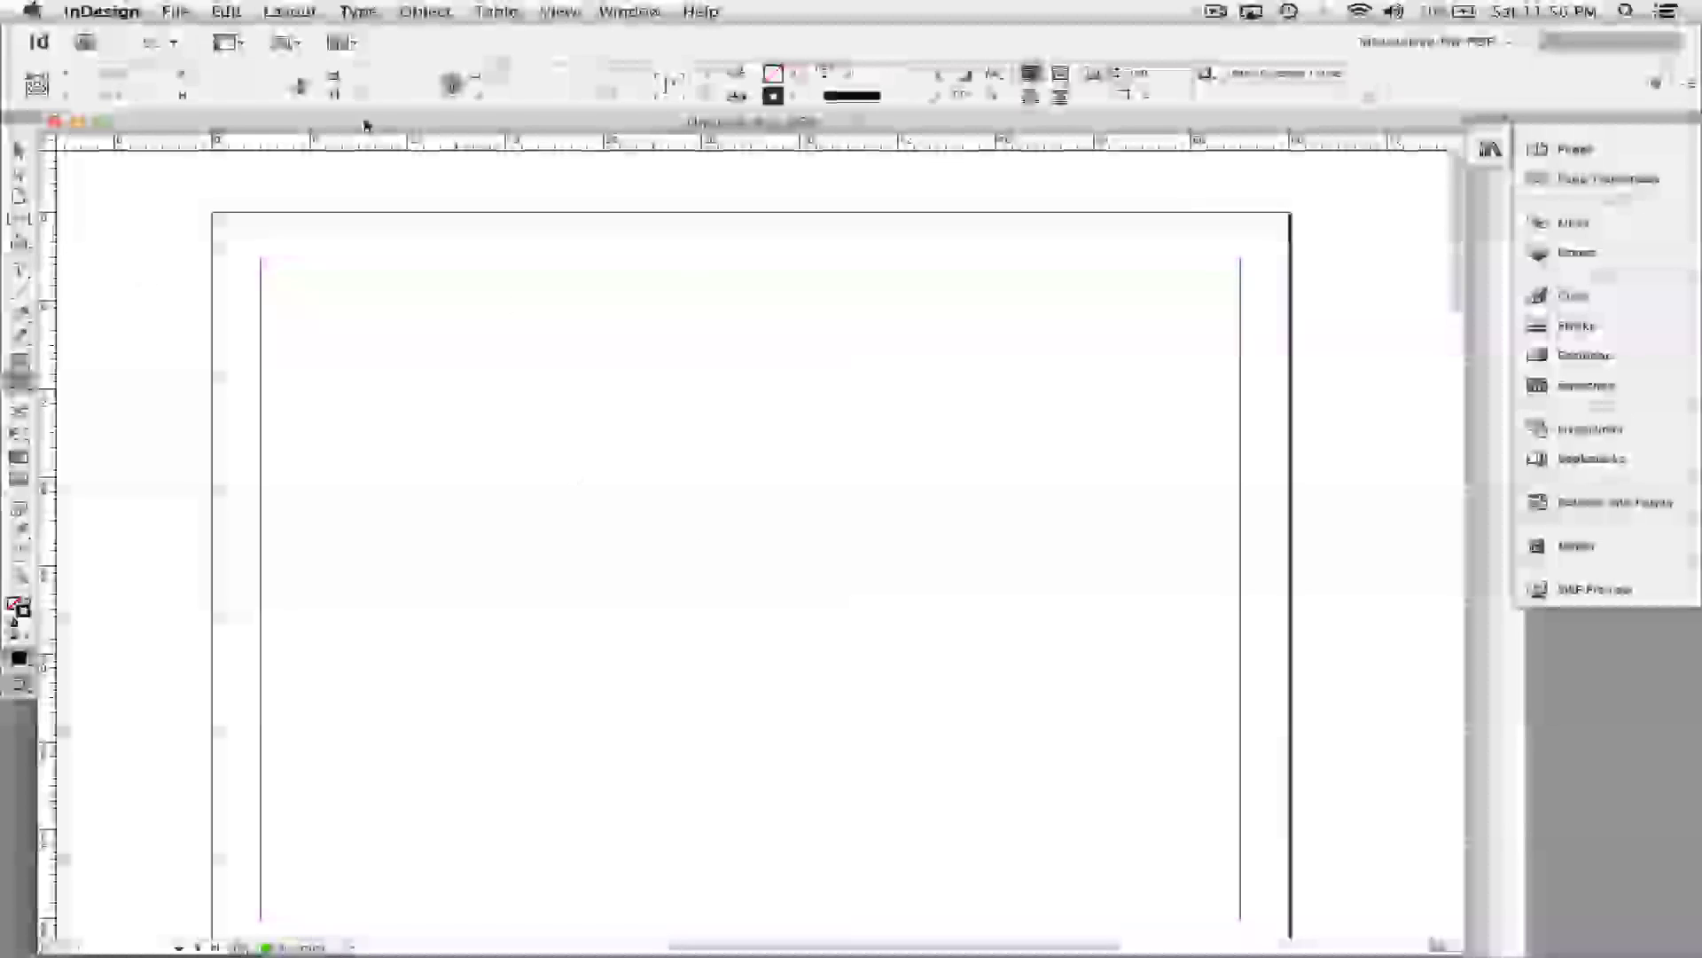
Paste the copied logo, page buttons and divider line onto the first page of the InDesign document.
left_click(222, 12)
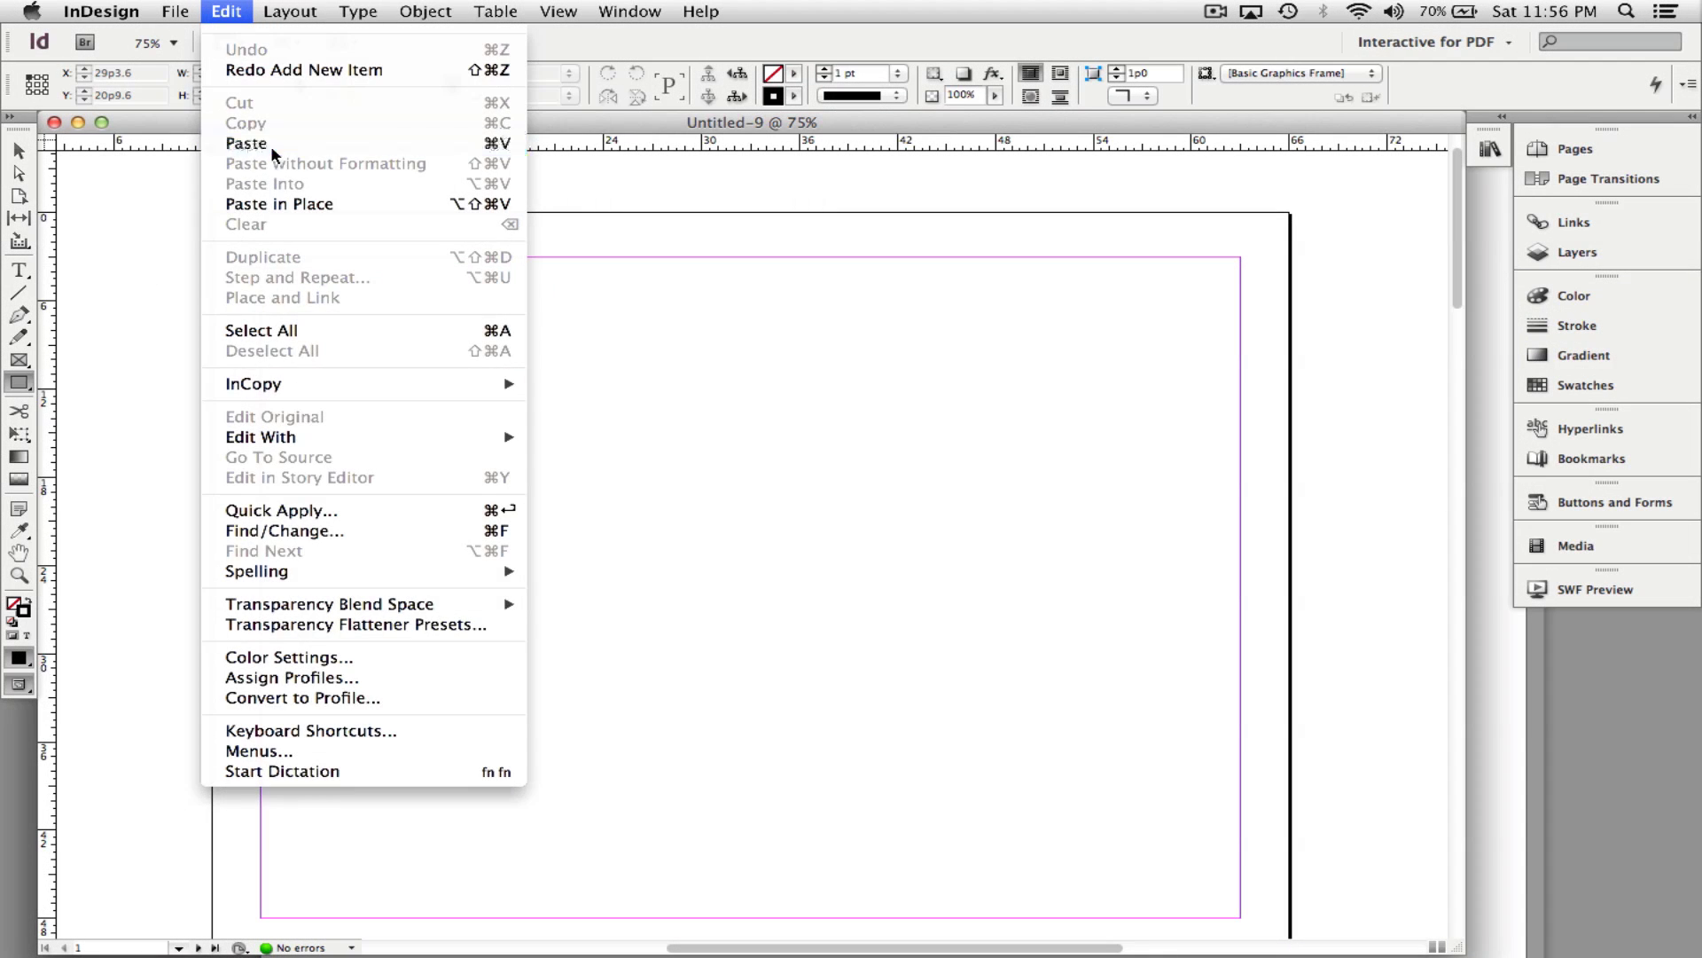
left_click(270, 146)
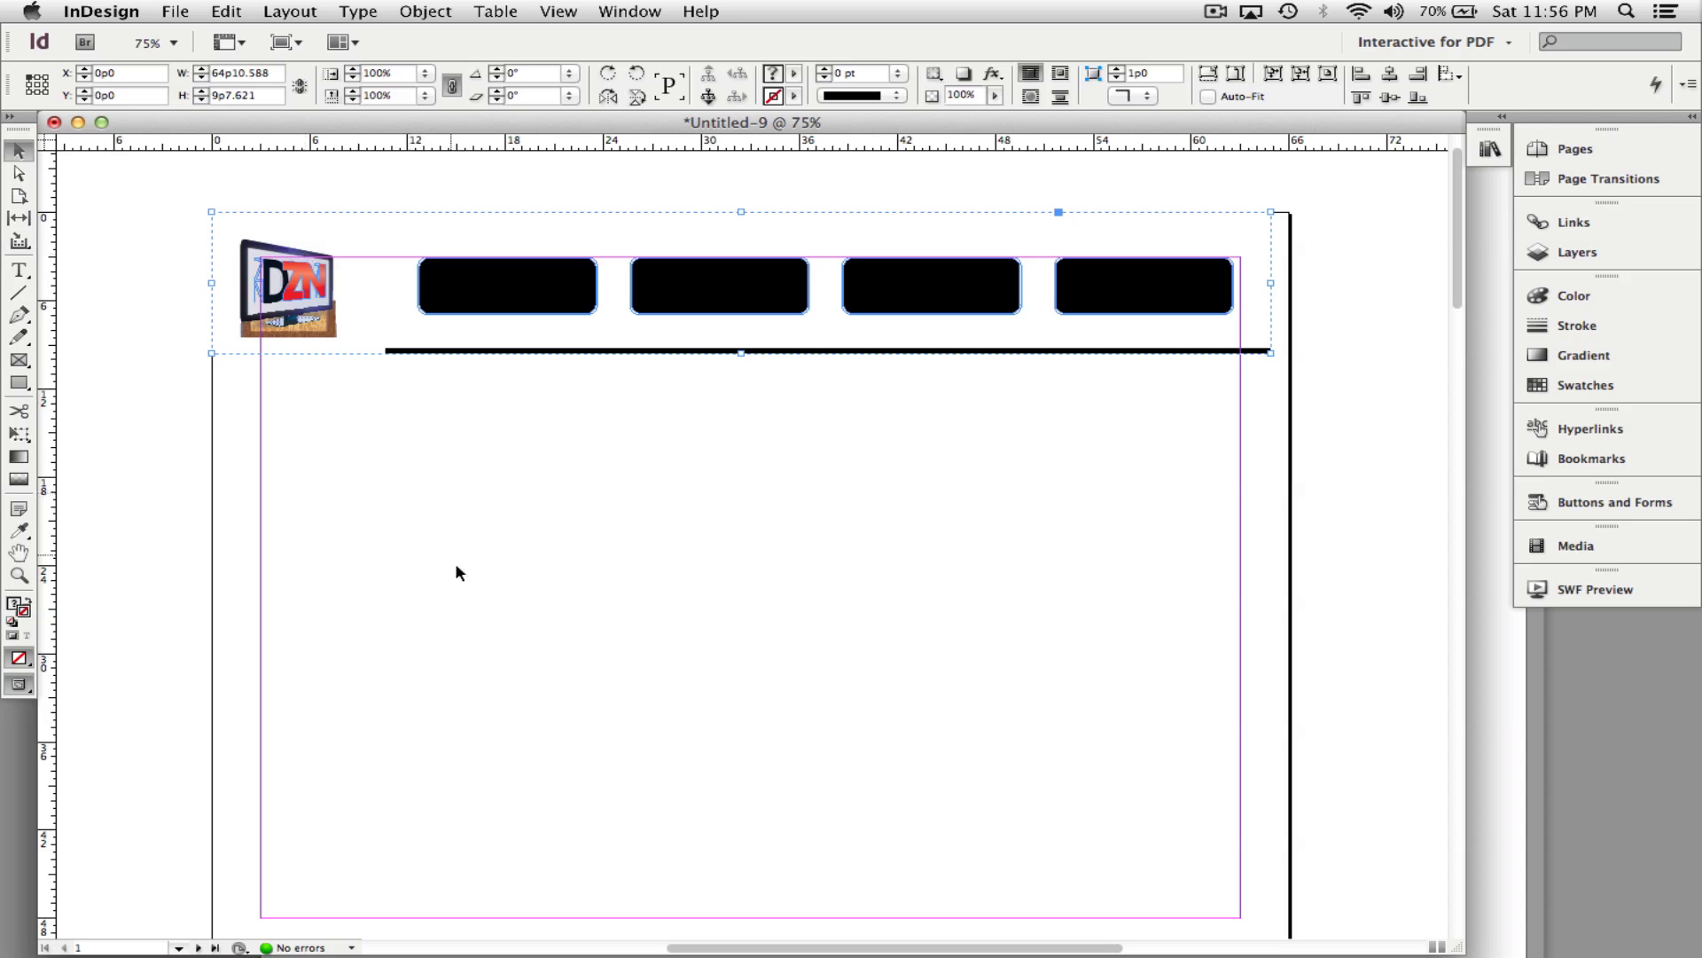
left_click(455, 566)
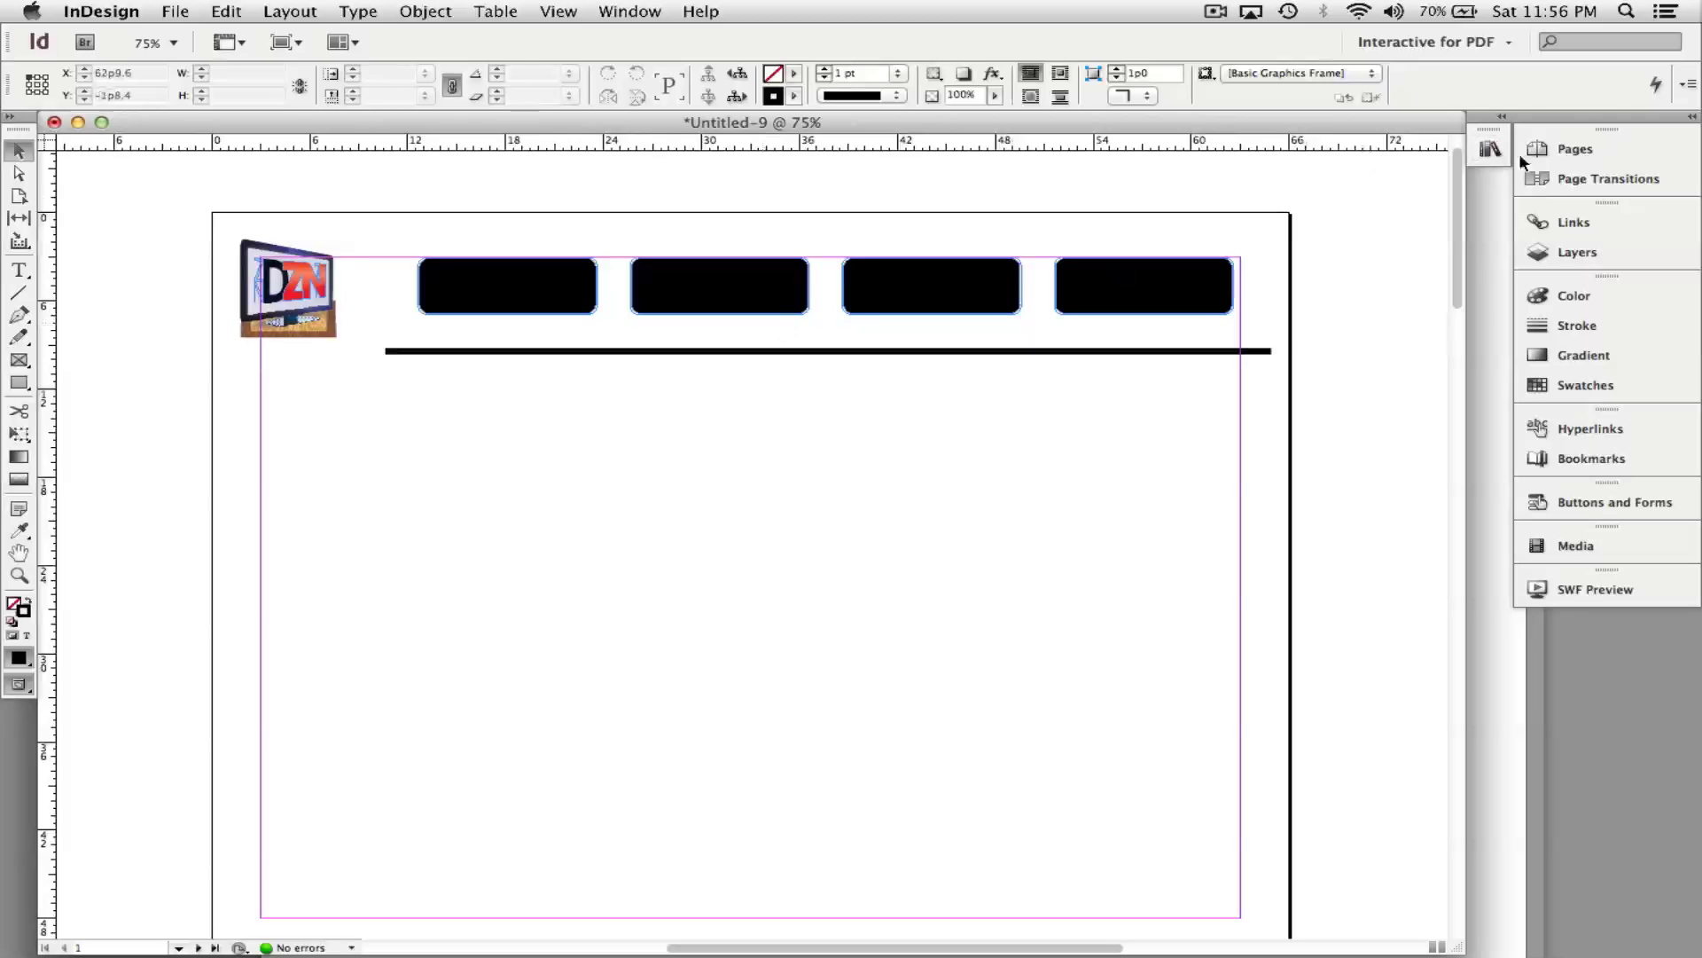
Show the document's page overview and open the A-Master page for editing.
left_click(1585, 152)
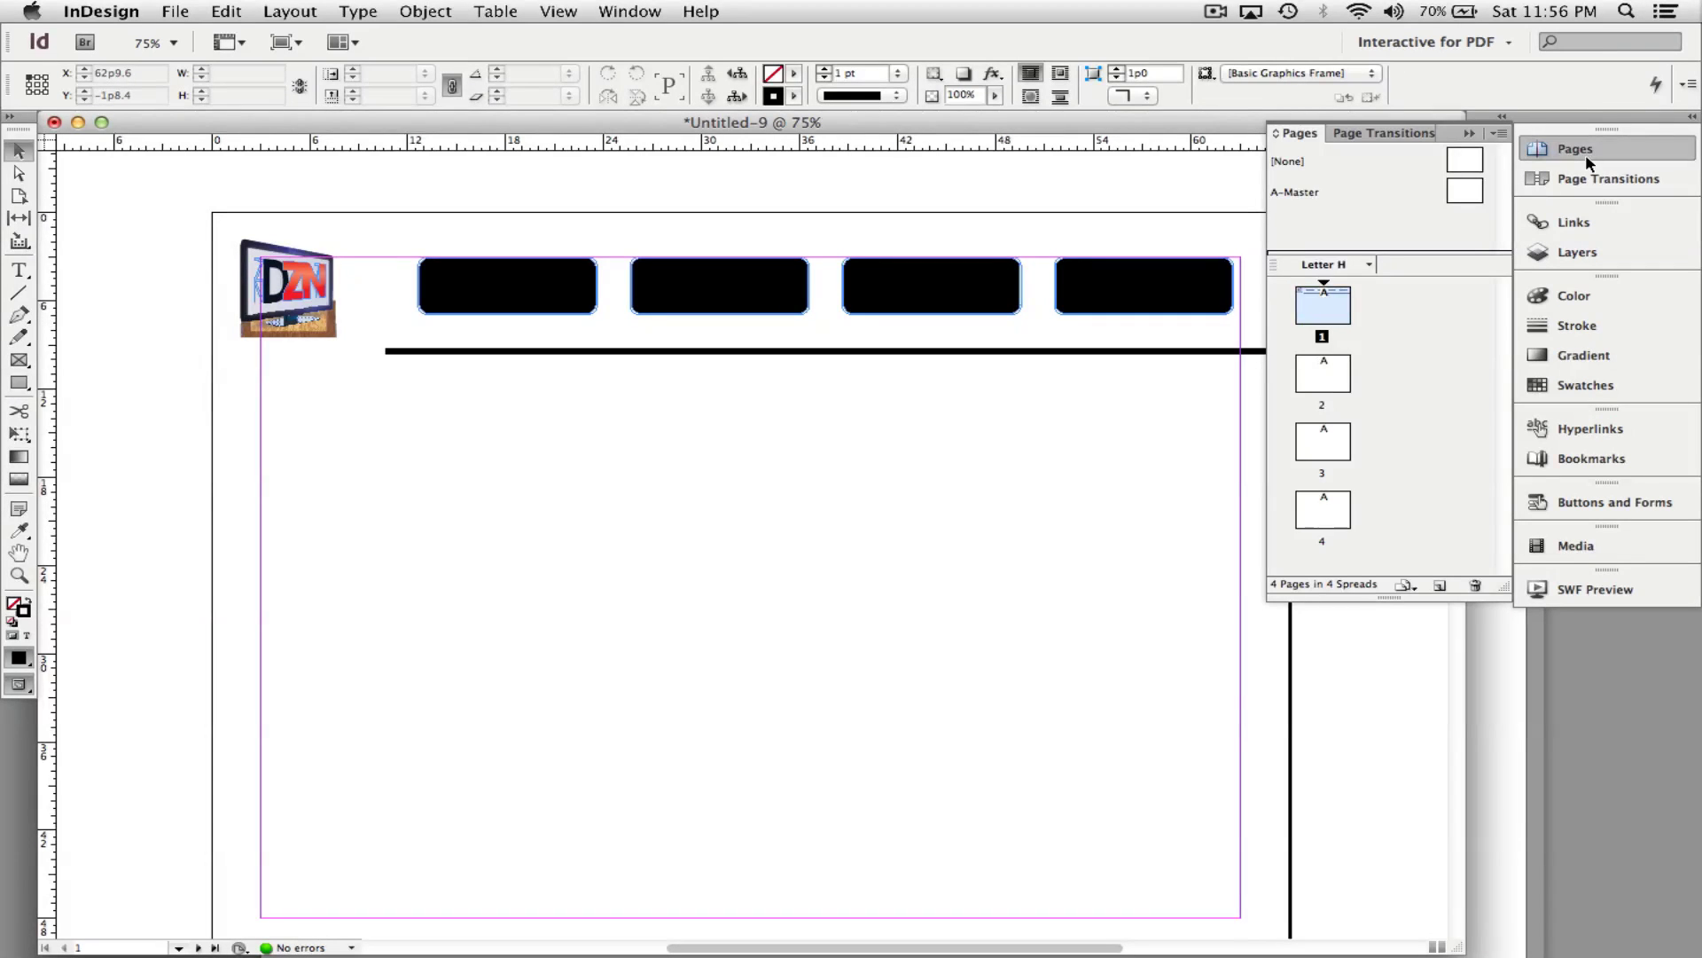
left_click(177, 947)
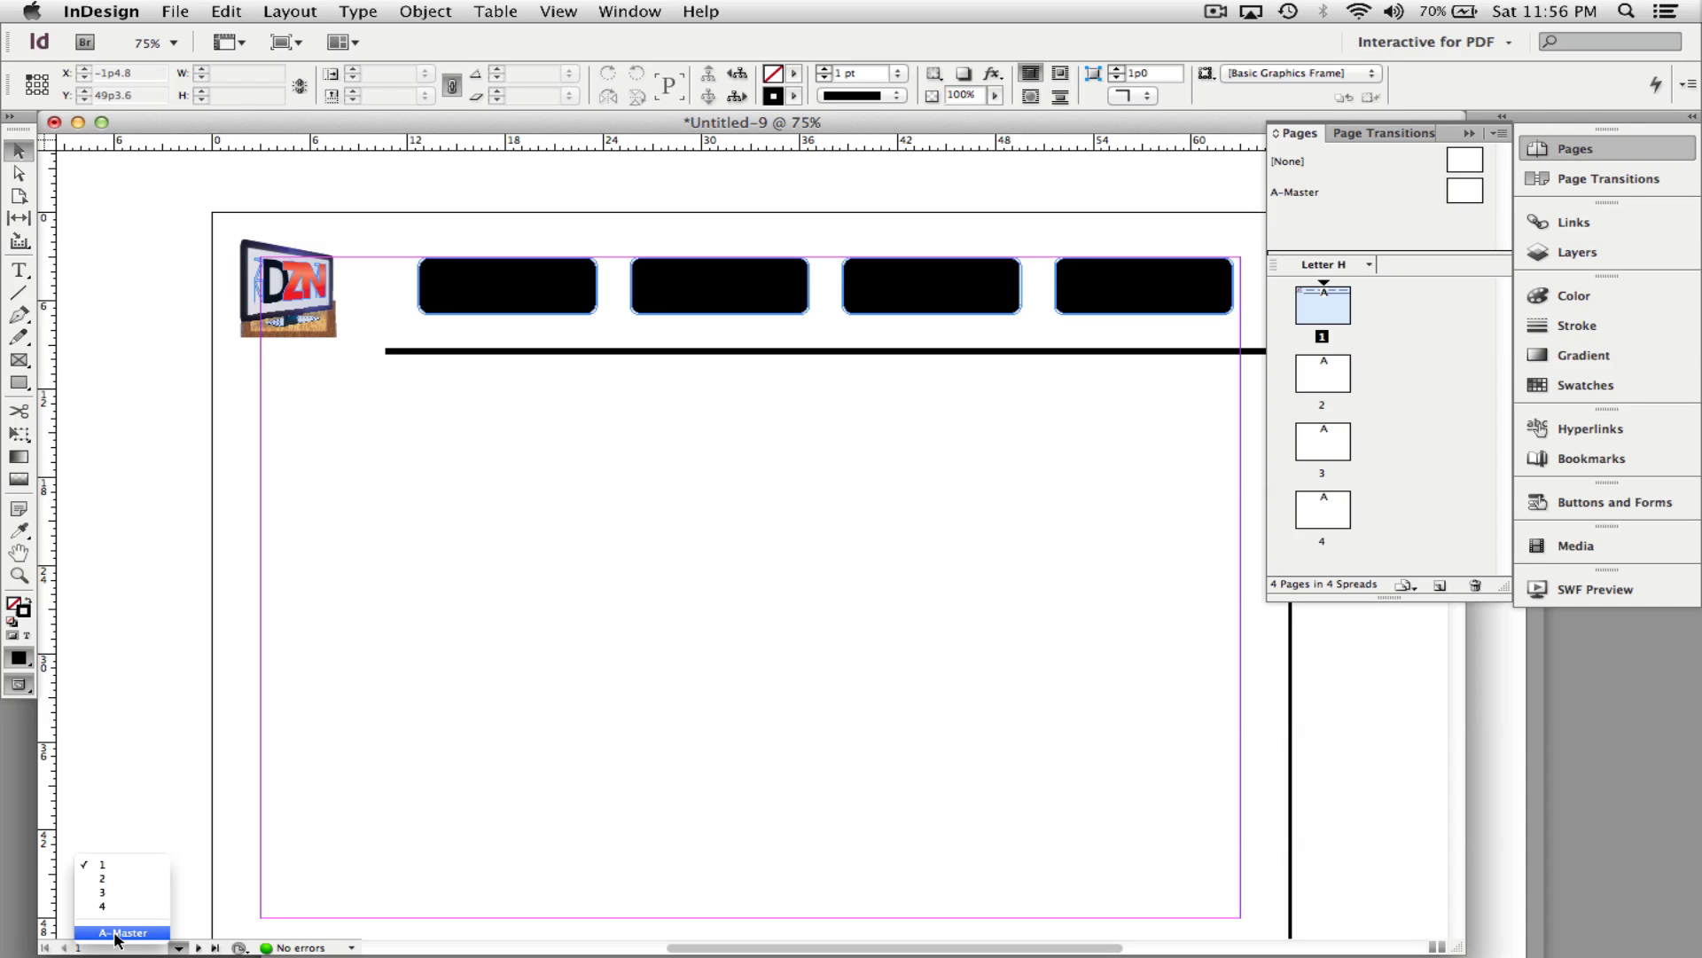
left_click(1472, 188)
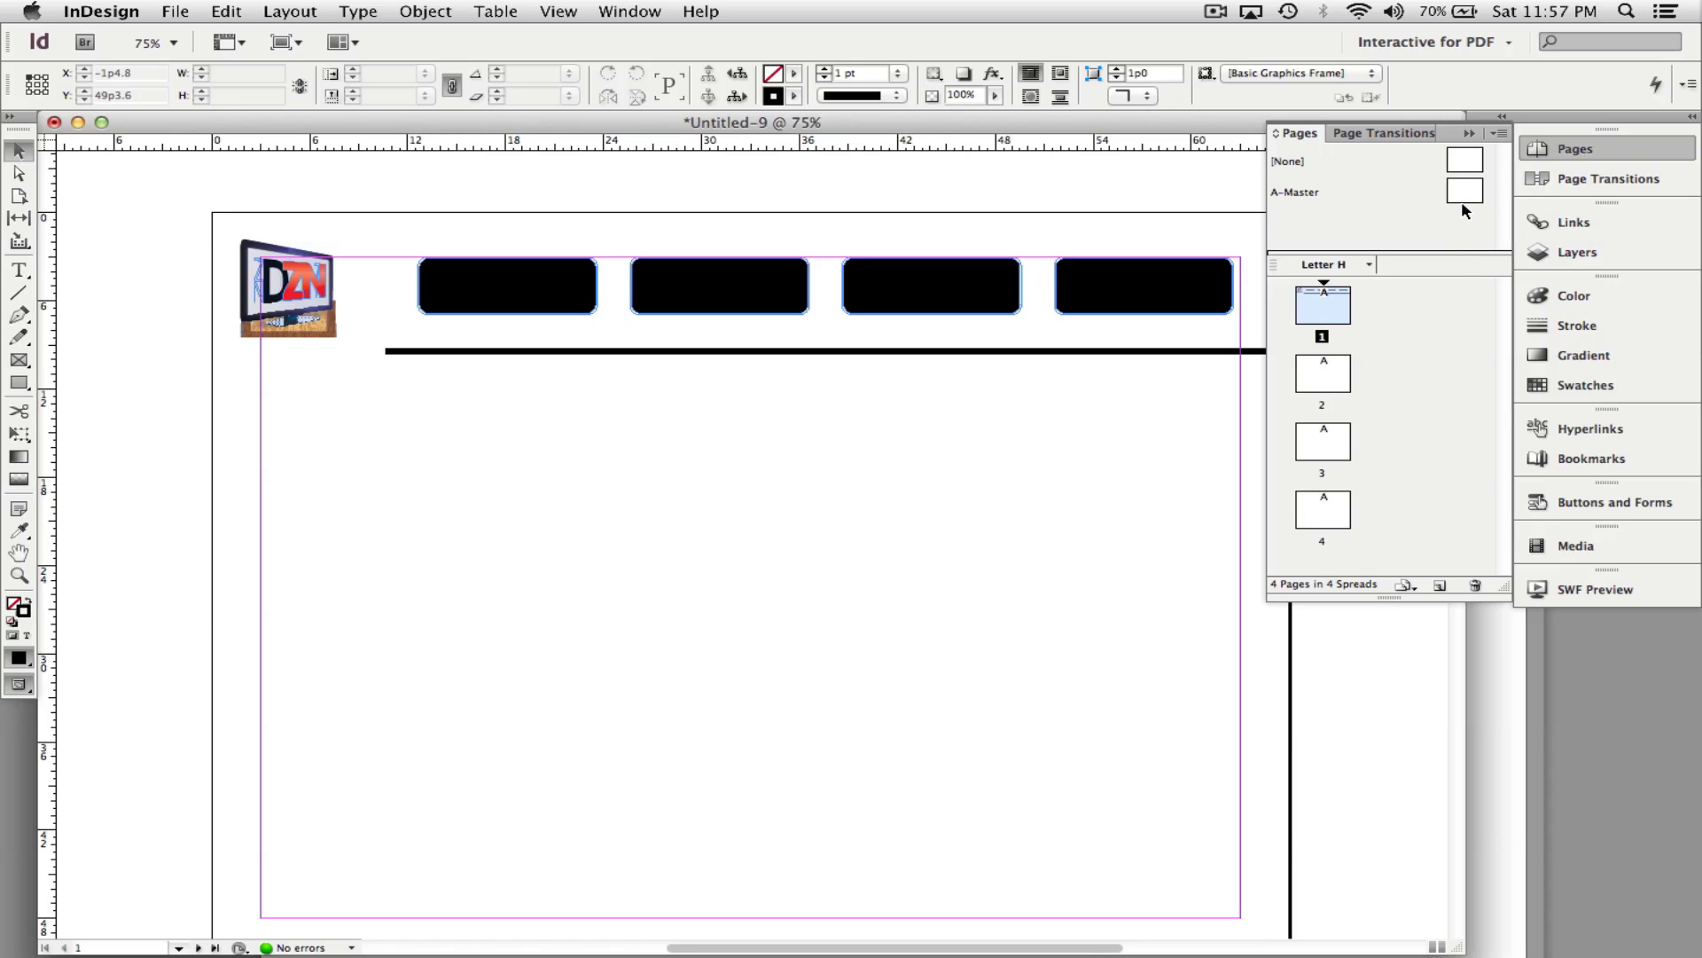
double_click(1462, 203)
double_click(1333, 312)
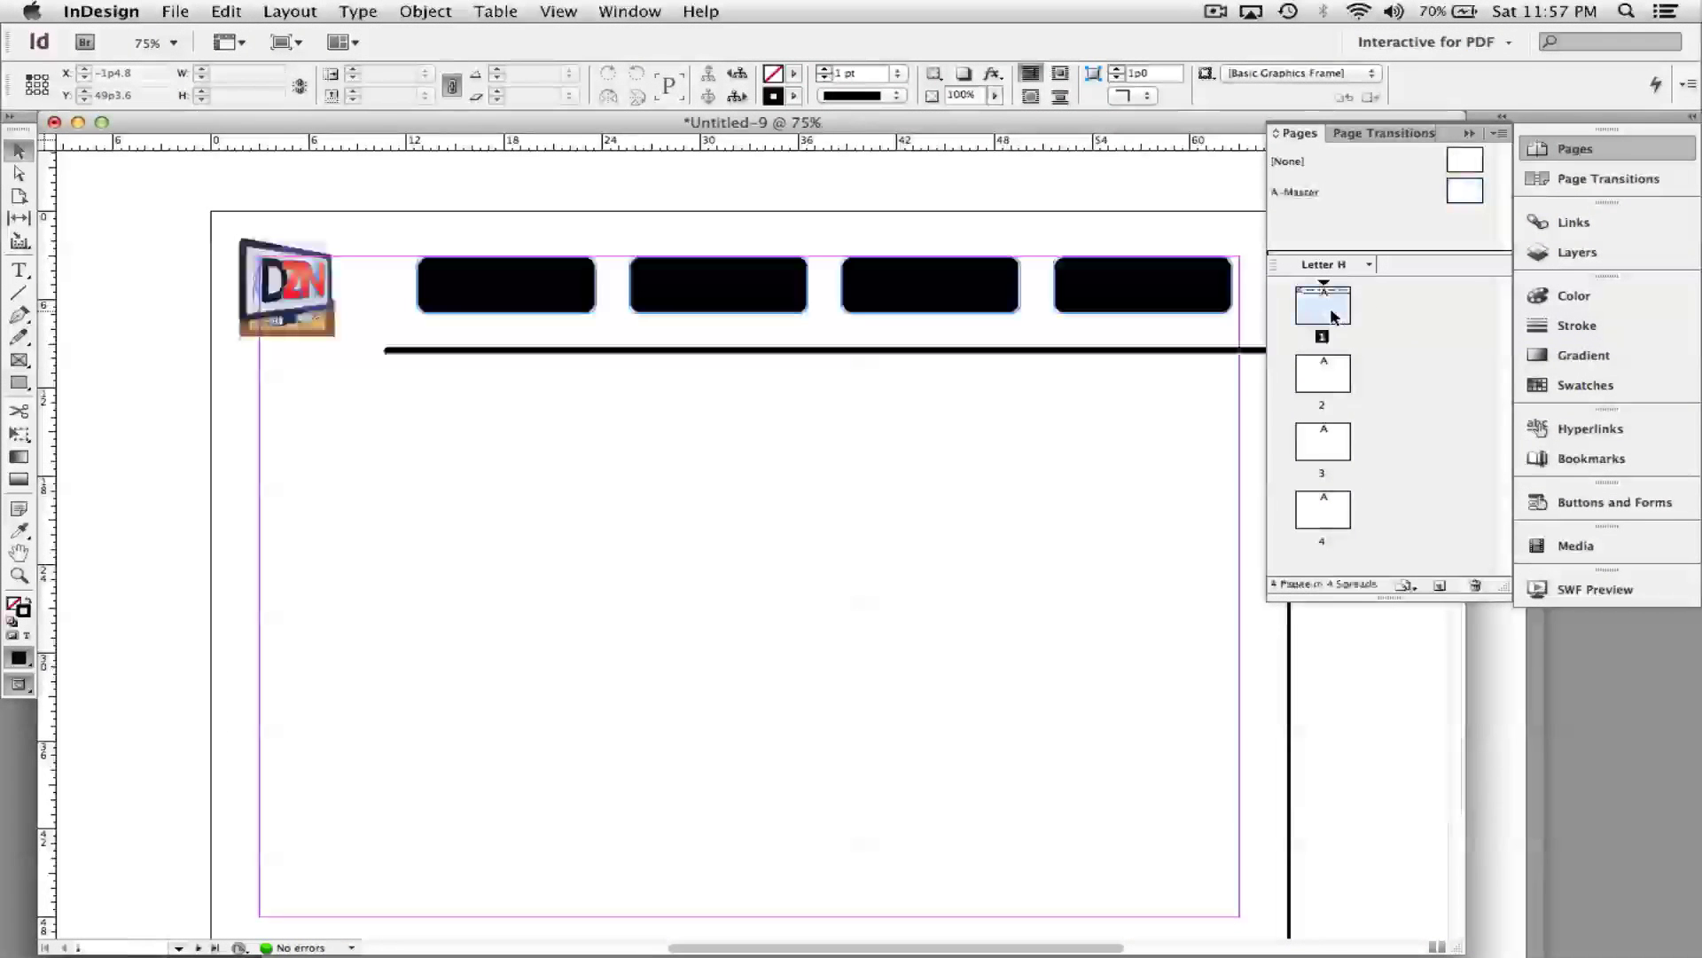
double_click(1462, 192)
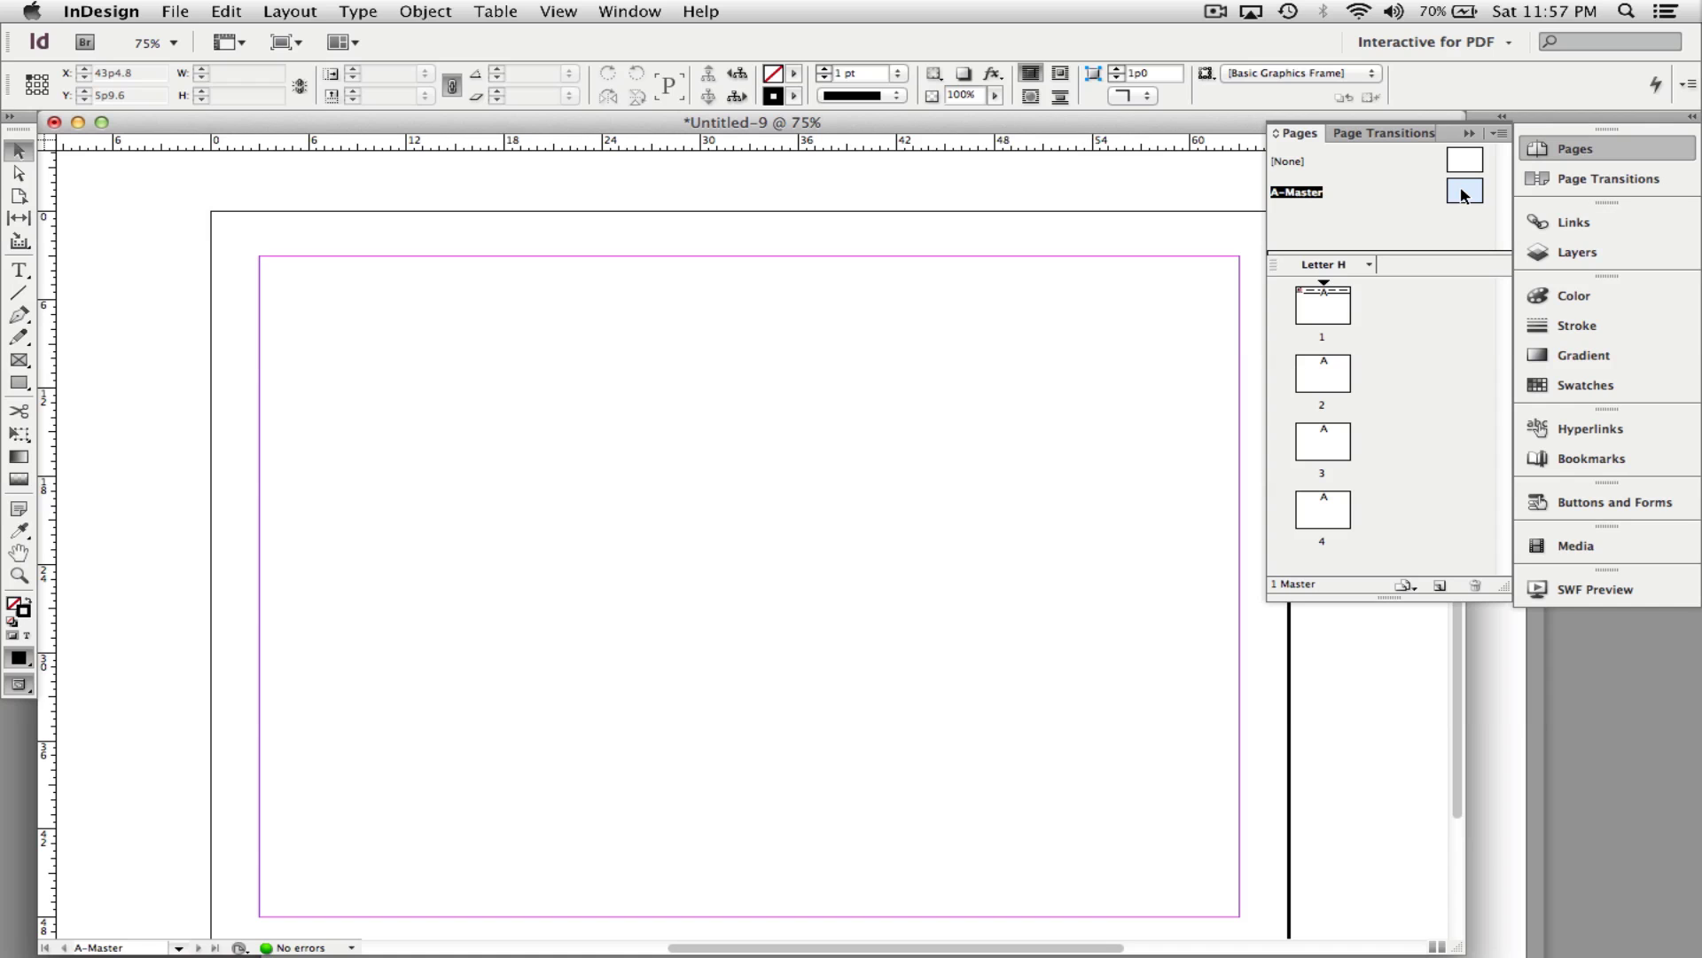
Place Interactive PDF BKGD.ai on the A-Master page, aligned to the page's upper-left corner.
left_click(175, 11)
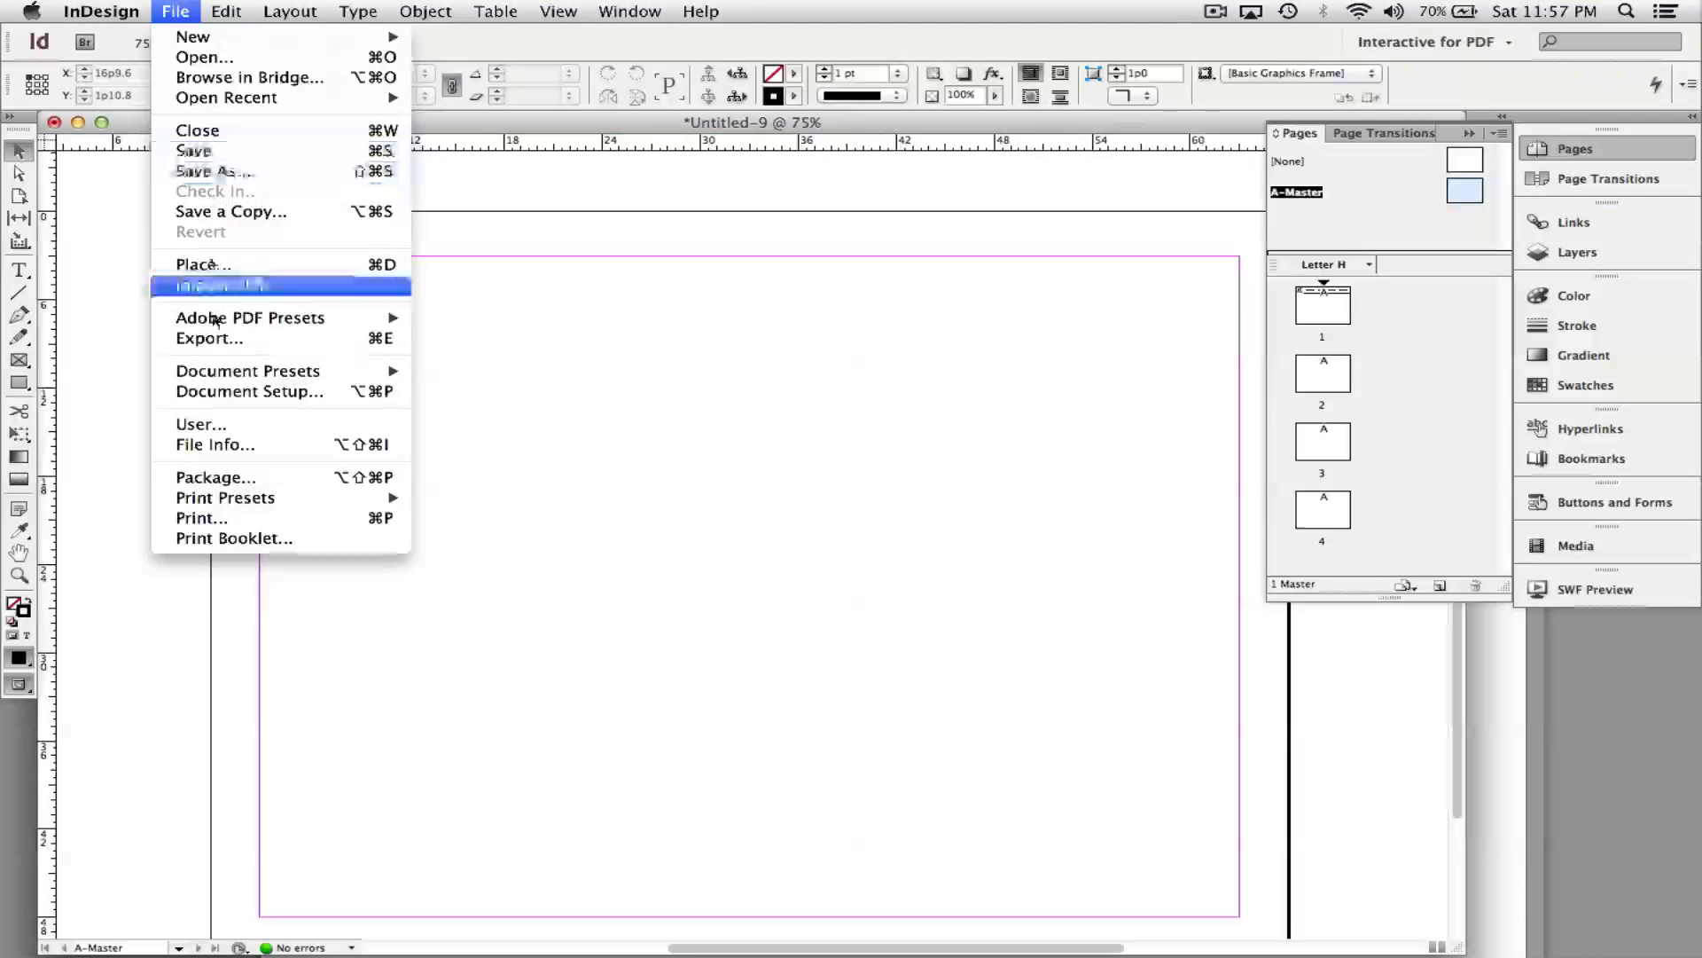
left_click(220, 266)
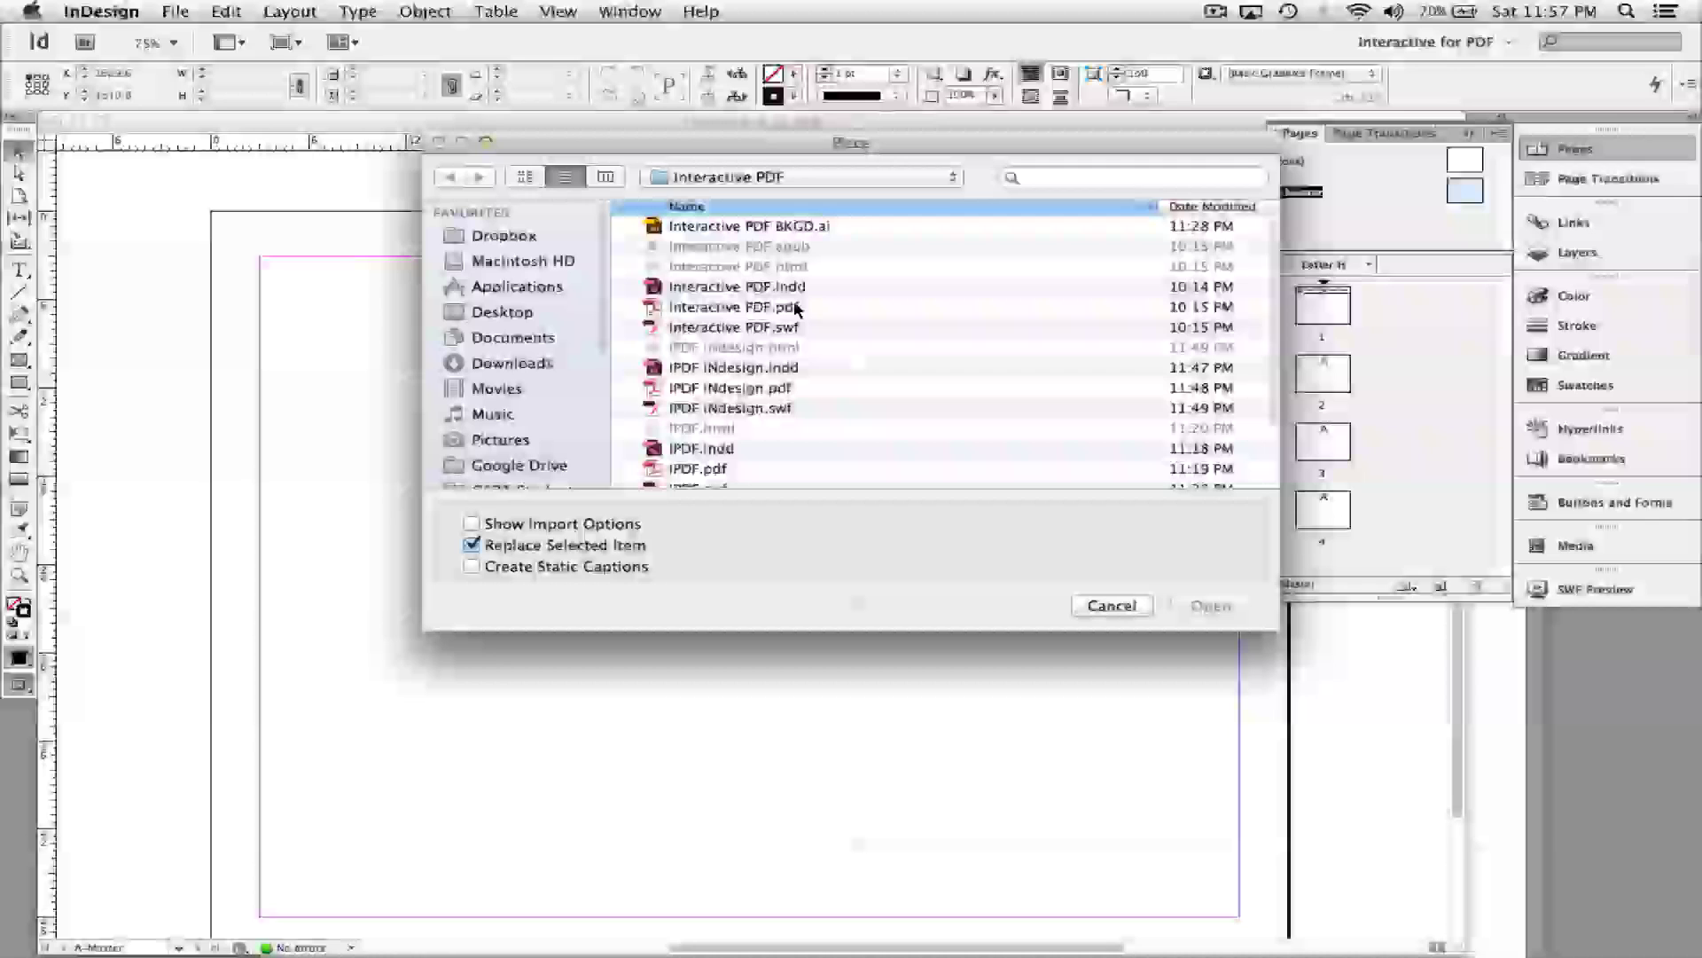
left_click(770, 229)
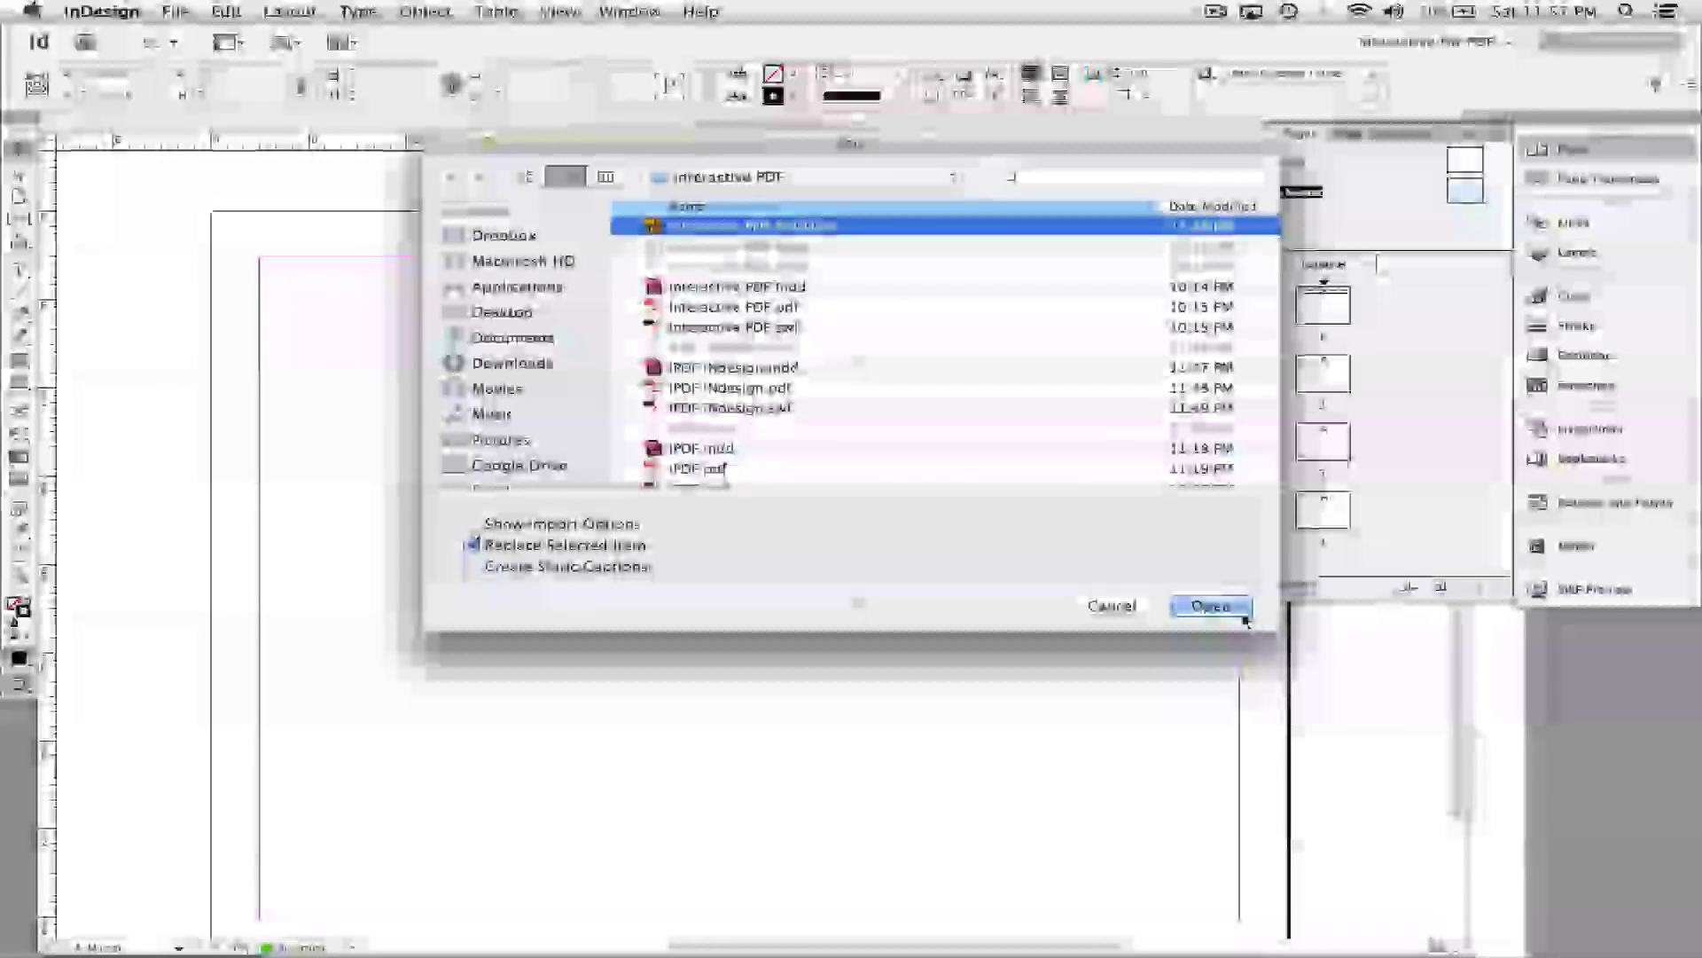
left_click(1211, 606)
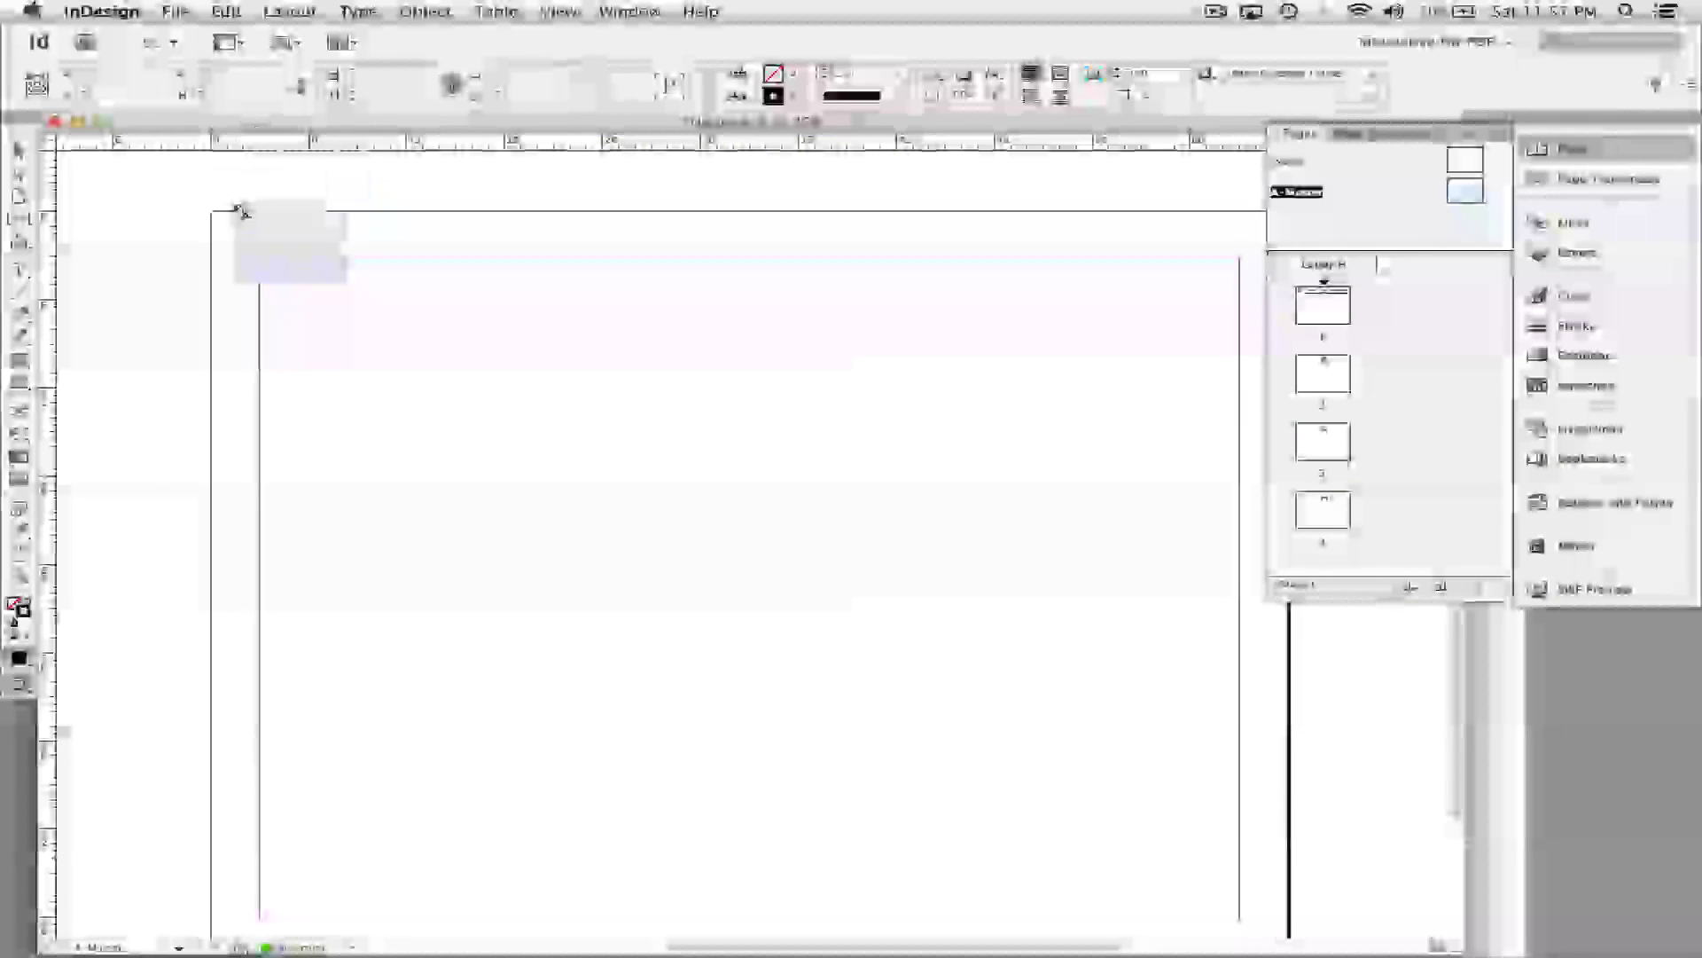
left_click(218, 215)
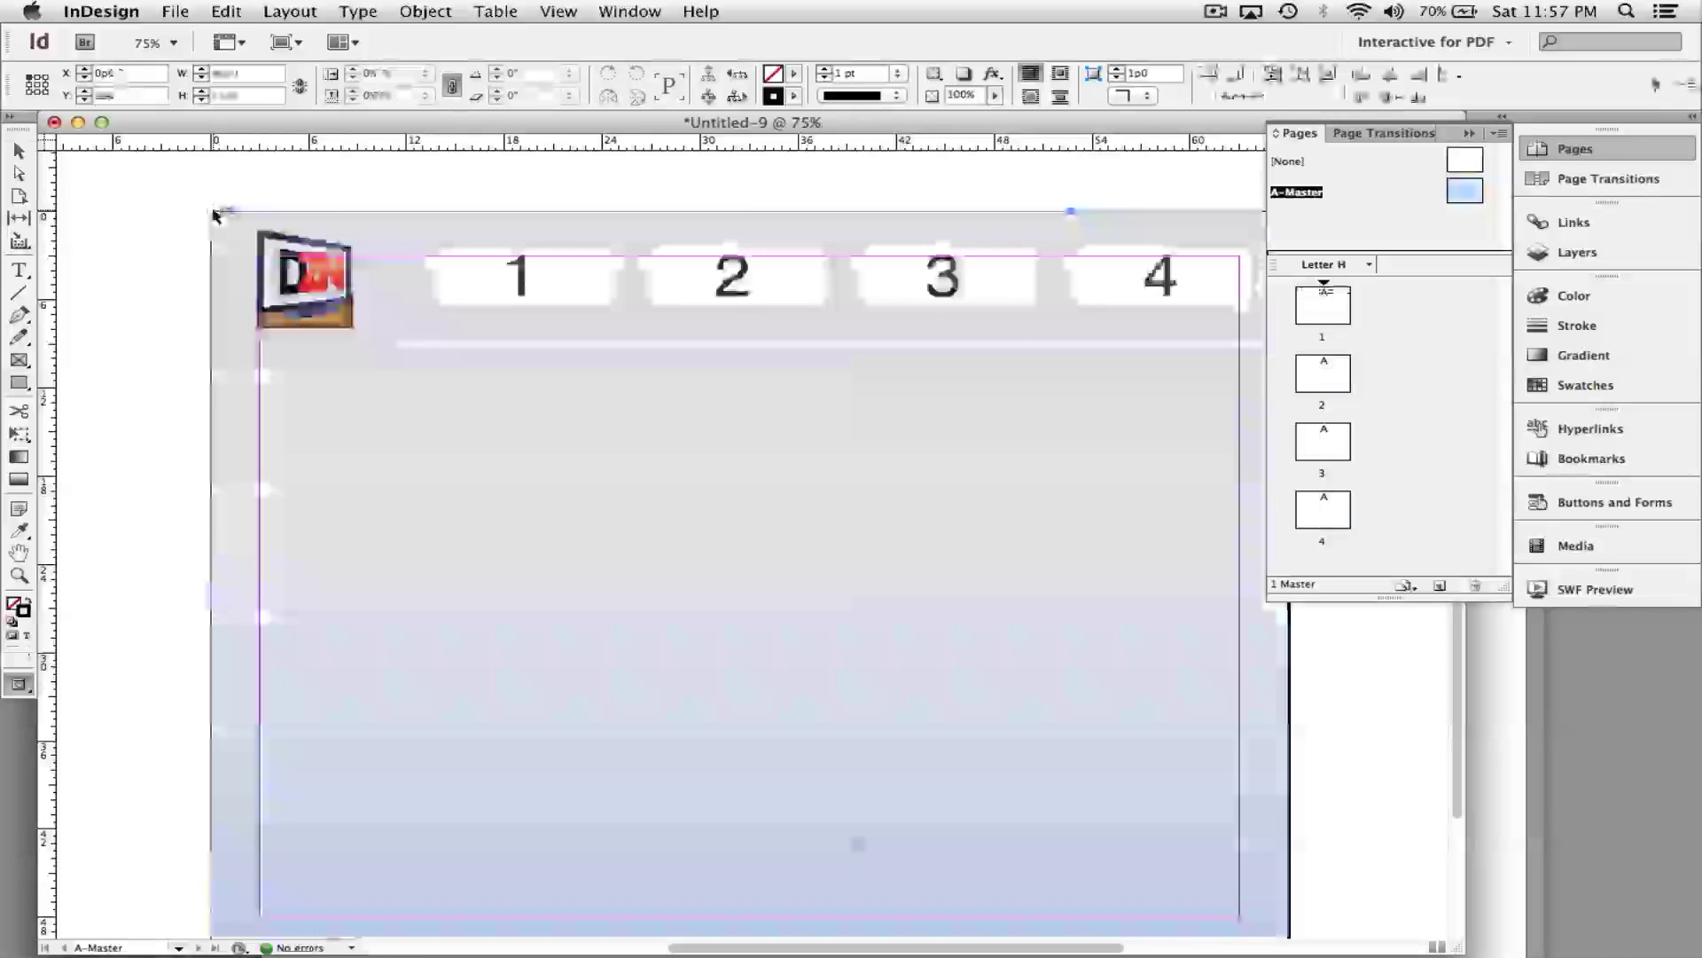
scroll(532, 469, "left", 3)
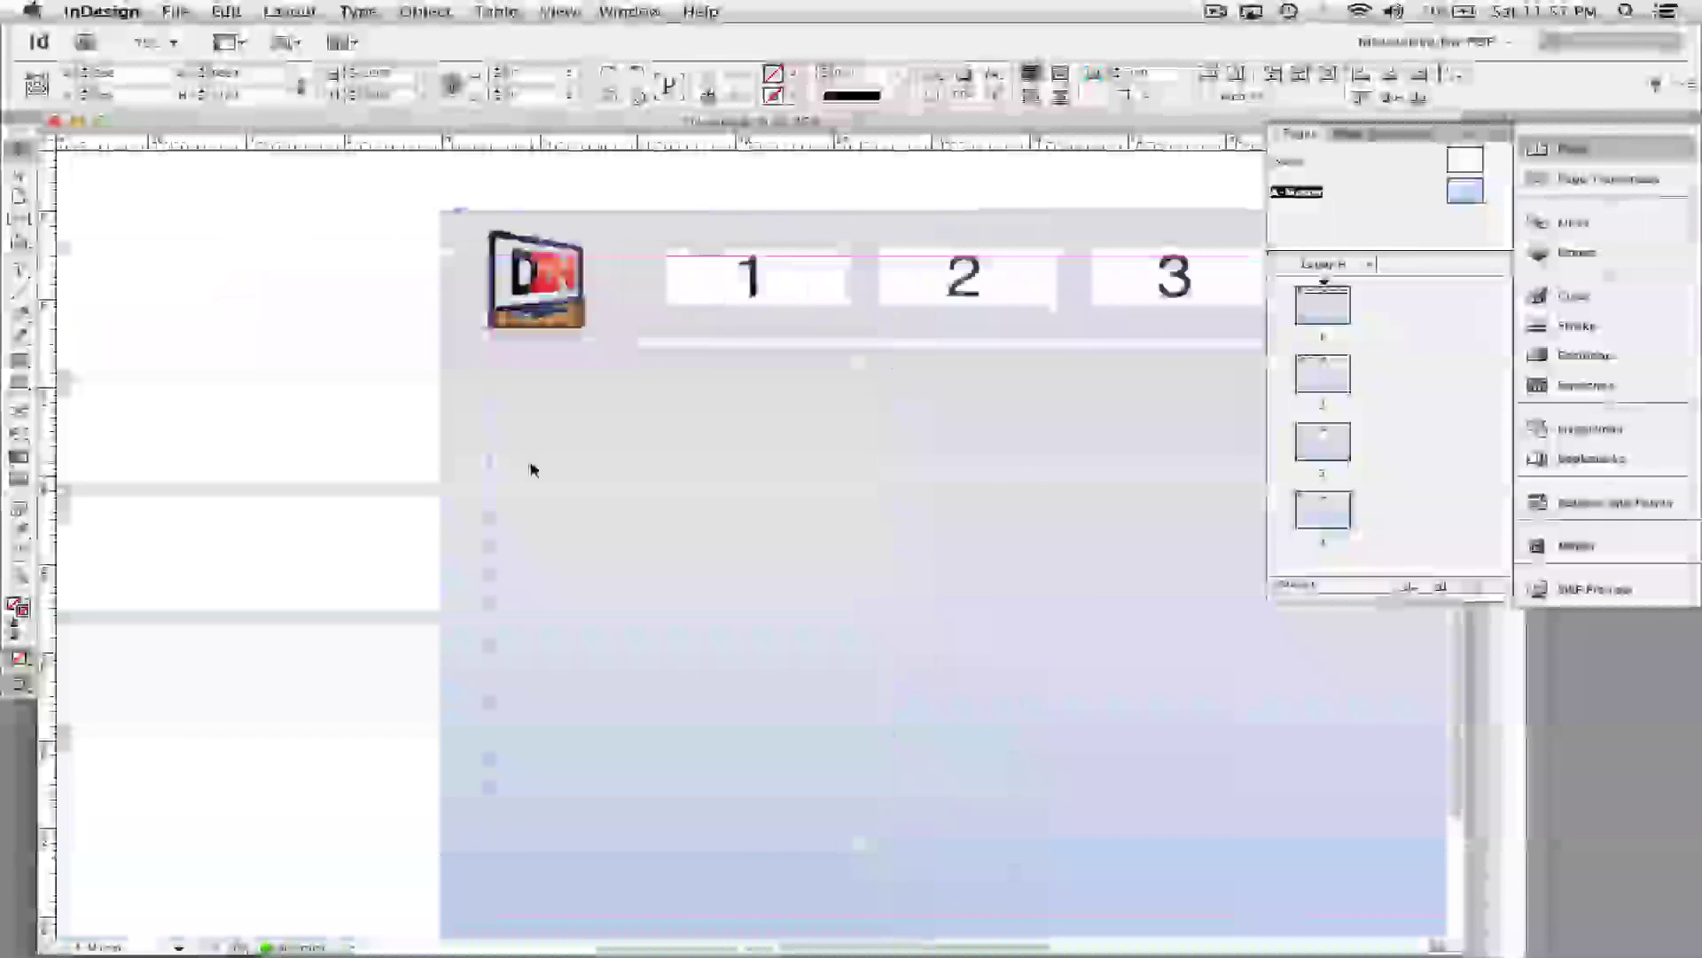
key("super+minus")
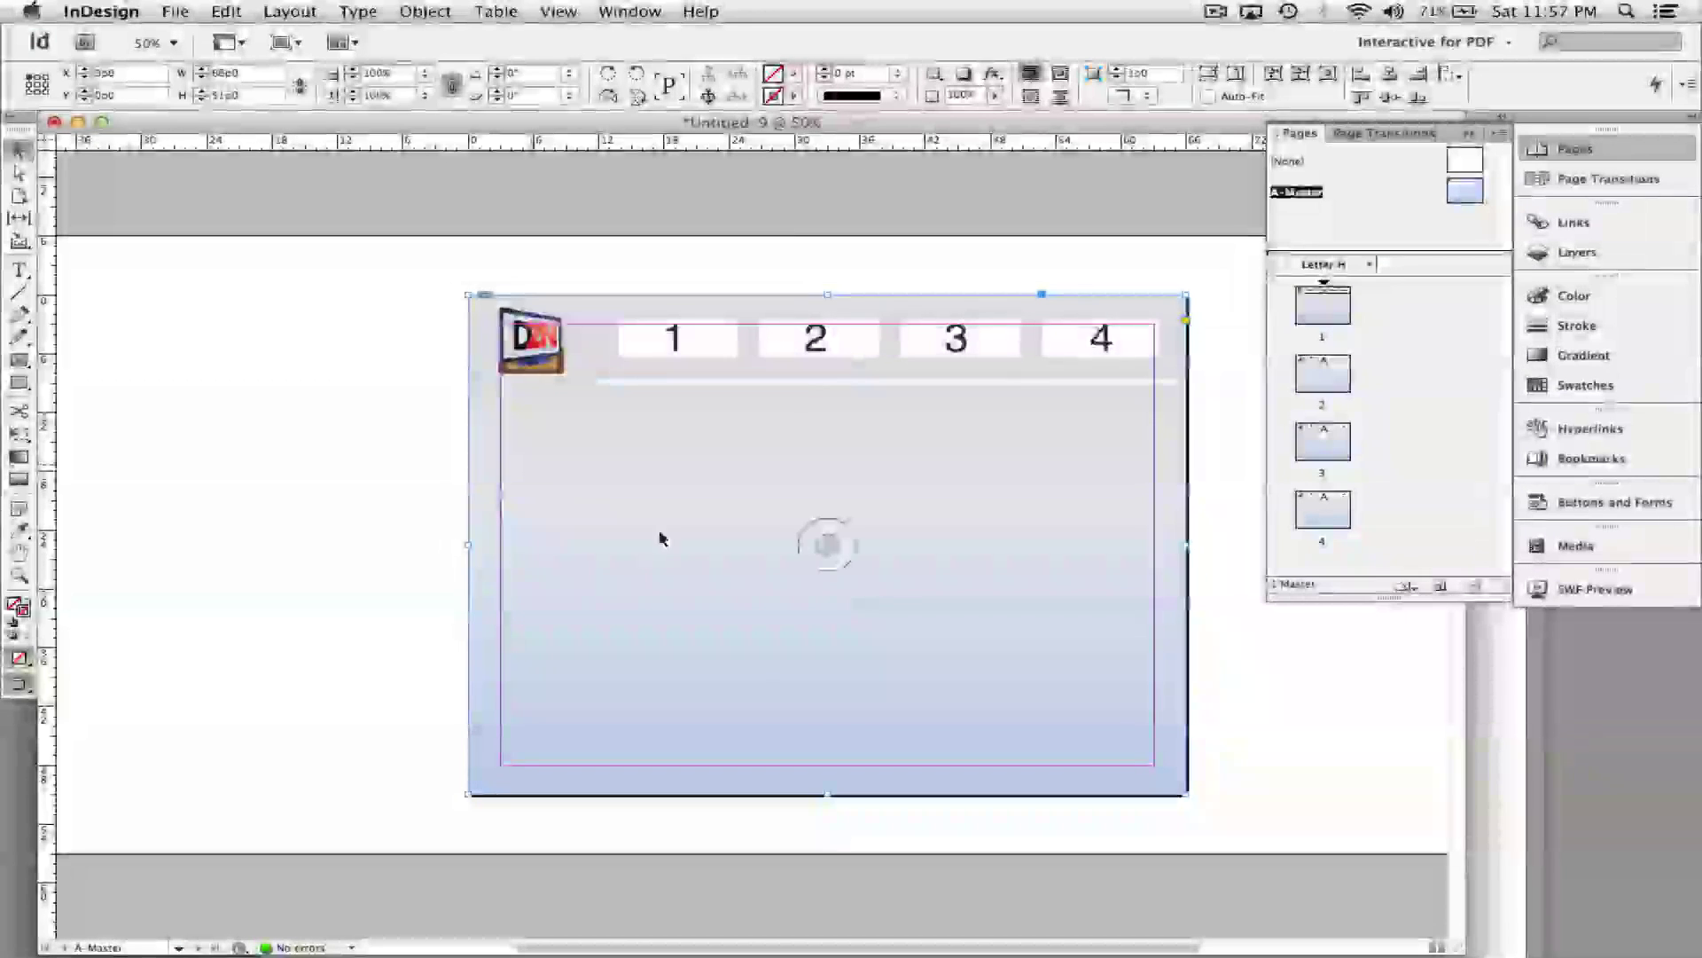
Check pages 2, 4 and 1 for the background artwork placed on the master.
double_click(1327, 385)
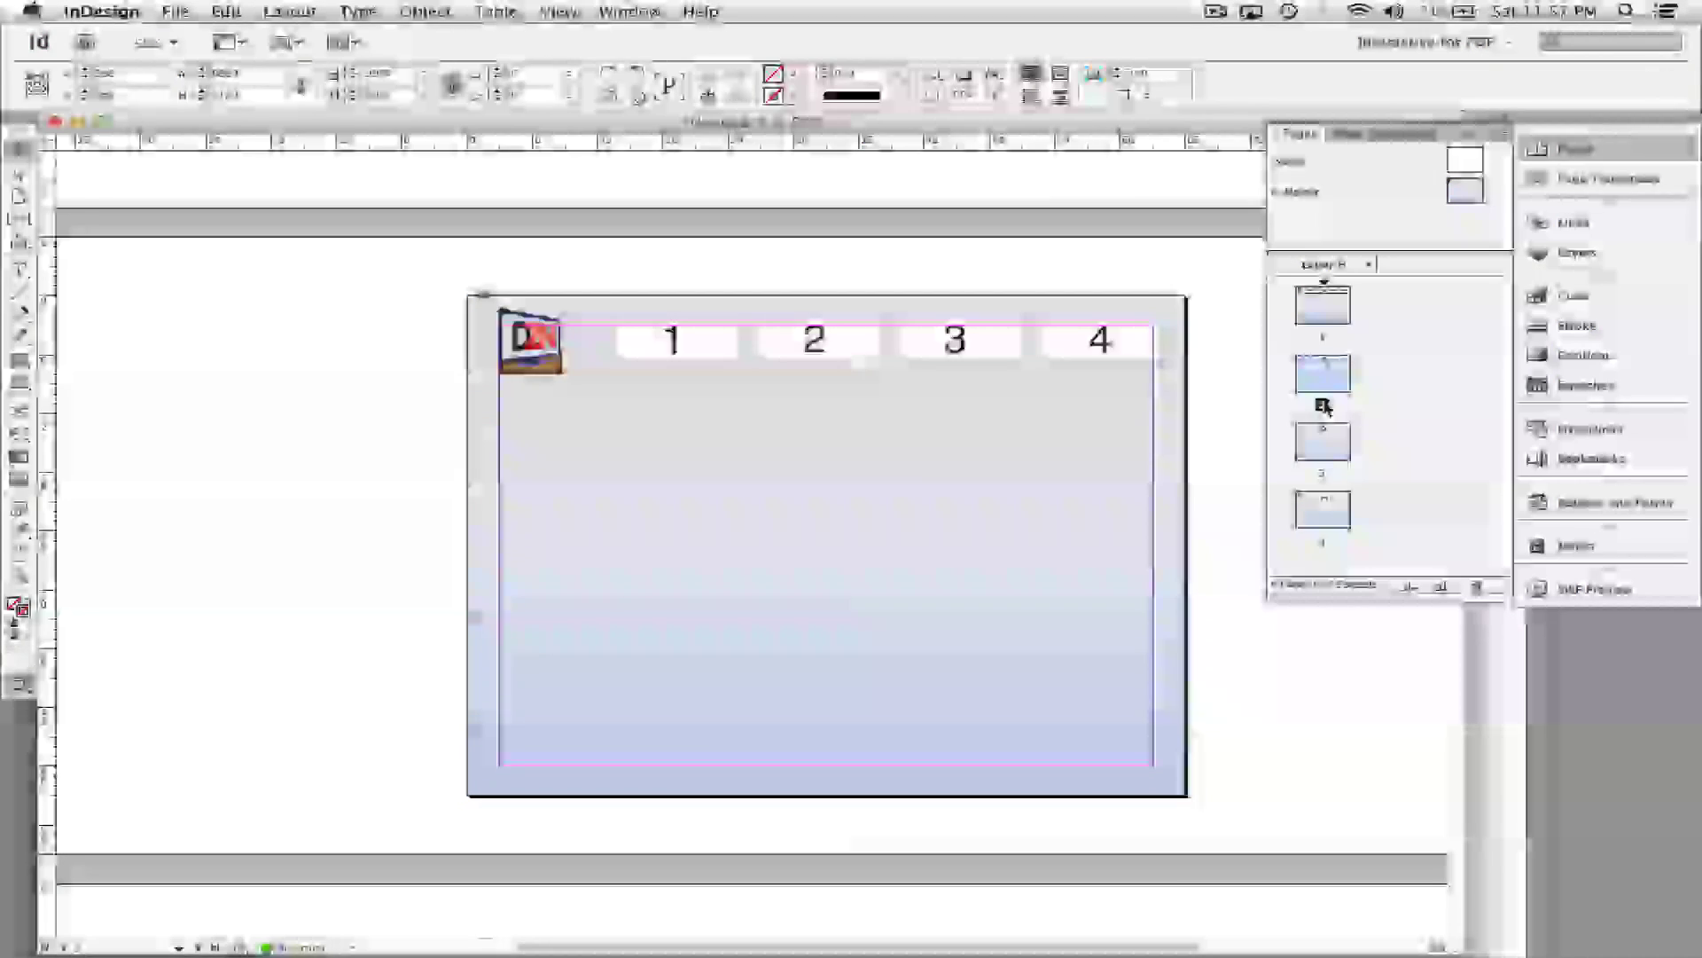
double_click(1324, 532)
double_click(1328, 332)
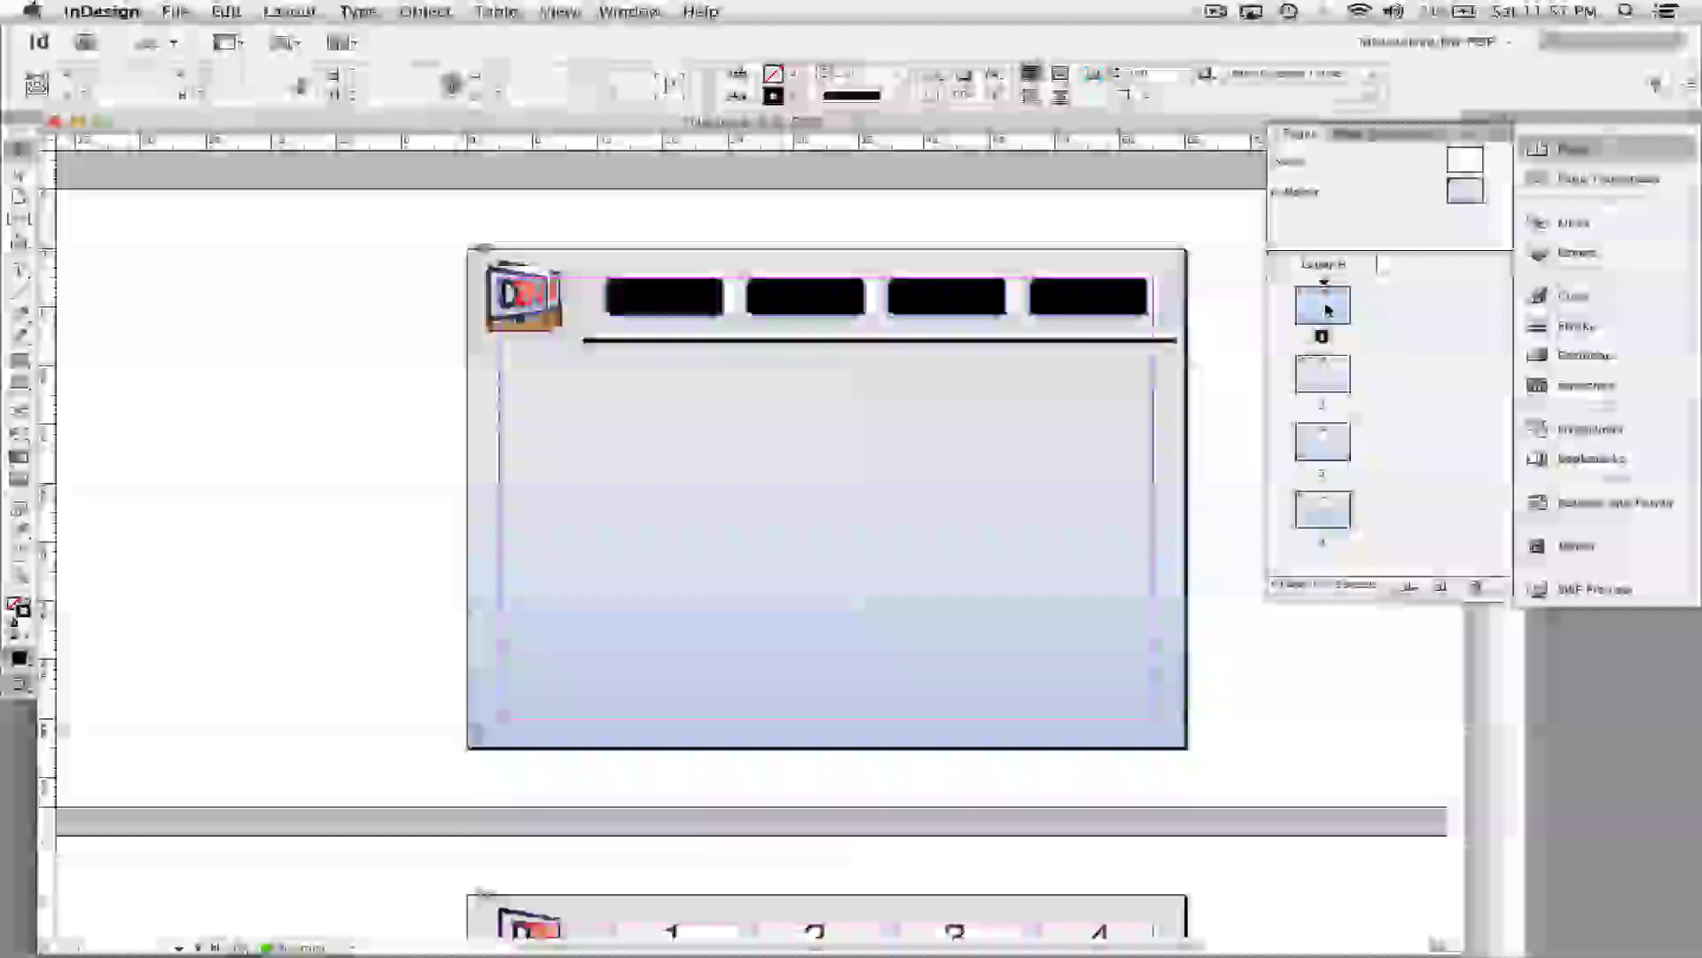
Remove the pasted group of logo, black buttons and divider line from page 1.
double_click(1462, 193)
double_click(1323, 310)
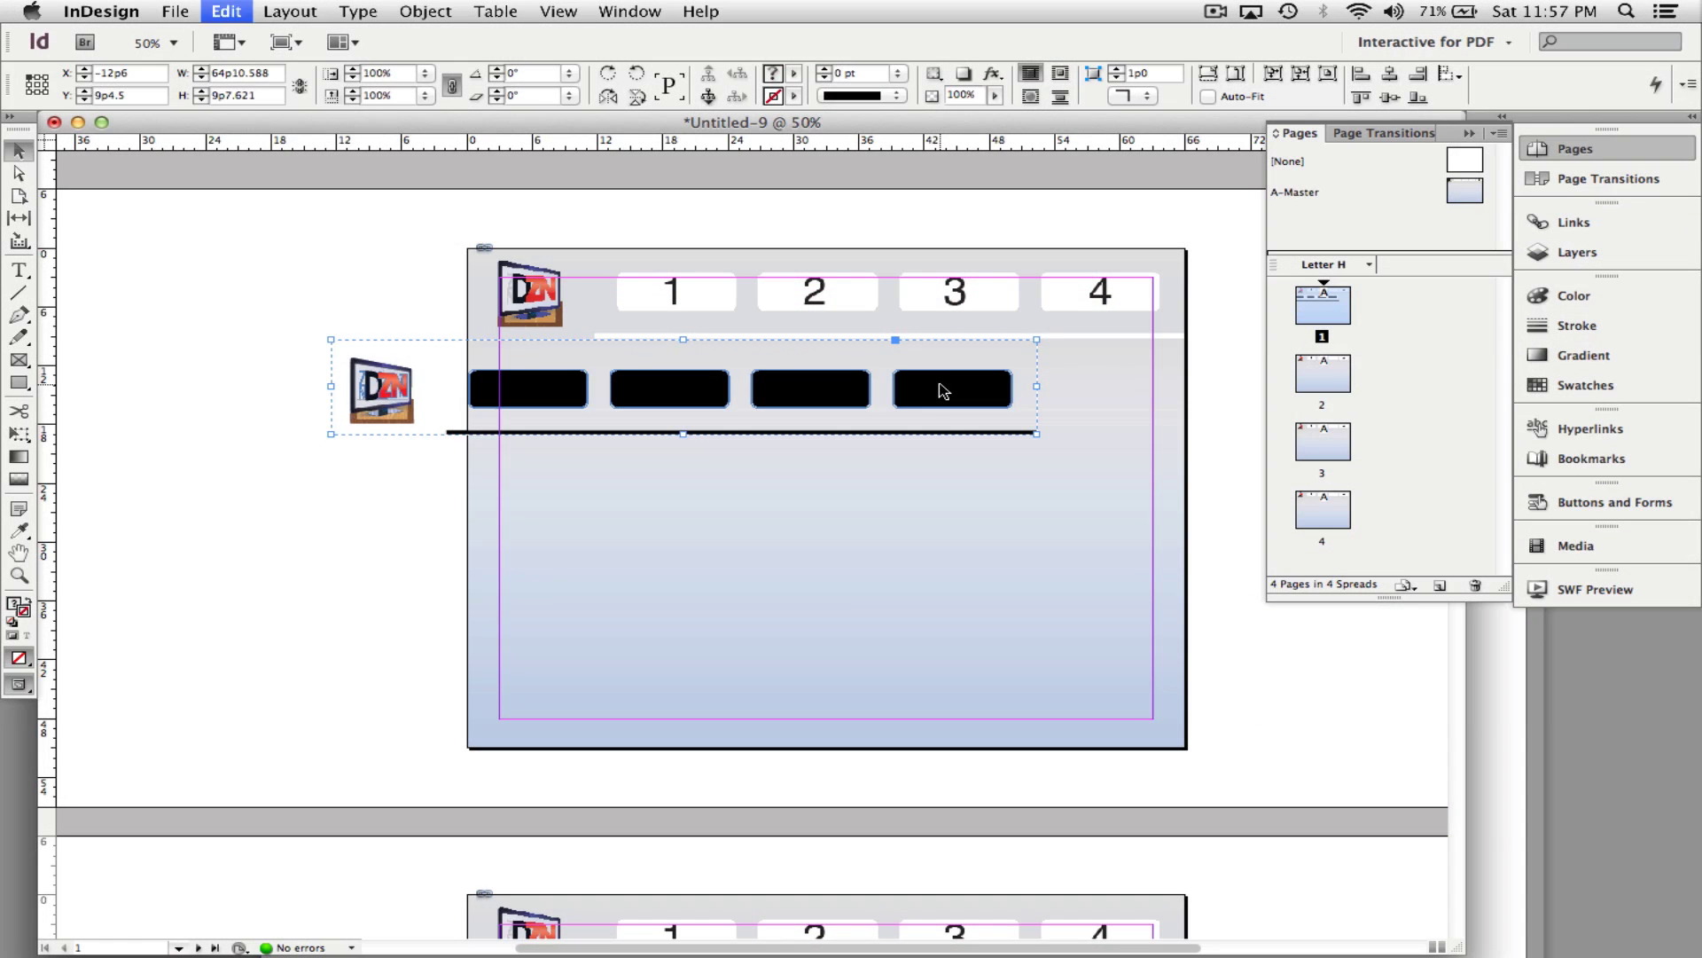
key("super+x")
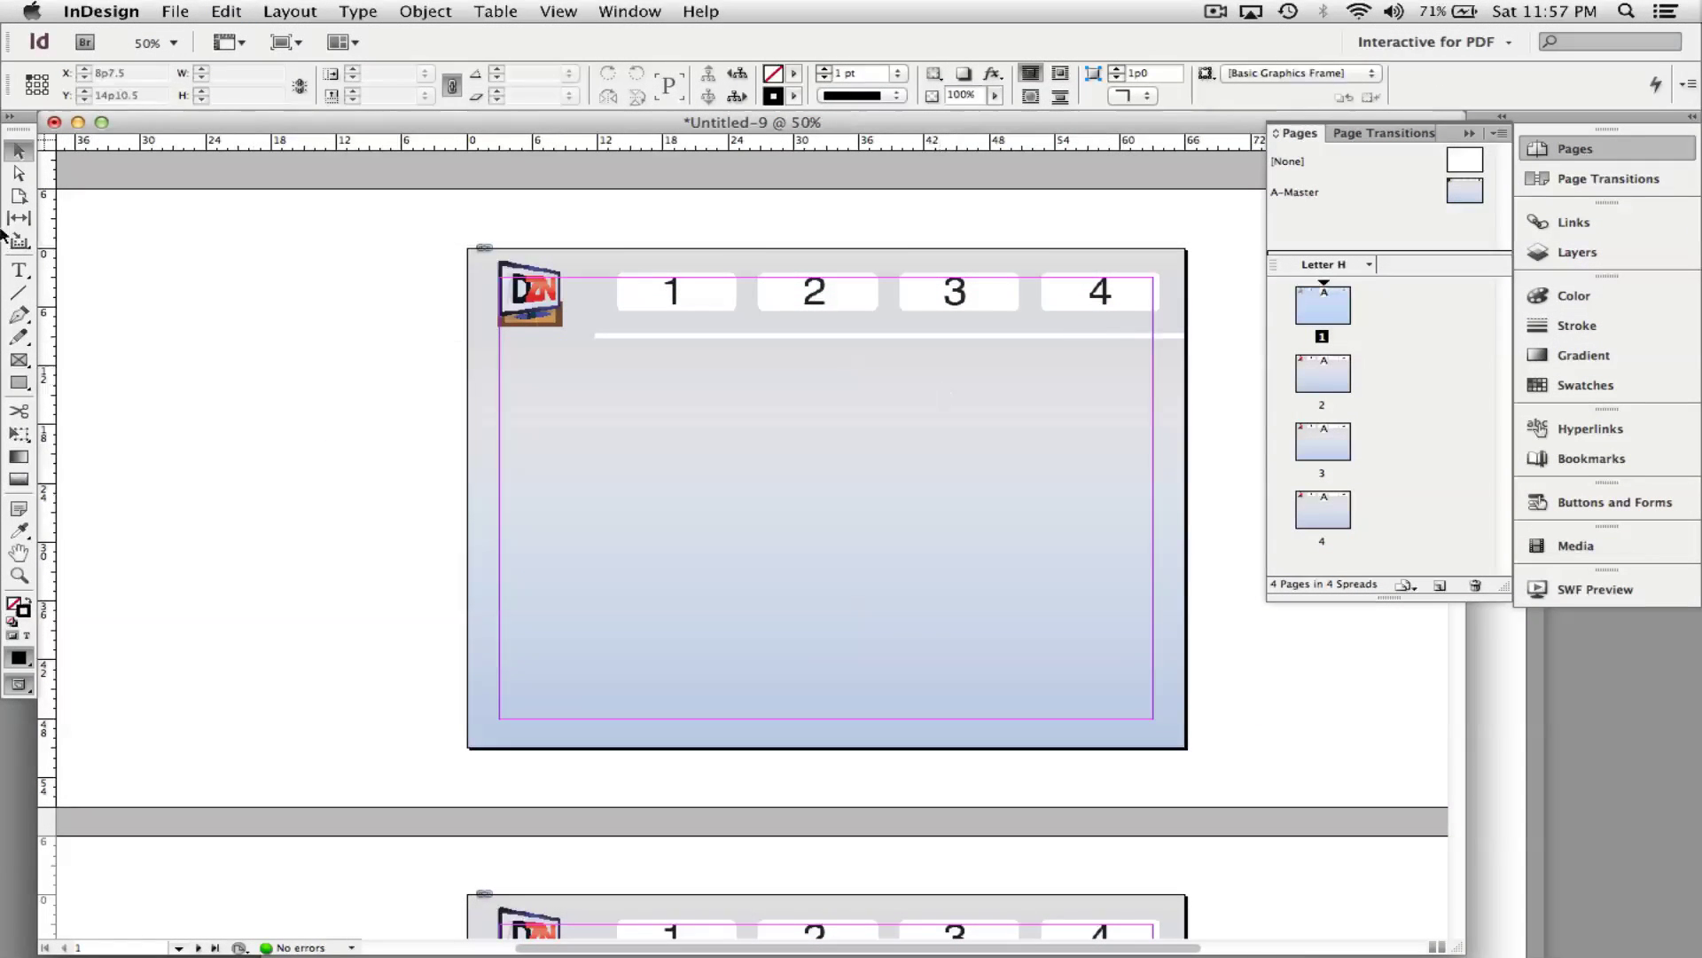
Return to the A-Master page and display the Buttons and Forms settings.
double_click(1476, 188)
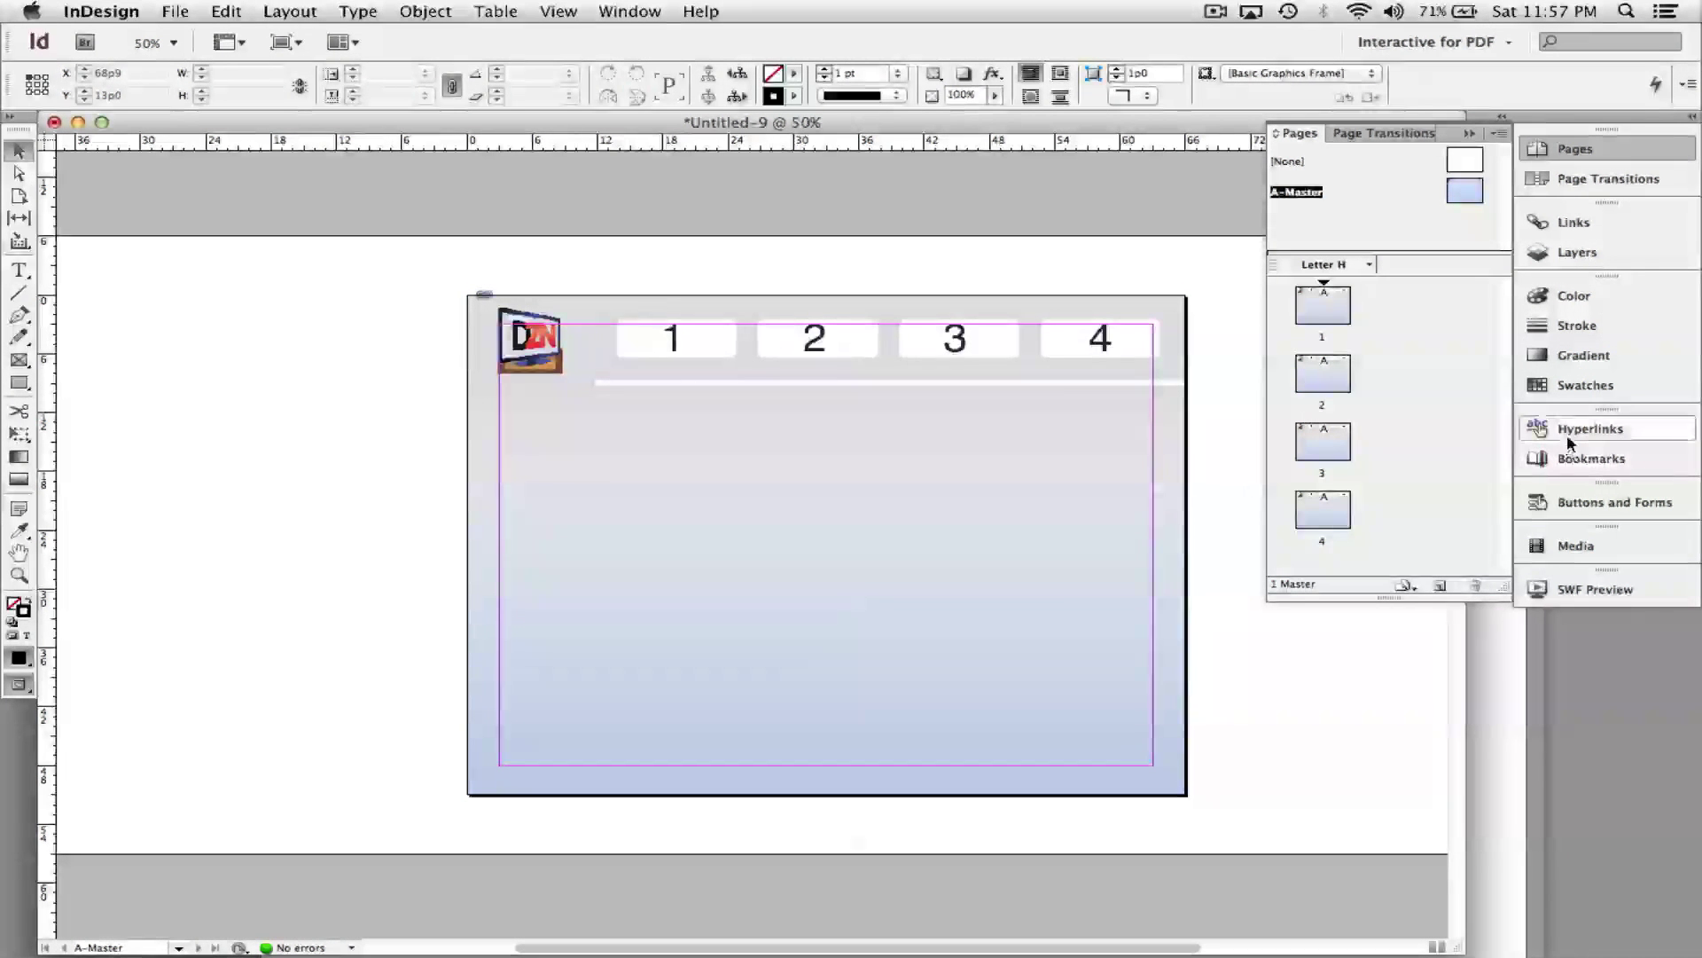
left_click(632, 11)
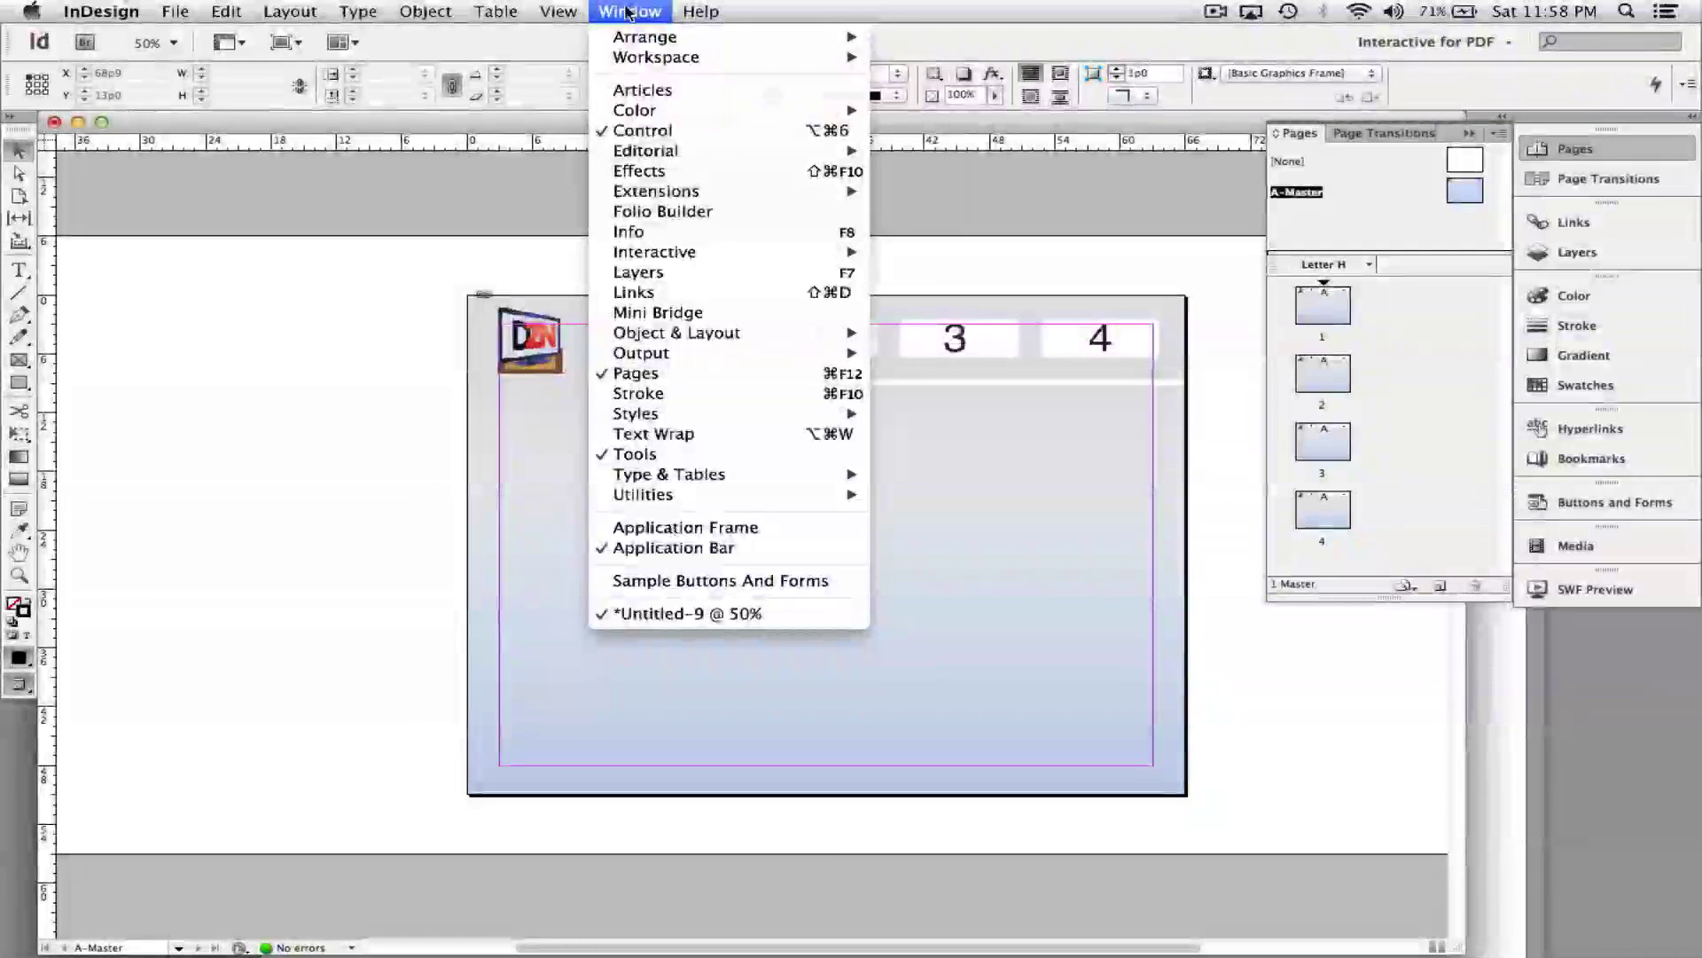
mouse_move(679, 418)
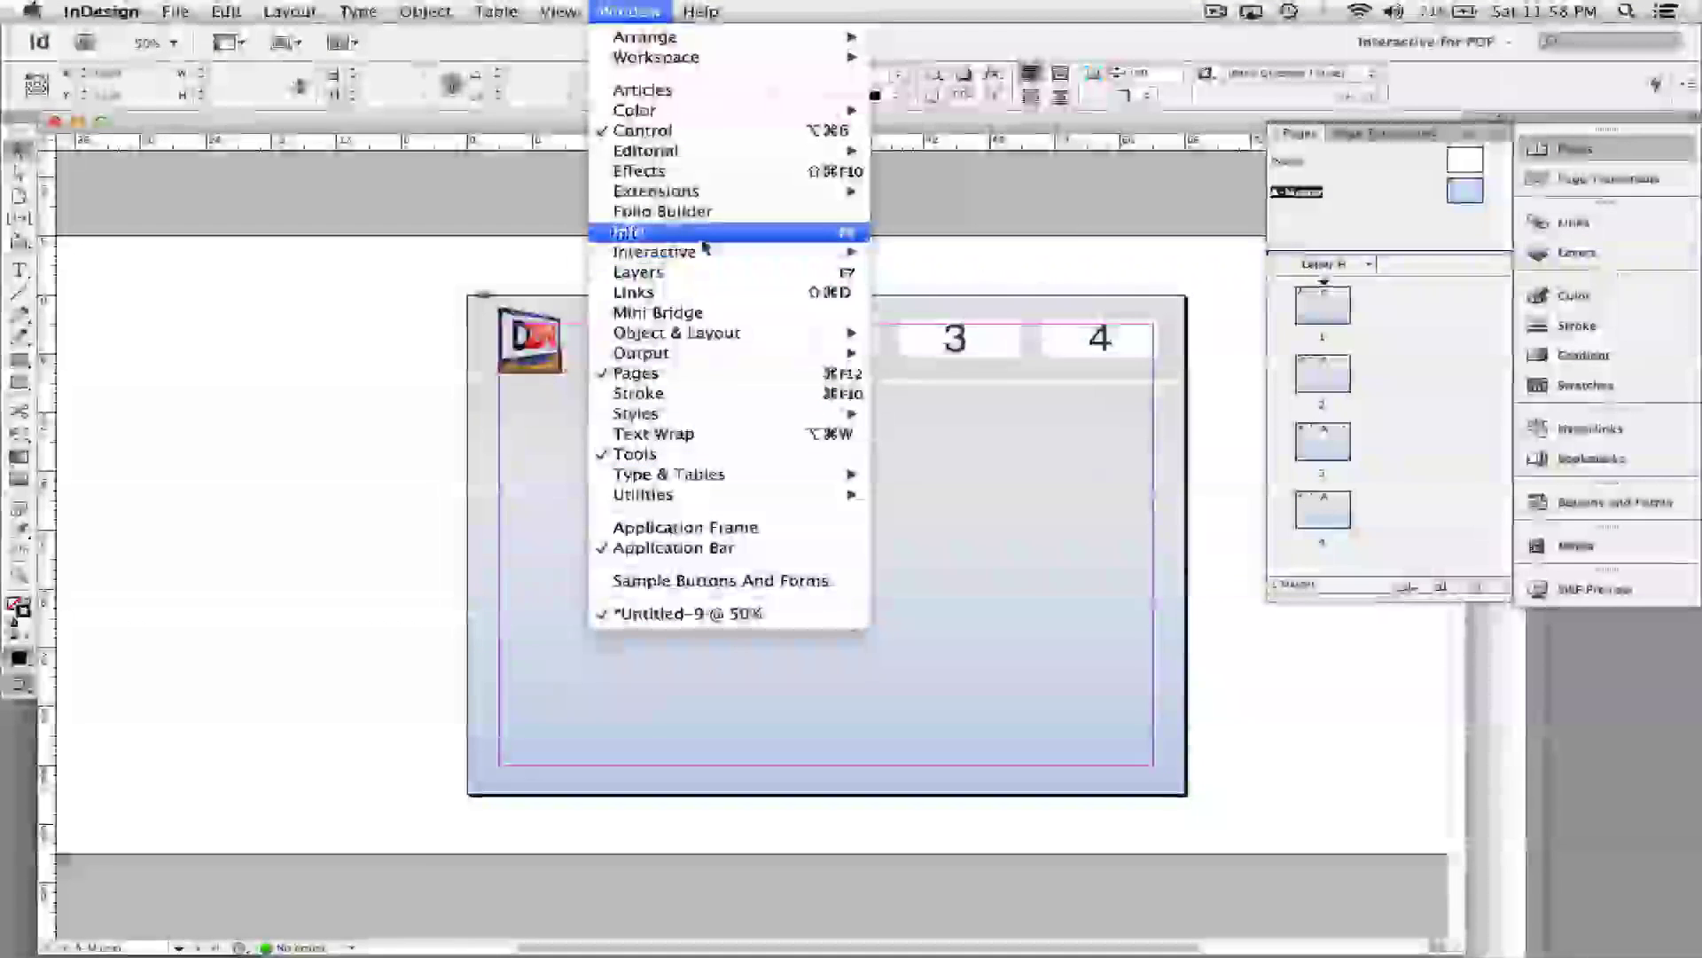
mouse_move(780, 253)
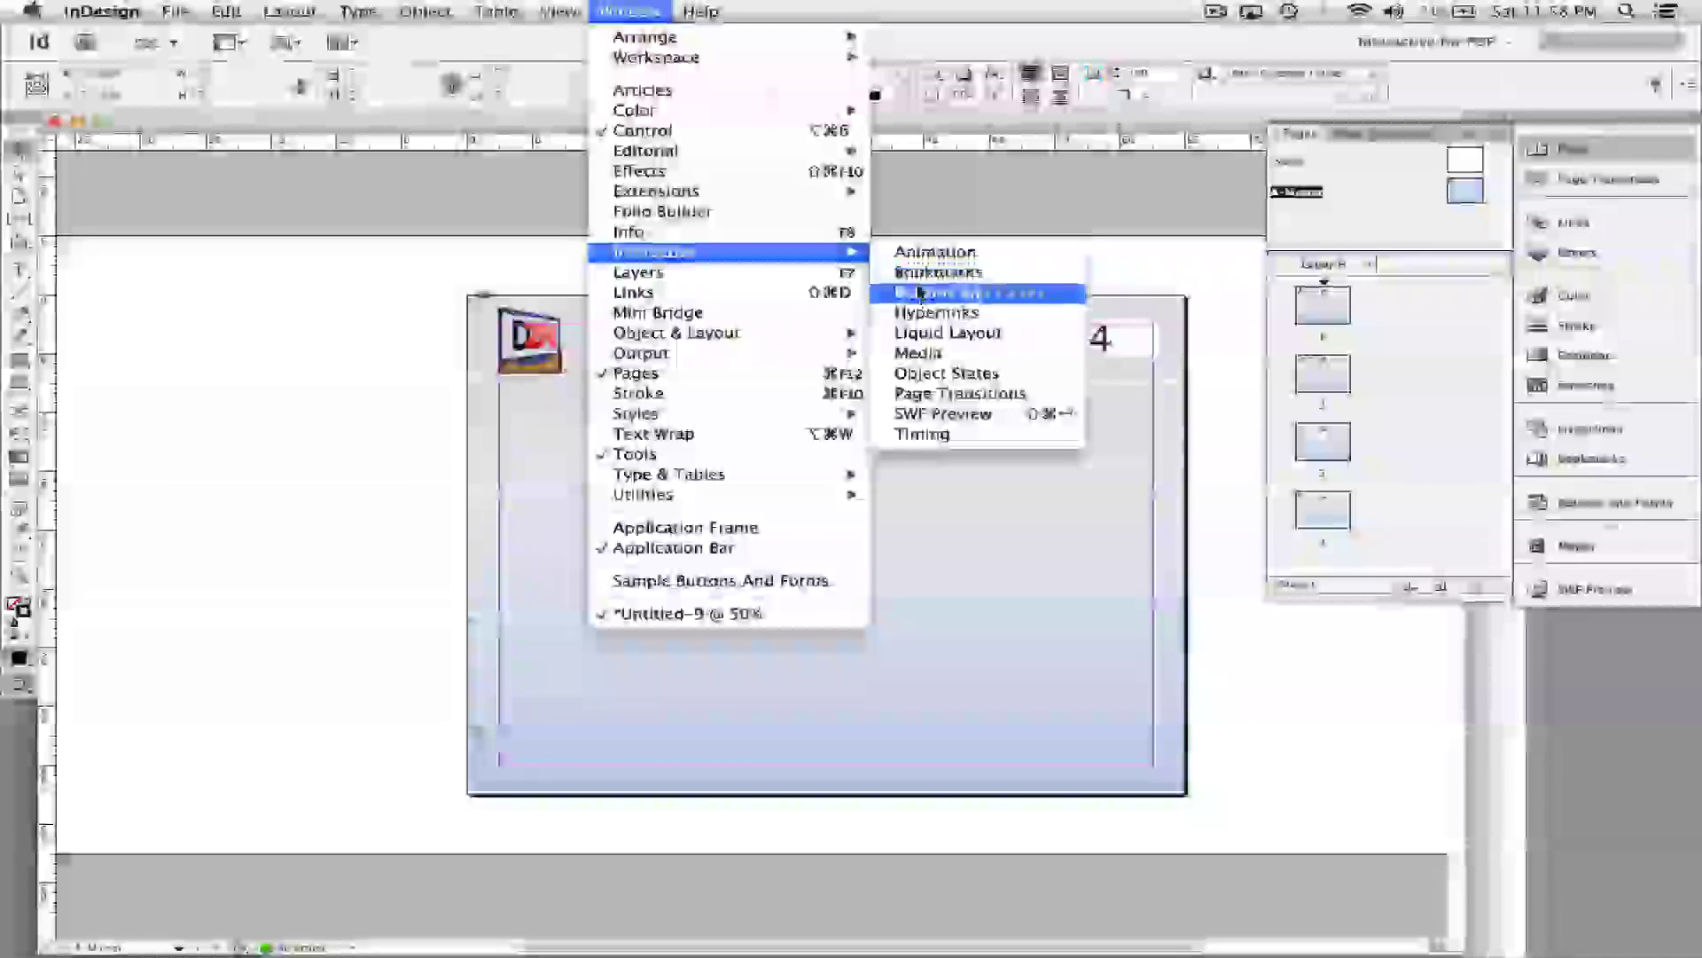
left_click(918, 292)
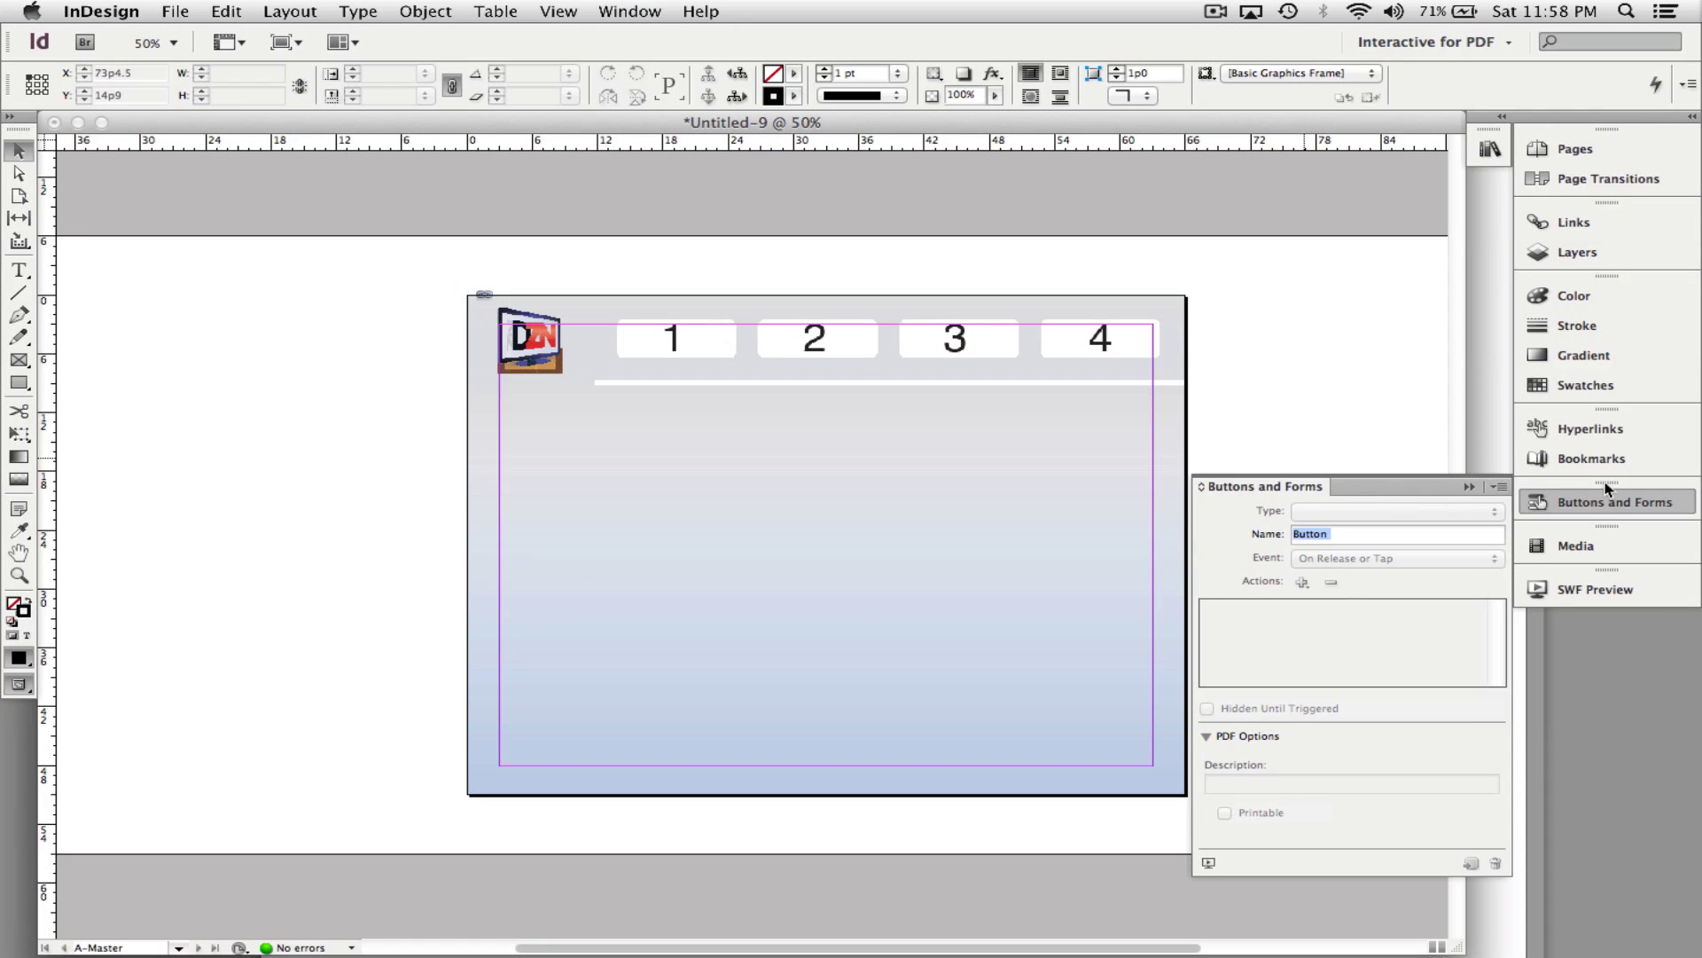
Open the Sample Buttons And Forms library.
left_click(1498, 487)
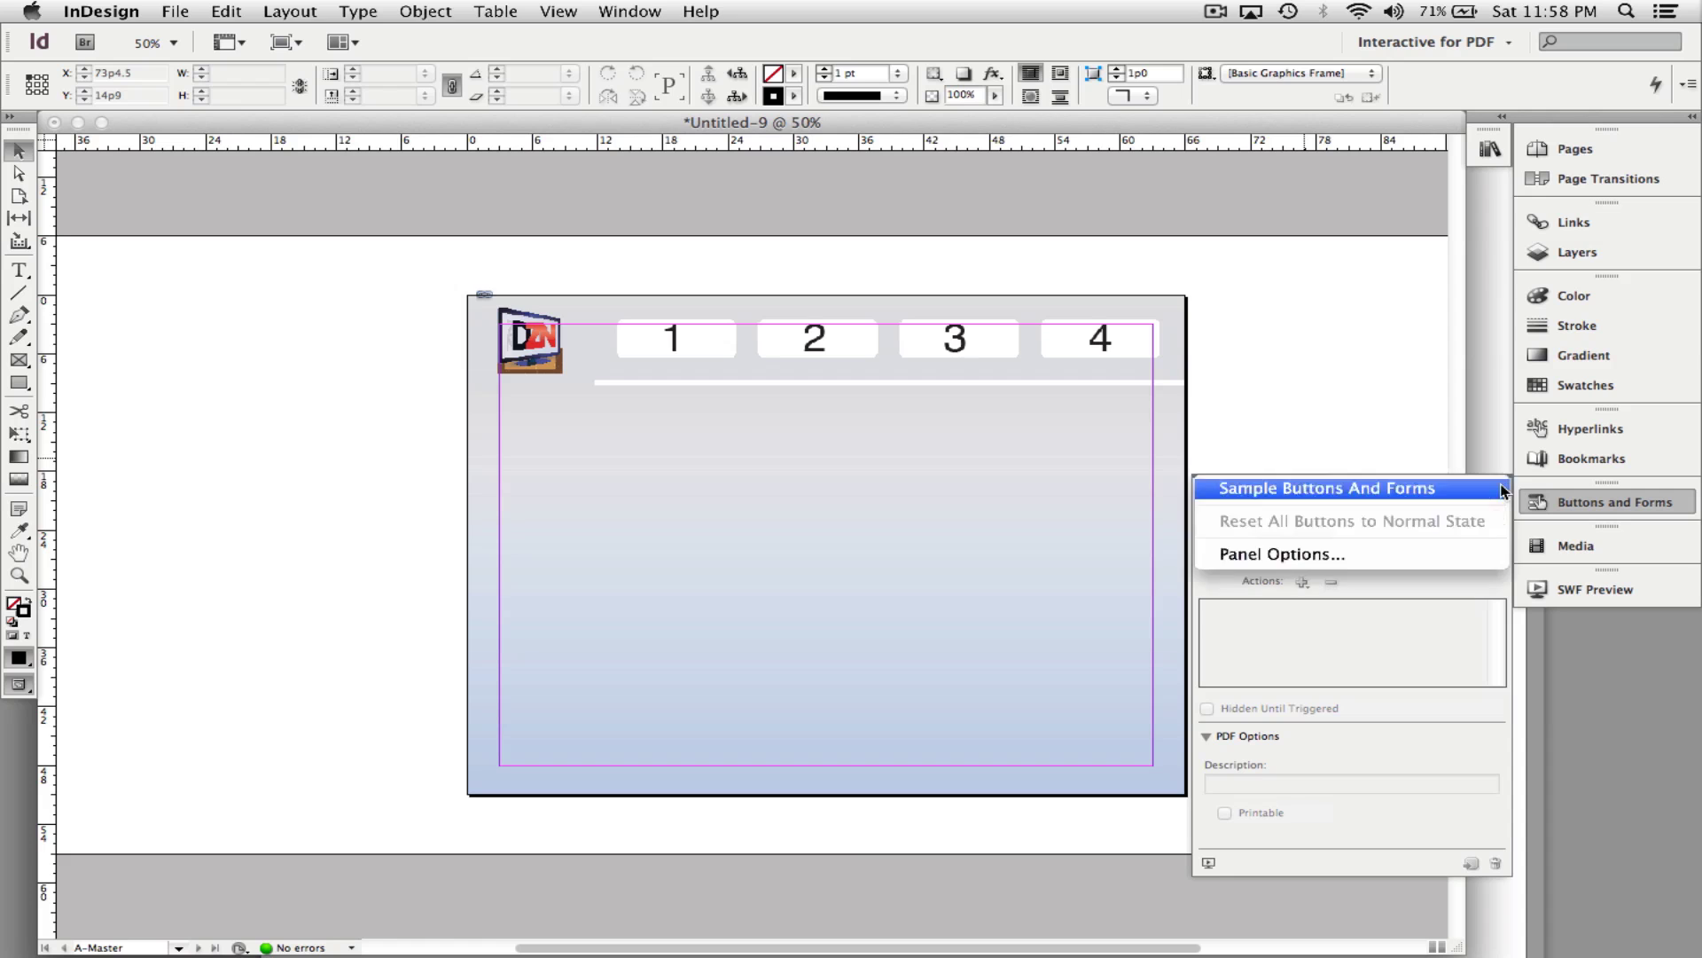
left_click(1497, 585)
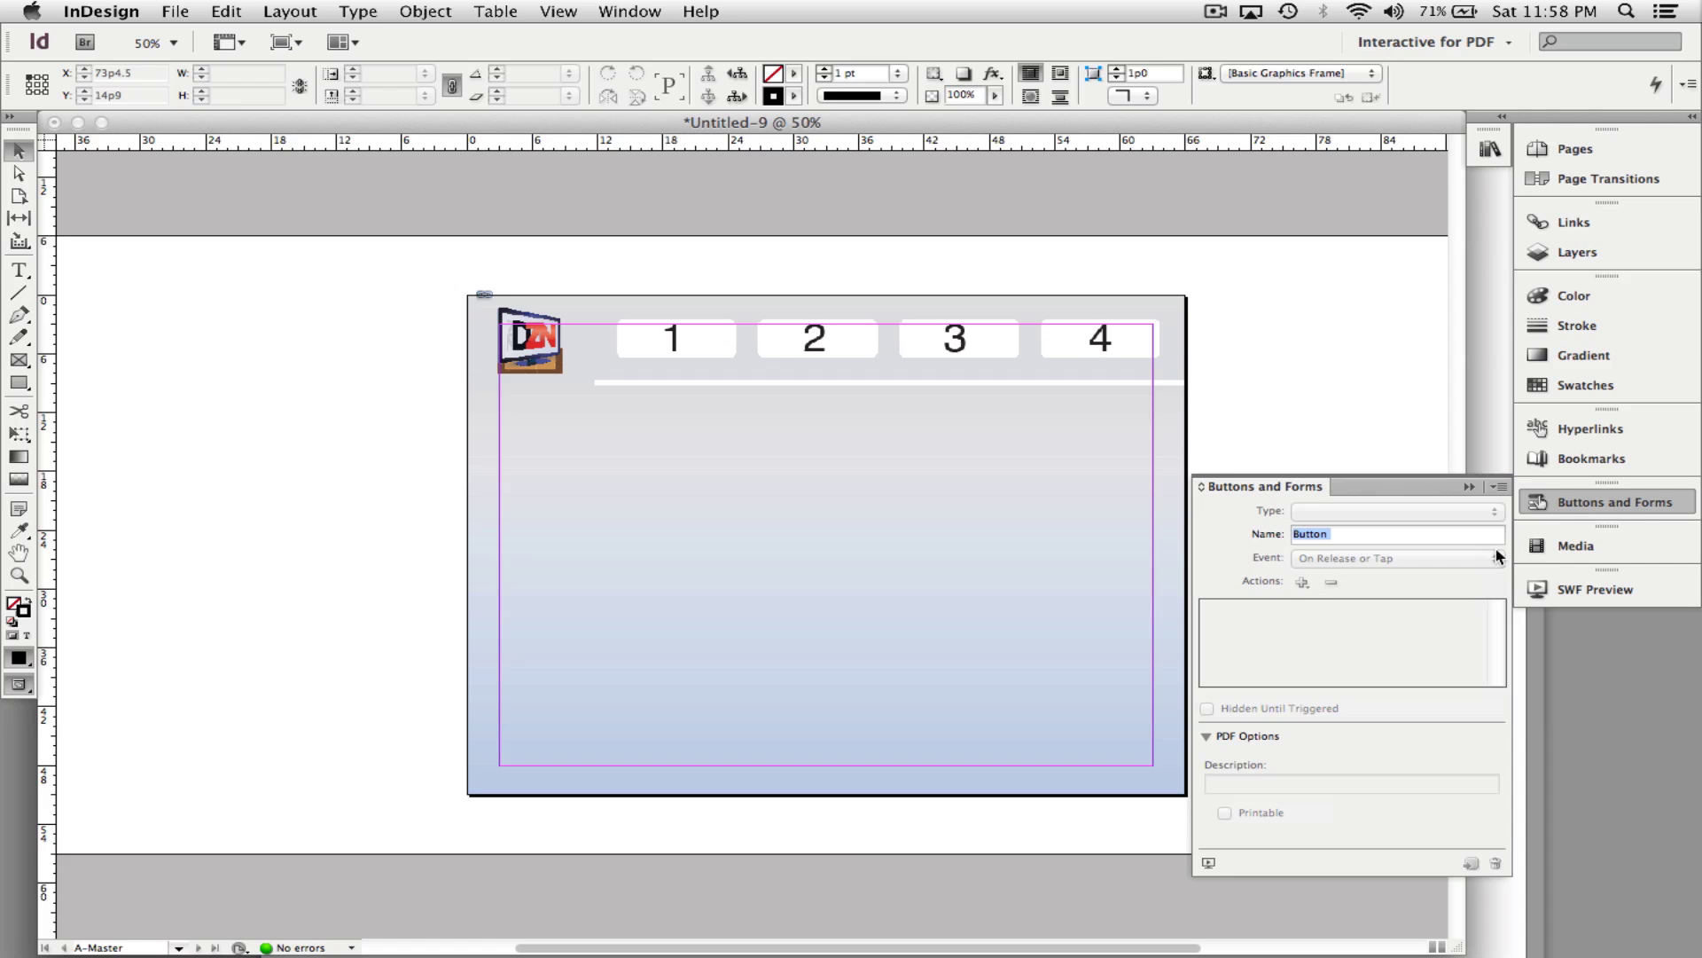
left_click(1498, 487)
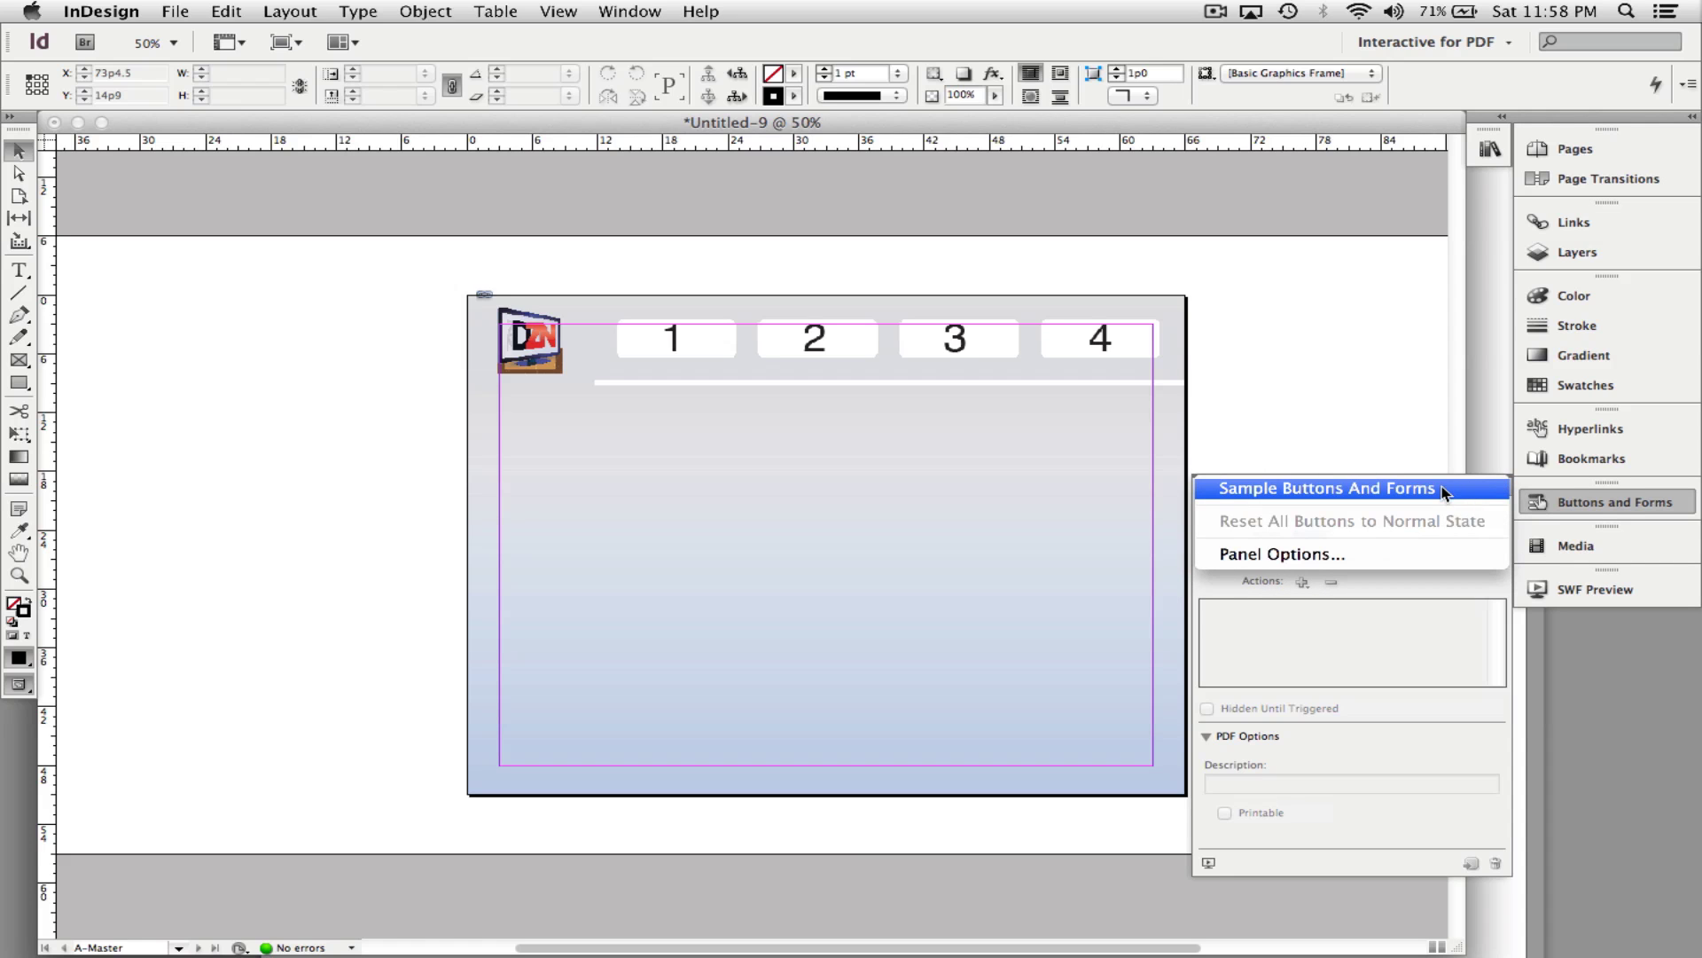
left_click(1443, 491)
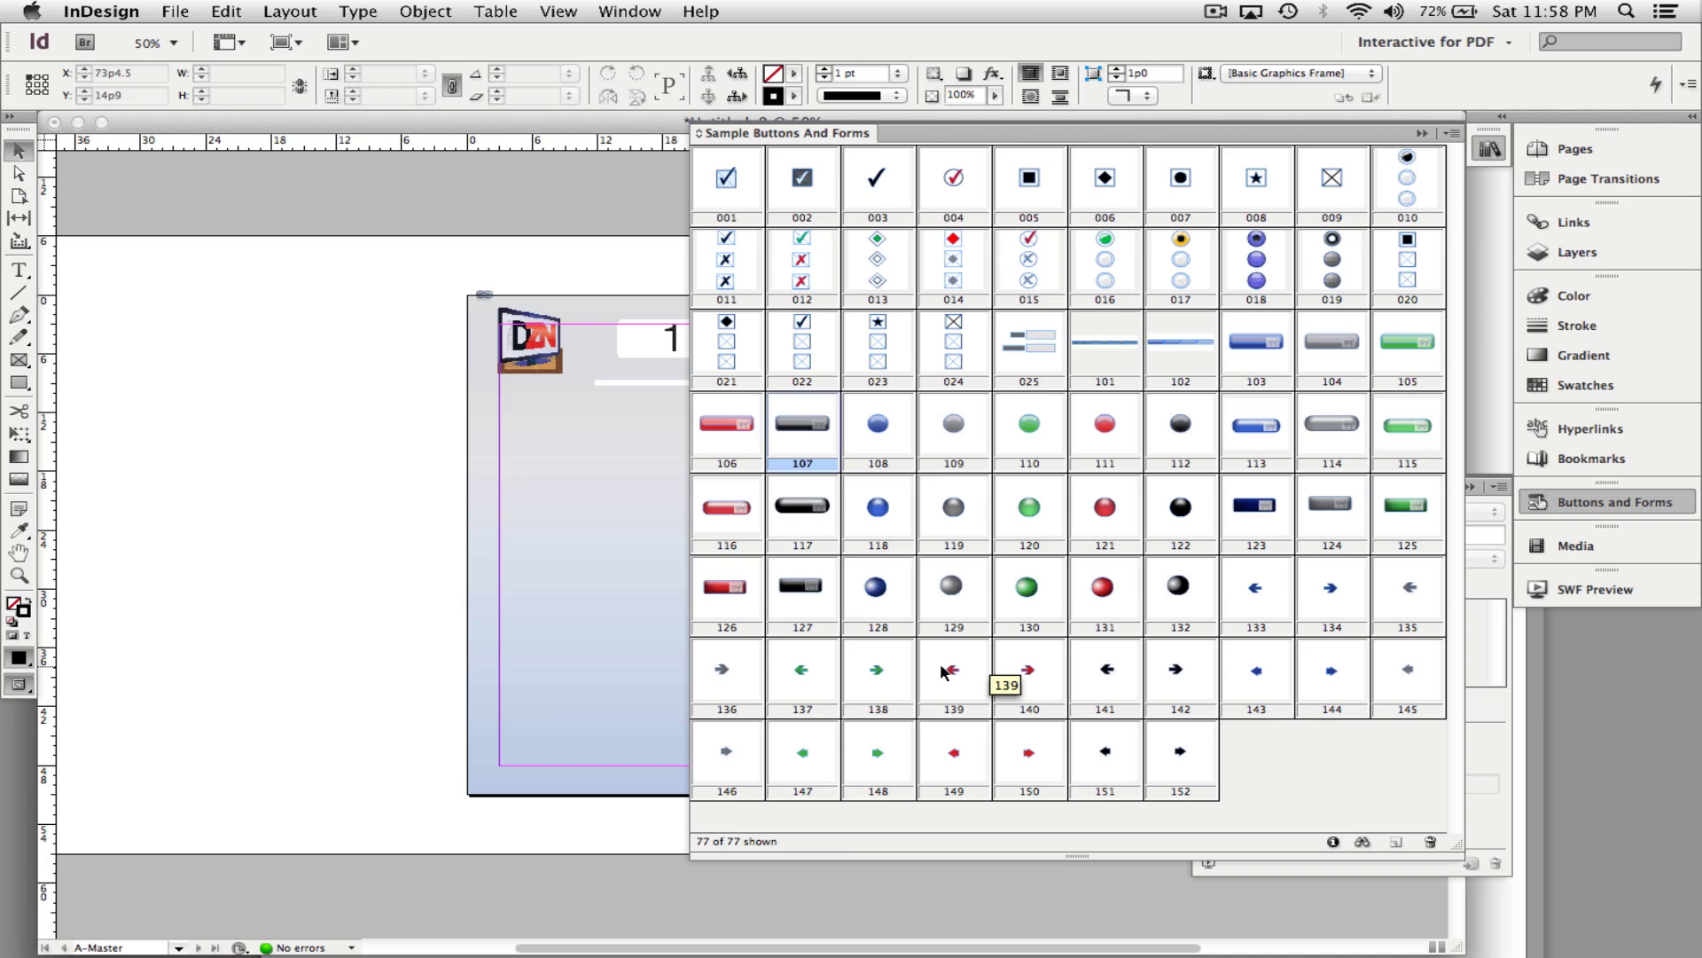
Add red arrow samples 139 and 140 and dark button 107 beside the A-Master page's left edge, and collapse the sample library.
left_click_drag(945, 672, 352, 596)
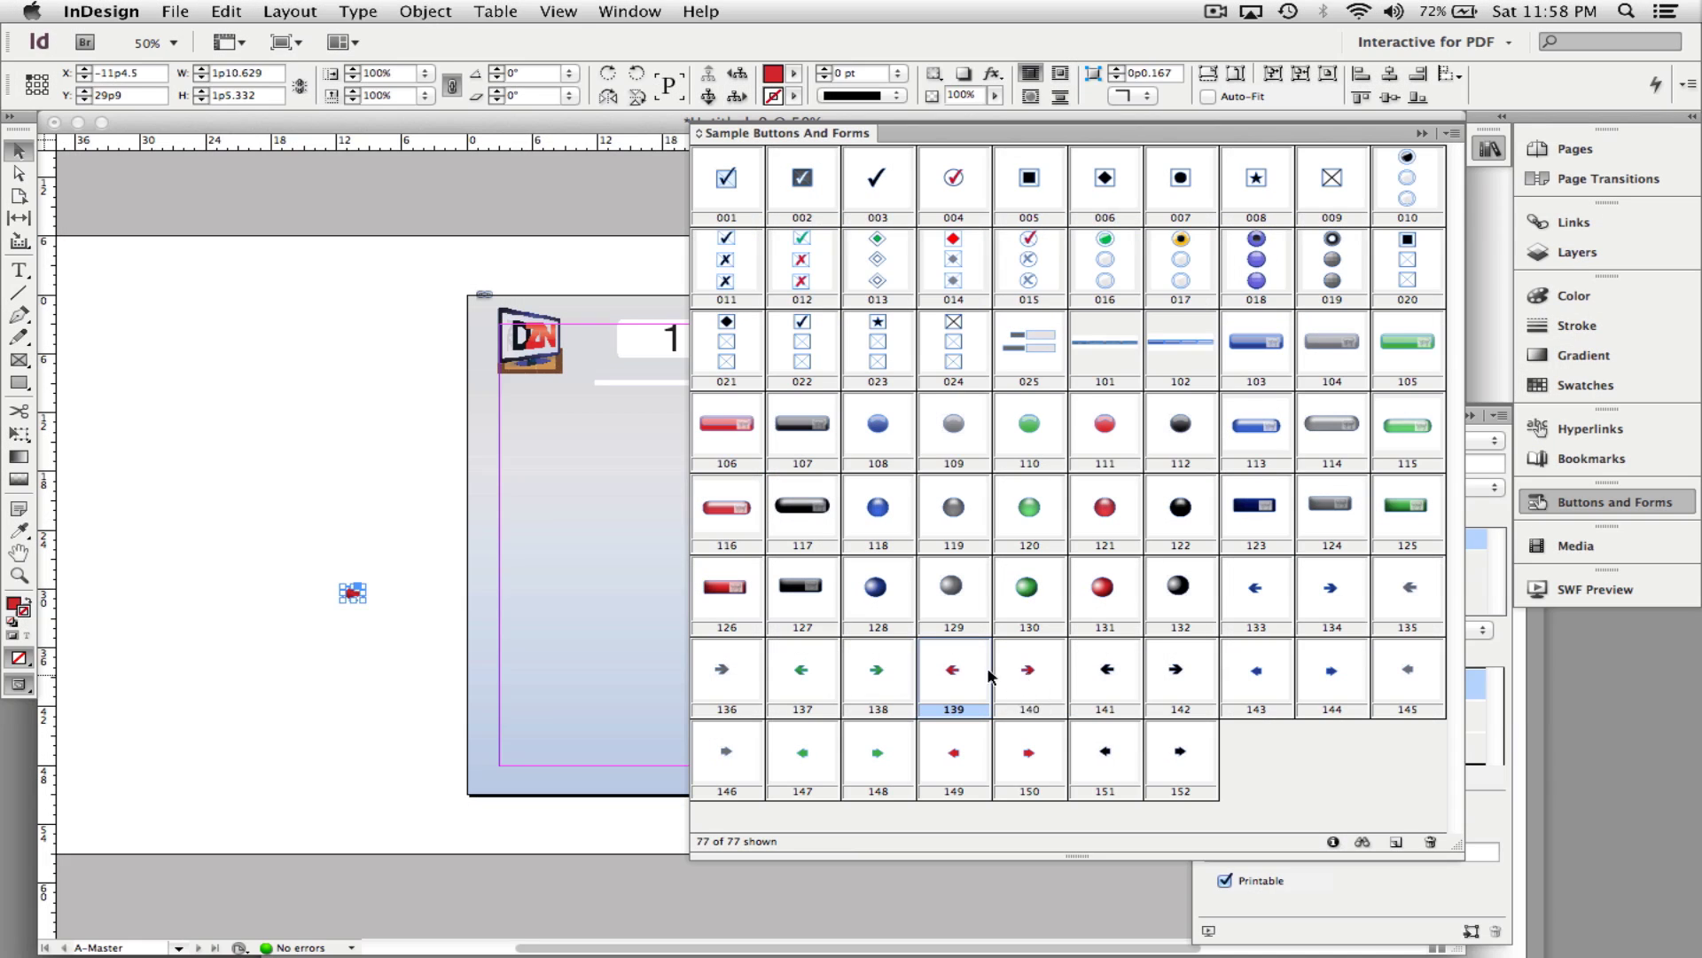
left_click_drag(991, 677, 490, 603)
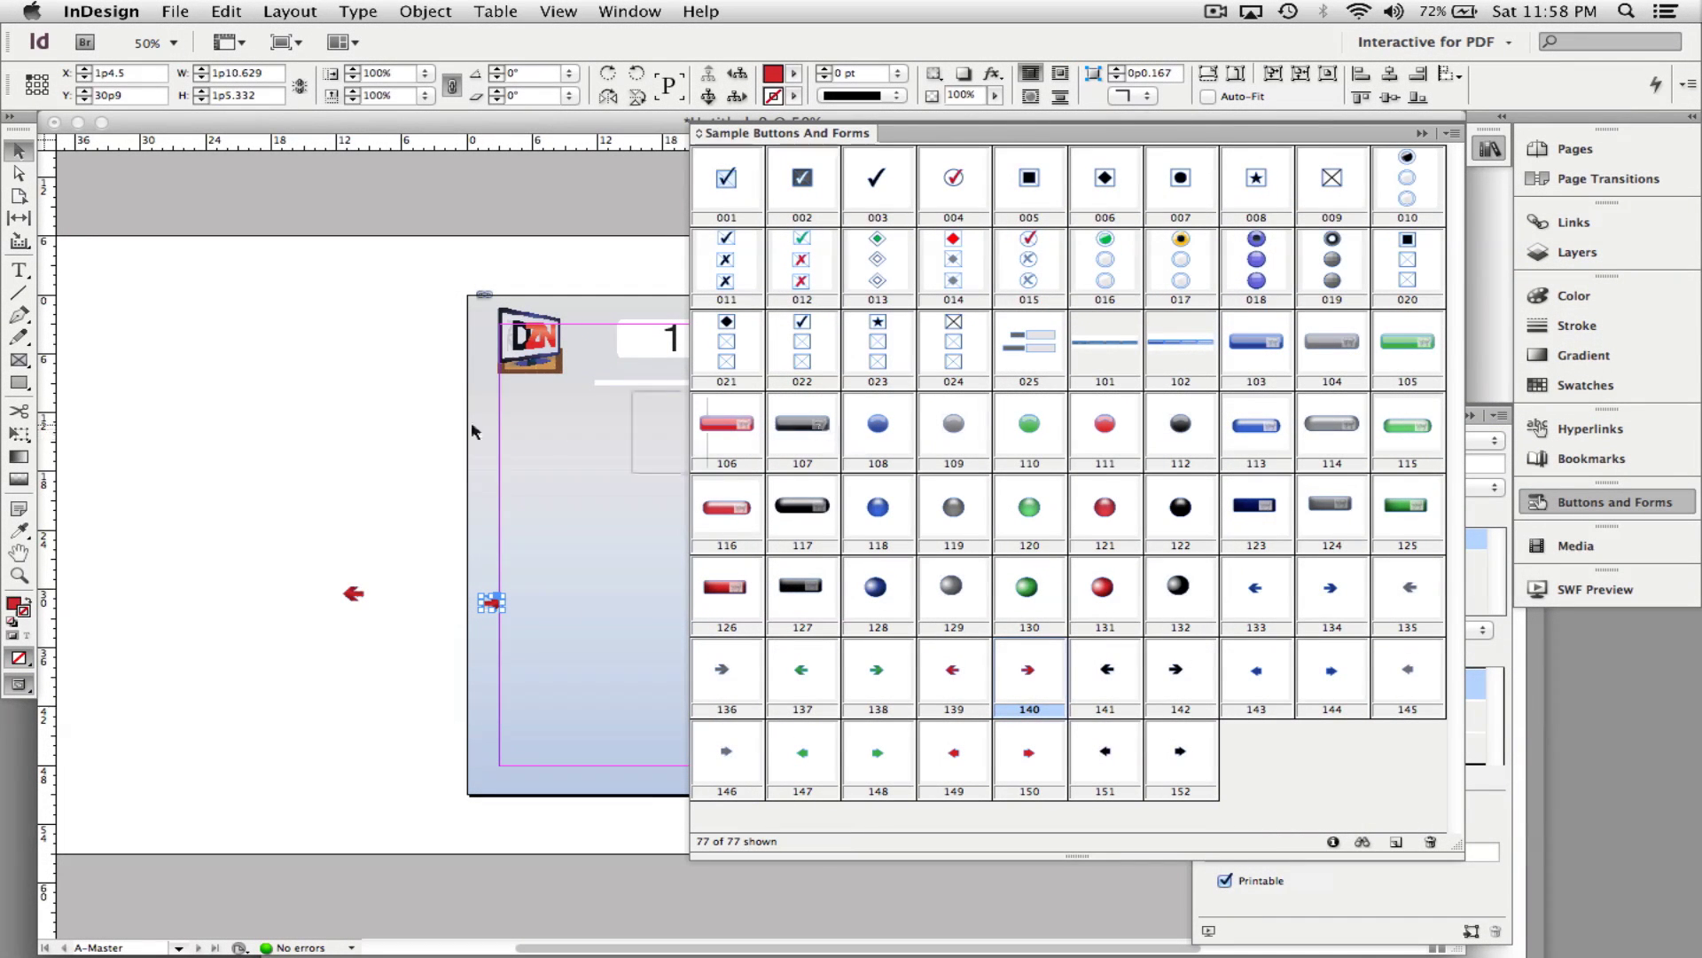
left_click_drag(803, 424, 384, 431)
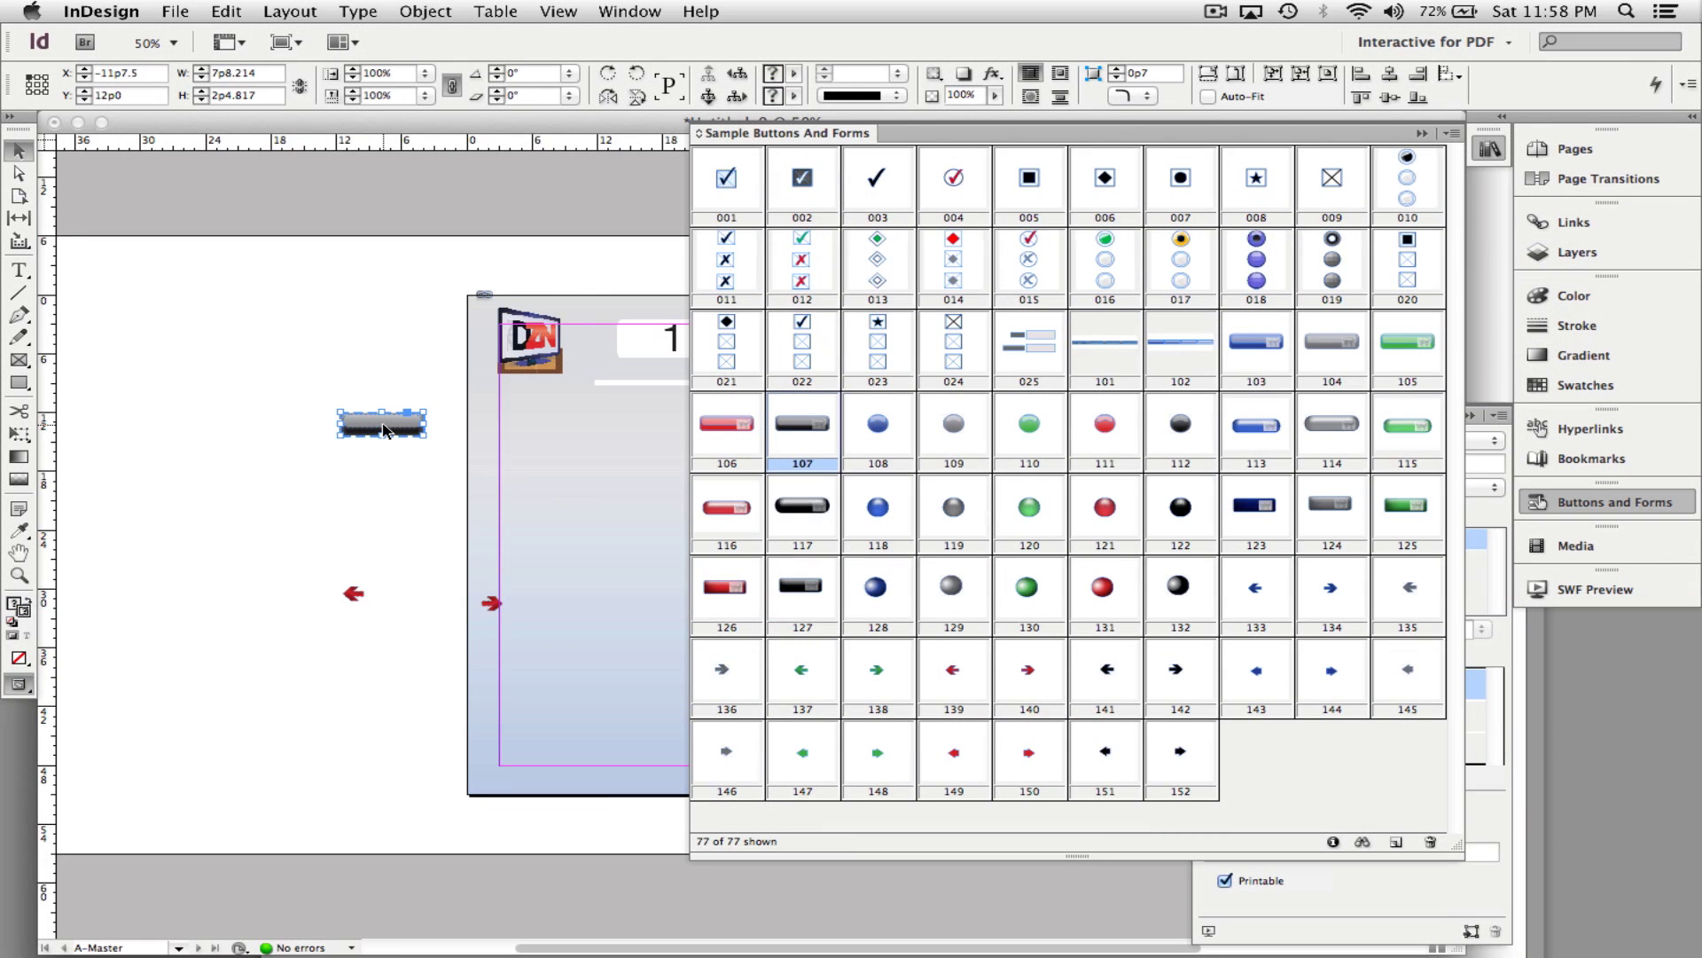
left_click(1422, 134)
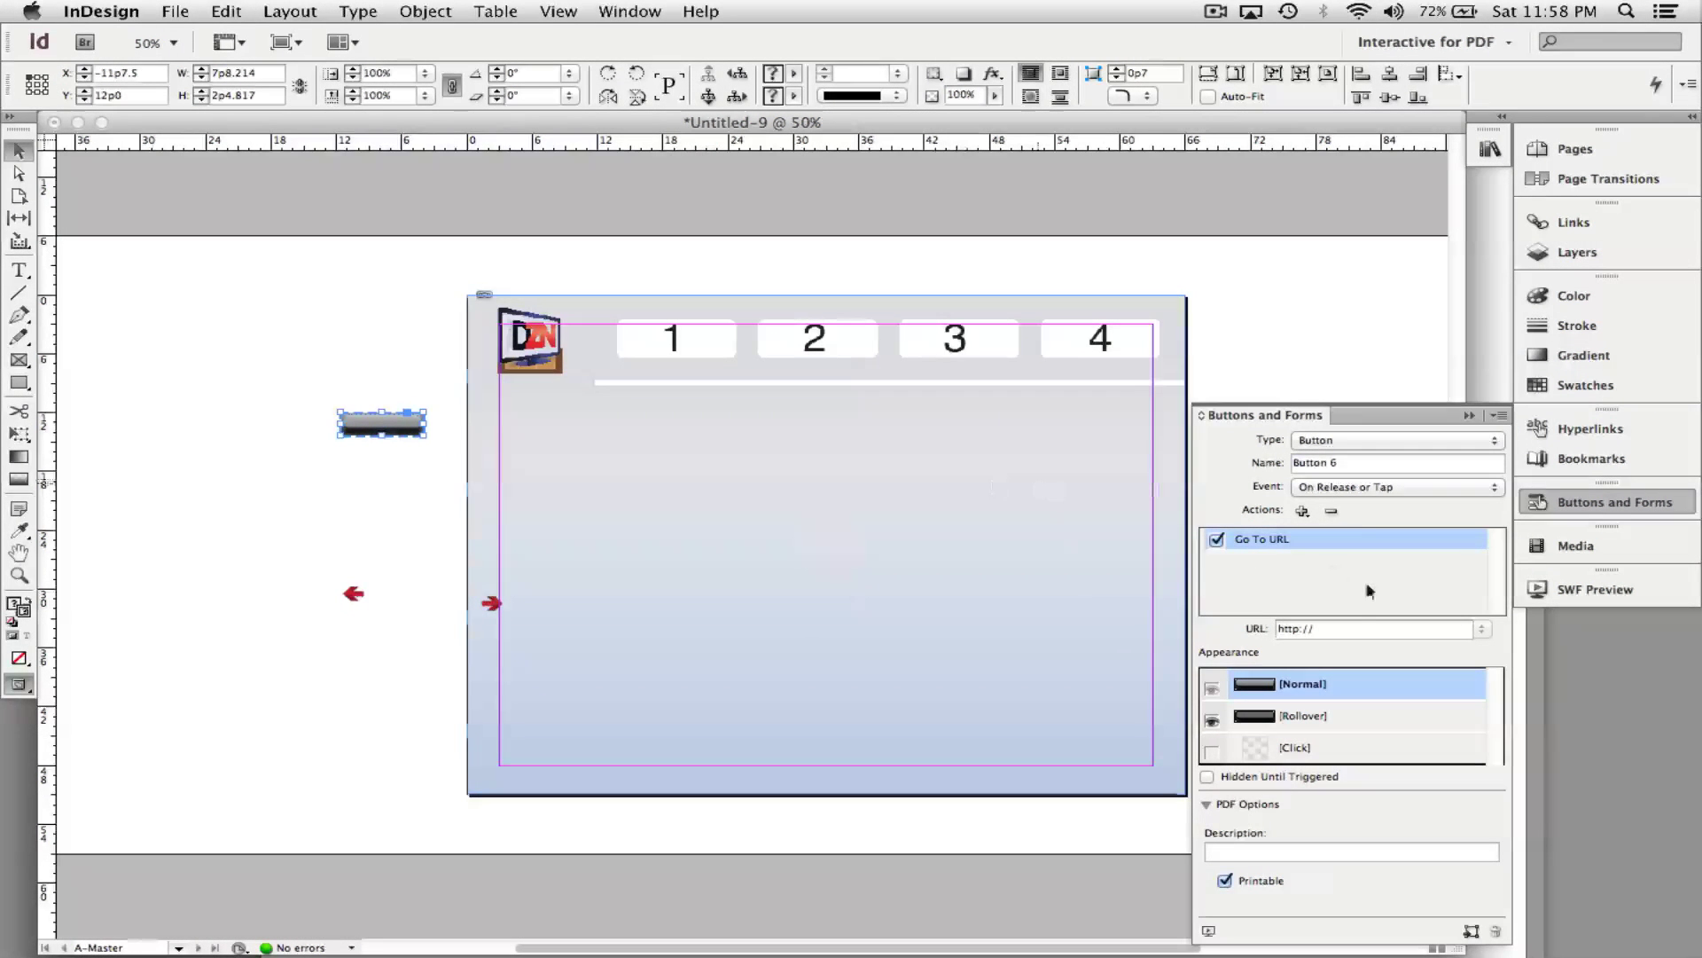
left_click(1327, 628)
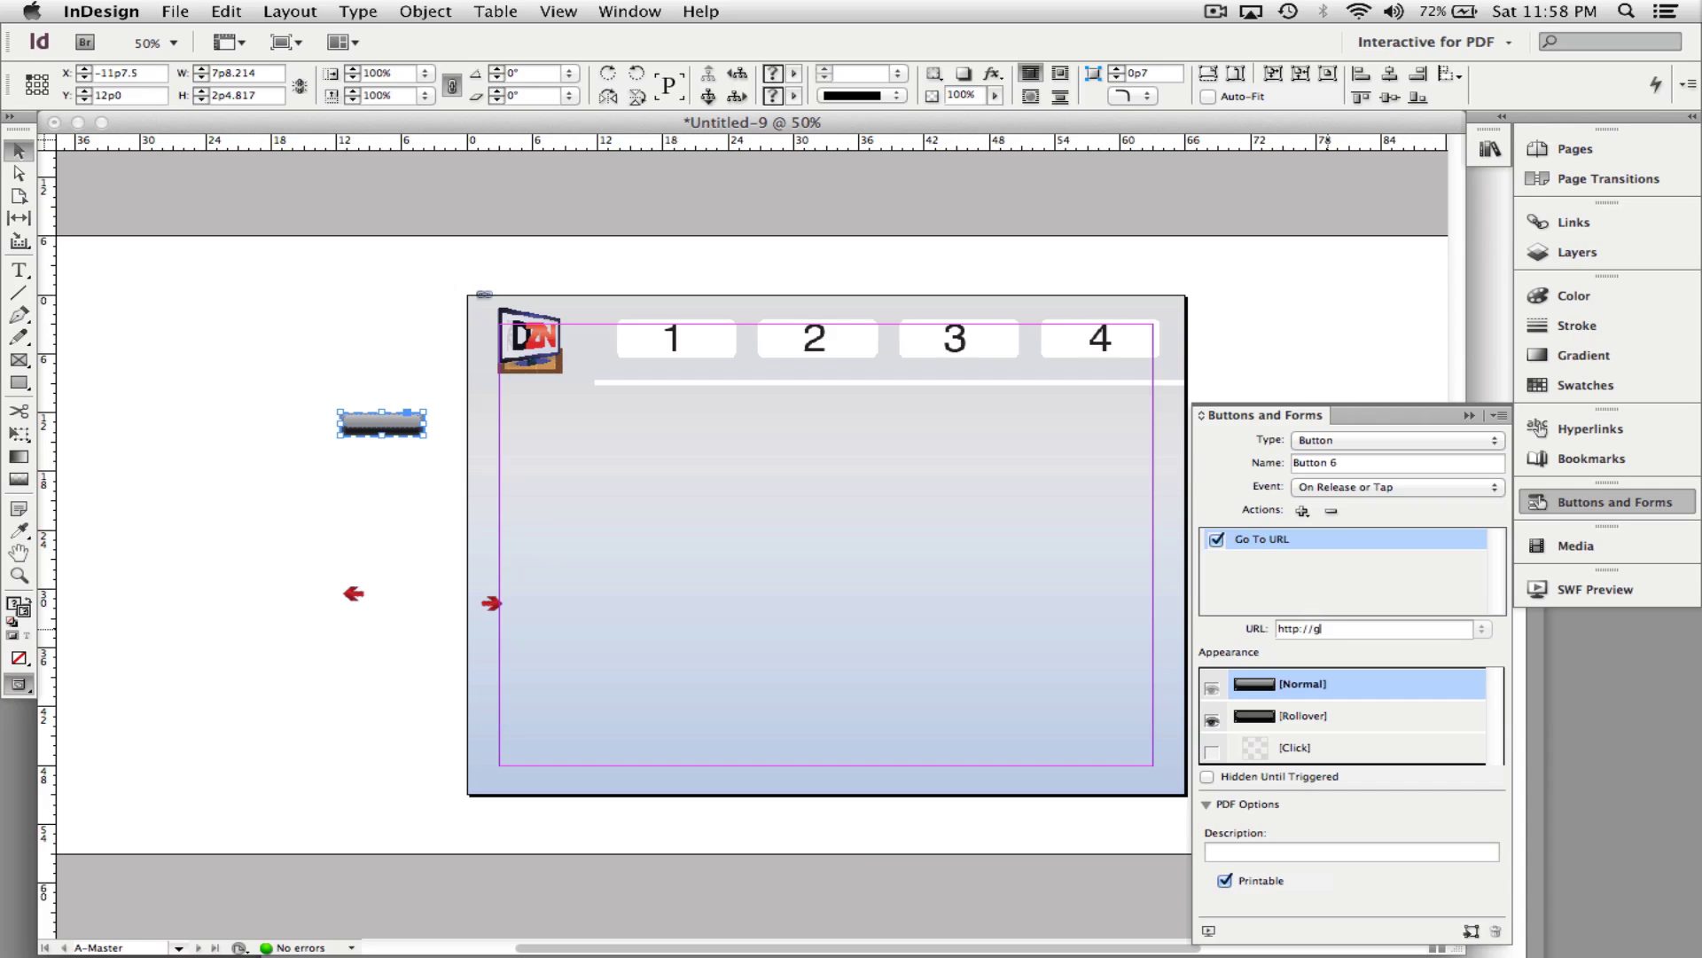
type("goo")
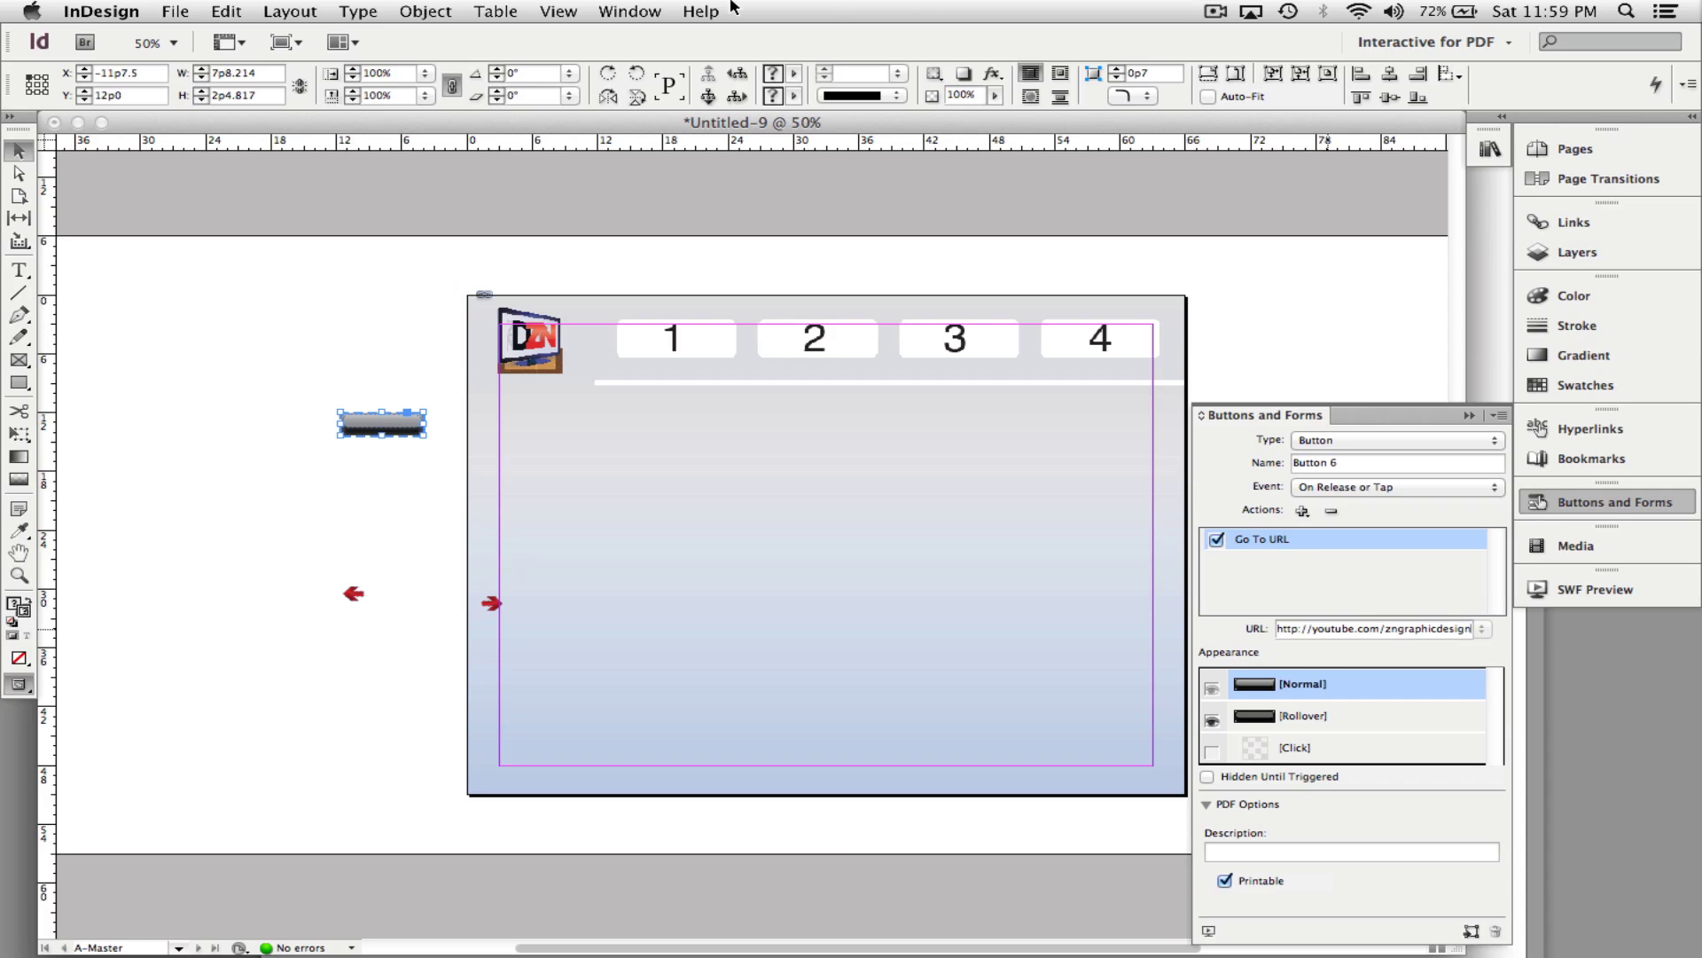
left_click(418, 488)
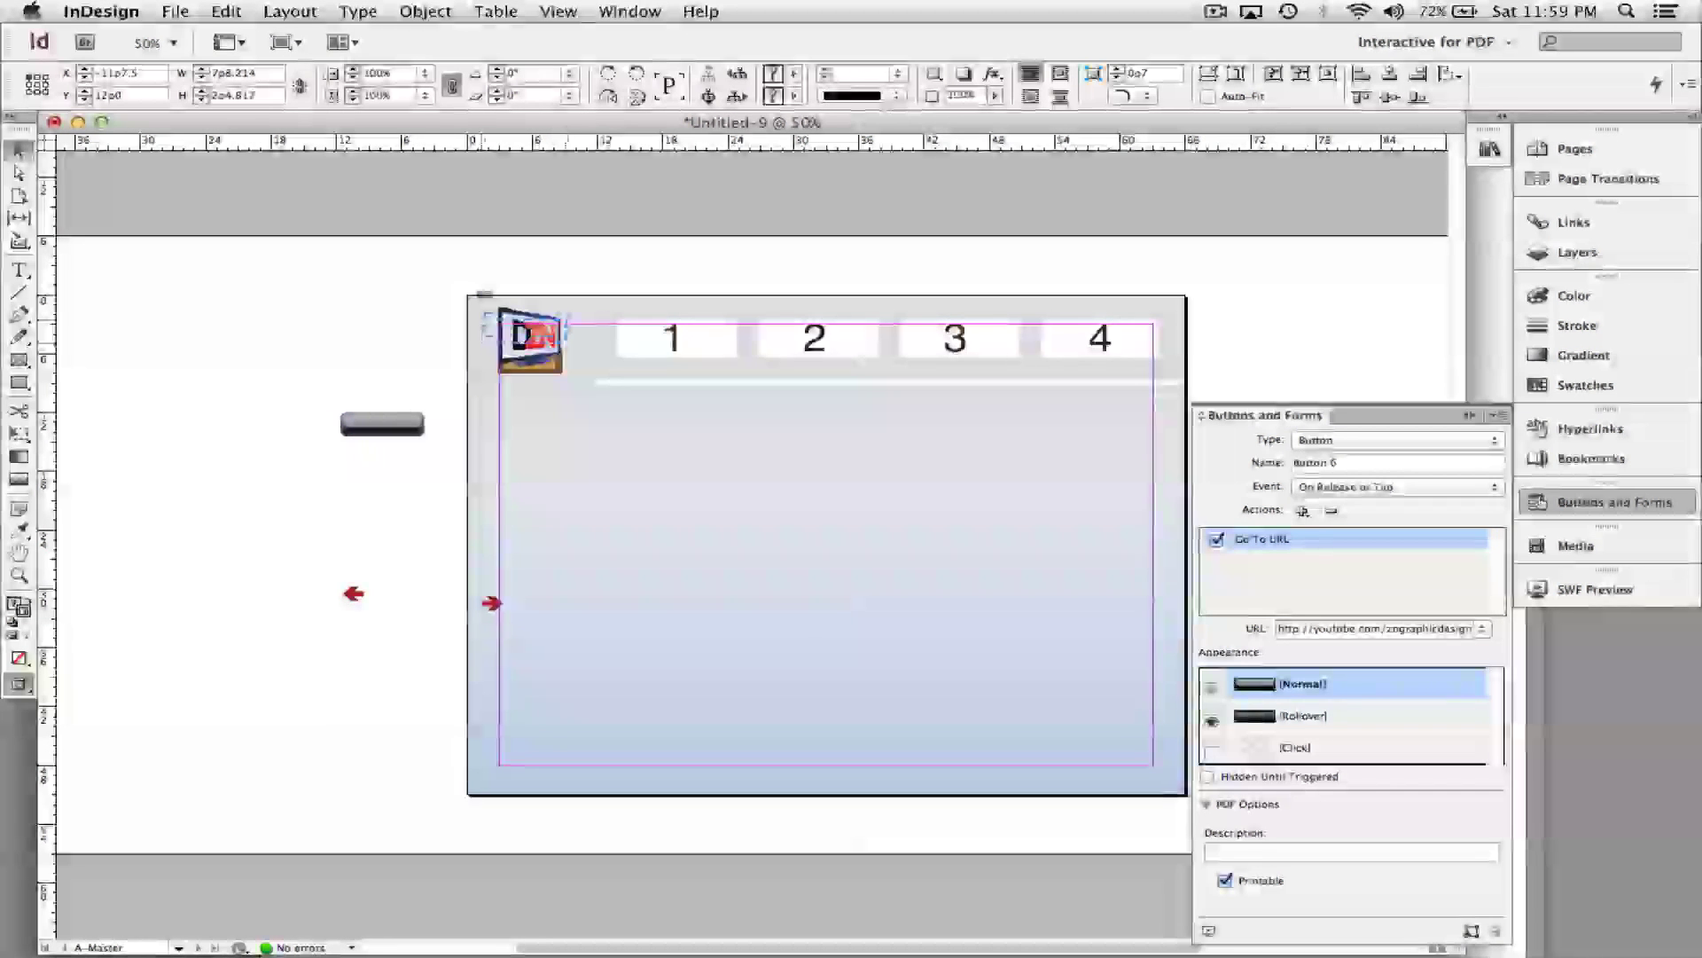
Move the dark button directly beneath the logo, and place the left and right arrows near the page's bottom corners.
left_click_drag(382, 423, 532, 384)
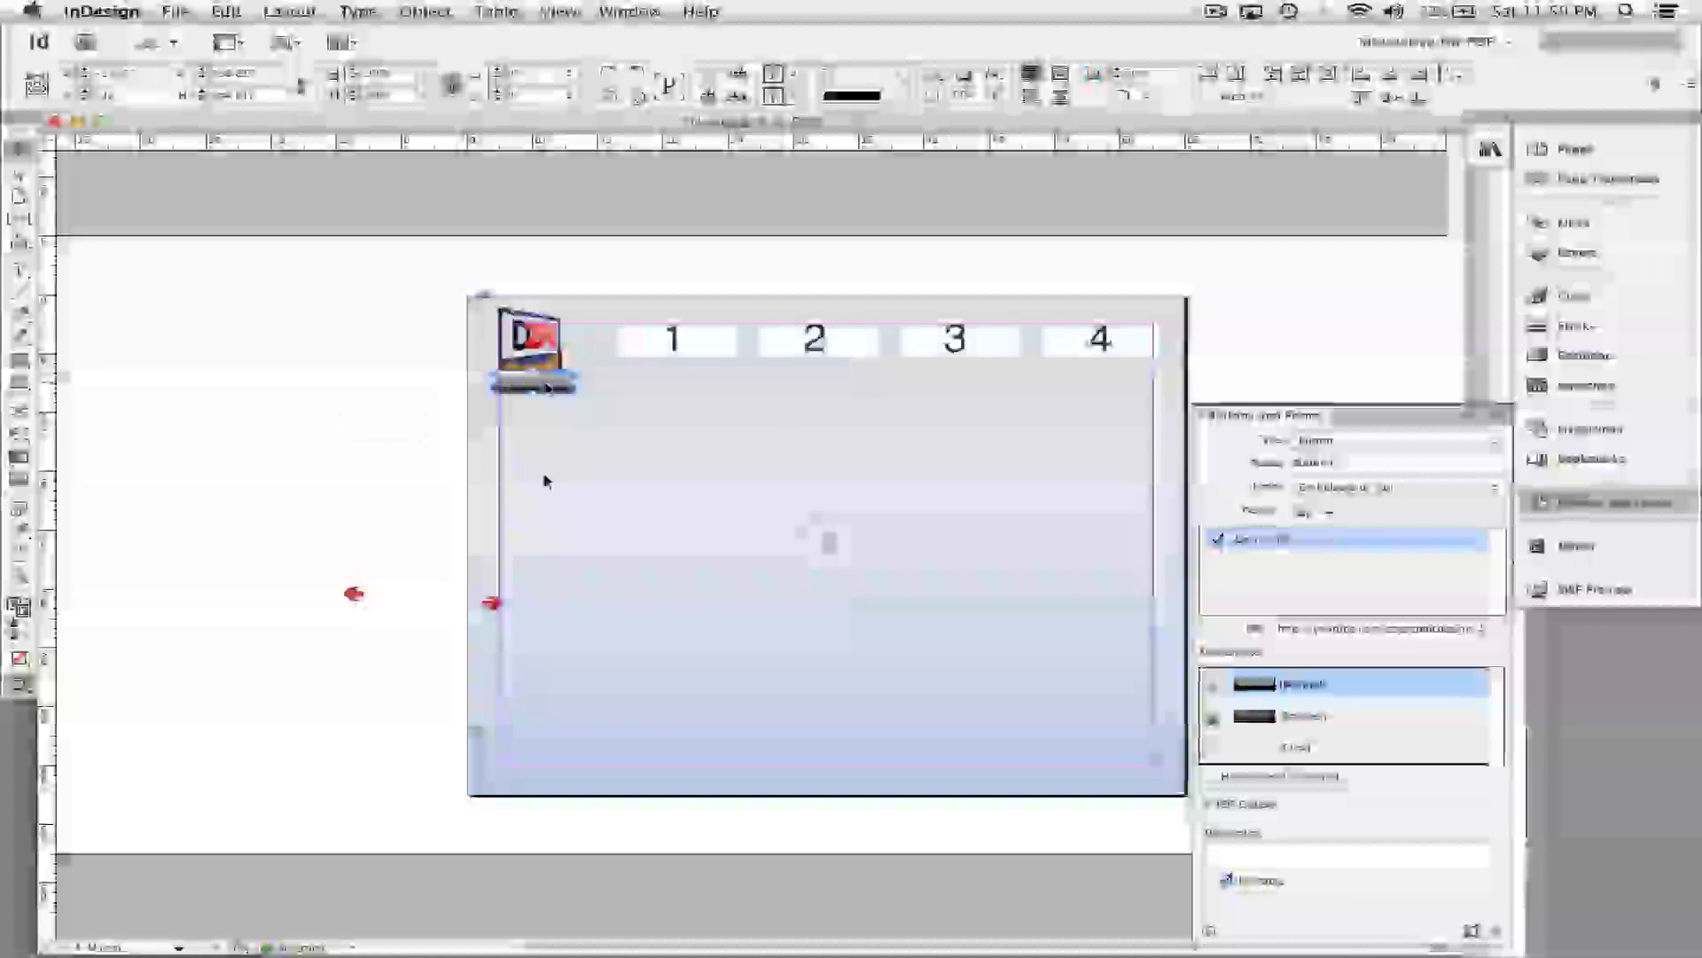
left_click(340, 593)
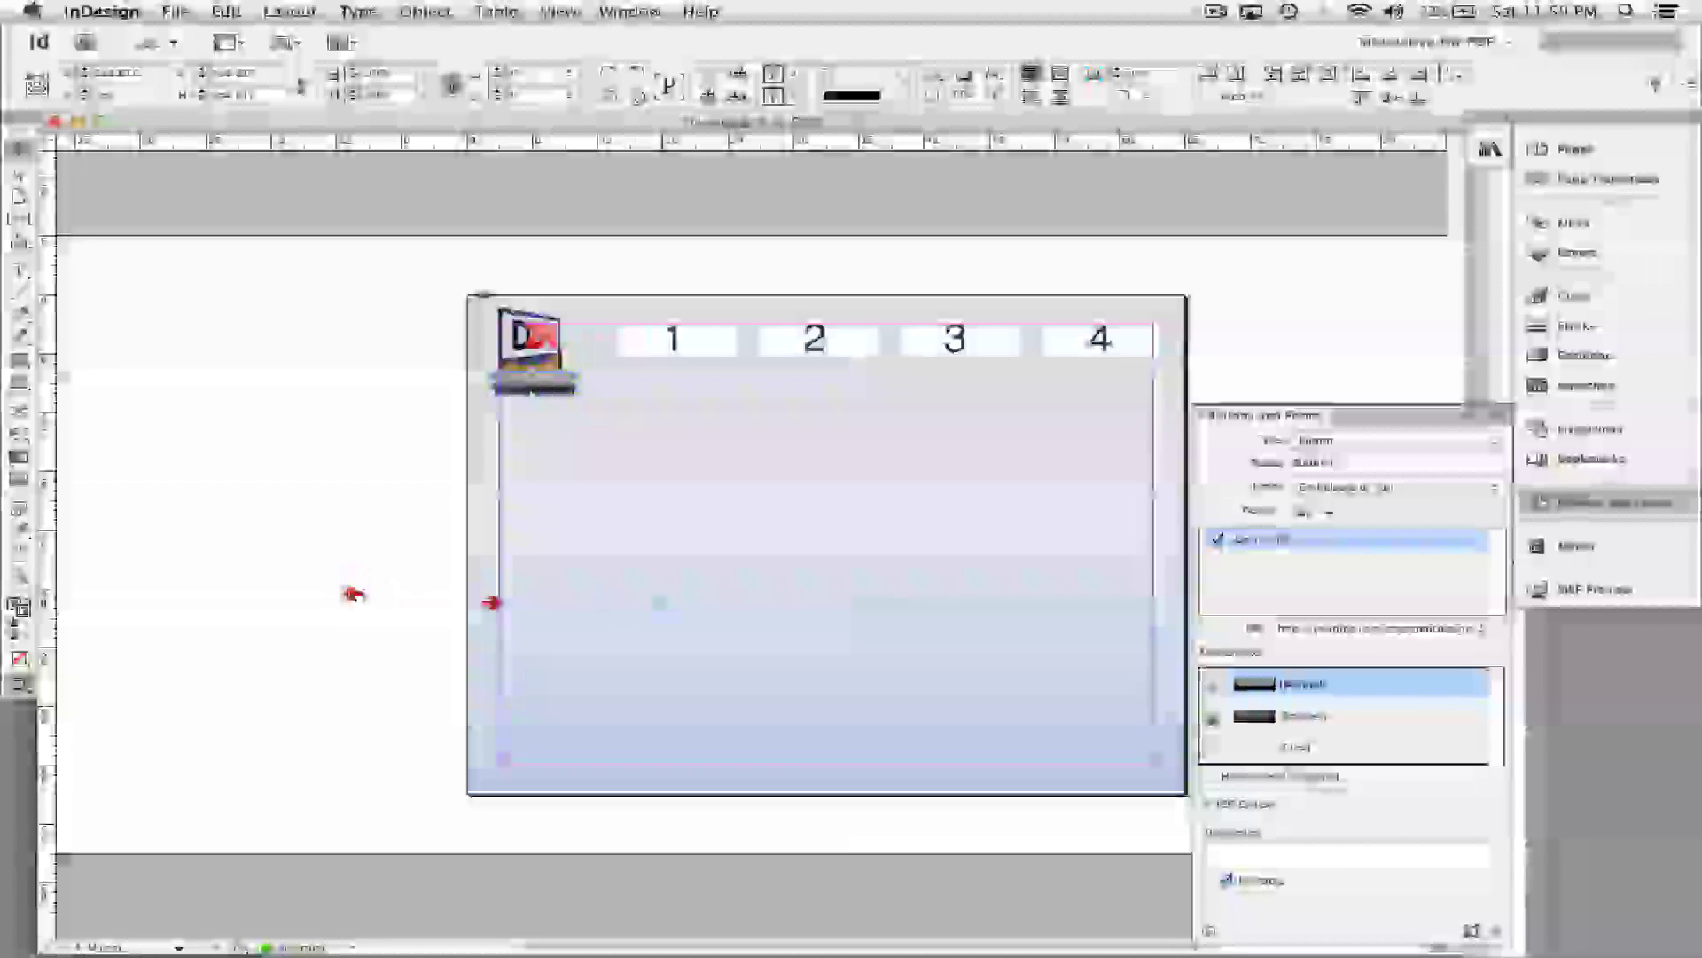
key("super+v")
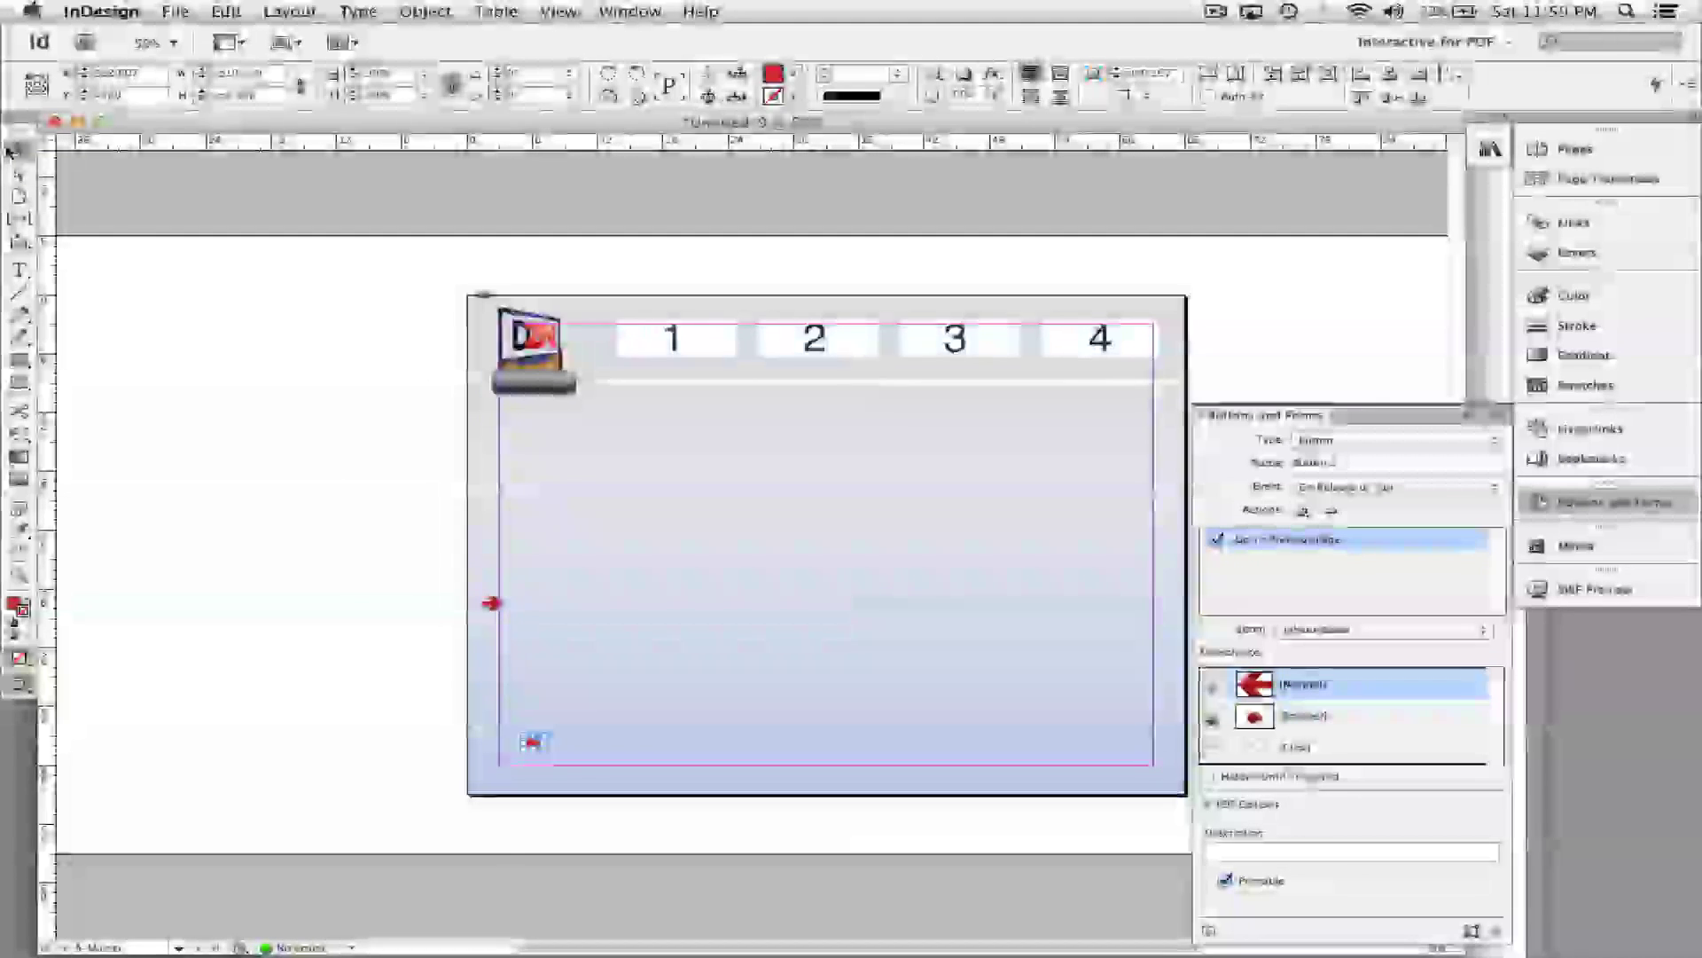
left_click(612, 814)
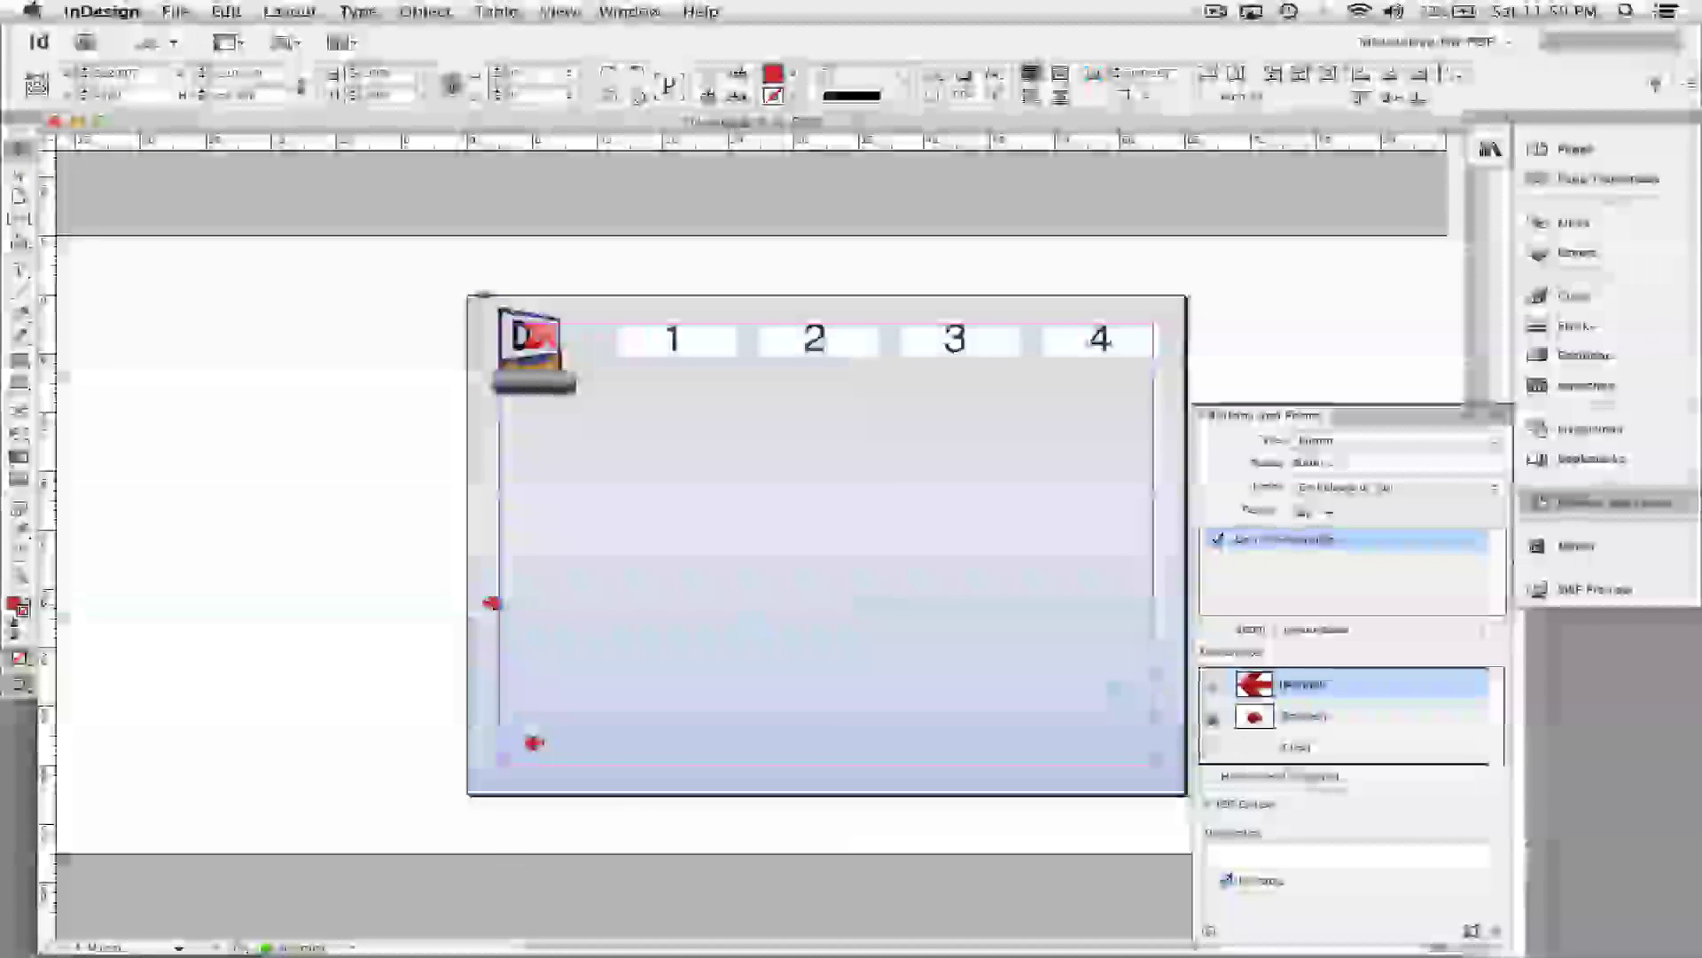
left_click(1141, 758)
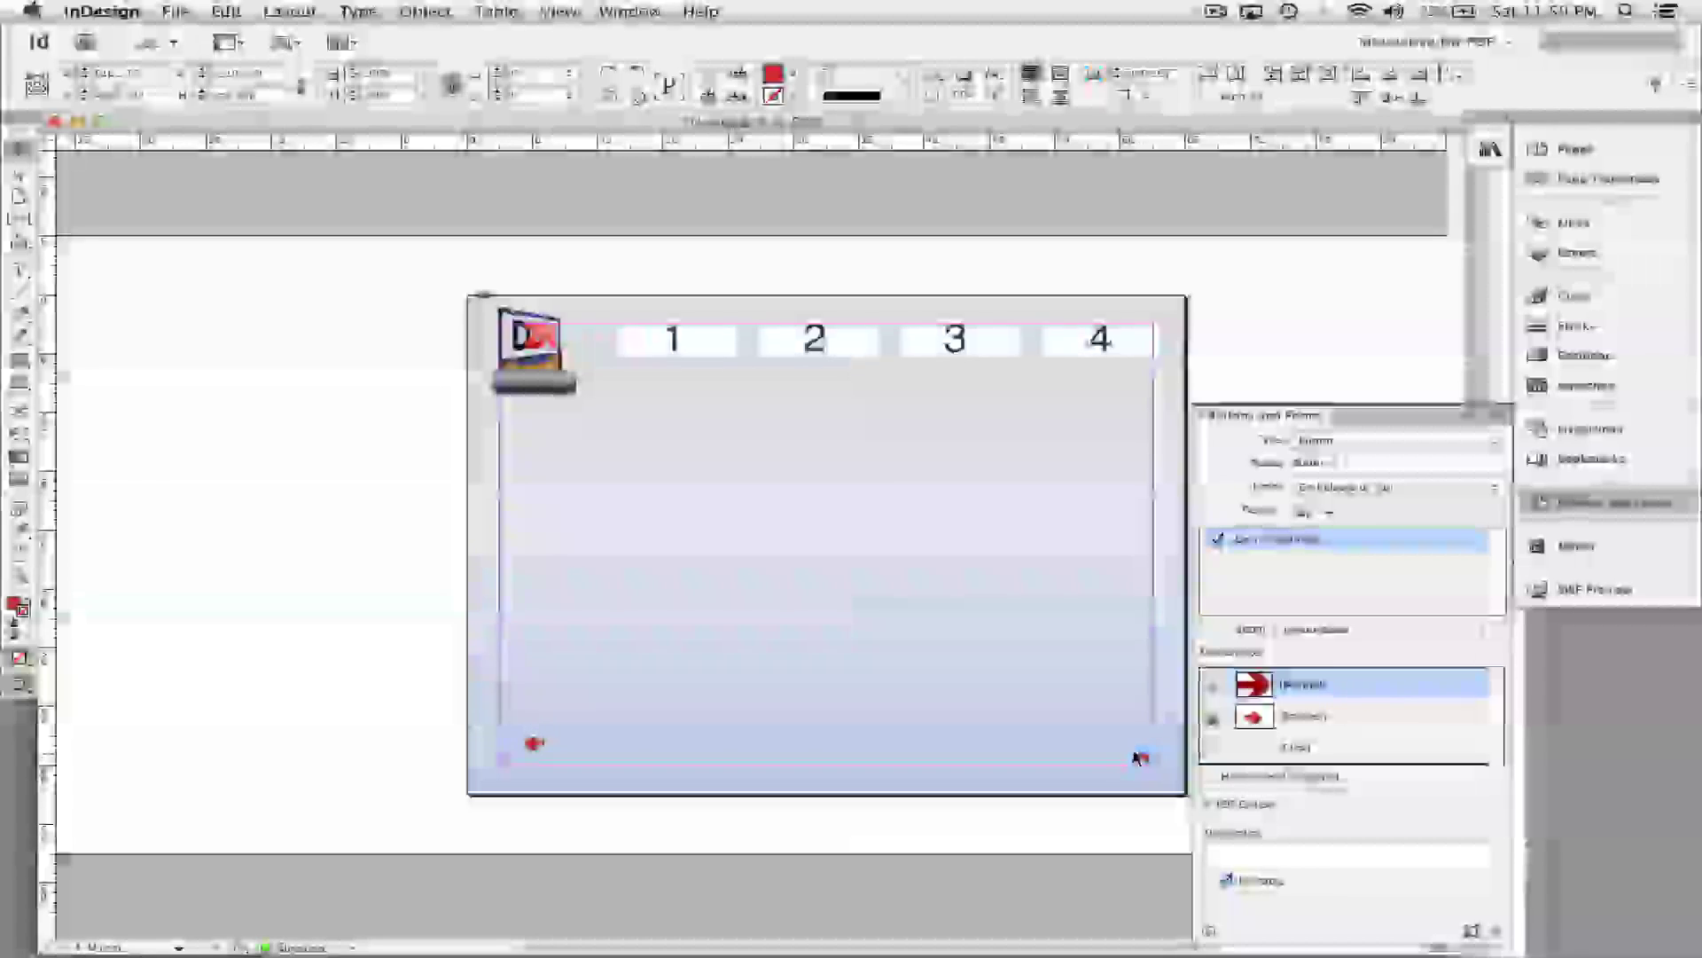
Enlarge both arrows to about 8p7.5 wide and fit them into the lower-left and lower-right corners of the page margins.
left_click_drag(1142, 758, 1060, 696)
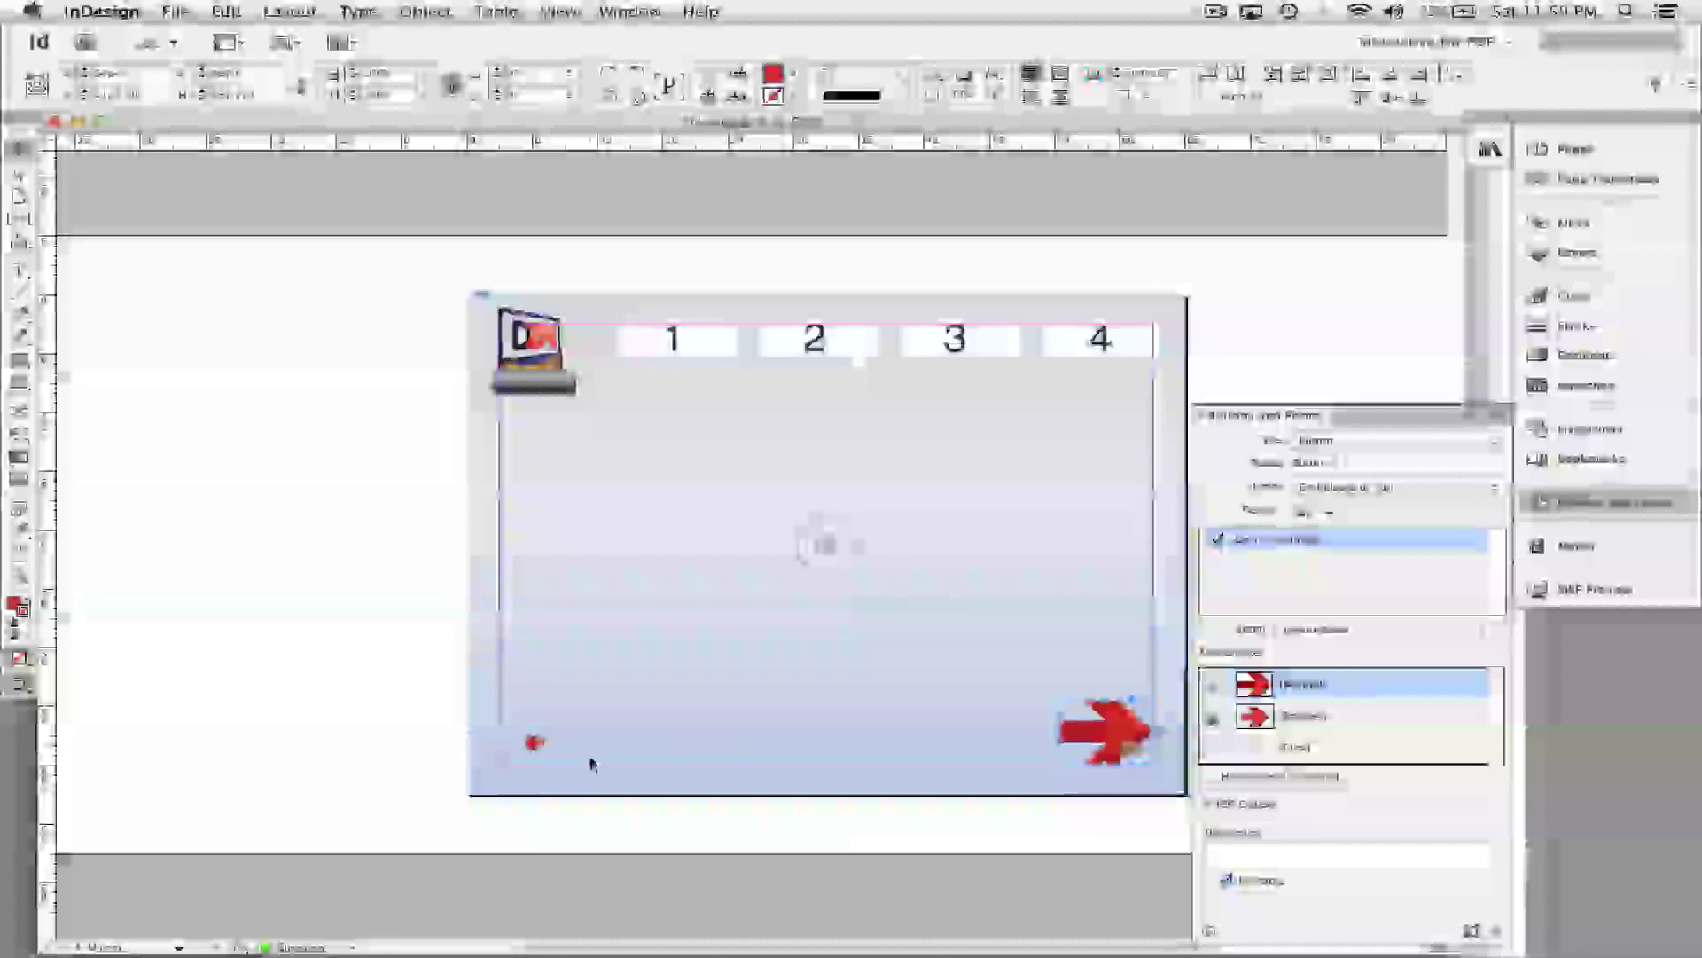
left_click(536, 737)
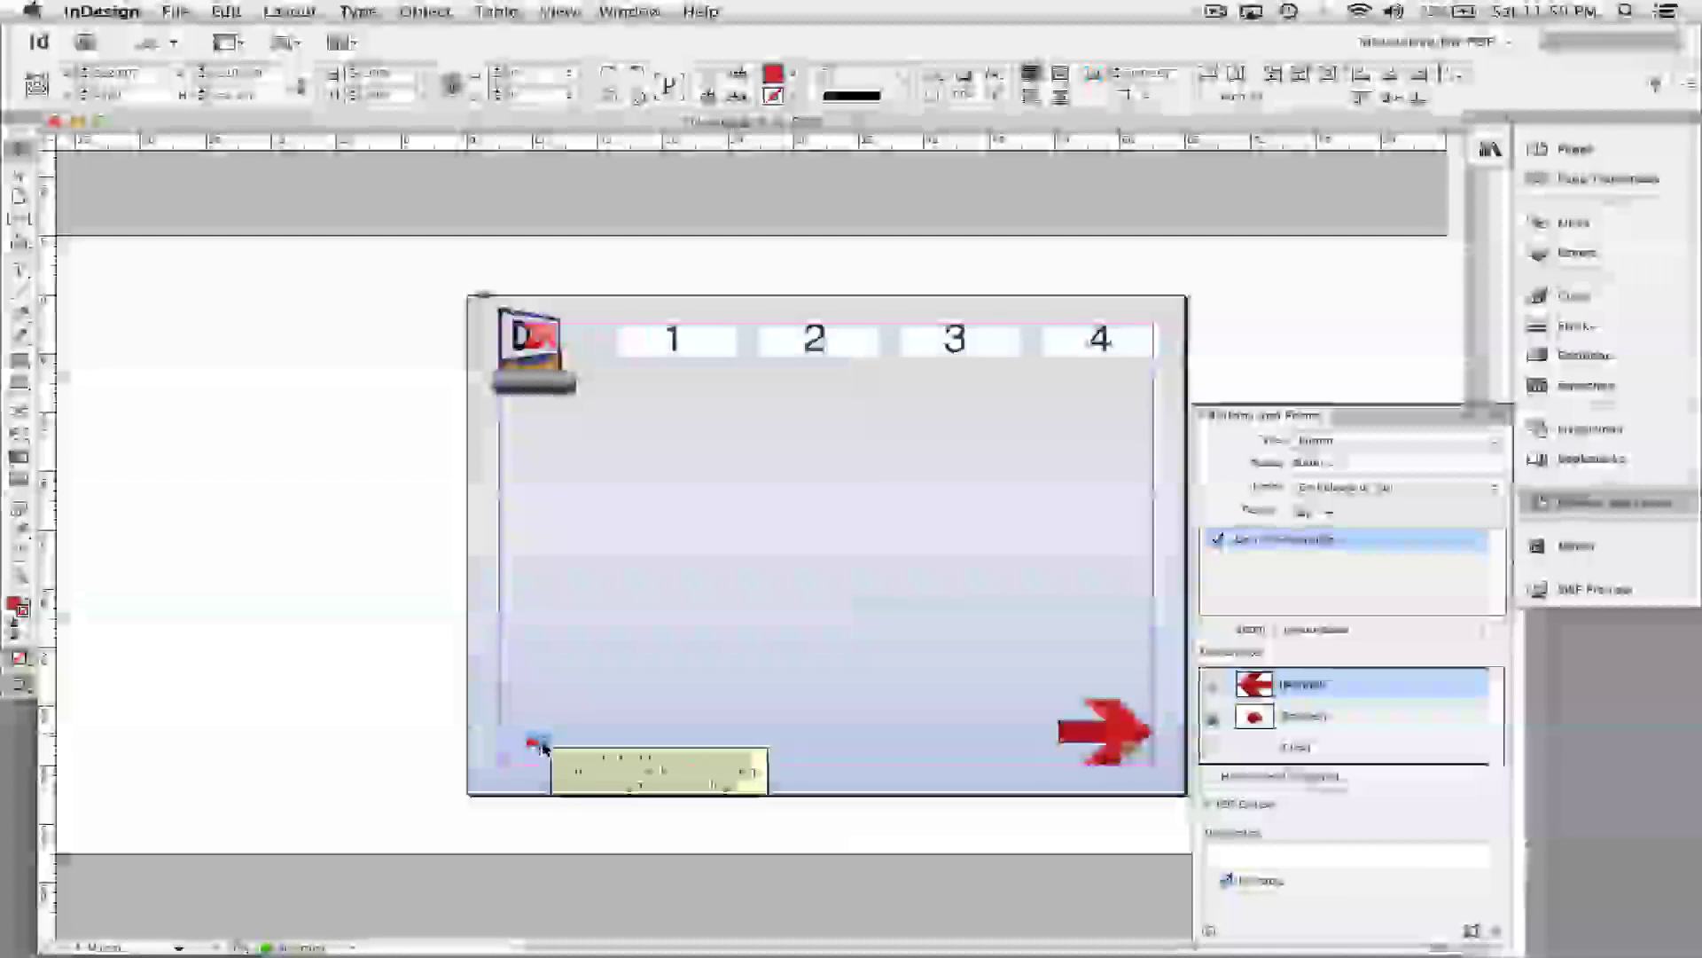
left_click_drag(548, 738, 650, 731)
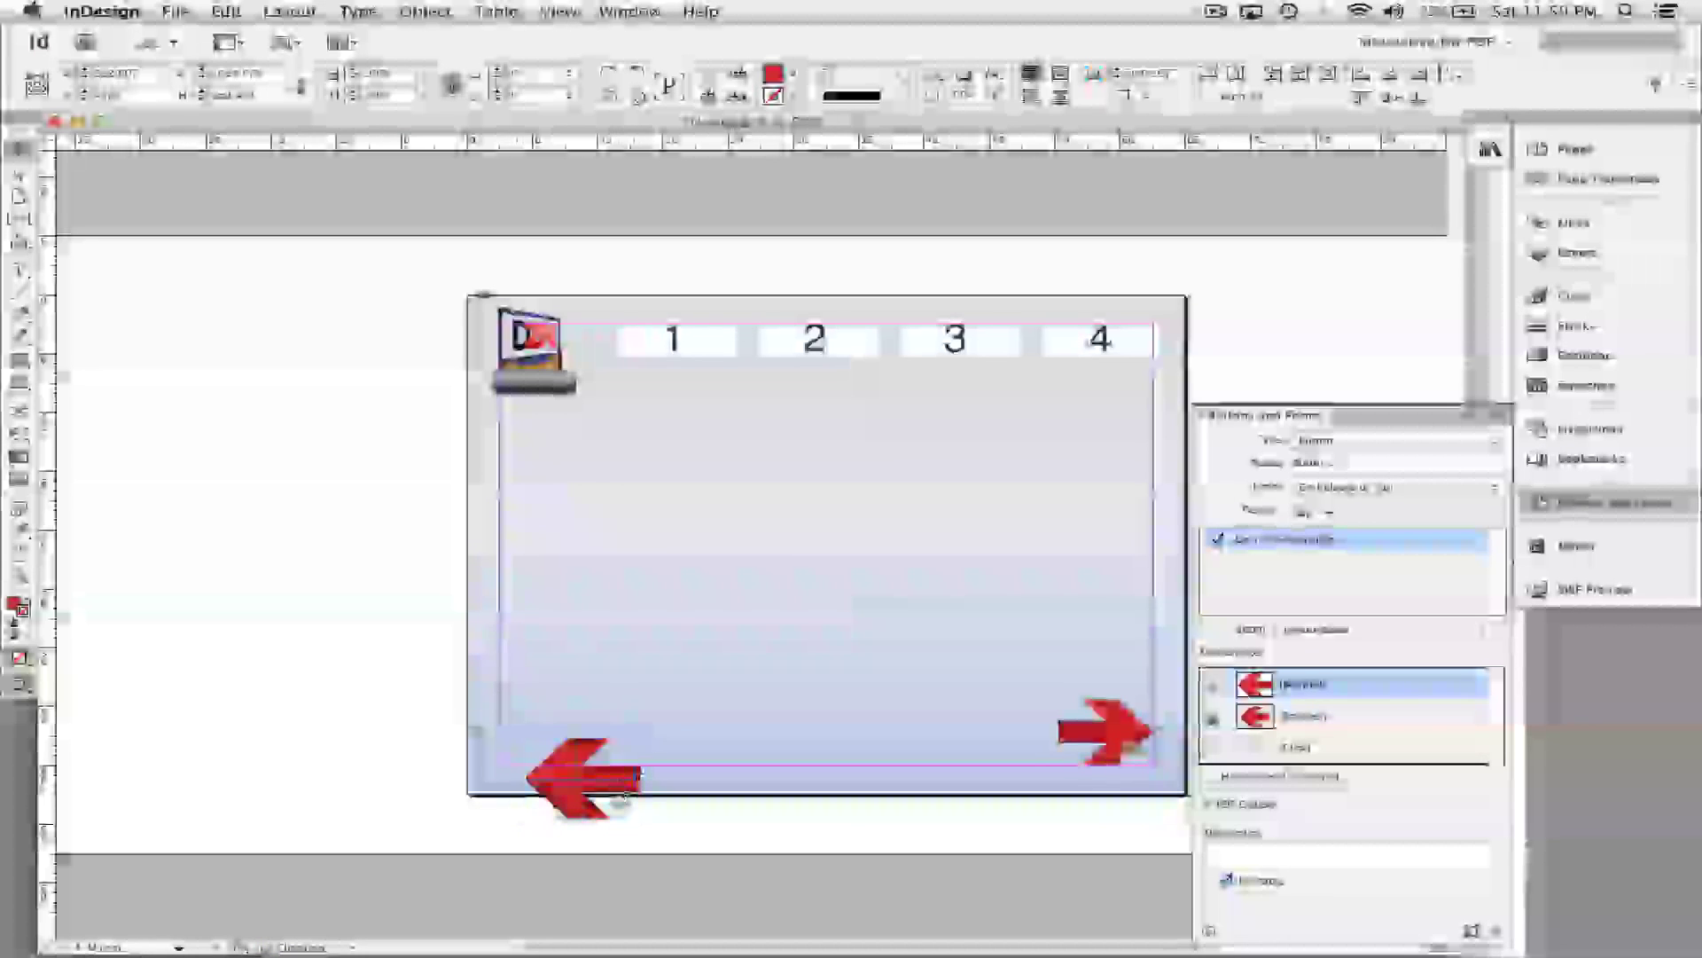
left_click_drag(647, 741, 584, 703)
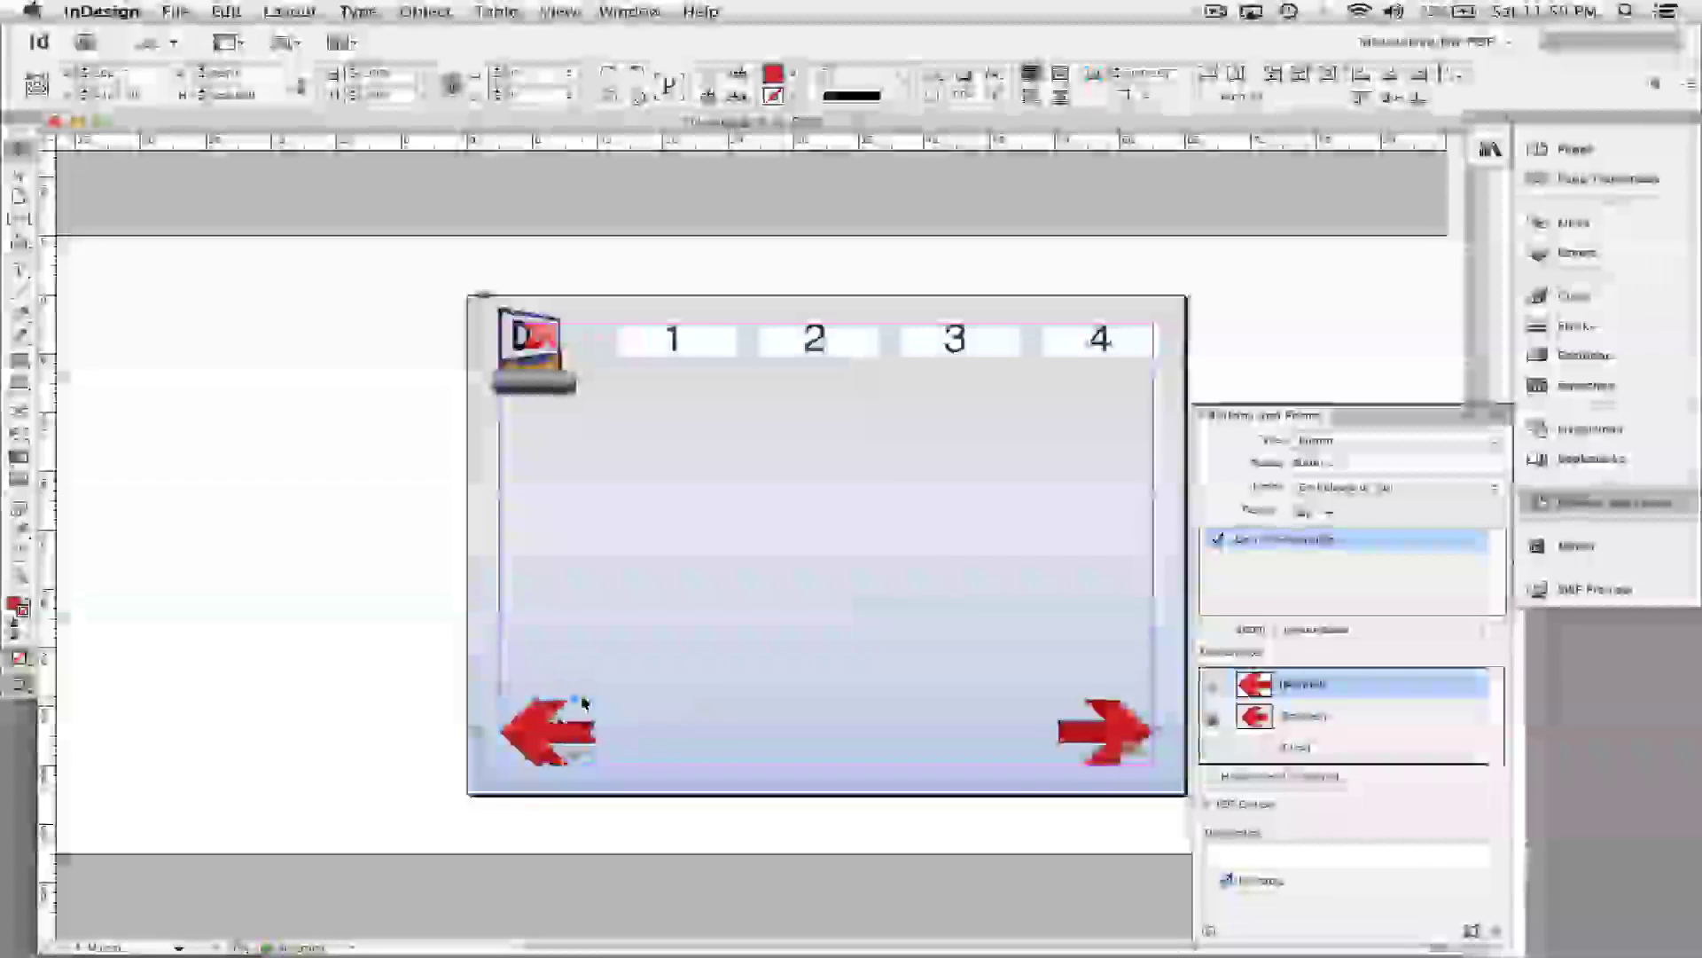
left_click(1089, 740)
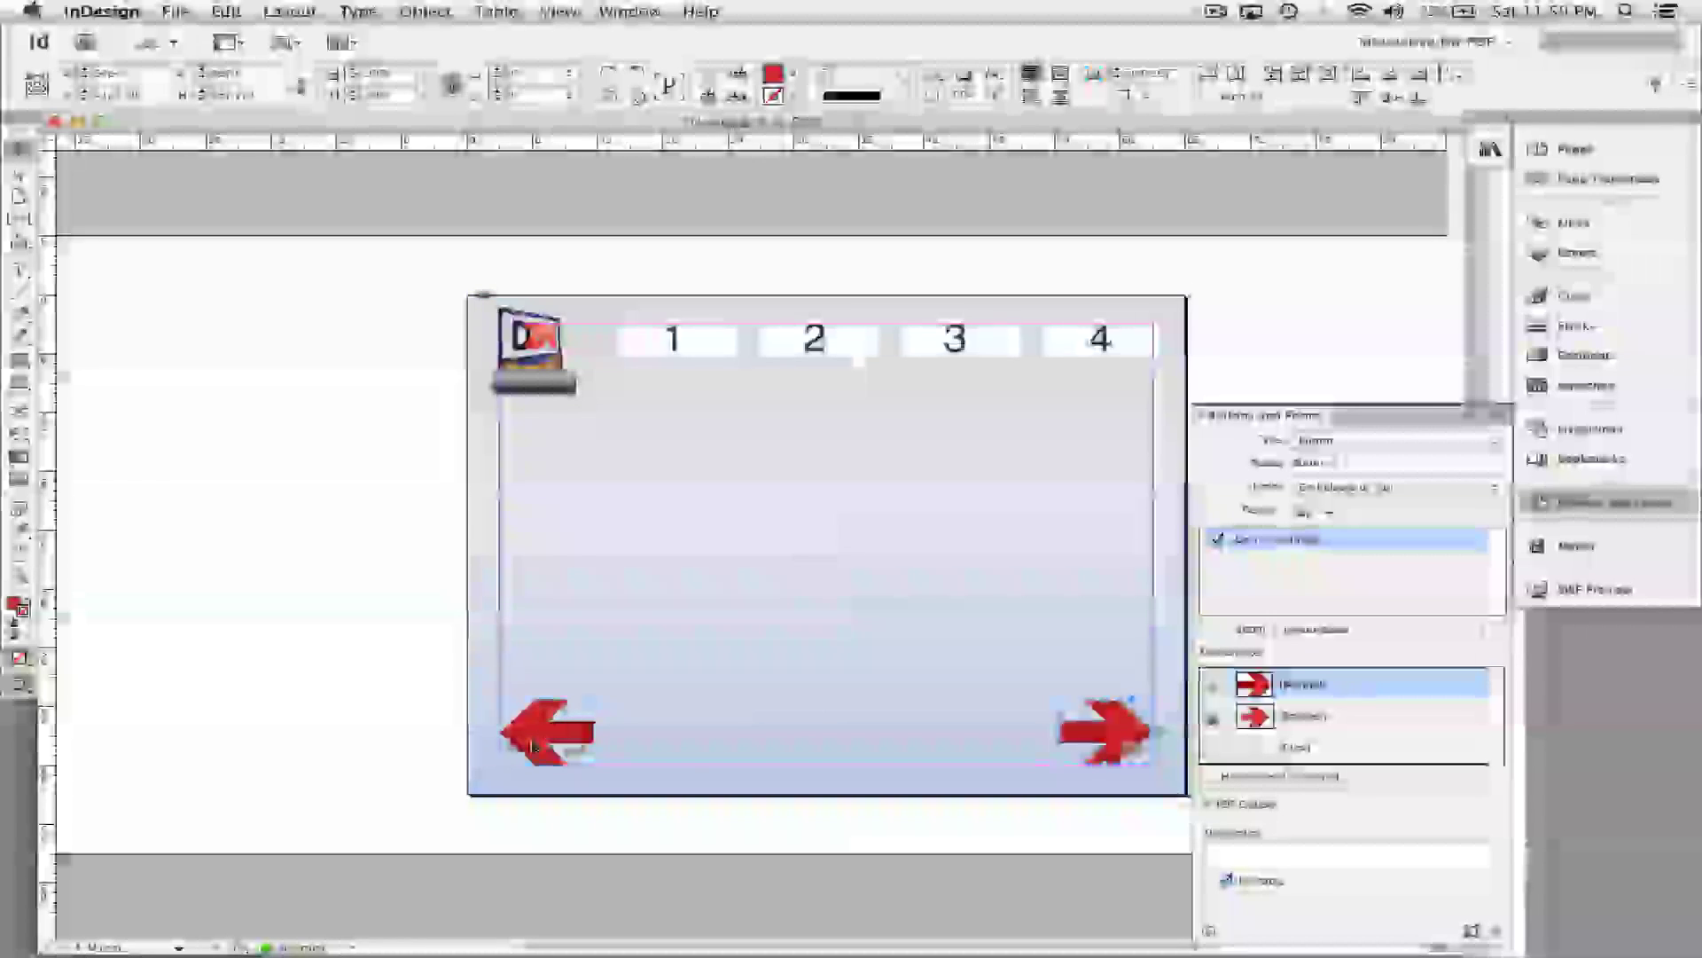
left_click(558, 729)
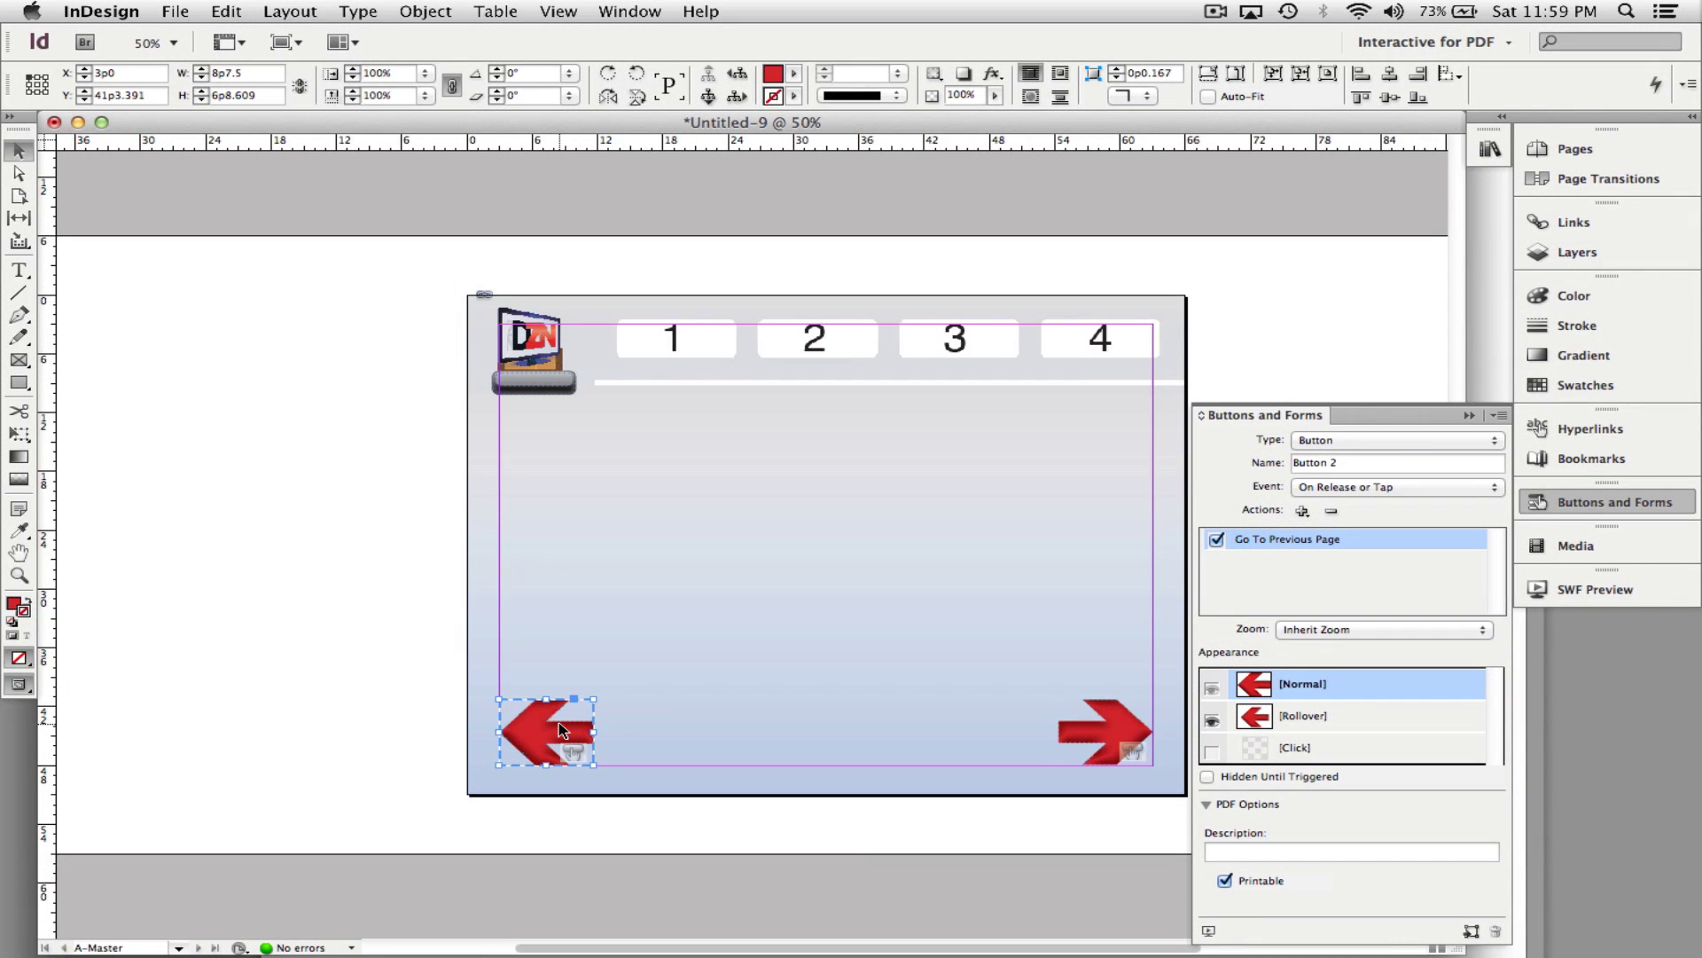
Duplicate each arrow twice along the bottom margin, one copy overlapping the original and one set apart further inward.
left_click_drag(558, 722, 598, 722)
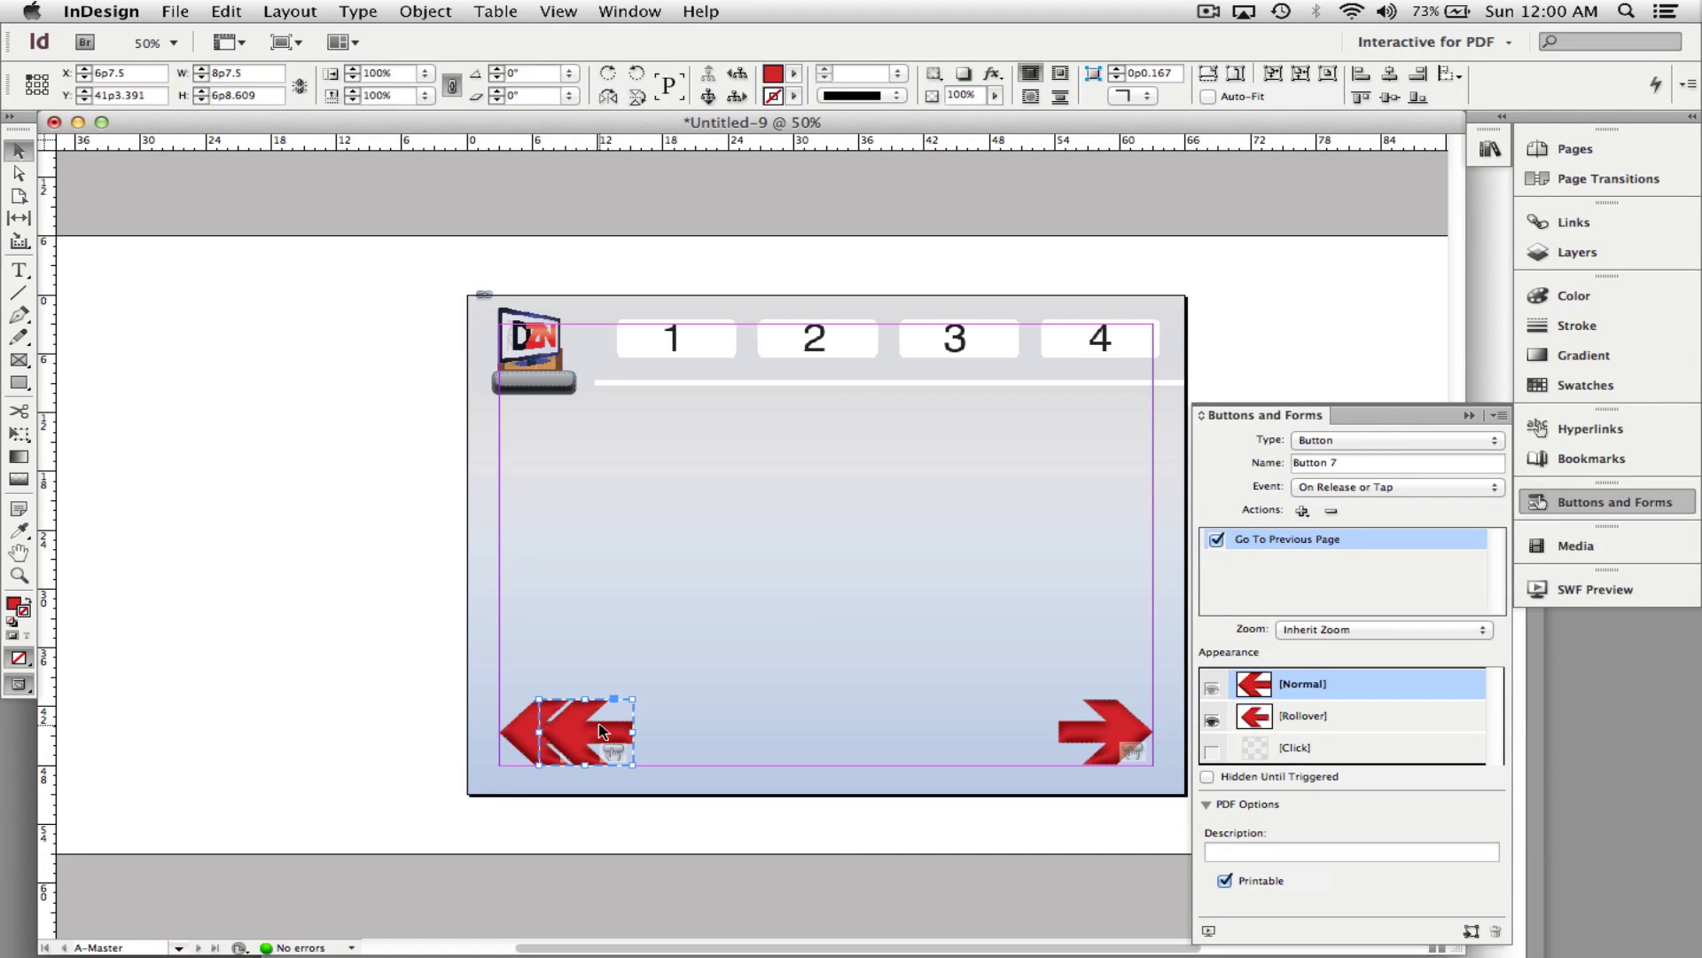
left_click_drag(603, 731, 692, 731)
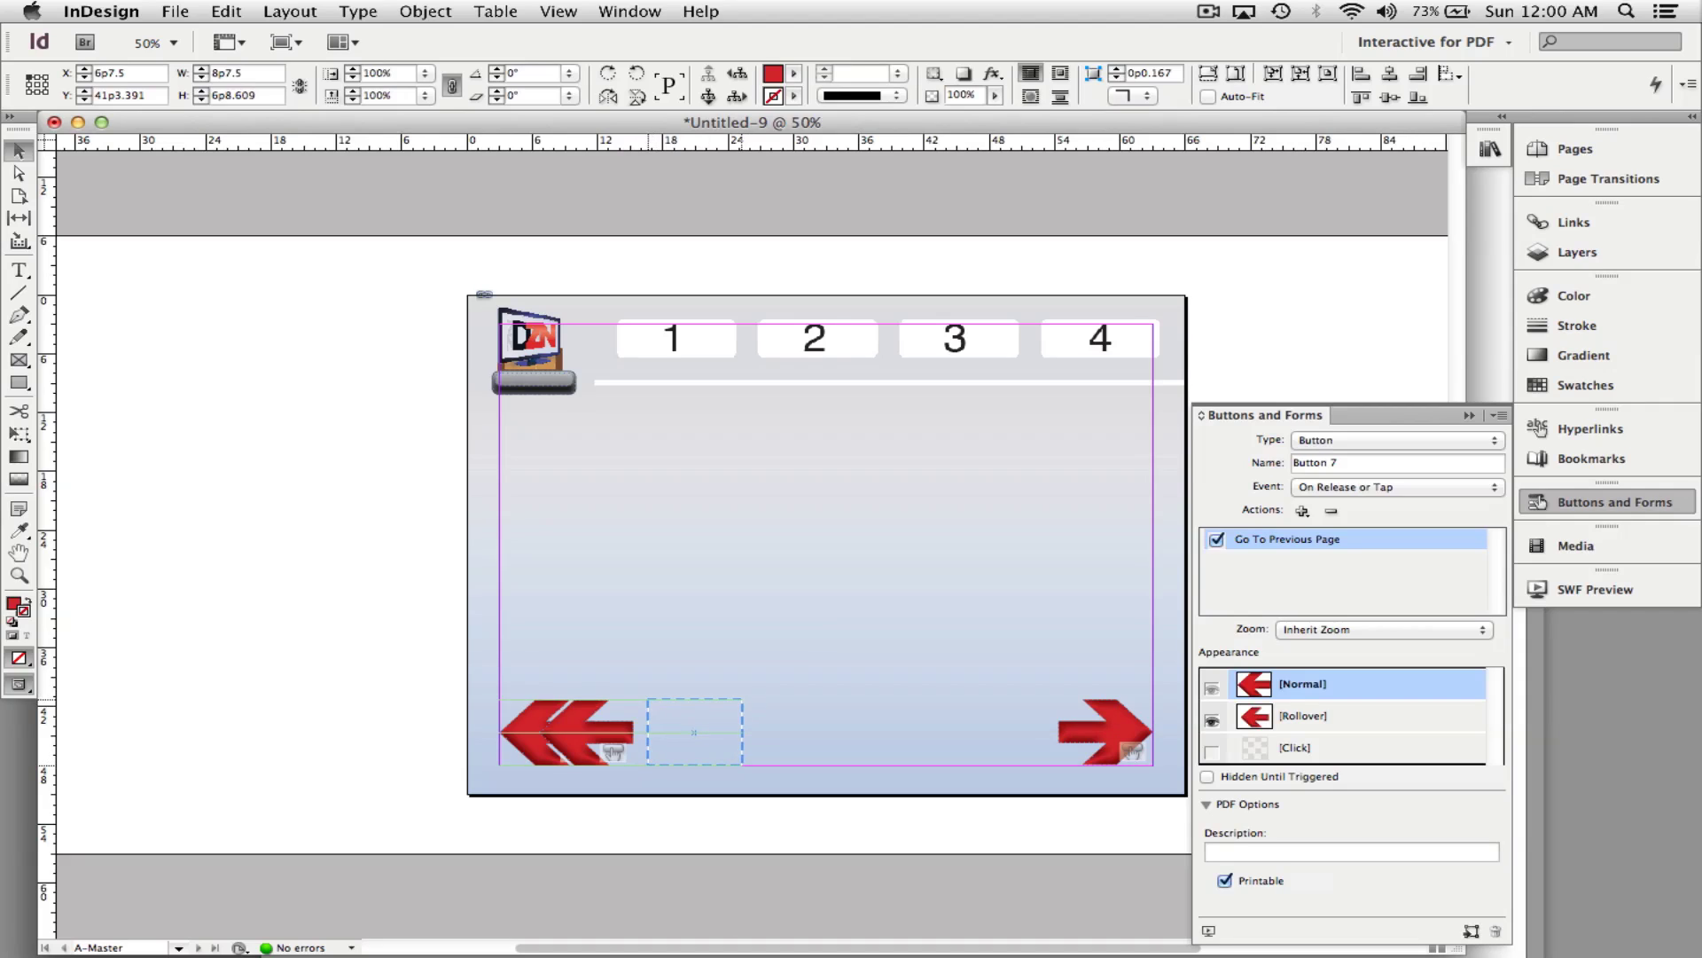
left_click_drag(1108, 738, 1065, 739)
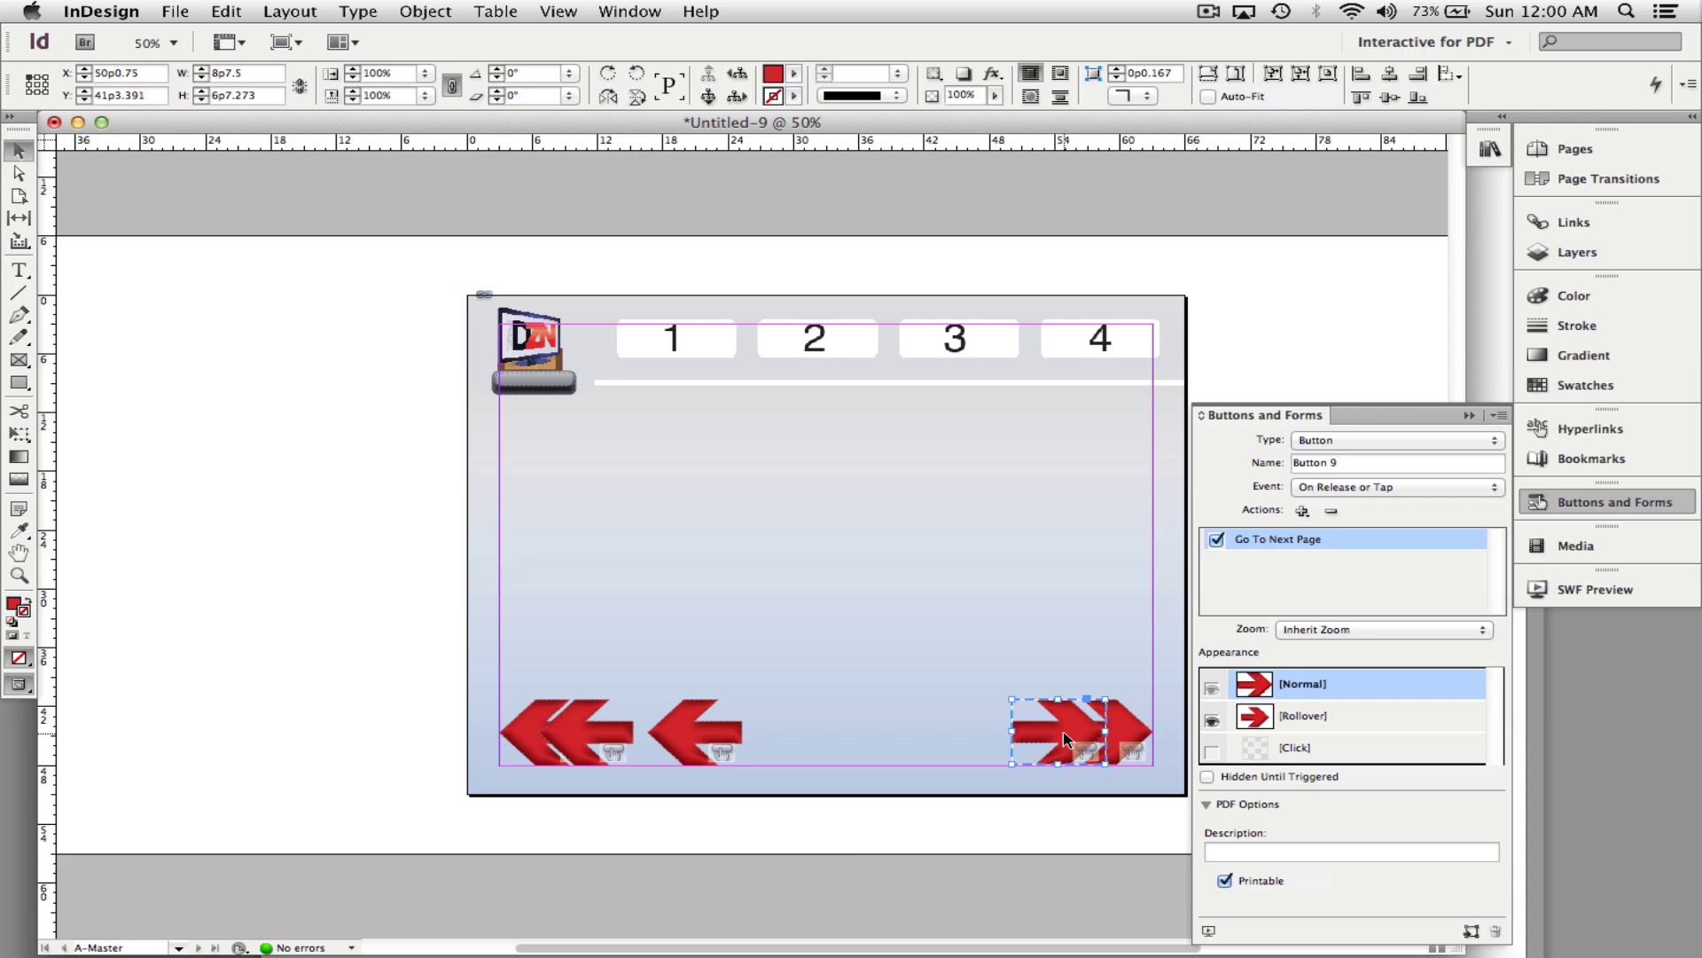
left_click_drag(1003, 732, 965, 742)
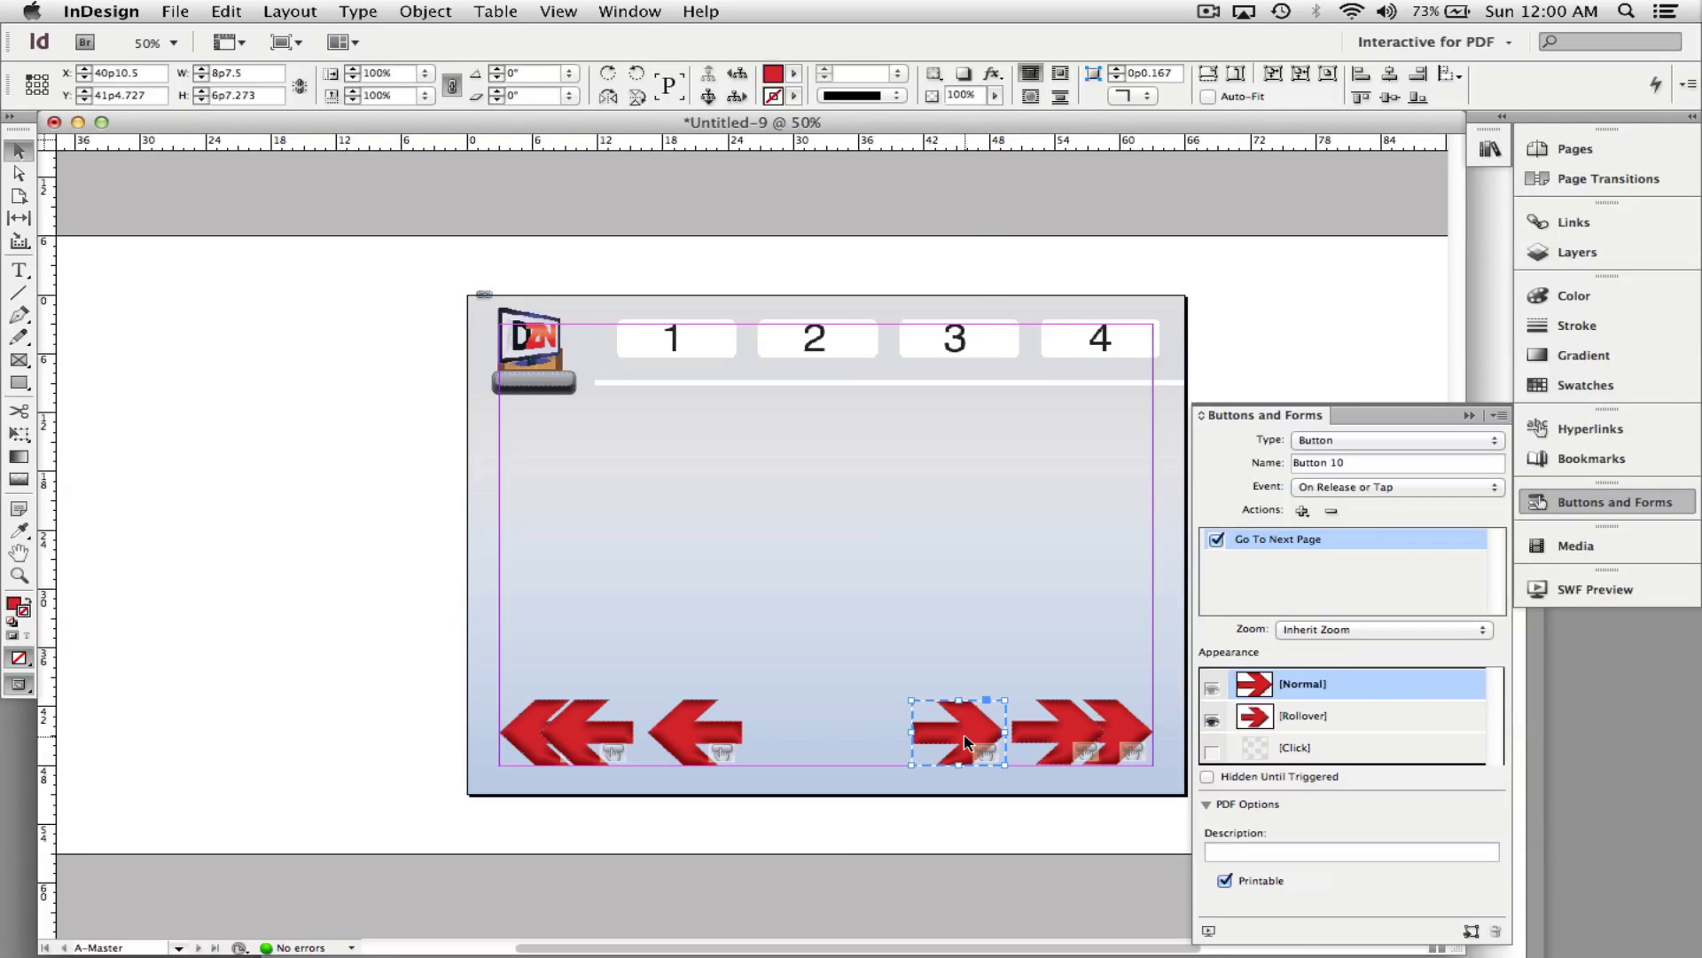
Examine the page actions assigned to the arrow buttons, finishing with the outermost right-pointing arrow selected.
left_click(1115, 745)
left_click(344, 544)
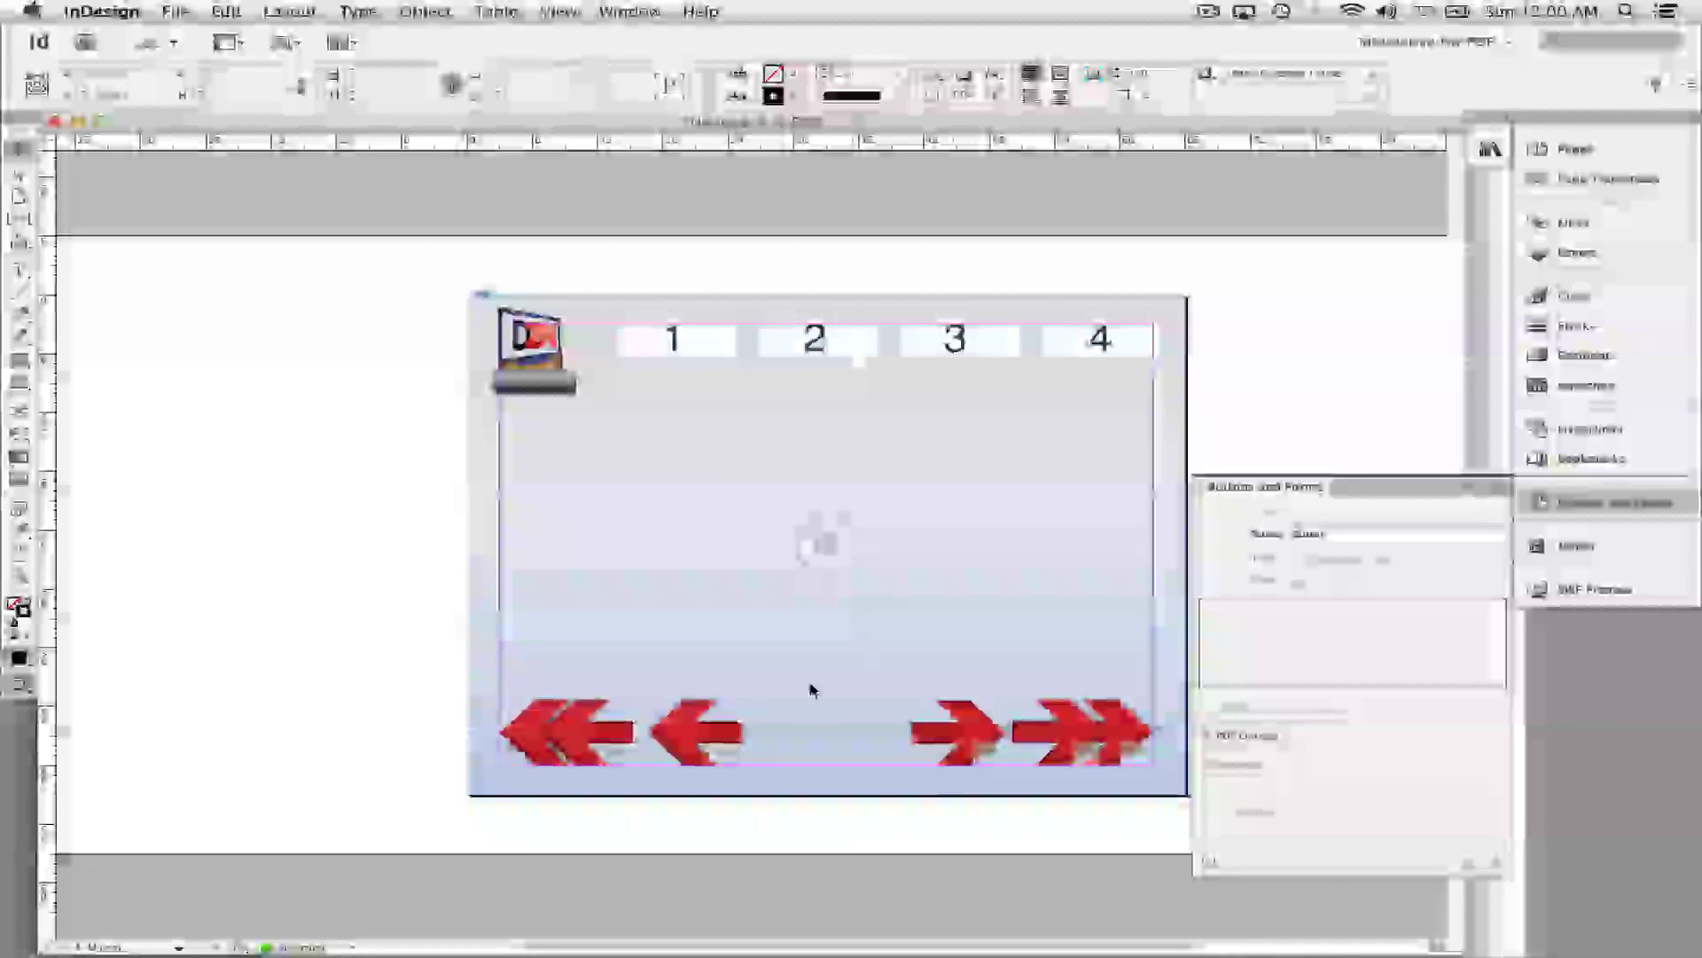
left_click(738, 714)
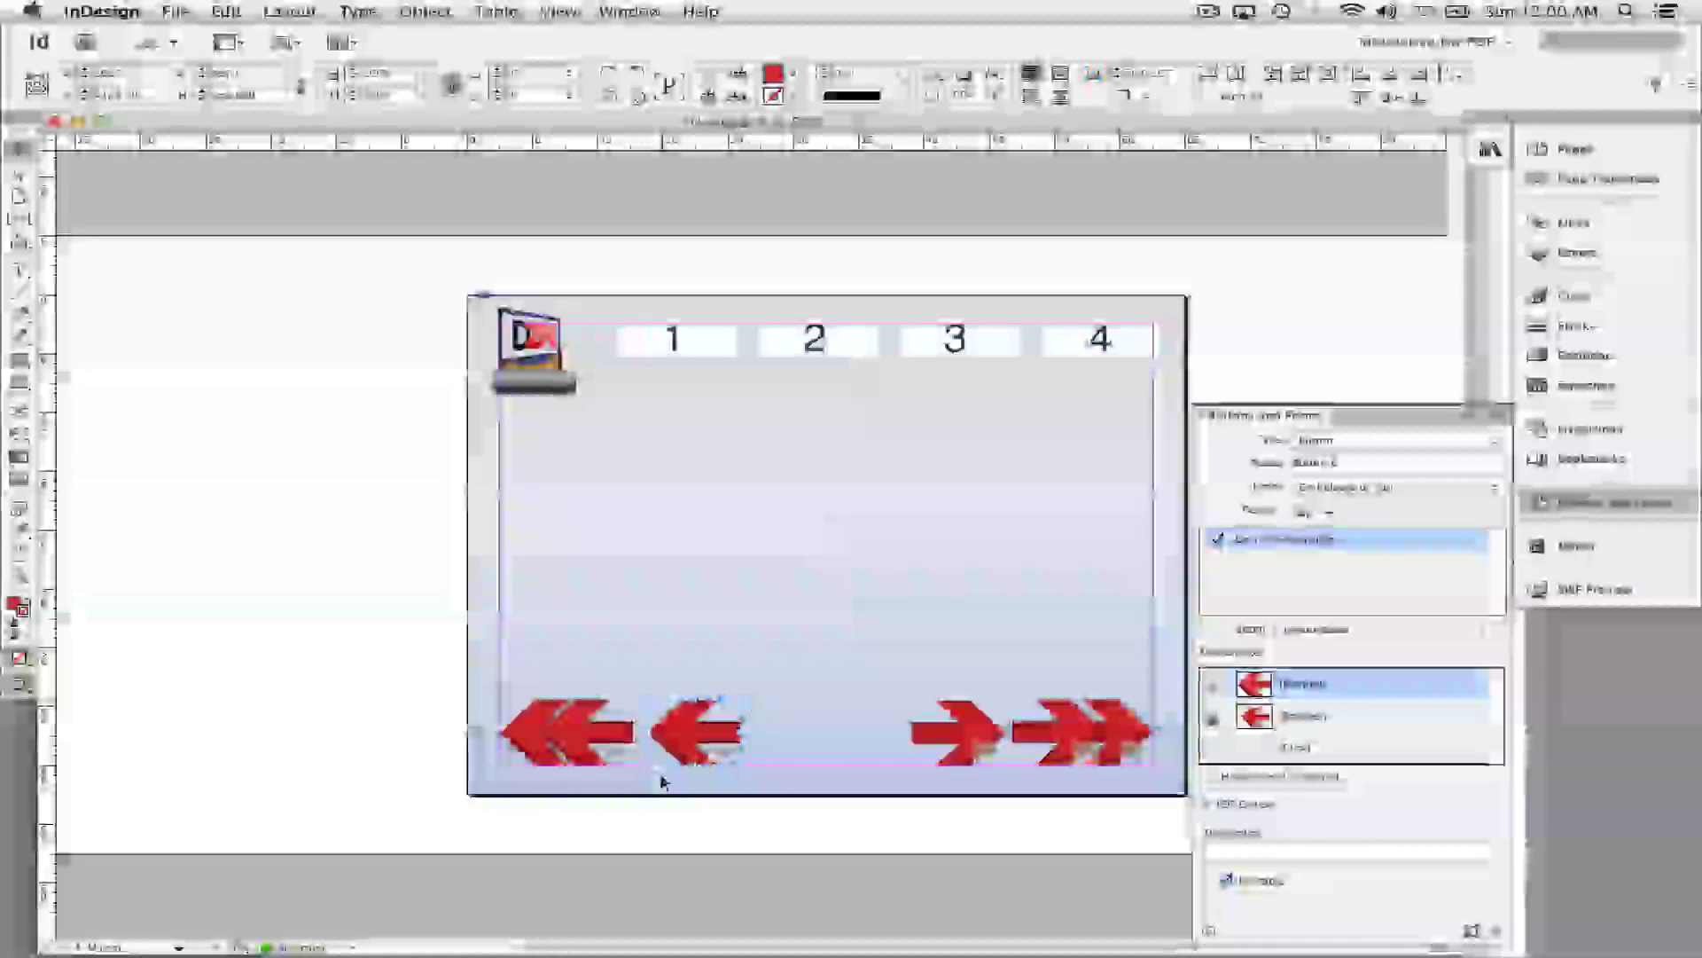
left_click(391, 654)
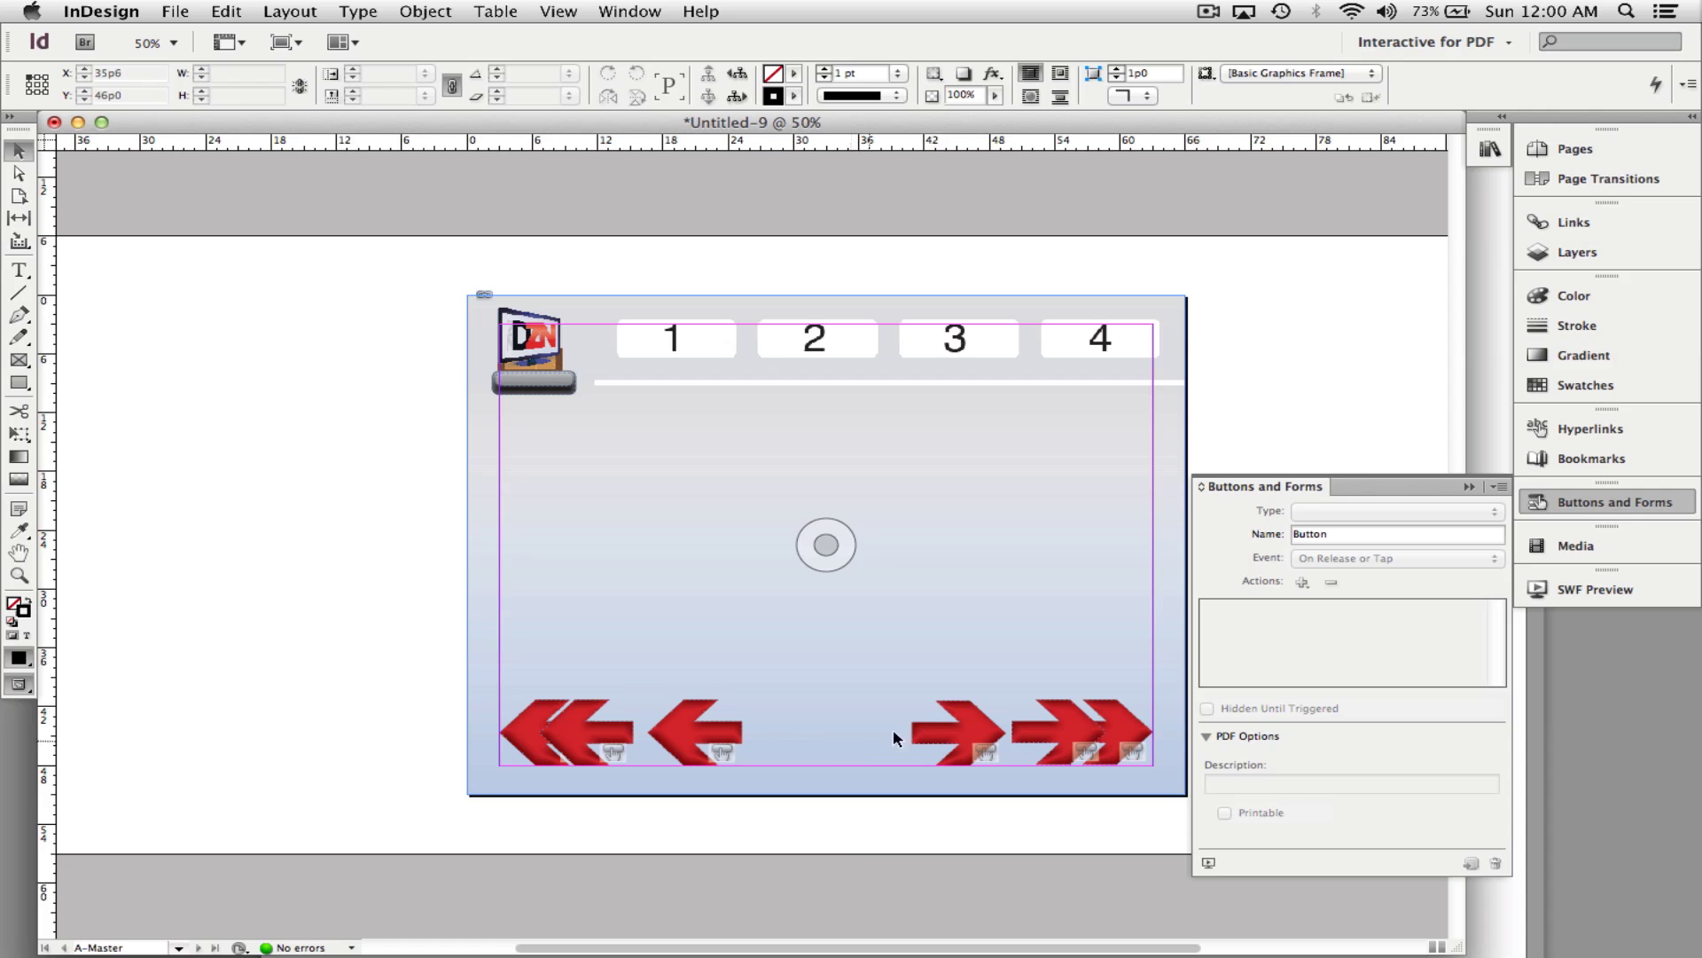
scroll(923, 722, "right", 5)
scroll(923, 723, "left", 4)
left_click(852, 736)
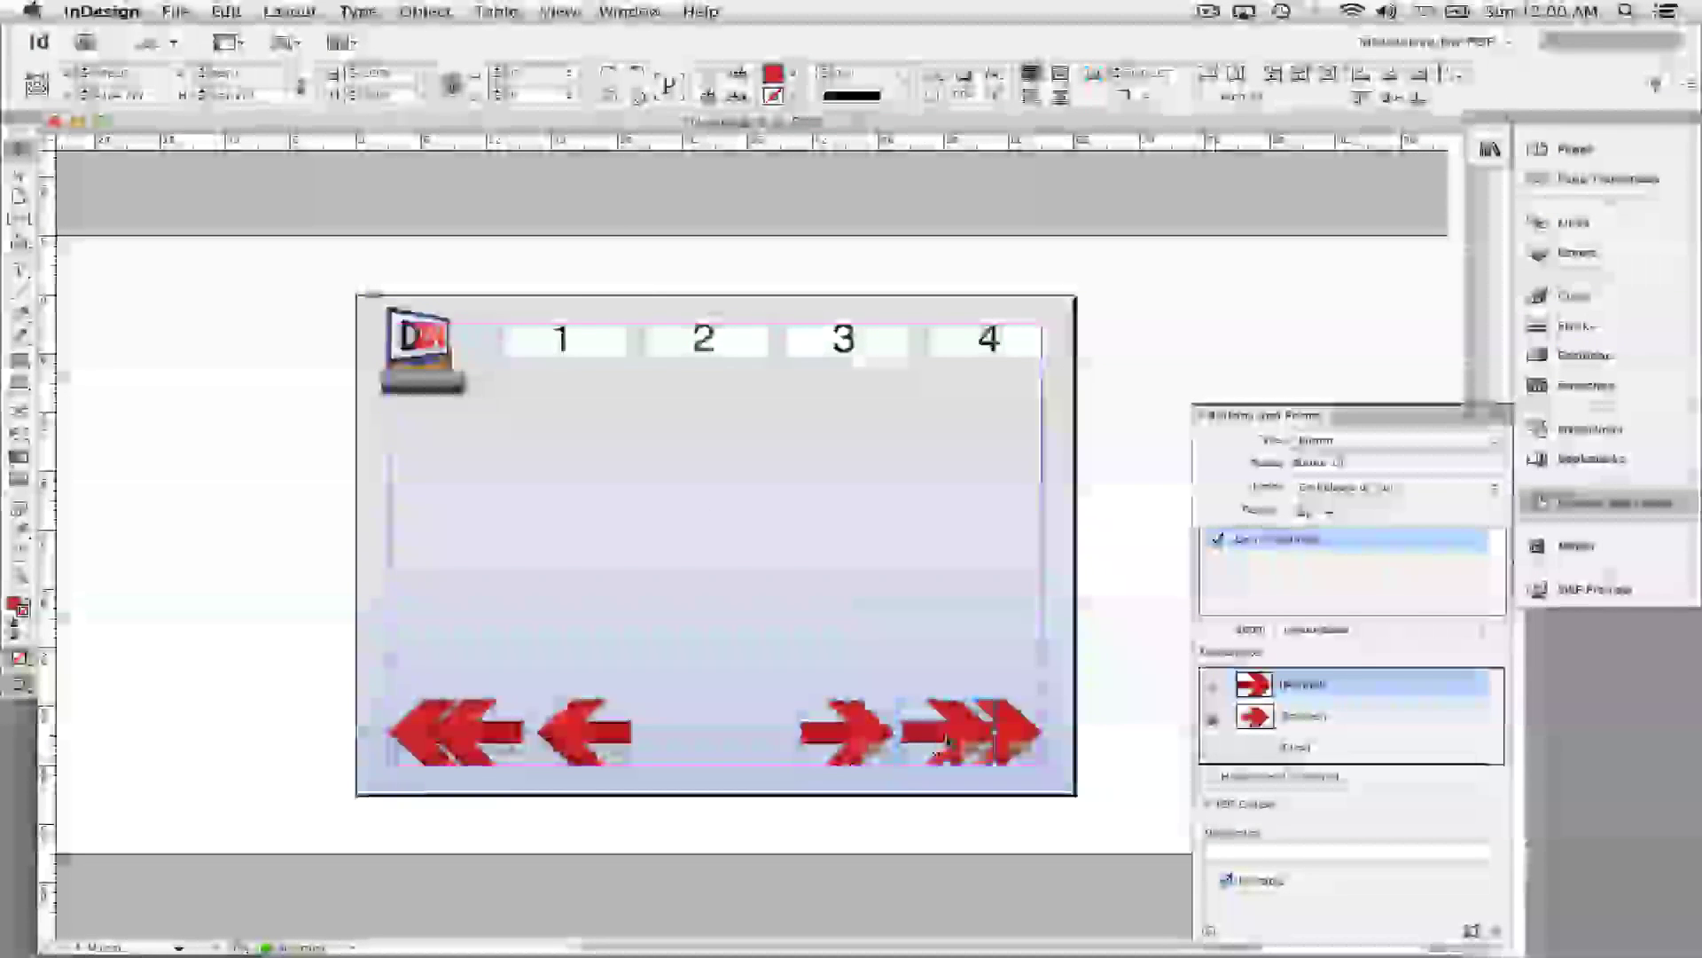
left_click(1024, 732)
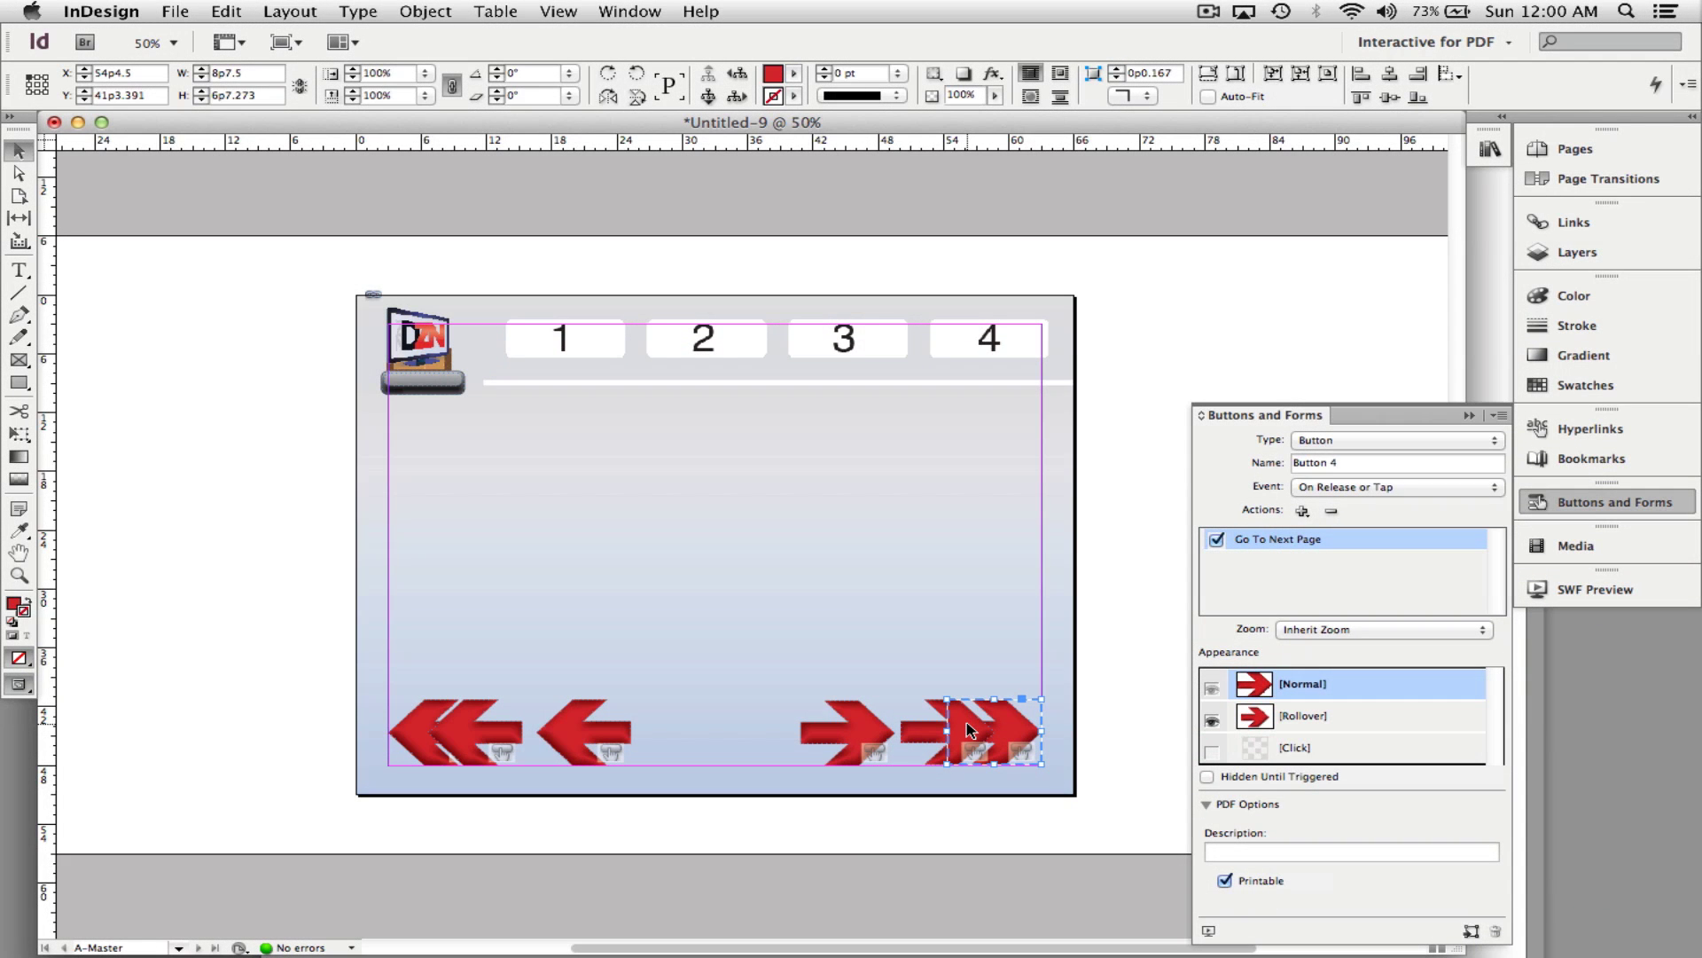
left_click(1102, 646)
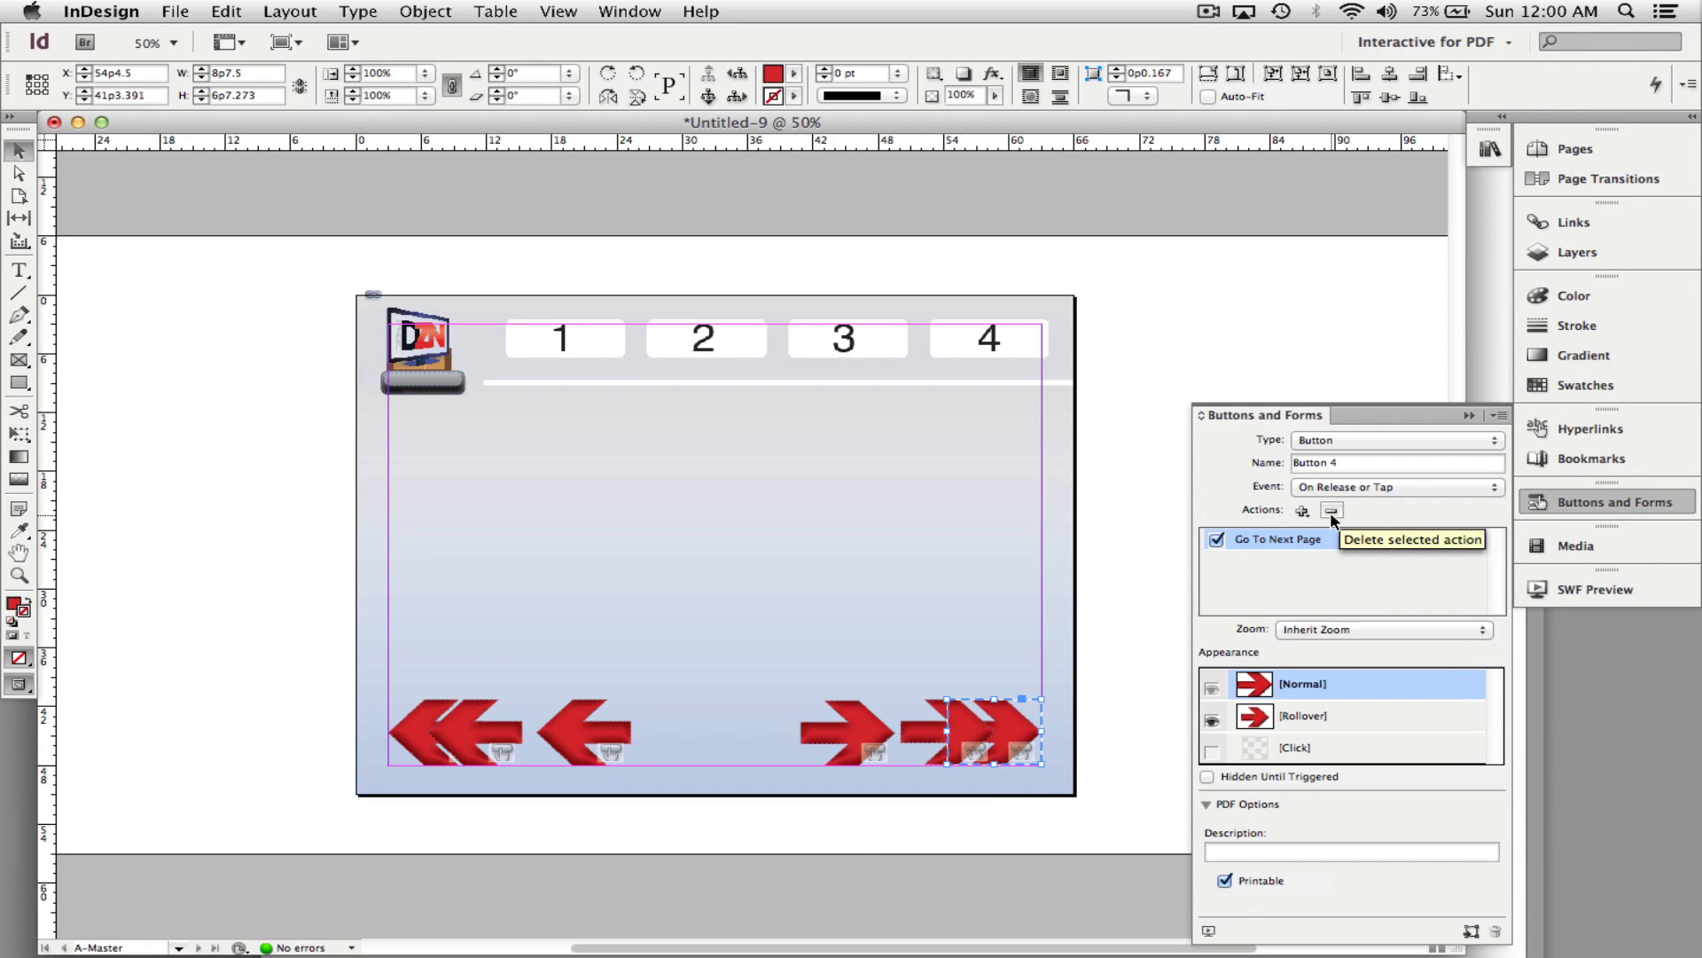
left_click(628, 10)
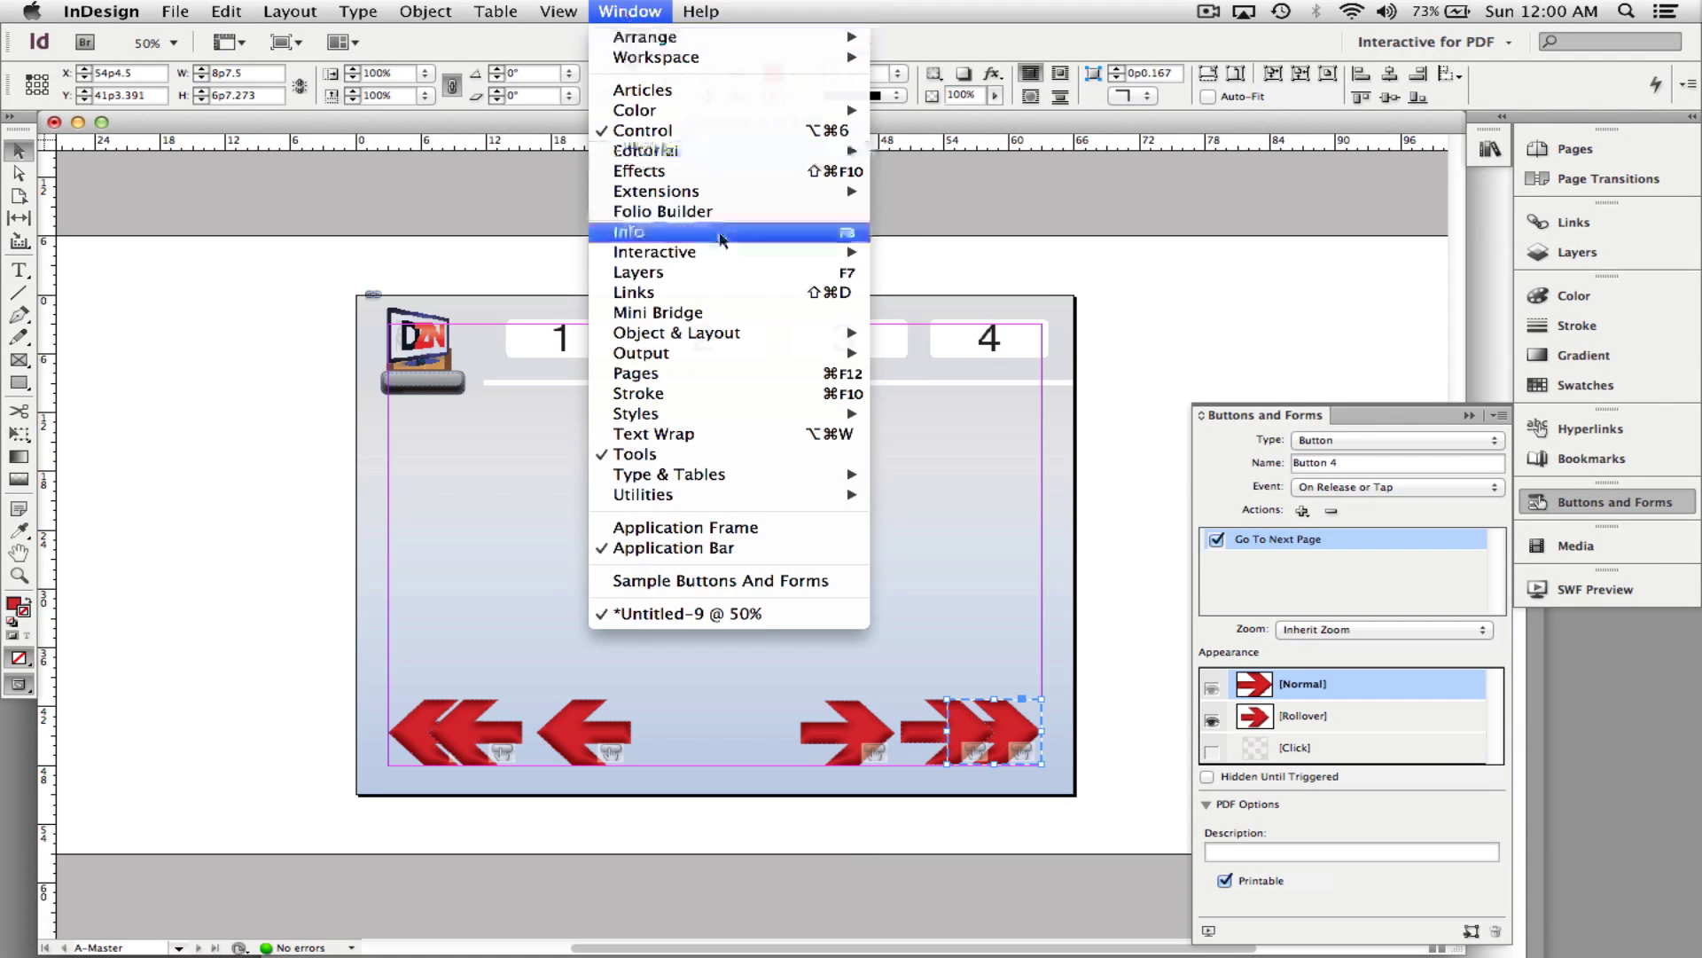
mouse_move(729, 253)
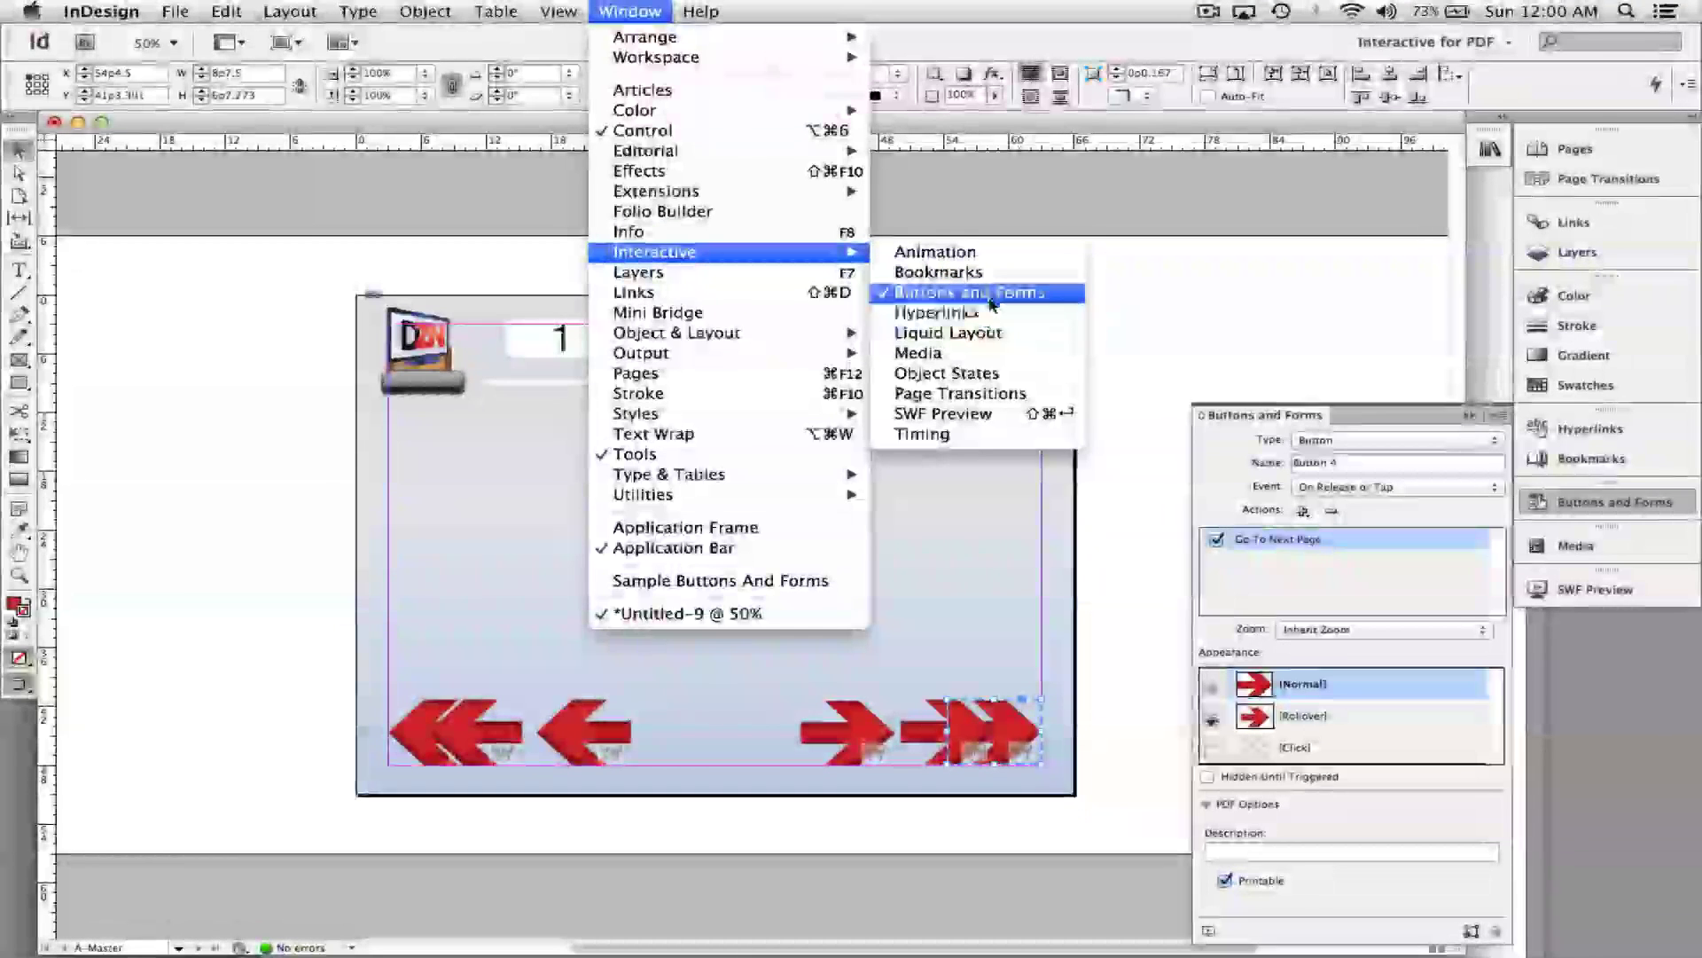
left_click(1223, 257)
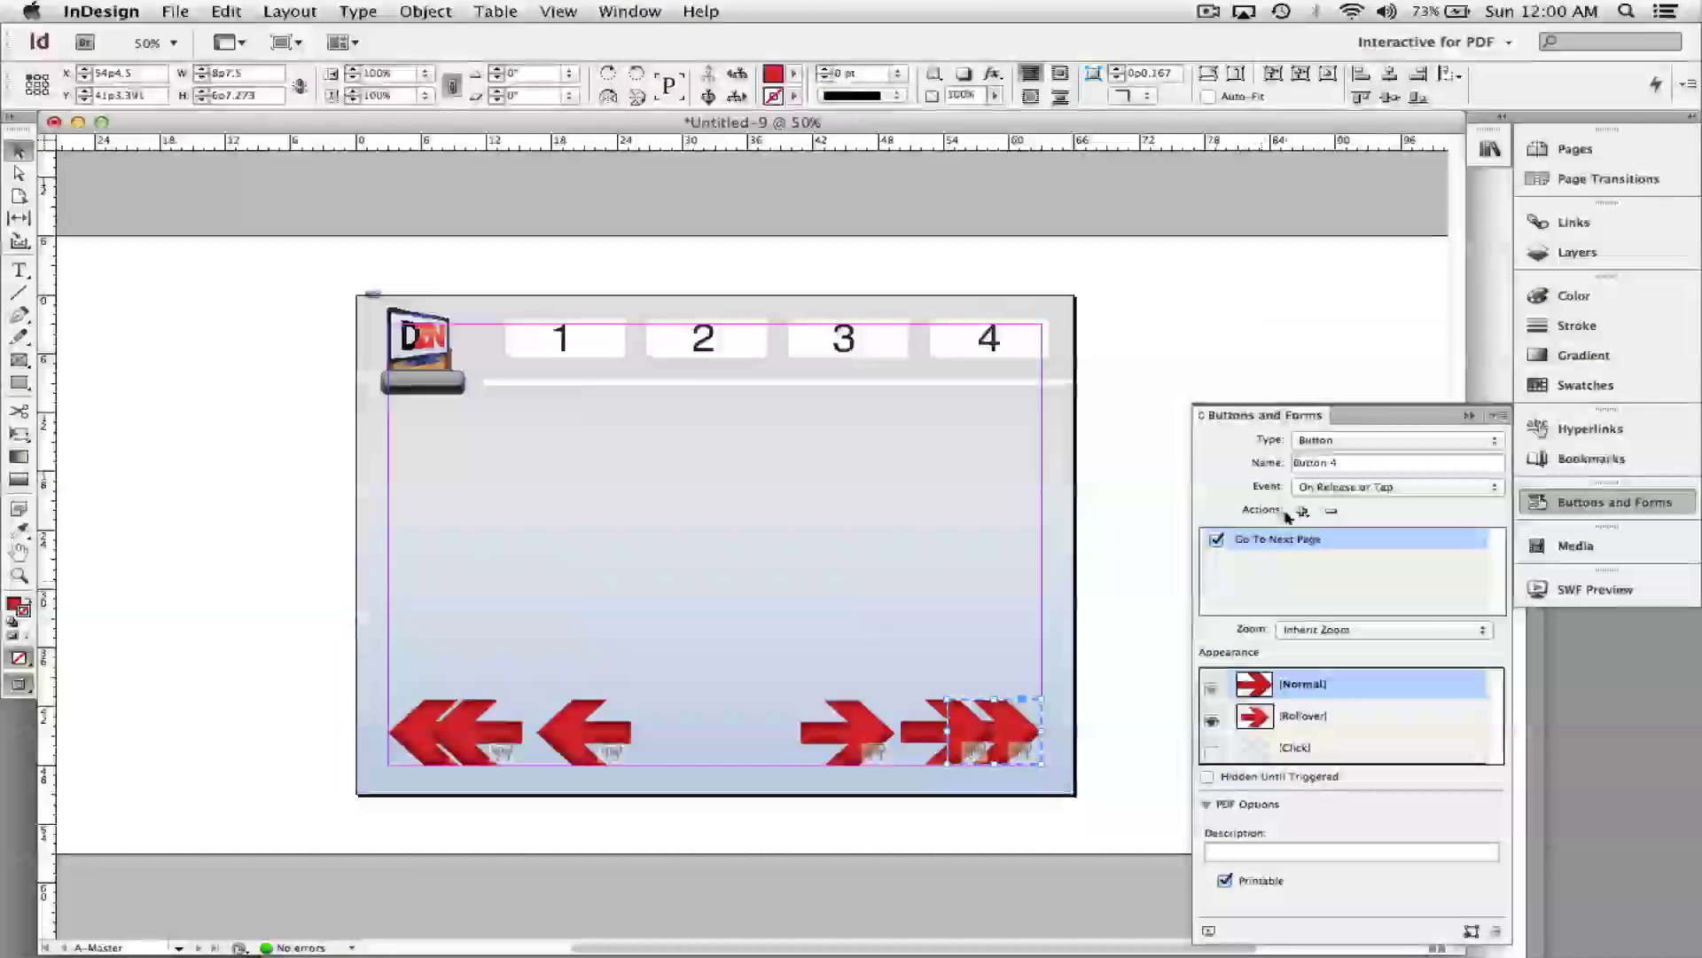
Replace the Go To Next Page action on the outermost right-pointing arrow with Go To Last Page.
left_click(1330, 513)
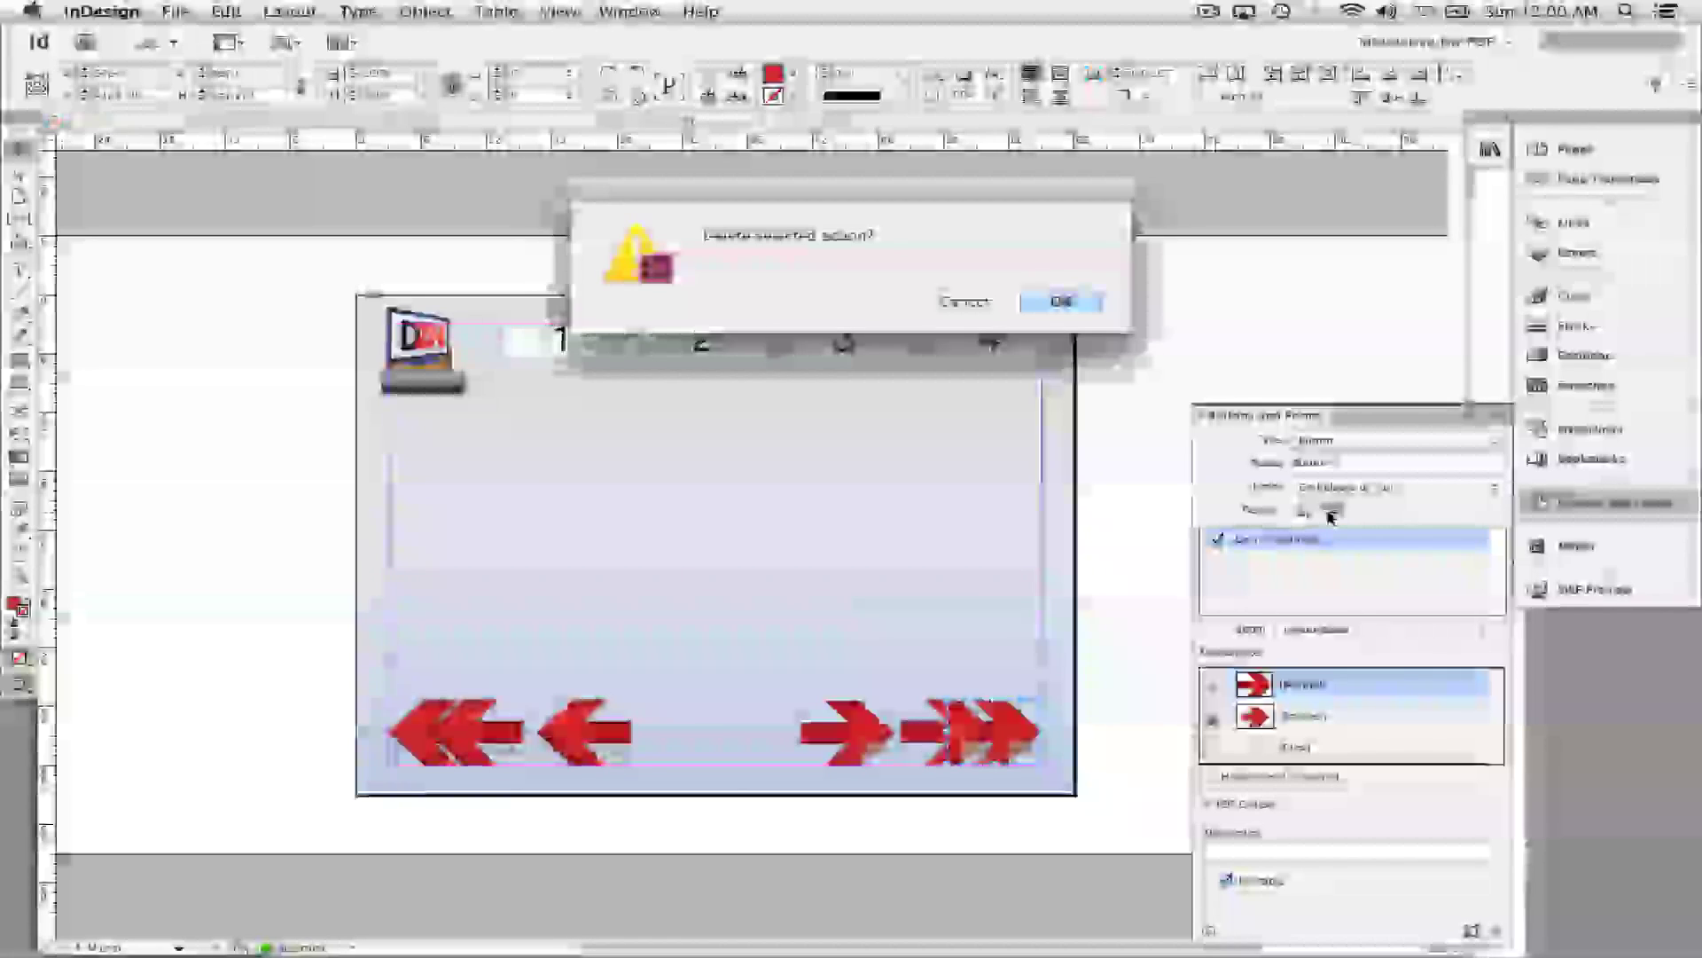
left_click(1063, 302)
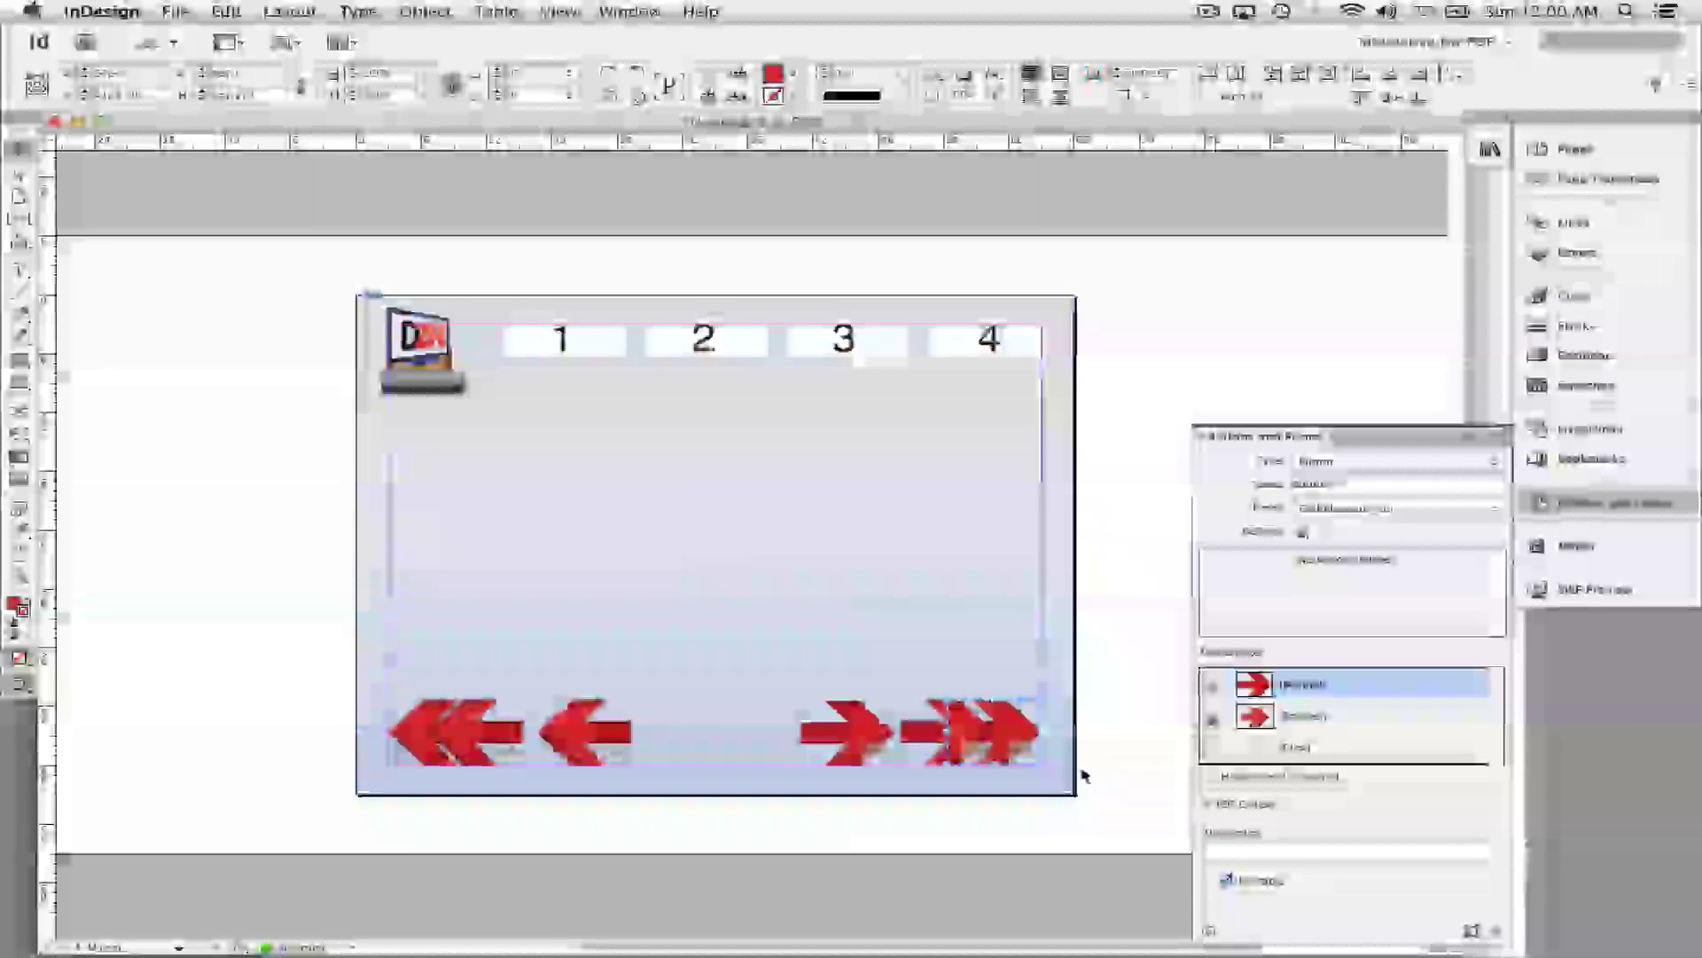
left_click(1304, 532)
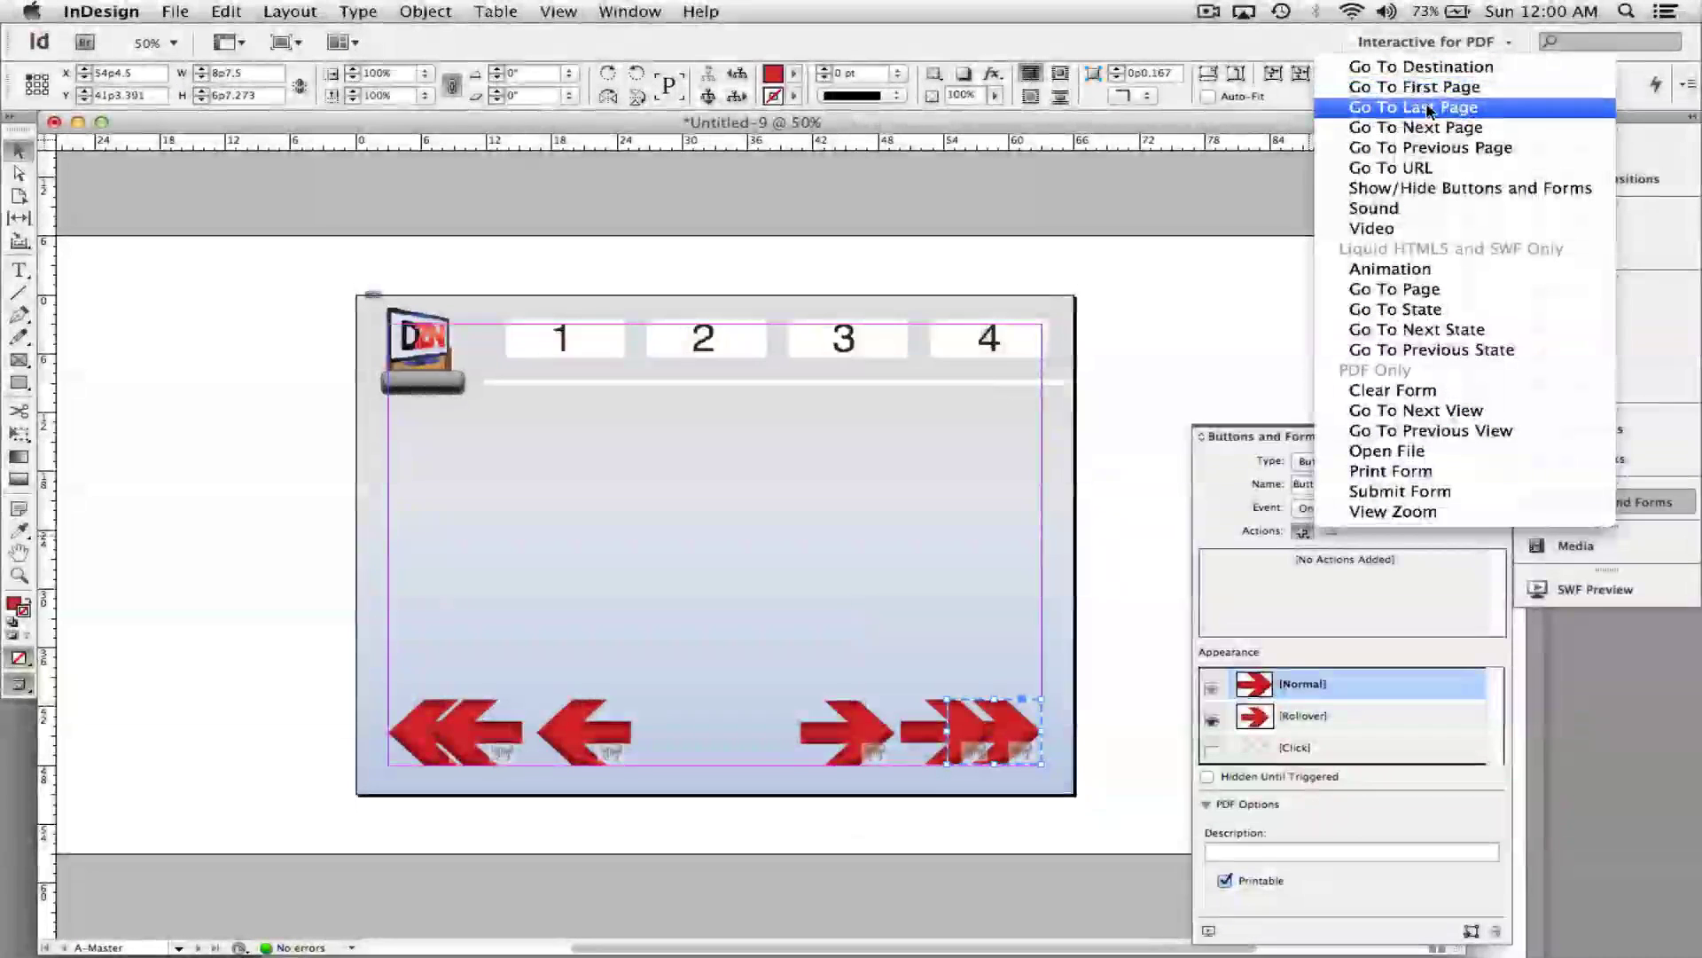
left_click(1430, 107)
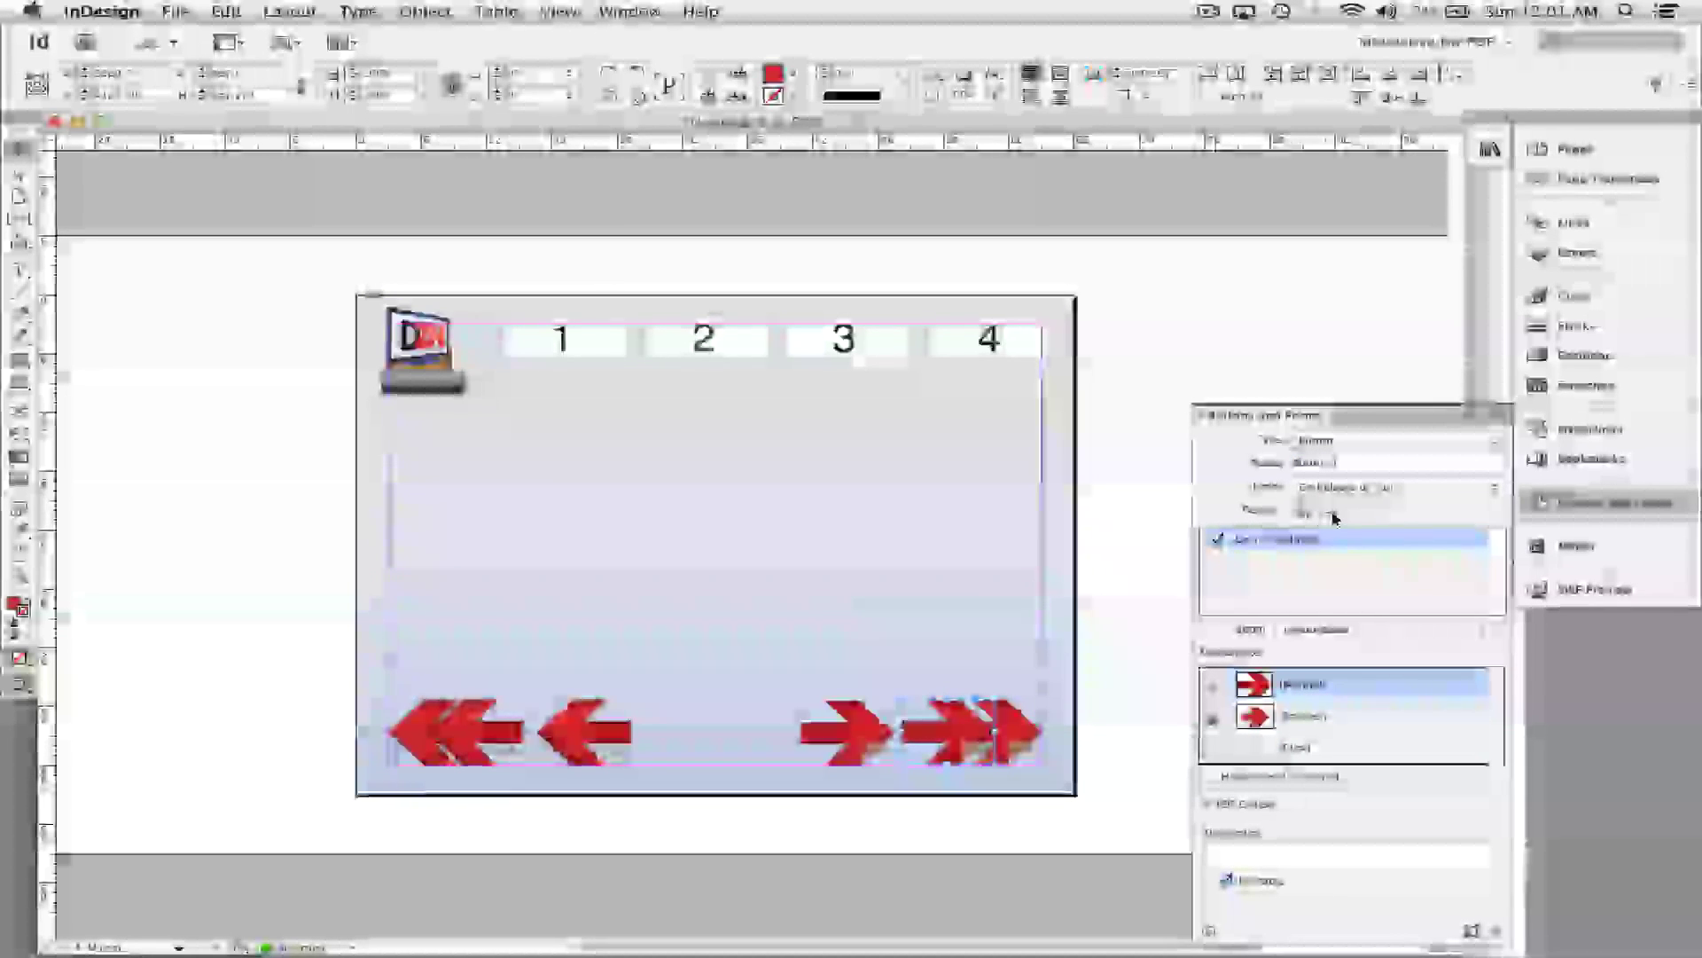
Replace the Go To Next Page action on the inner arrow of the overlapping right-pointing pair with Go To First Page.
left_click(1335, 517)
left_click(1063, 297)
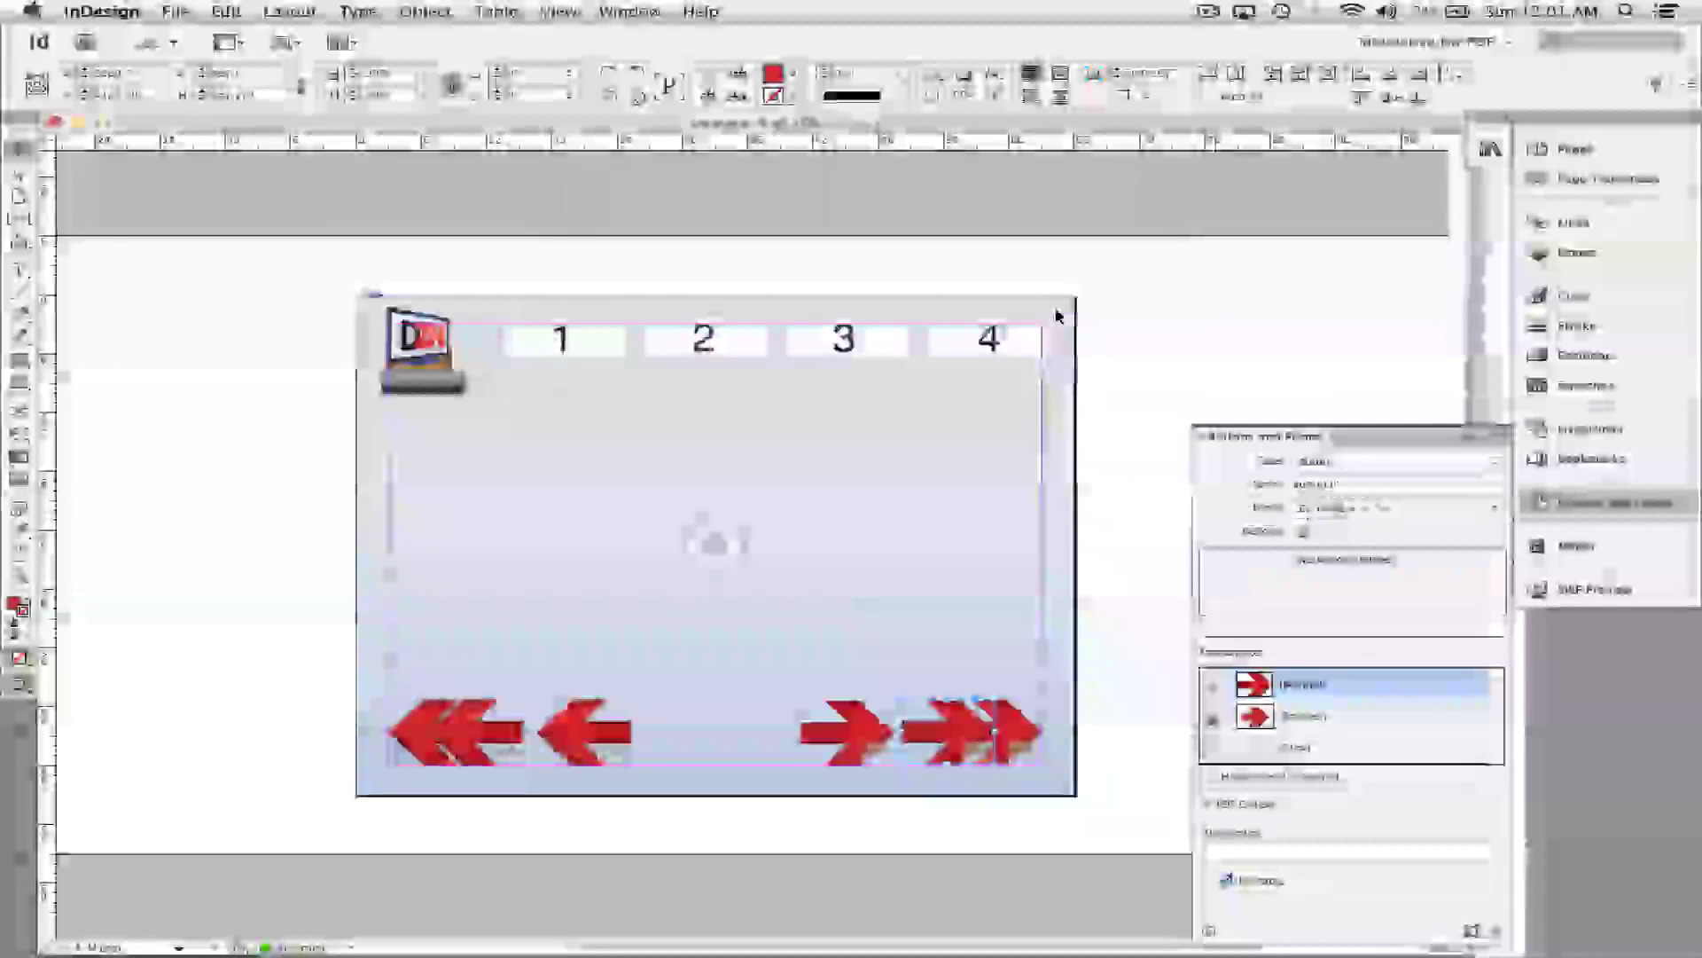
left_click(1303, 533)
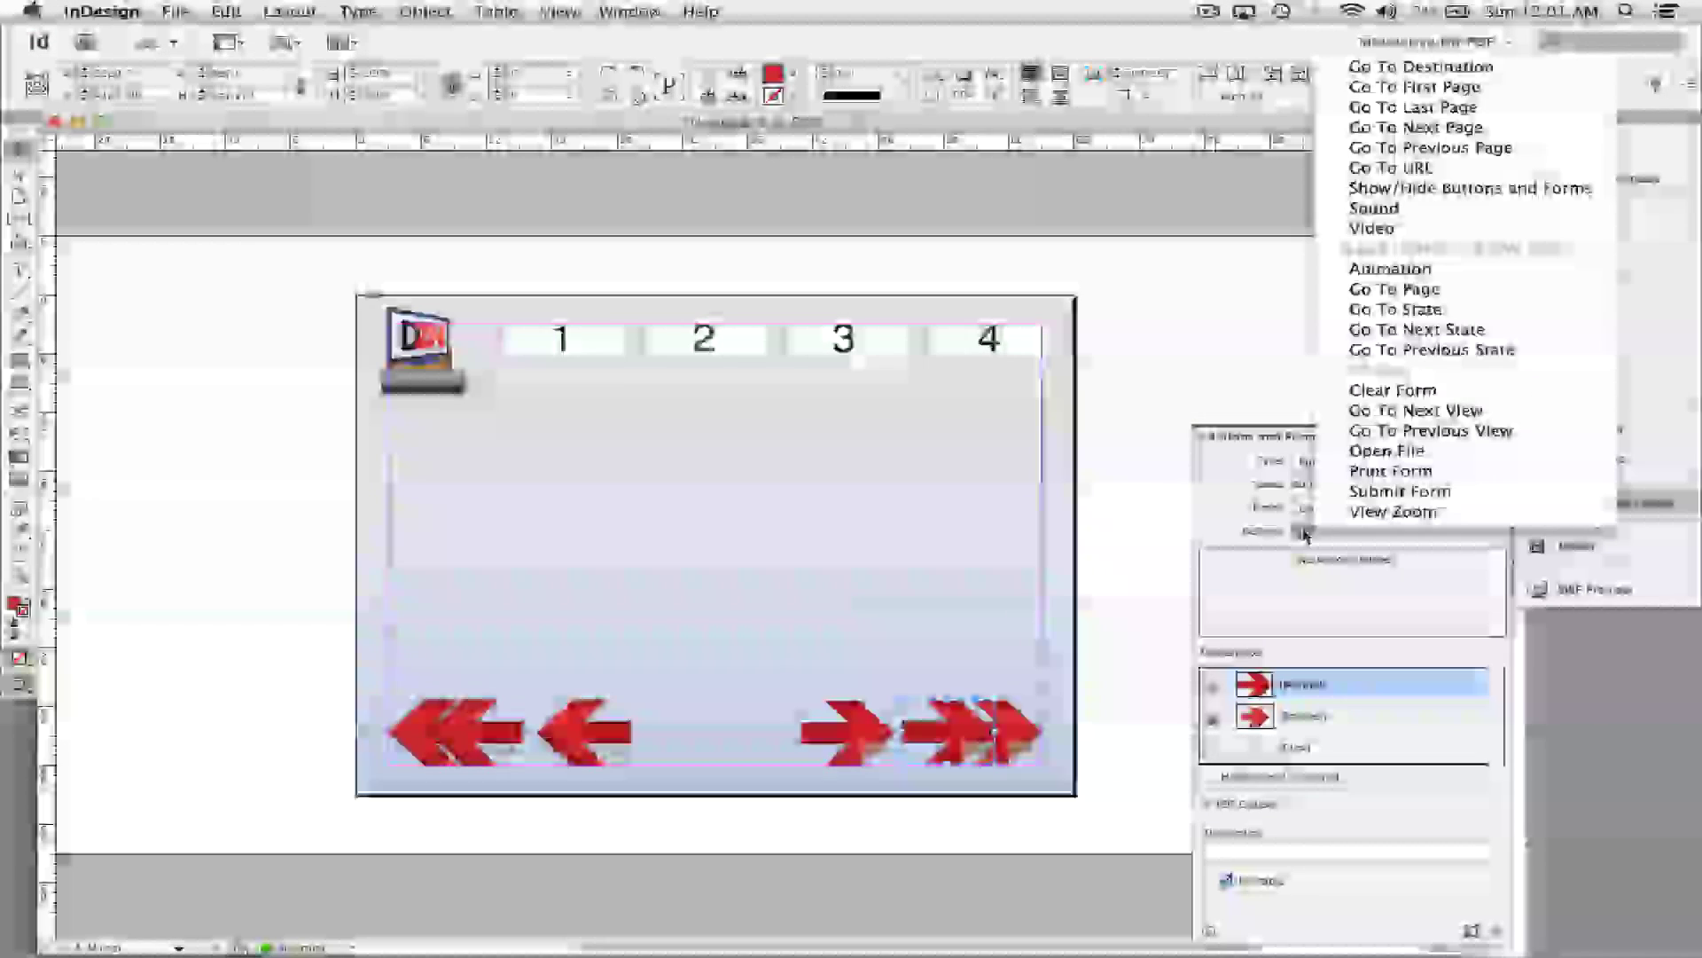
left_click(1386, 89)
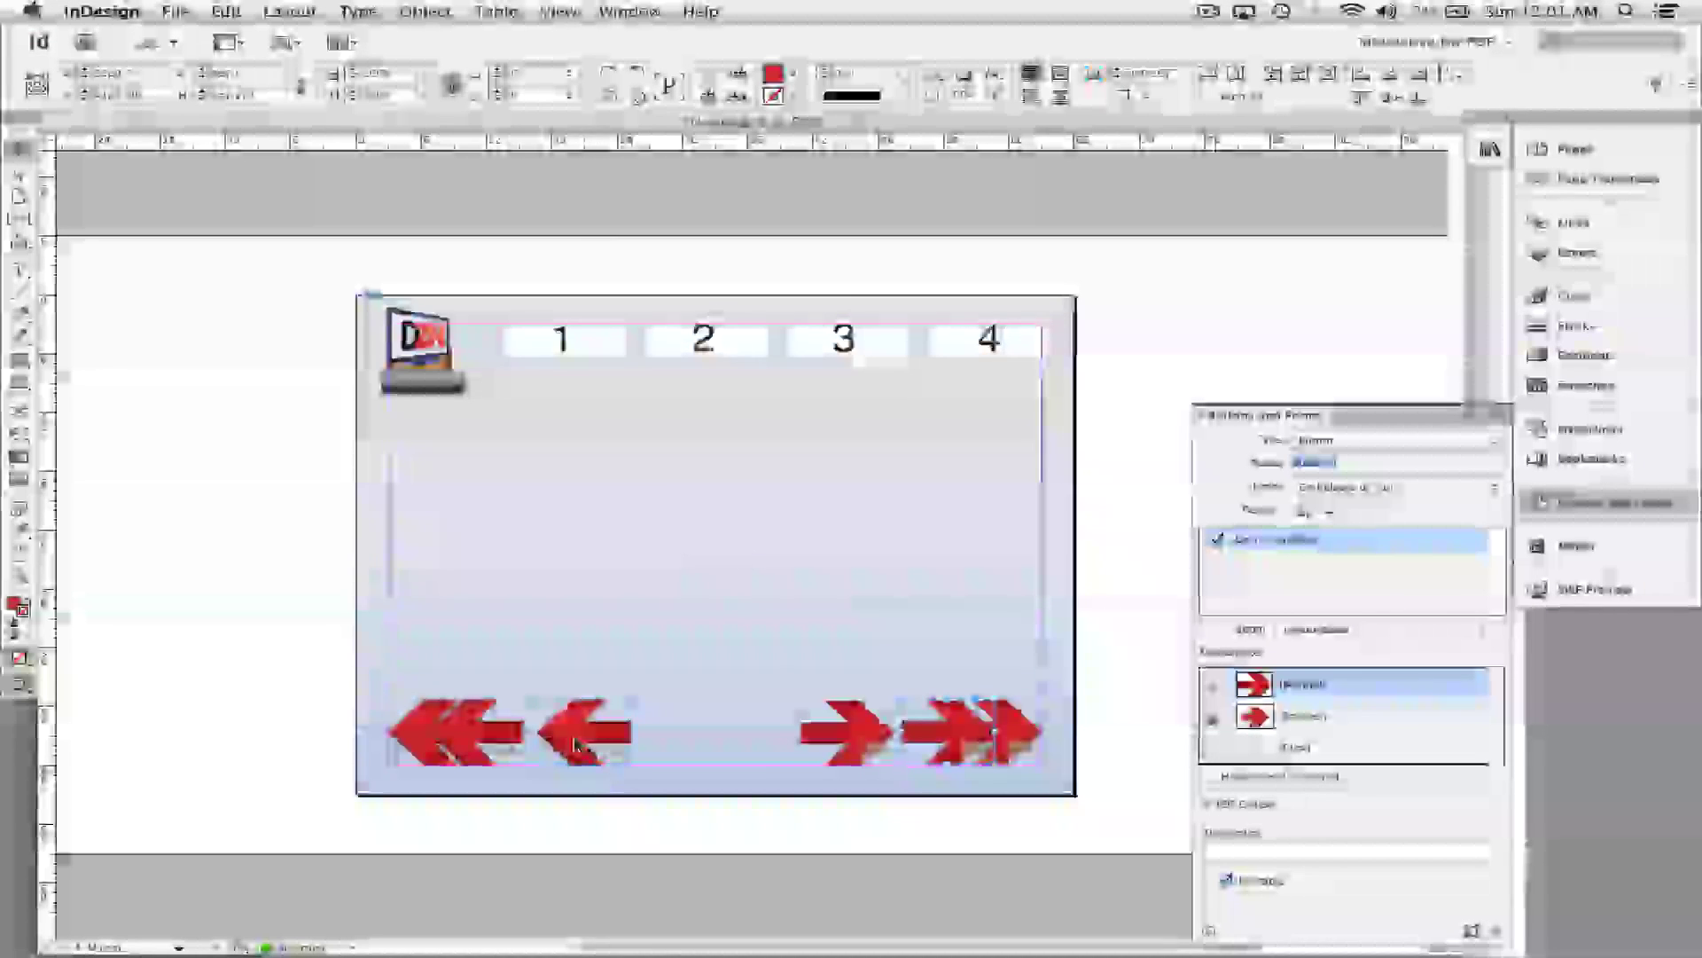
Add a Go To First Page action to the inner arrow of the overlapping left-pointing pair.
left_click(703, 536)
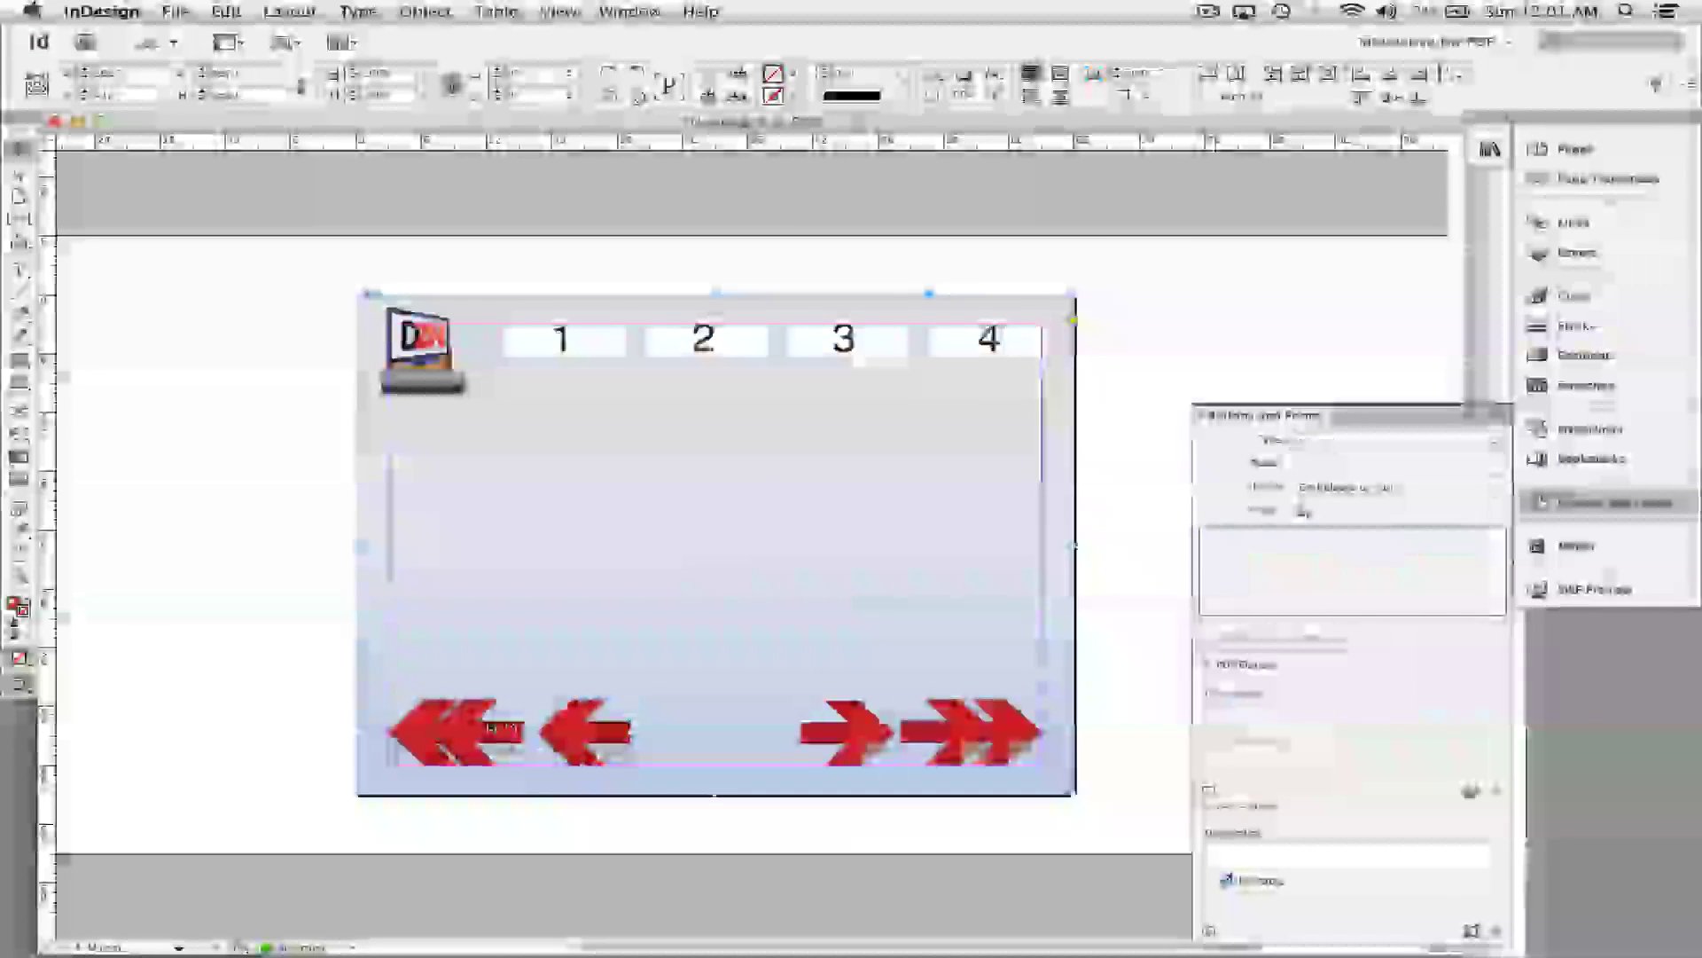
left_click(461, 731)
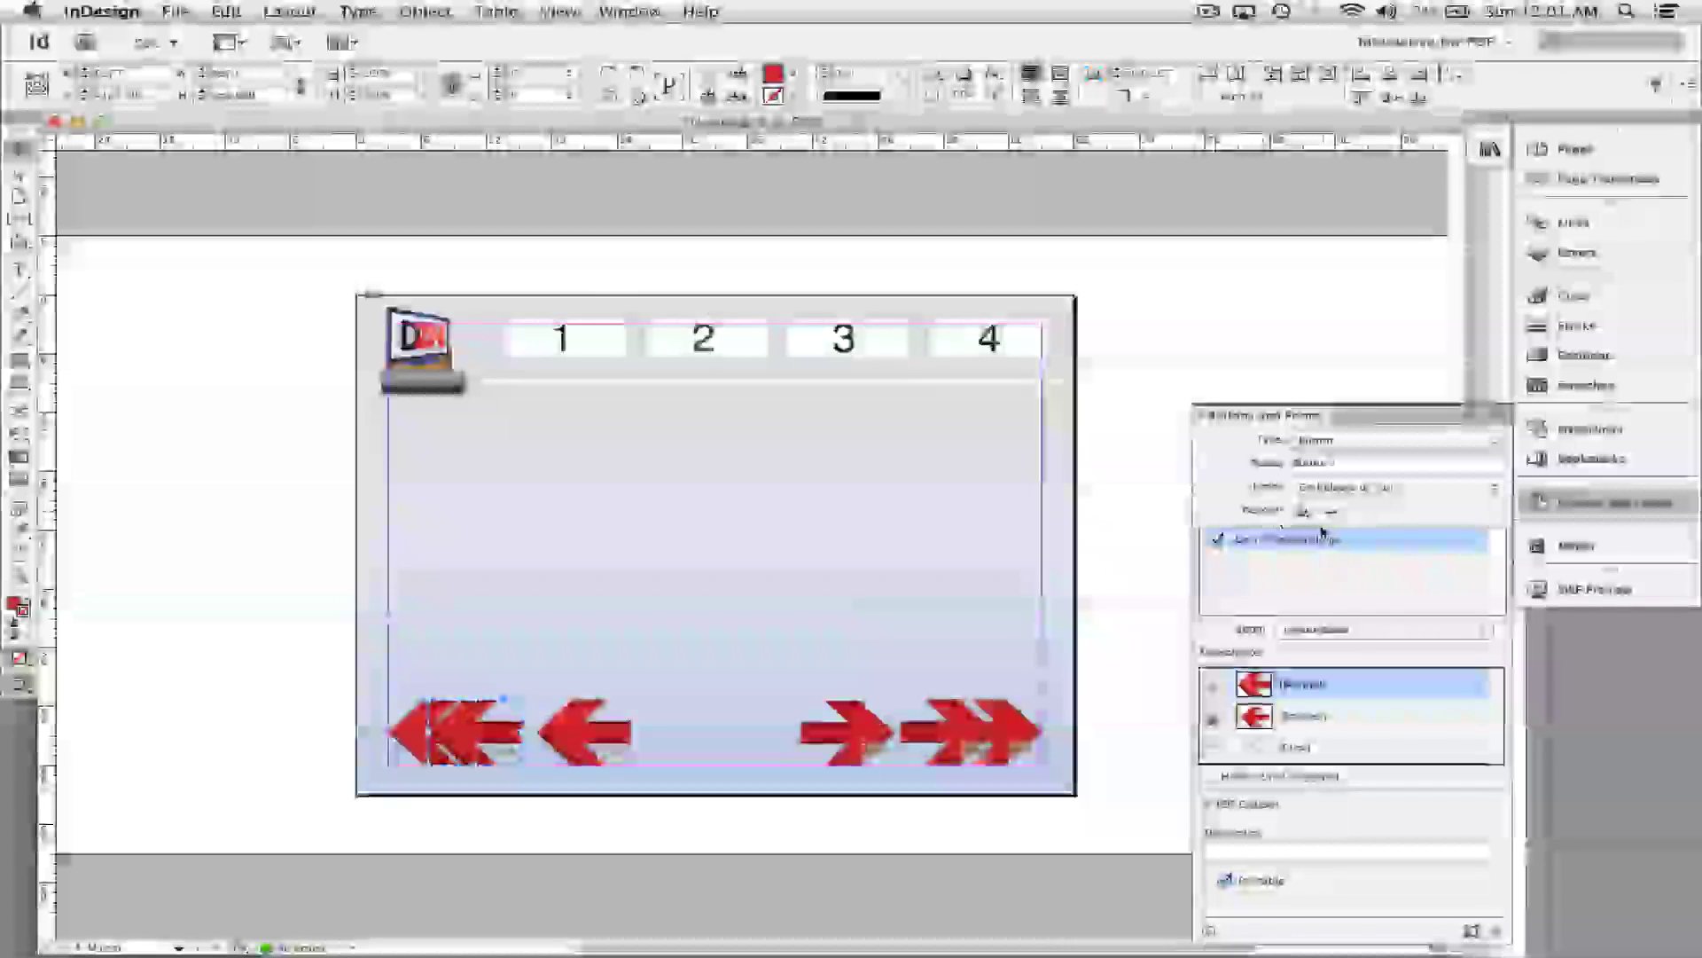
left_click(1304, 511)
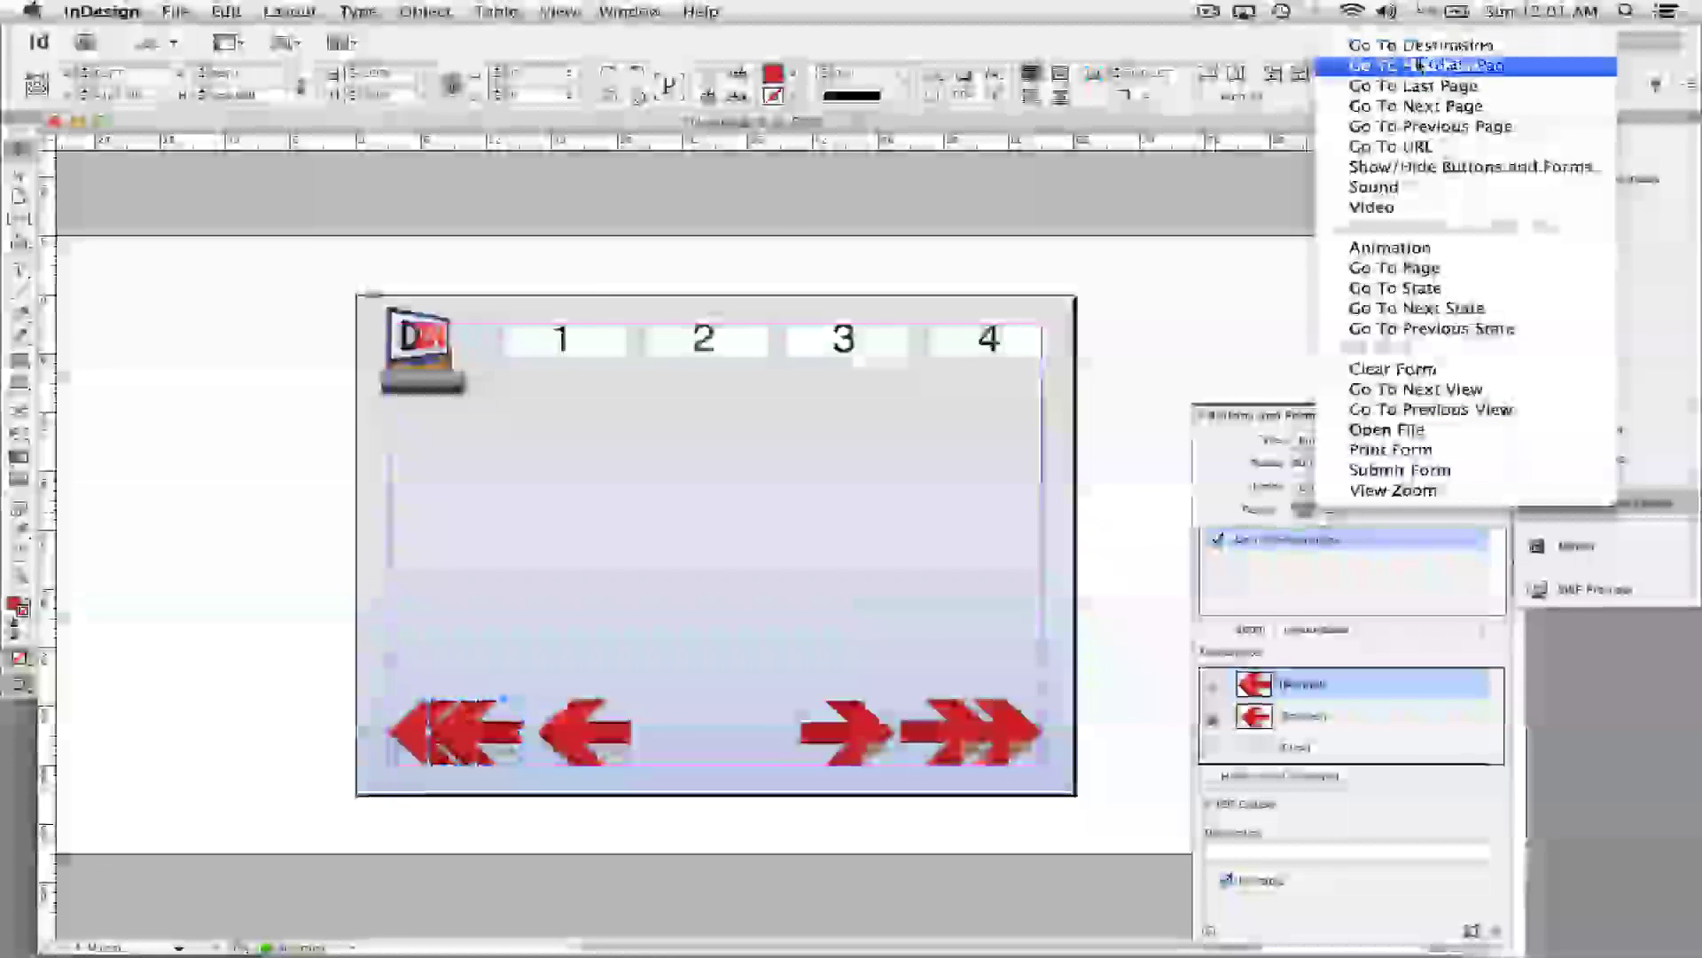
left_click(1418, 65)
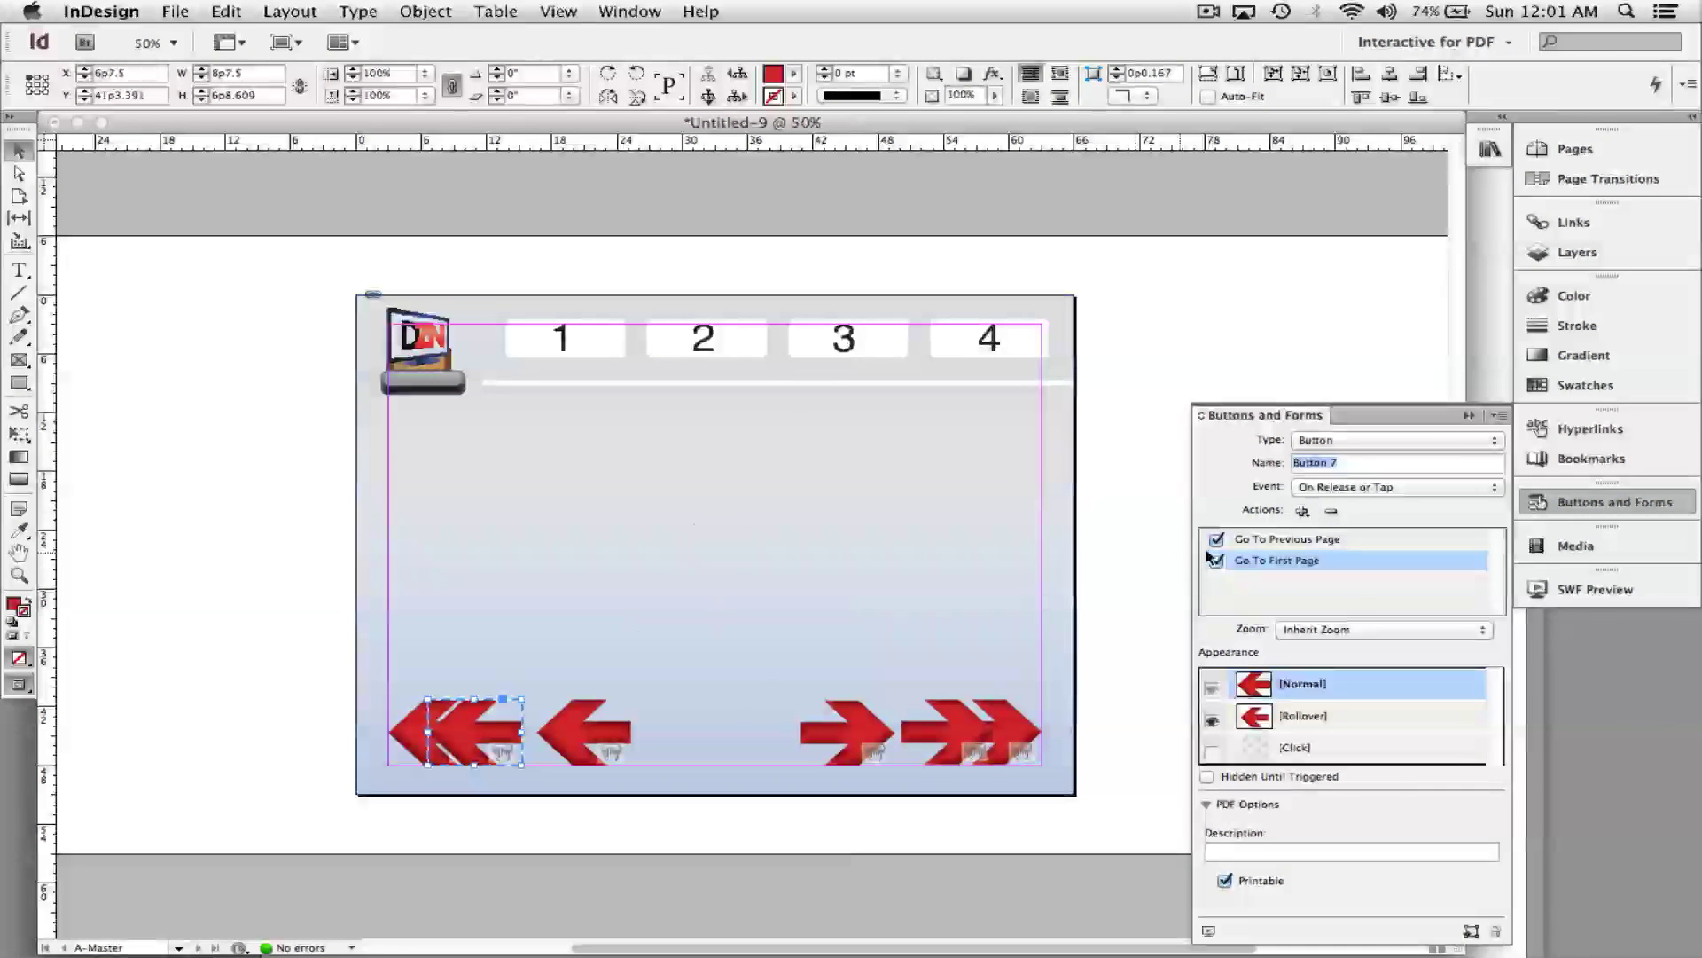
Delete the Go To Previous Page action from the inner arrow of the overlapping left-pointing pair.
left_click(1273, 541)
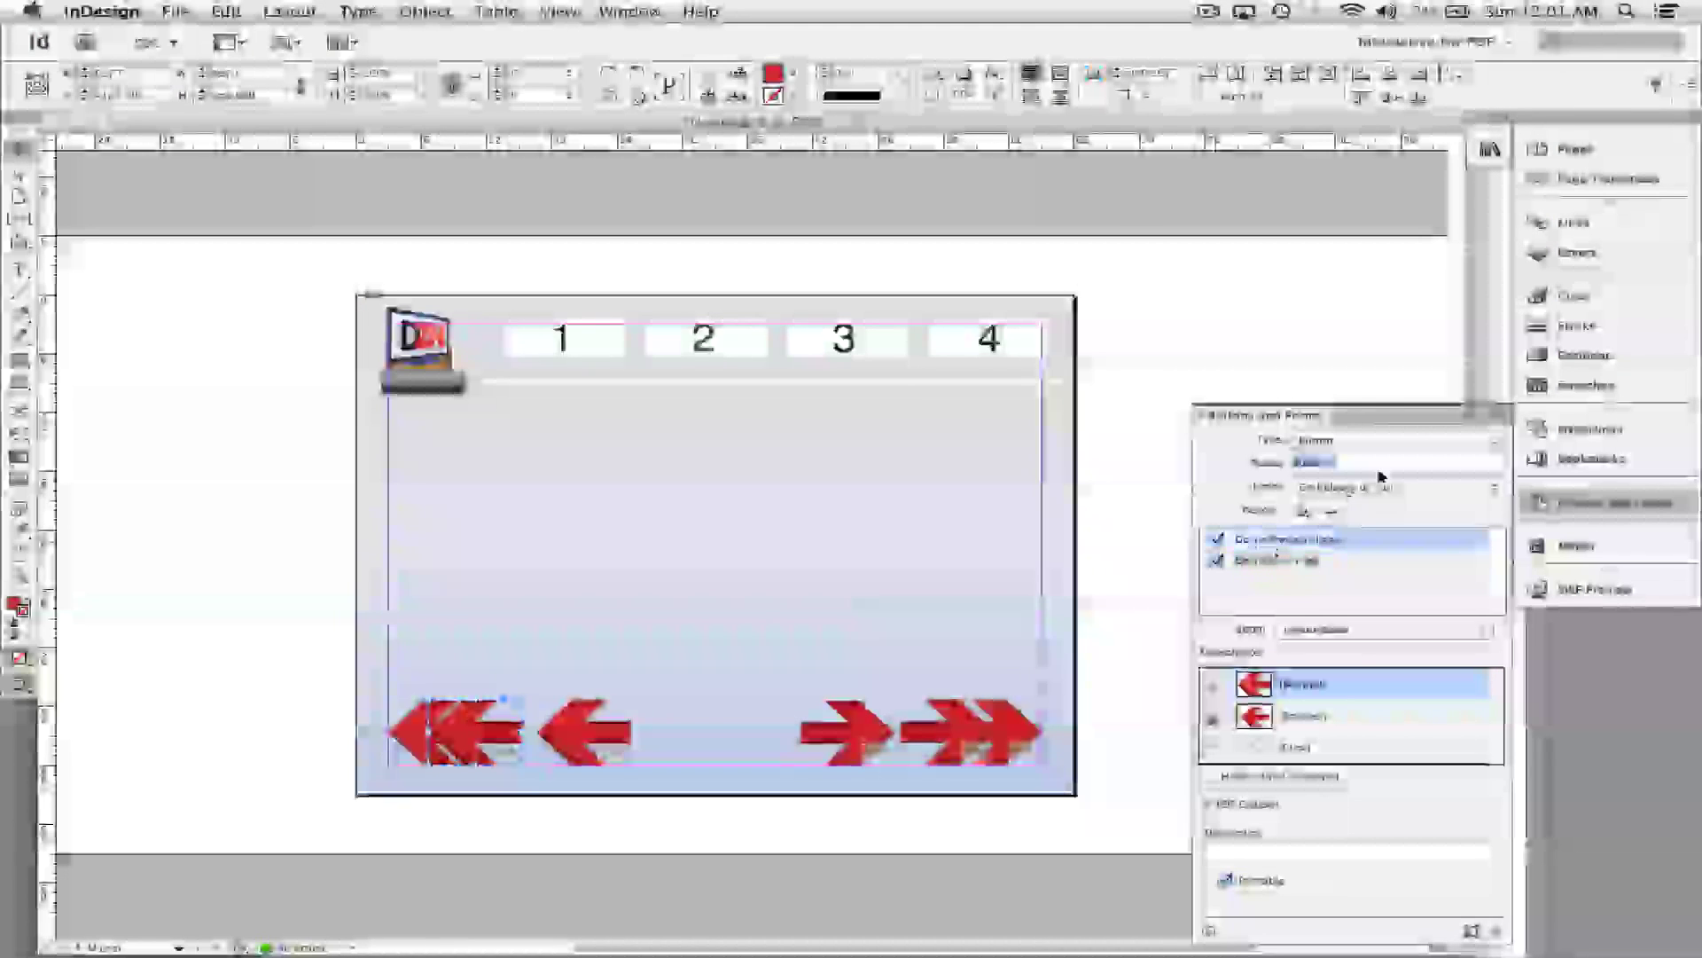
left_click(1332, 512)
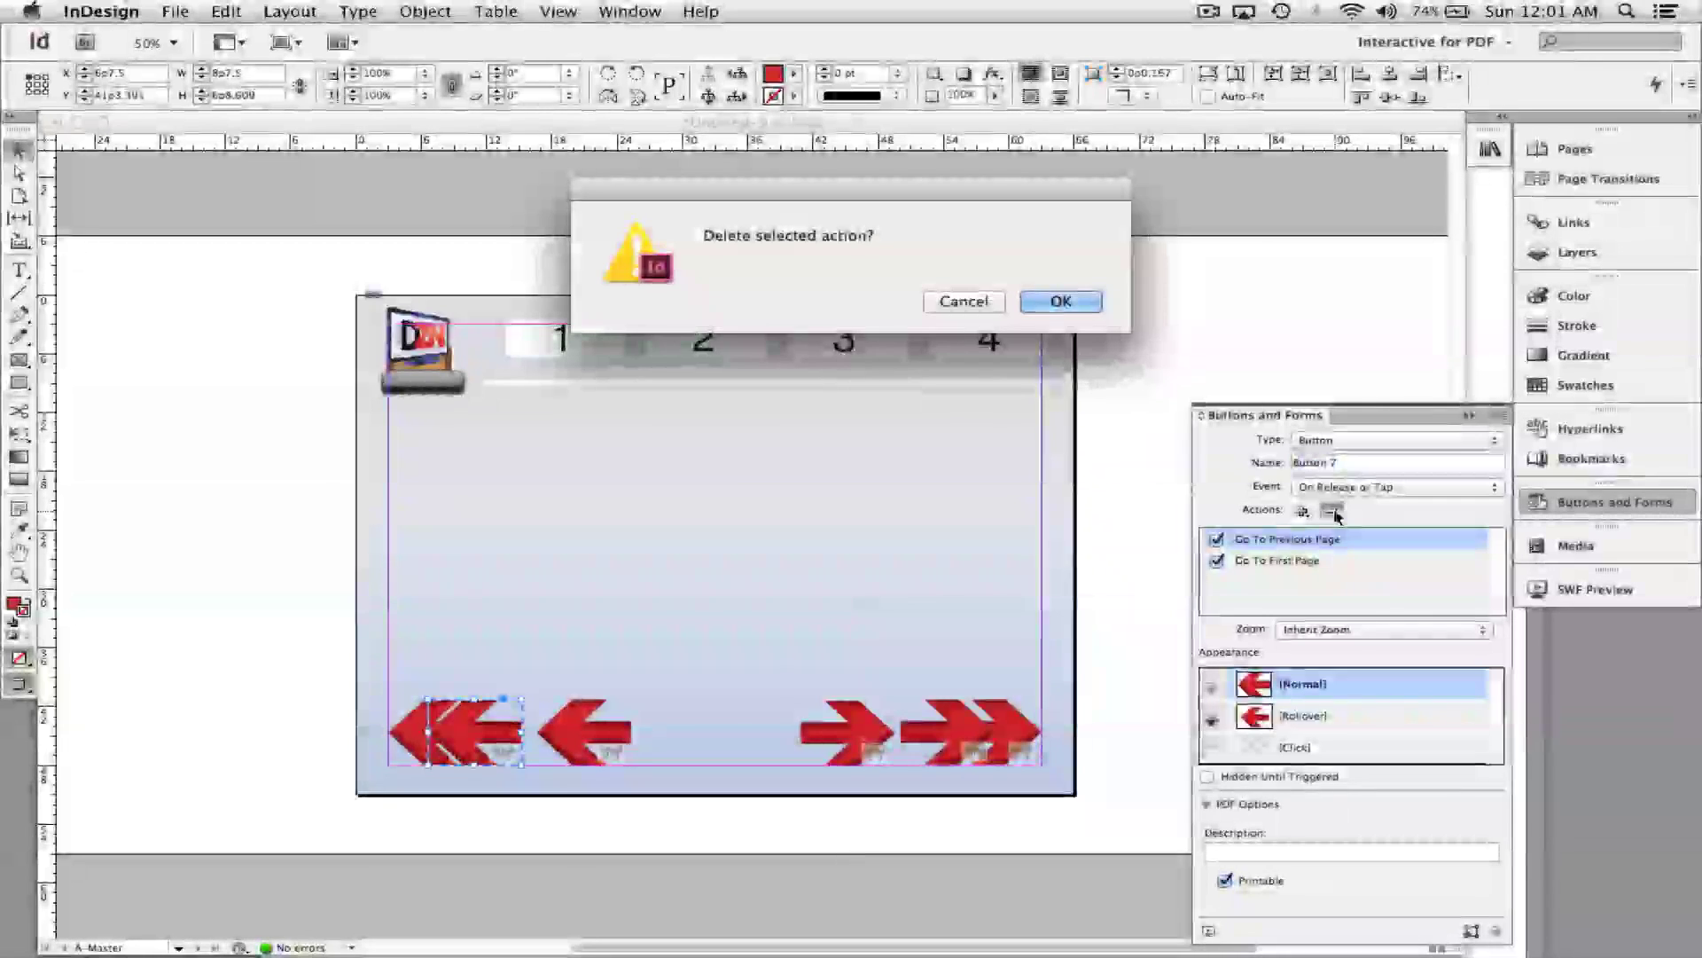
left_click(1069, 296)
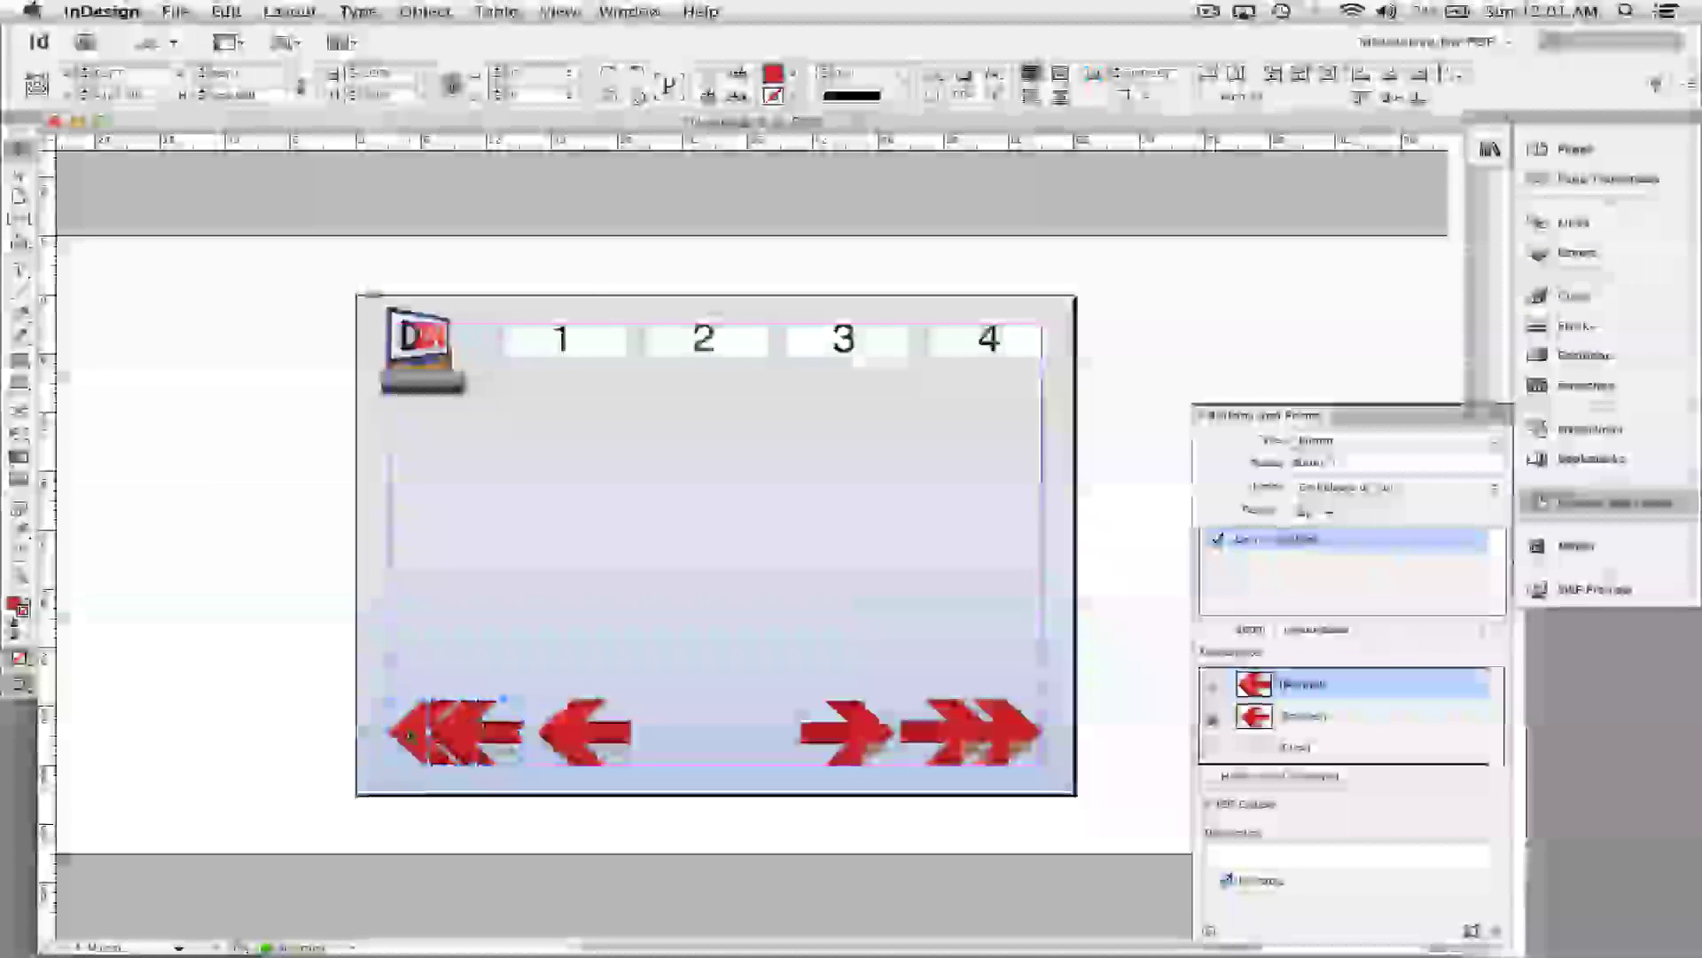
Replace the Go To Previous Page action on the outermost left-pointing arrow with Go To First Page, and deselect the arrow.
left_click(1302, 512)
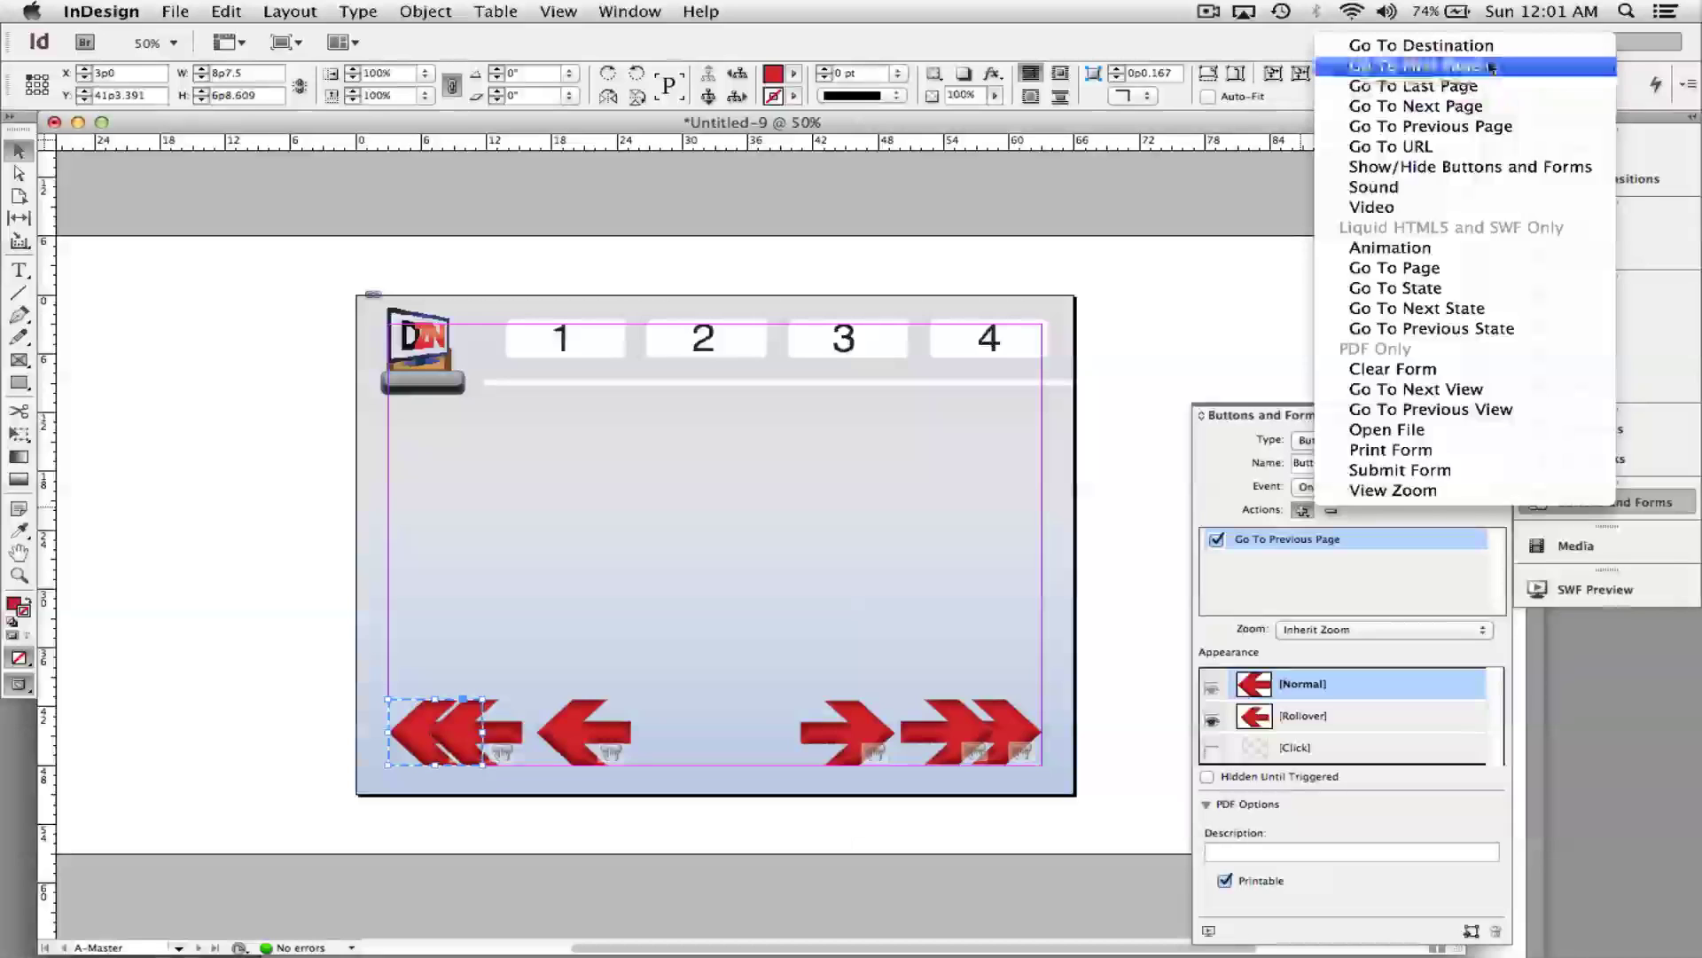
left_click(1490, 67)
left_click(1326, 539)
left_click(1332, 511)
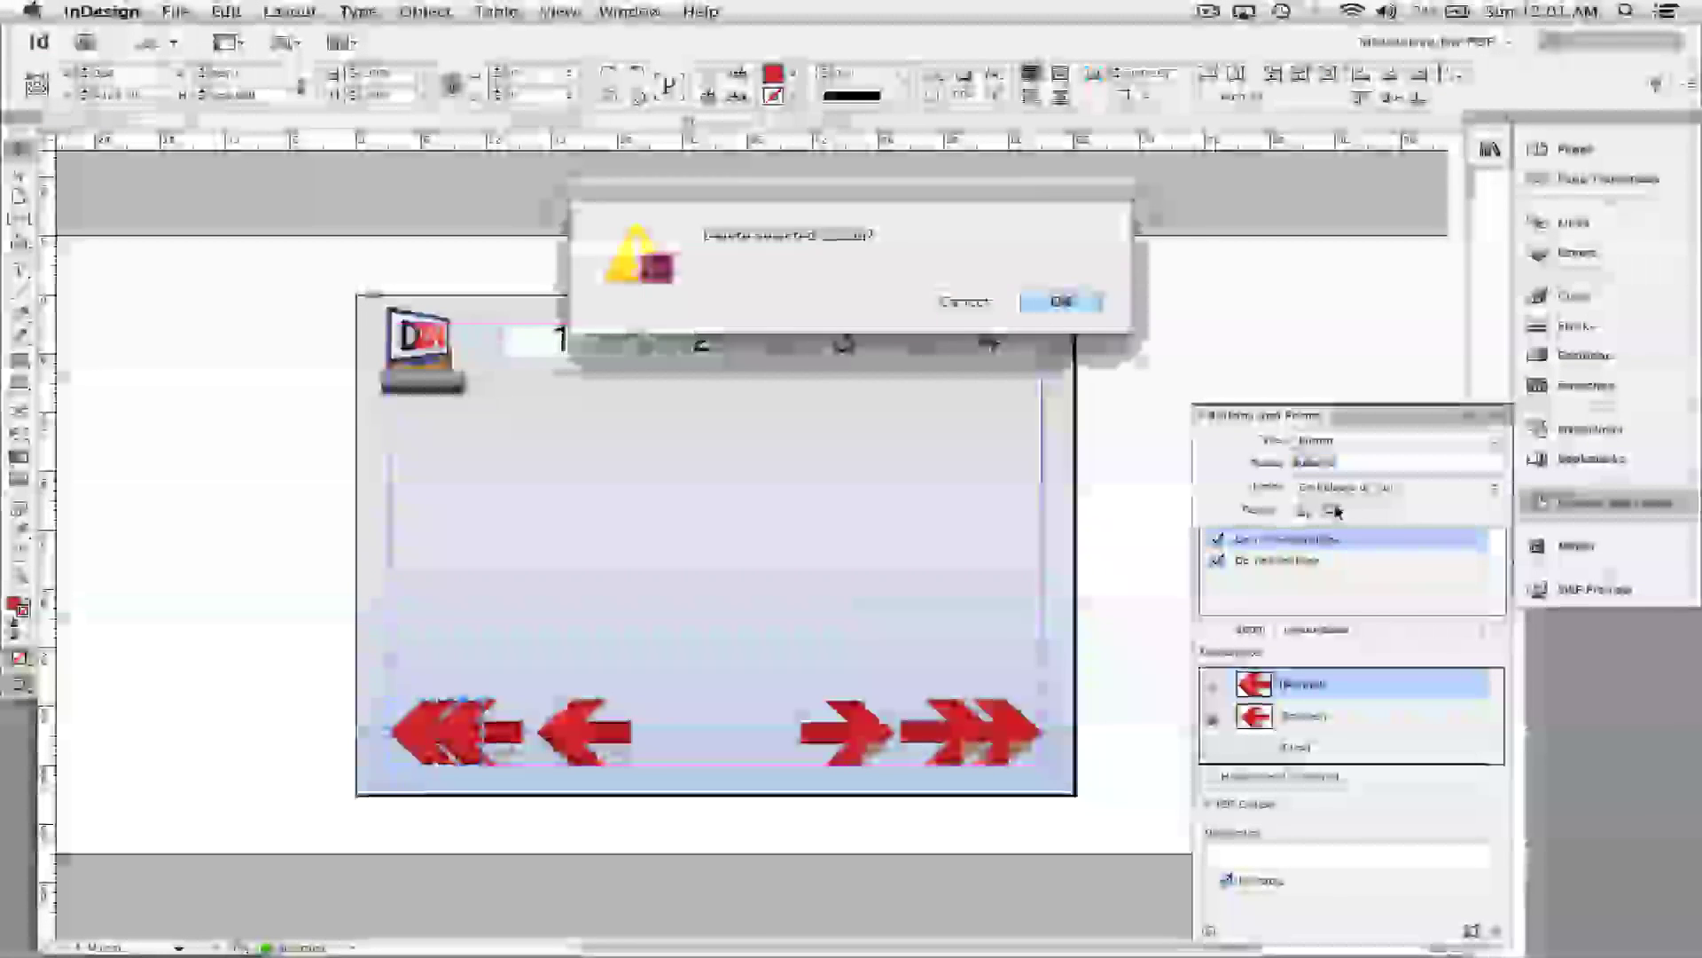
left_click(1098, 304)
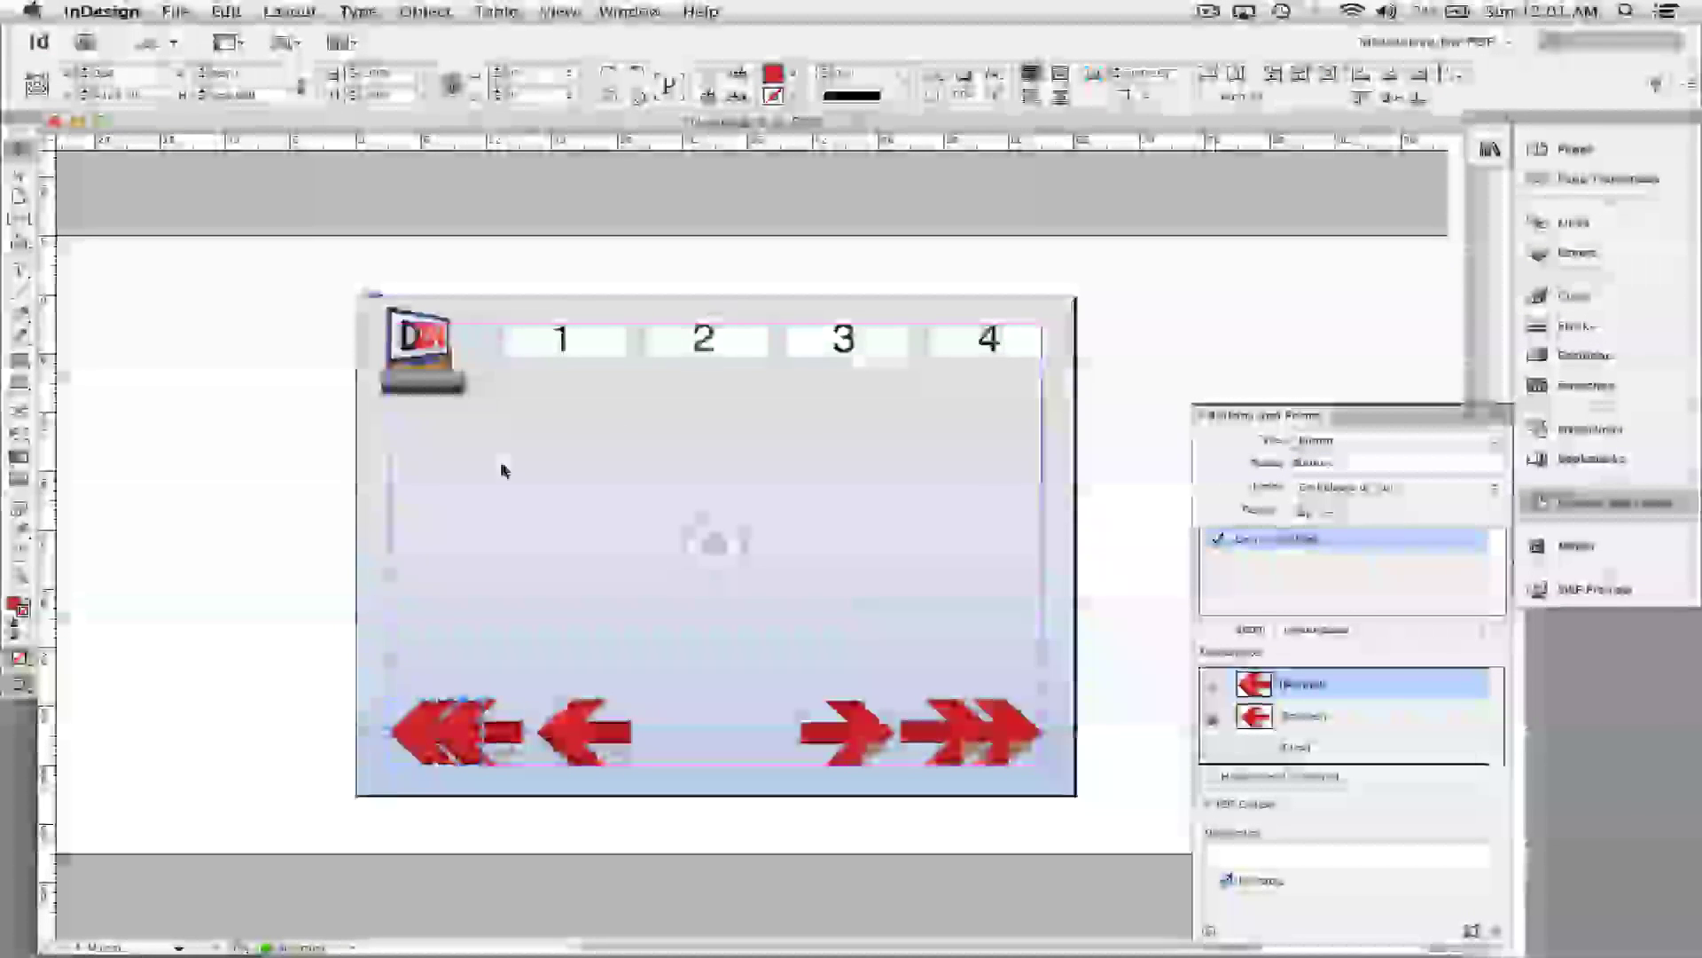
left_click(298, 513)
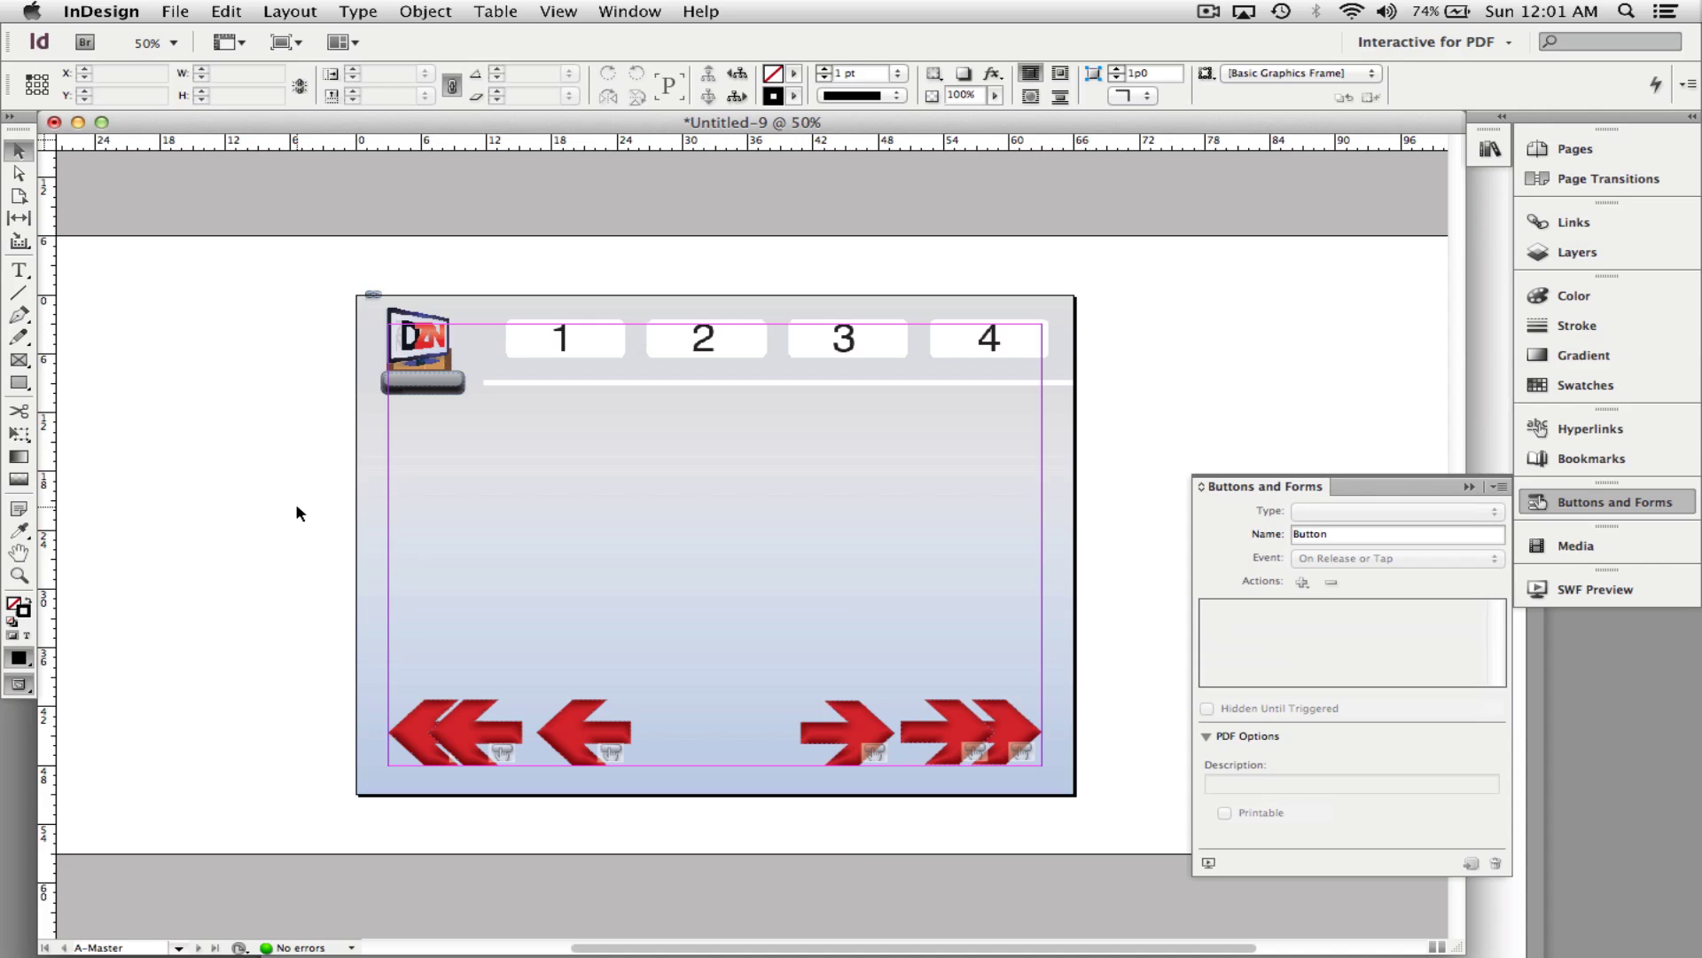
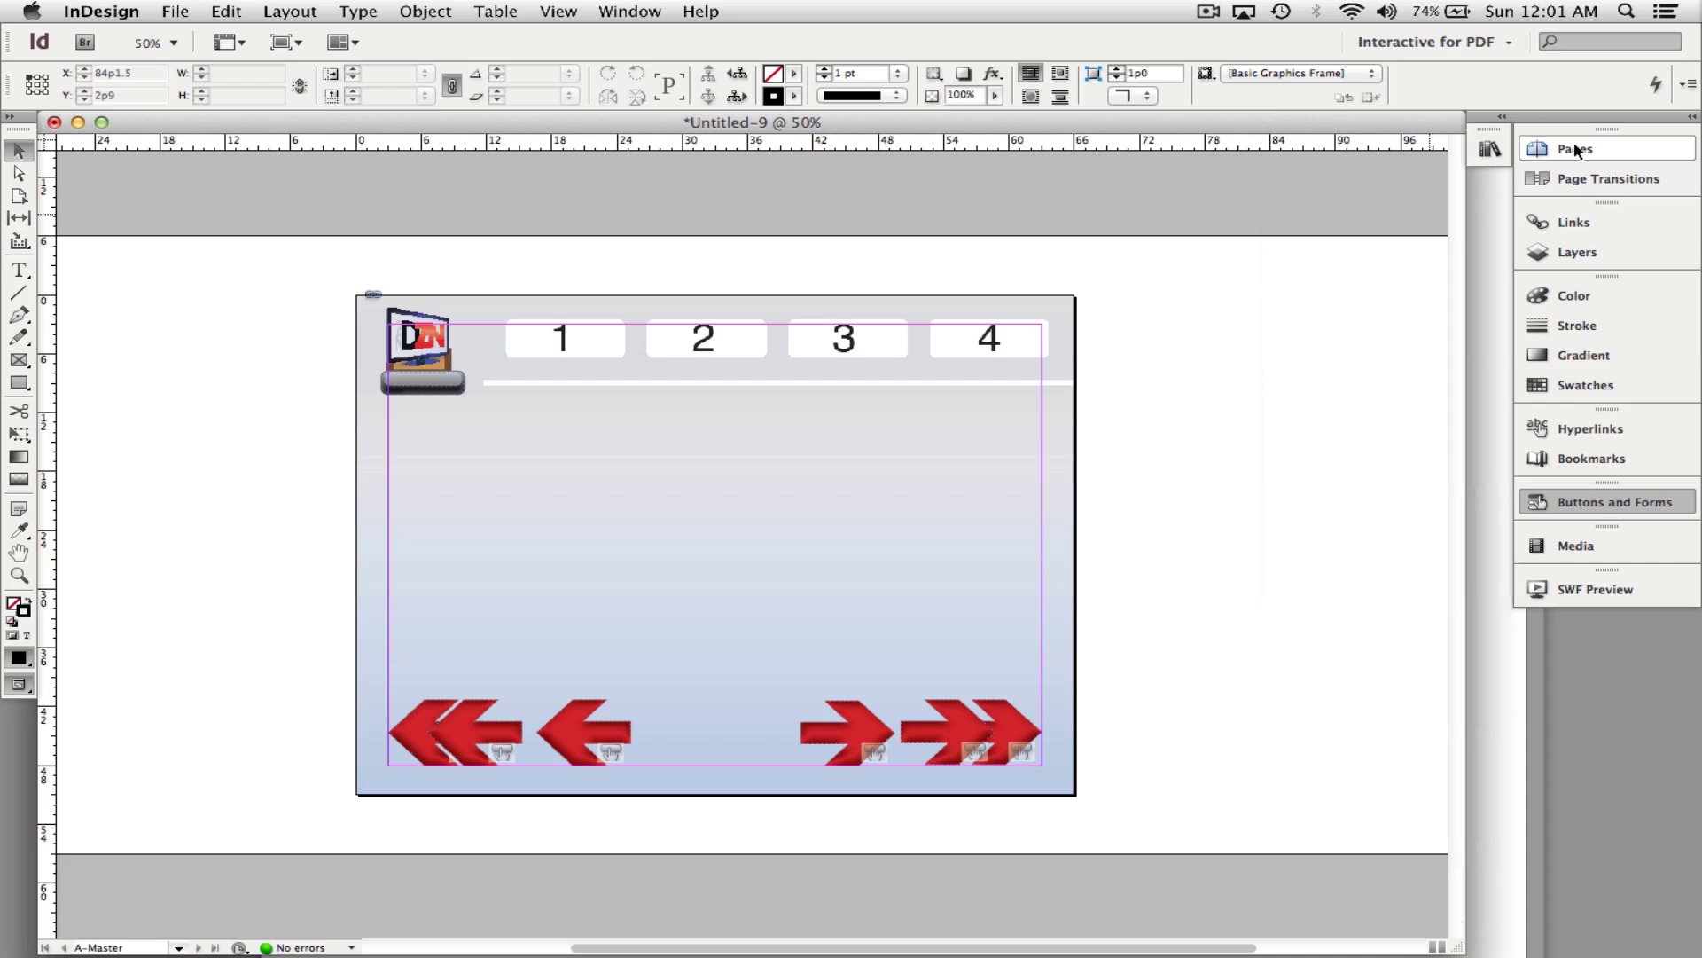
Open page 1 and look through the document pages to check the master artwork and large page numbers.
double_click(1322, 306)
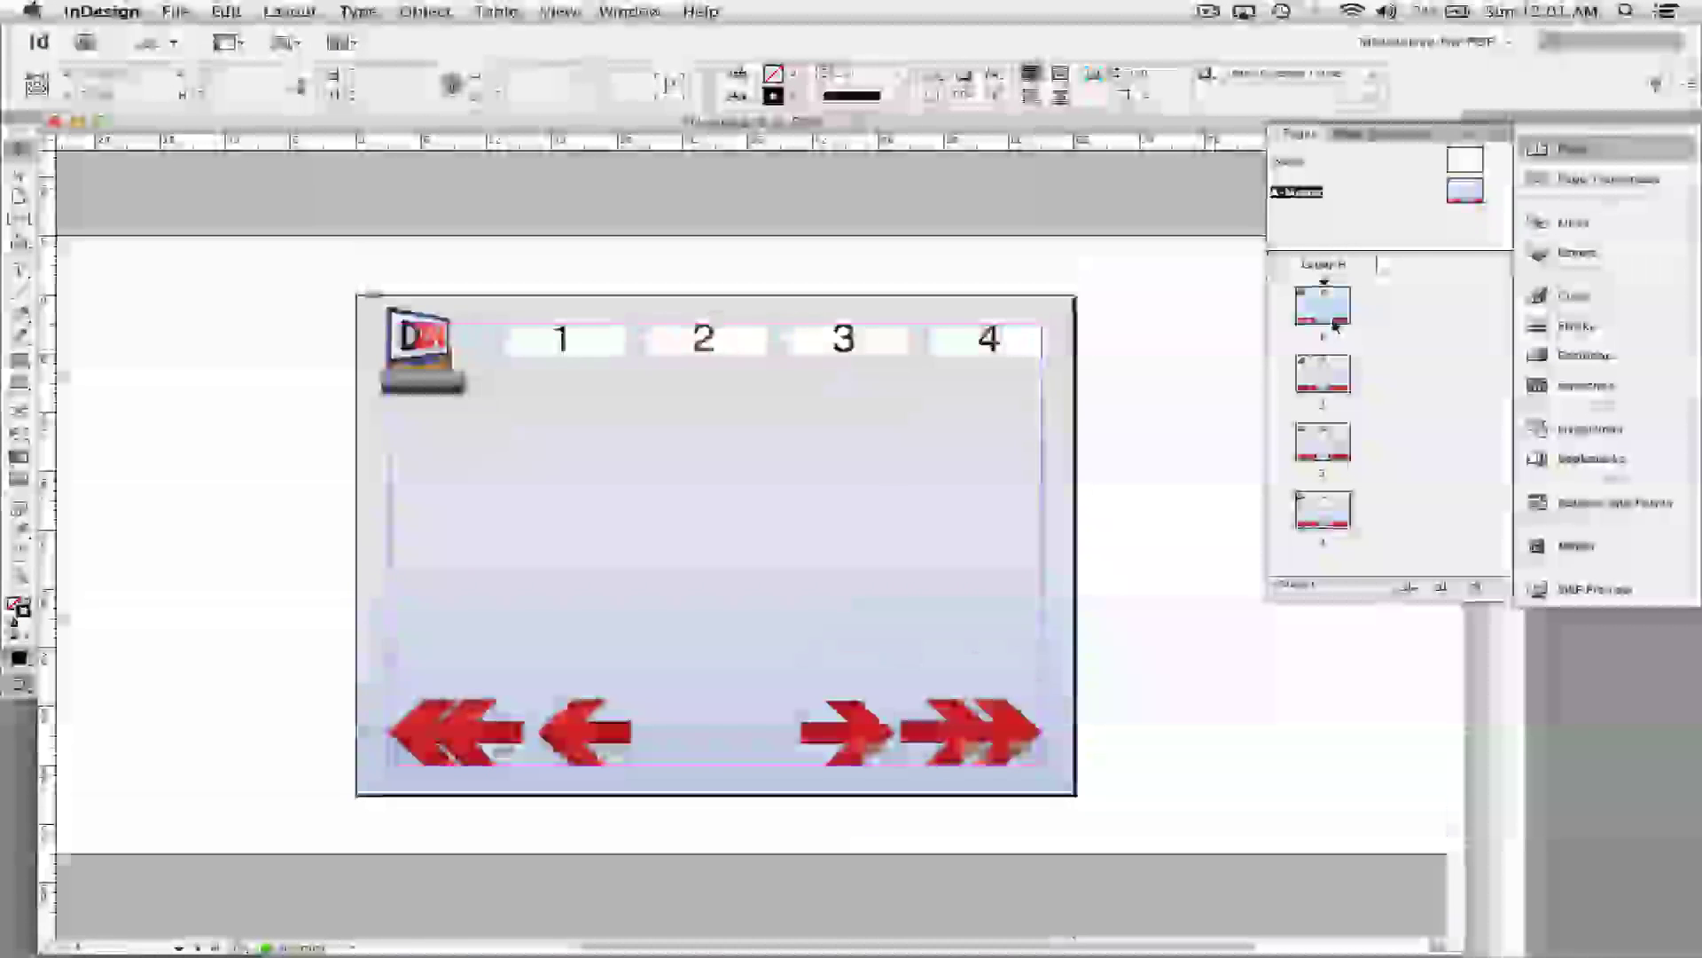
scroll(965, 580, "down", 6)
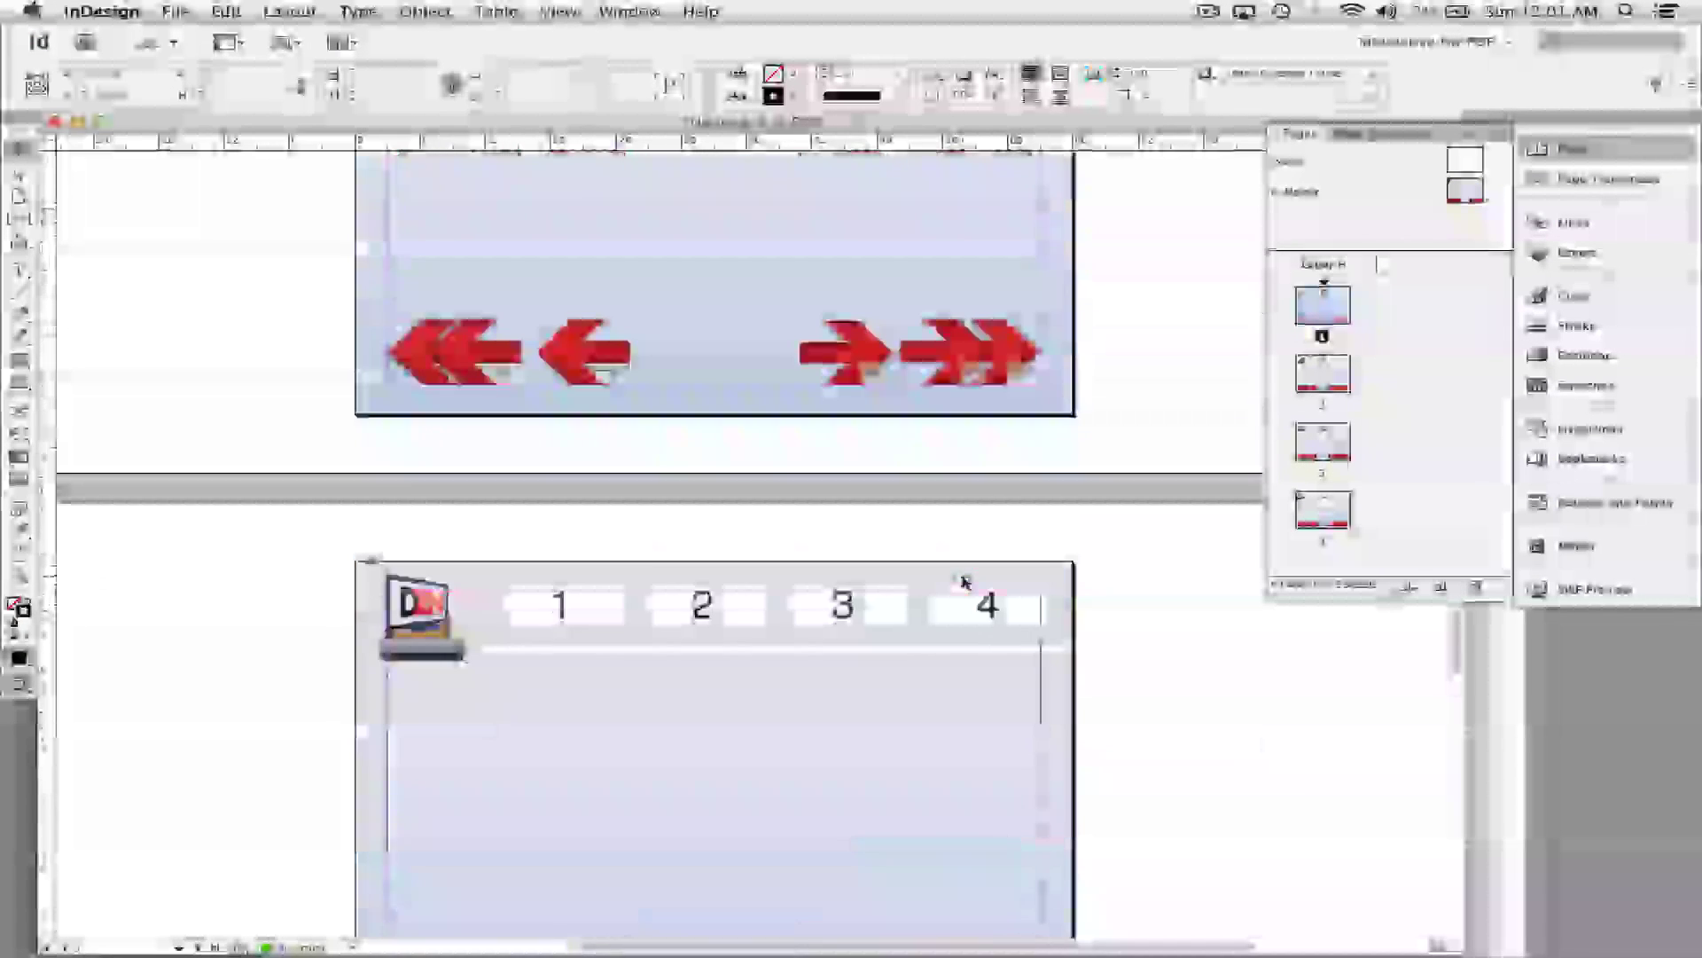
scroll(965, 581, "up", 6)
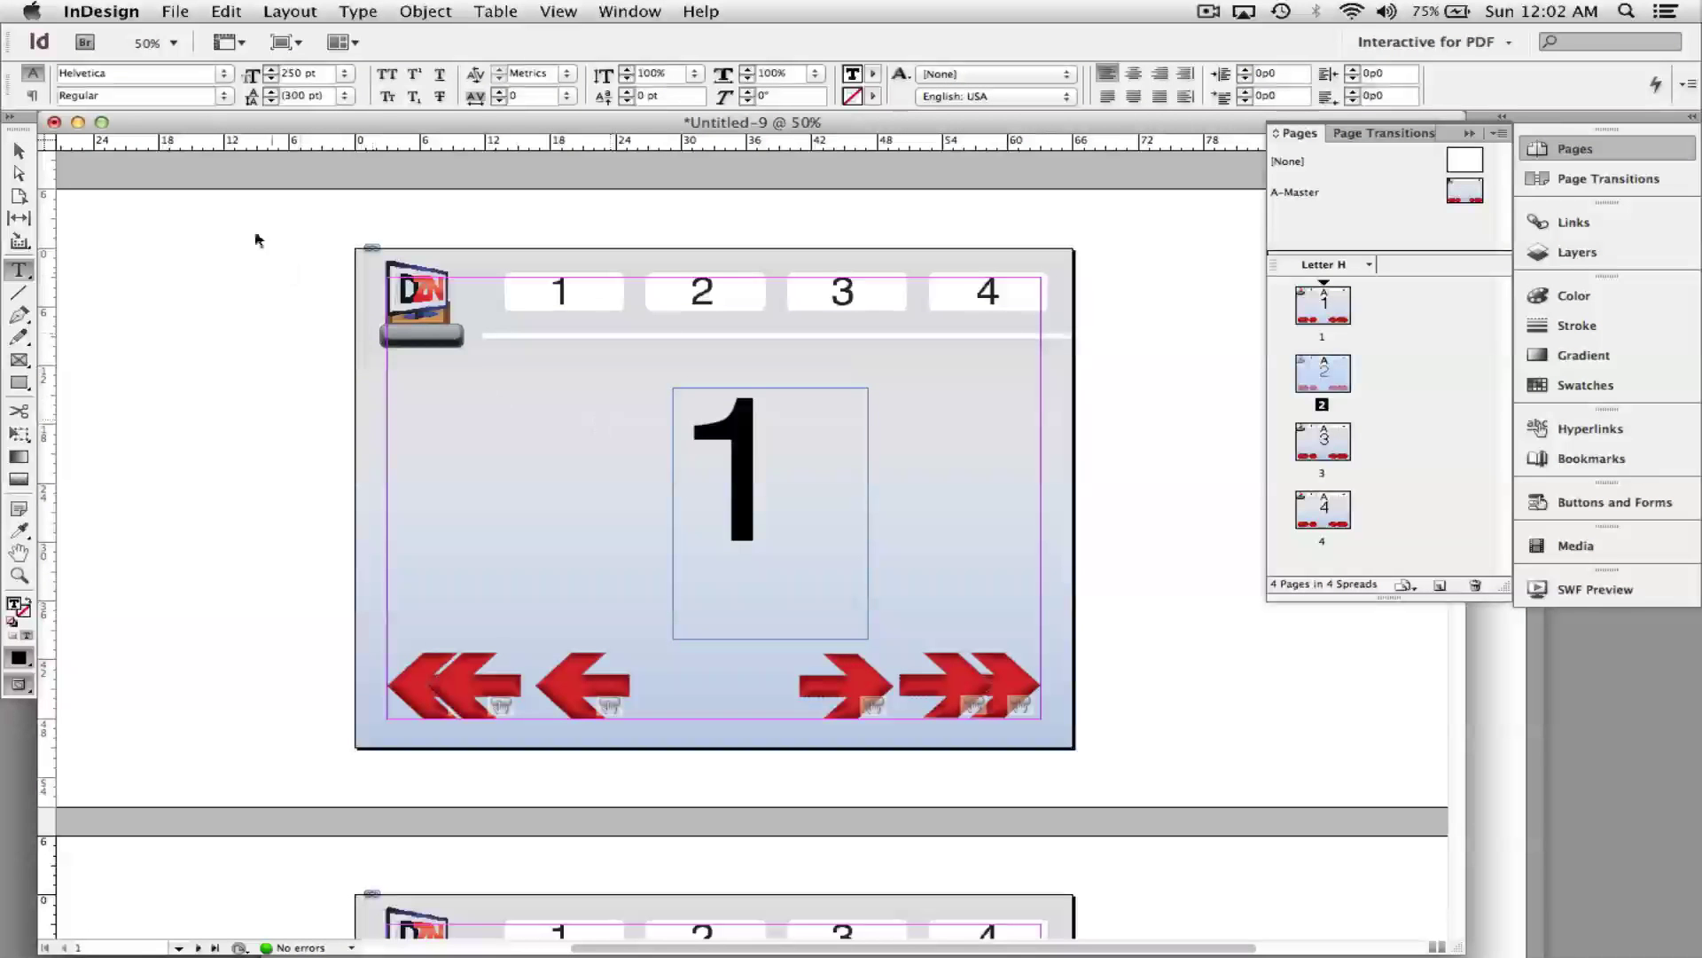
left_click(17, 155)
scroll(347, 452, "down", 15)
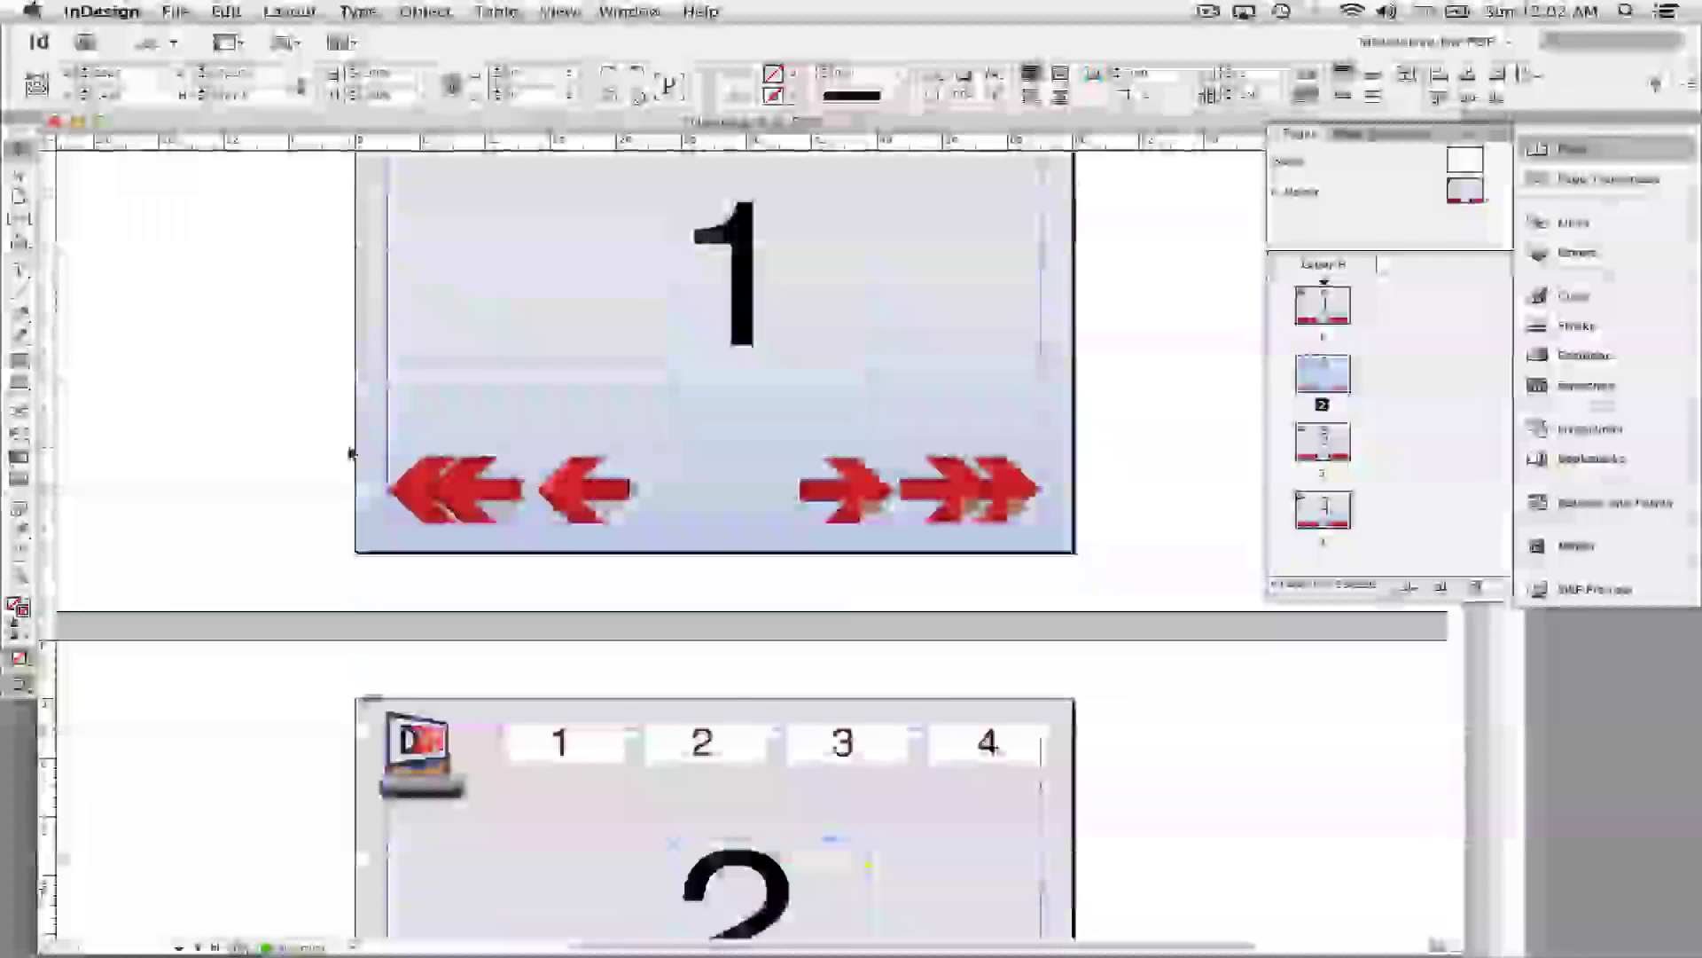
scroll(348, 452, "up", 15)
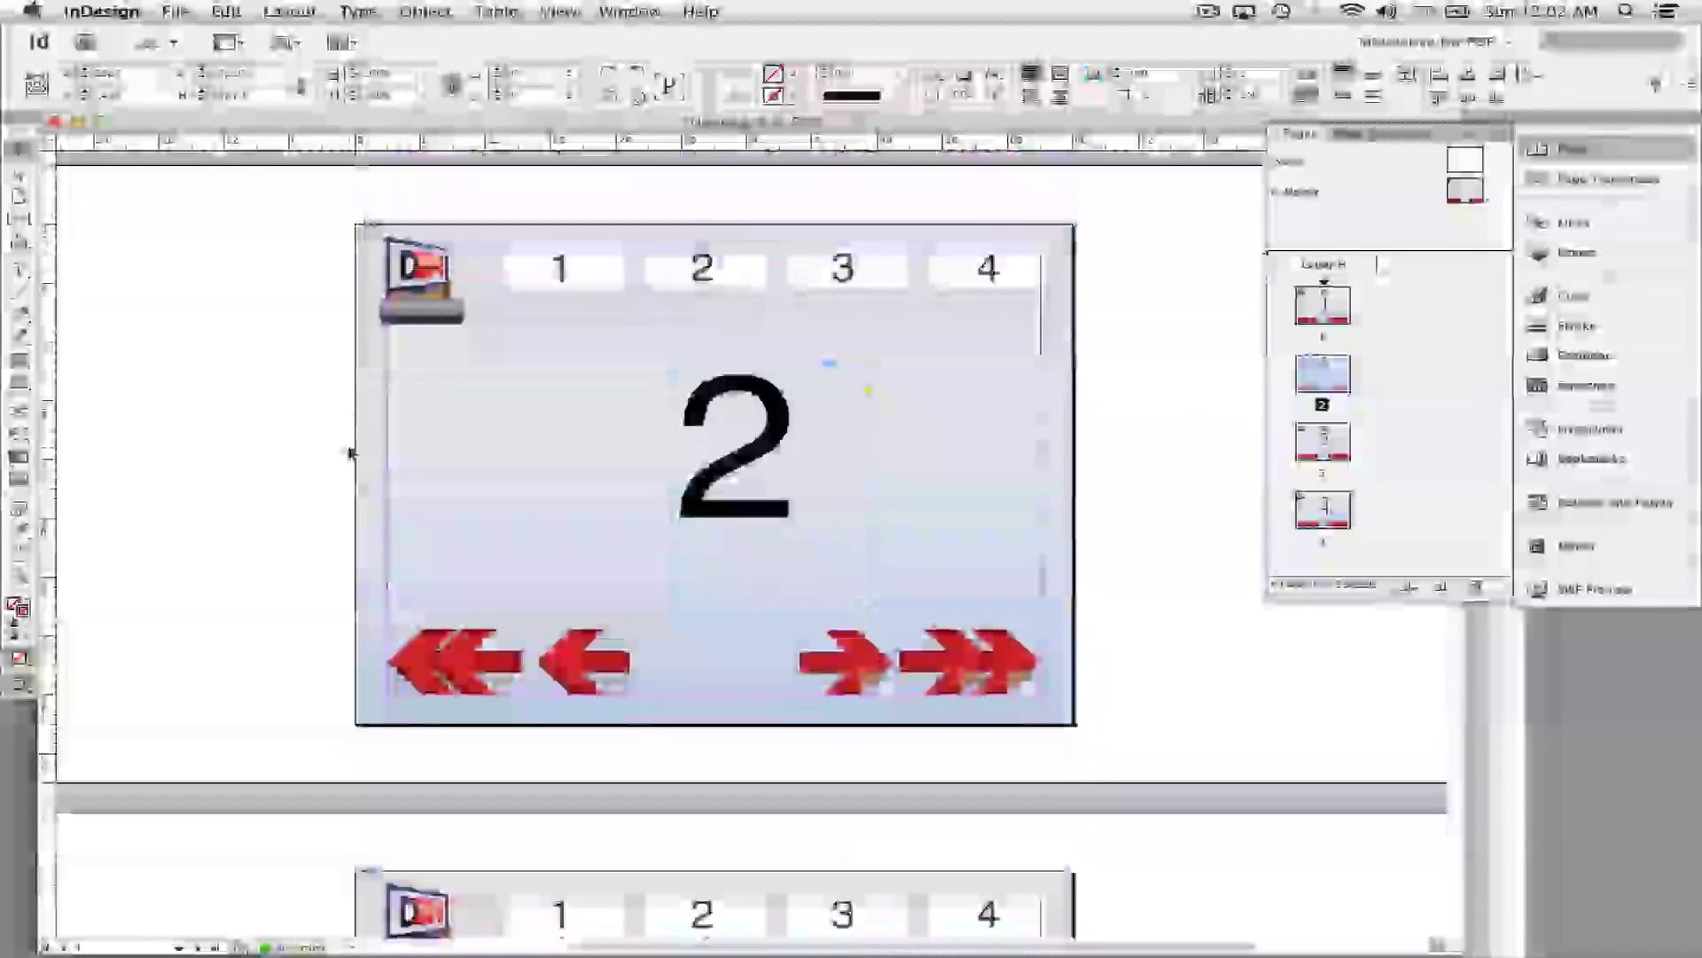
Play the document in the SWF Preview to test its page navigation, and collapse the preview.
left_click(177, 12)
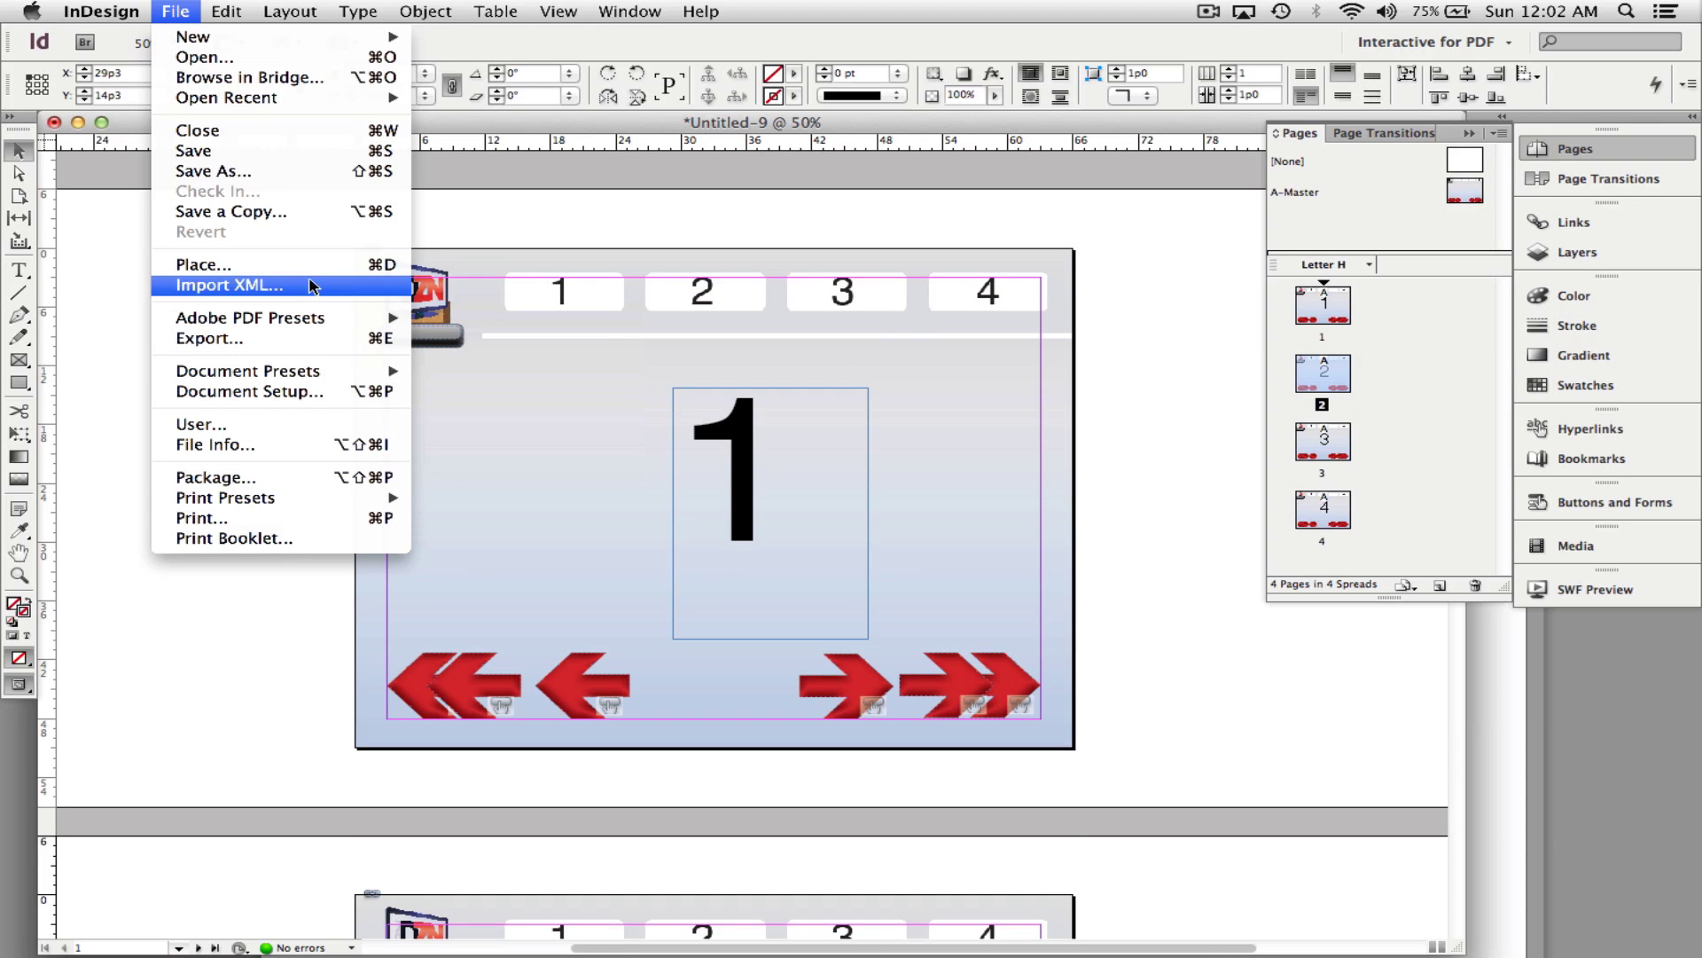
left_click(1598, 591)
left_click(1596, 588)
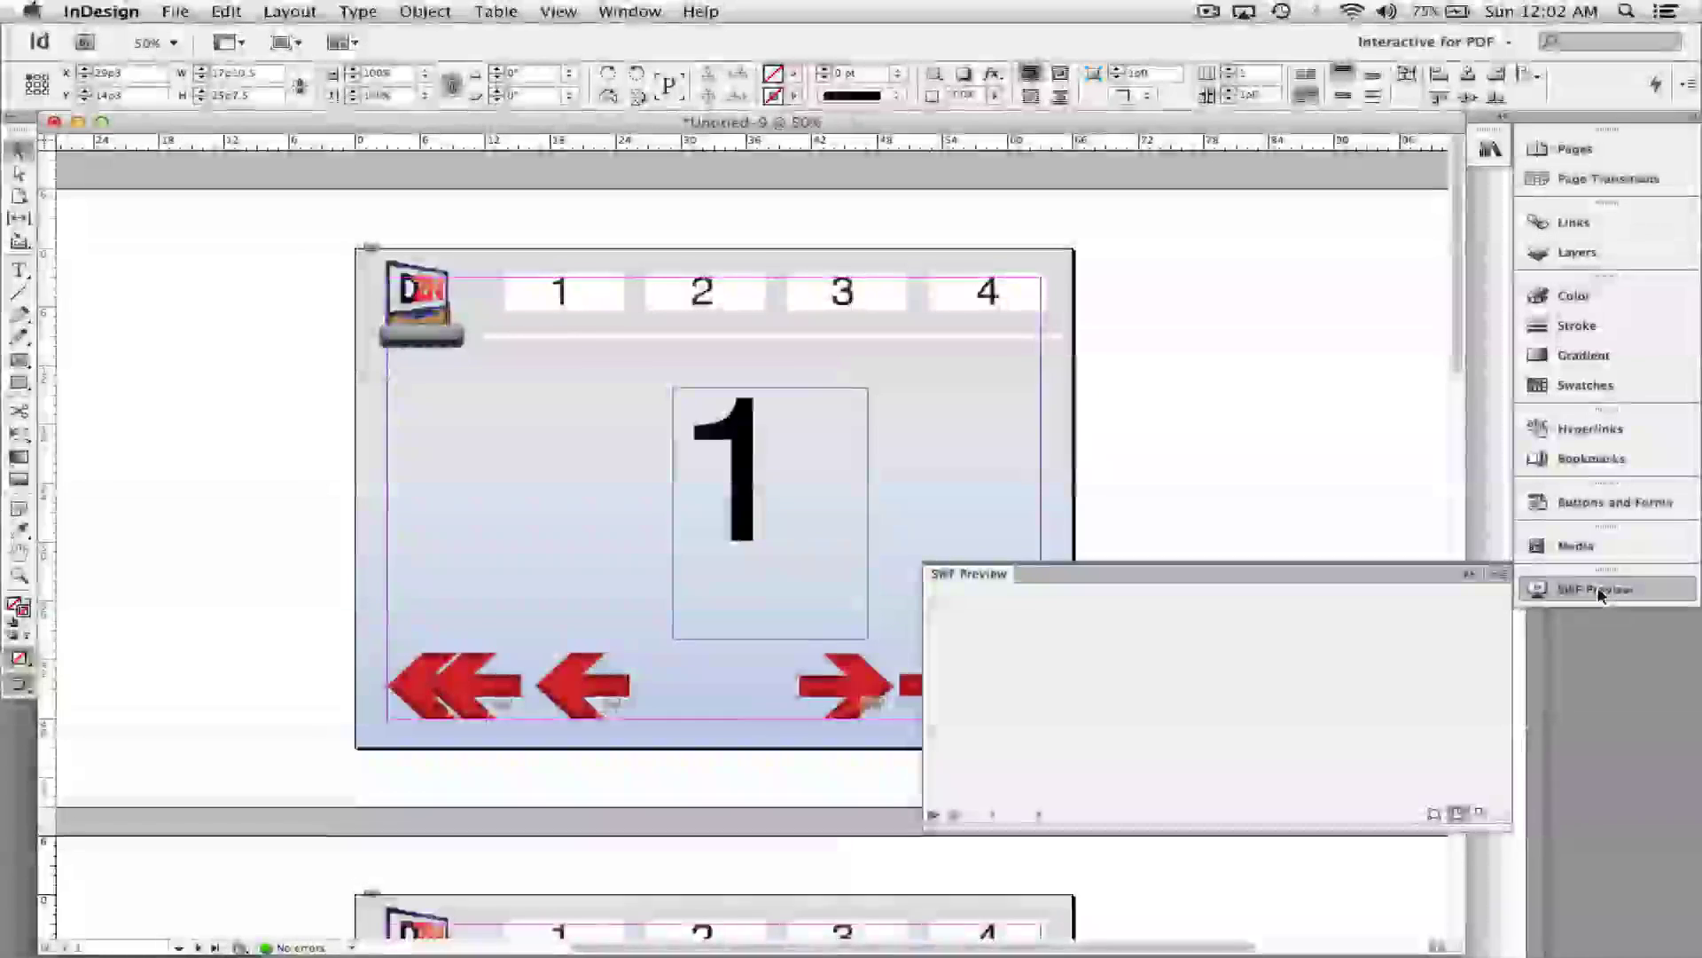
left_click(934, 814)
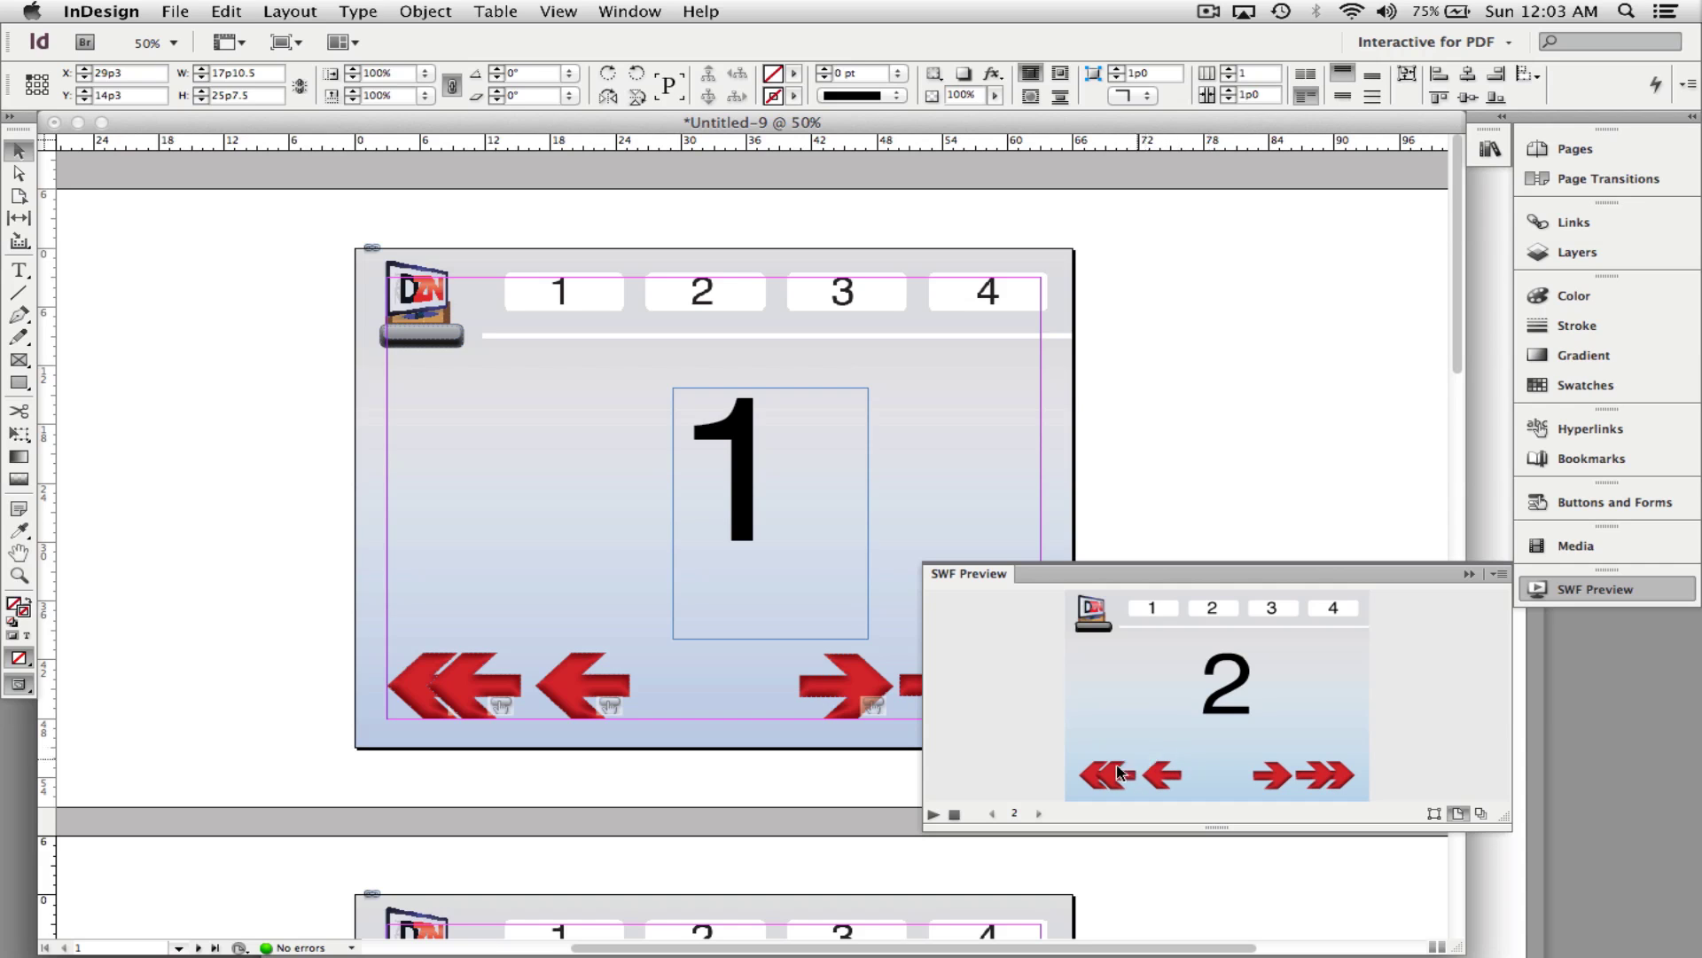
left_click(1468, 574)
Export all pages as Untitled-9 in Adobe PDF (Interactive) format to the Interactive PDF folder, accepting the conversion to RGB.
left_click(174, 11)
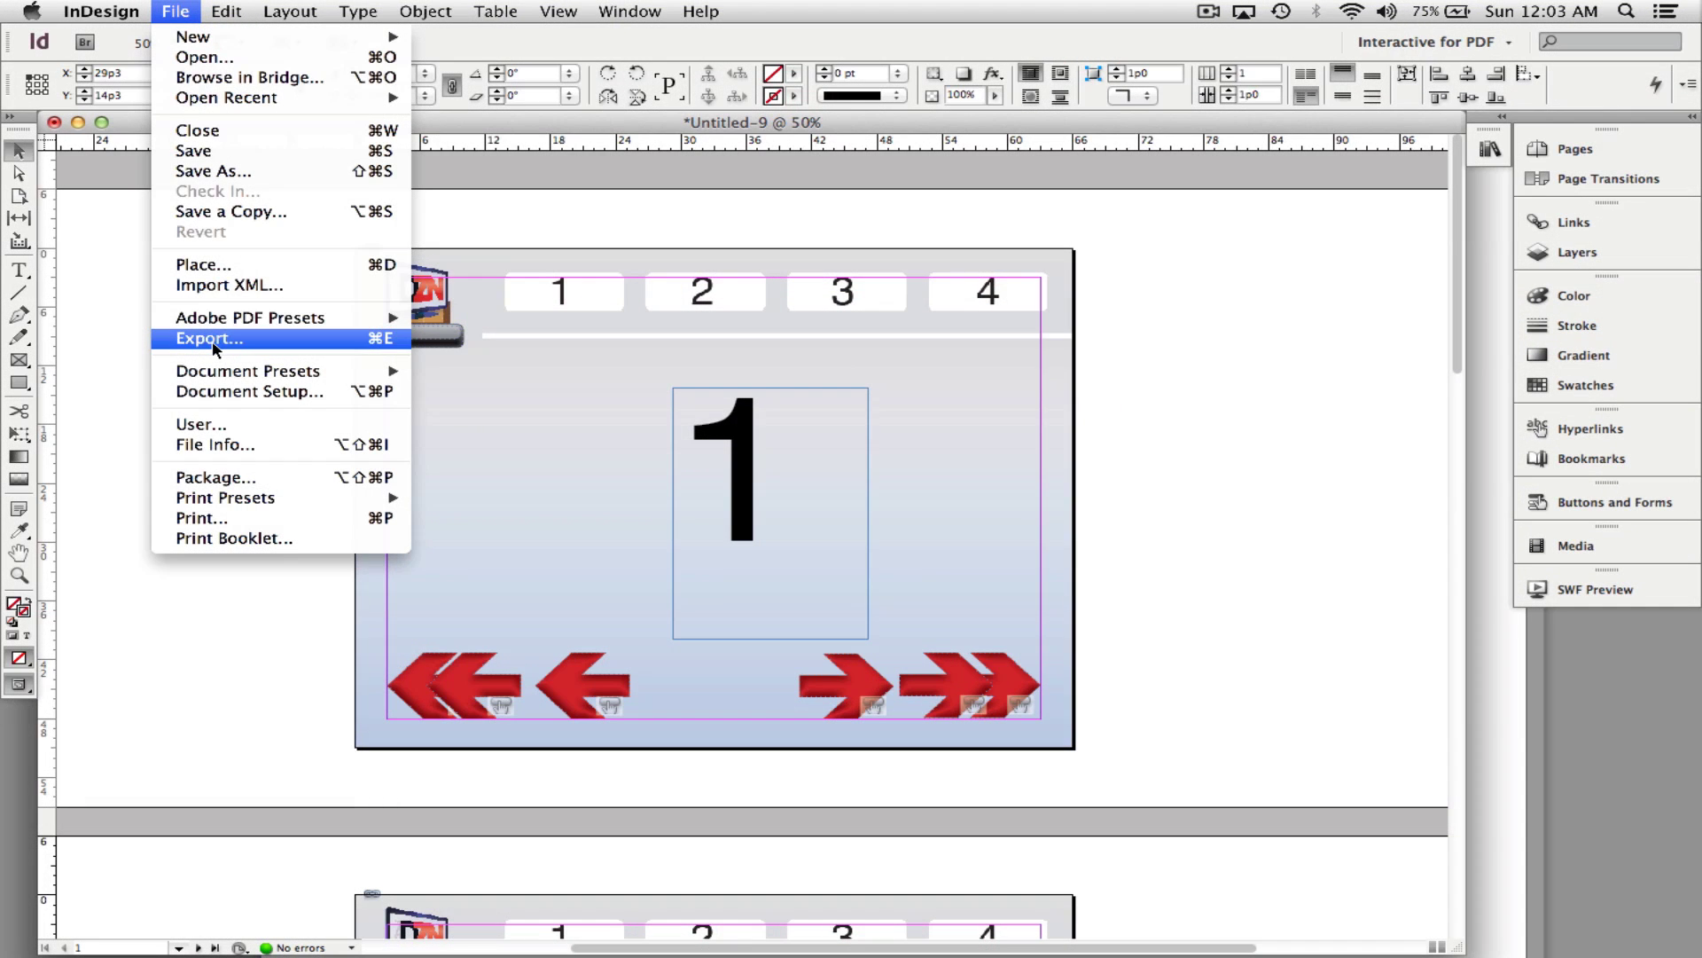
mouse_move(222, 328)
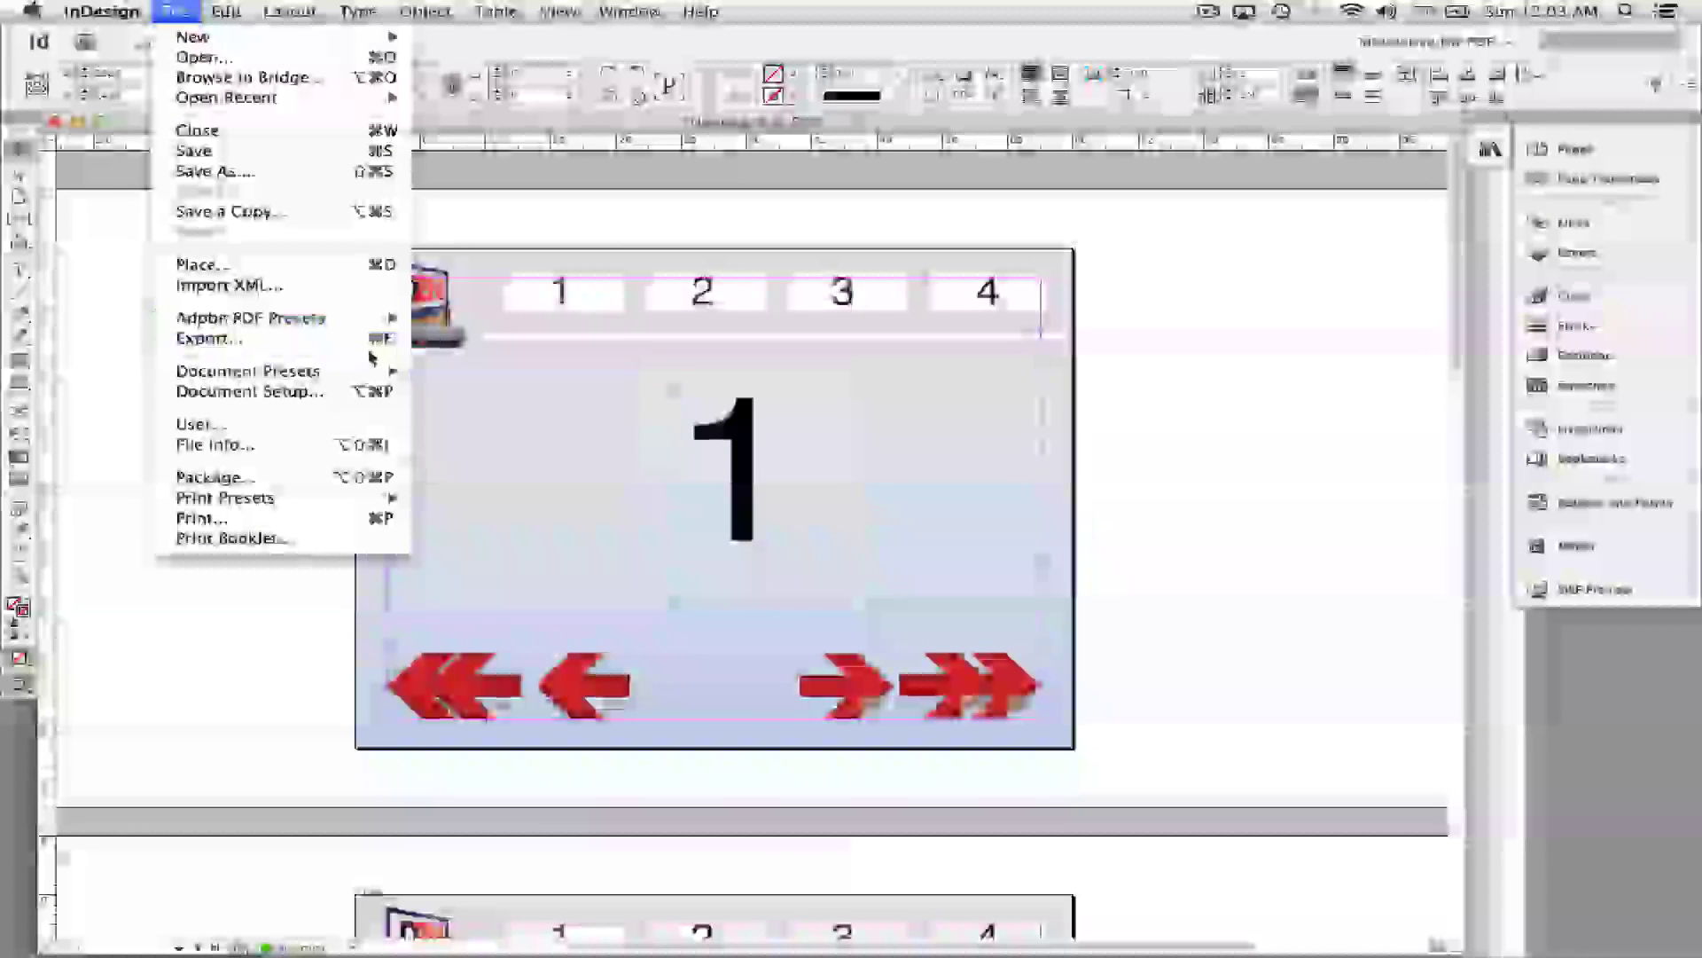
left_click(304, 338)
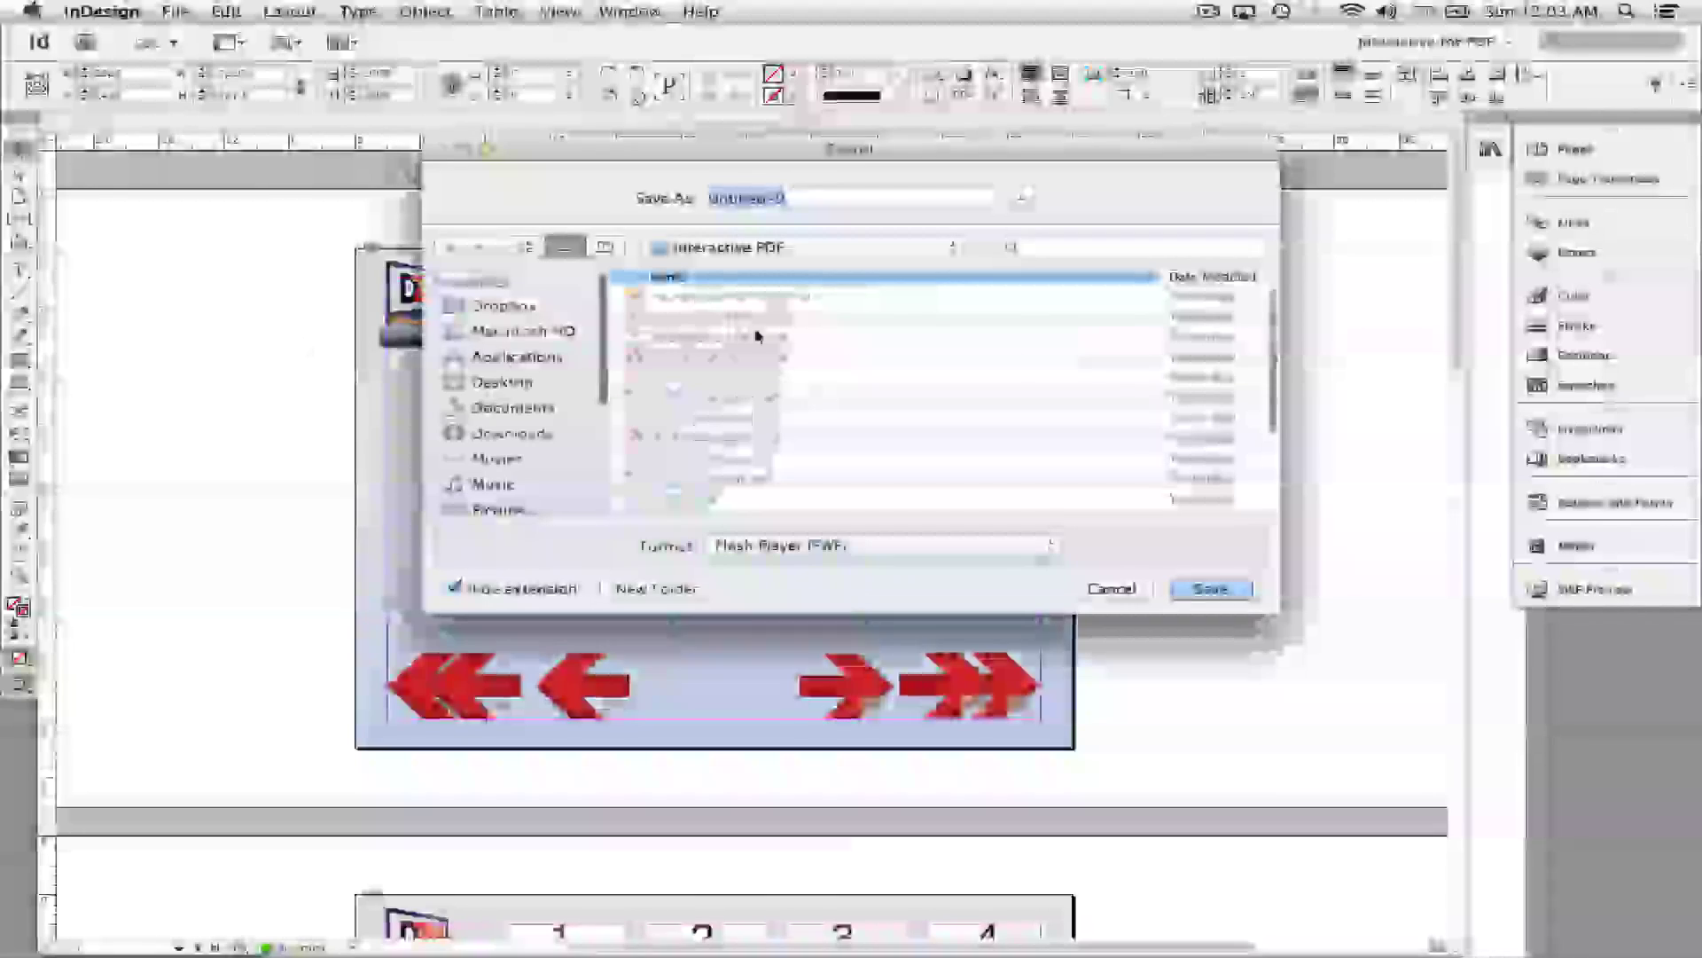
left_click(800, 543)
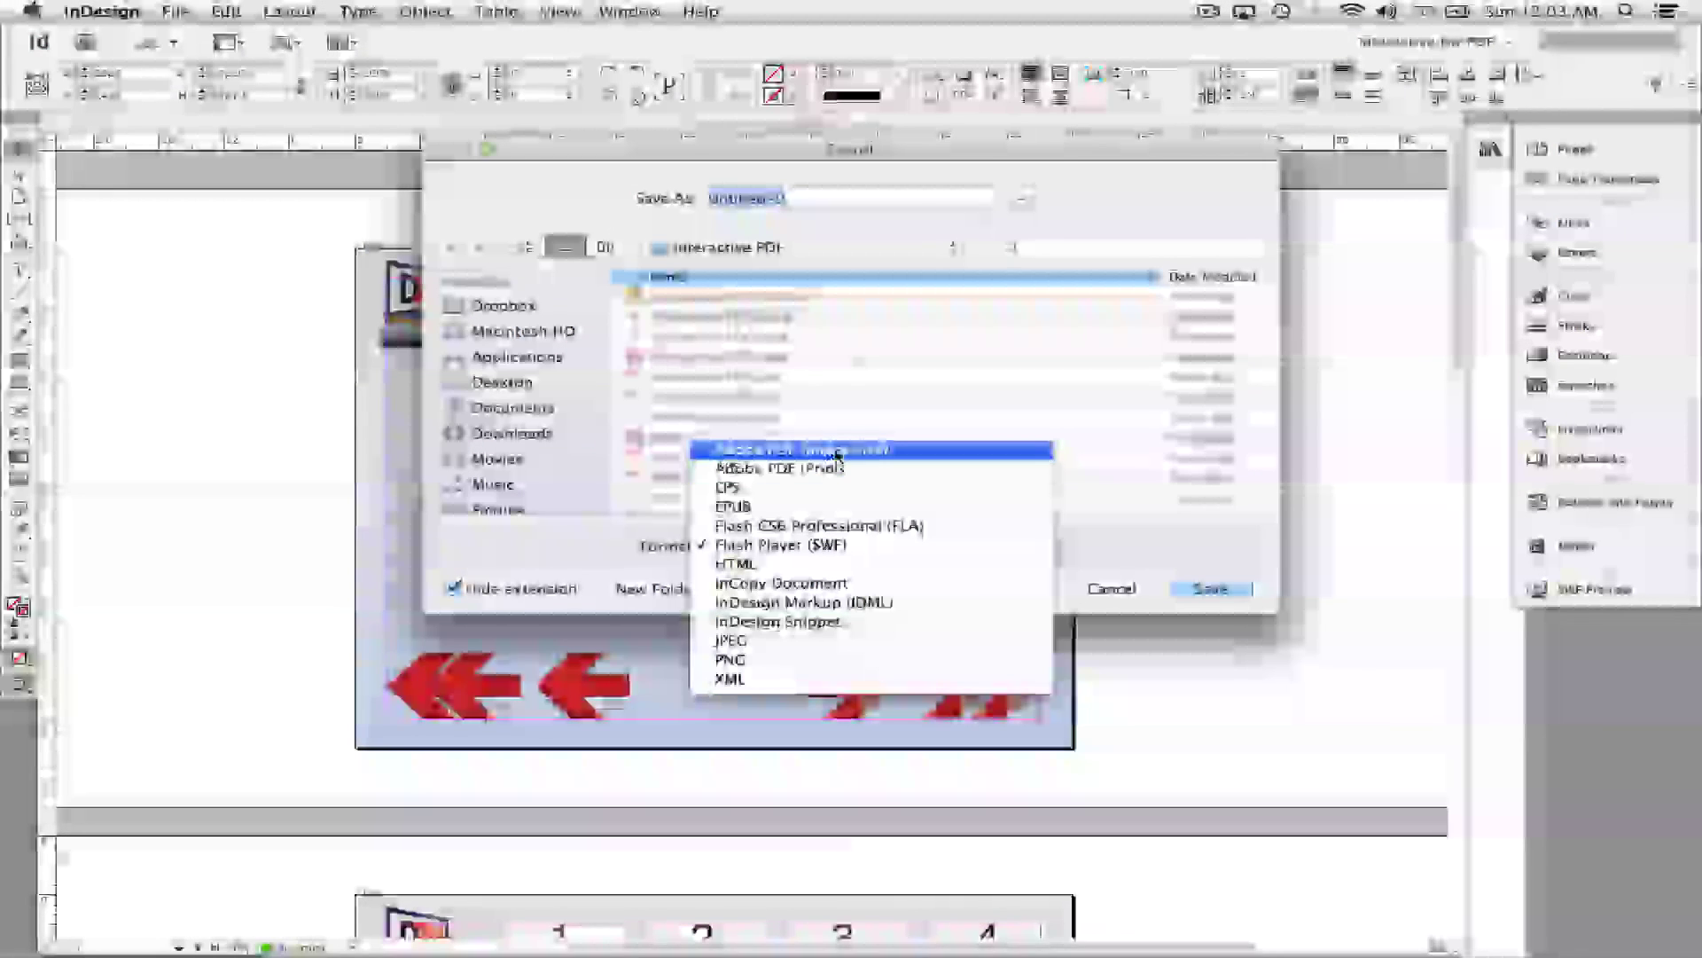
left_click(838, 451)
left_click(1235, 590)
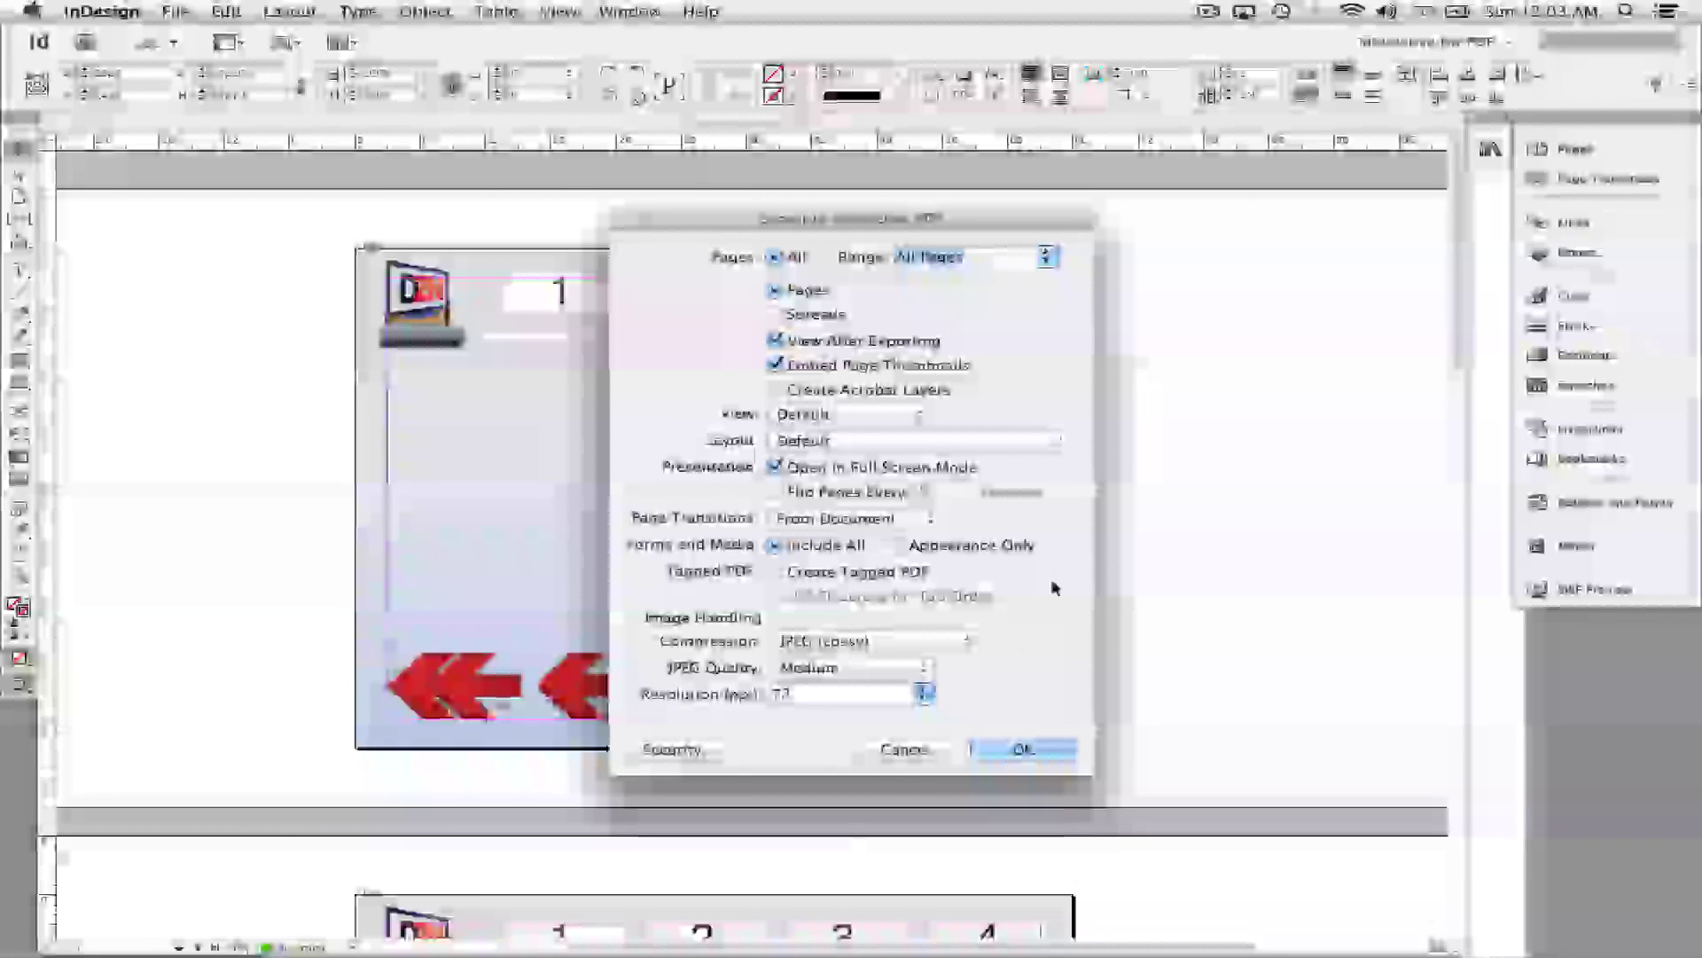
left_click(1026, 750)
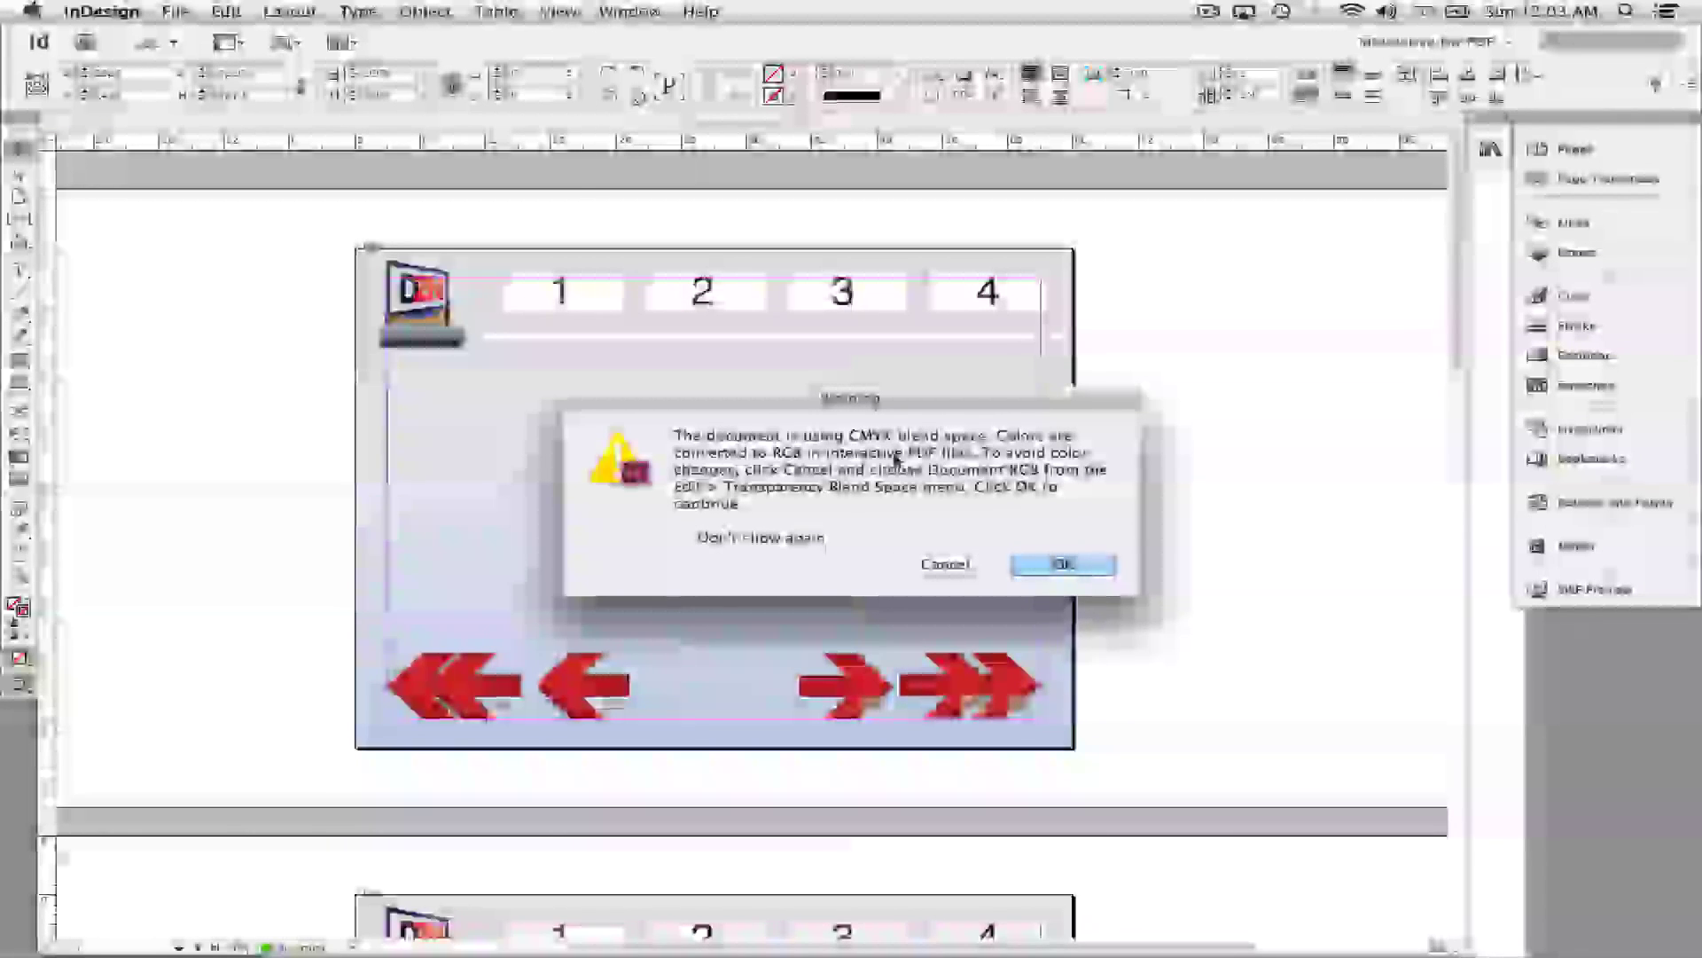
left_click(1071, 570)
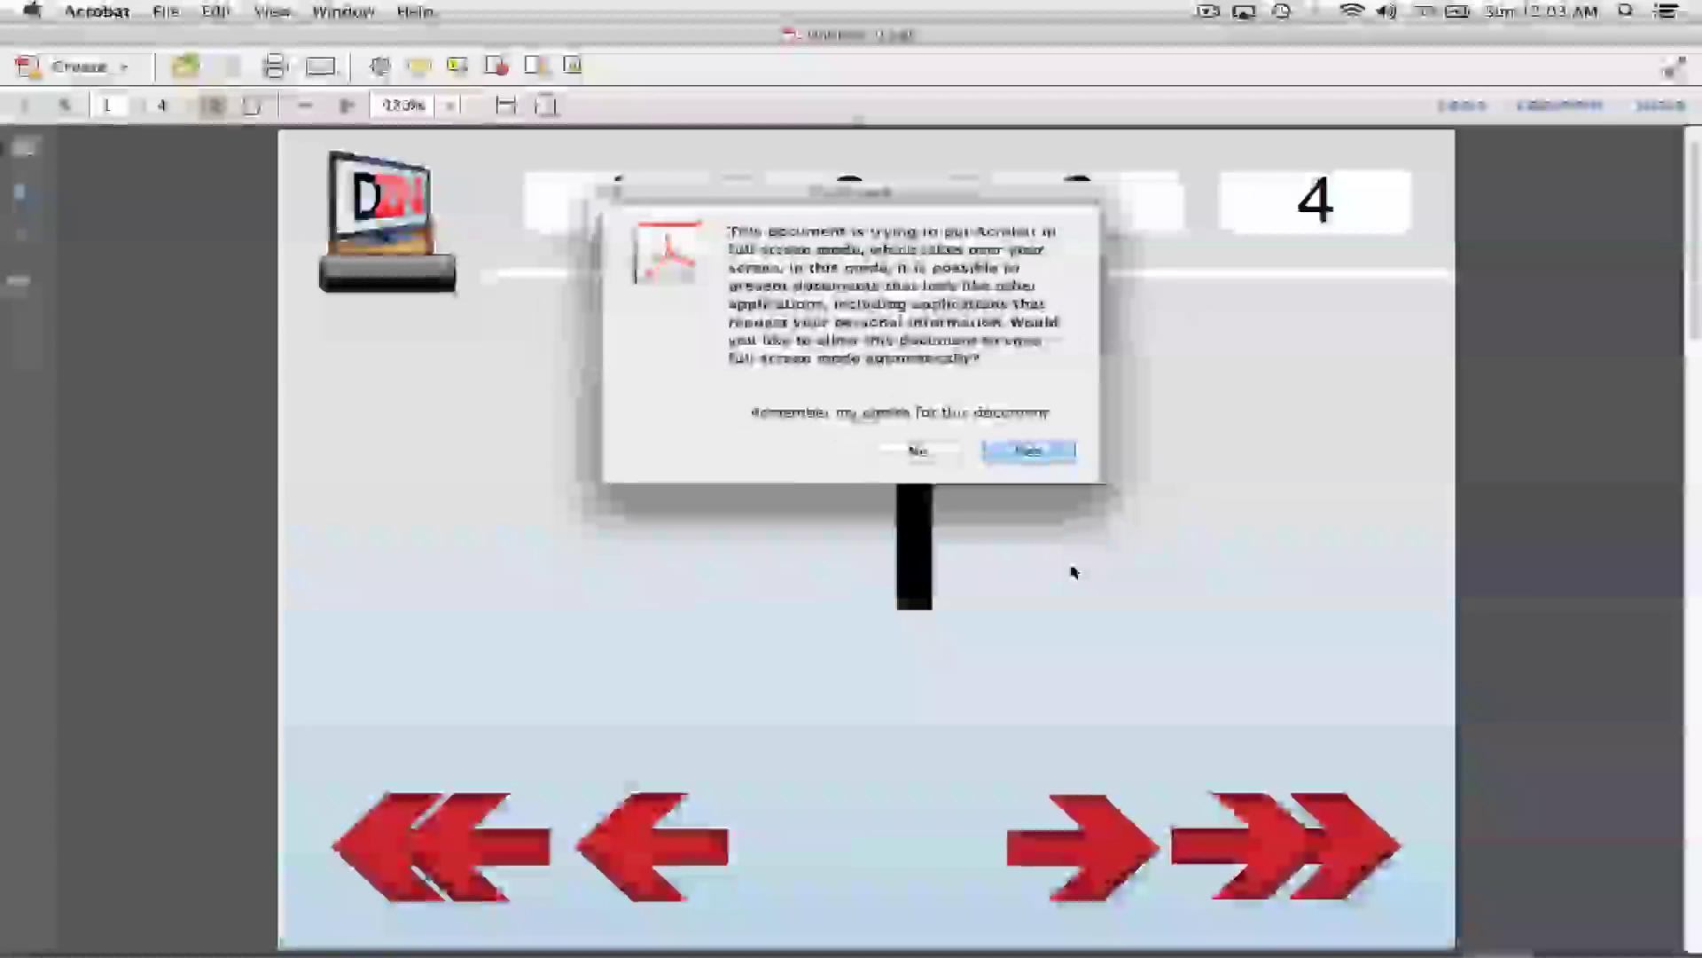
Allow full-screen mode in Acrobat, test the next, last, previous and first page arrows, close the PDF and return to InDesign.
left_click(1030, 451)
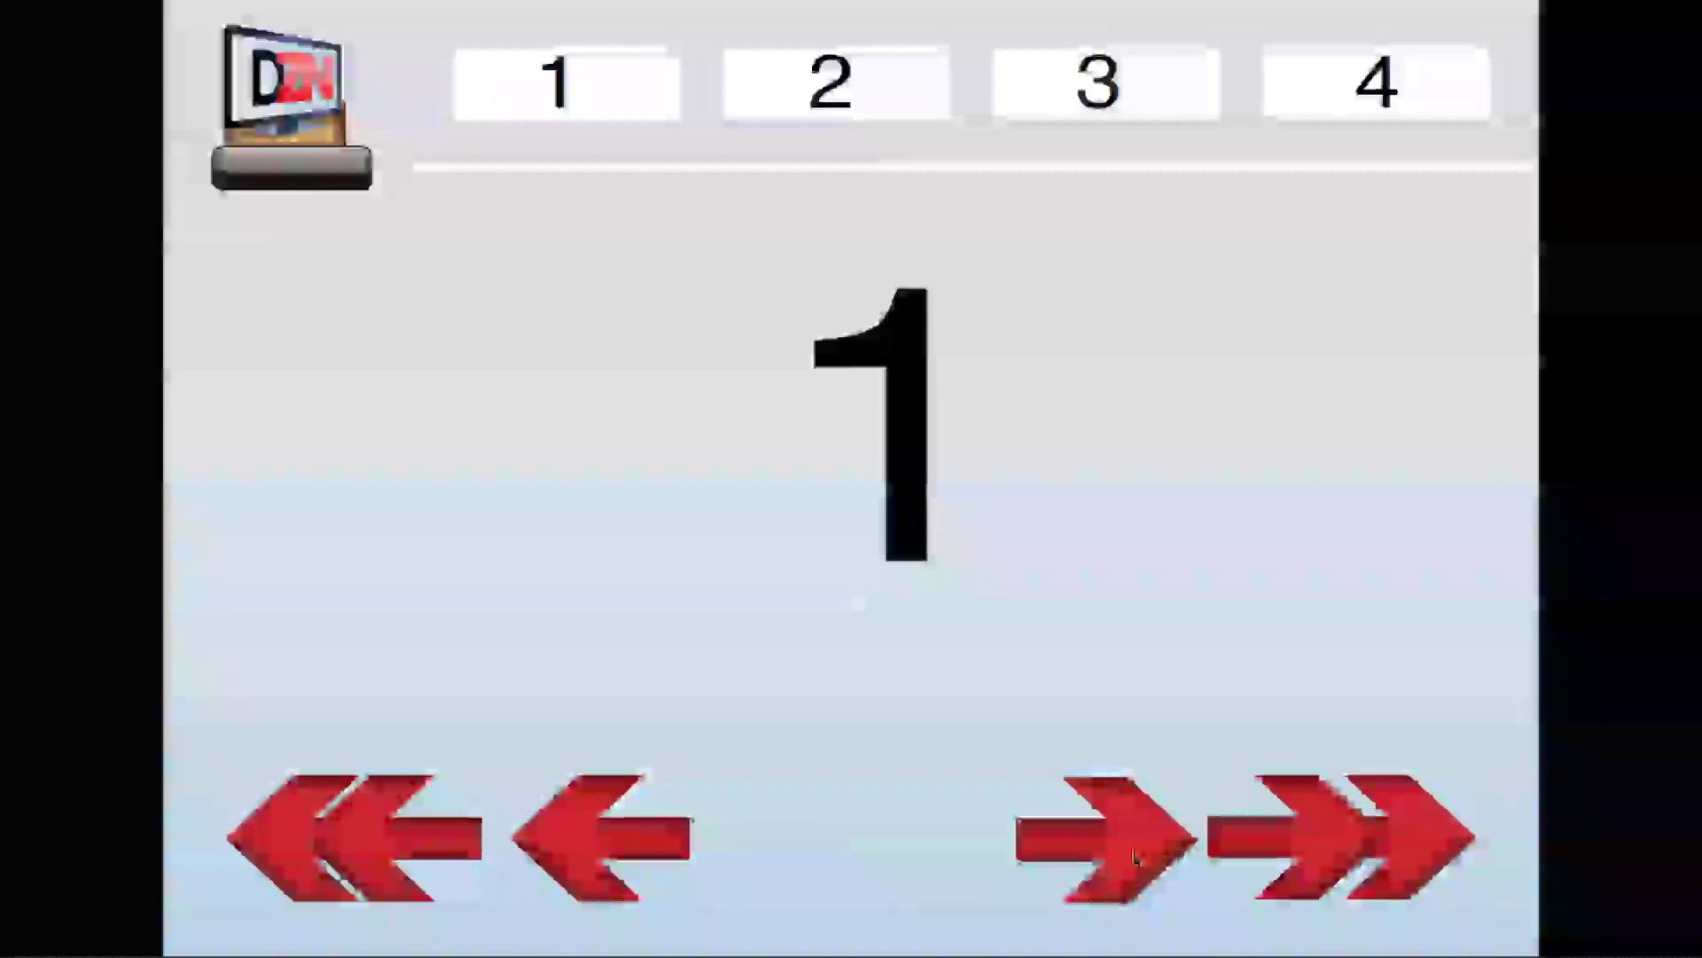
left_click(1135, 856)
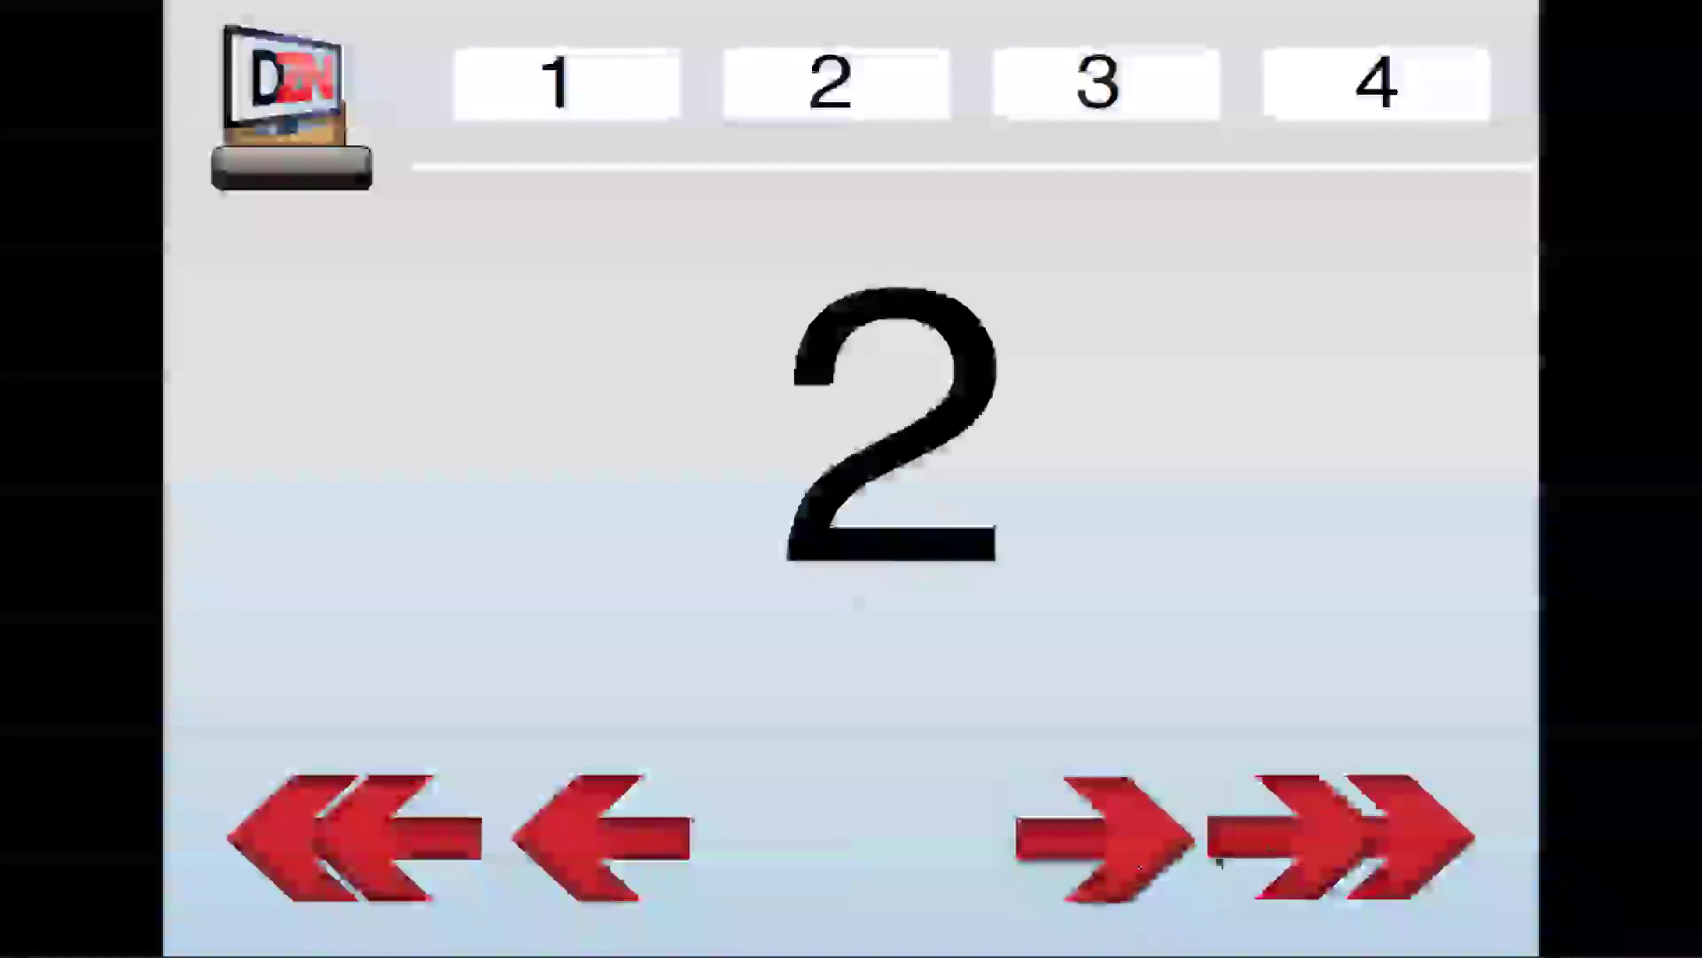
left_click(1299, 843)
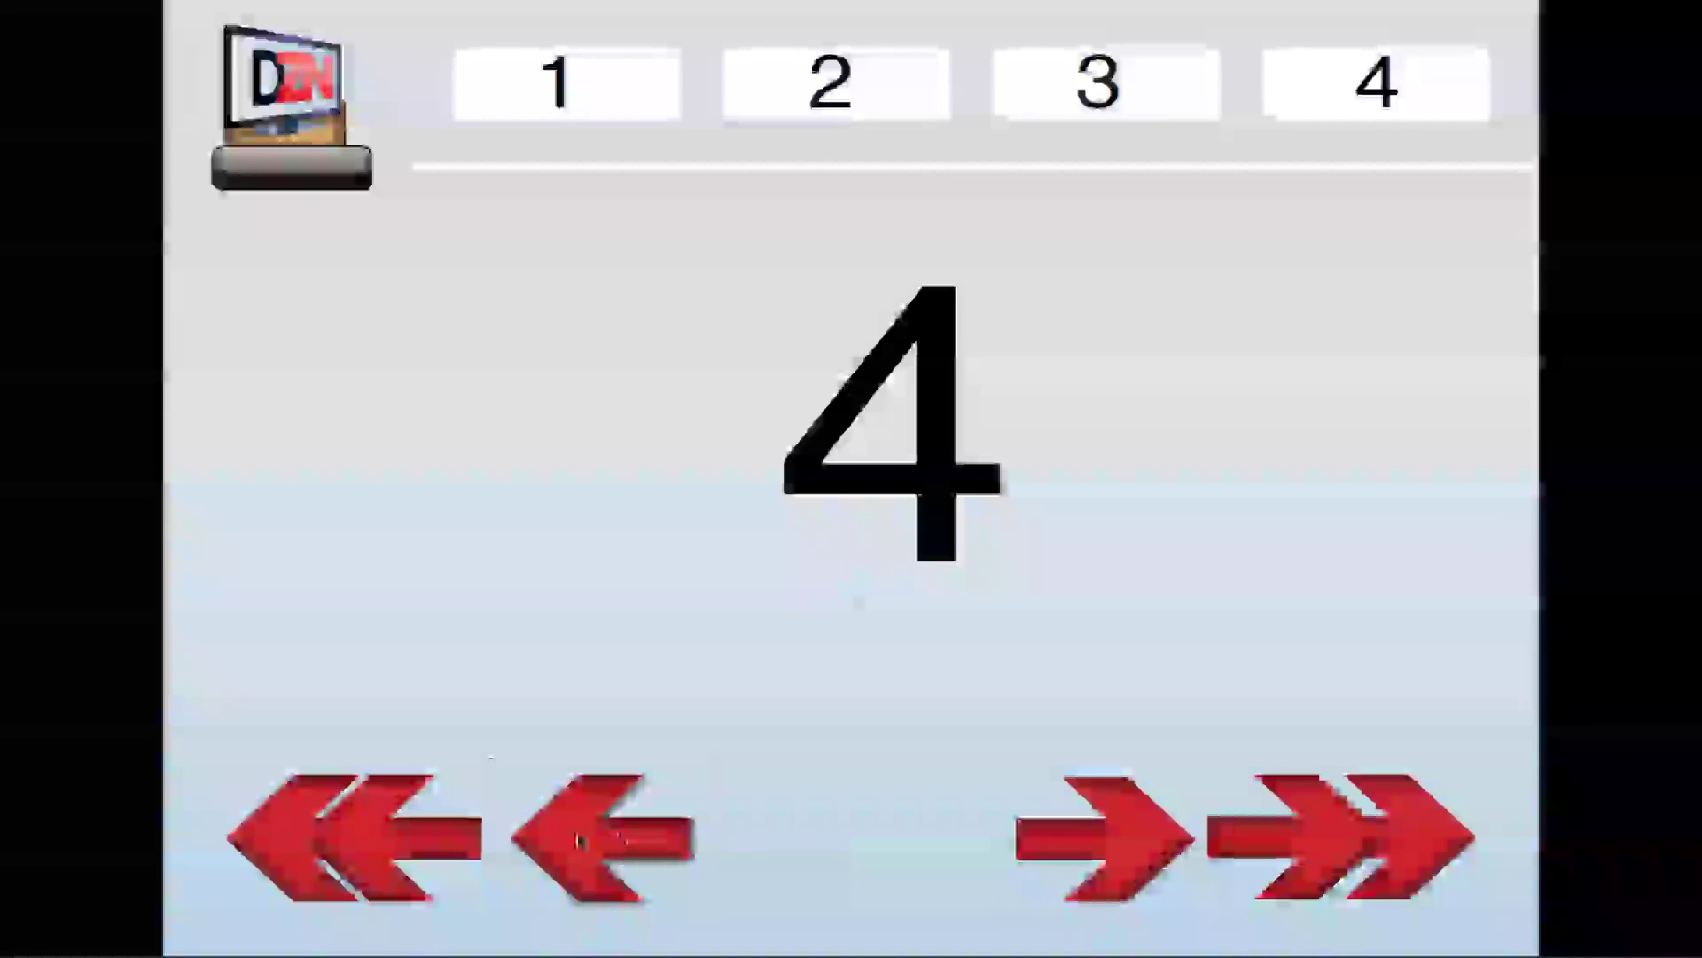
left_click(641, 852)
left_click(642, 851)
left_click(1095, 871)
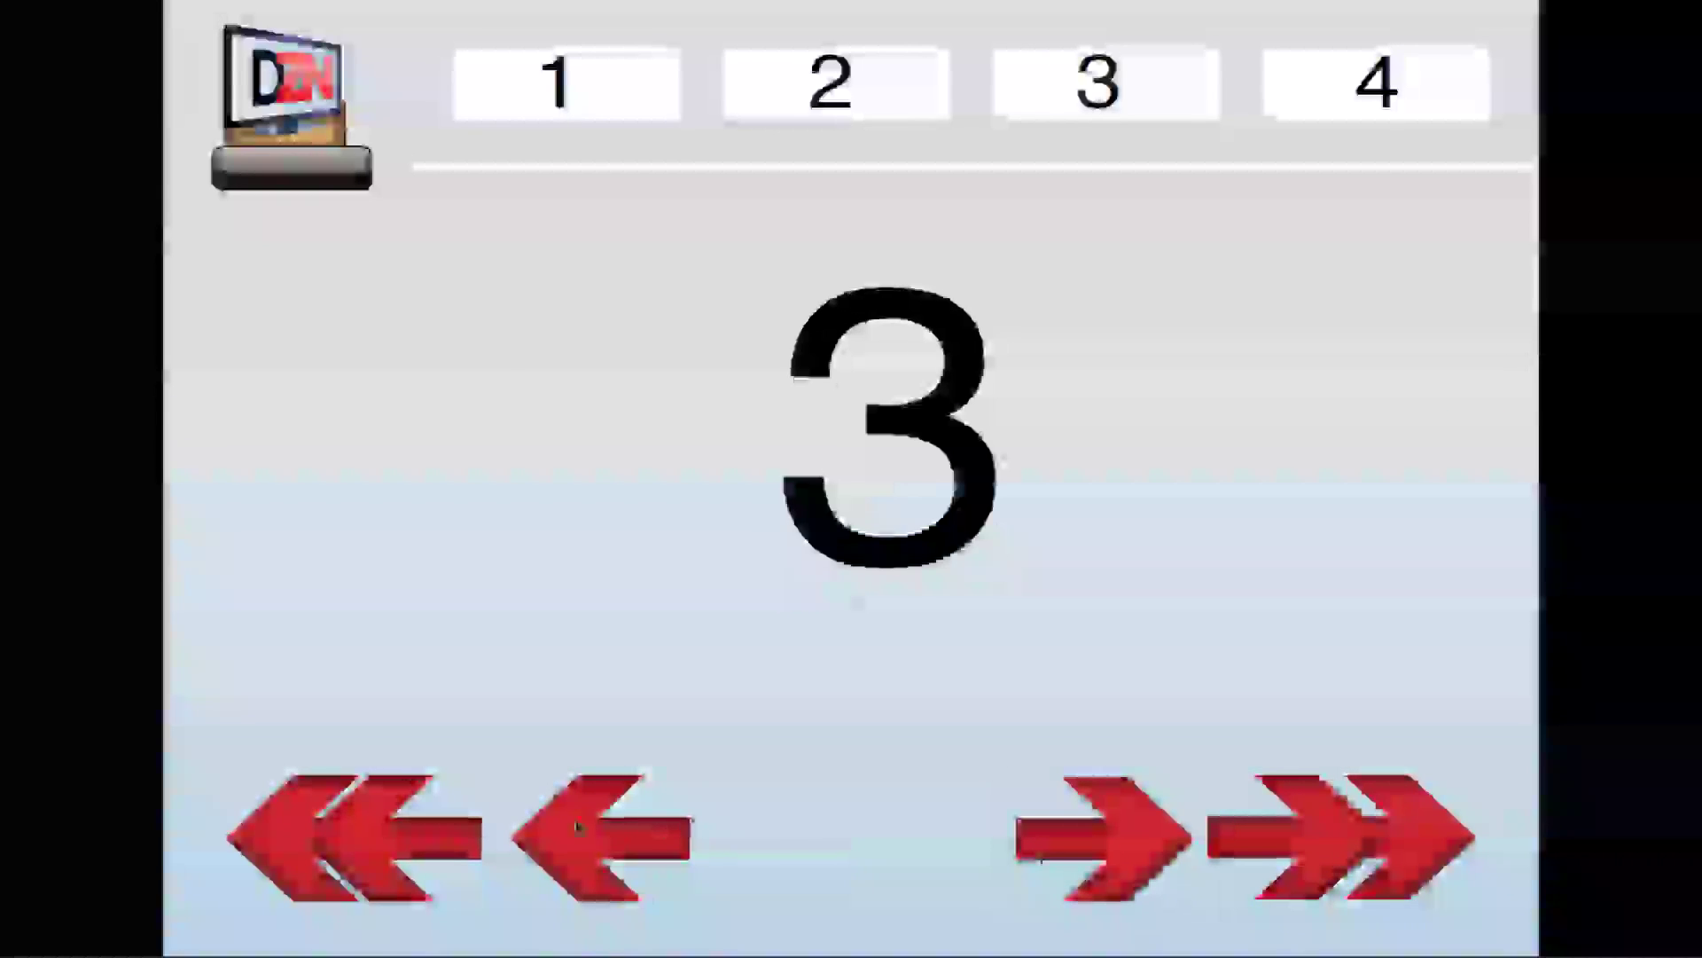
left_click(351, 873)
left_click(1335, 858)
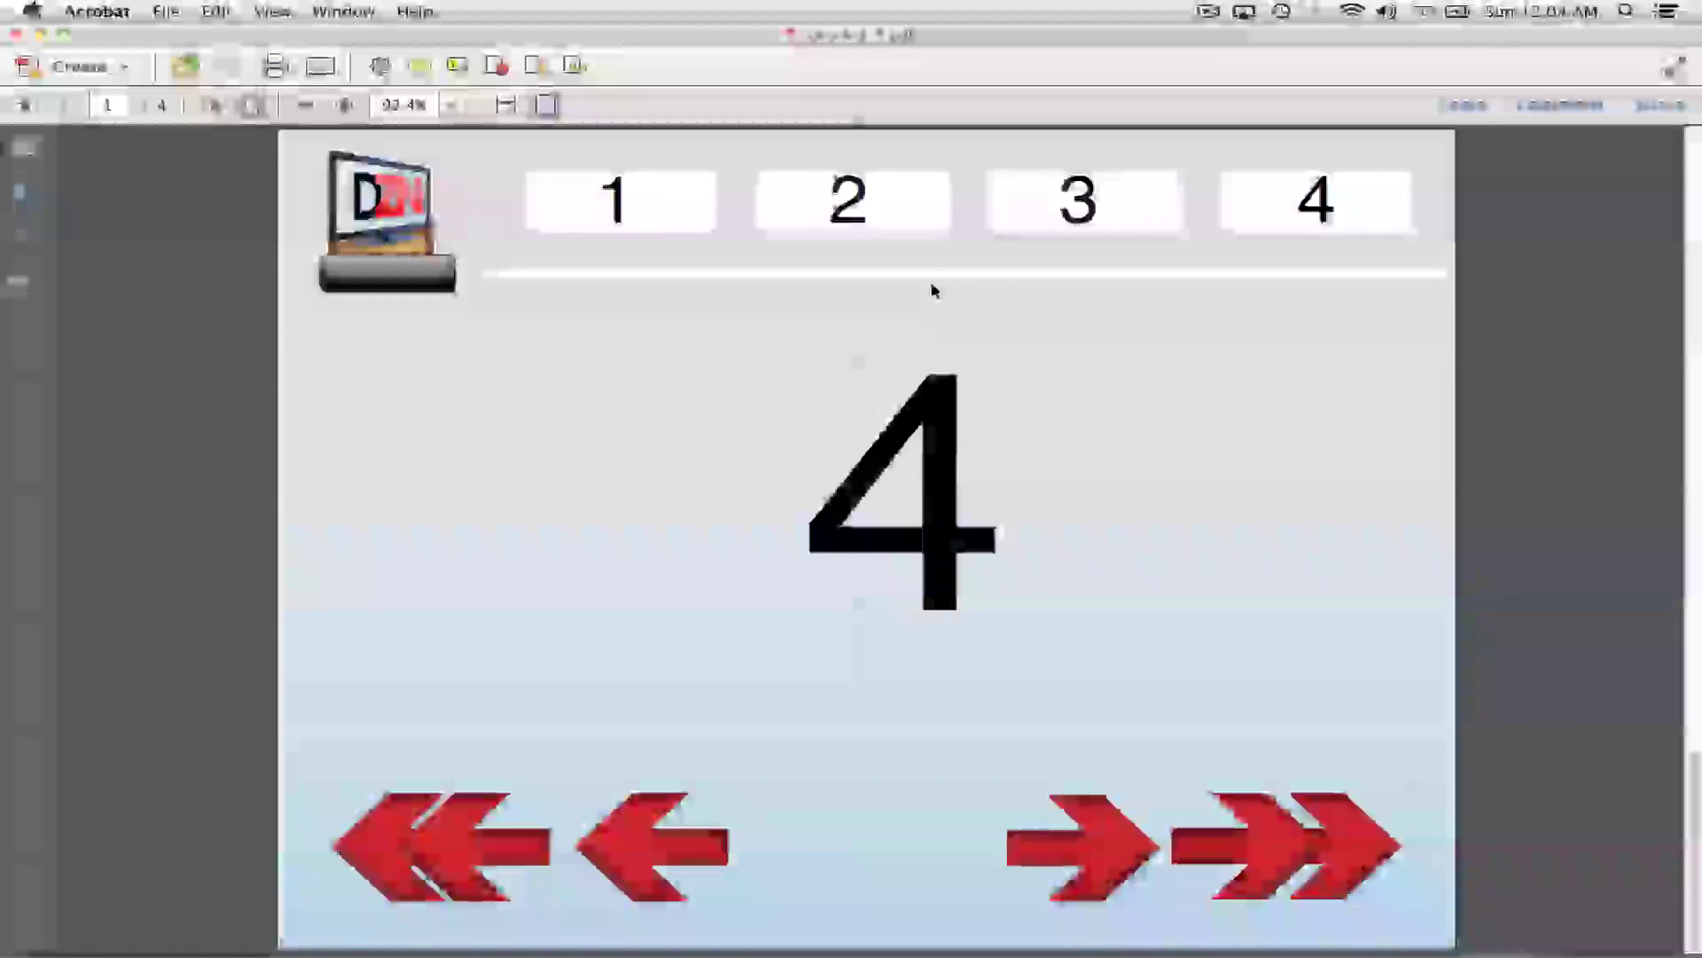
key("super+w")
left_click(554, 199)
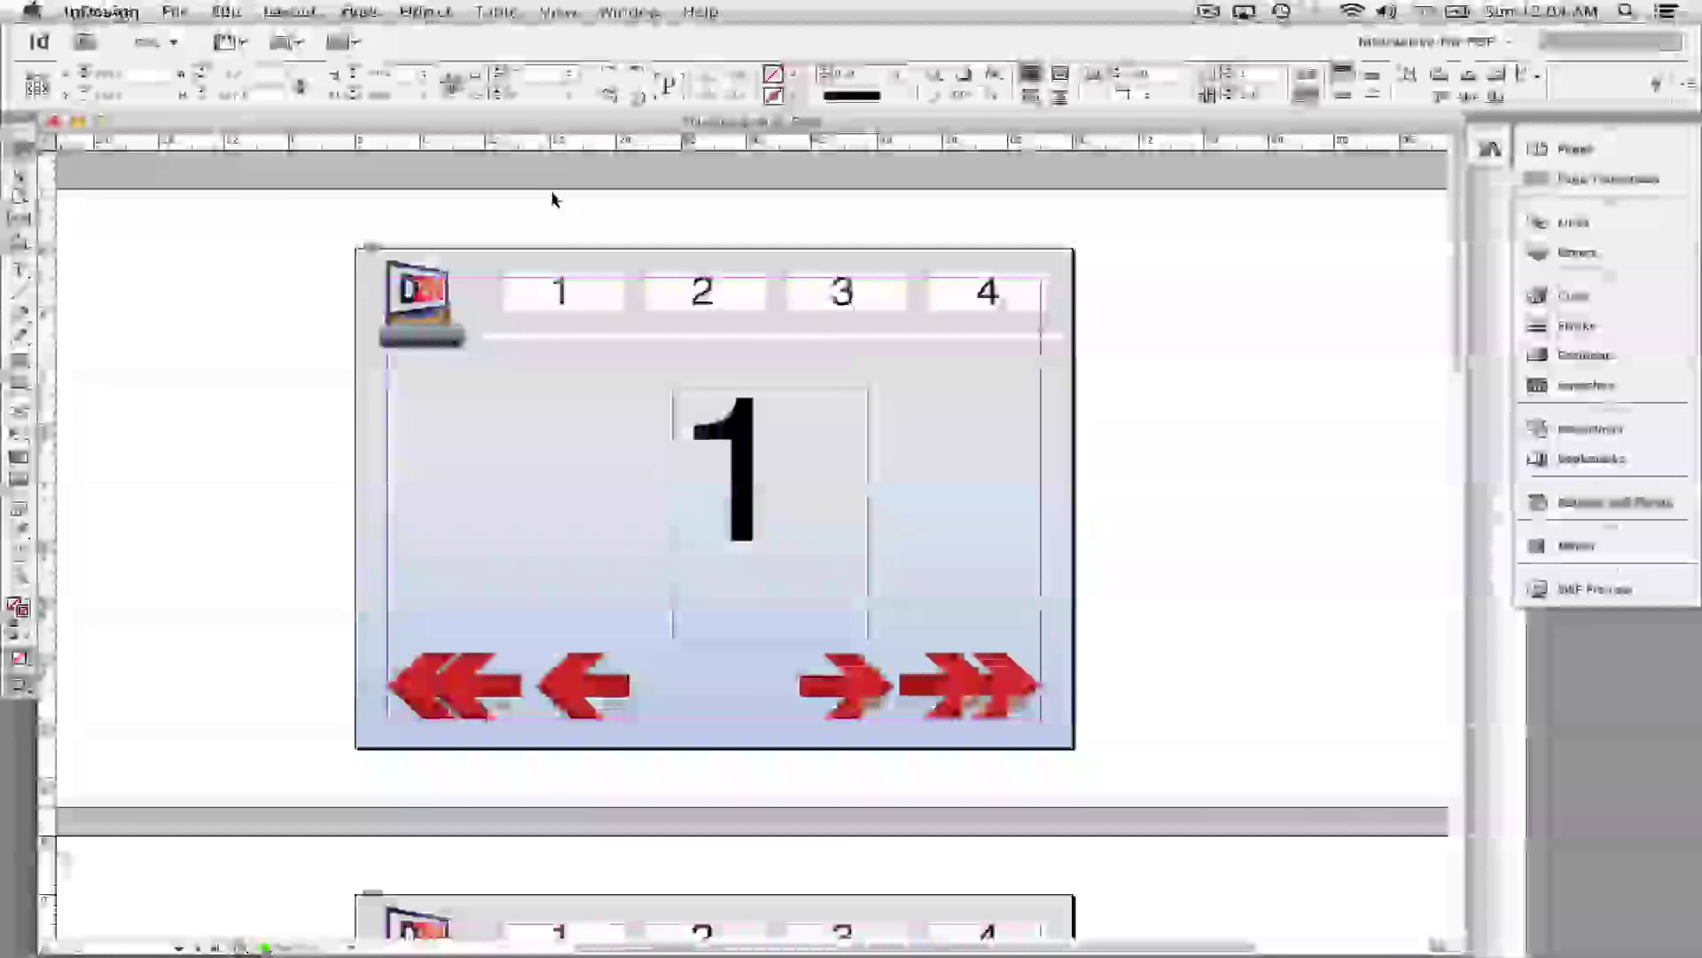
Save an export of the document as Untitled-9 in Flash Player (SWF) format in the Interactive PDF folder.
left_click(174, 12)
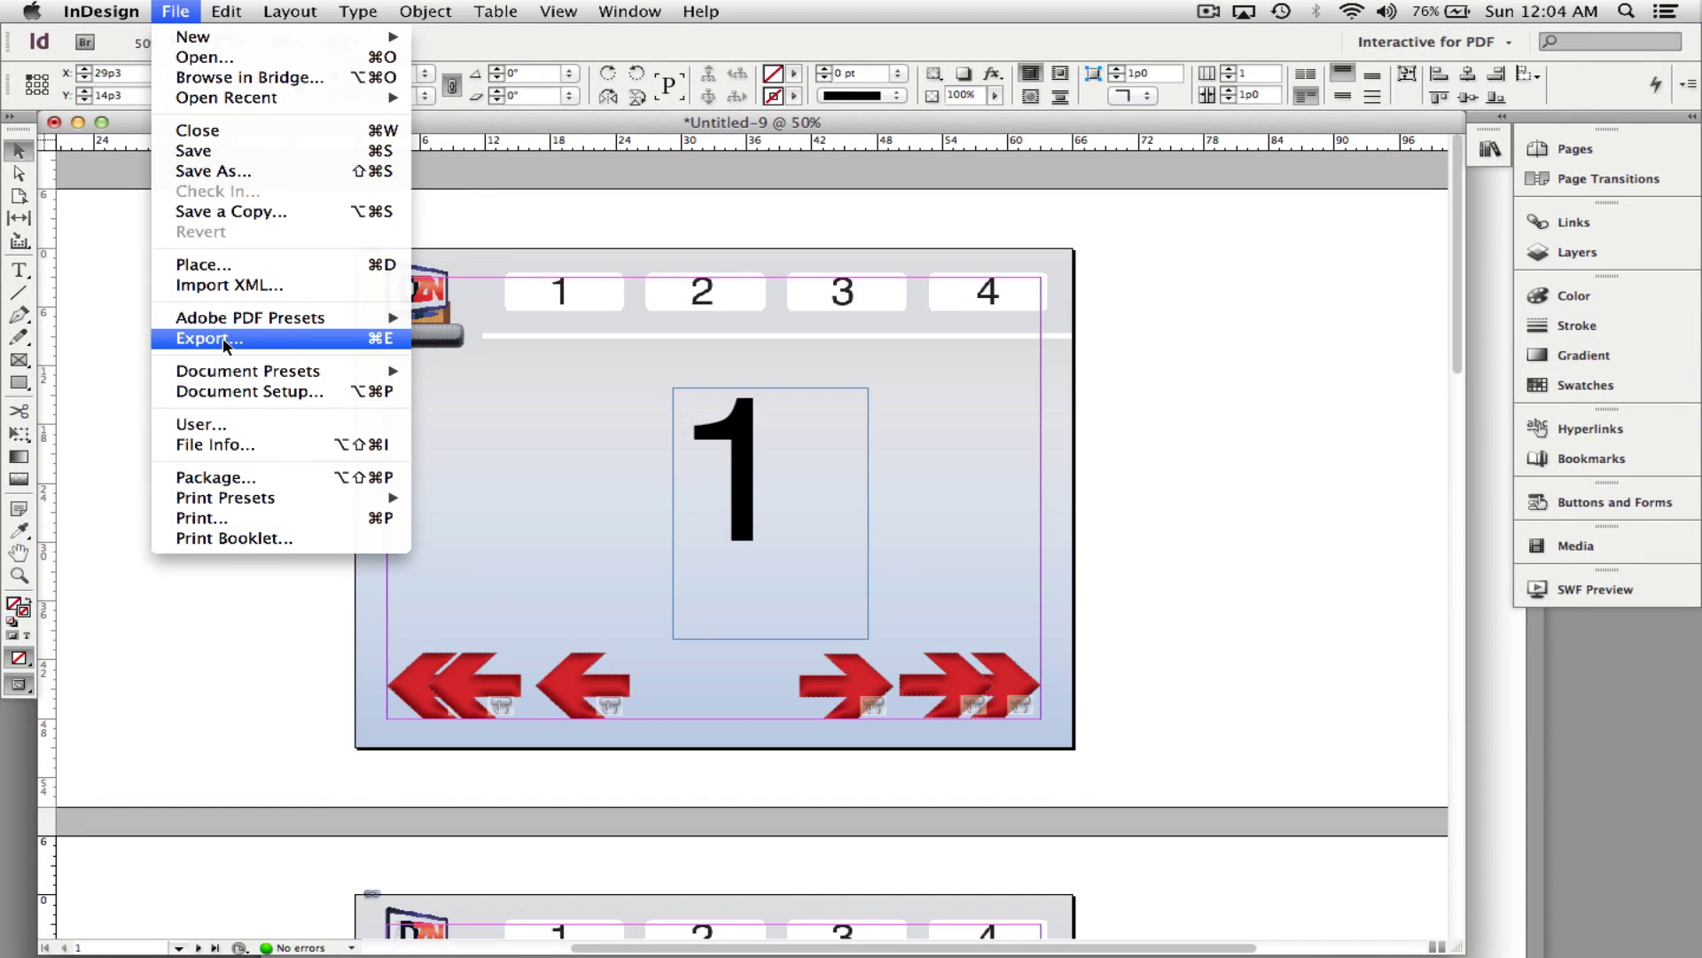
left_click(324, 337)
left_click(816, 545)
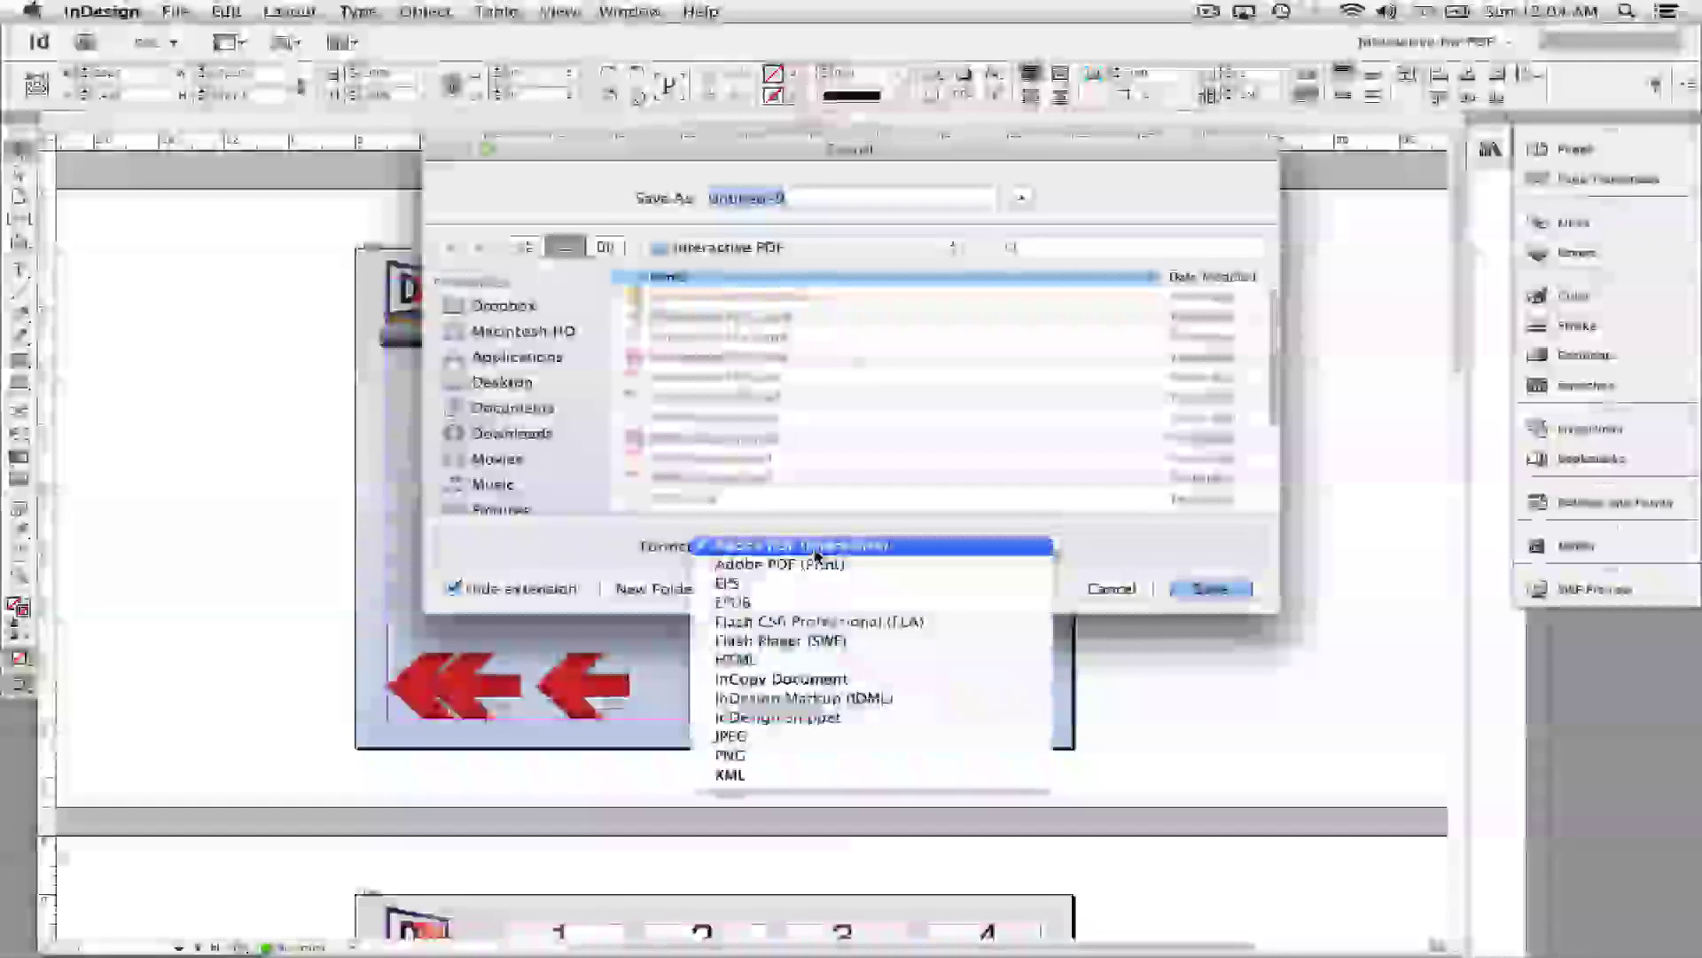
left_click(823, 642)
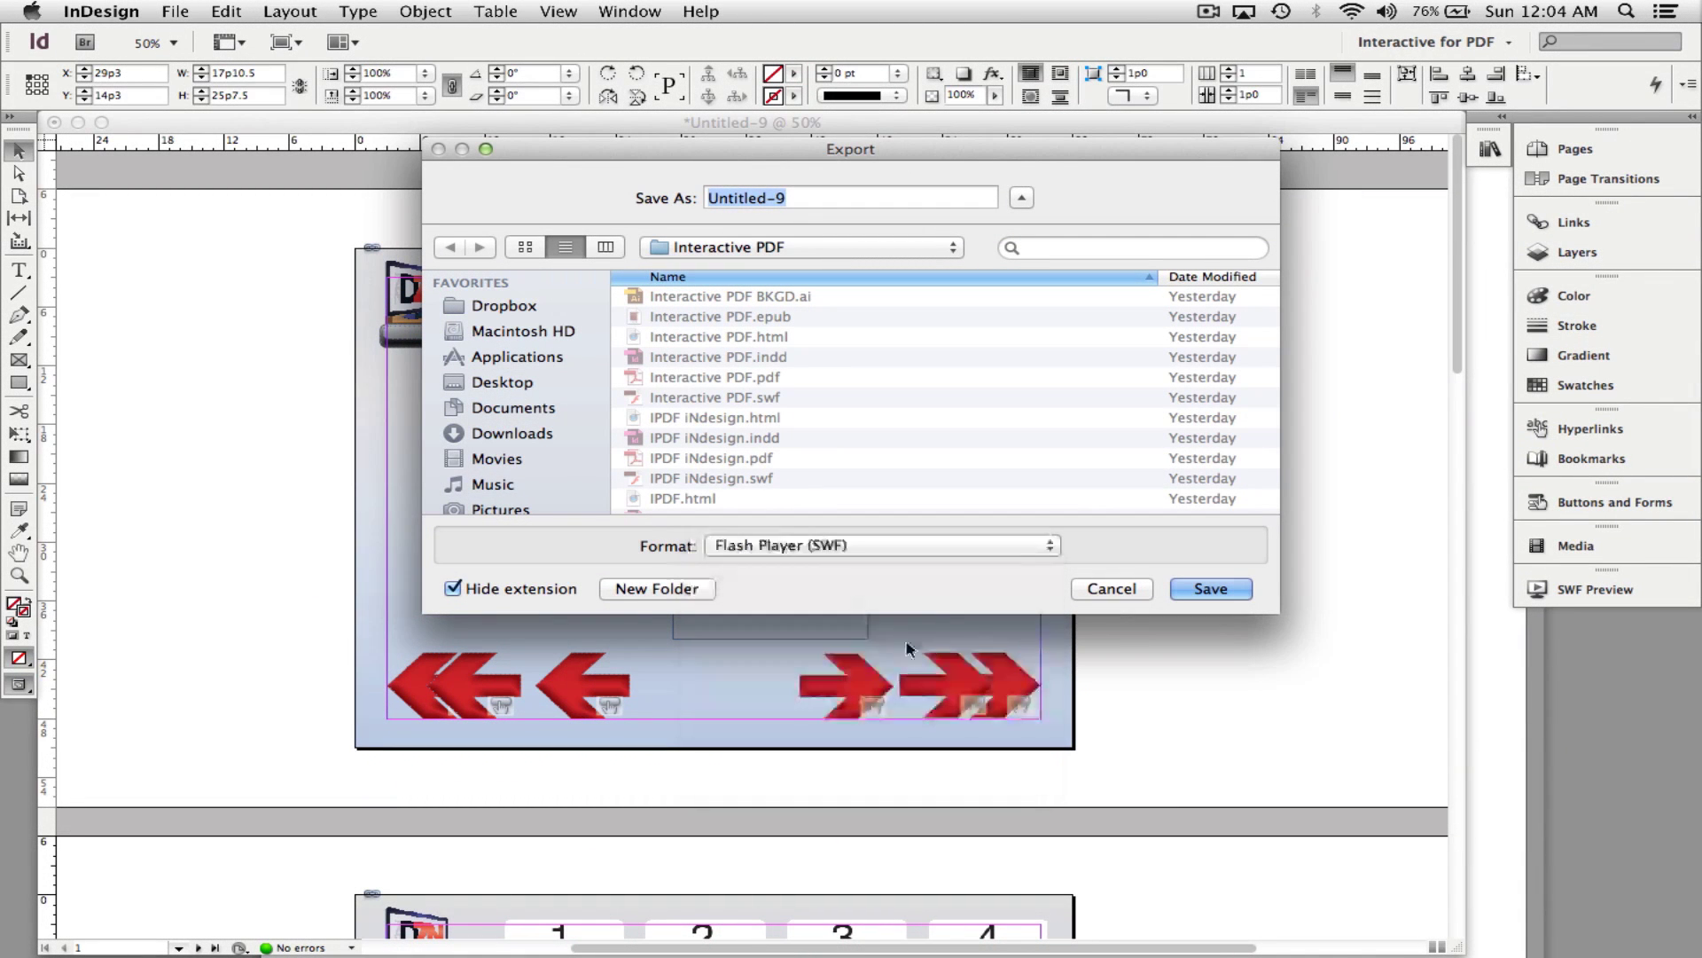
left_click(1212, 588)
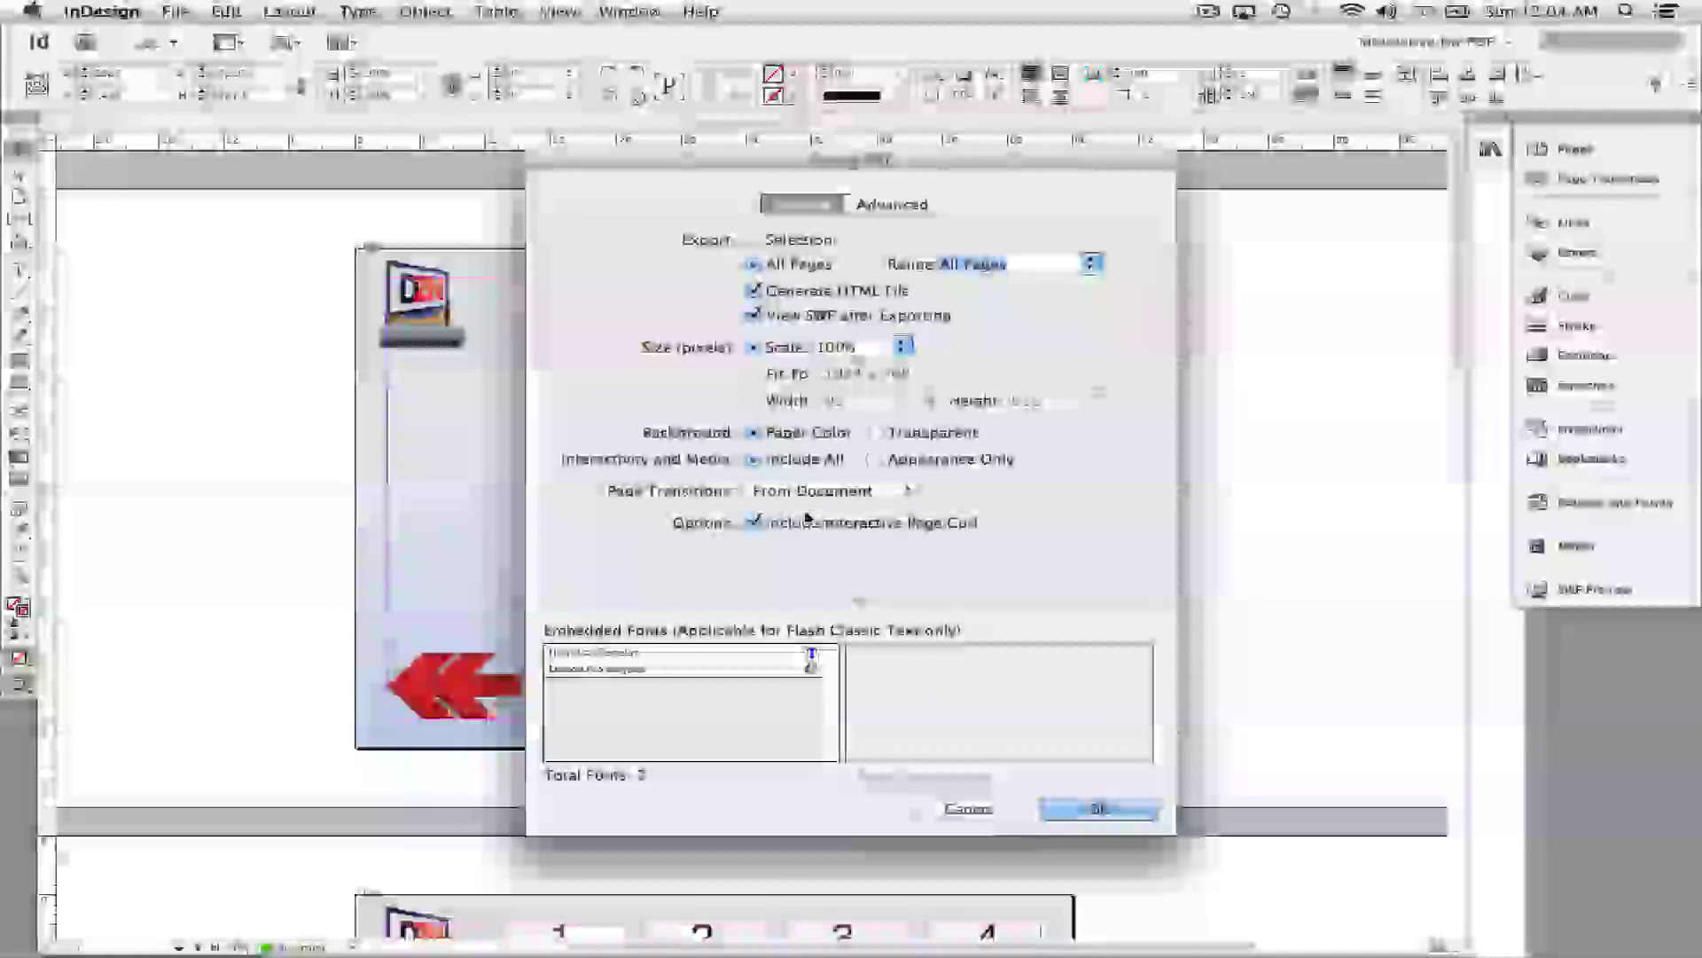
Review the general and advanced SWF options, keep All Pages and Include Interactive Page Curl, and export despite the CMYK blend space warning.
left_click(755, 525)
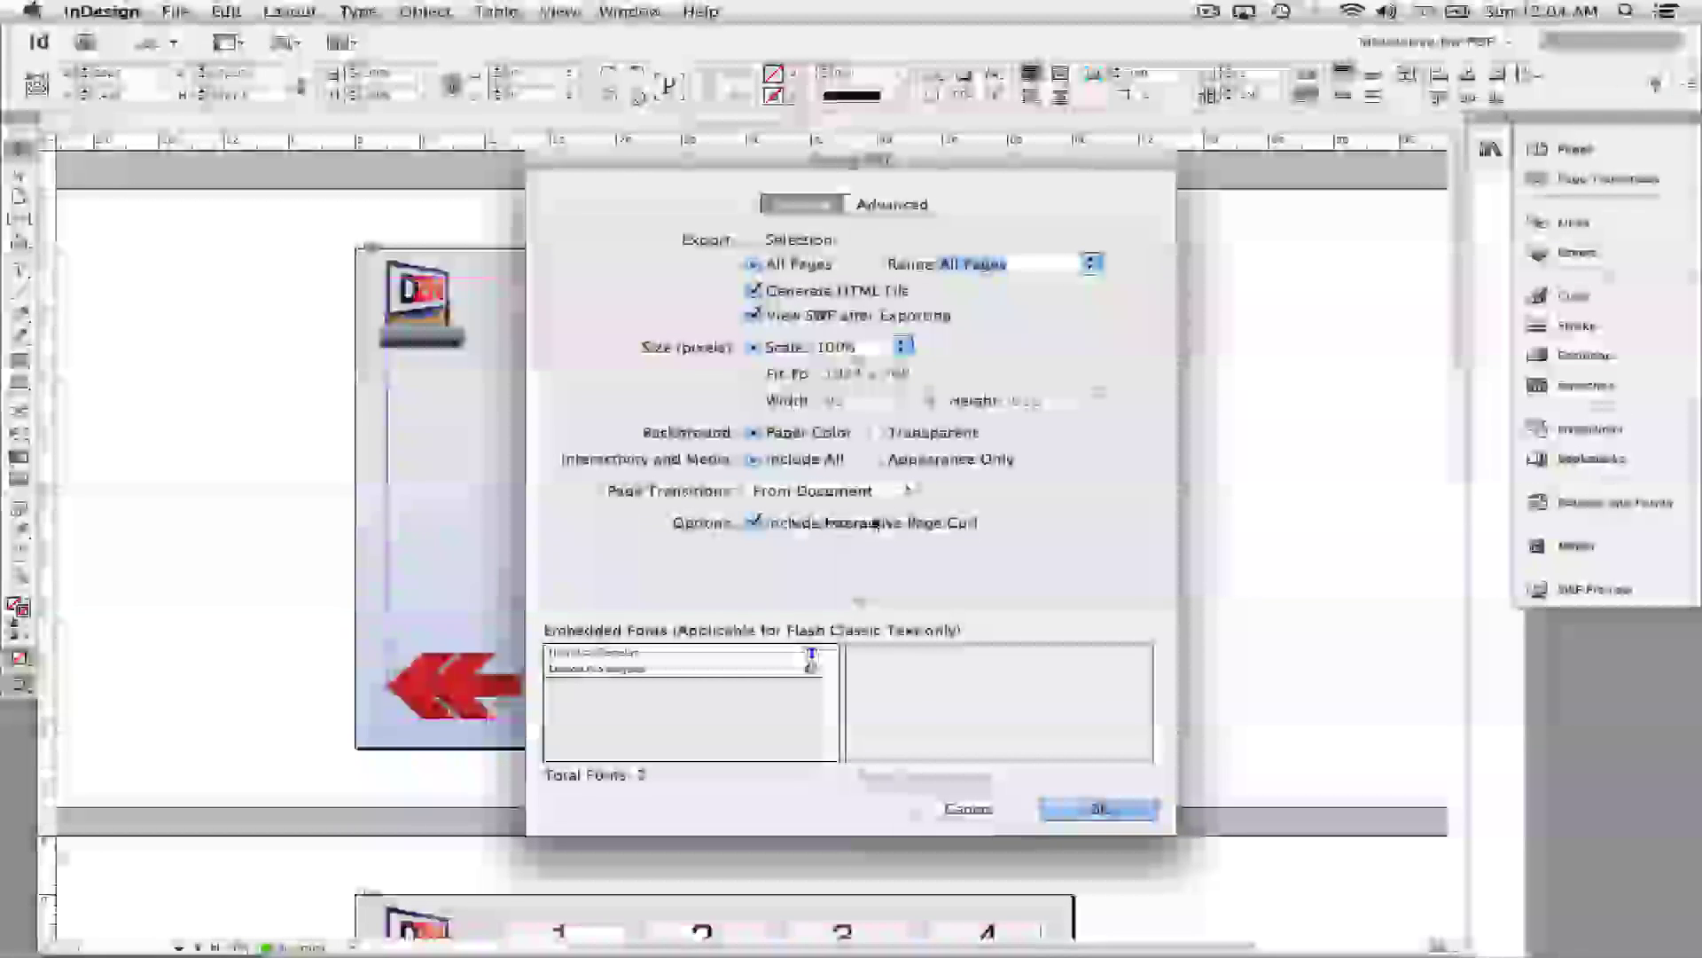
left_click(874, 203)
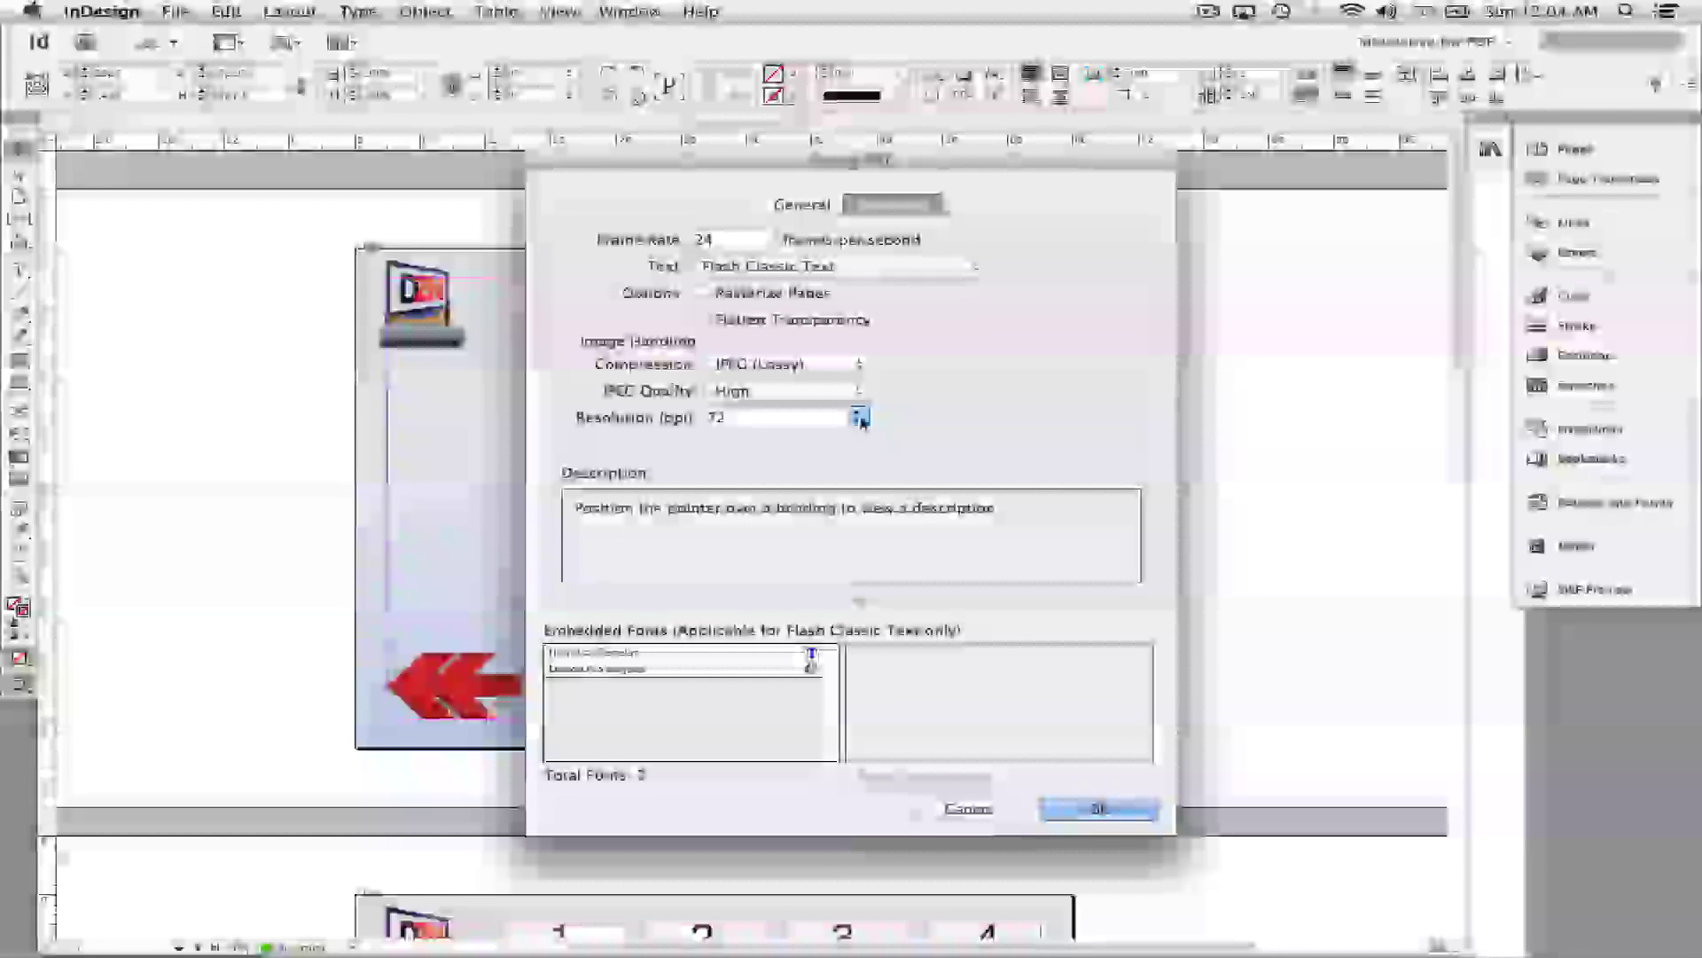
left_click(802, 205)
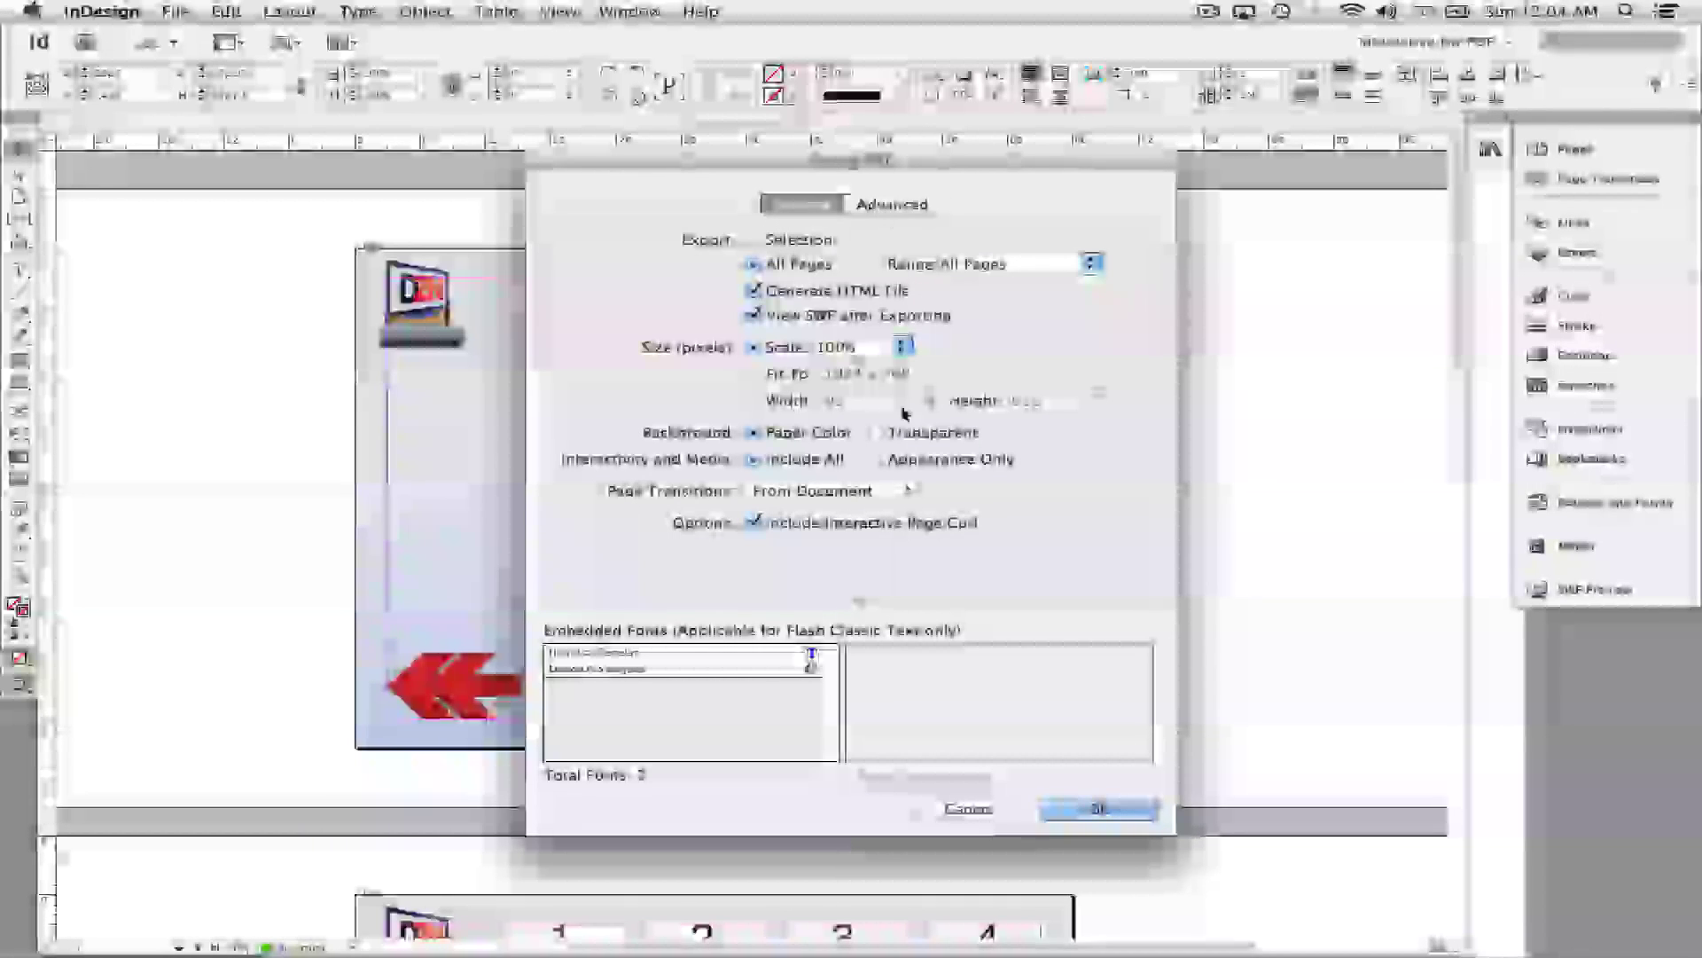
left_click(1128, 807)
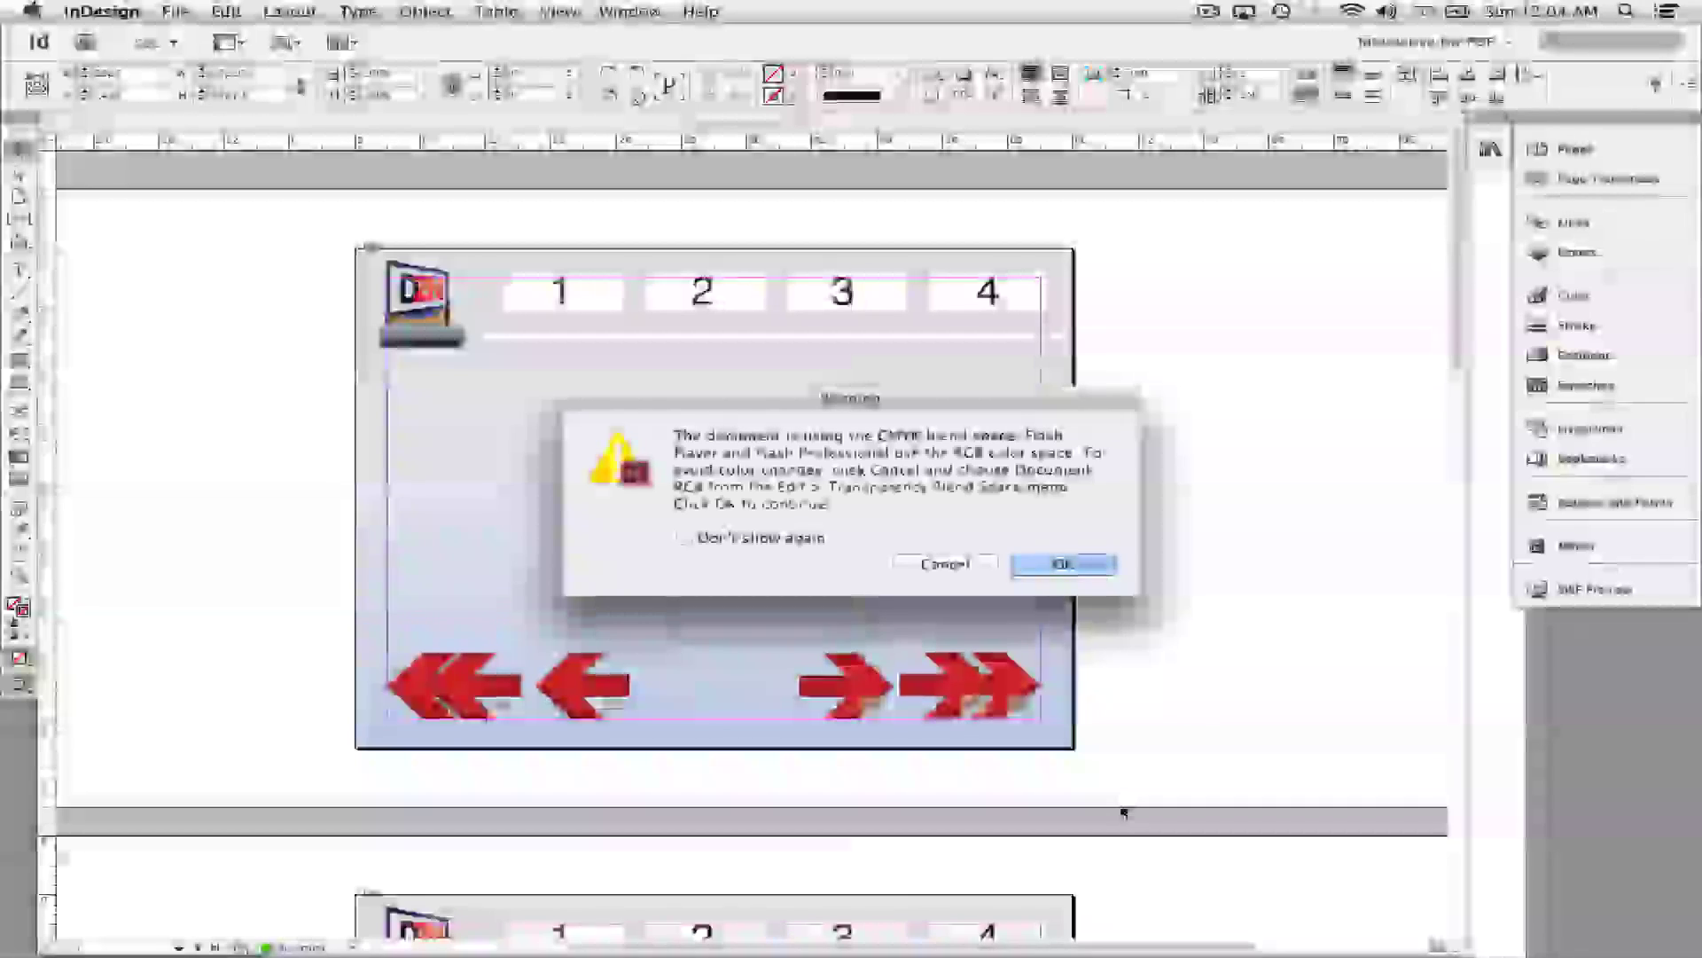
left_click(1115, 565)
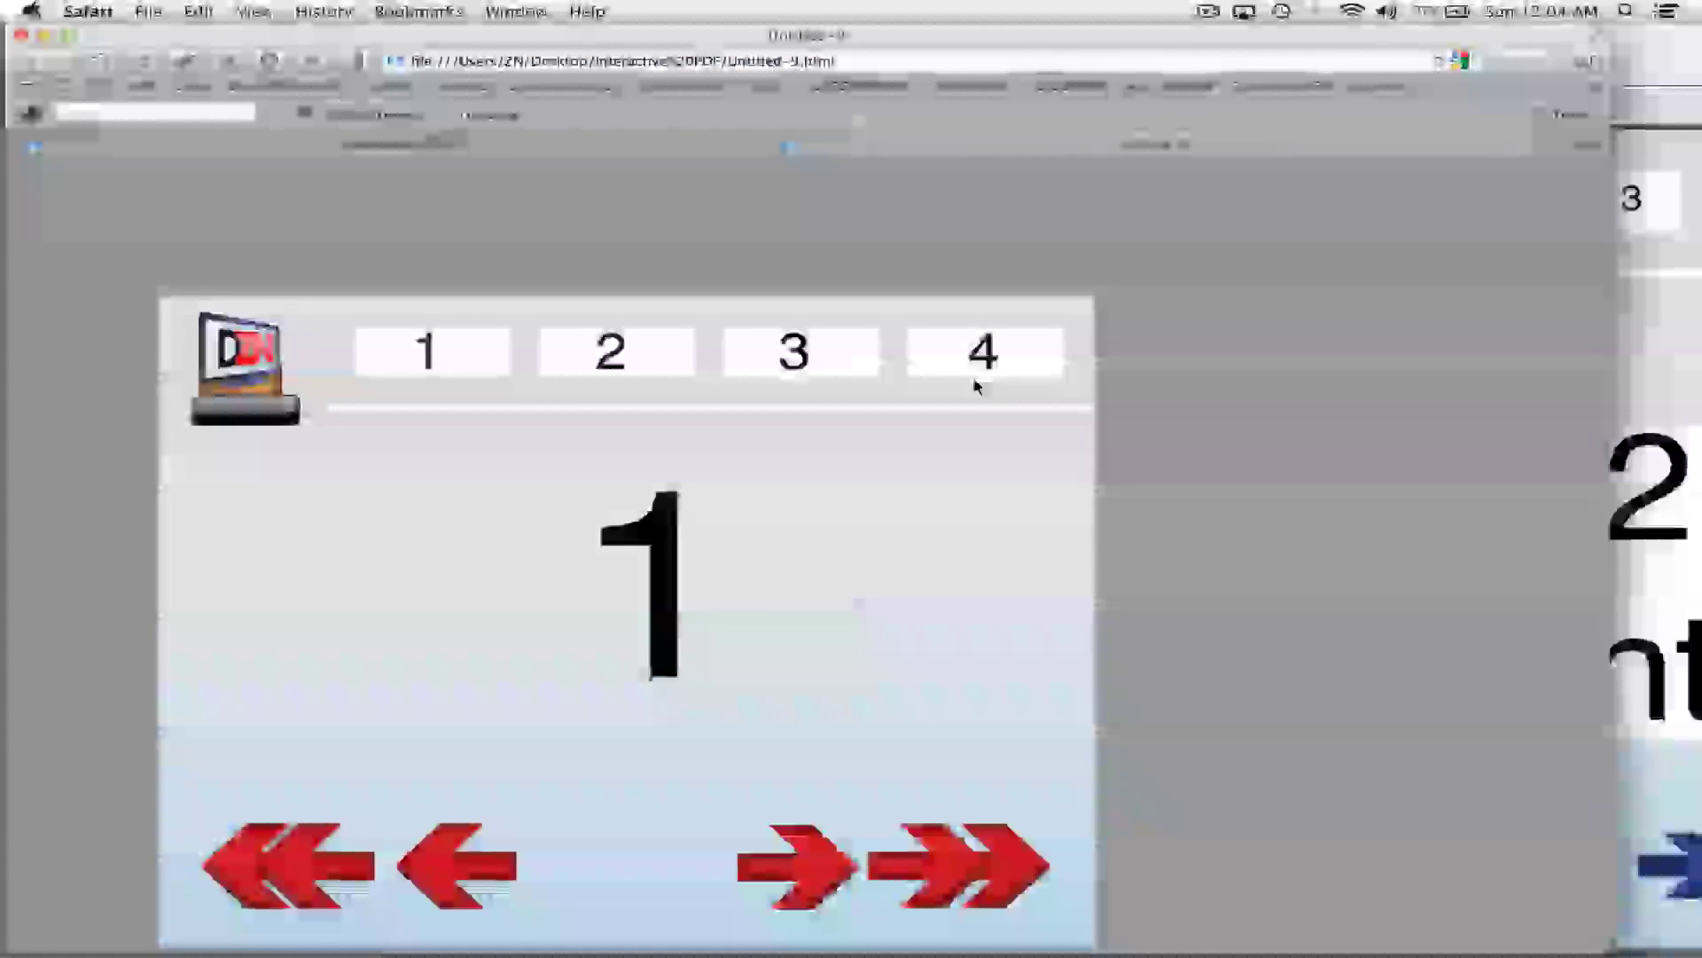
Test the next, previous, last and first page arrows in the exported Untitled-9.html in Safari, and return to InDesign.
left_click(793, 855)
left_click(794, 861)
left_click(796, 867)
left_click(408, 878)
left_click(519, 878)
left_click(965, 851)
left_click(330, 881)
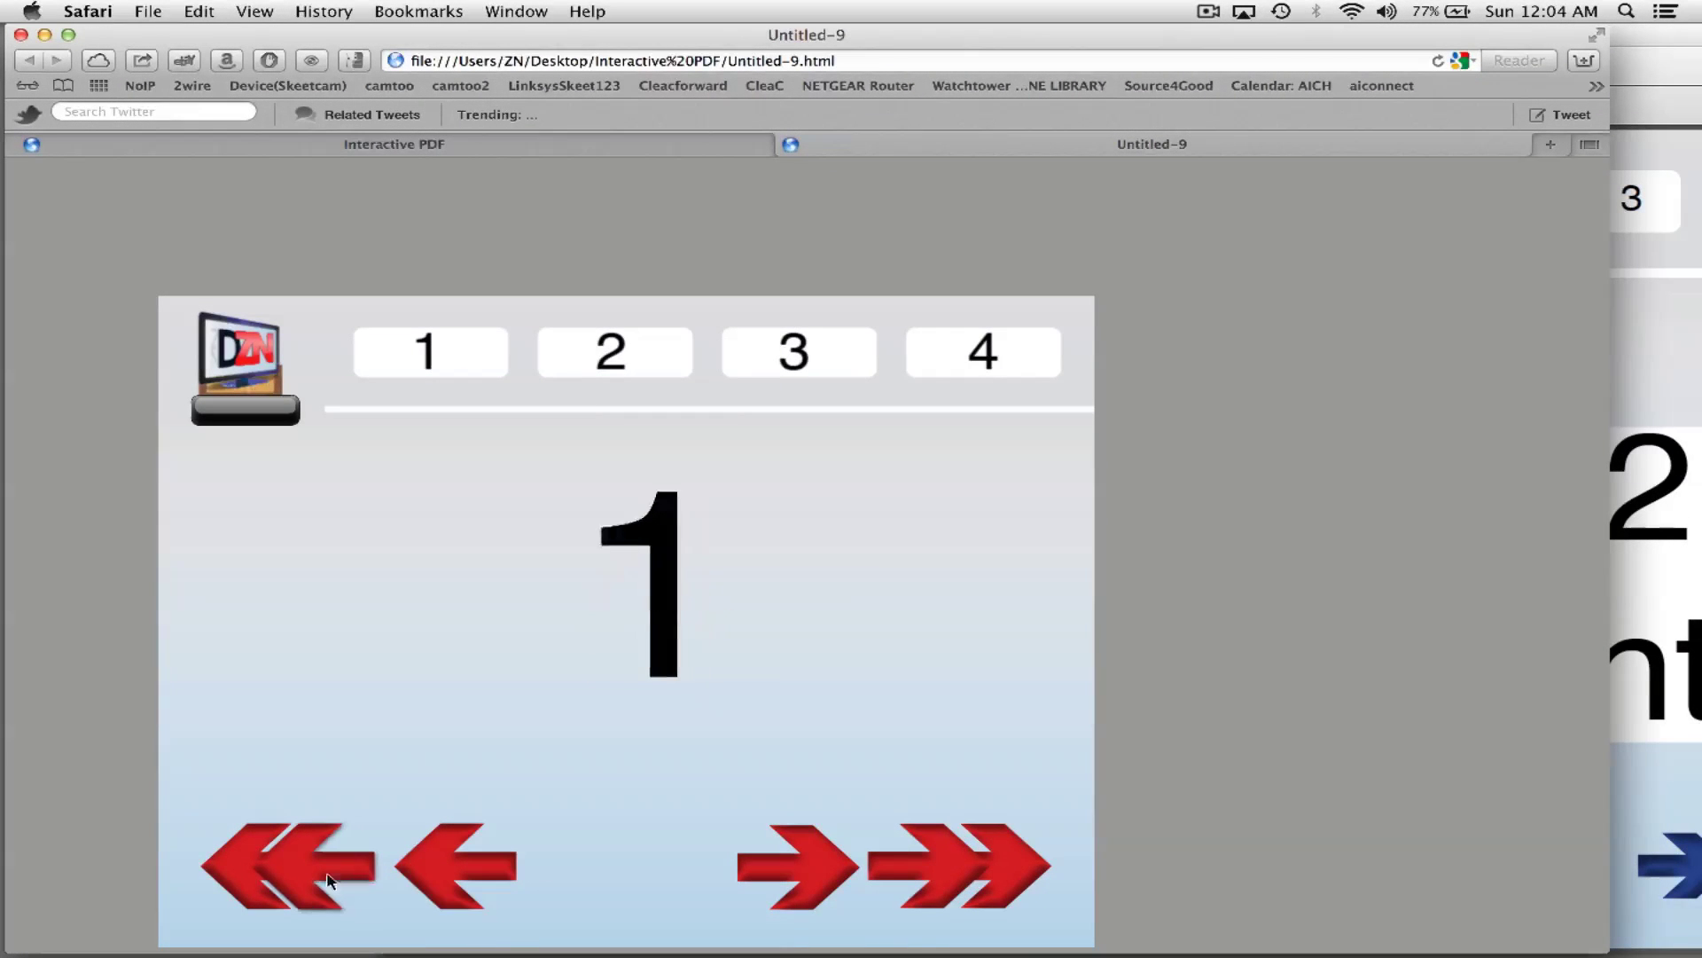
left_click(773, 864)
left_click(483, 868)
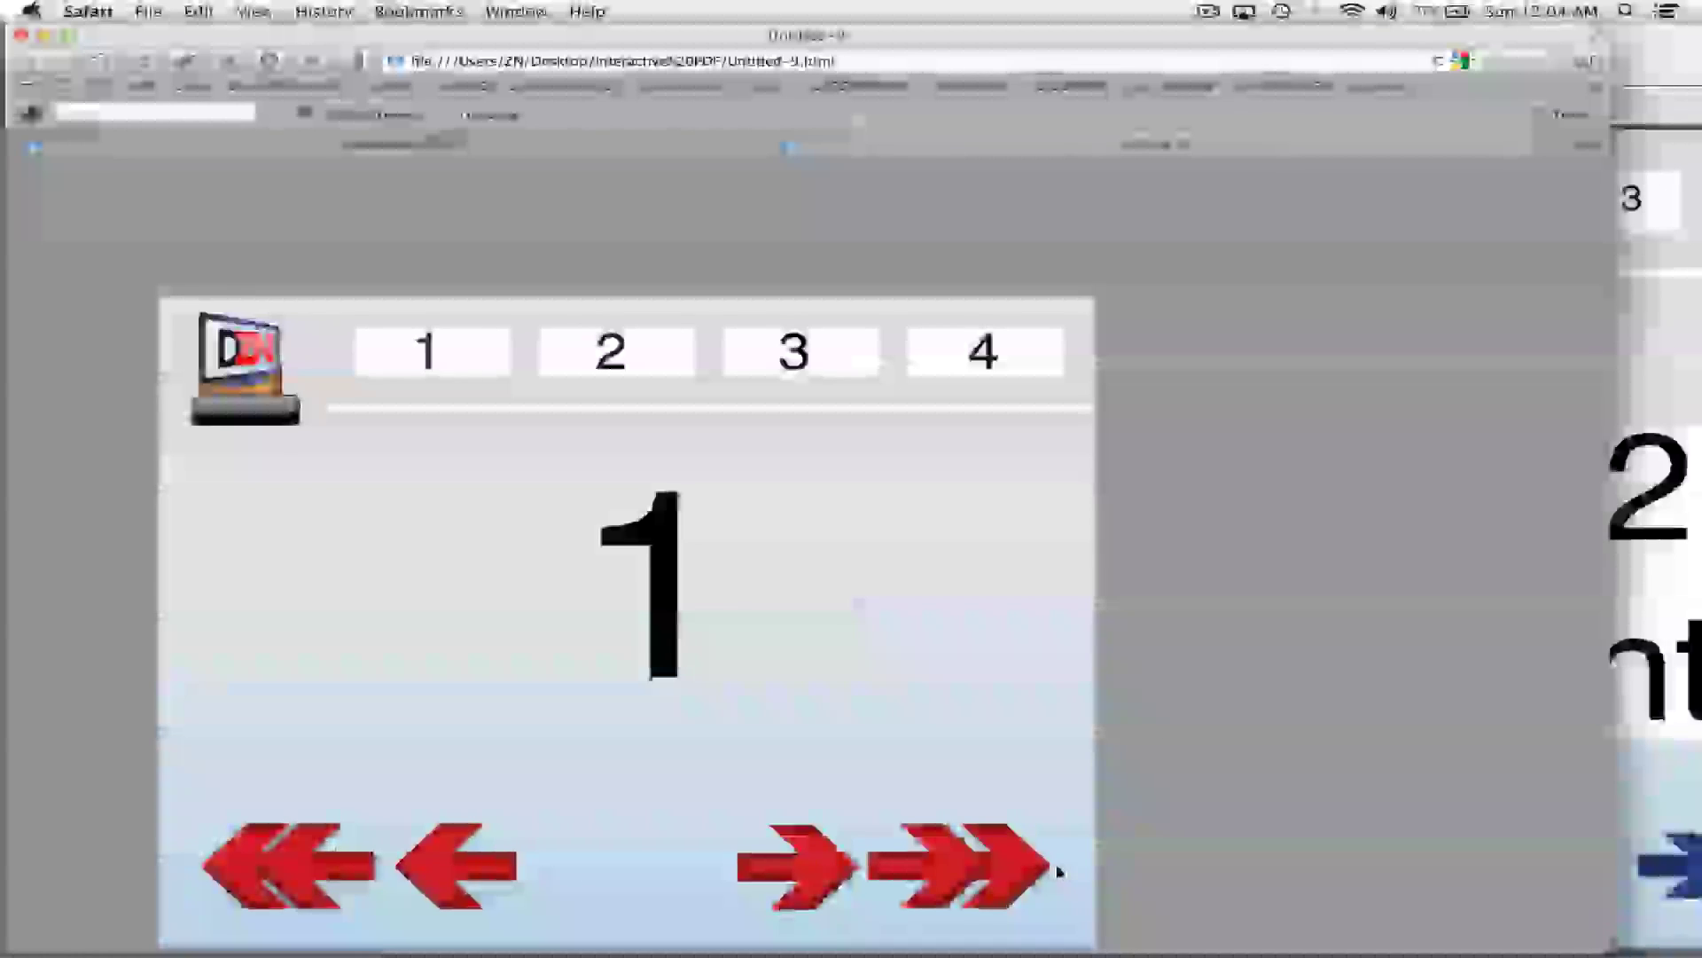
left_click(967, 869)
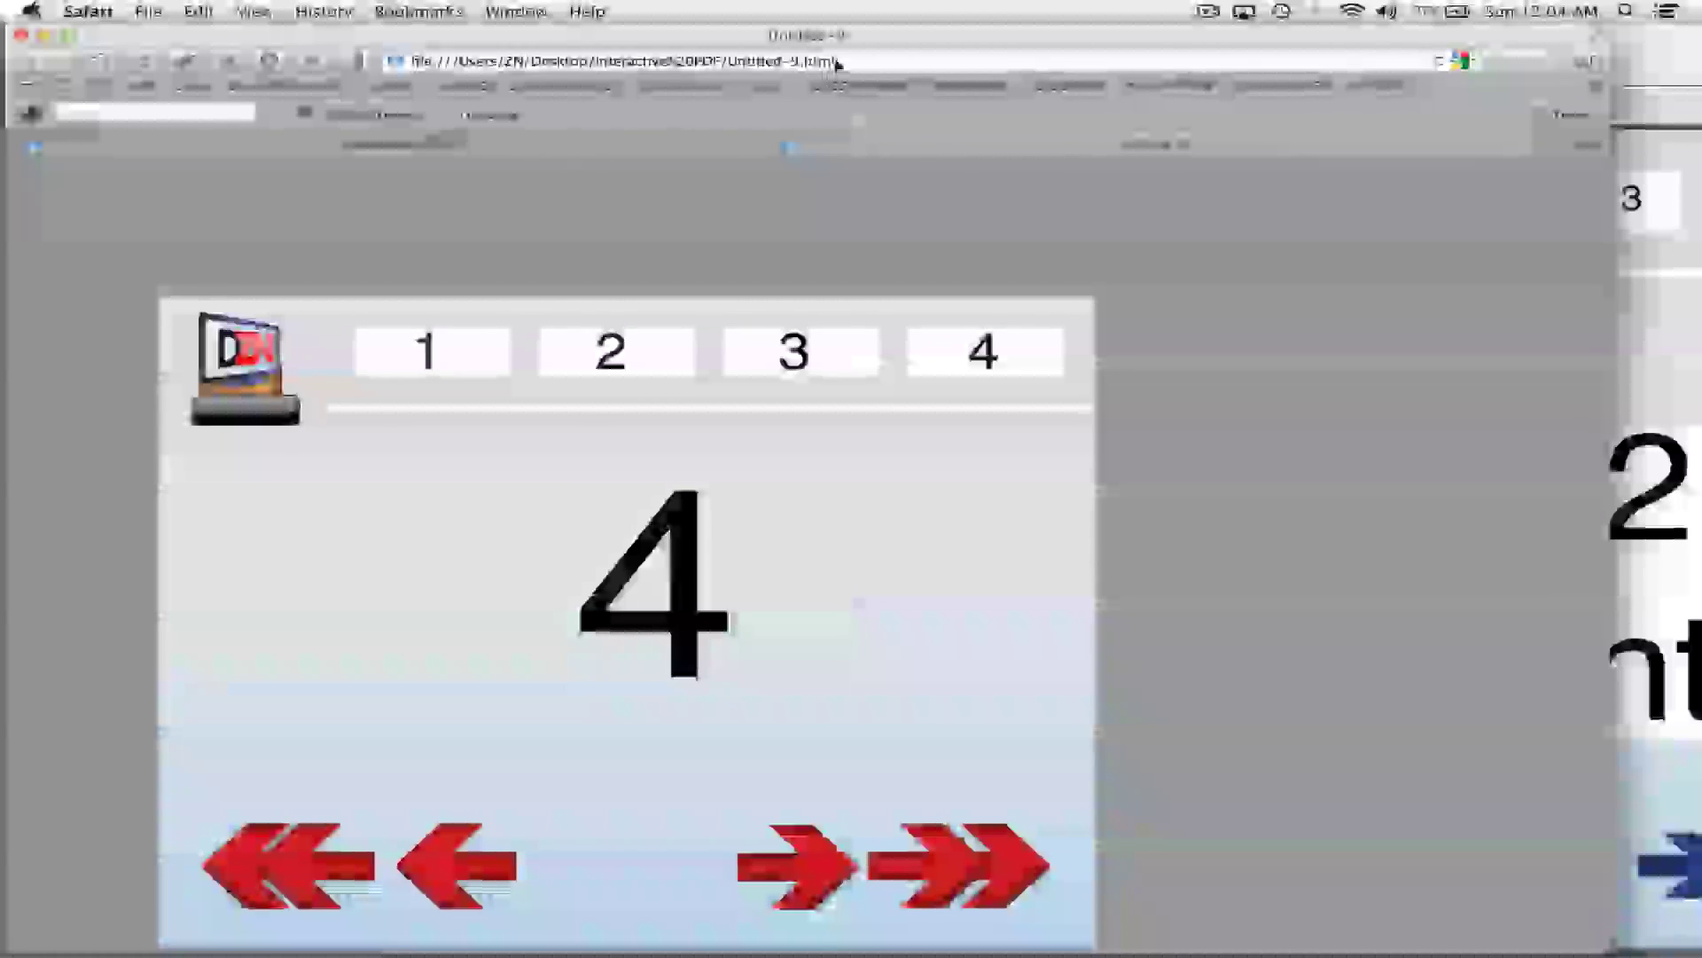
left_click(1685, 268)
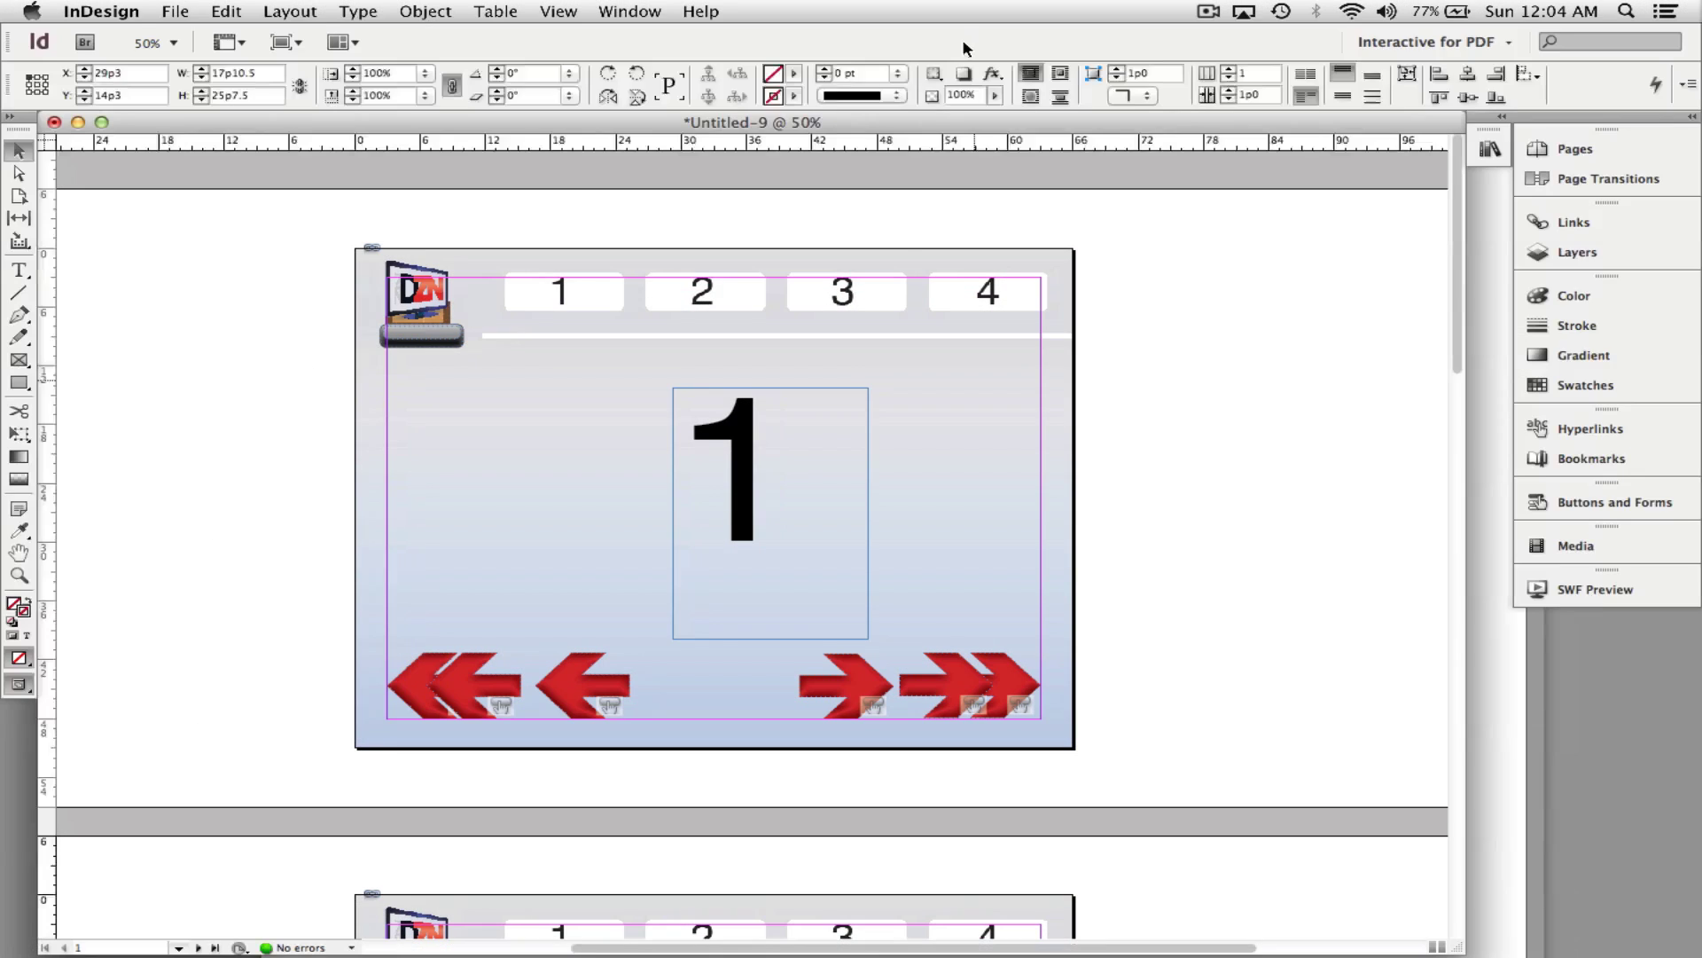
Open the A-Master page and undo the accidental shift of its background artwork.
left_click(891, 238)
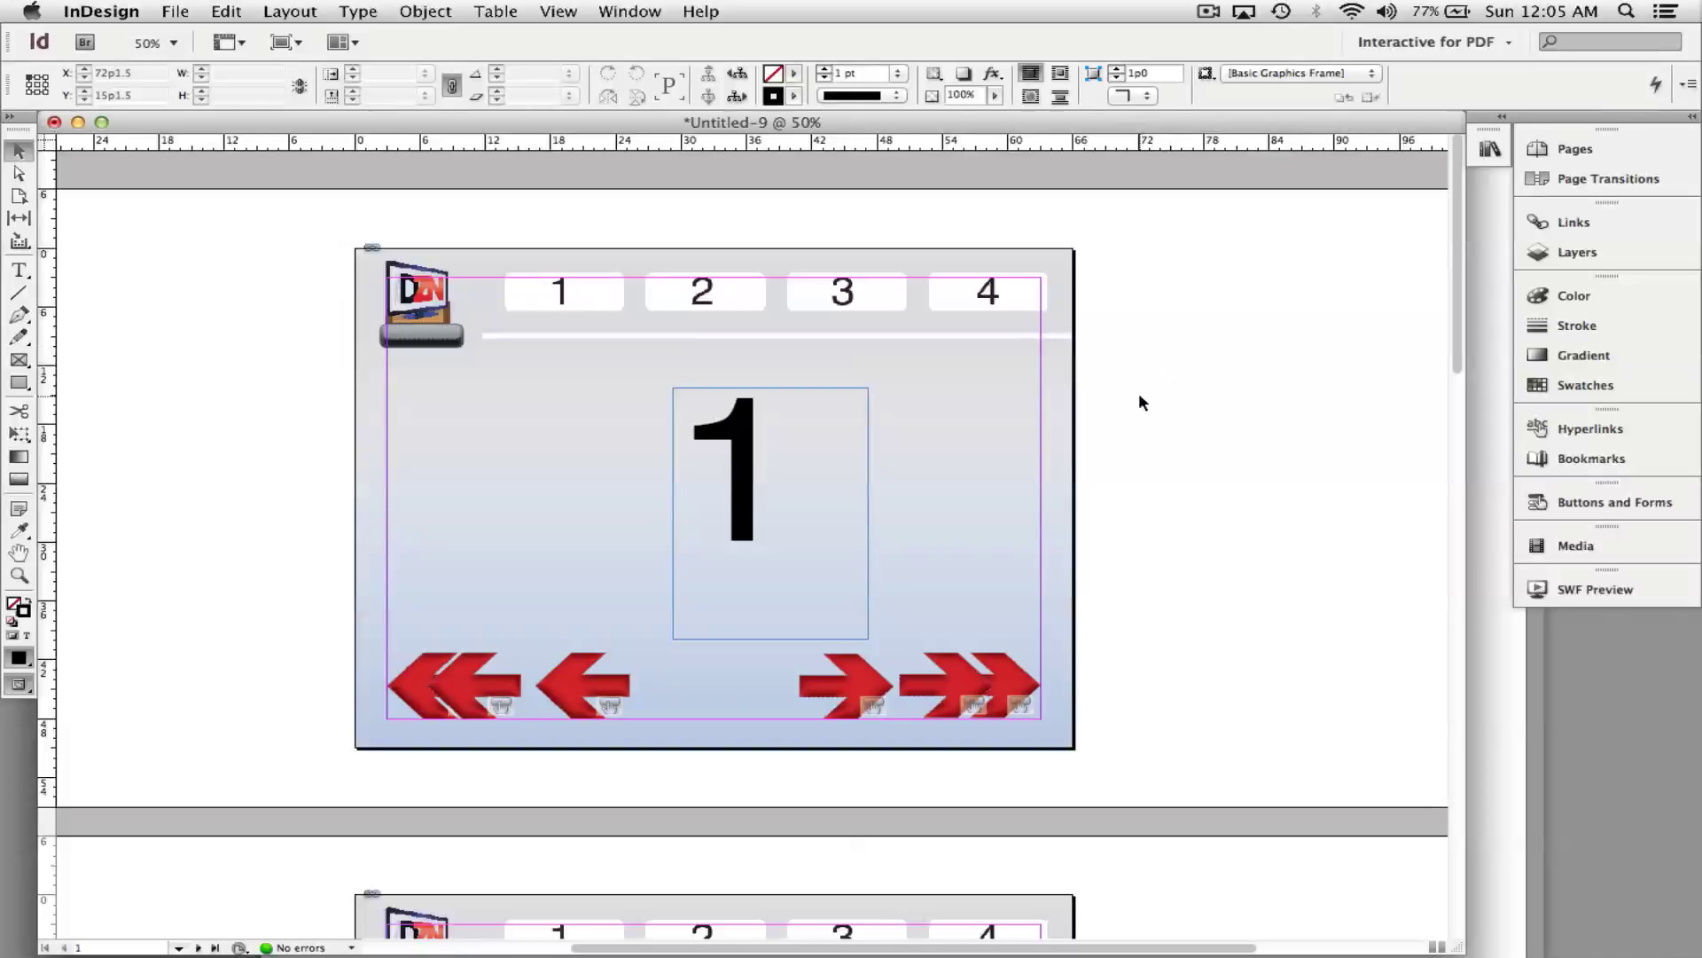
scroll(1141, 402, "down", 5)
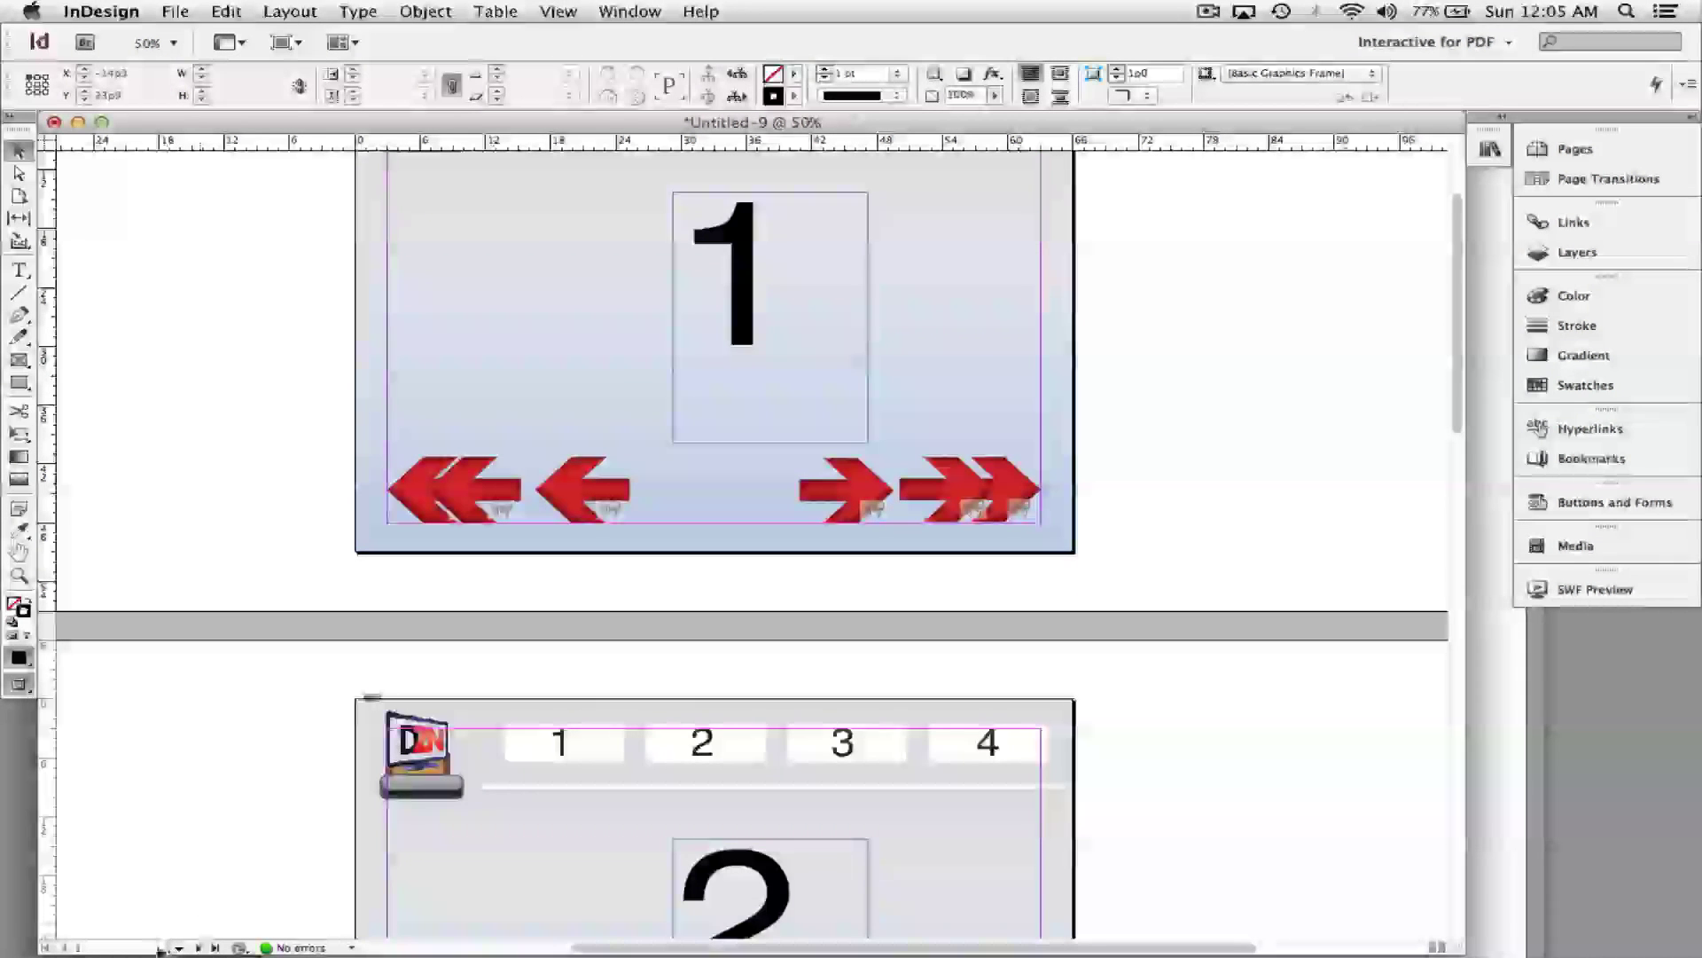
left_click(179, 948)
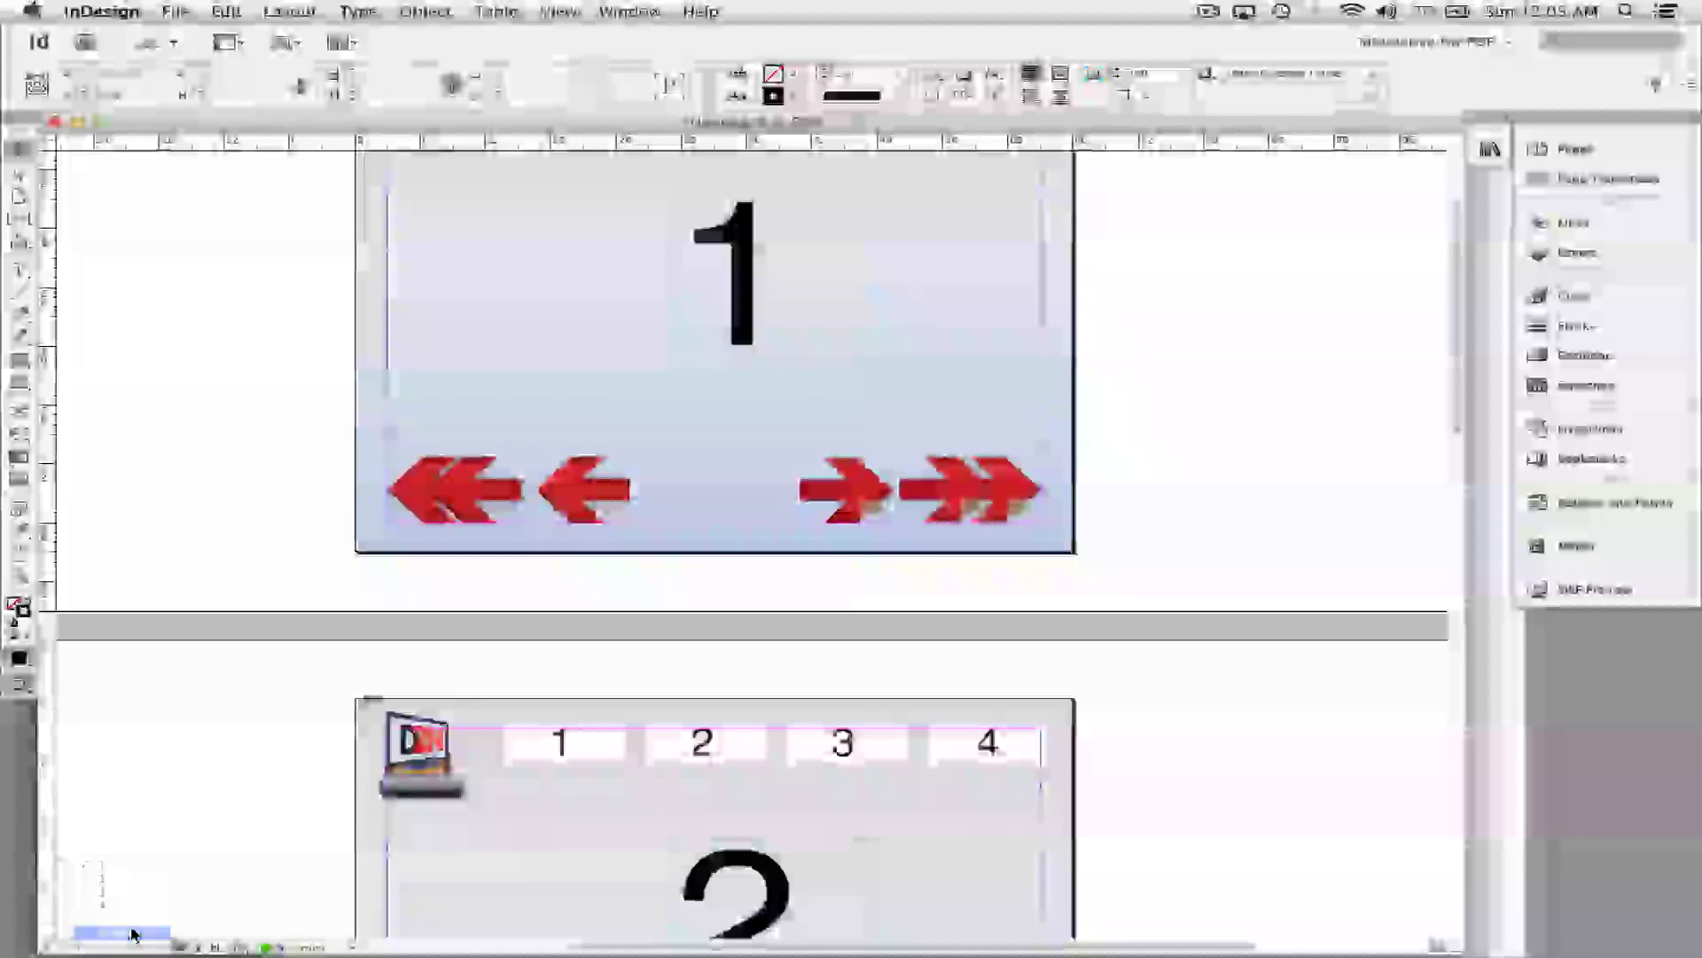
left_click(151, 930)
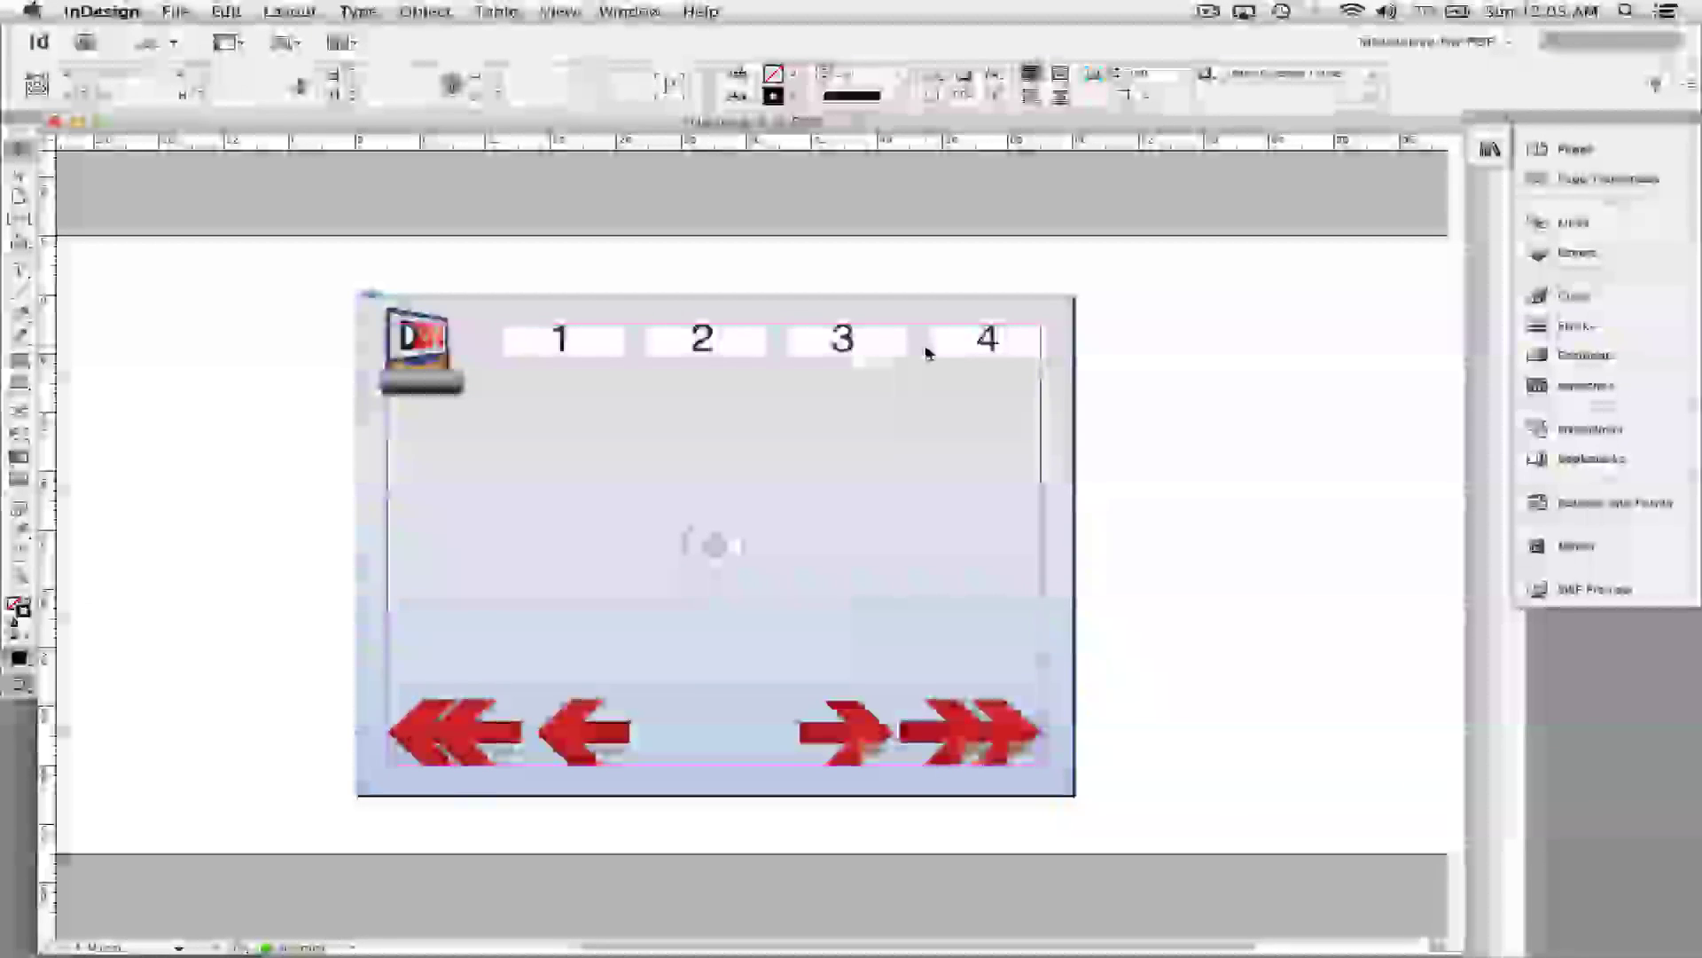
left_click_drag(552, 354, 381, 345)
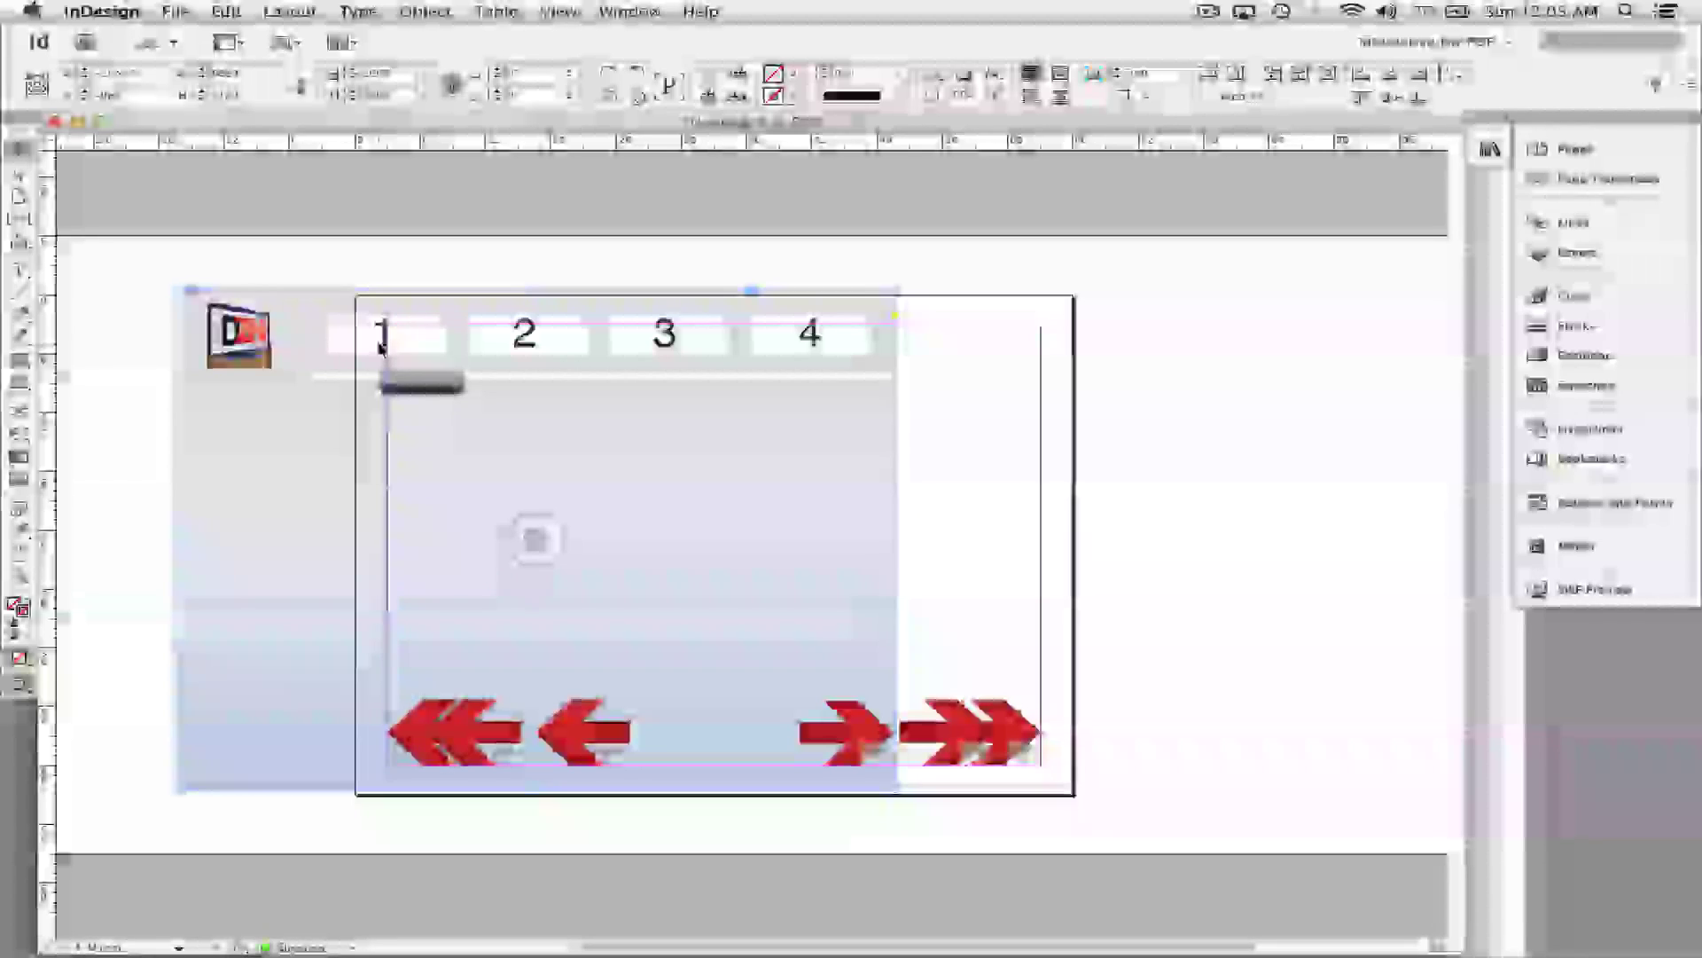
key("super+z")
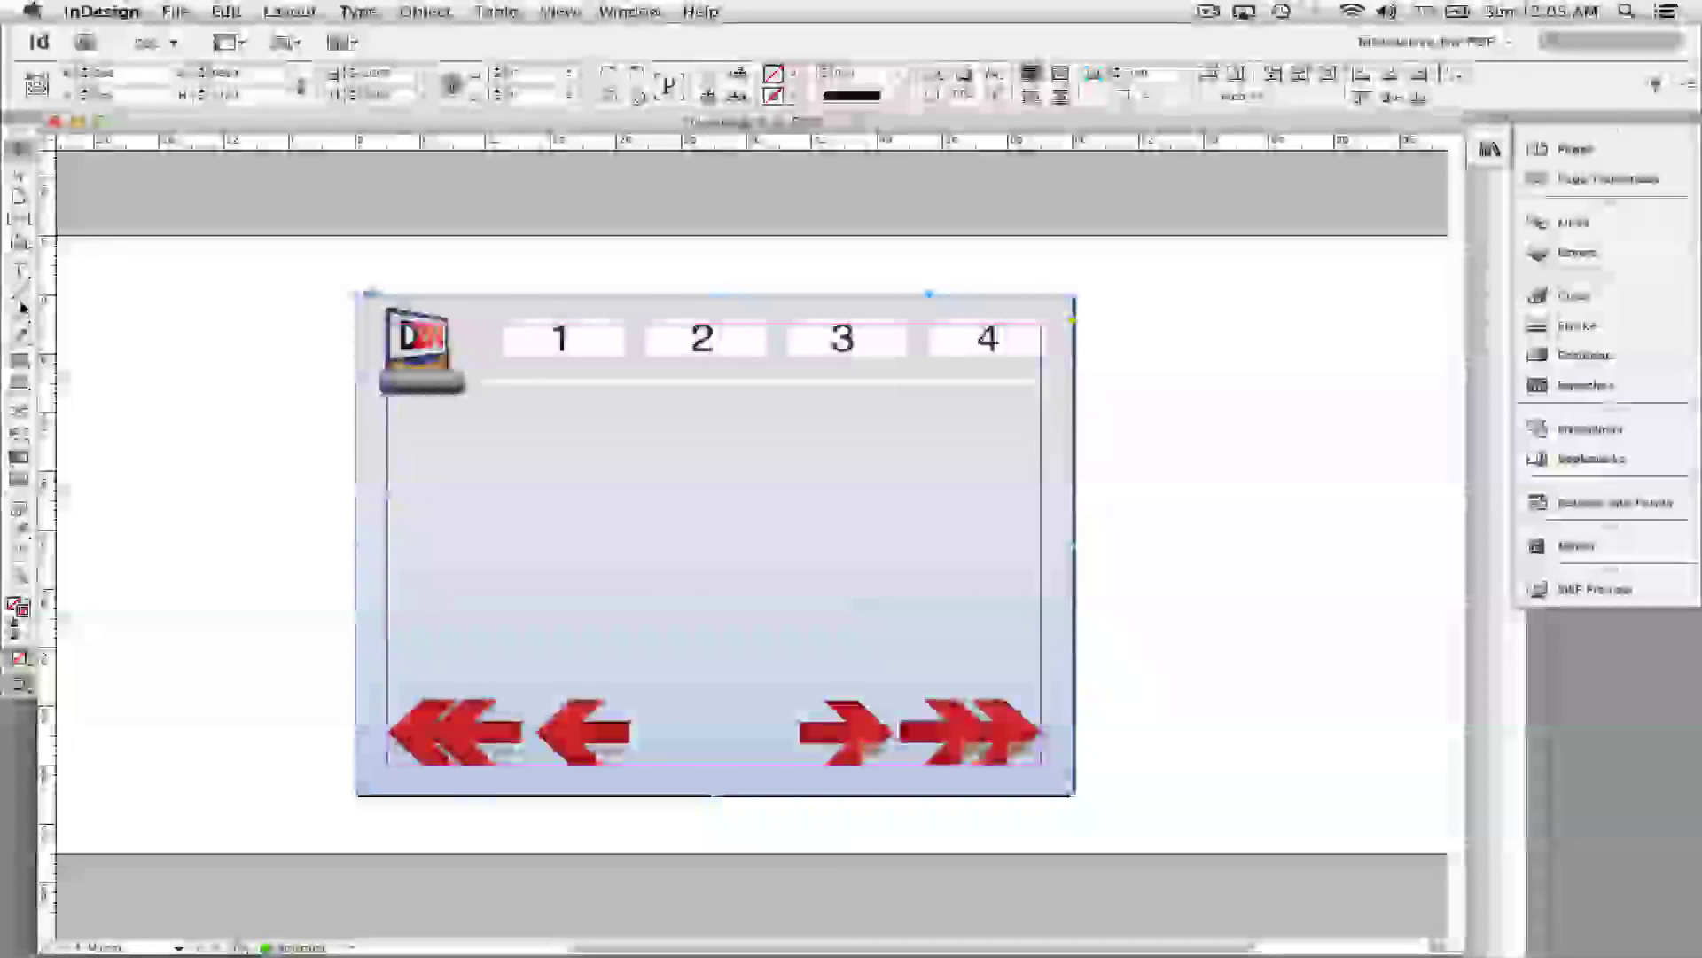
Draw a rectangle about 10p10 by 5p8 over the number 1 box on the master page and set its stroke to None.
left_click(19, 381)
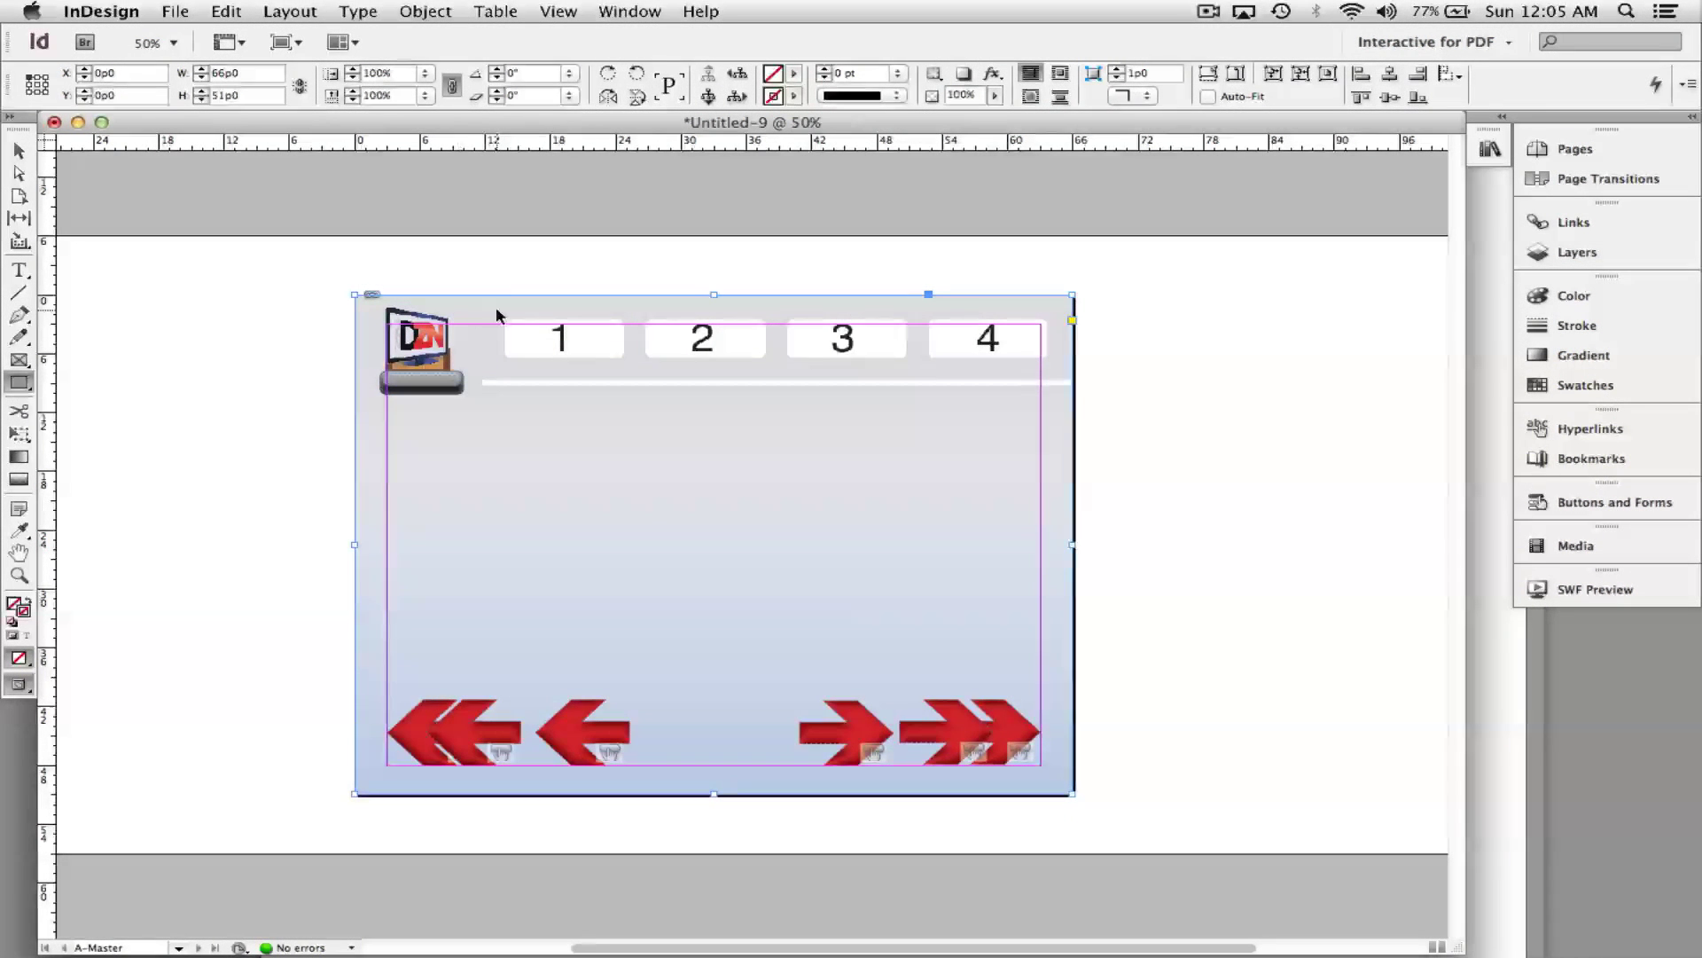
left_click_drag(490, 312, 625, 363)
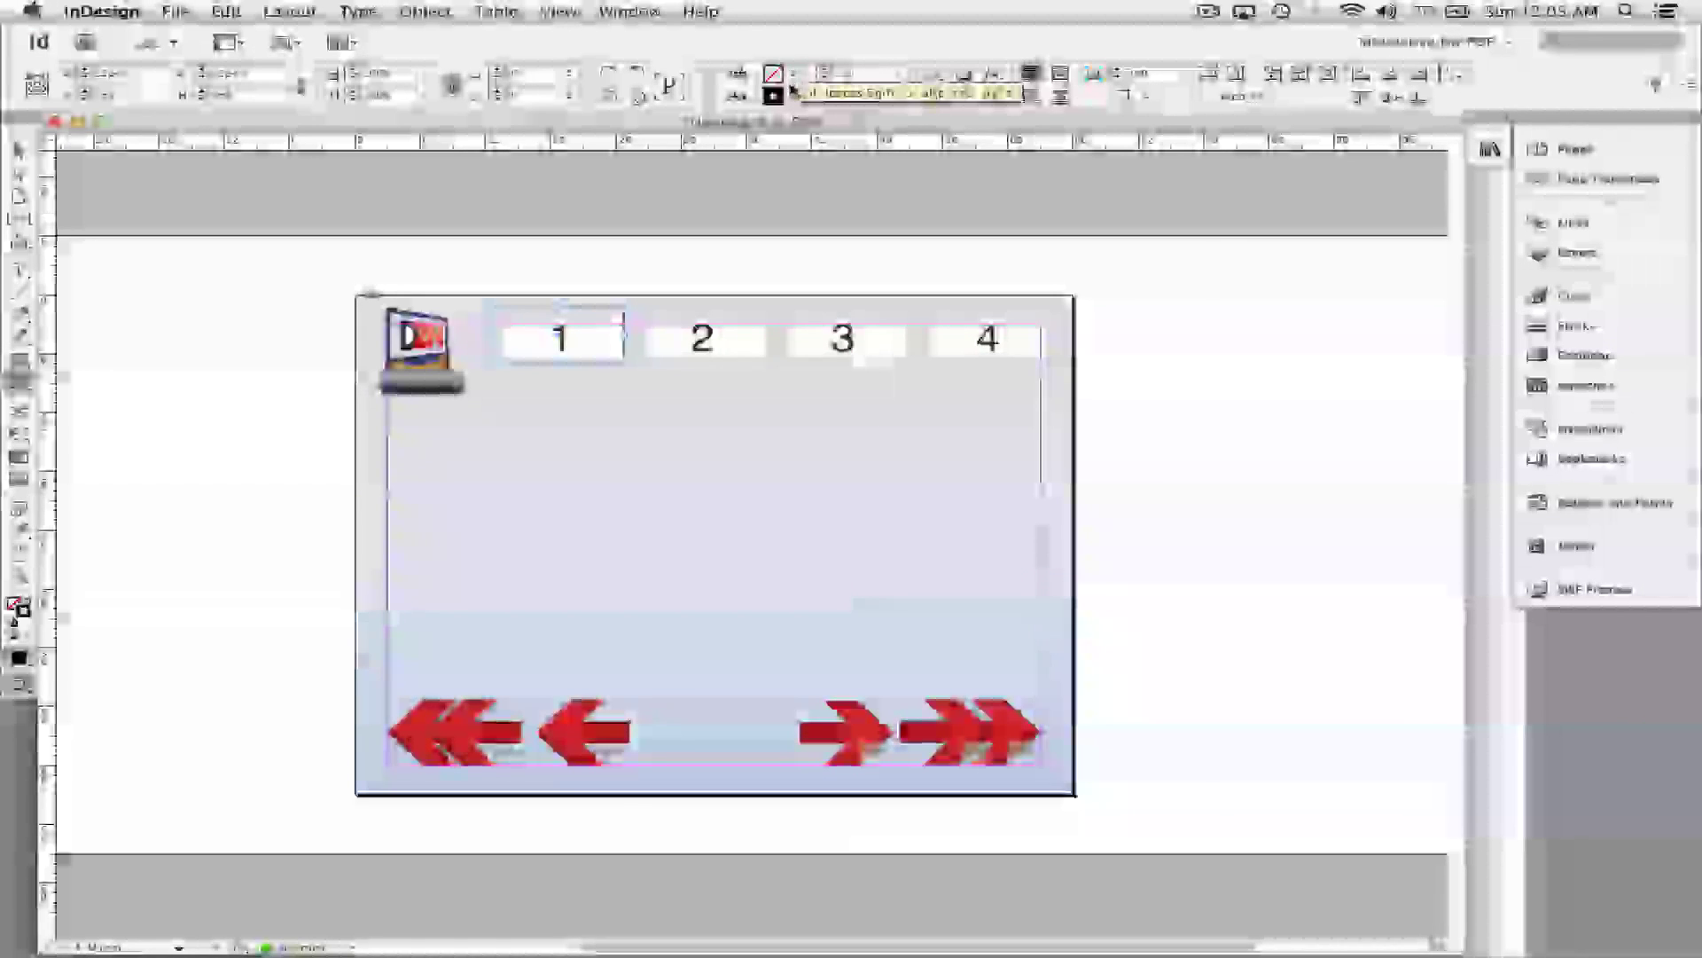
left_click(793, 88)
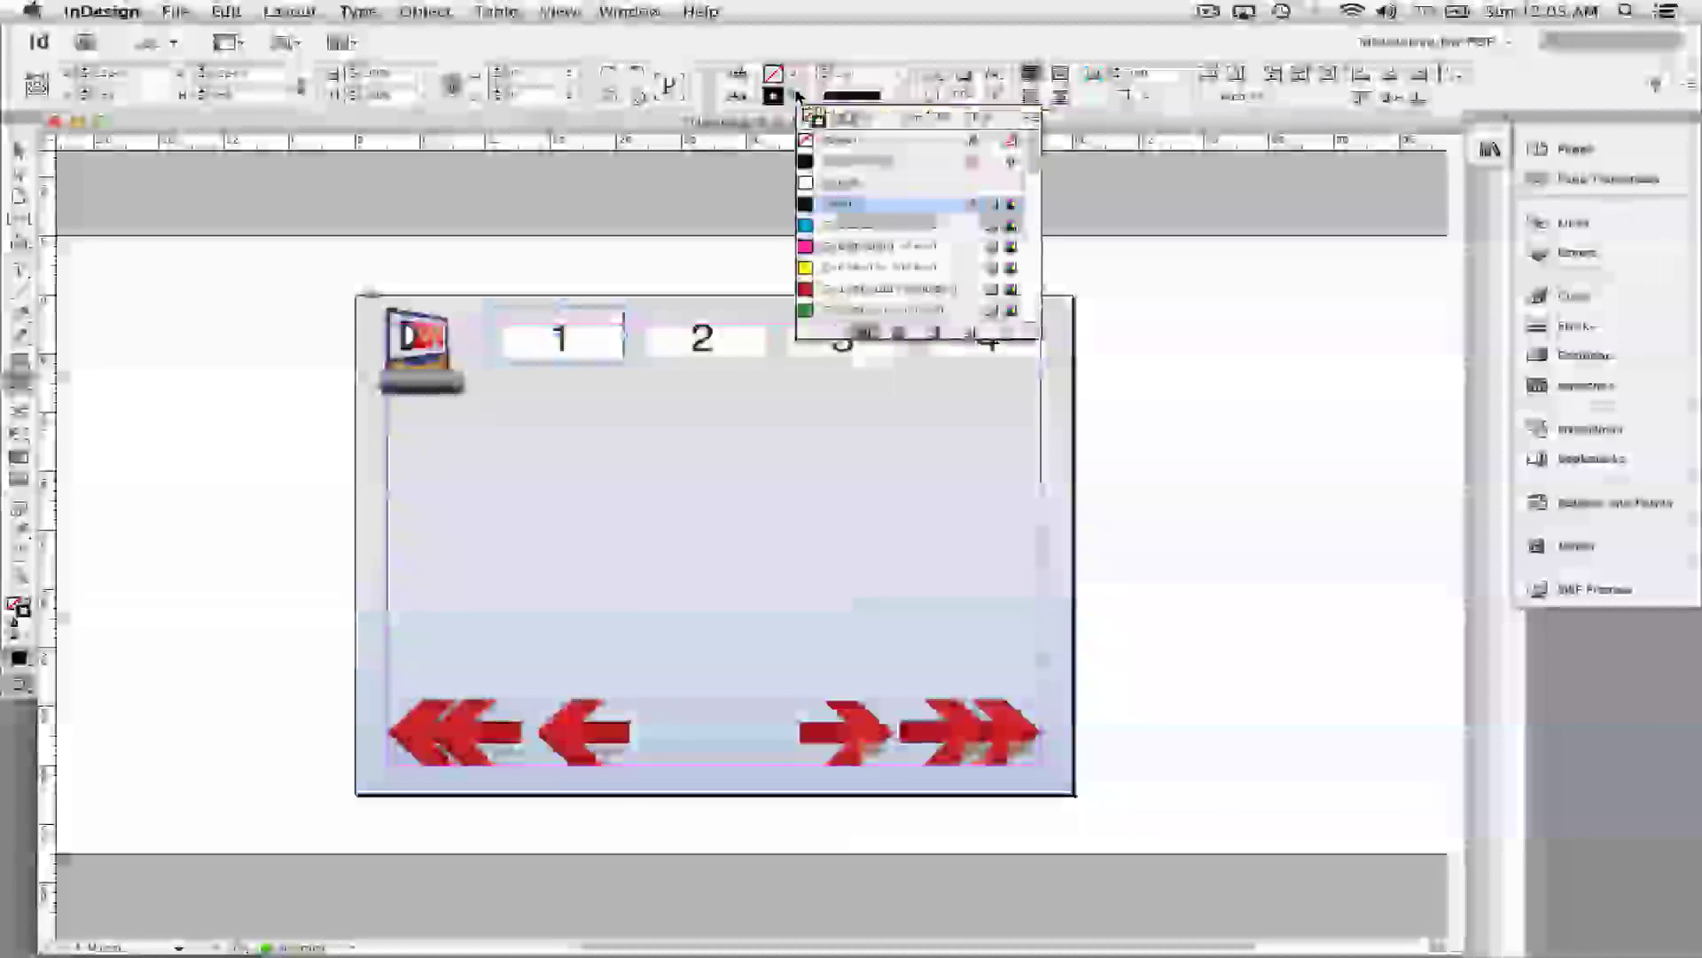
left_click(835, 141)
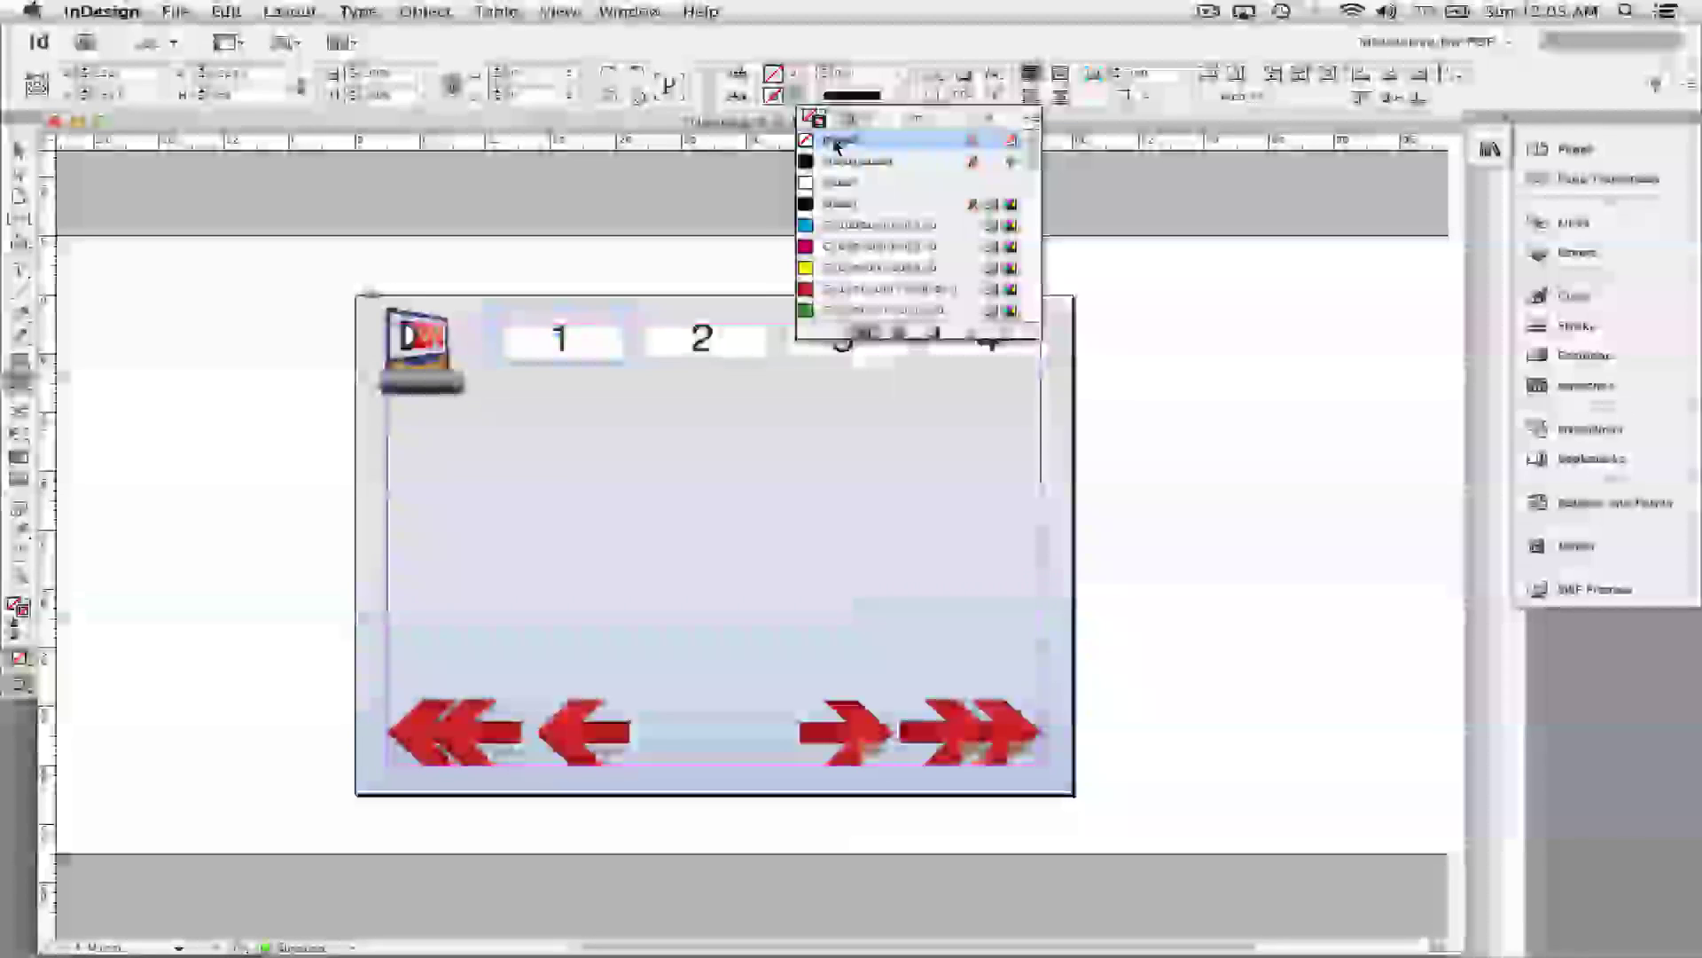
left_click(205, 330)
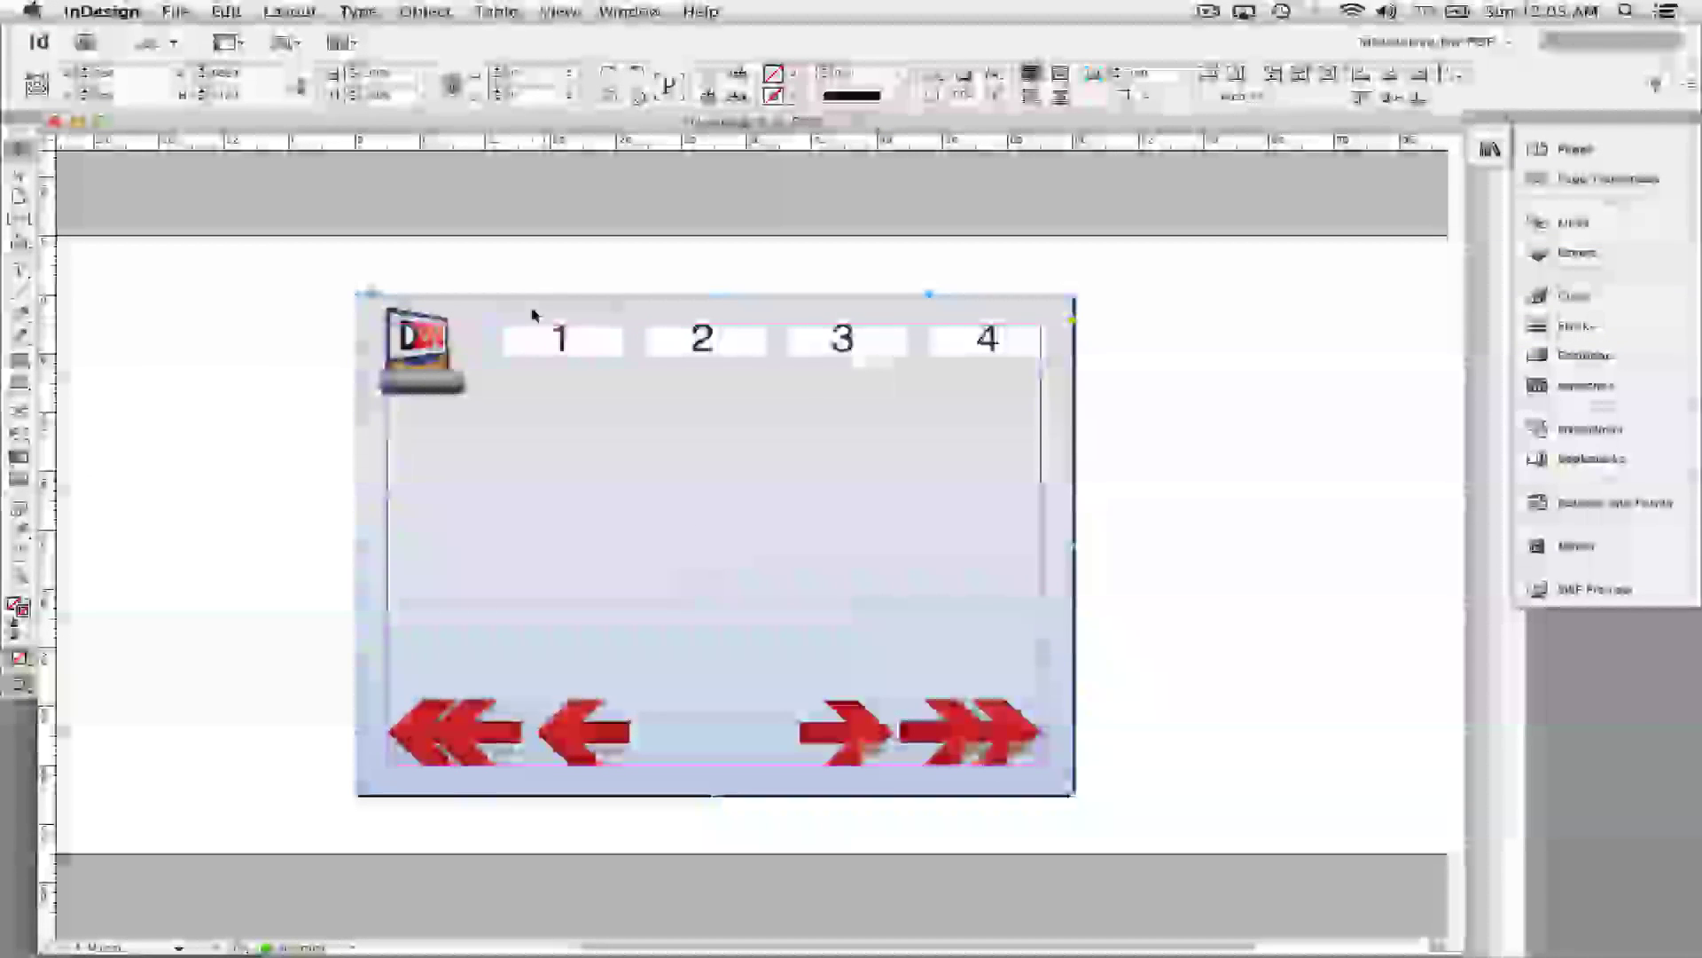
left_click(499, 335)
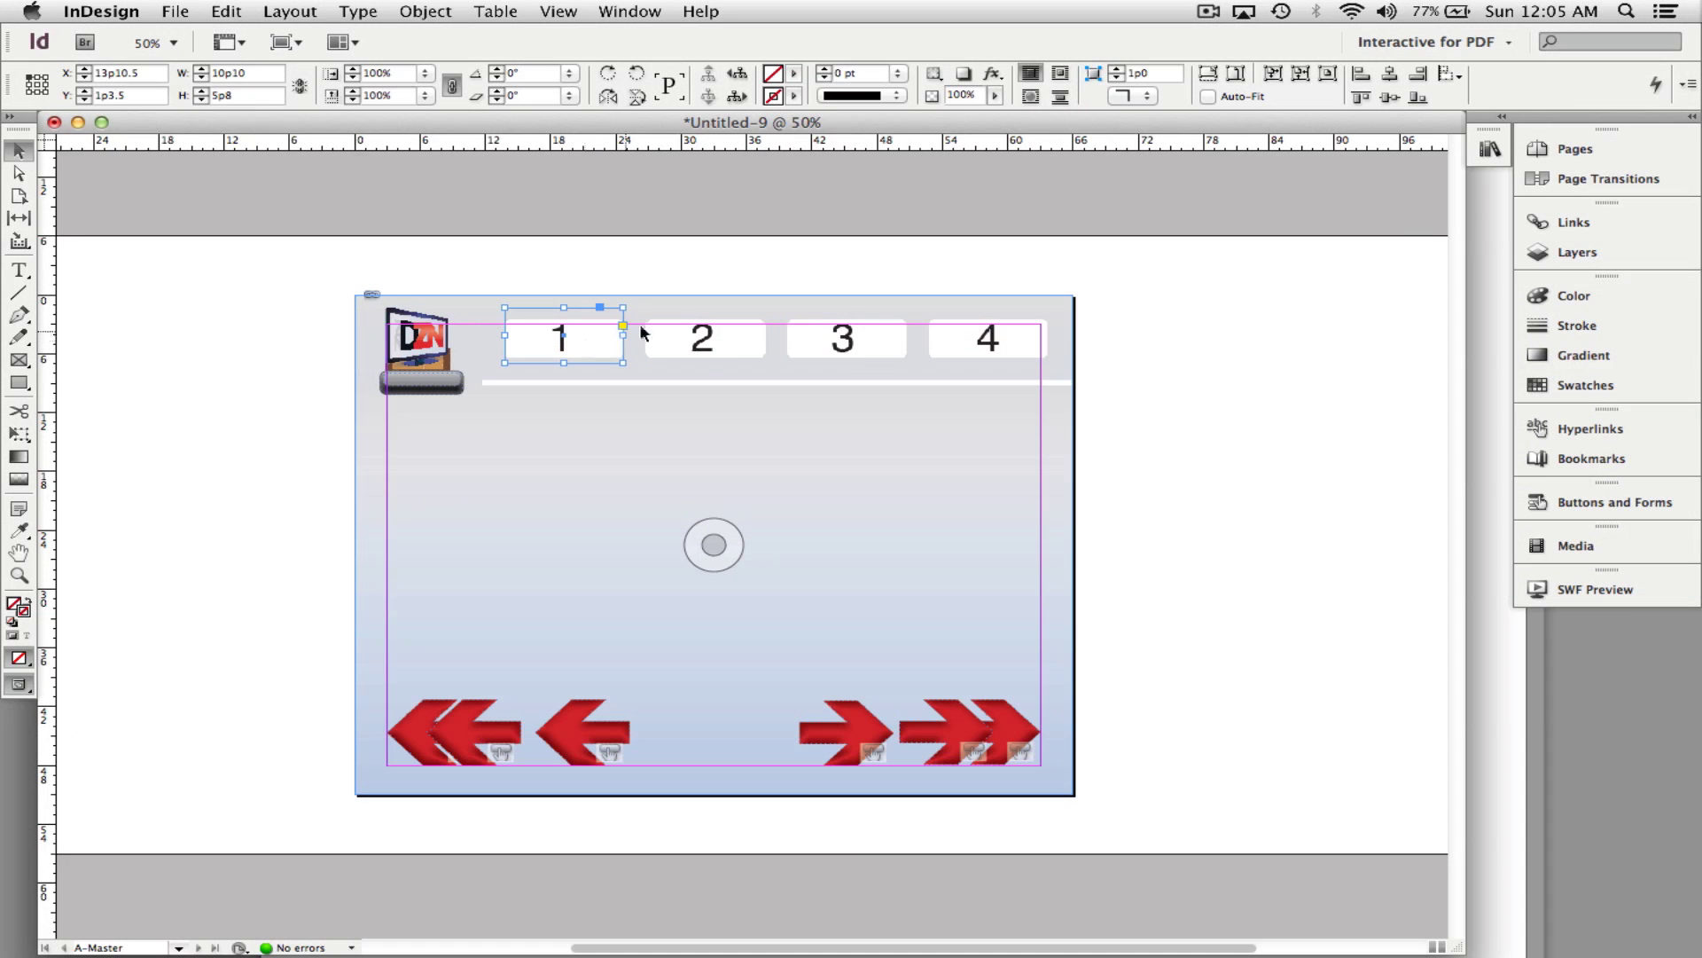
Convert the invisible rectangle over the number 1 box to a button.
right_click(548, 310)
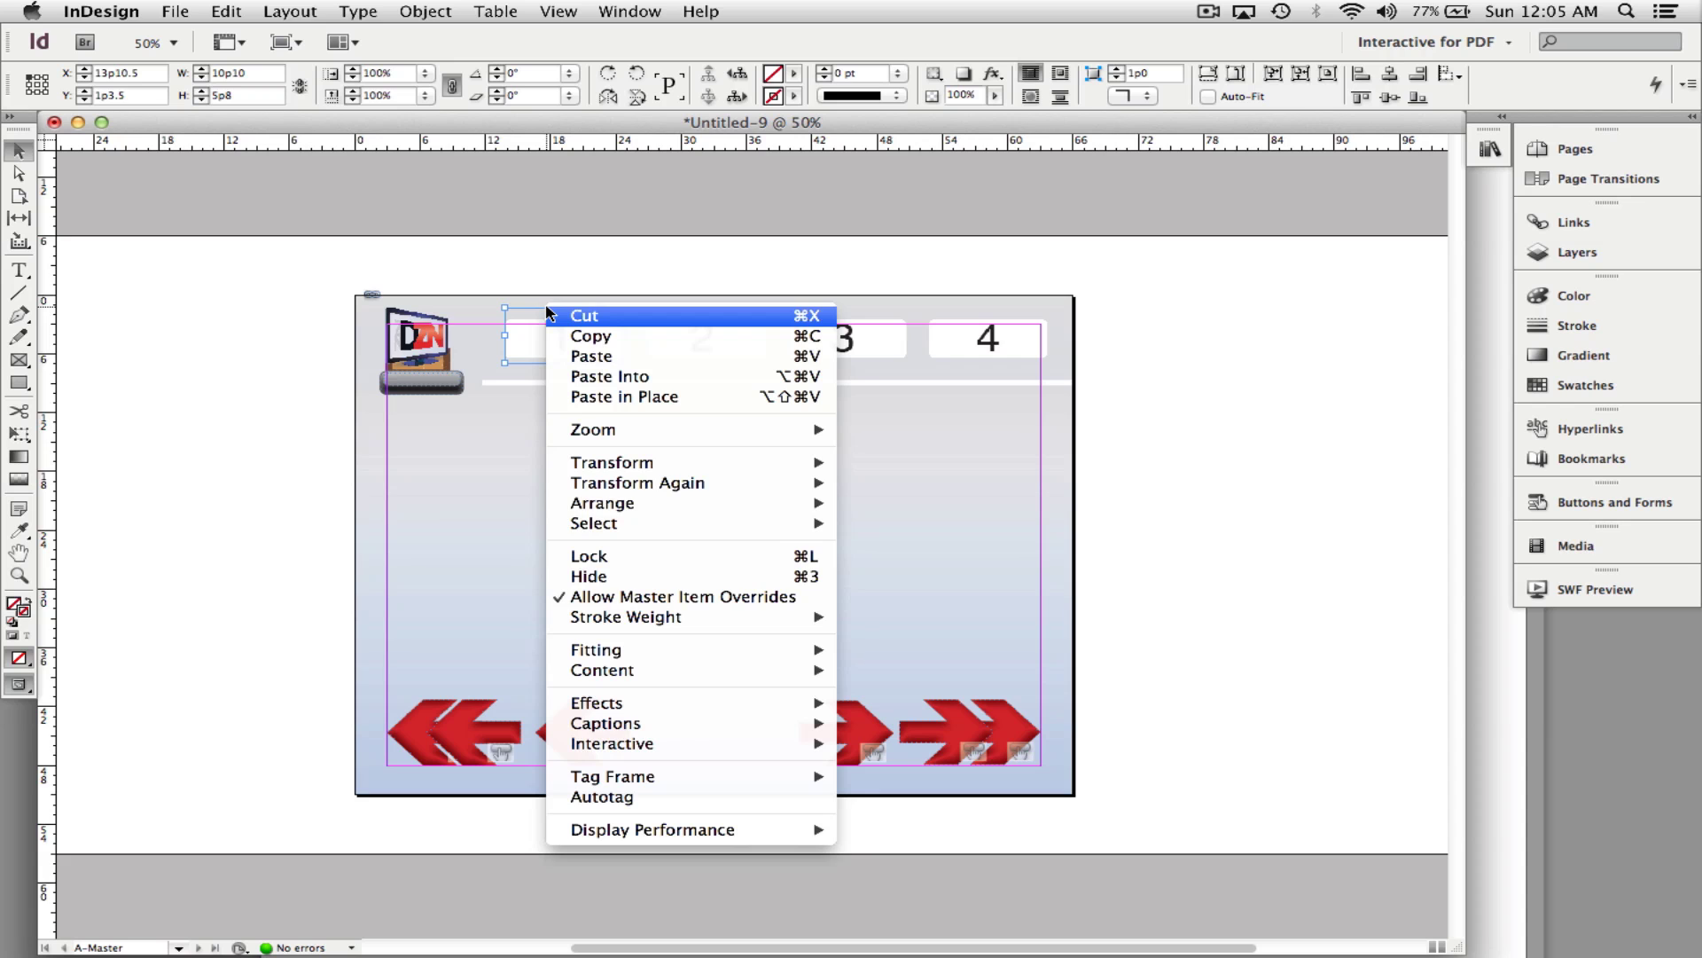
mouse_move(700, 747)
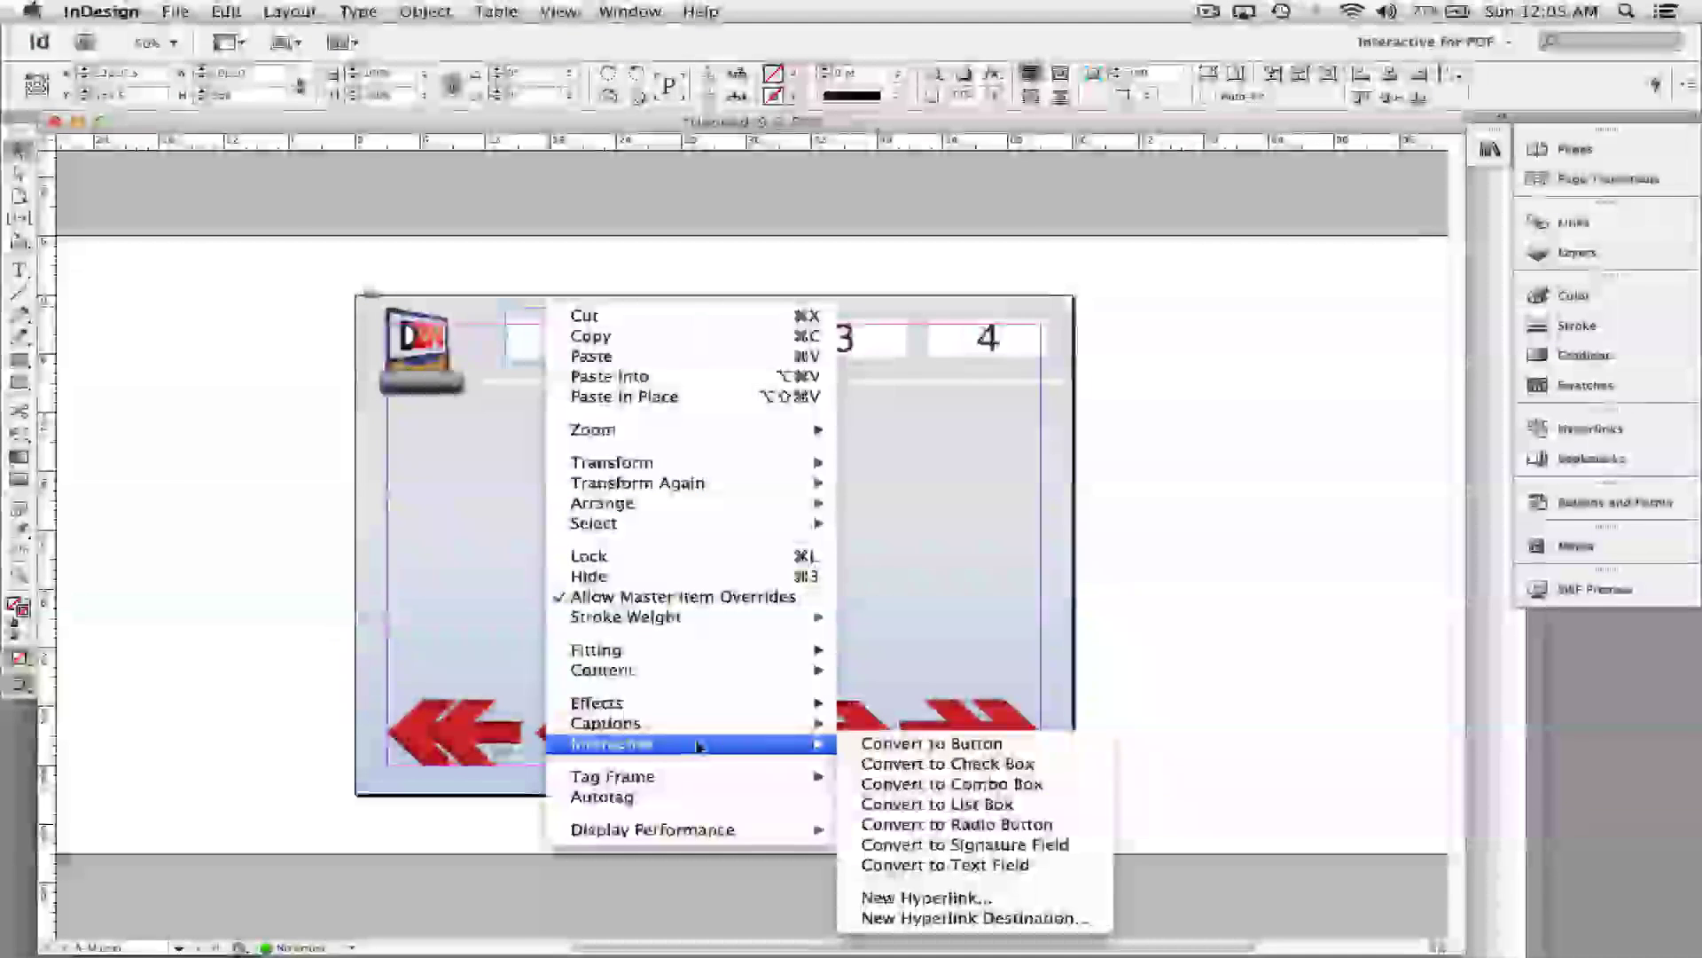
left_click(922, 744)
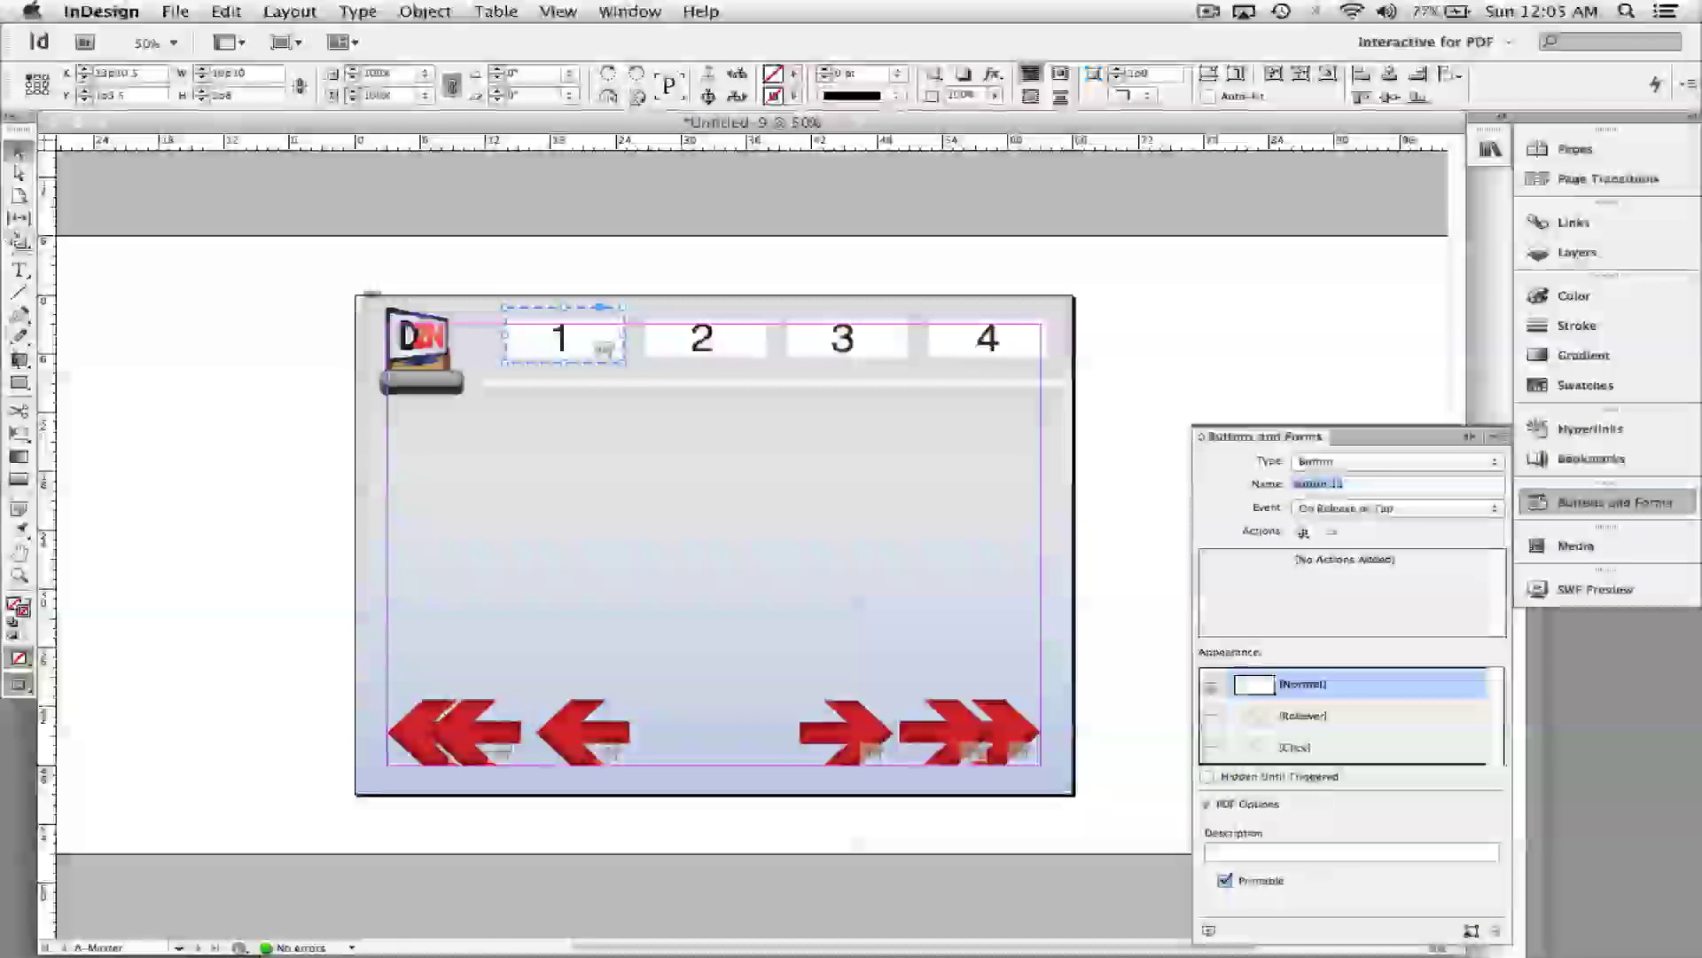
Draw a rectangle about 11p9.5 by 5p7 over the number 2 box and set its stroke to None.
left_click(646, 315)
left_click_drag(741, 335, 811, 372)
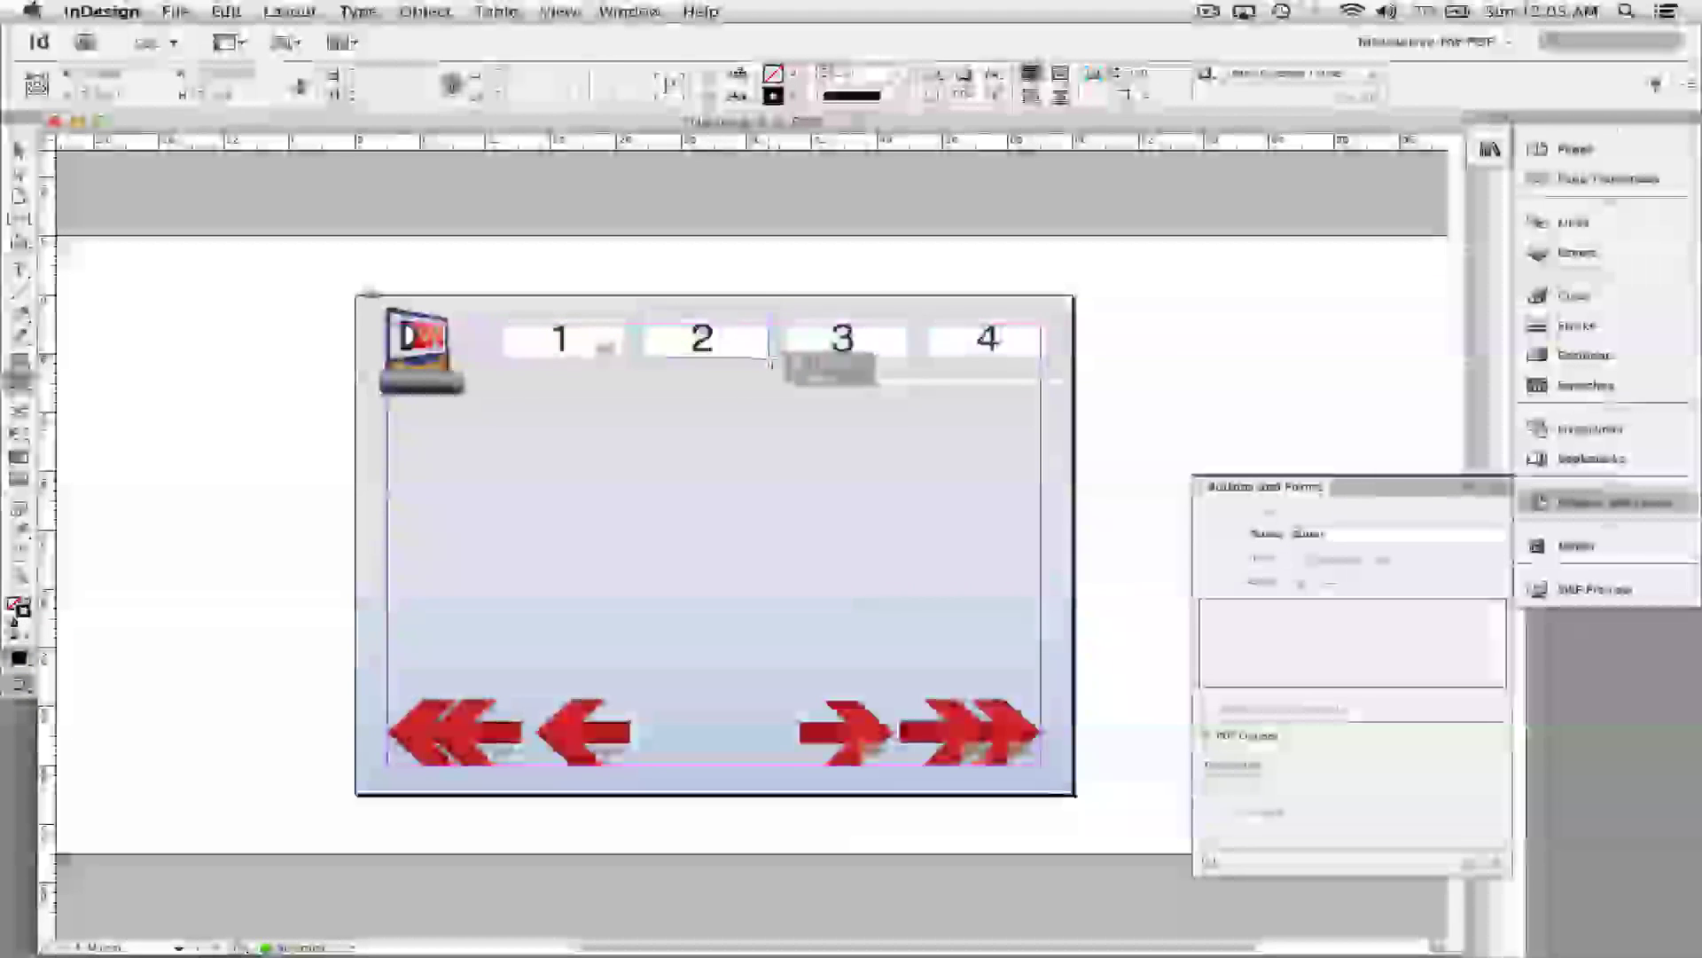
left_click(764, 360)
left_click(816, 99)
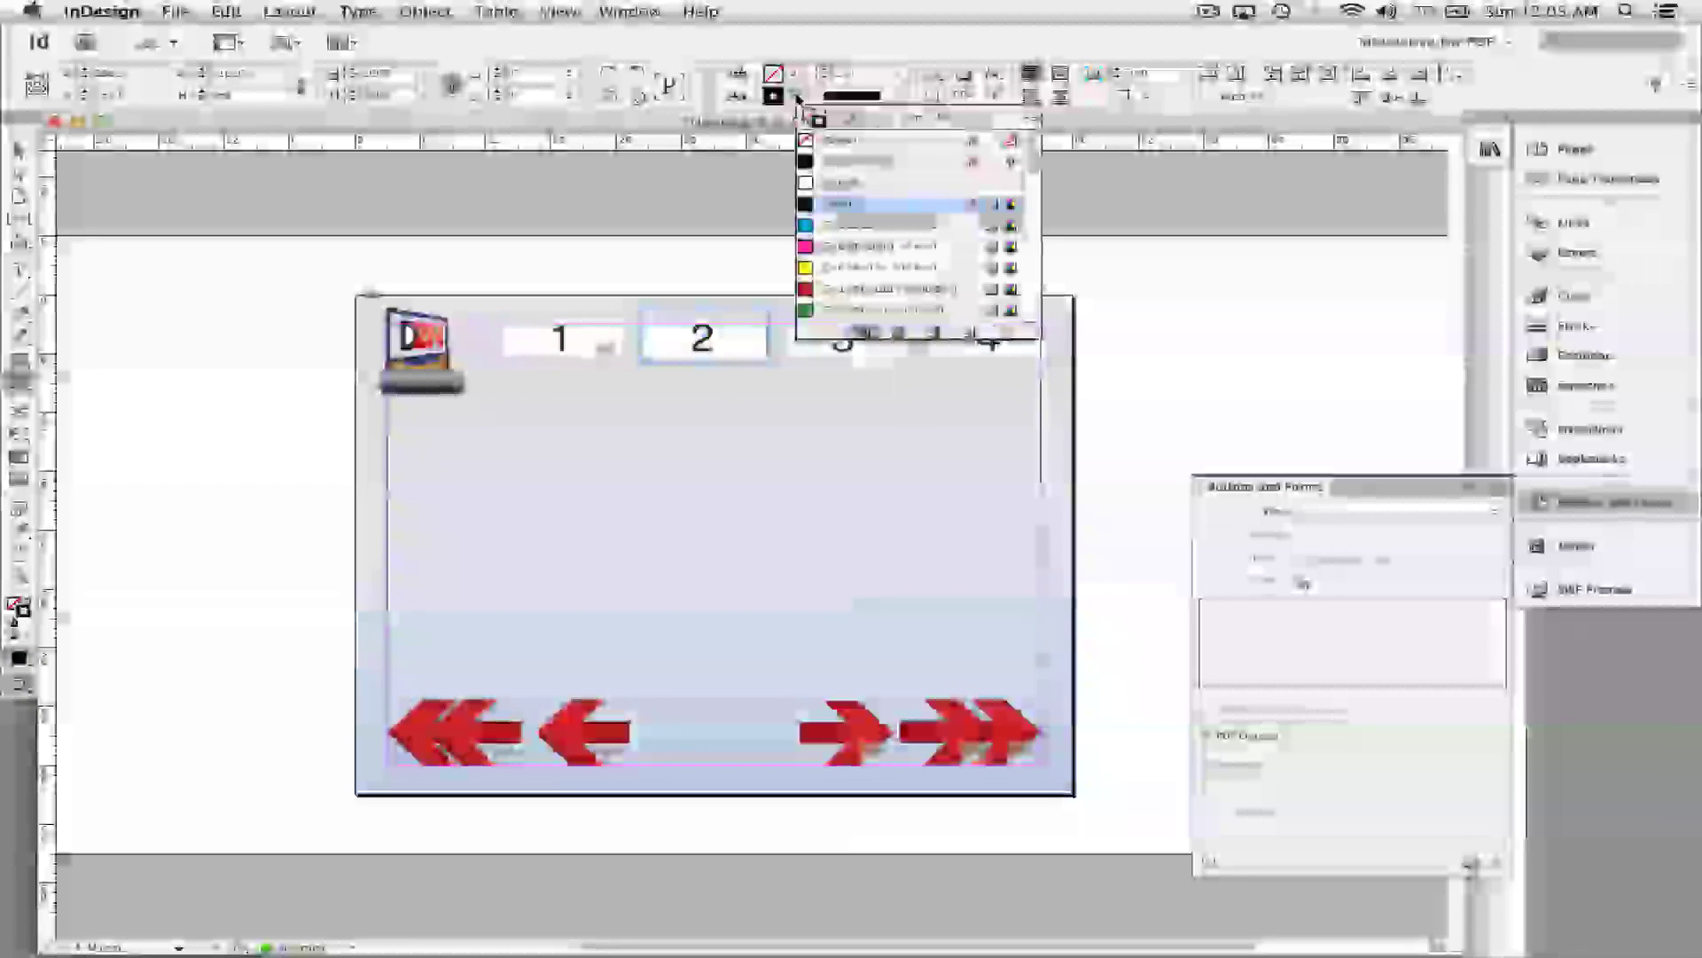
left_click(827, 142)
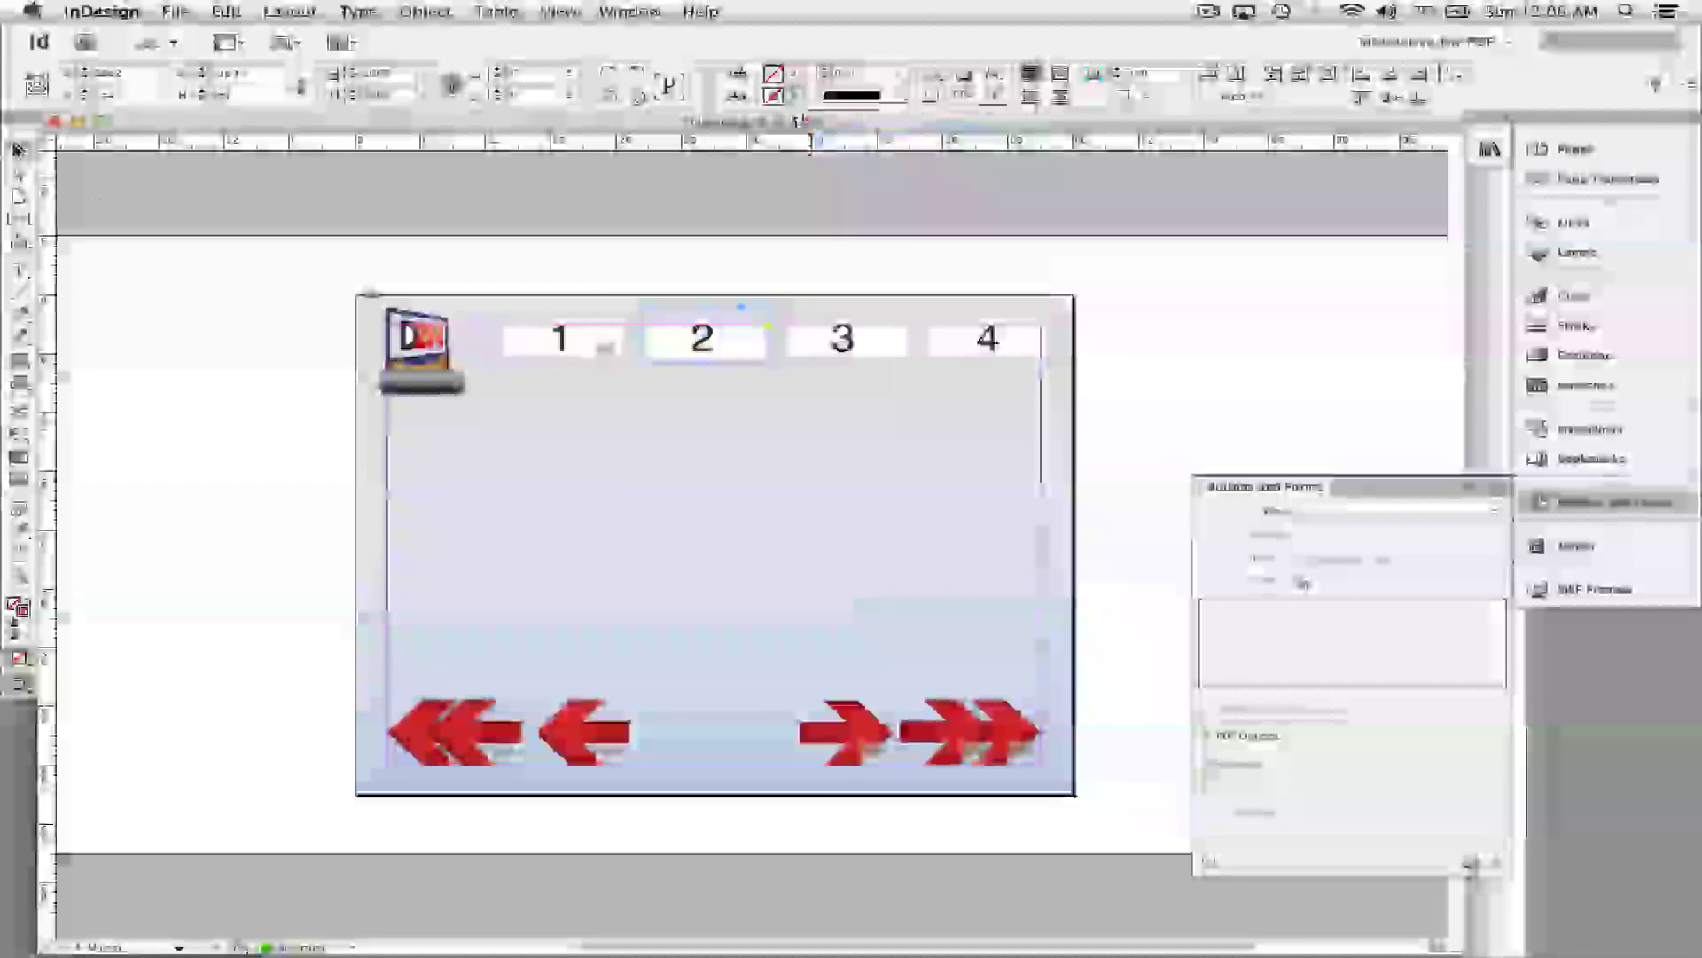
Convert the invisible rectangle over the number 2 box to a button.
right_click(674, 315)
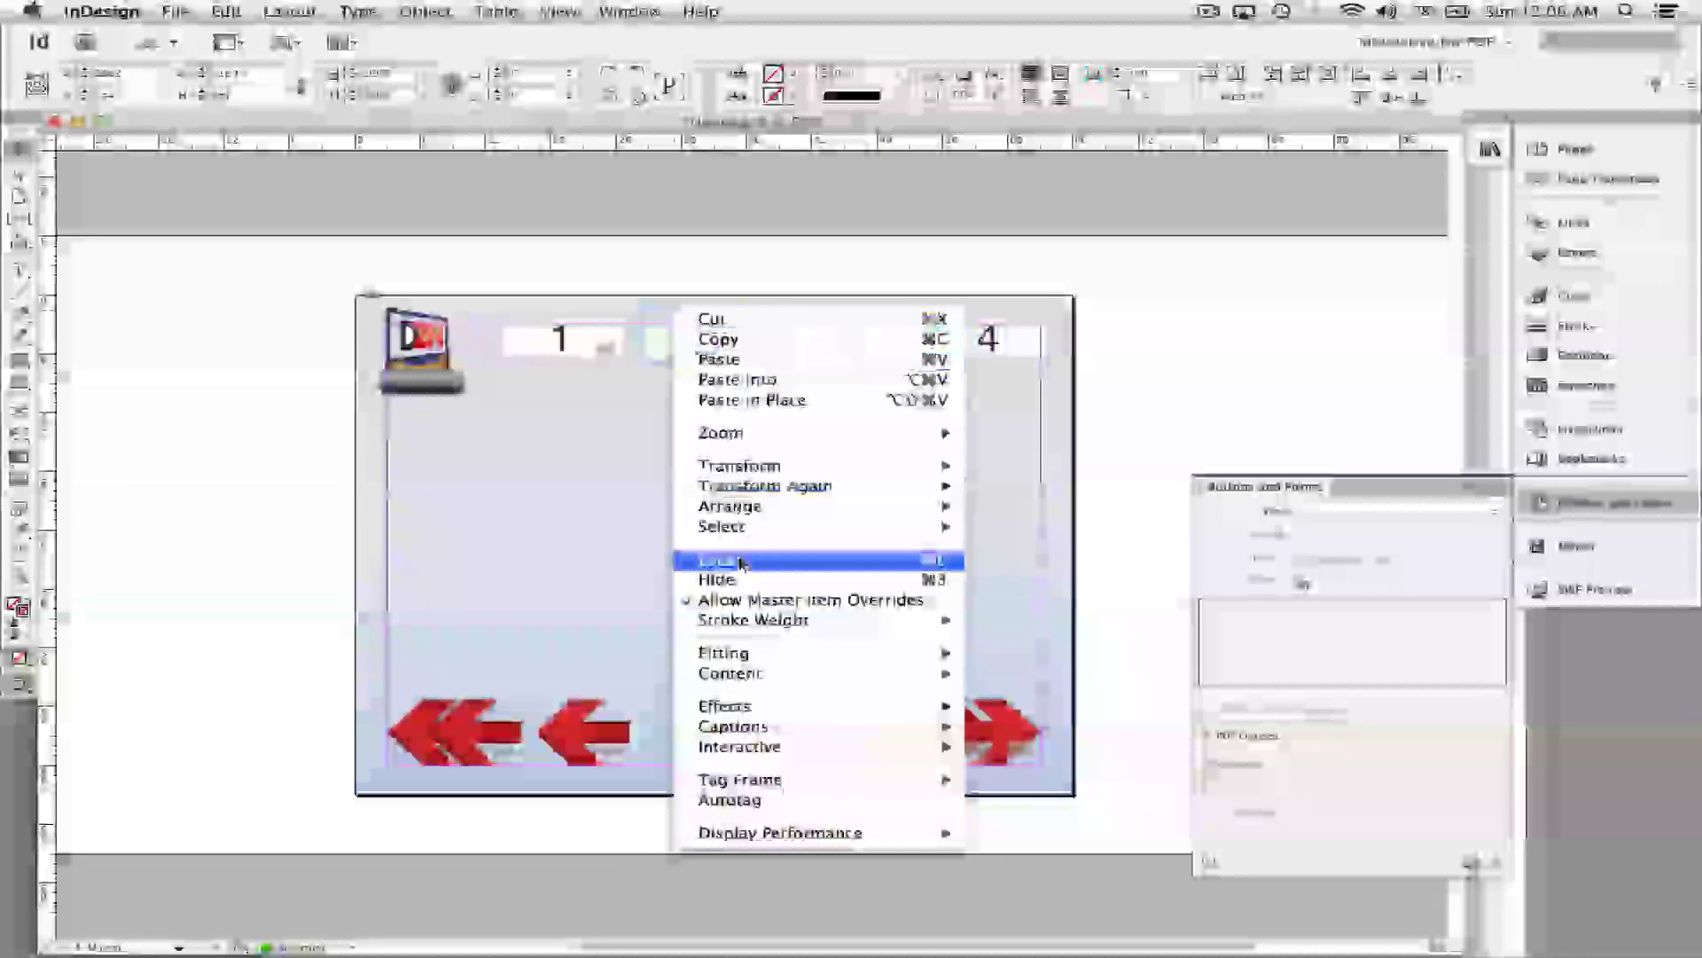
mouse_move(754, 746)
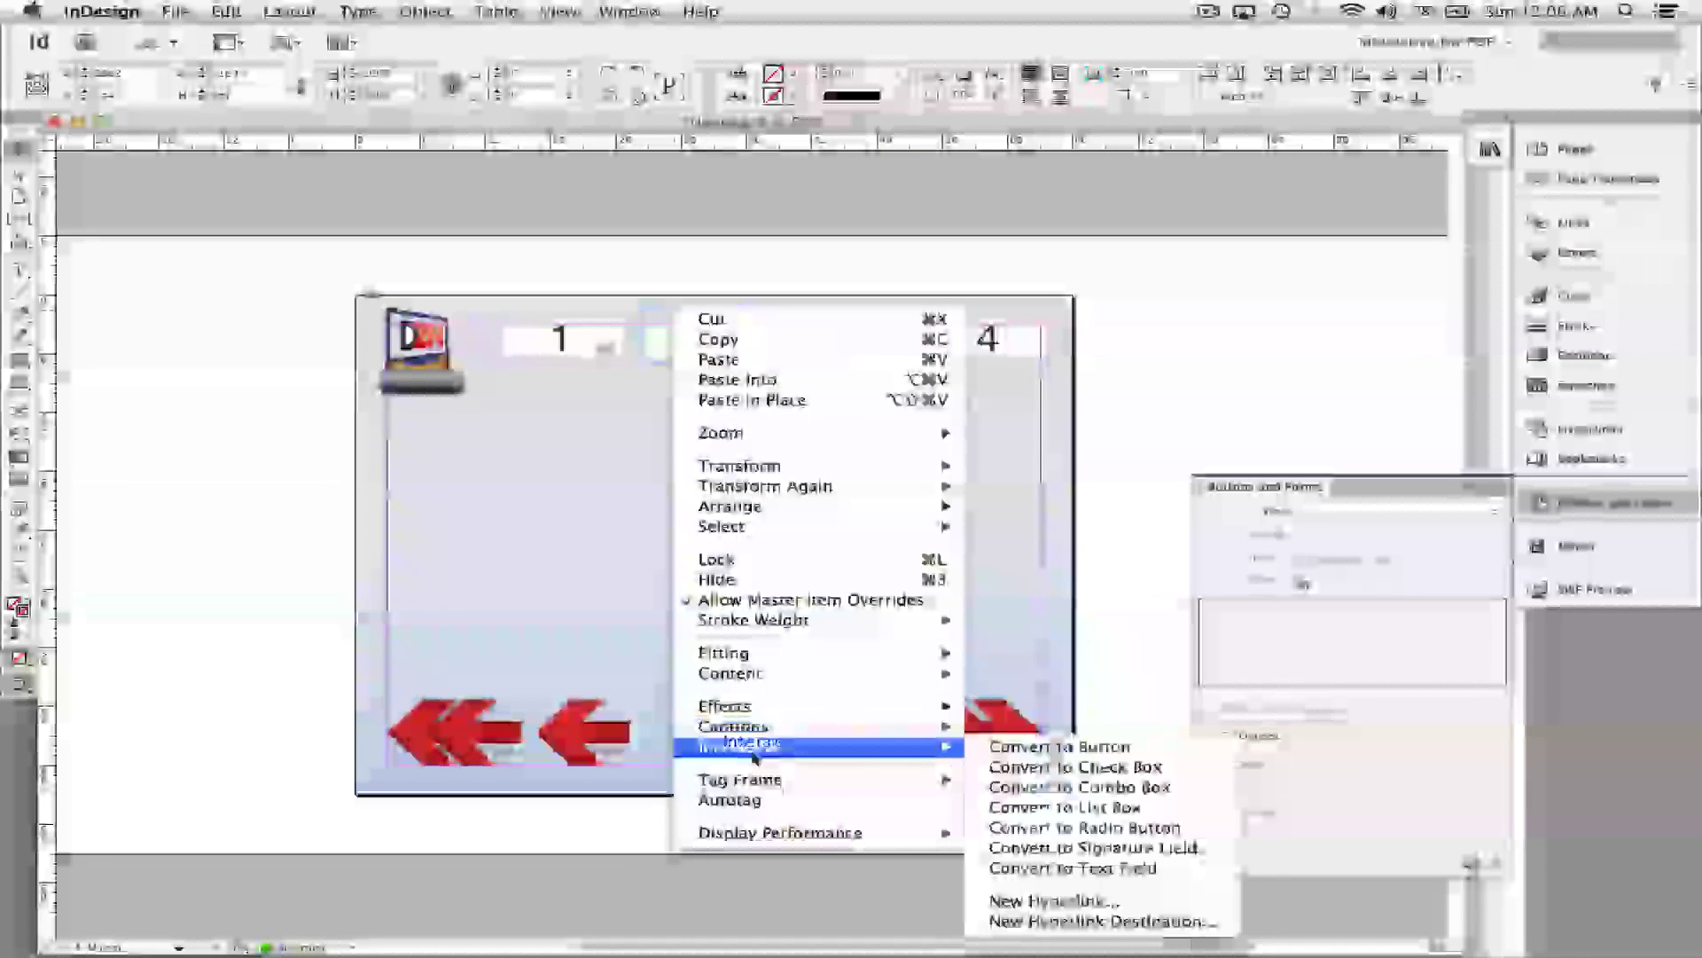
left_click(1086, 746)
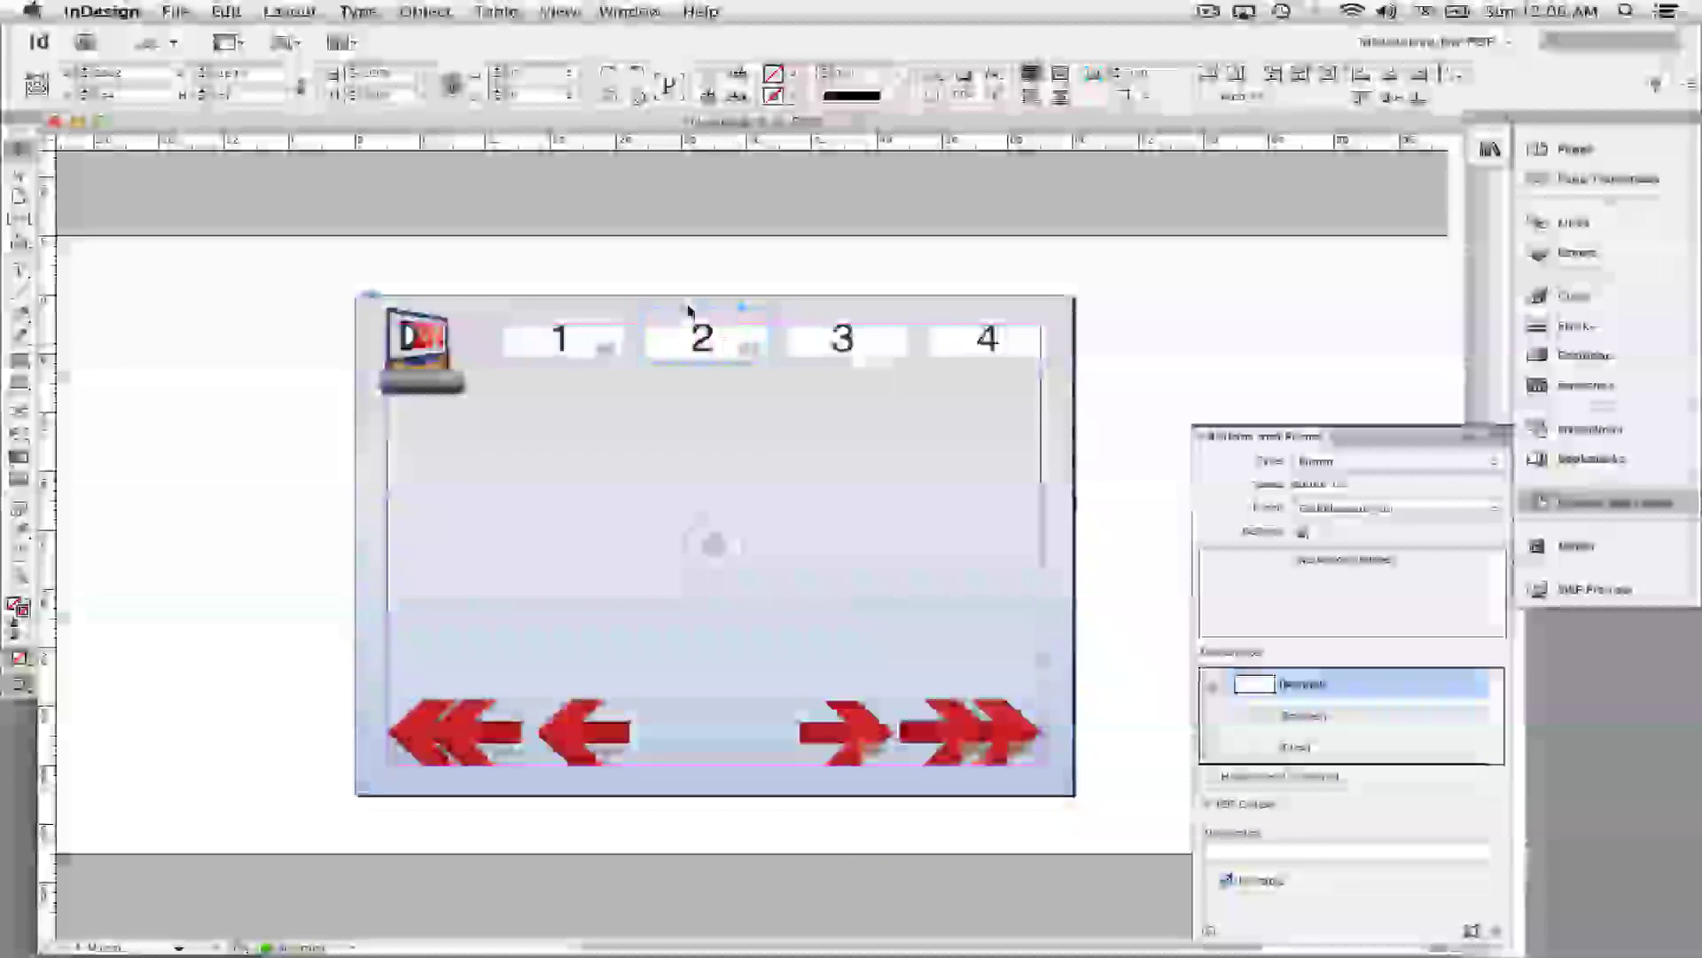
double_click(1330, 484)
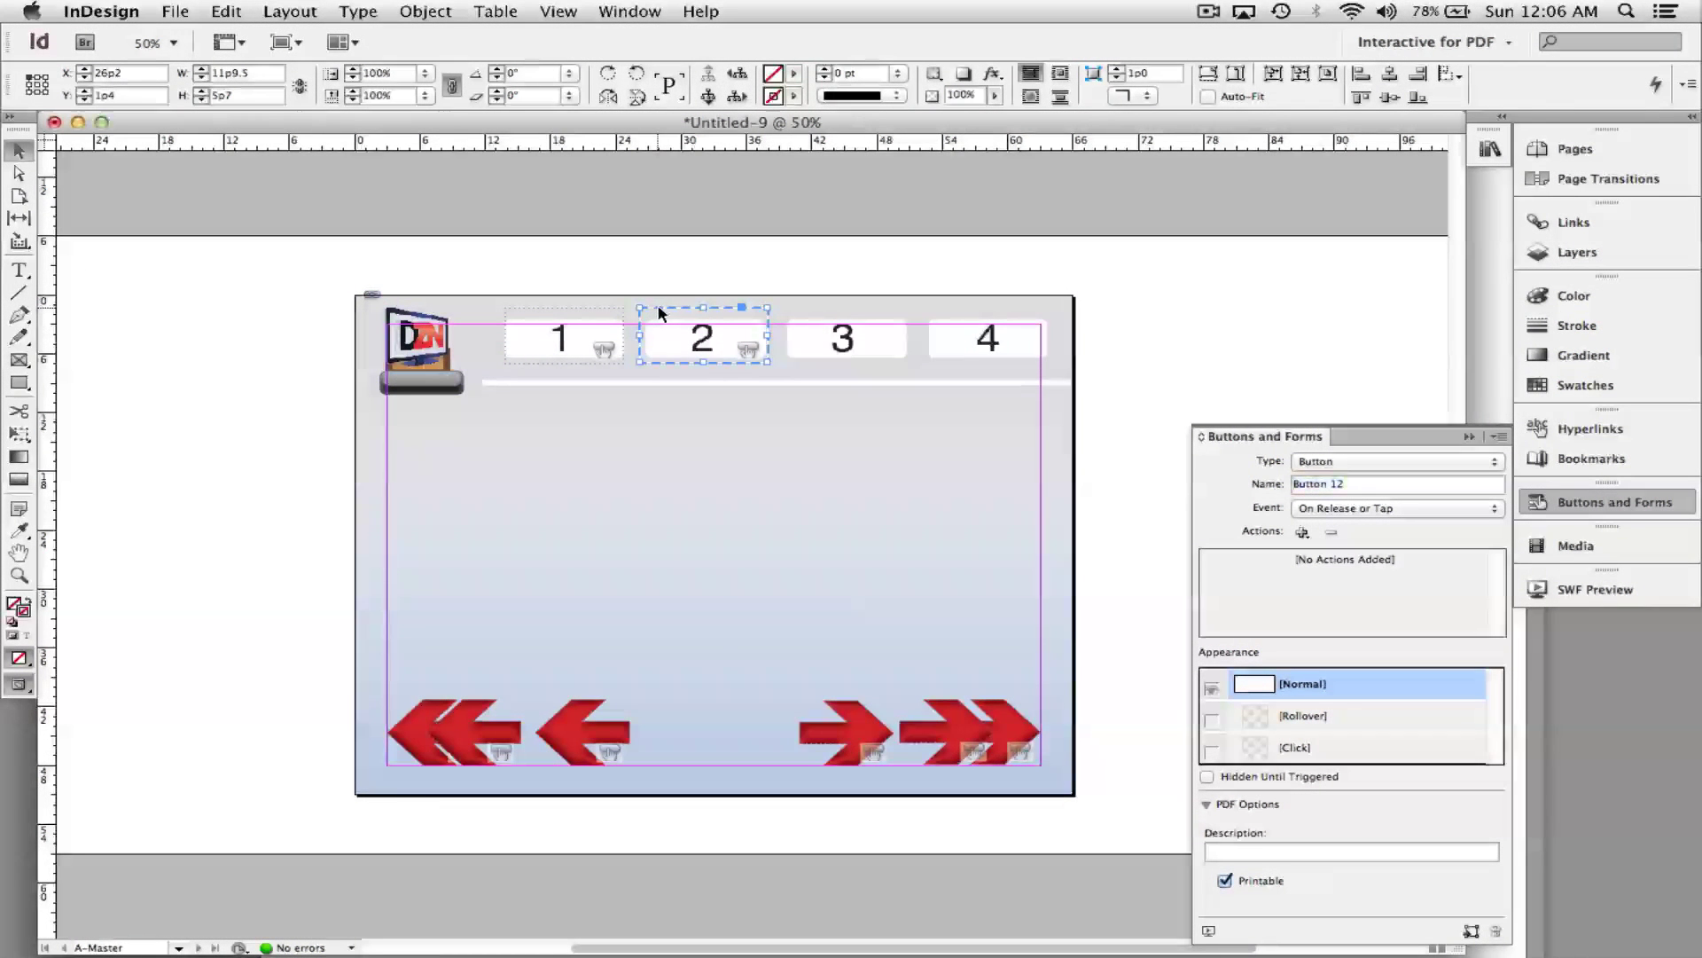
Duplicate the invisible number 2 button over the number 3 and number 4 boxes on the master page.
left_click(842, 337)
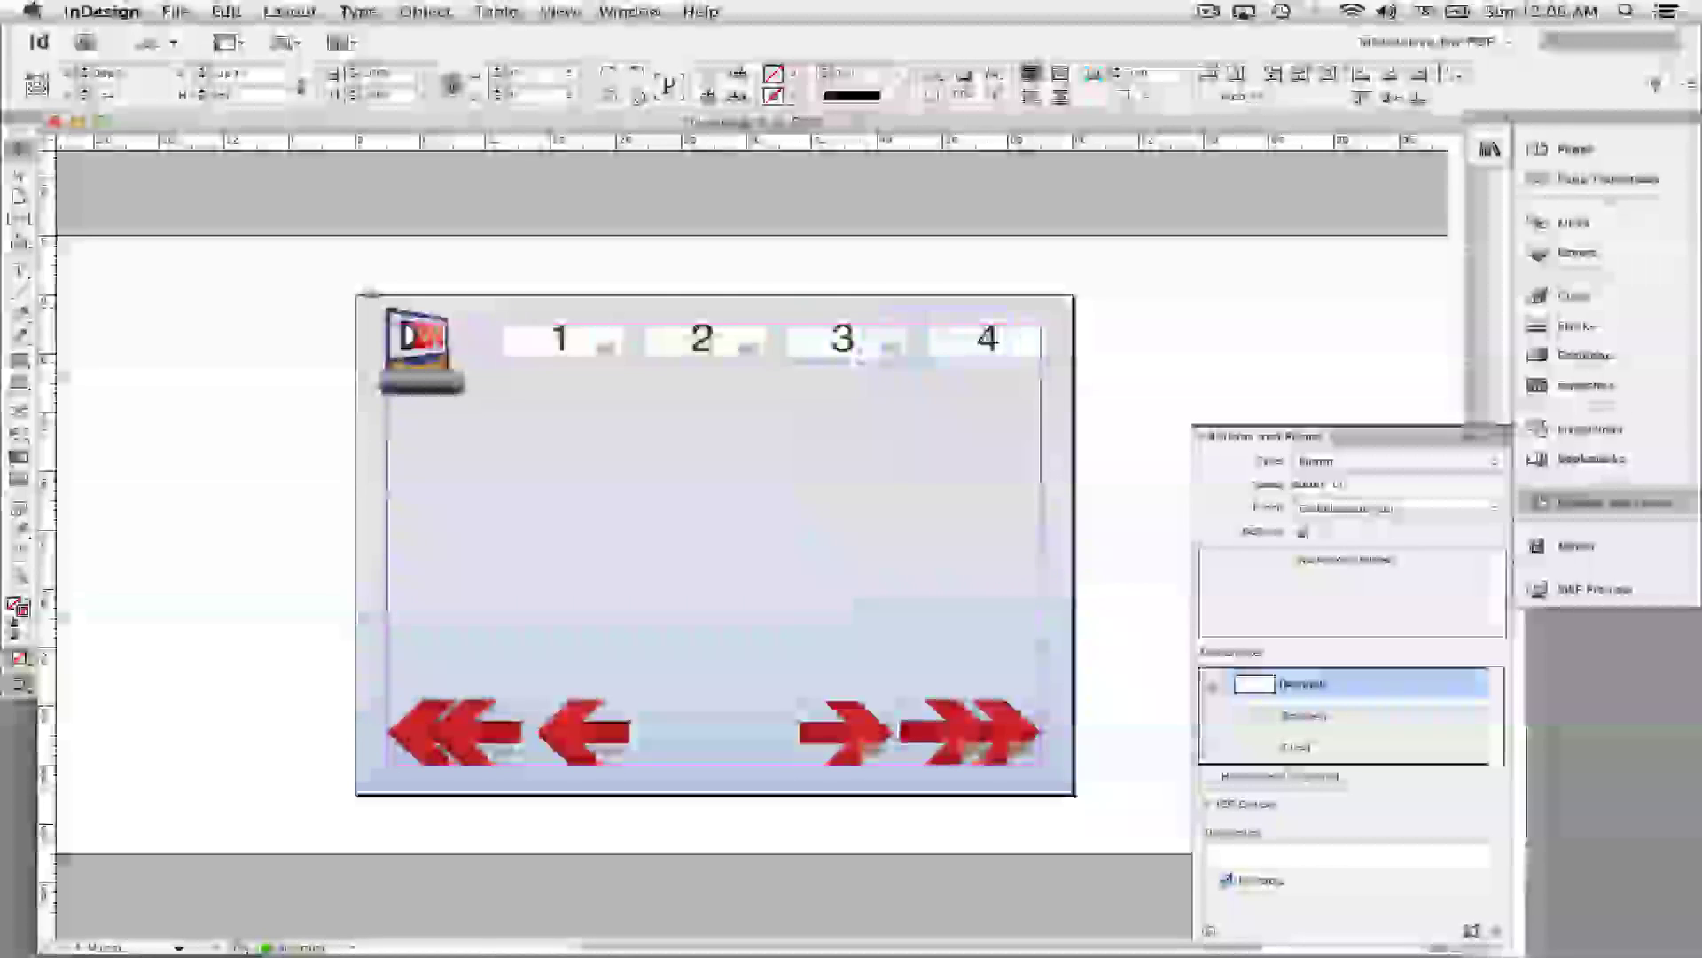
left_click(987, 341)
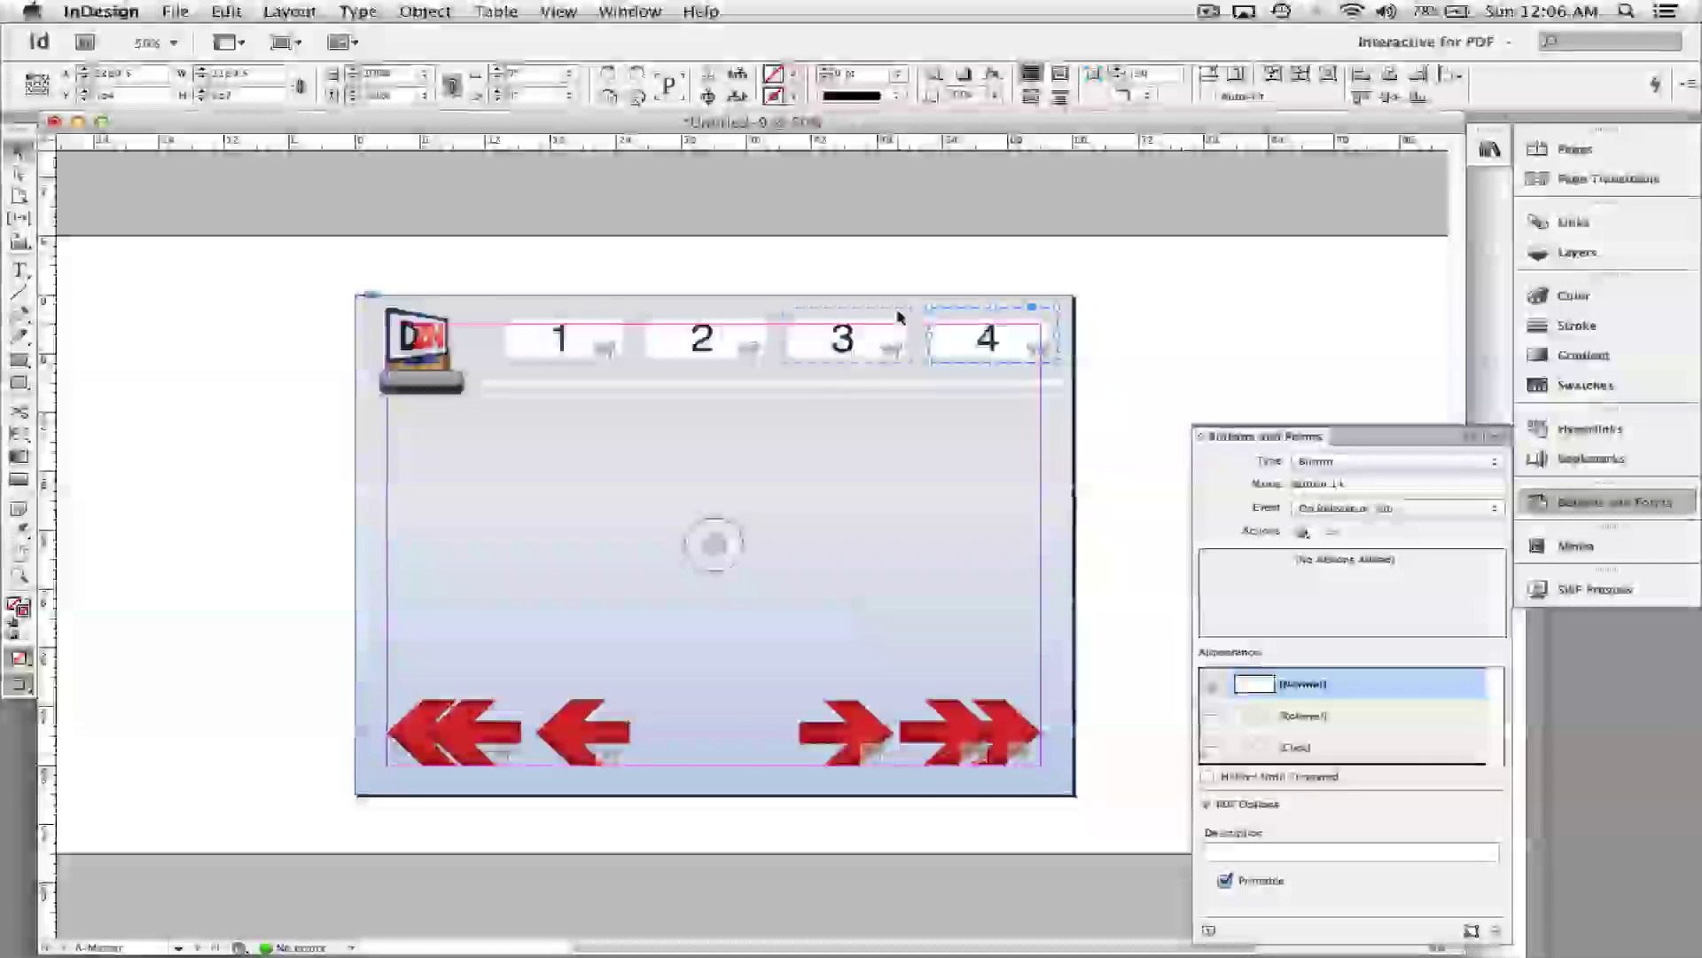
left_click(895, 312)
left_click(741, 310)
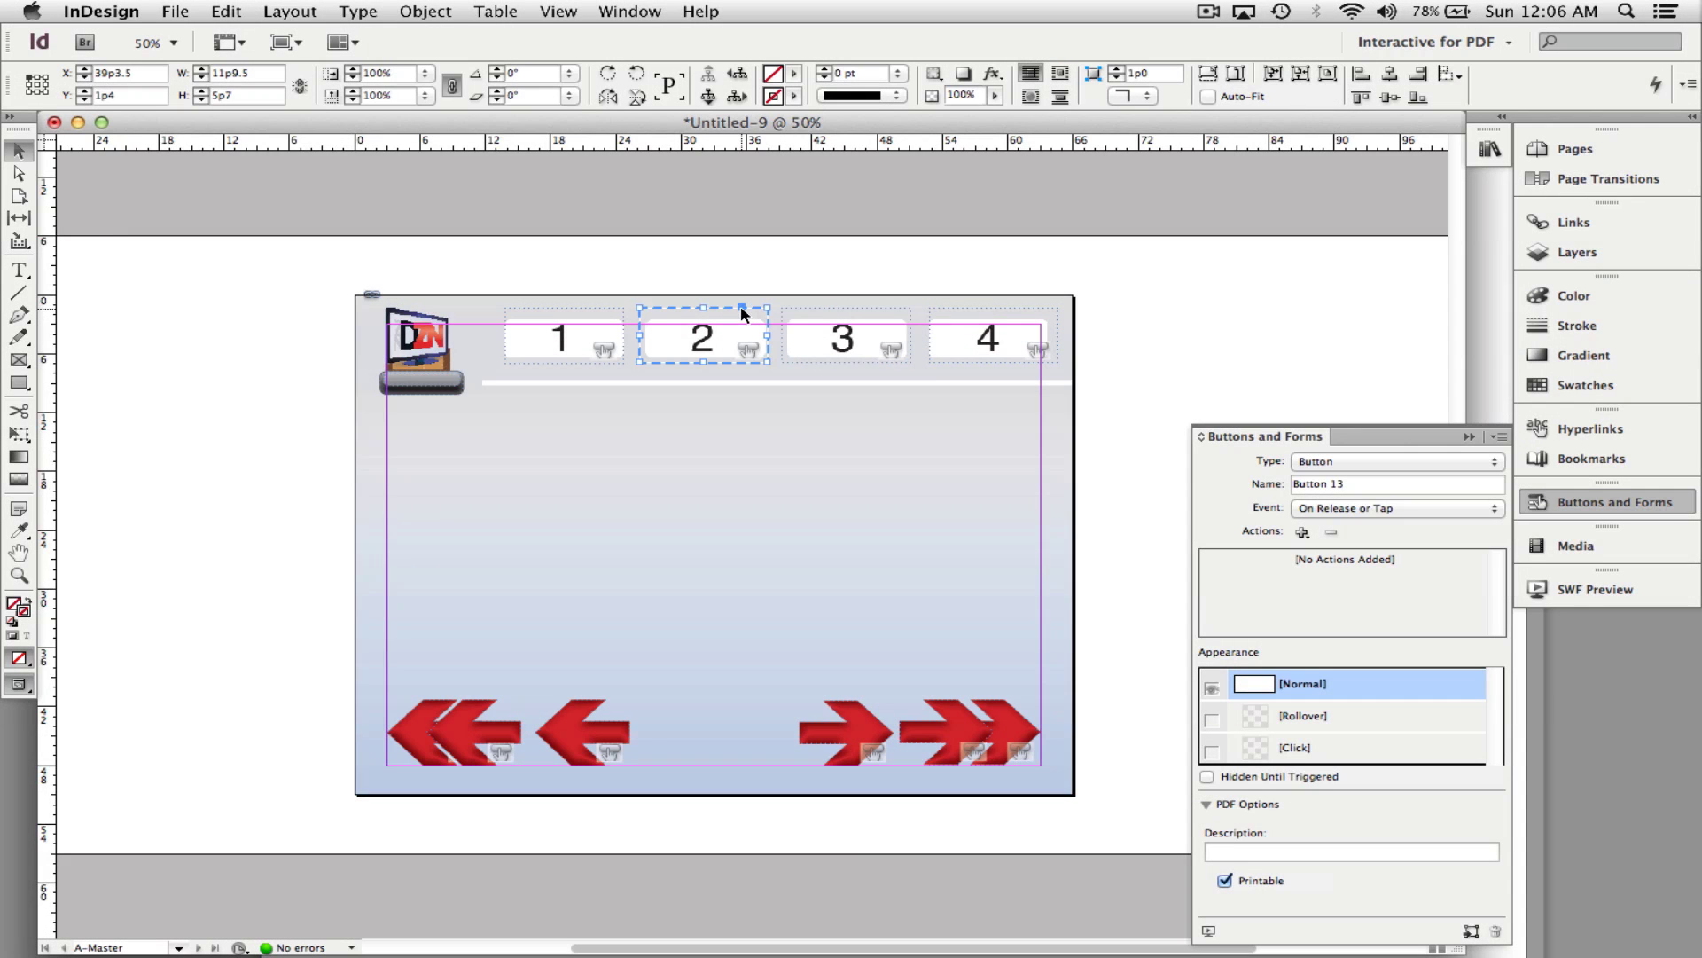
Add a Go To Destination action on release or tap to the invisible button over the number 1 box.
left_click(621, 320)
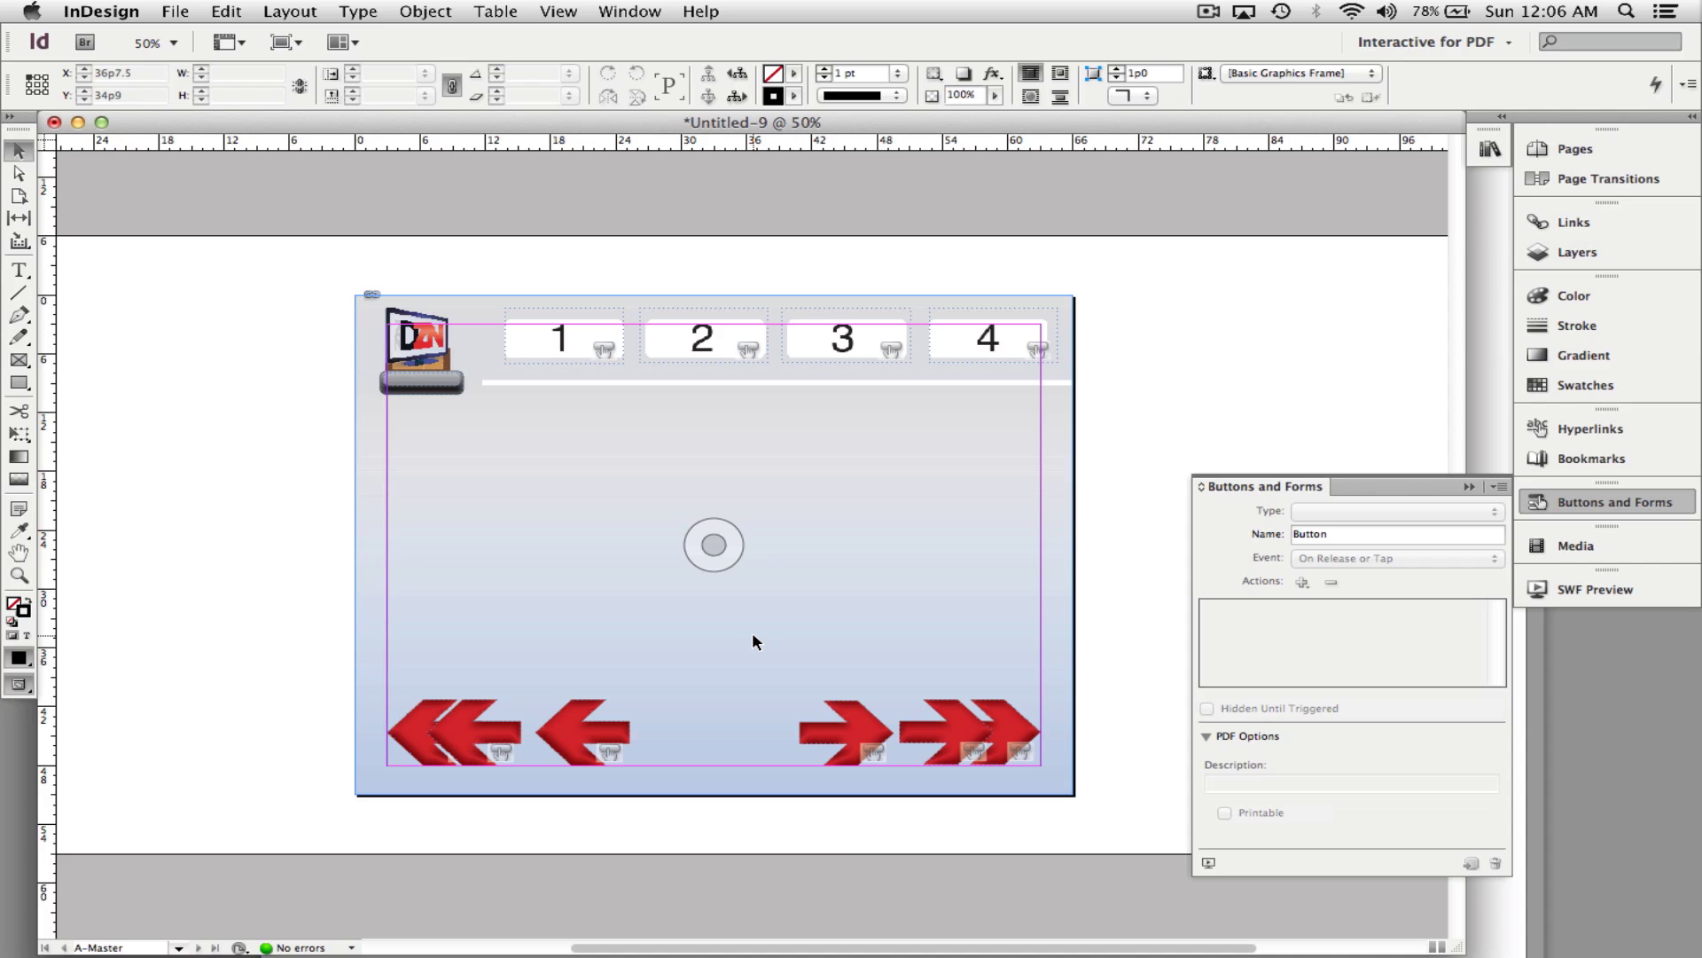
left_click(609, 312)
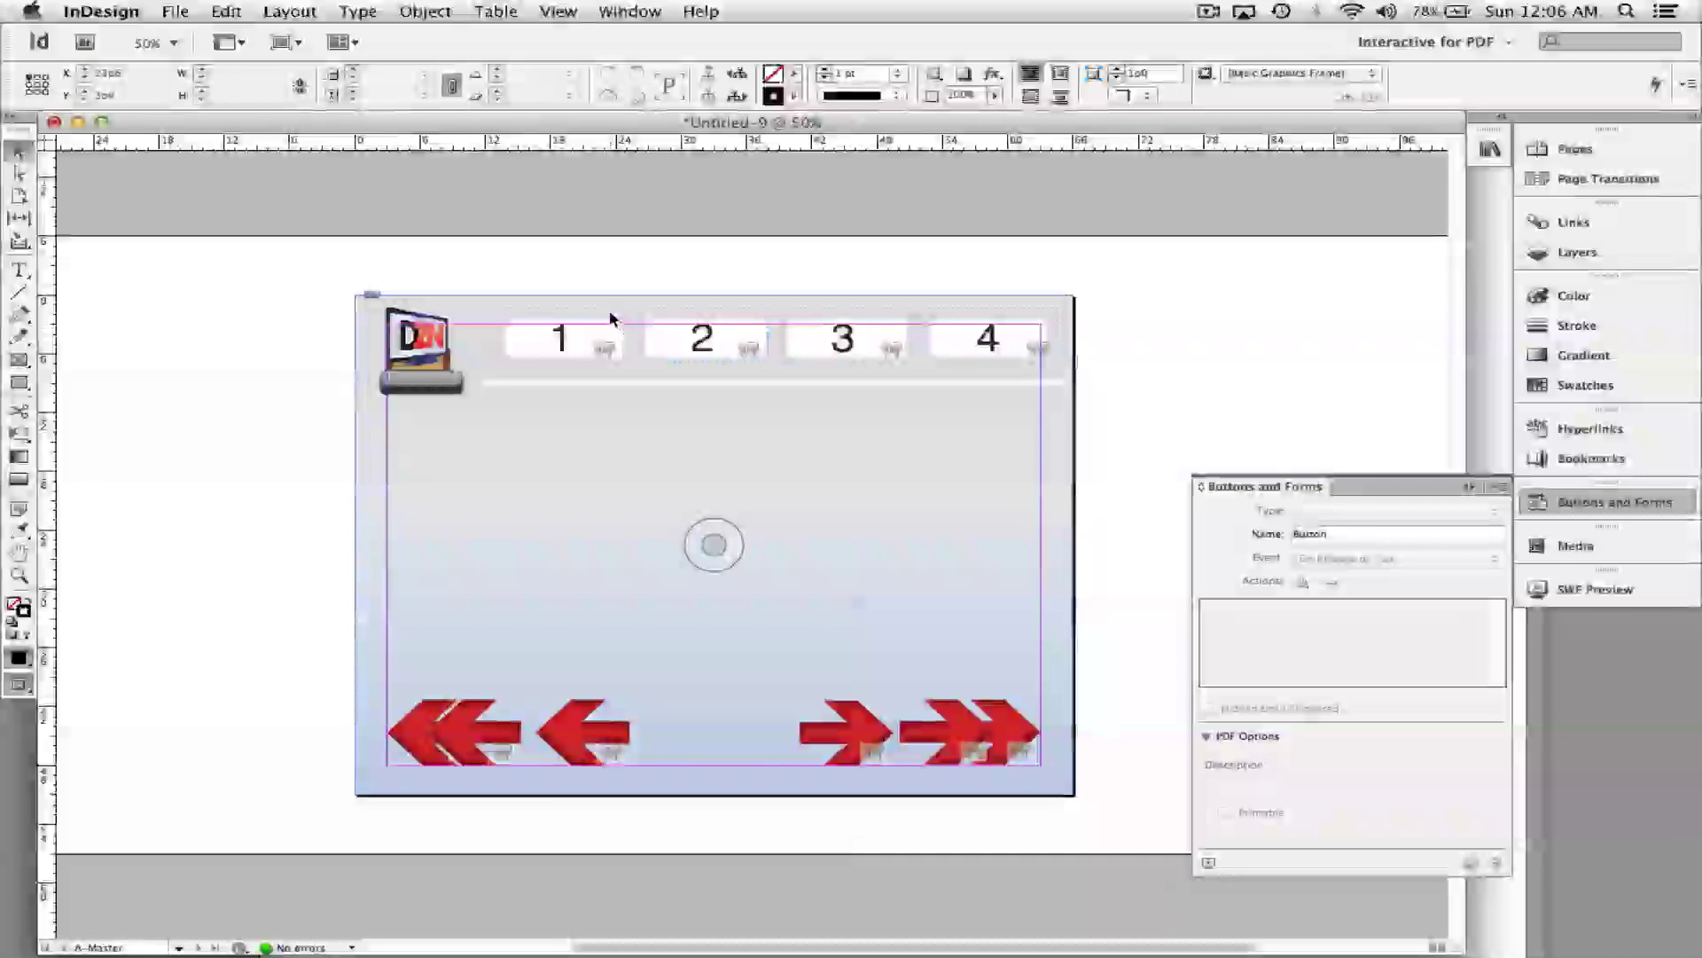
left_click(609, 317)
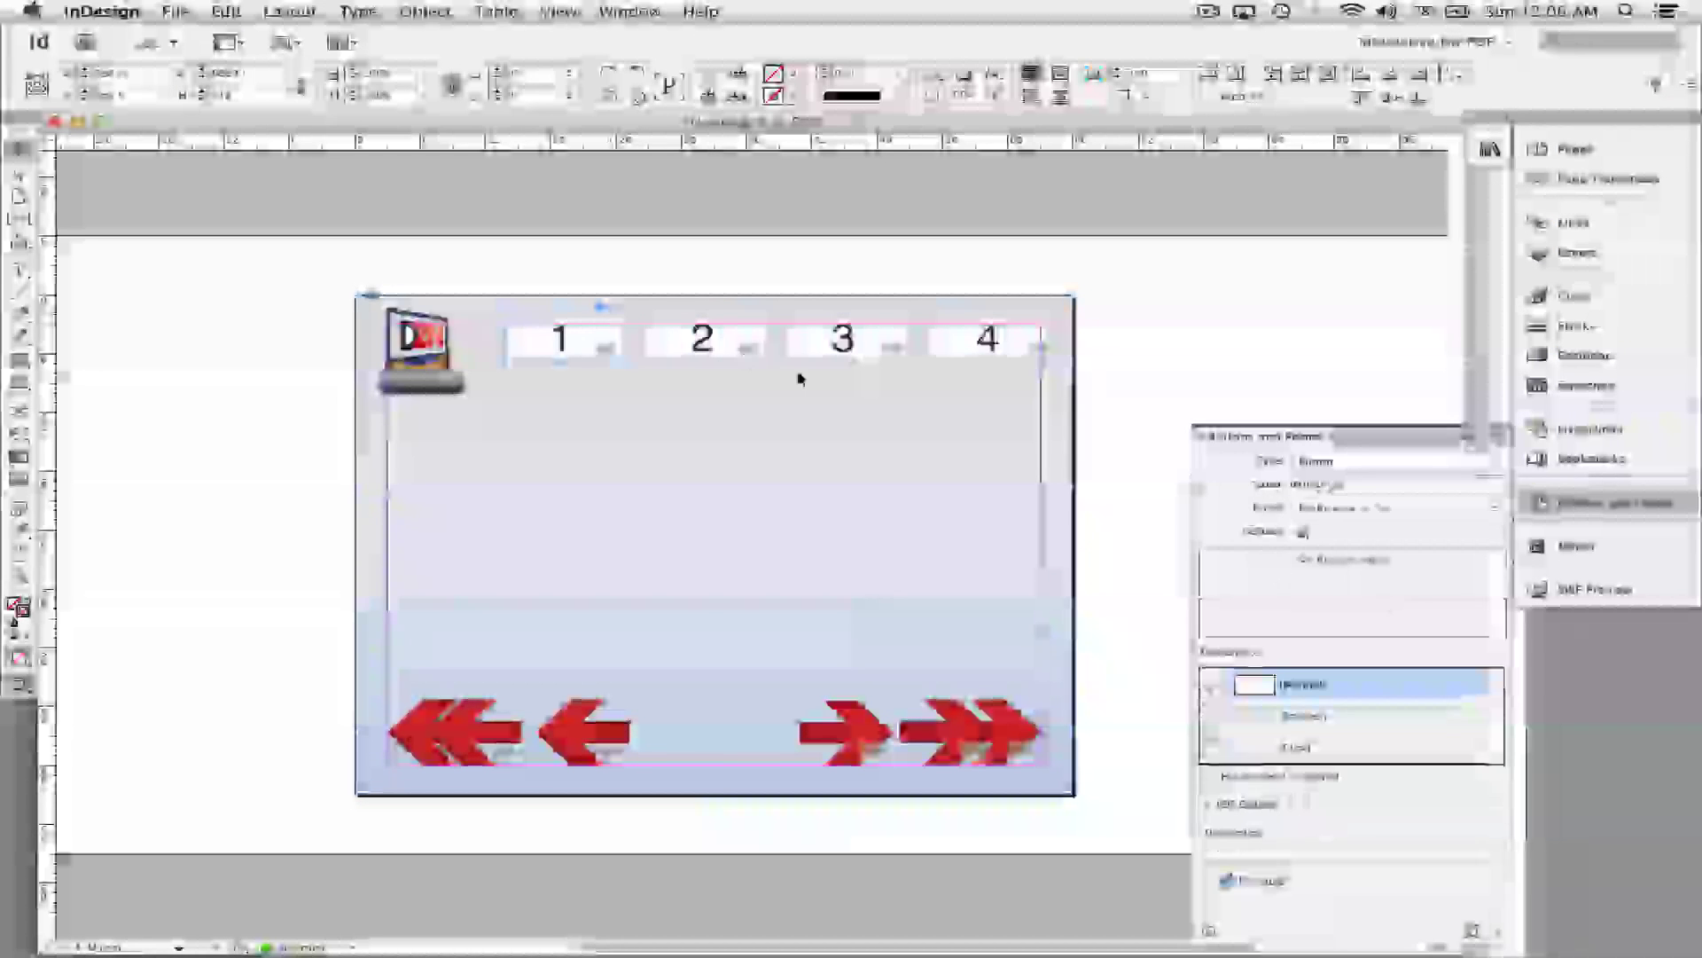
left_click(1302, 534)
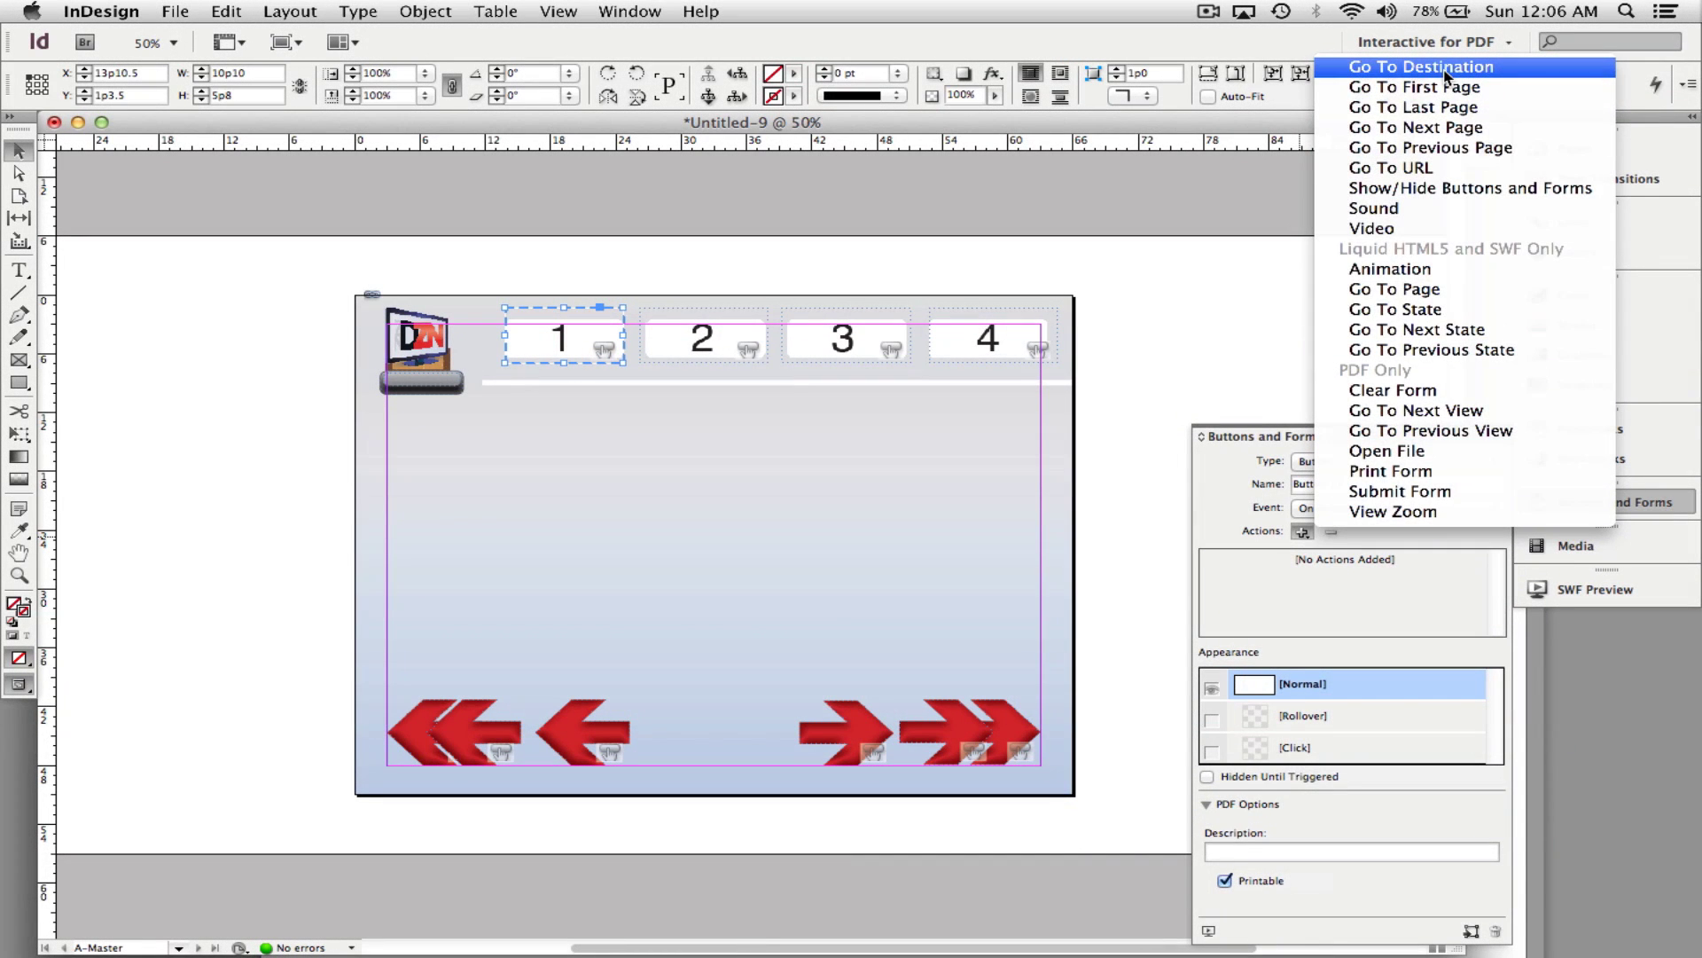
left_click(1446, 69)
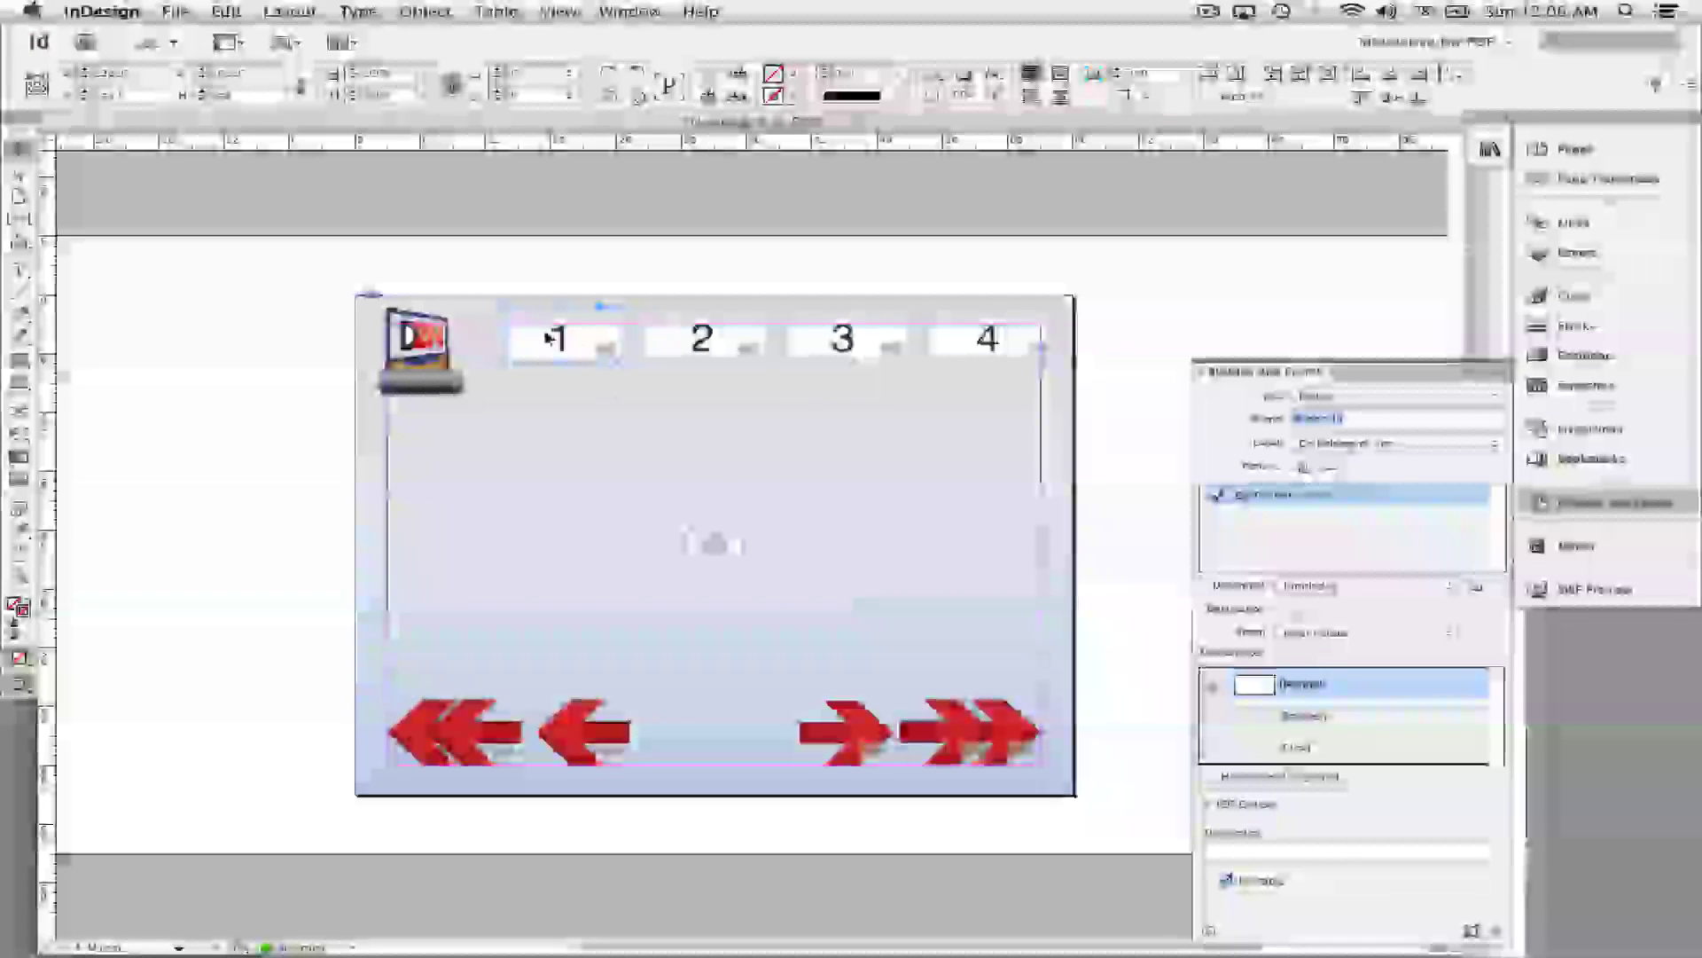
left_click(702, 314)
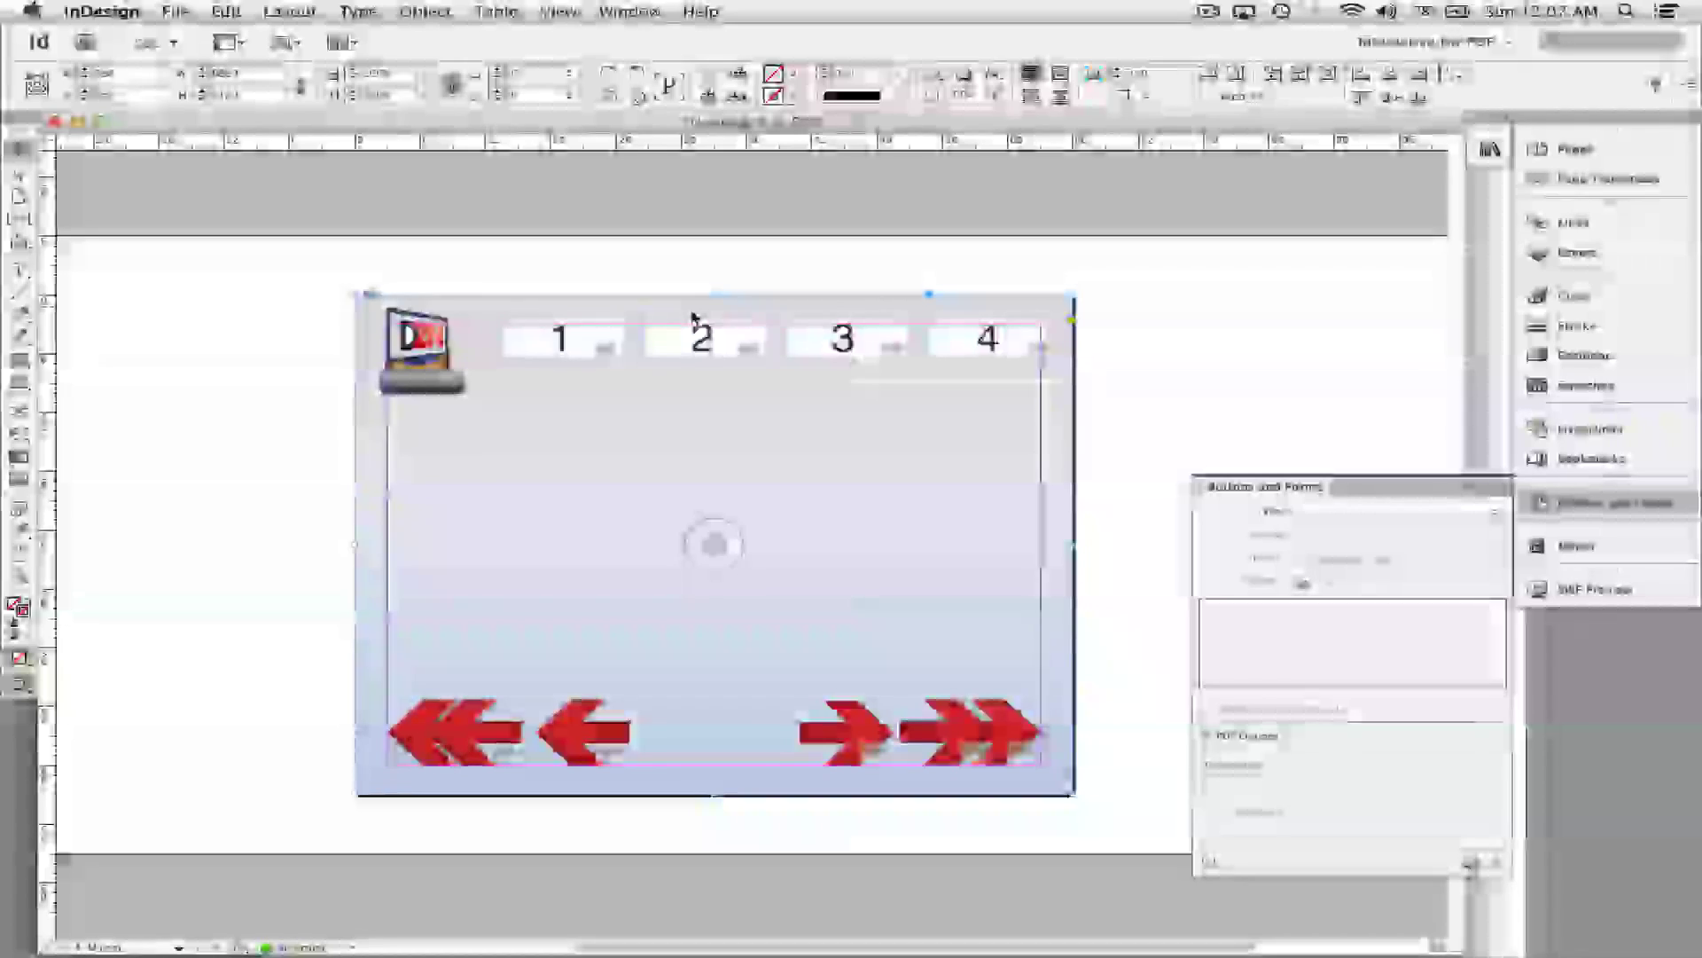
left_click(704, 330)
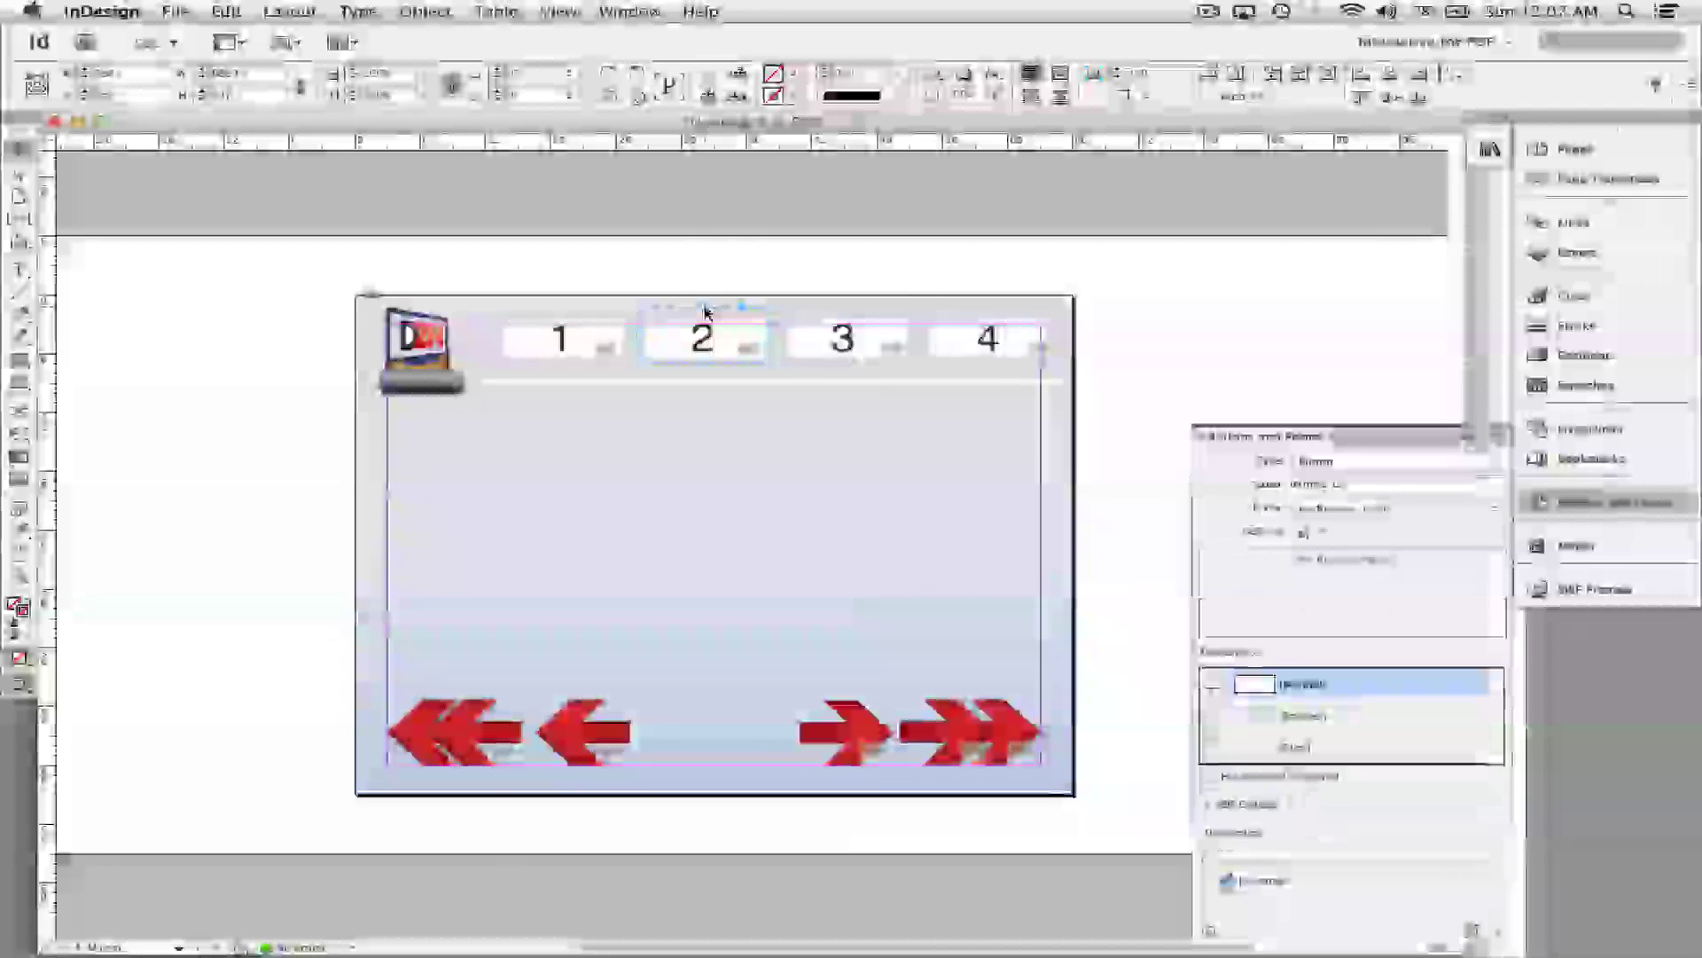
Go to page 1 and draw an empty text frame beside the large number 1.
left_click(1583, 149)
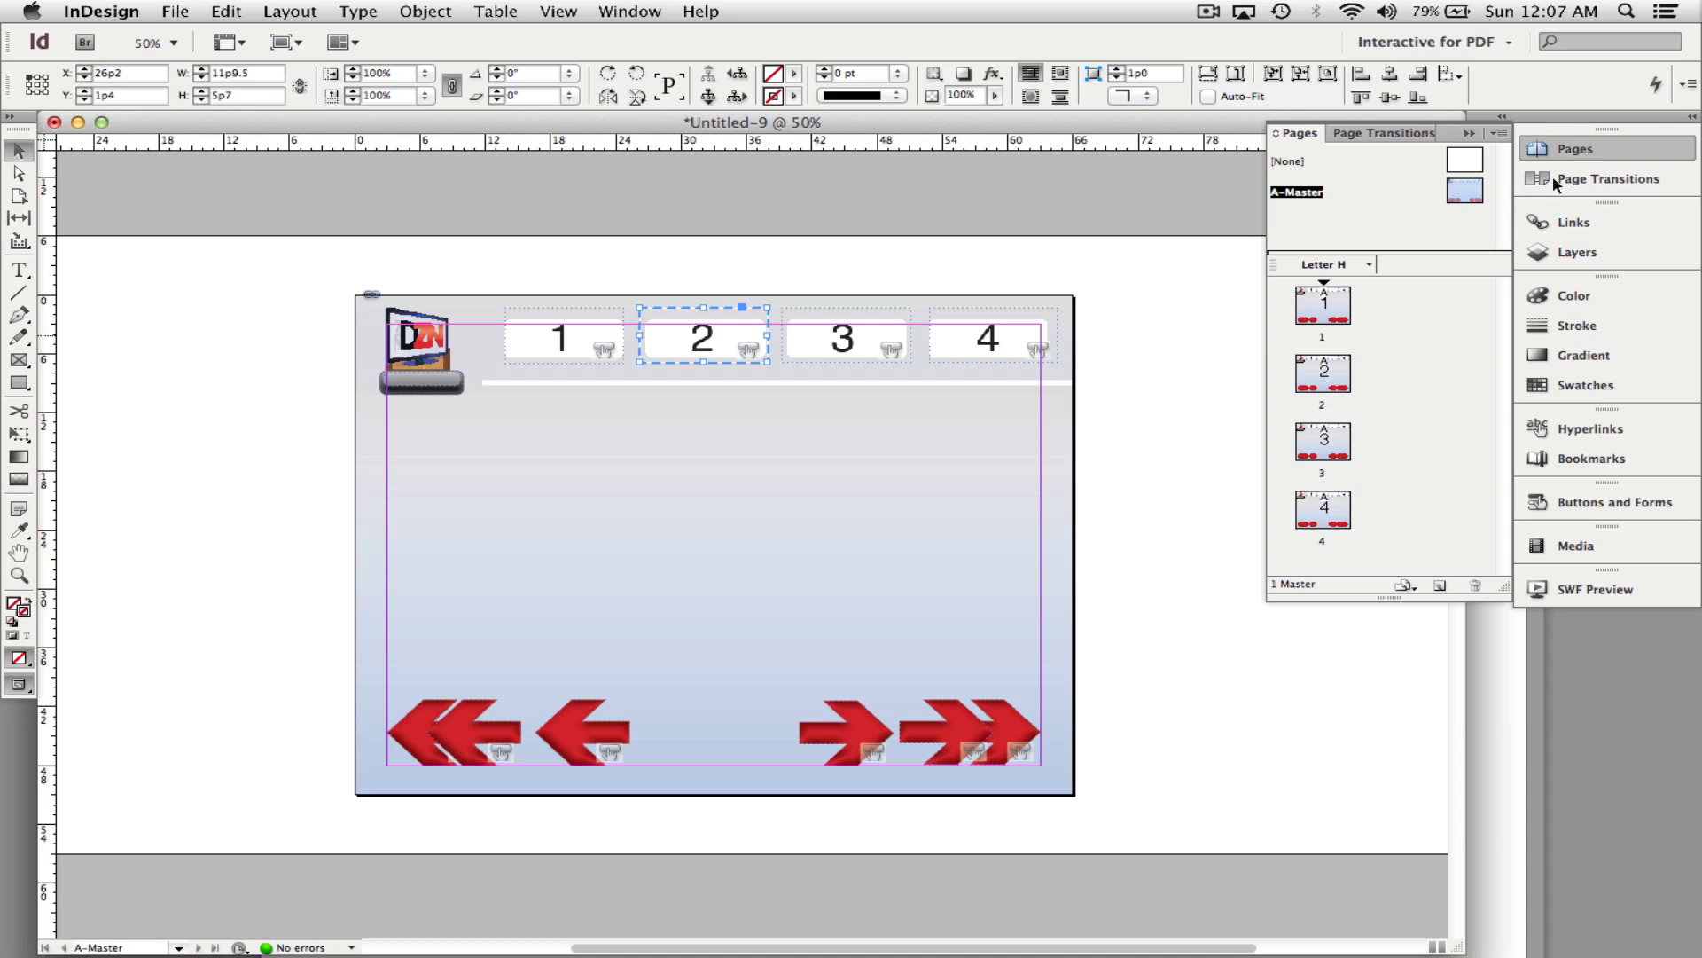
double_click(1334, 304)
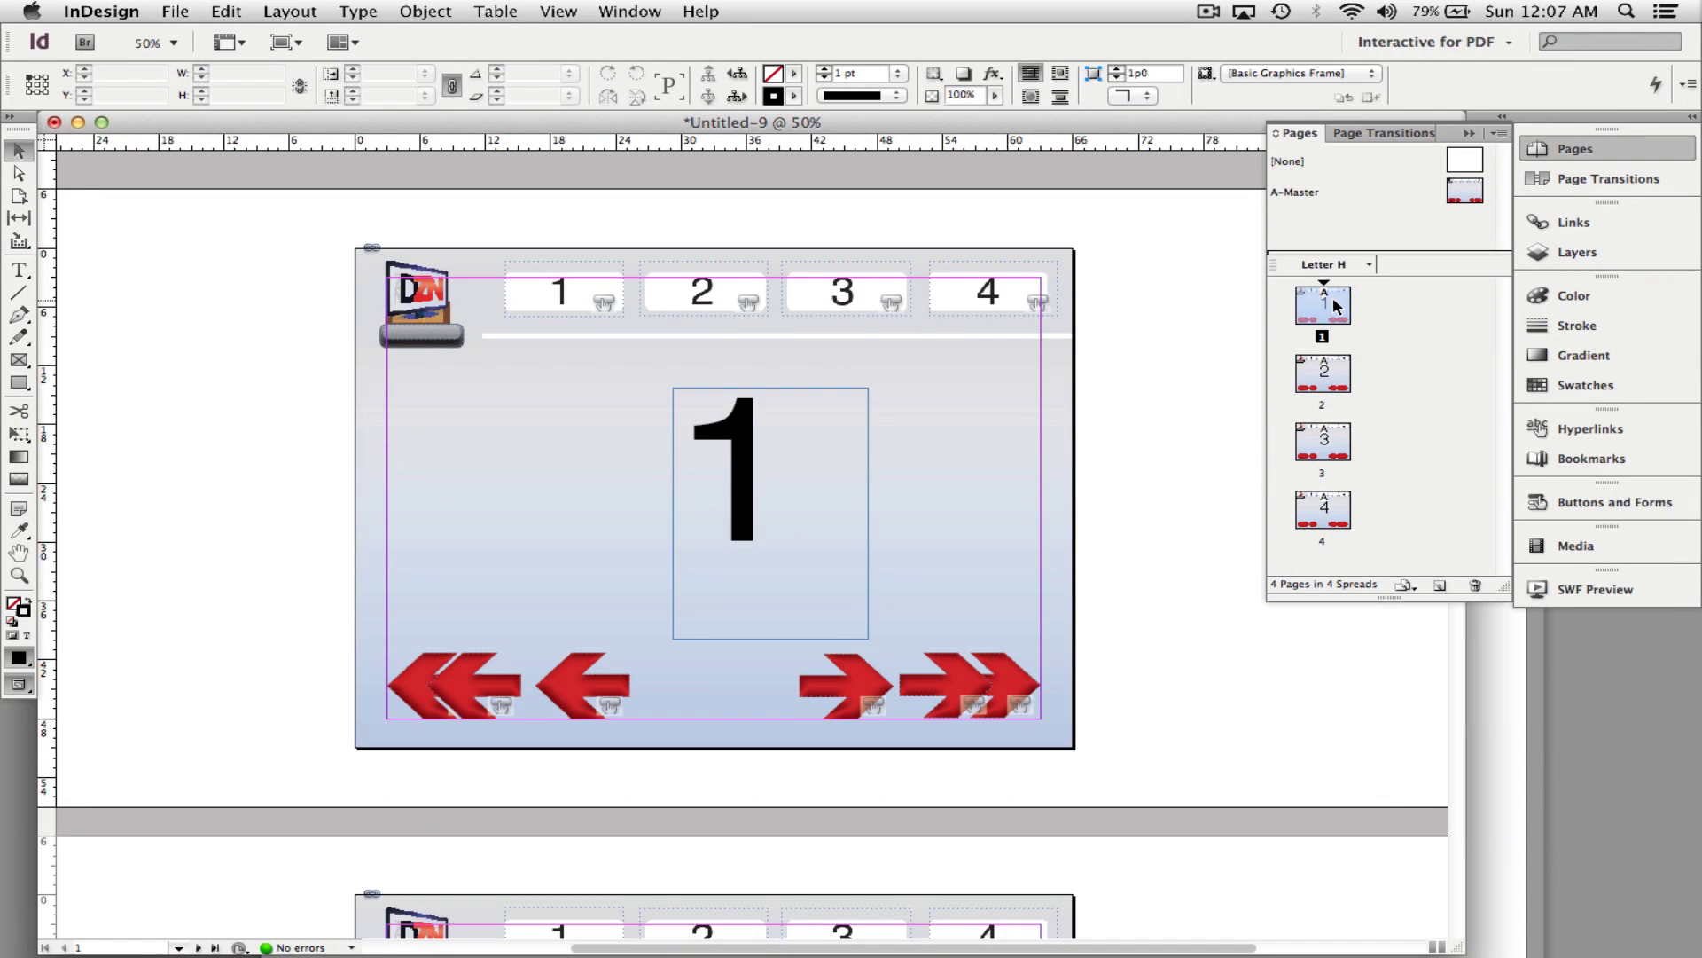
left_click(22, 275)
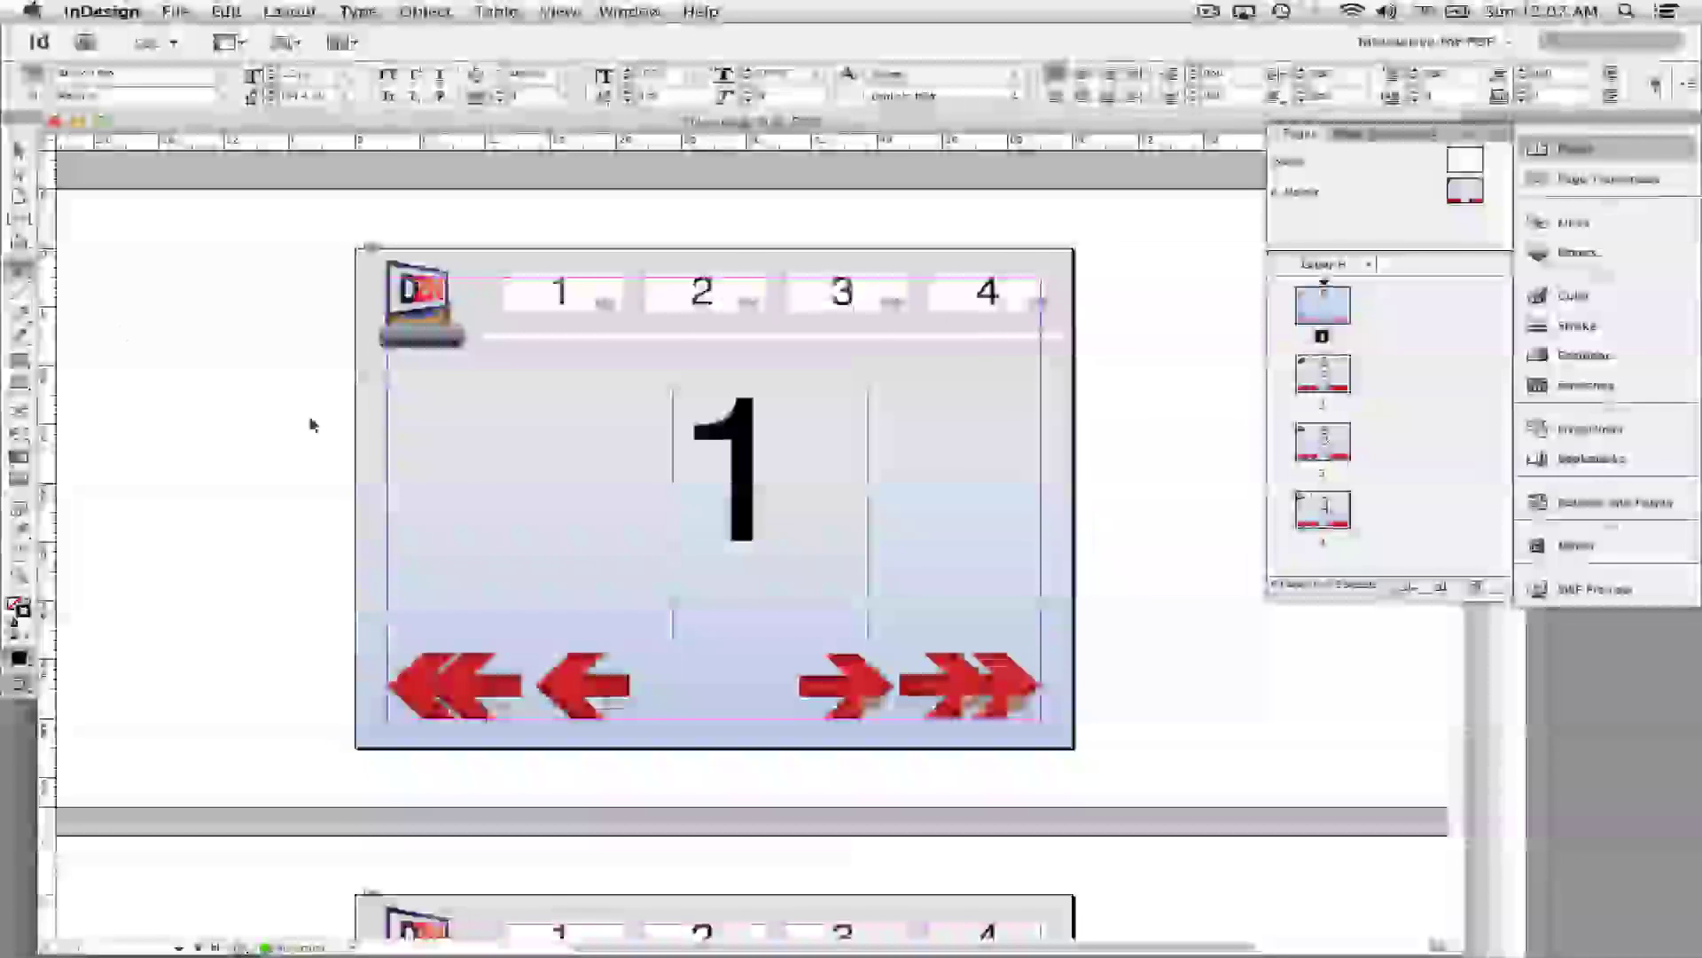
left_click_drag(432, 390, 673, 548)
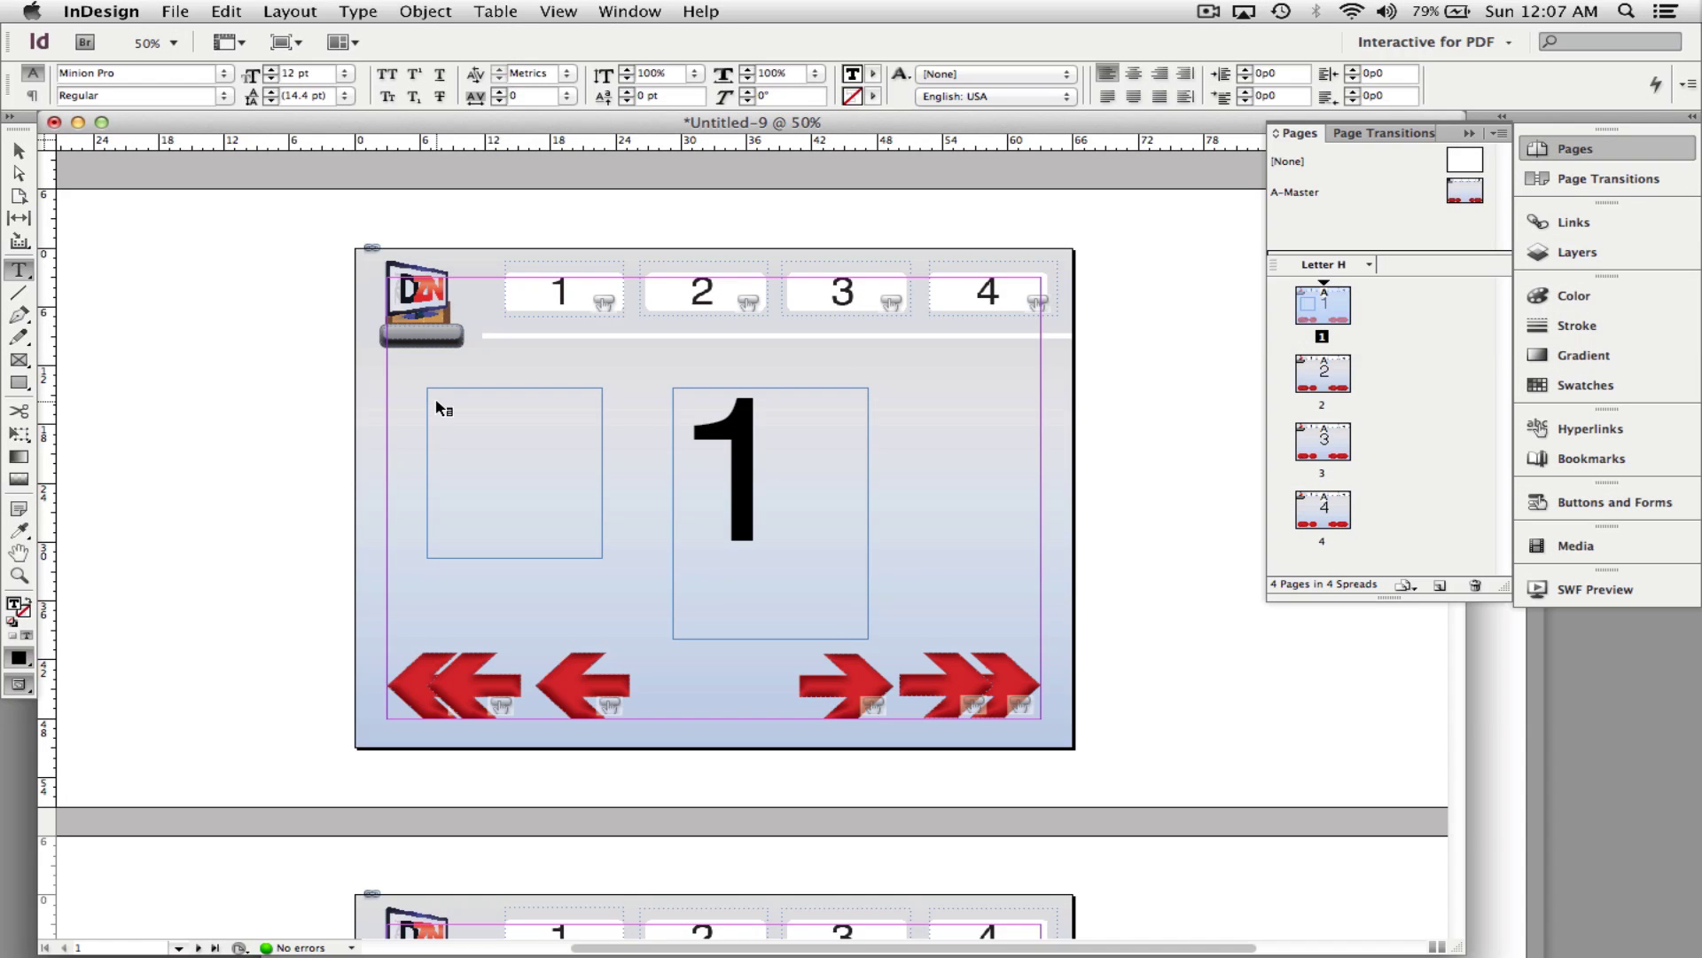
Create a text anchor hyperlink destination named "Page 1" inside the empty text frame on page 1.
right_click(436, 395)
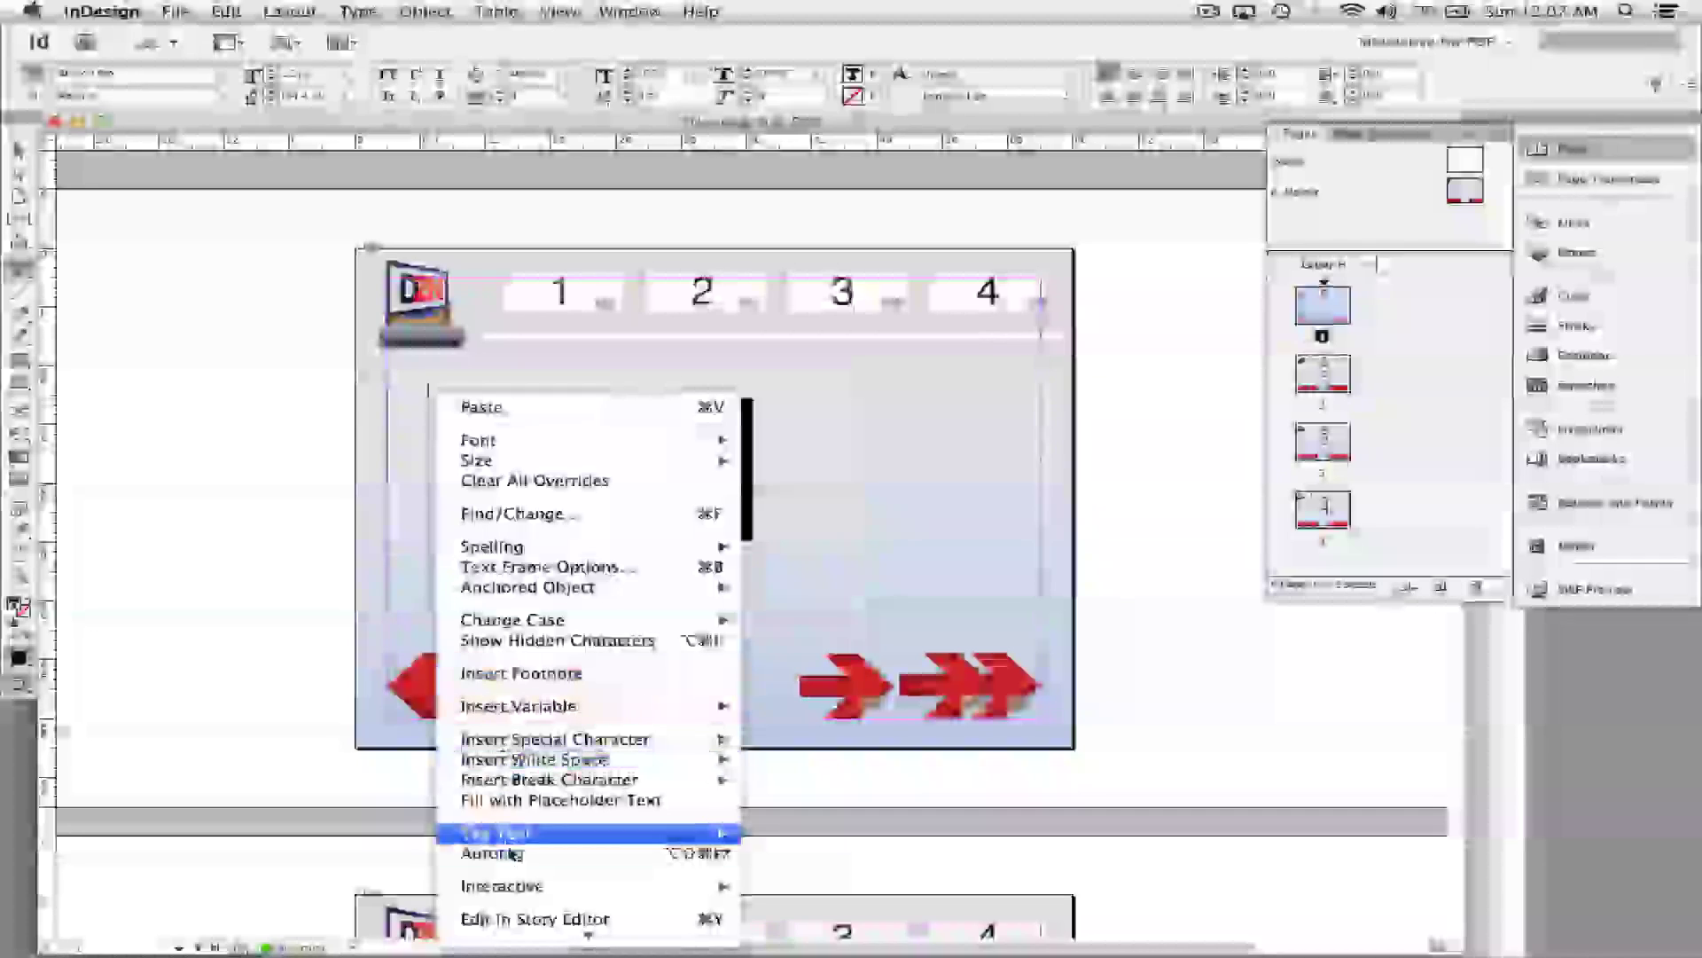
mouse_move(532, 886)
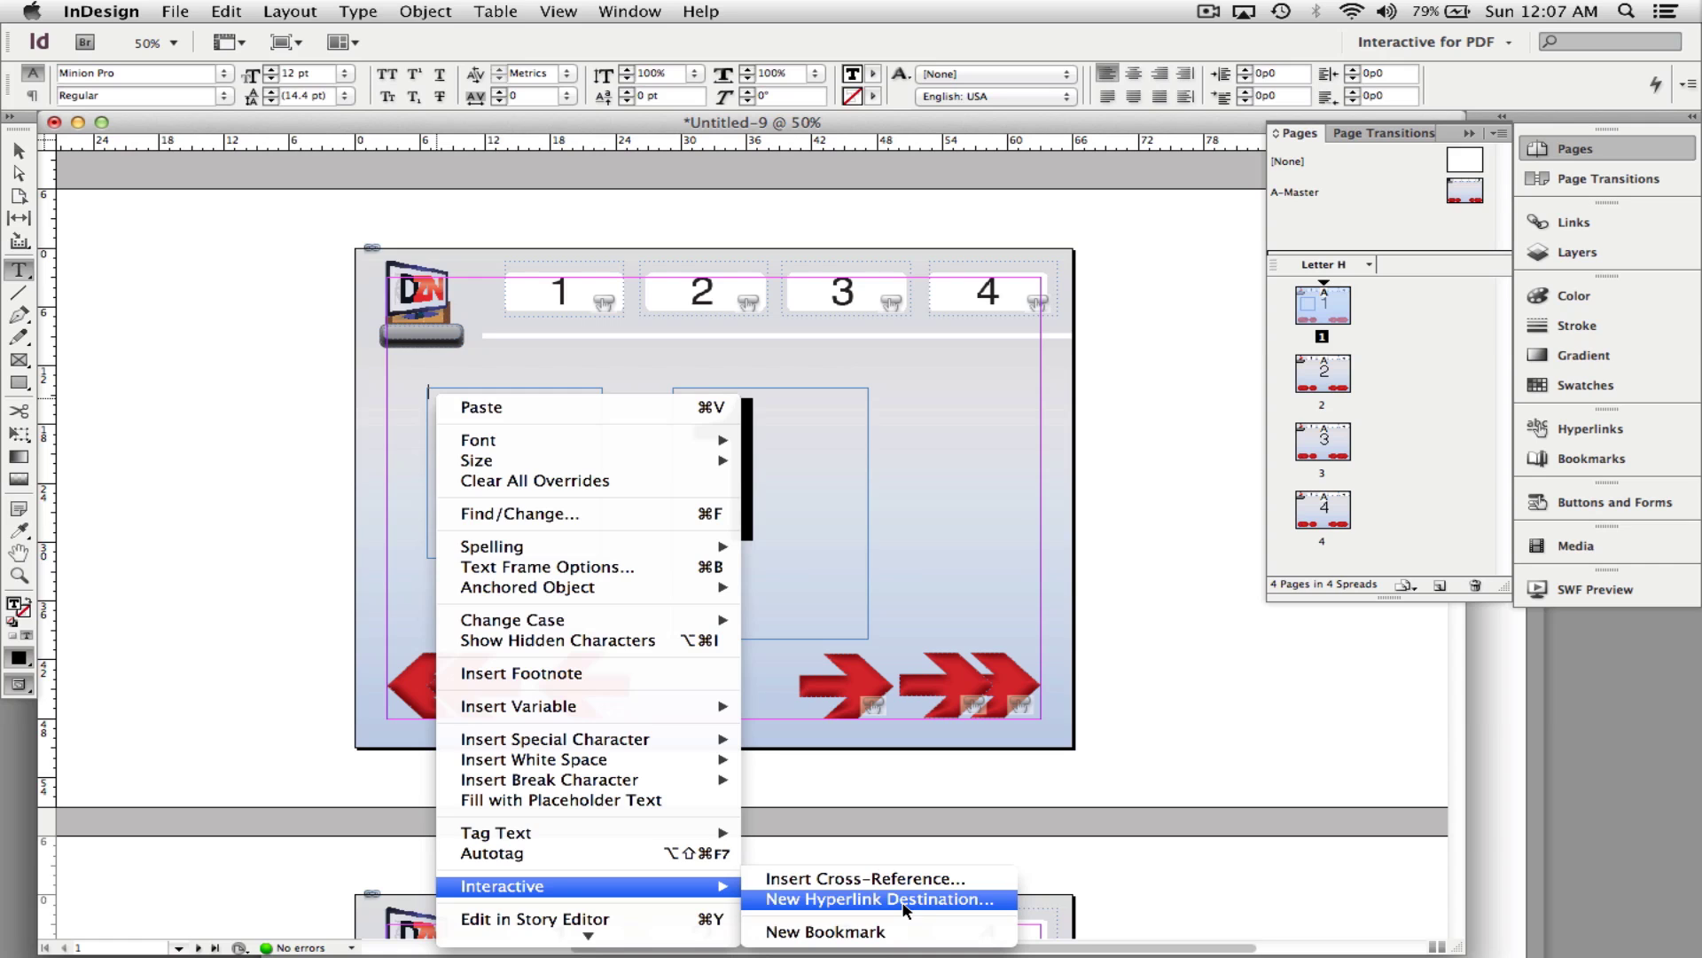
left_click(904, 899)
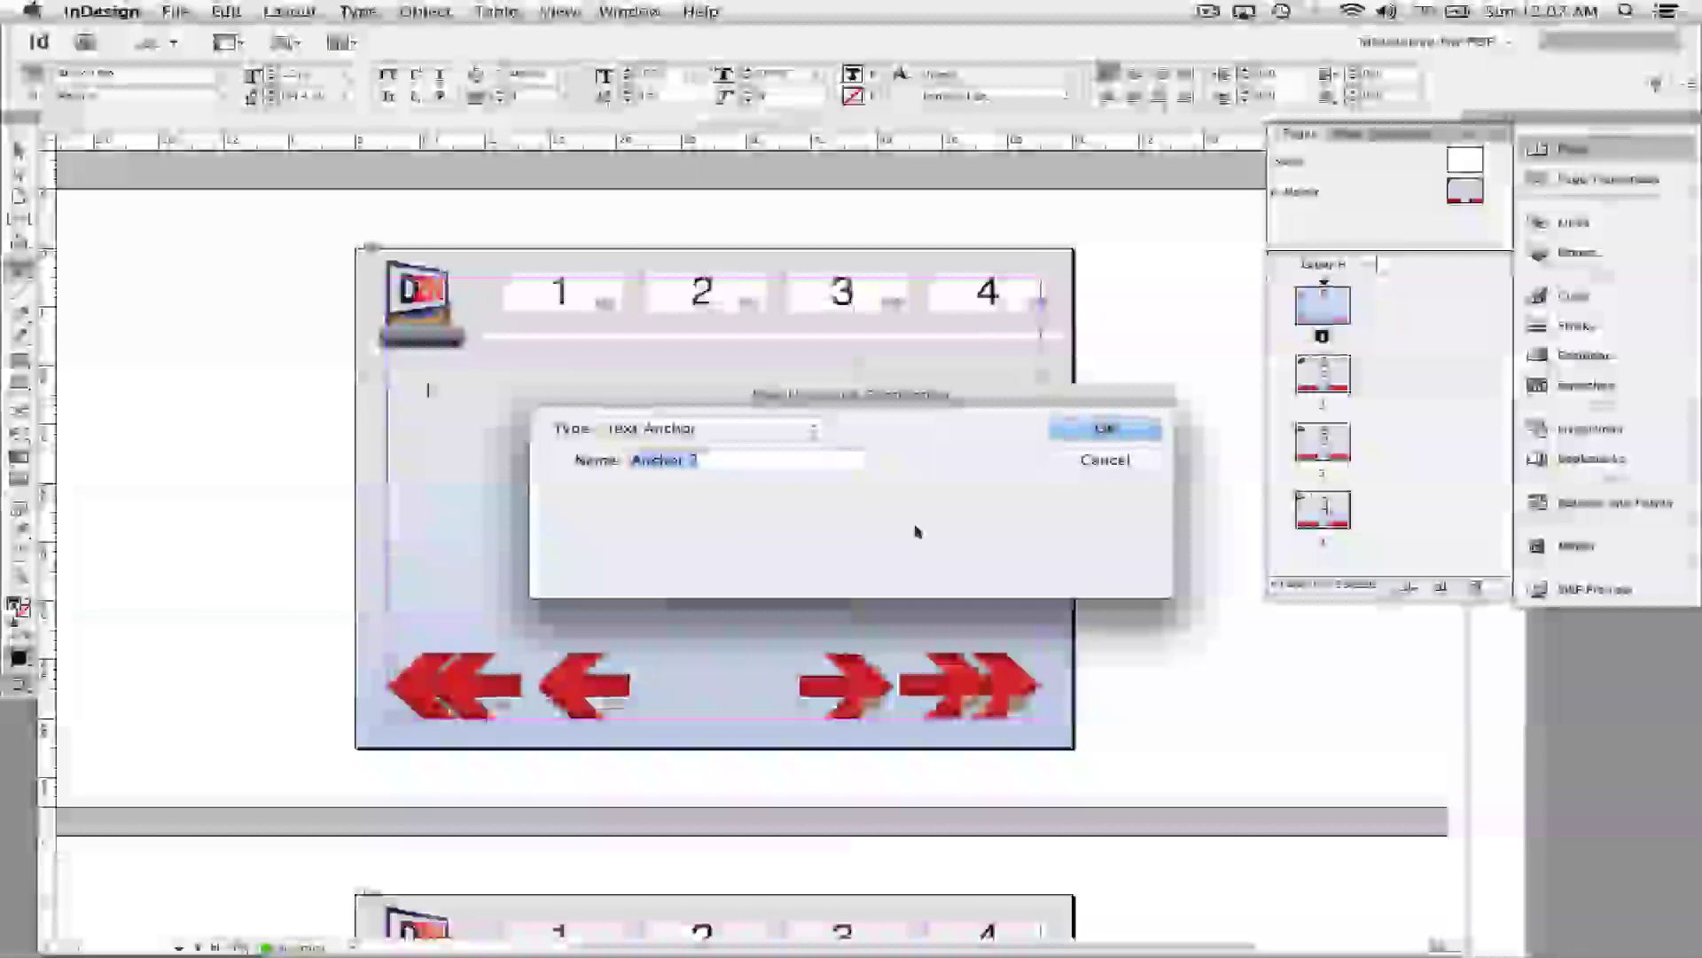
type("Page 1")
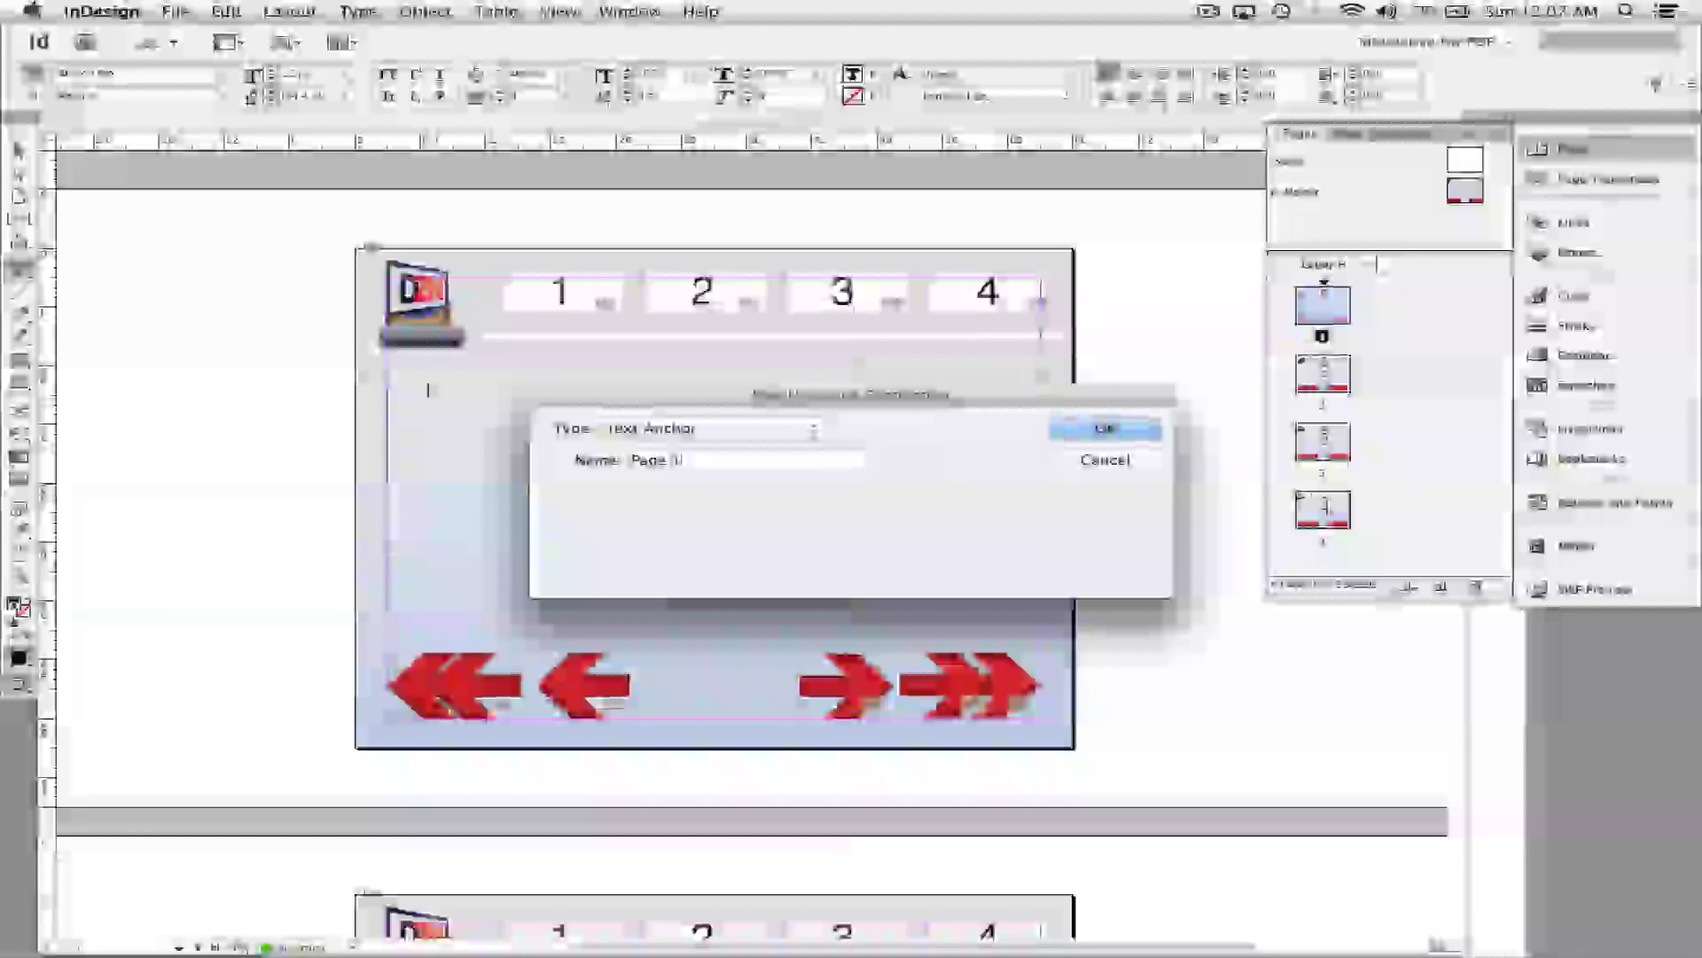
key("BackSpace")
type("1")
left_click(760, 431)
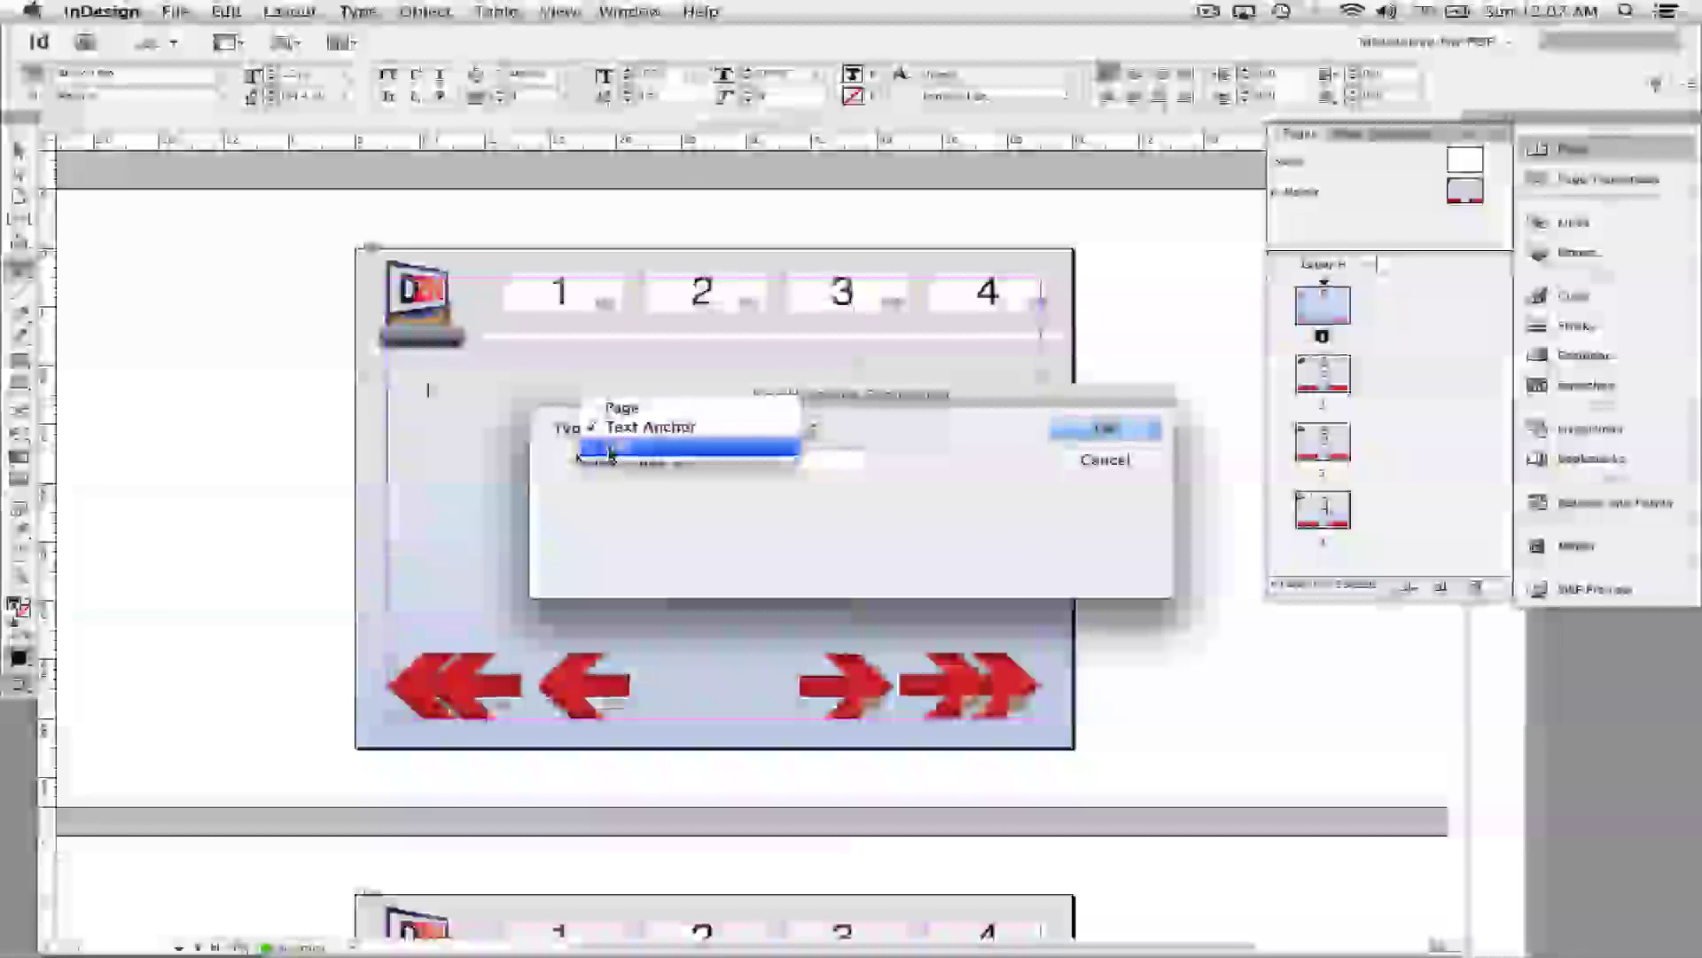
left_click(714, 573)
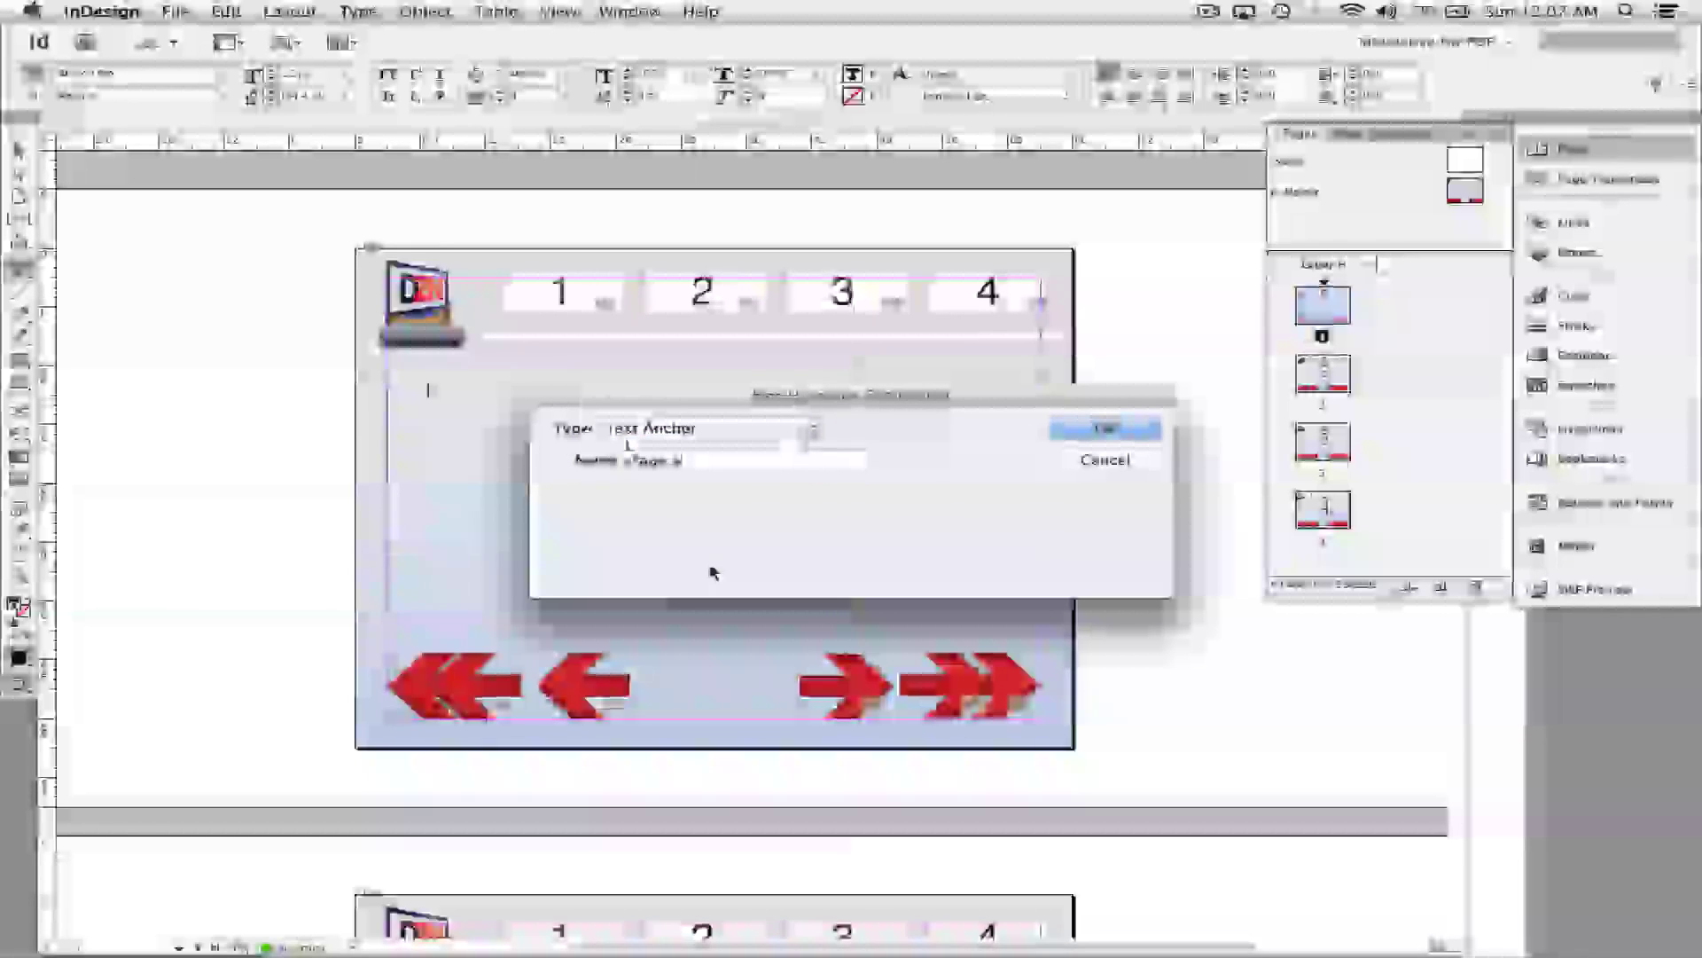
left_click(1155, 430)
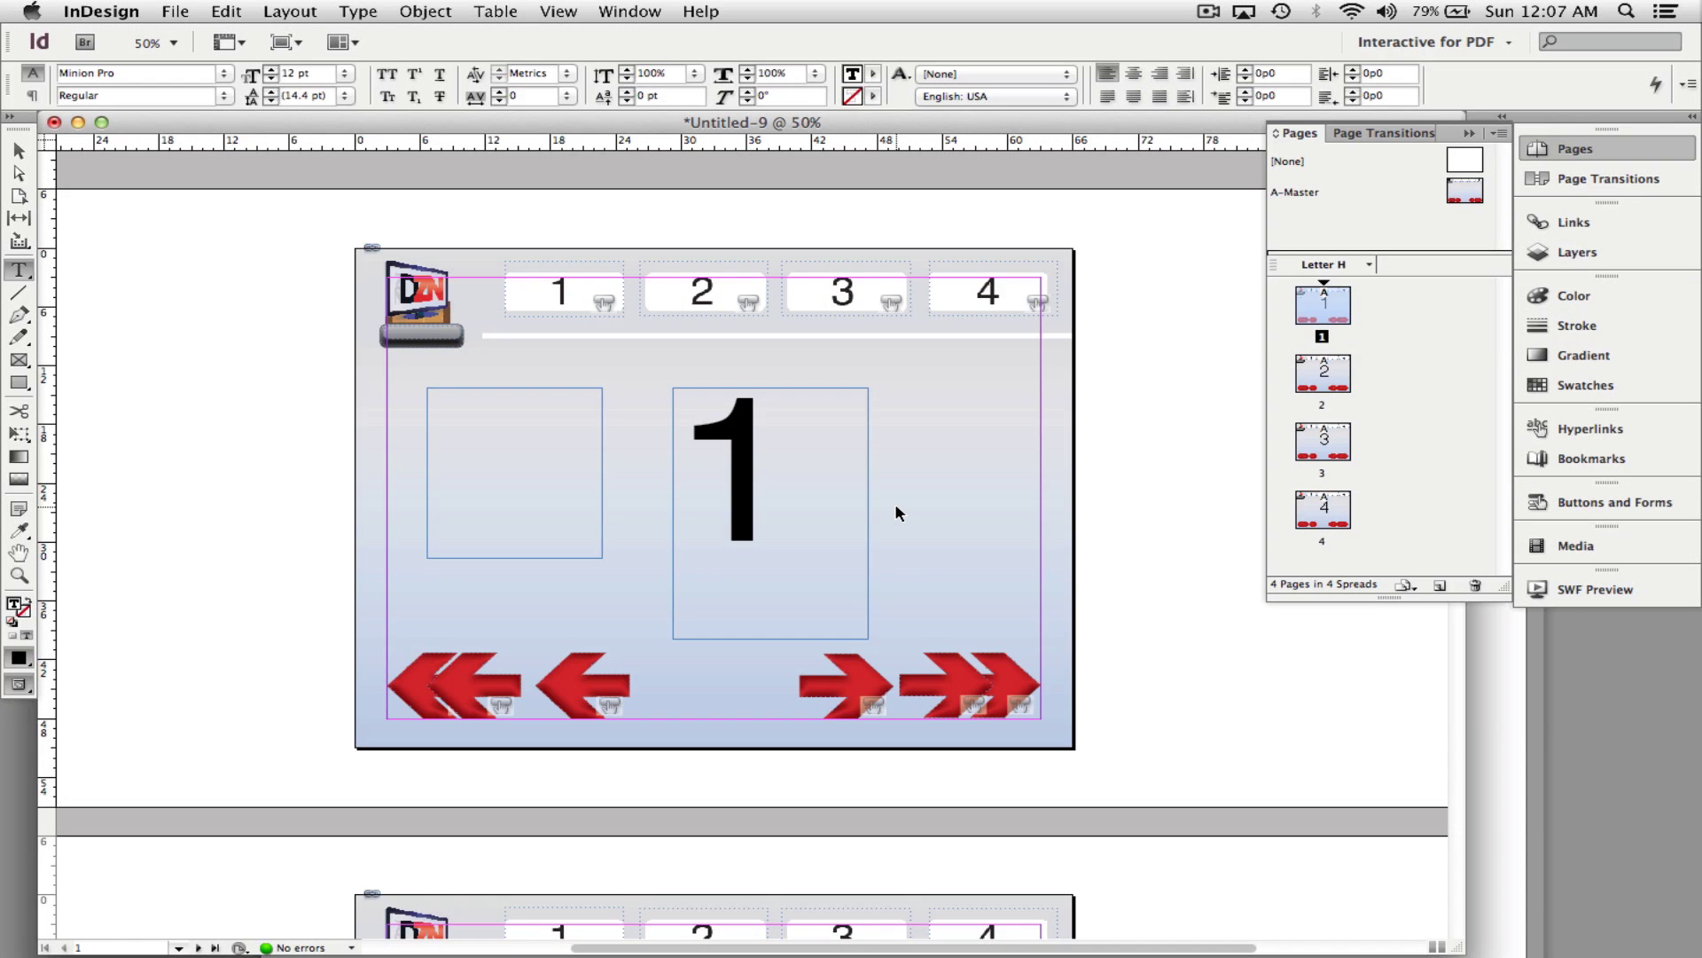
Draw an empty text frame beside the large number on page 2 and create a hyperlink destination inside it.
double_click(1329, 376)
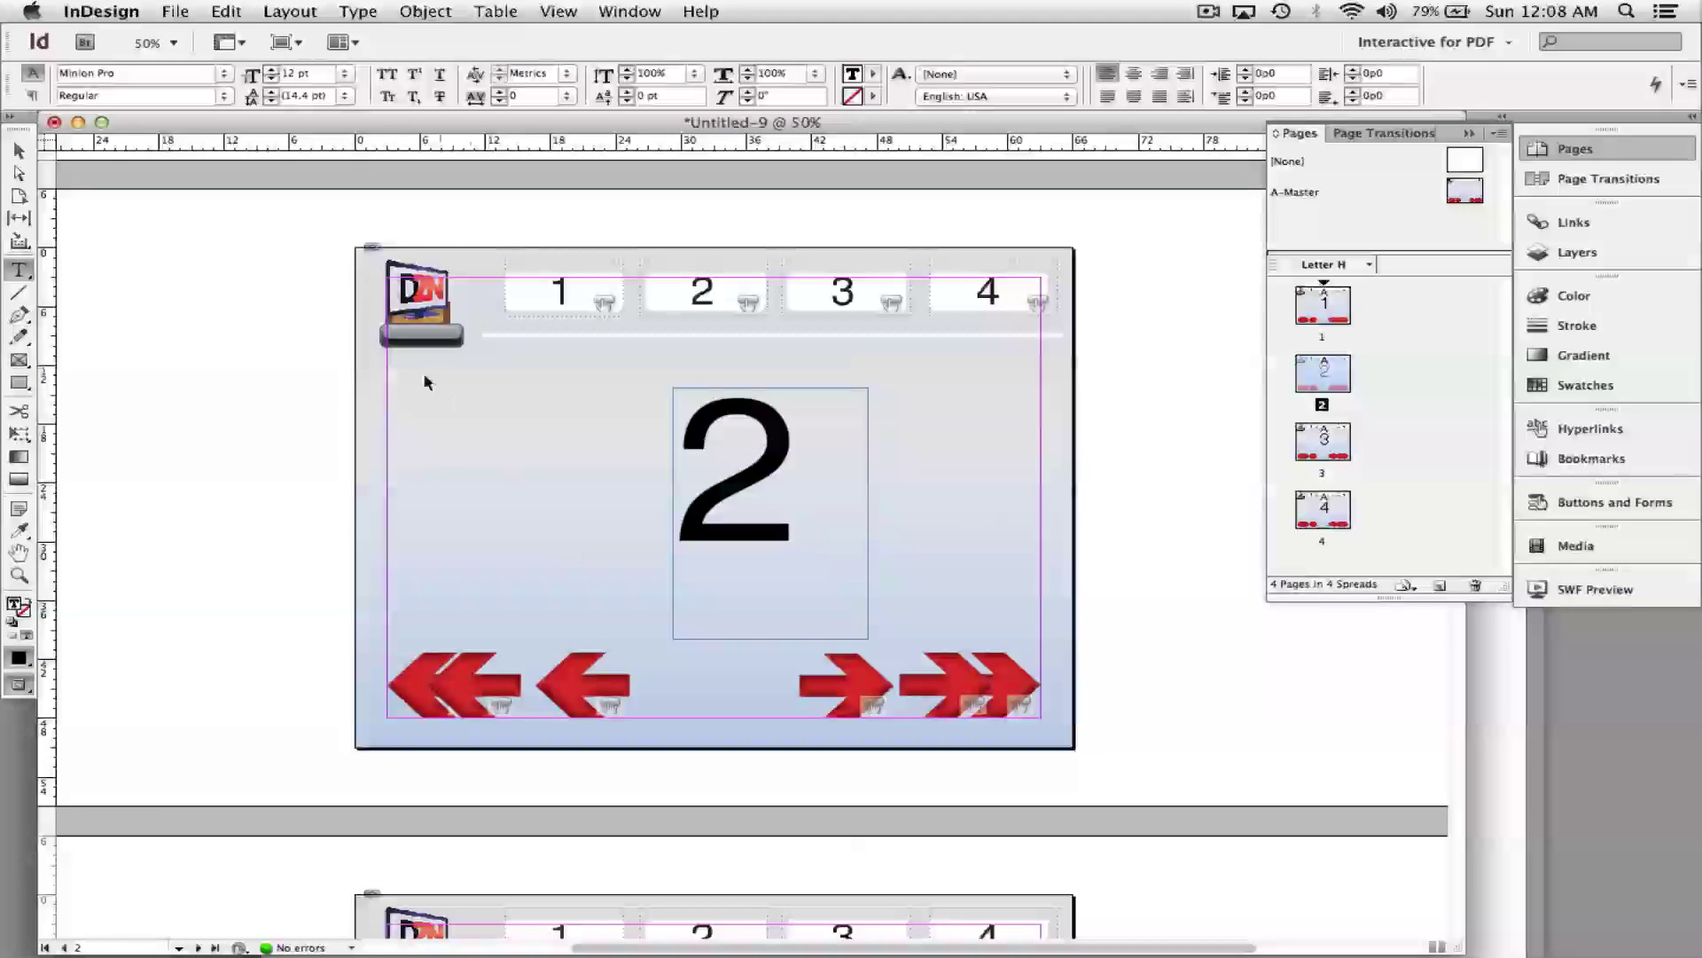
left_click_drag(417, 394, 607, 591)
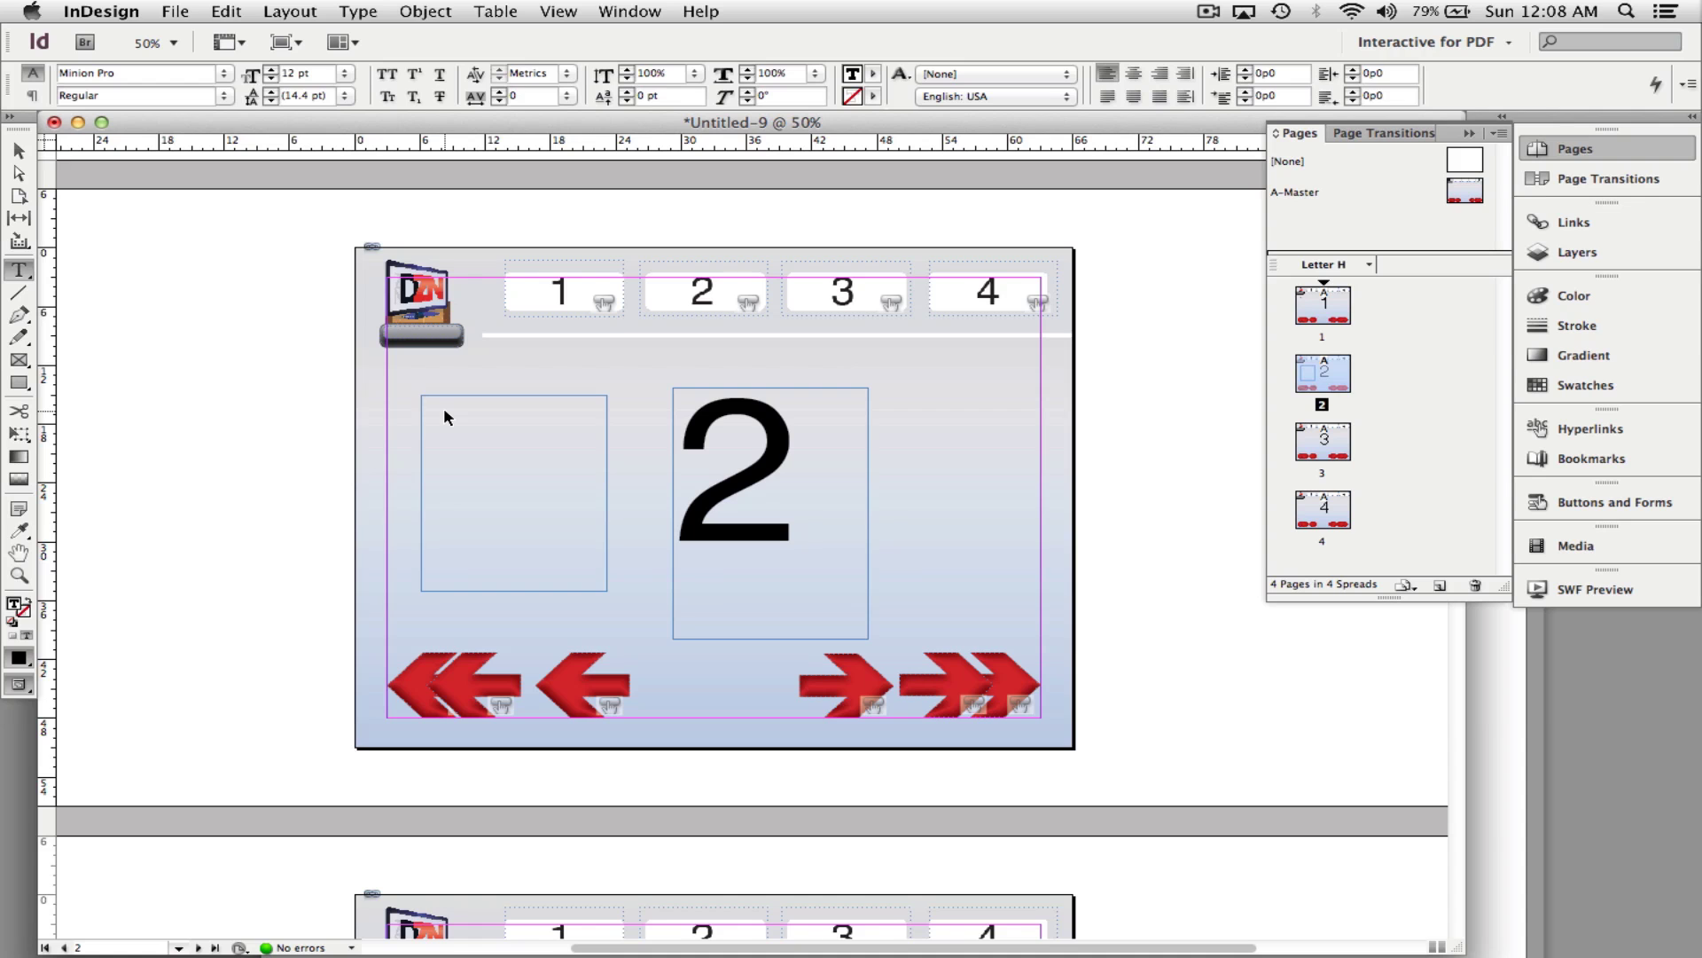
right_click(444, 411)
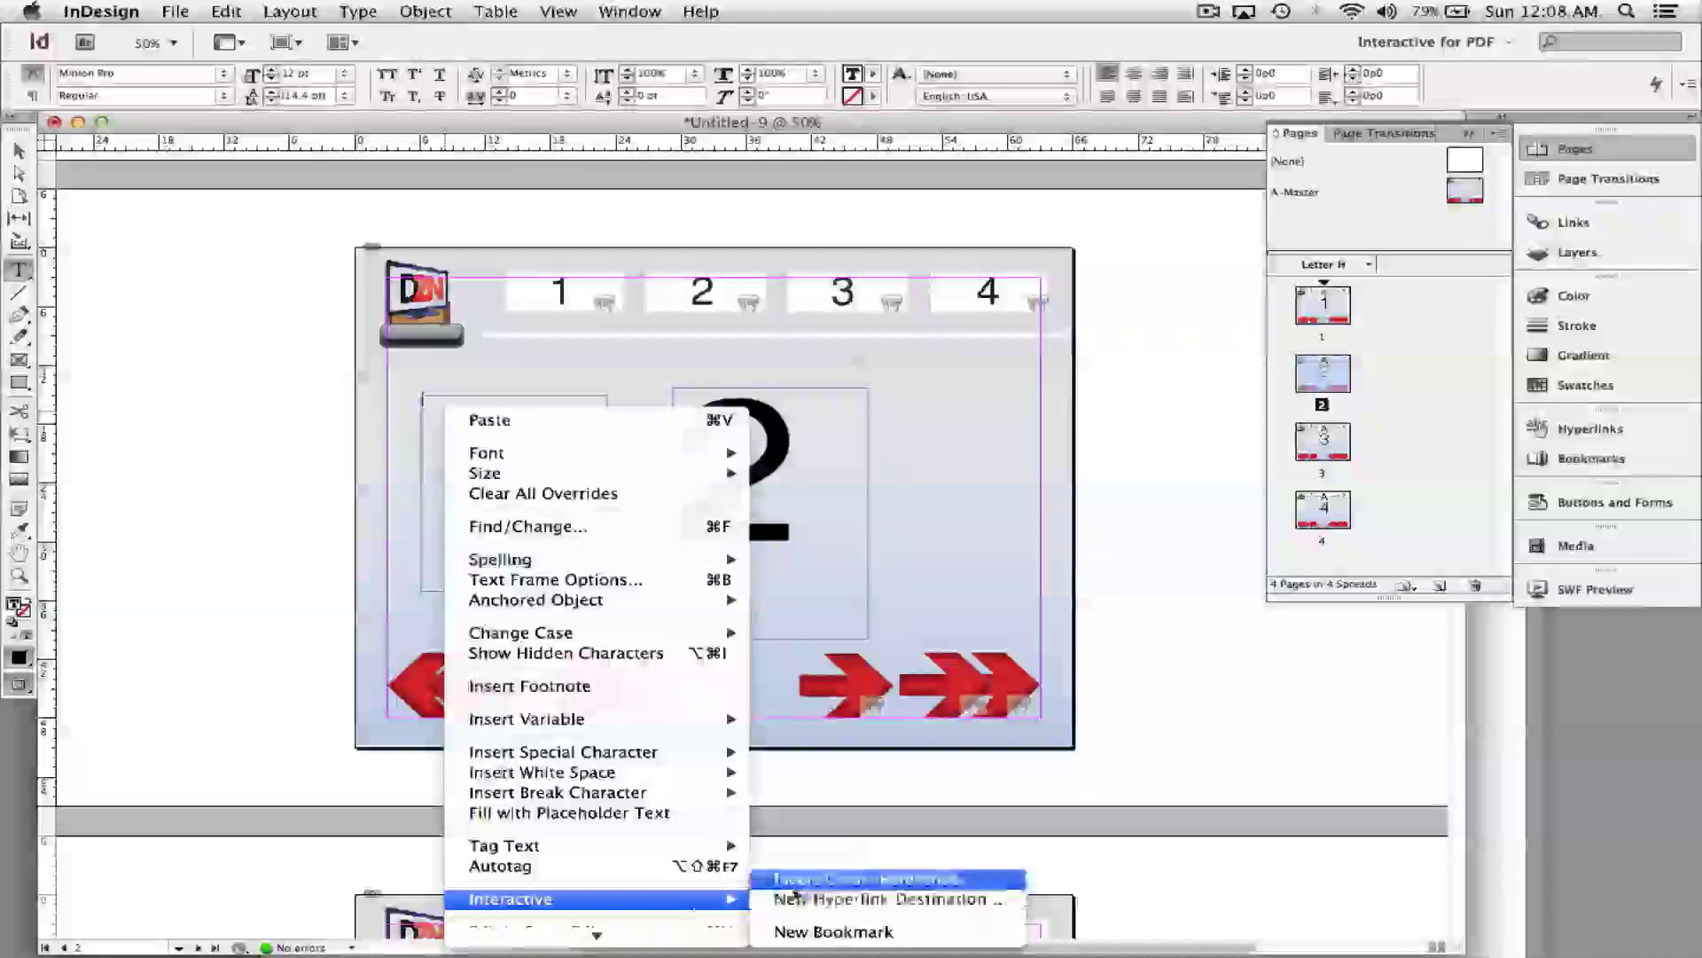
left_click(887, 898)
type("Page")
key("Return")
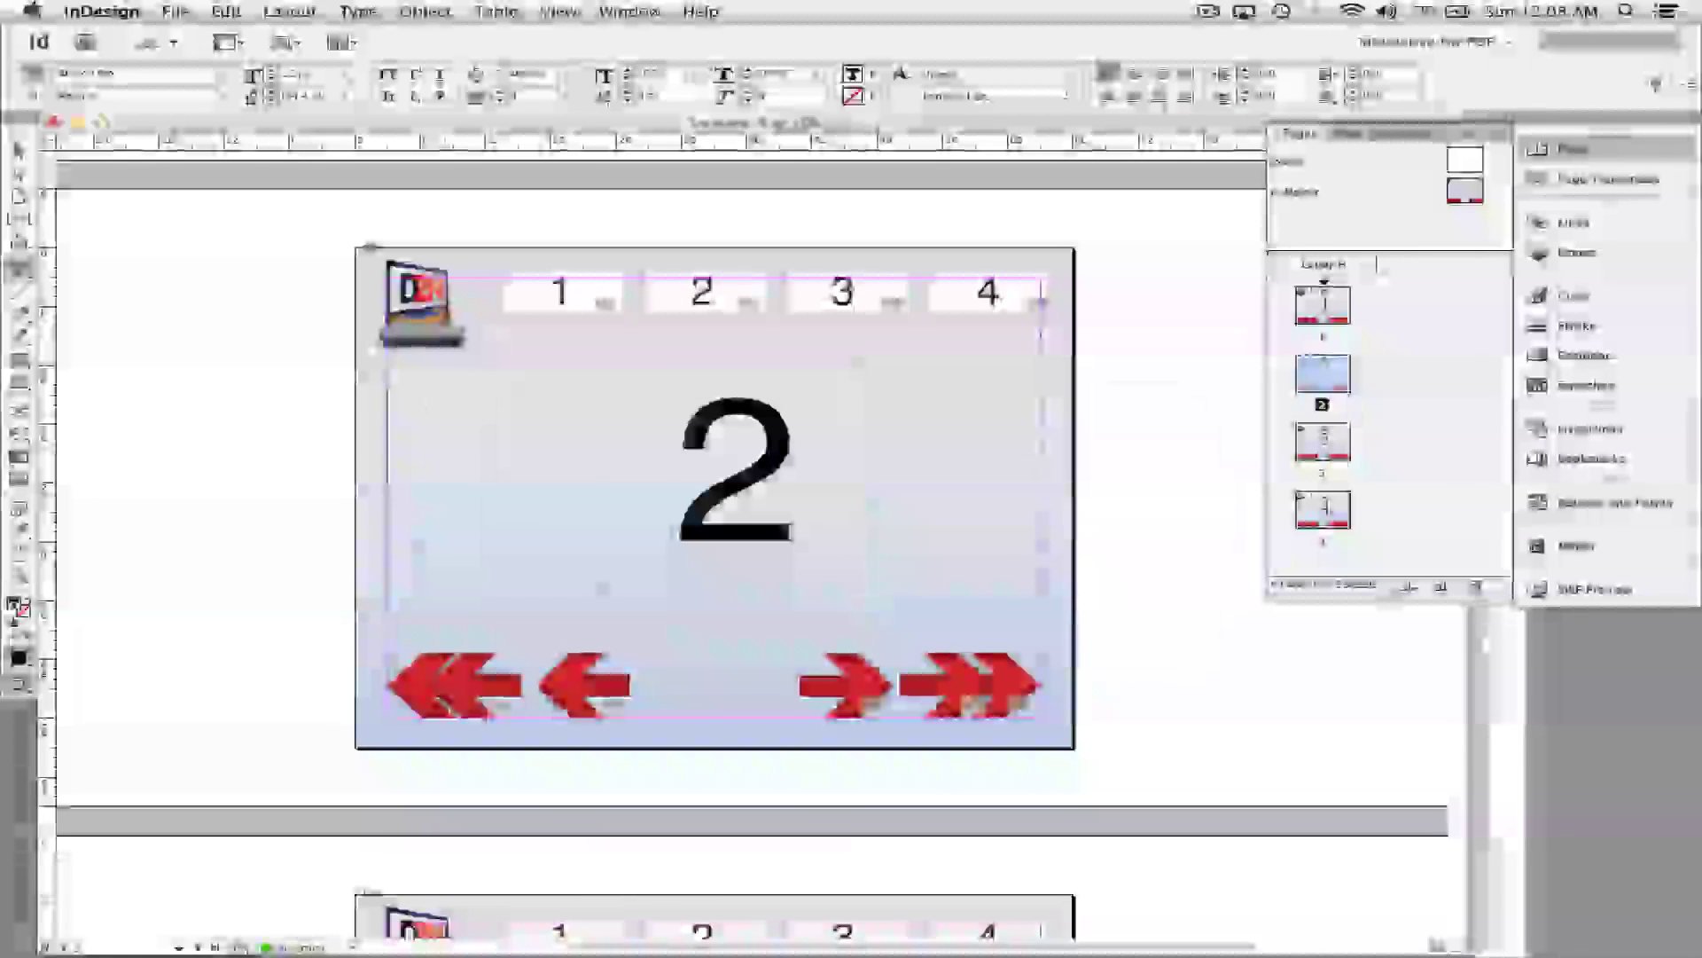
Draw an empty text frame about 13p4.5 wide beside the large number on page 3.
scroll(747, 288, "down", 10)
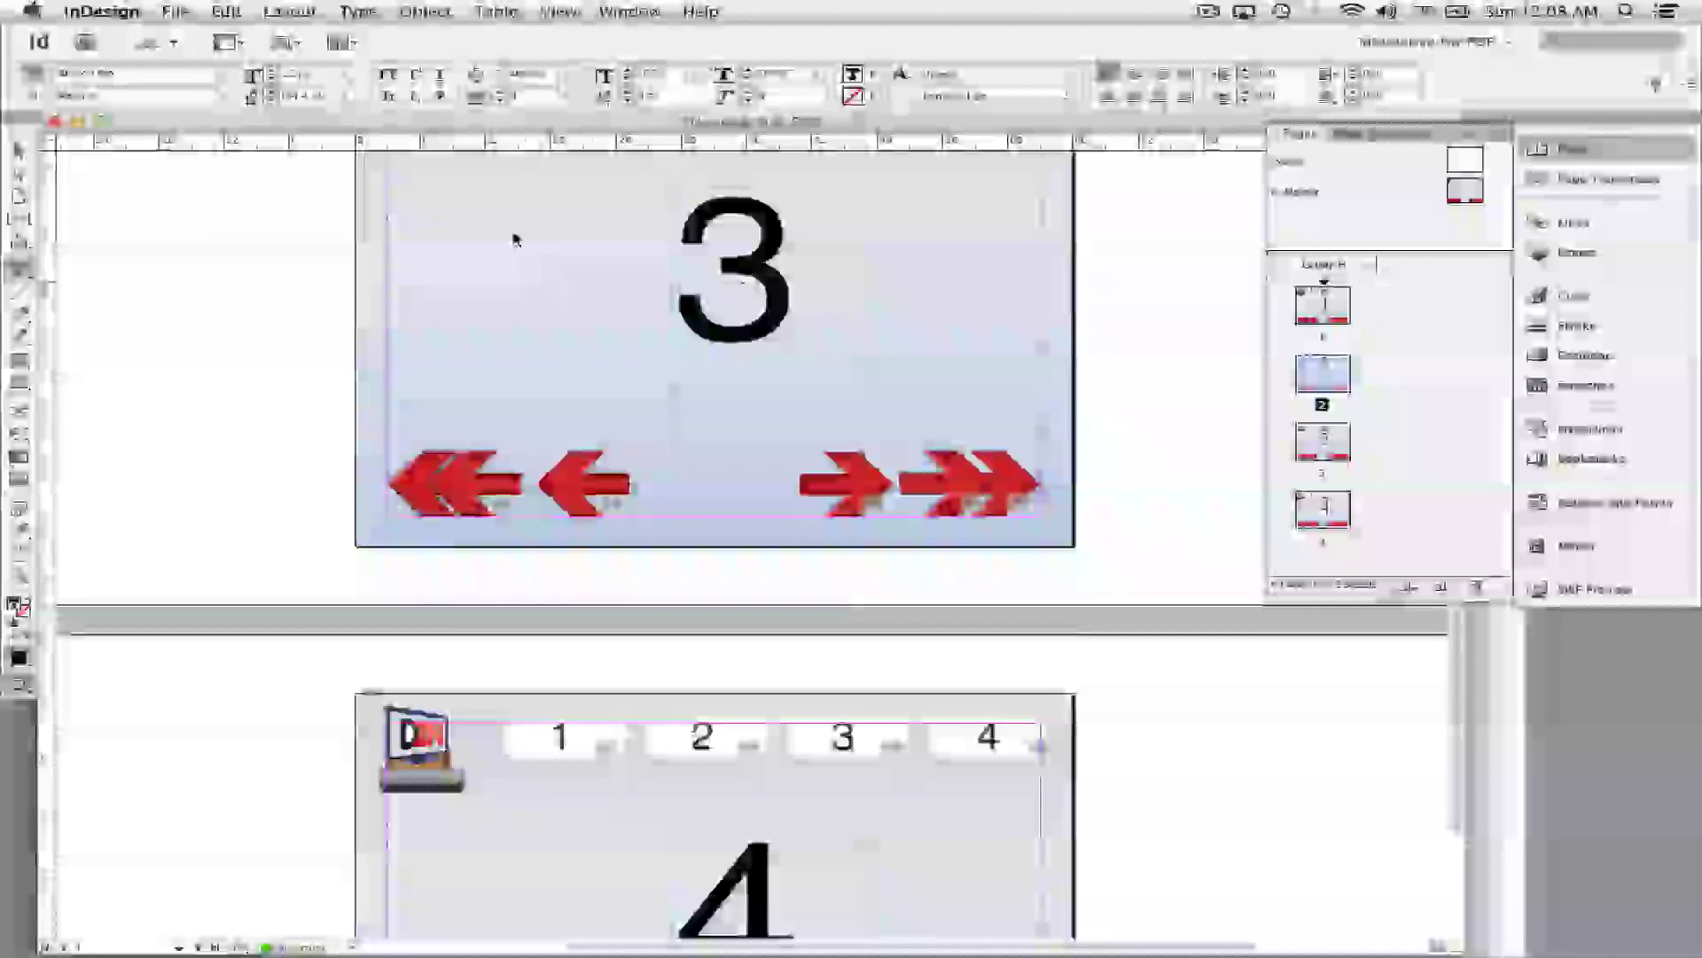
left_click_drag(476, 199, 621, 365)
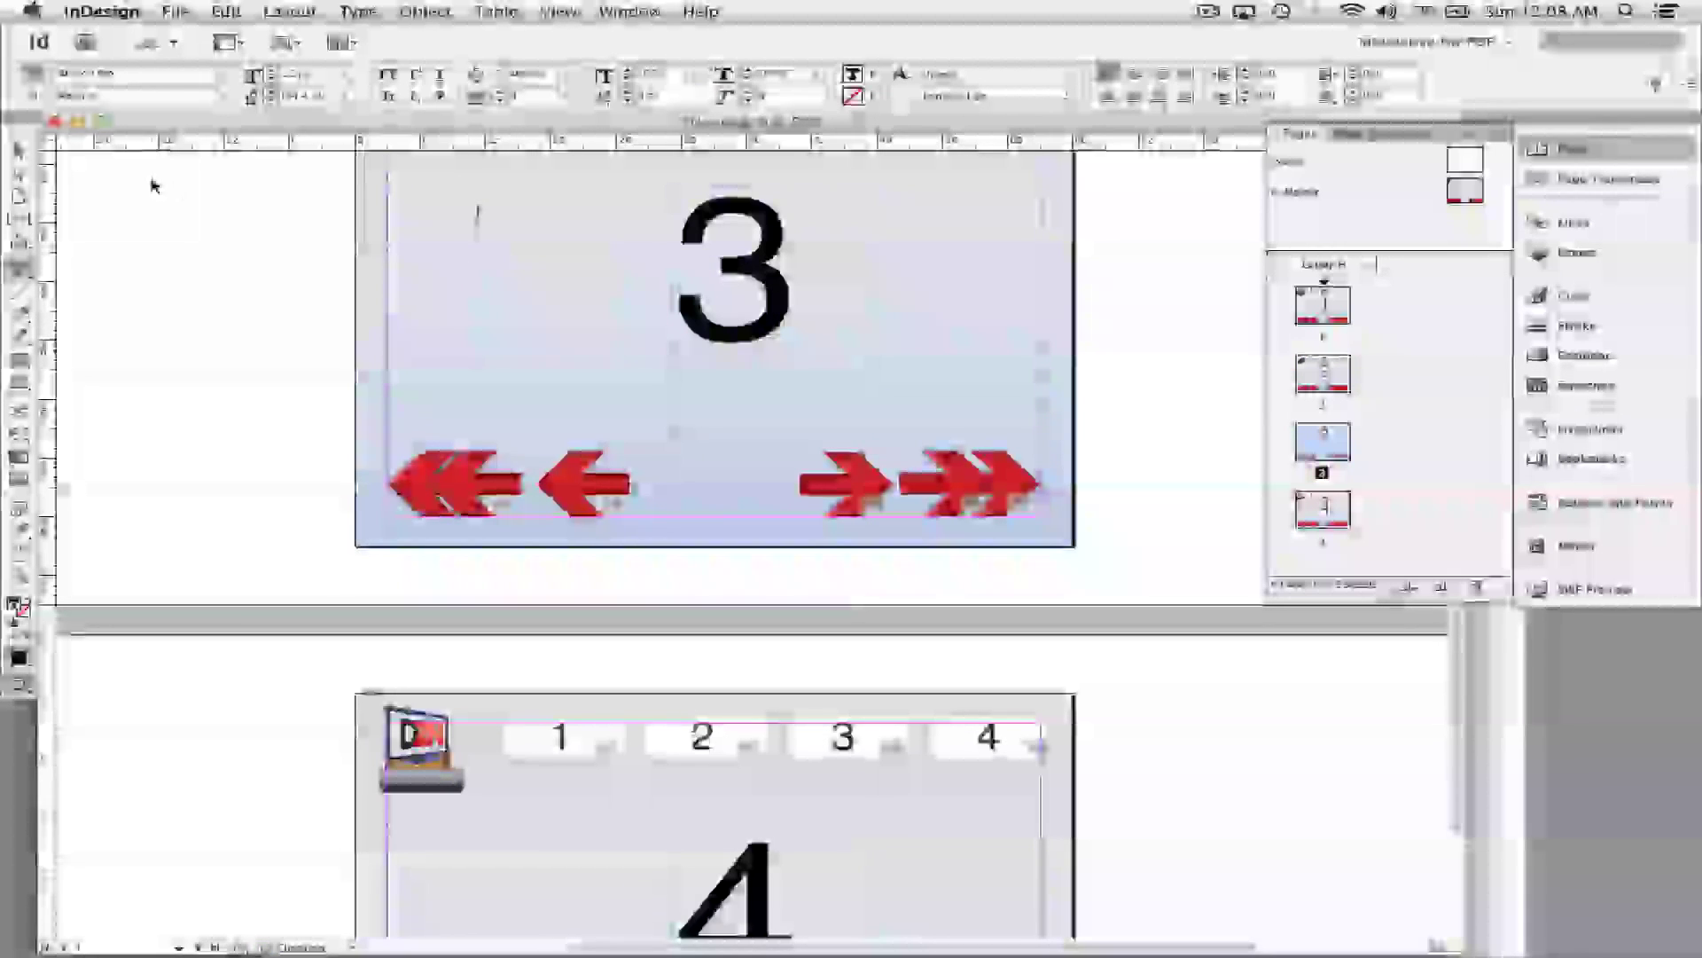
left_click(26, 149)
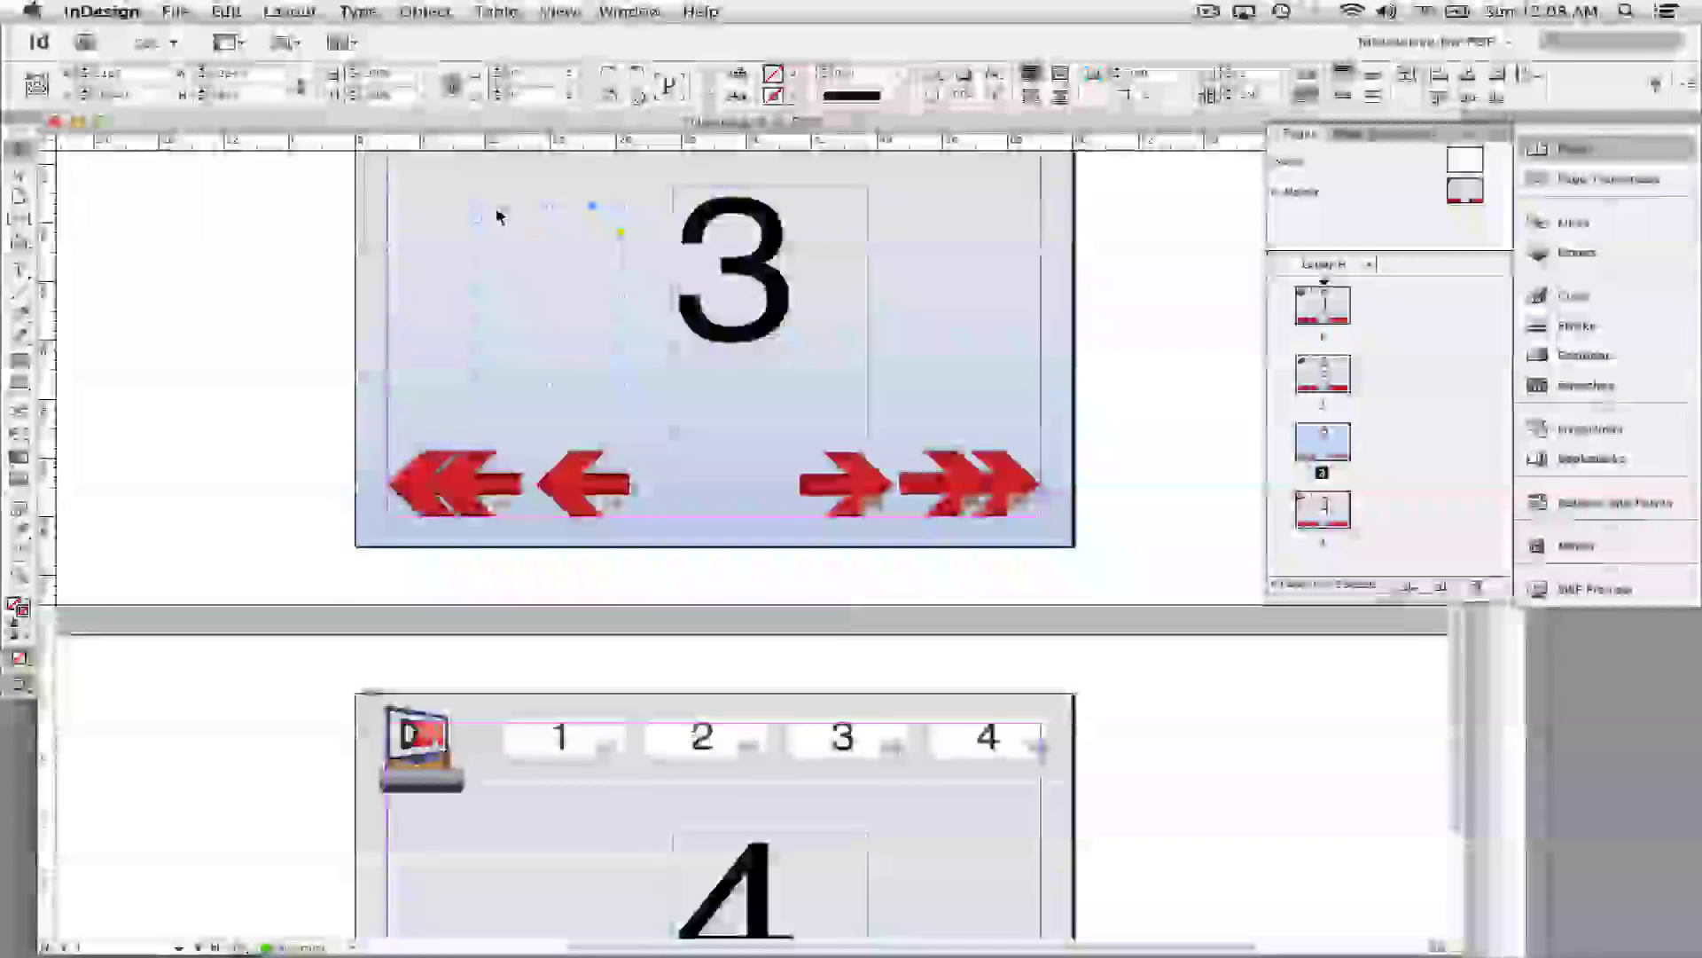
right_click(497, 213)
mouse_move(627, 702)
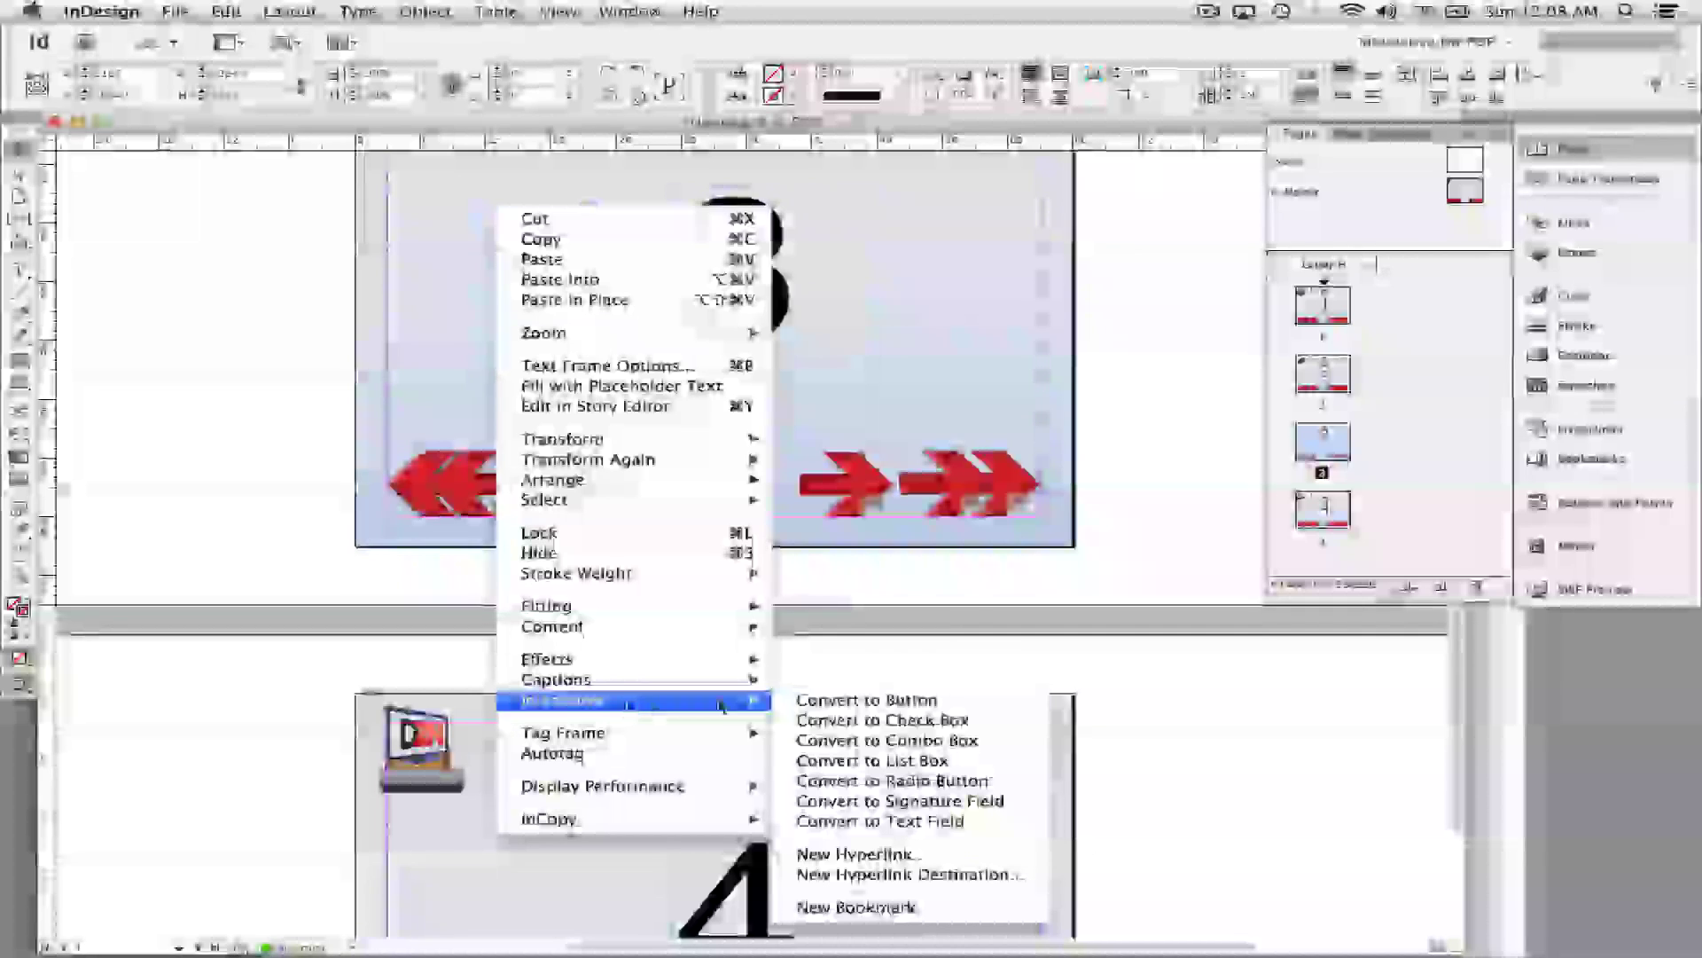
left_click(883, 876)
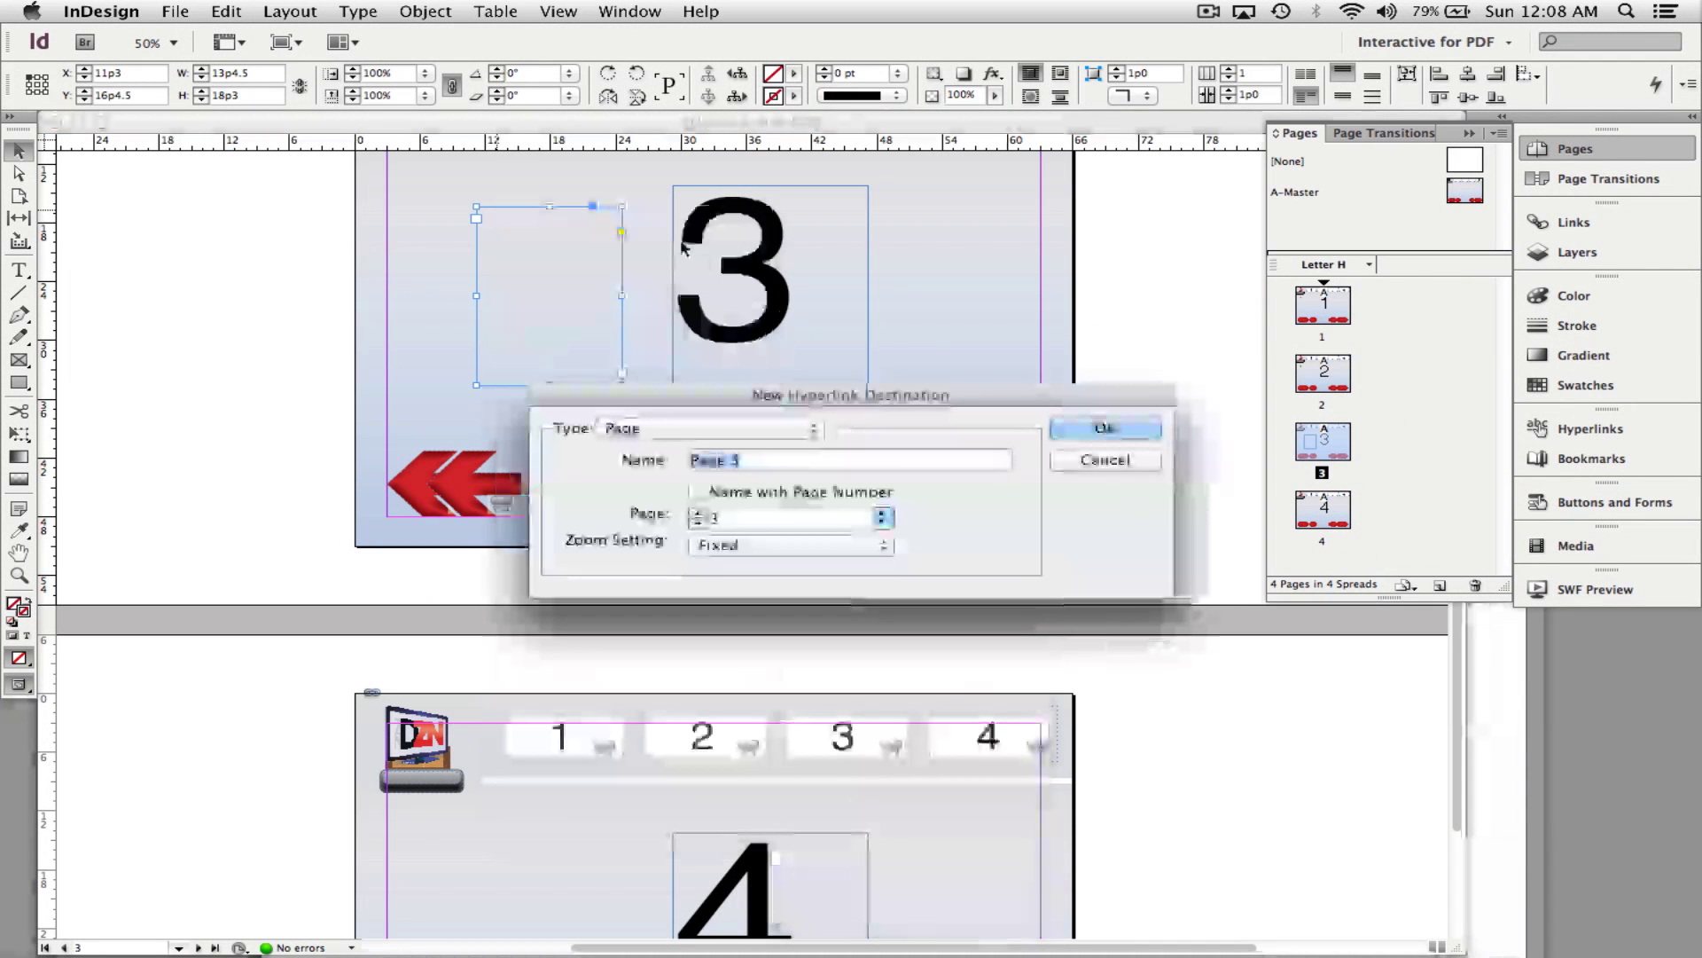
left_click(791, 424)
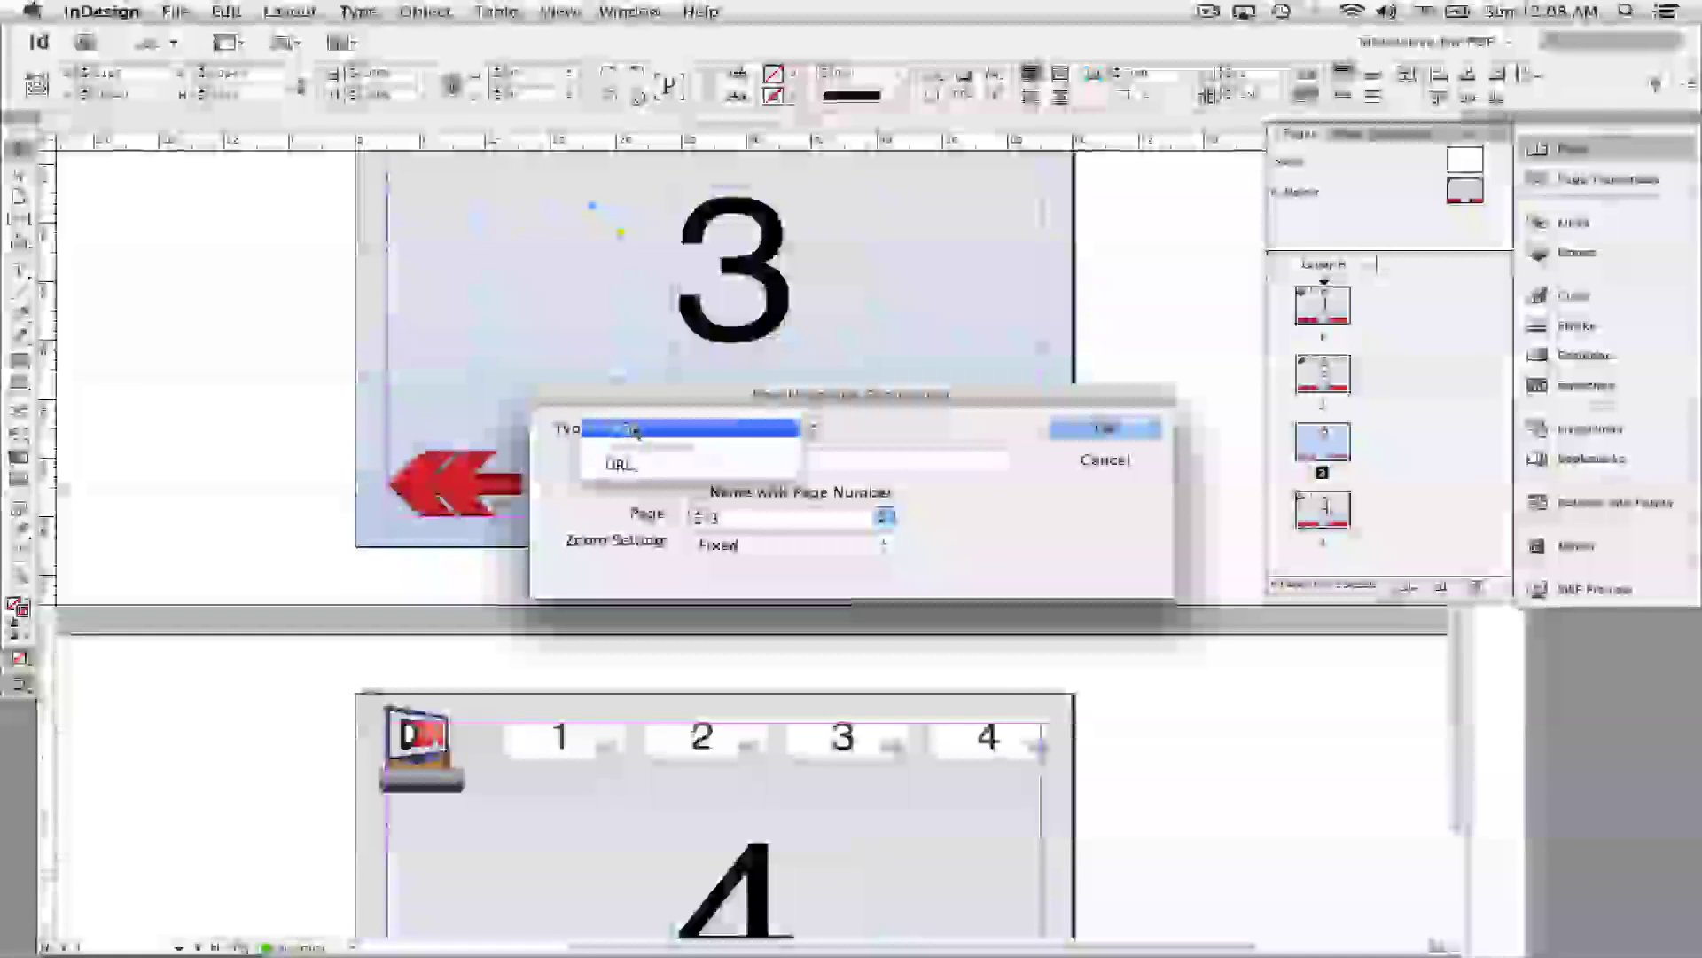
left_click(601, 521)
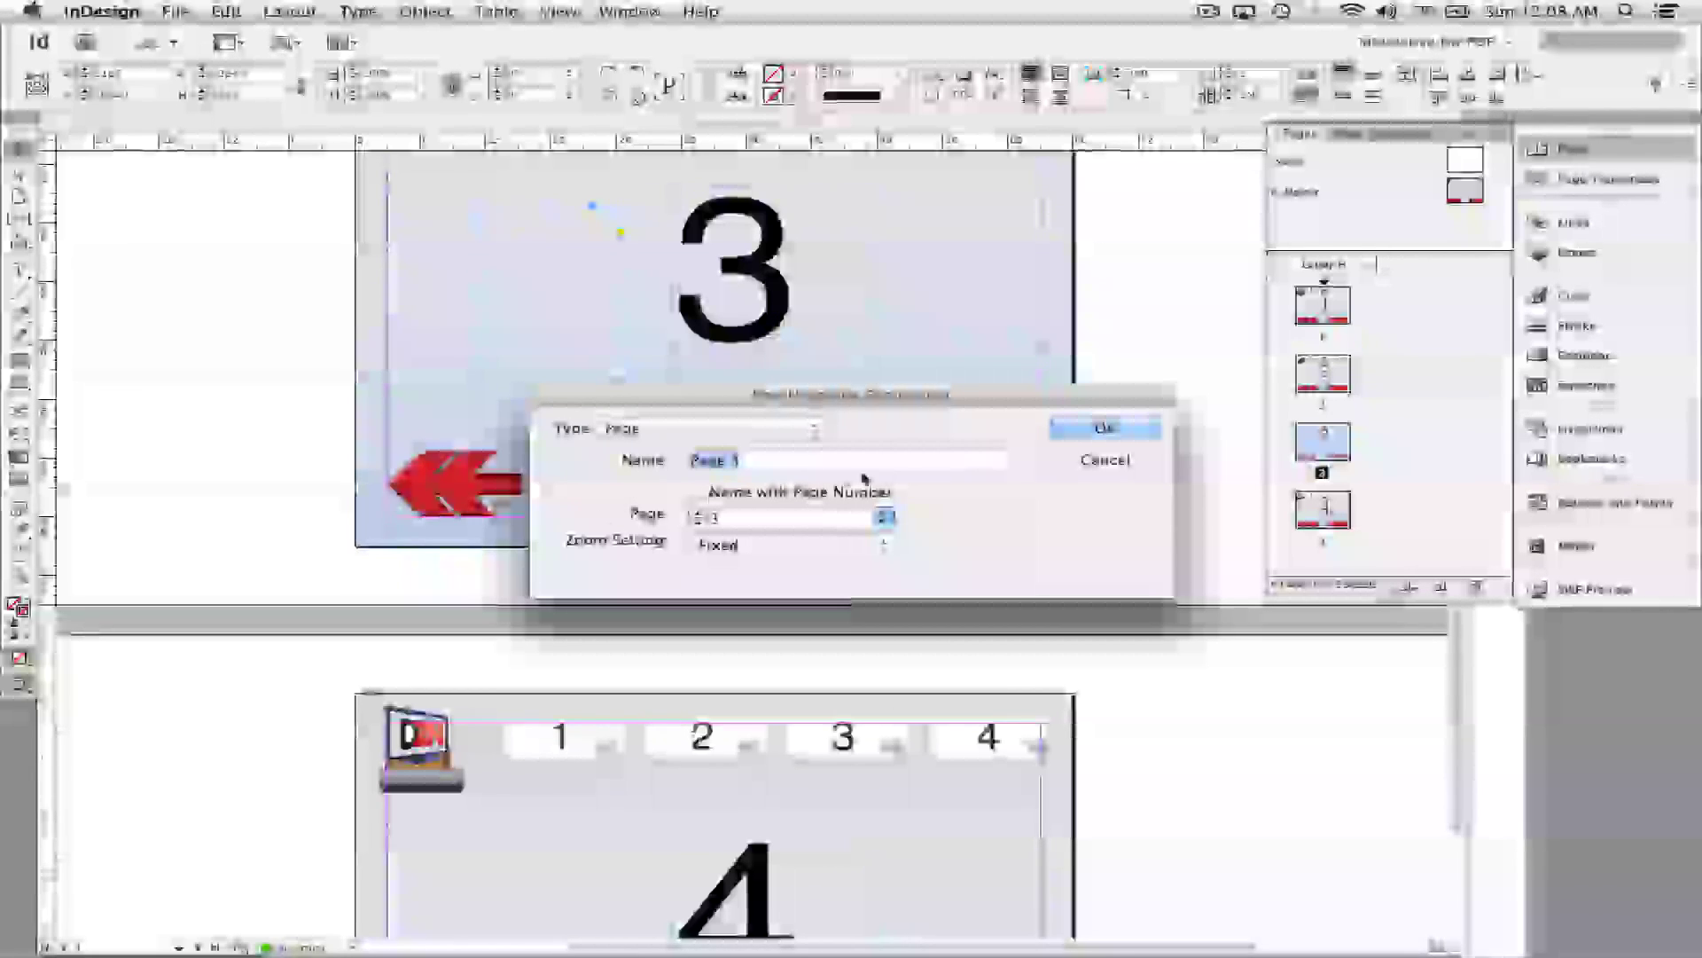
left_click(1113, 467)
Create a text anchor hyperlink destination named "Page 3" inside the empty text frame on page 3.
double_click(500, 223)
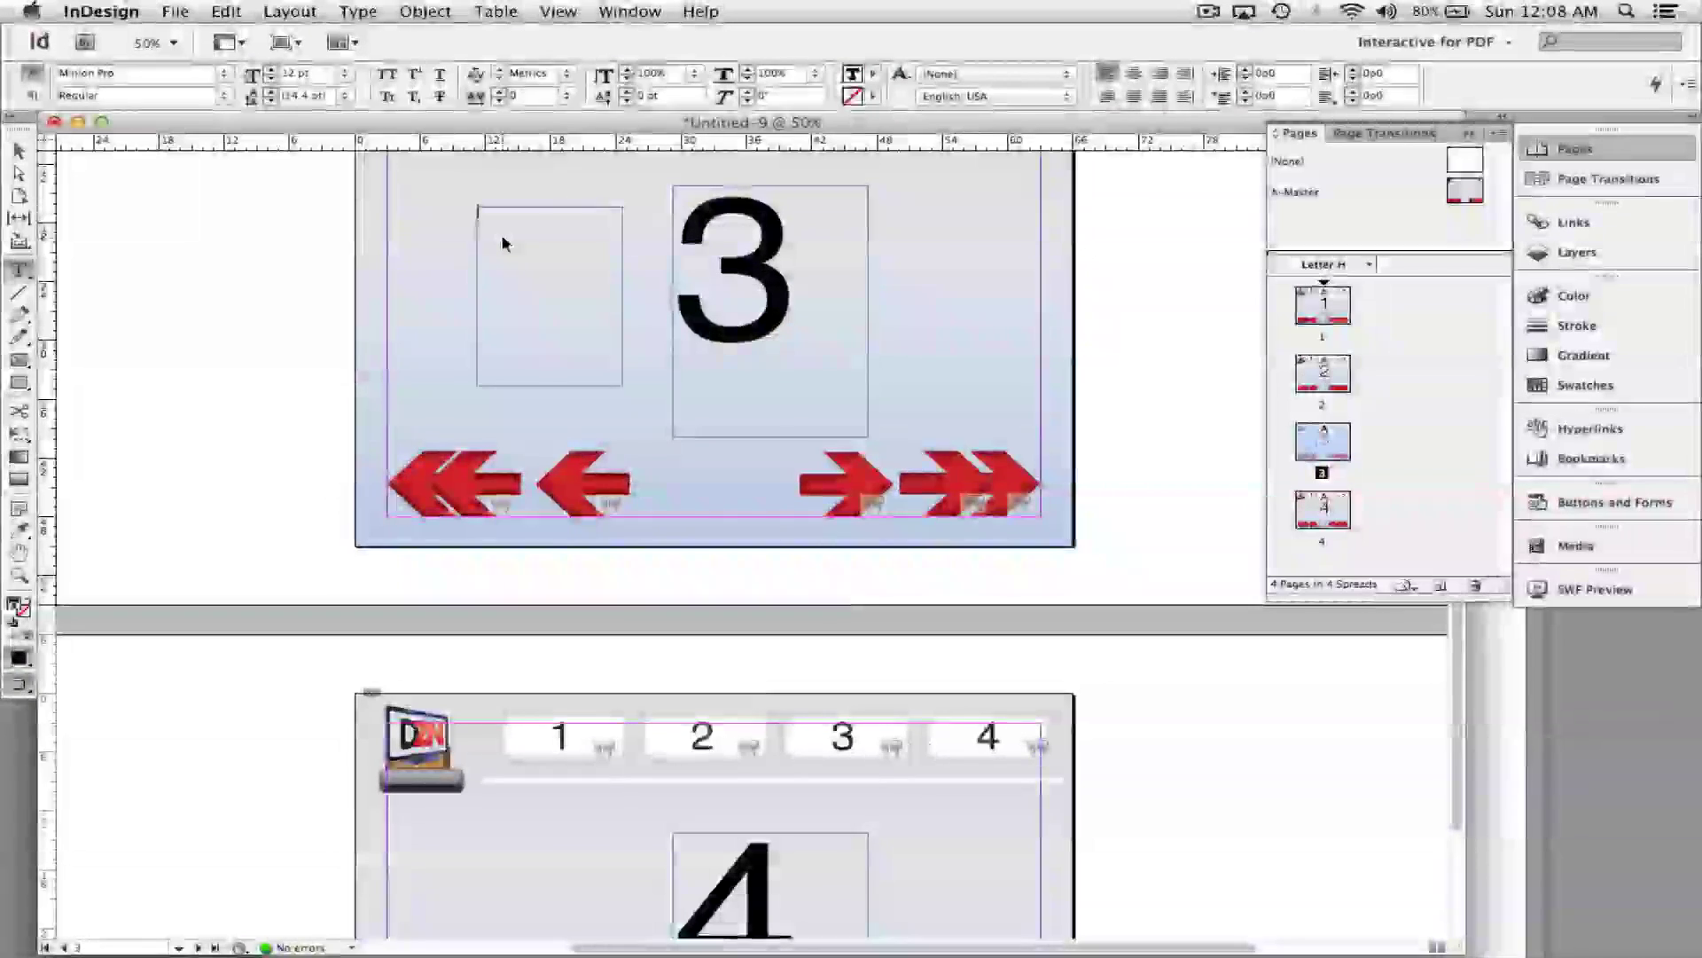
right_click(503, 244)
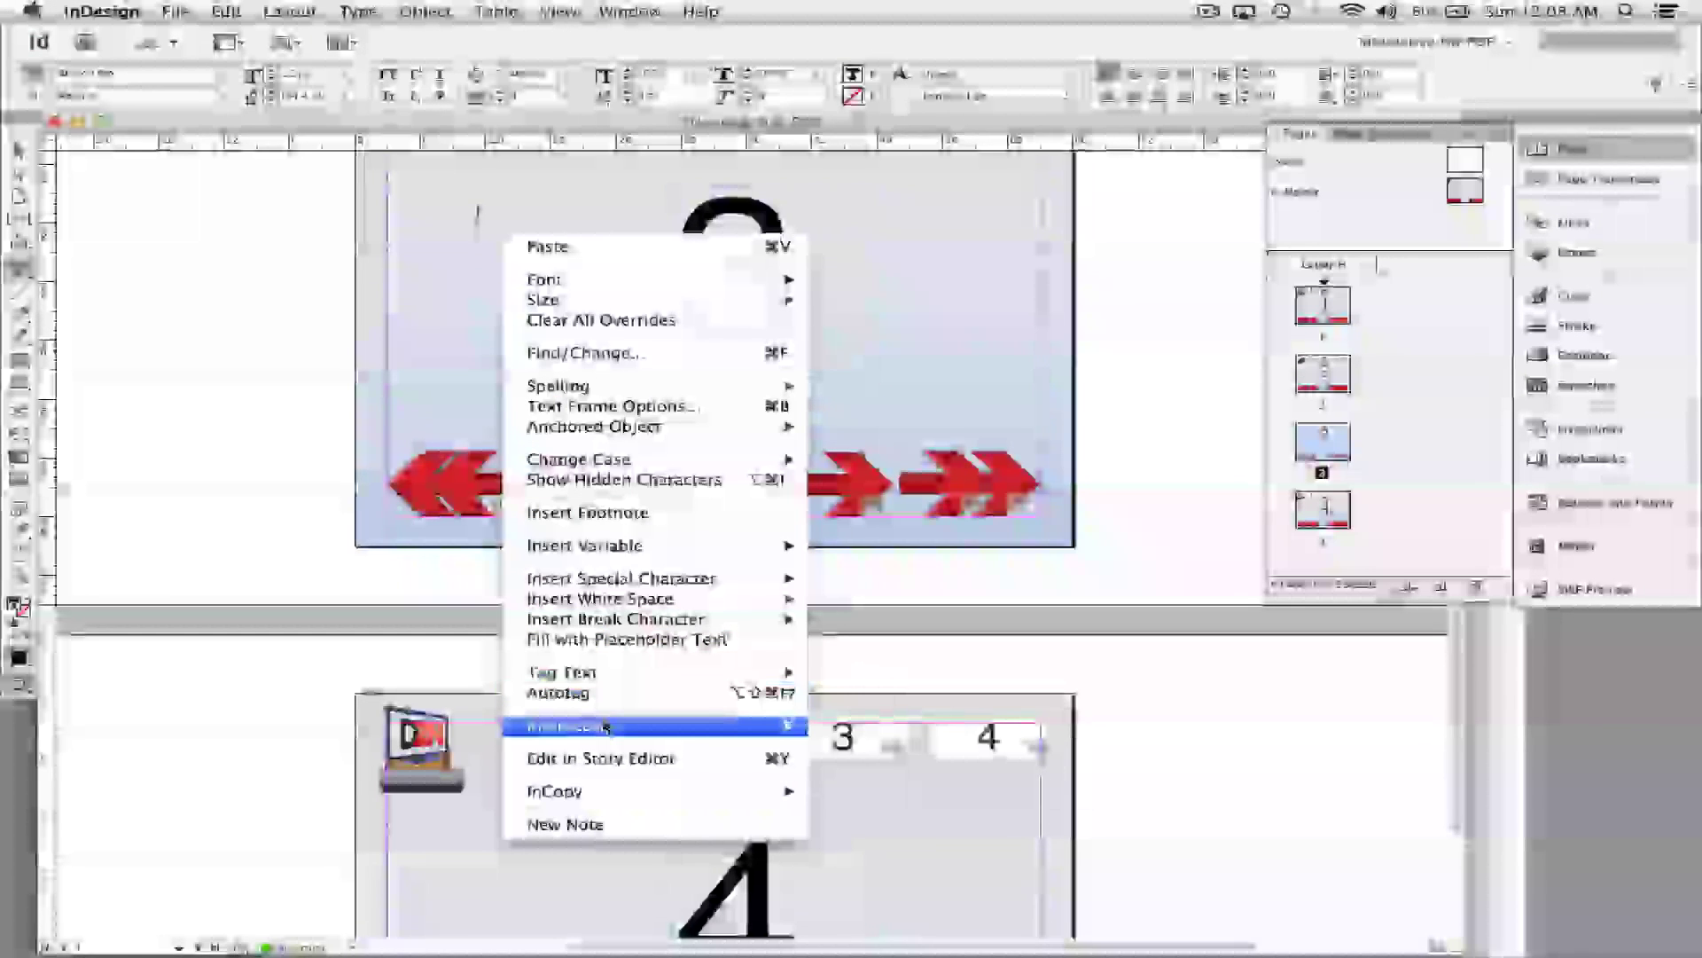
mouse_move(606, 727)
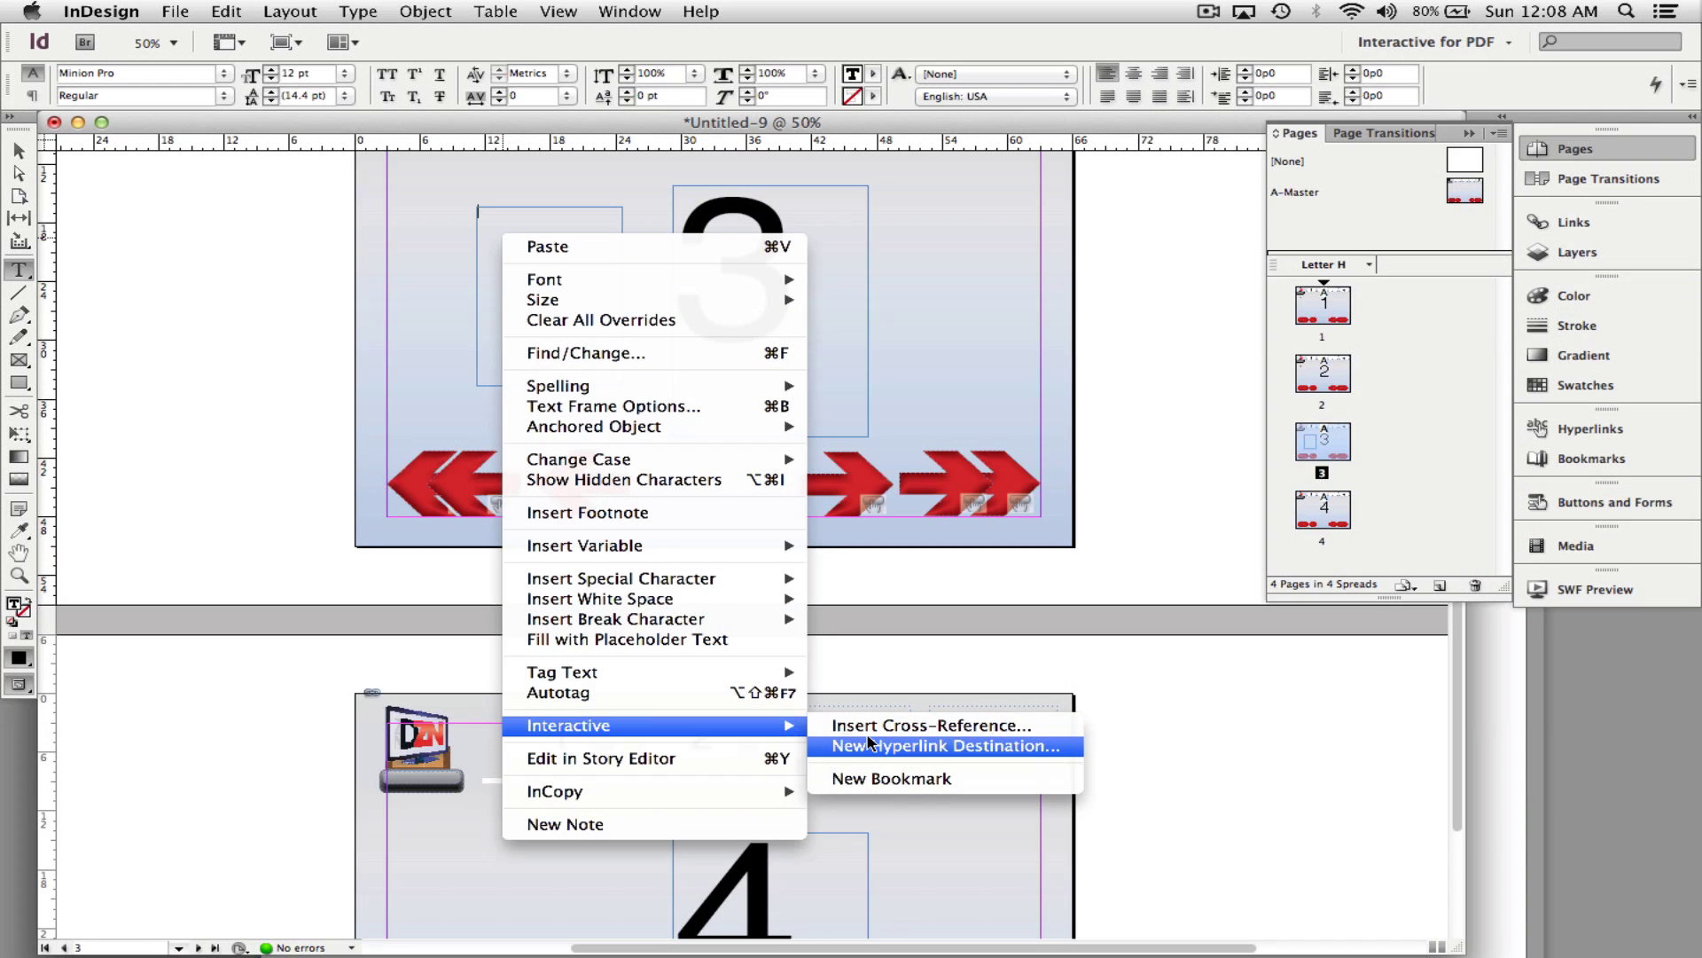
left_click(869, 743)
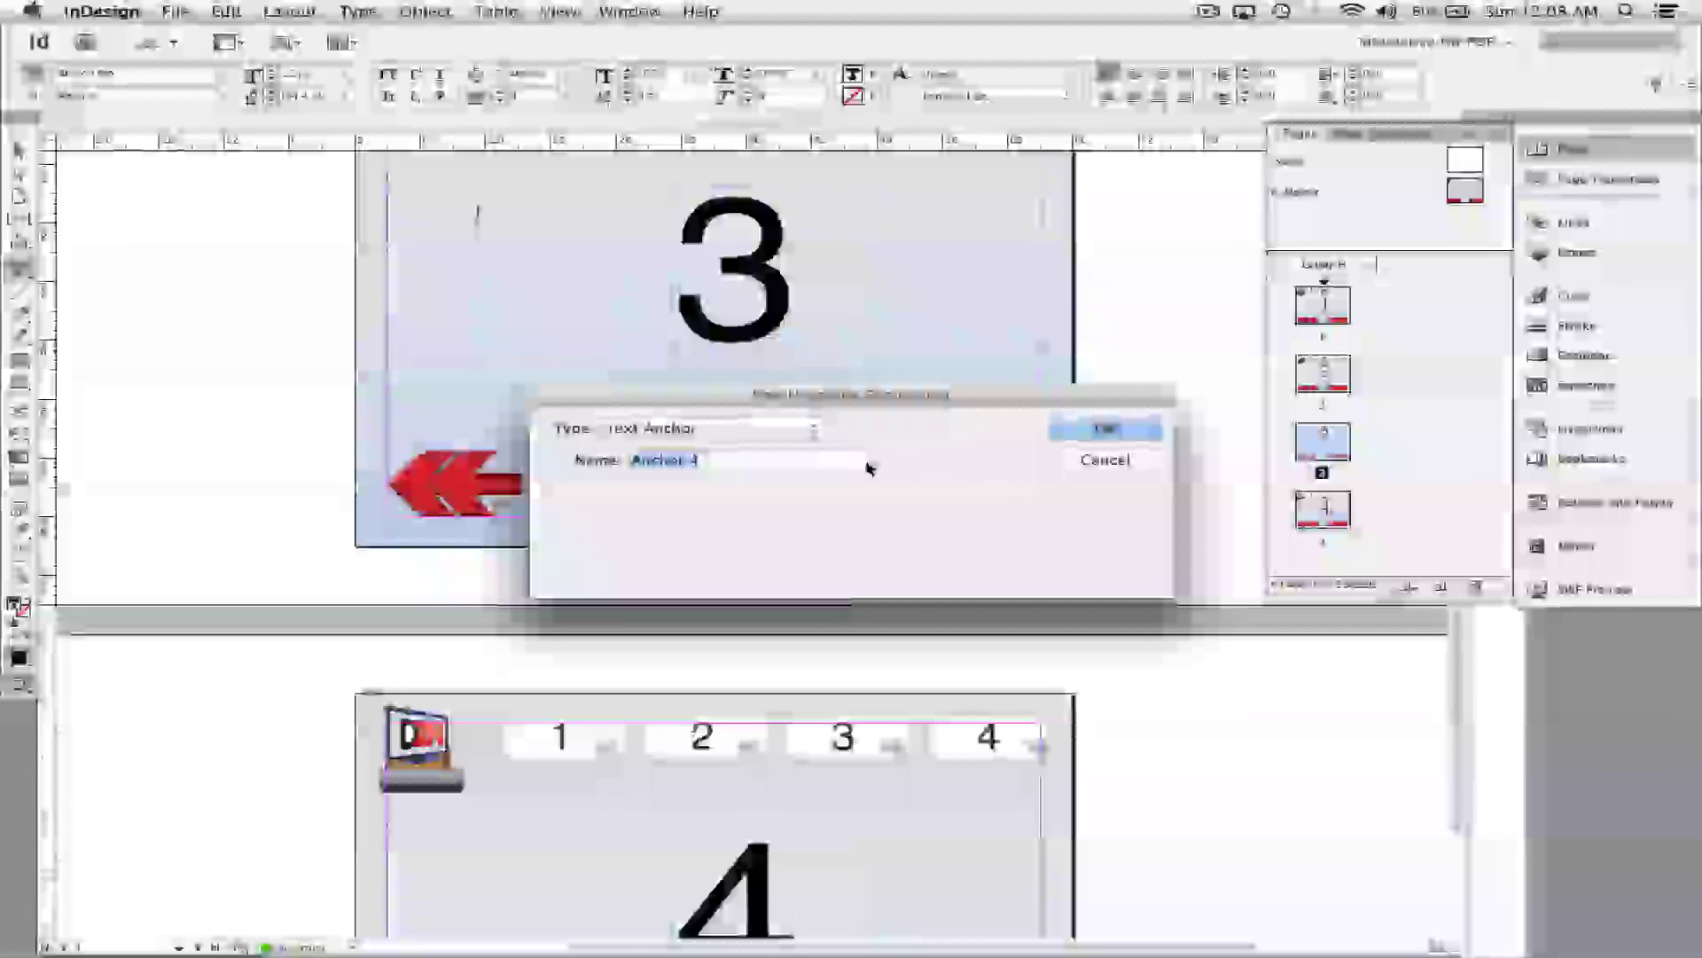
type("Page 3")
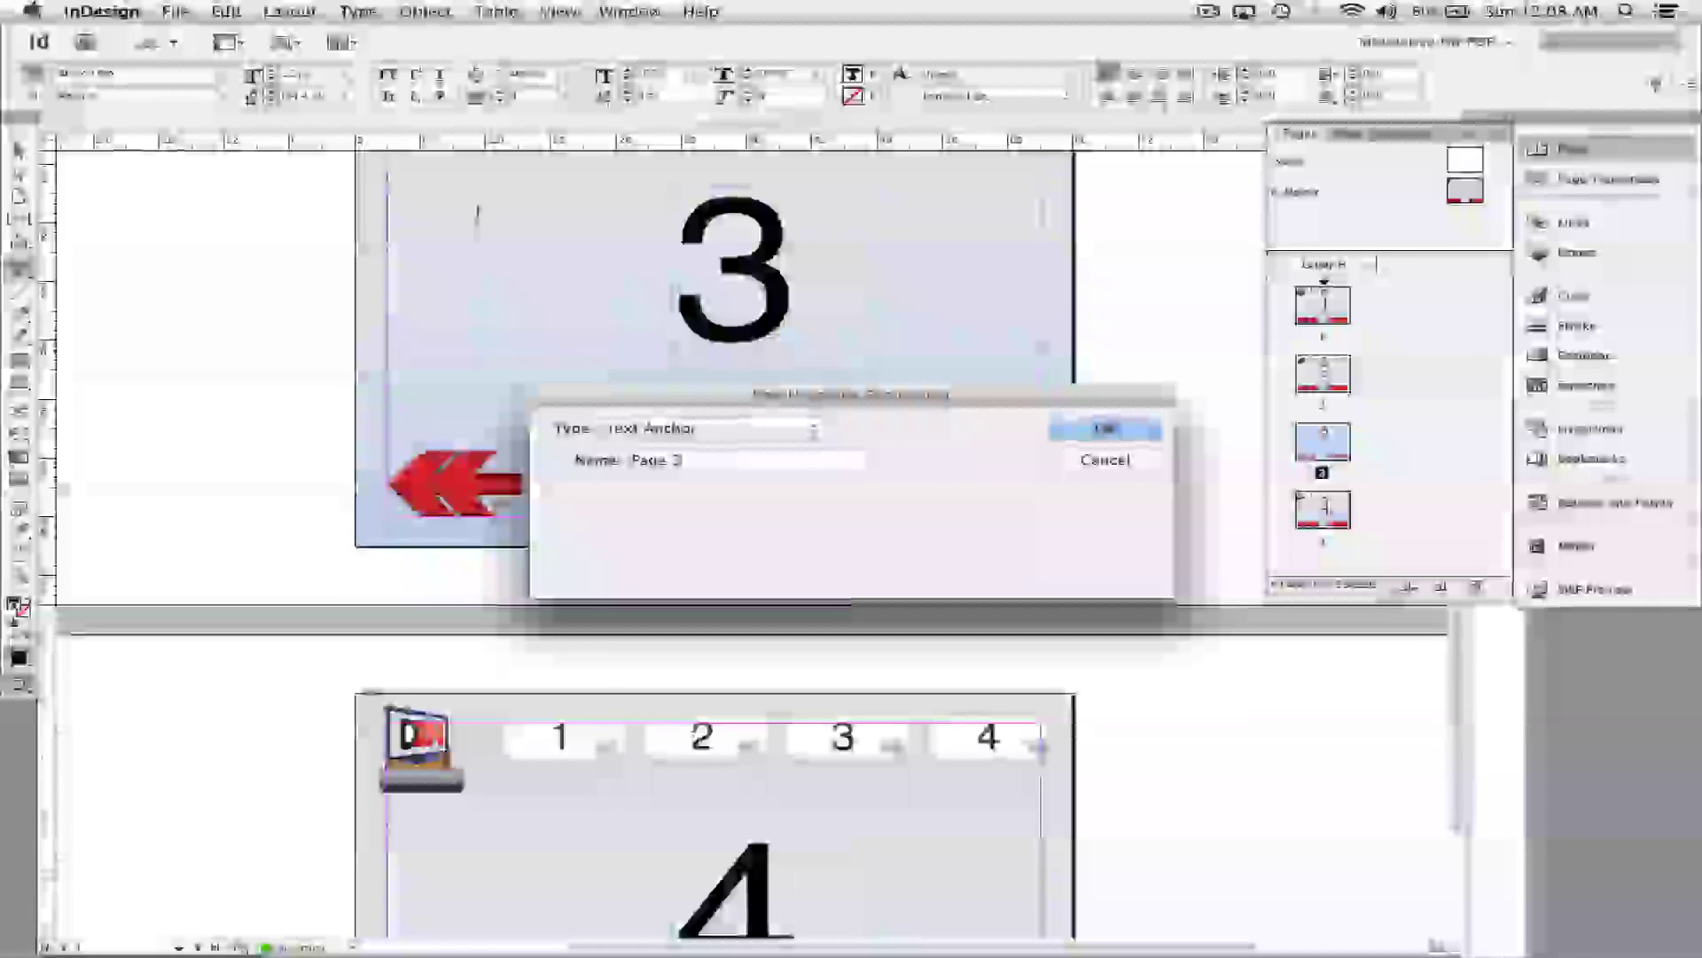
left_click(767, 434)
left_click(767, 430)
left_click(1104, 429)
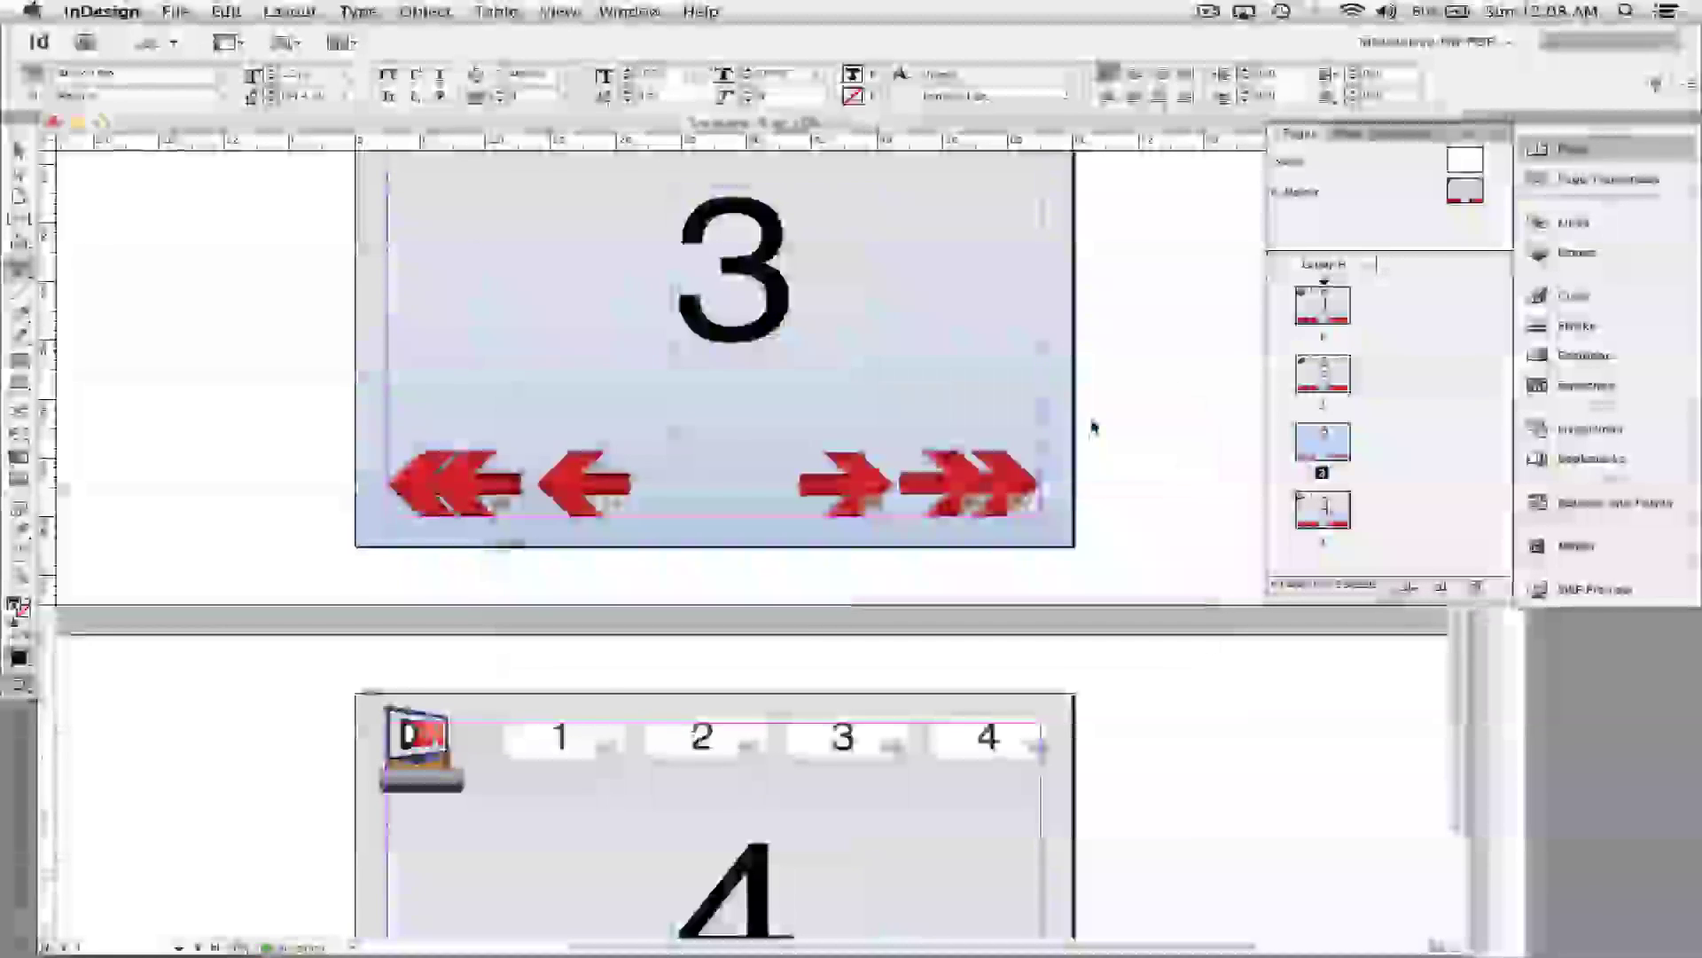
Draw an empty text frame about 18p6 by 23p7.5 beside the large number on page 4 and add a text anchor destination named "Page 4" inside it.
scroll(460, 417, "down", 5)
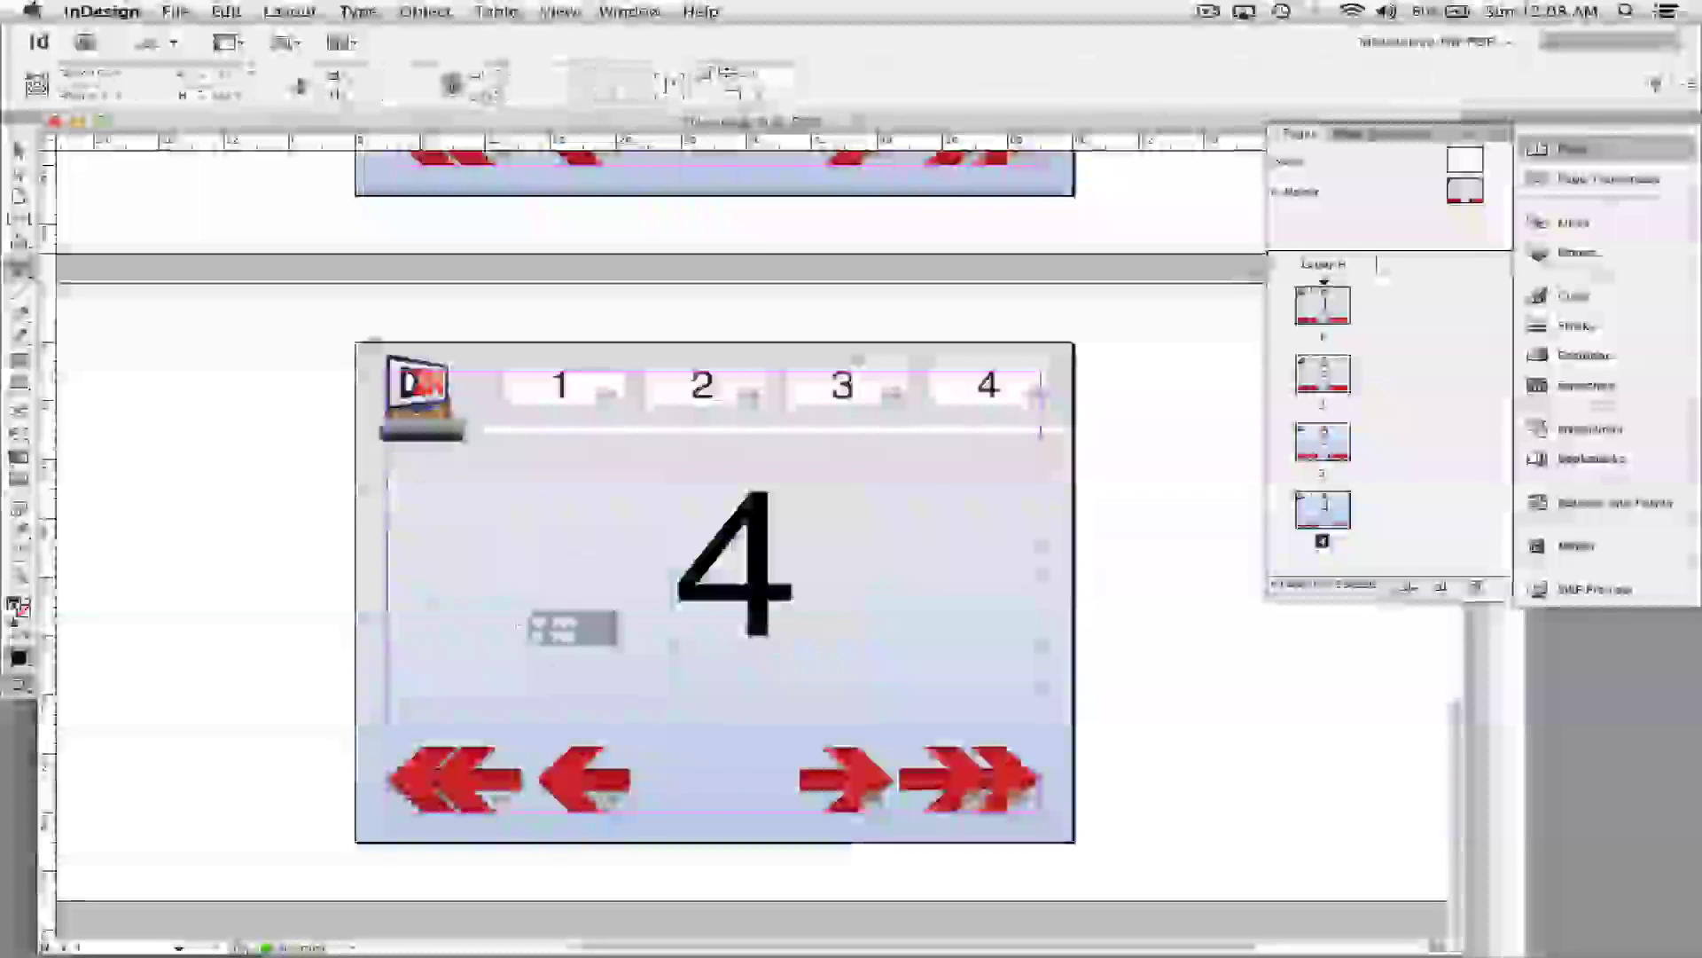
right_click(479, 530)
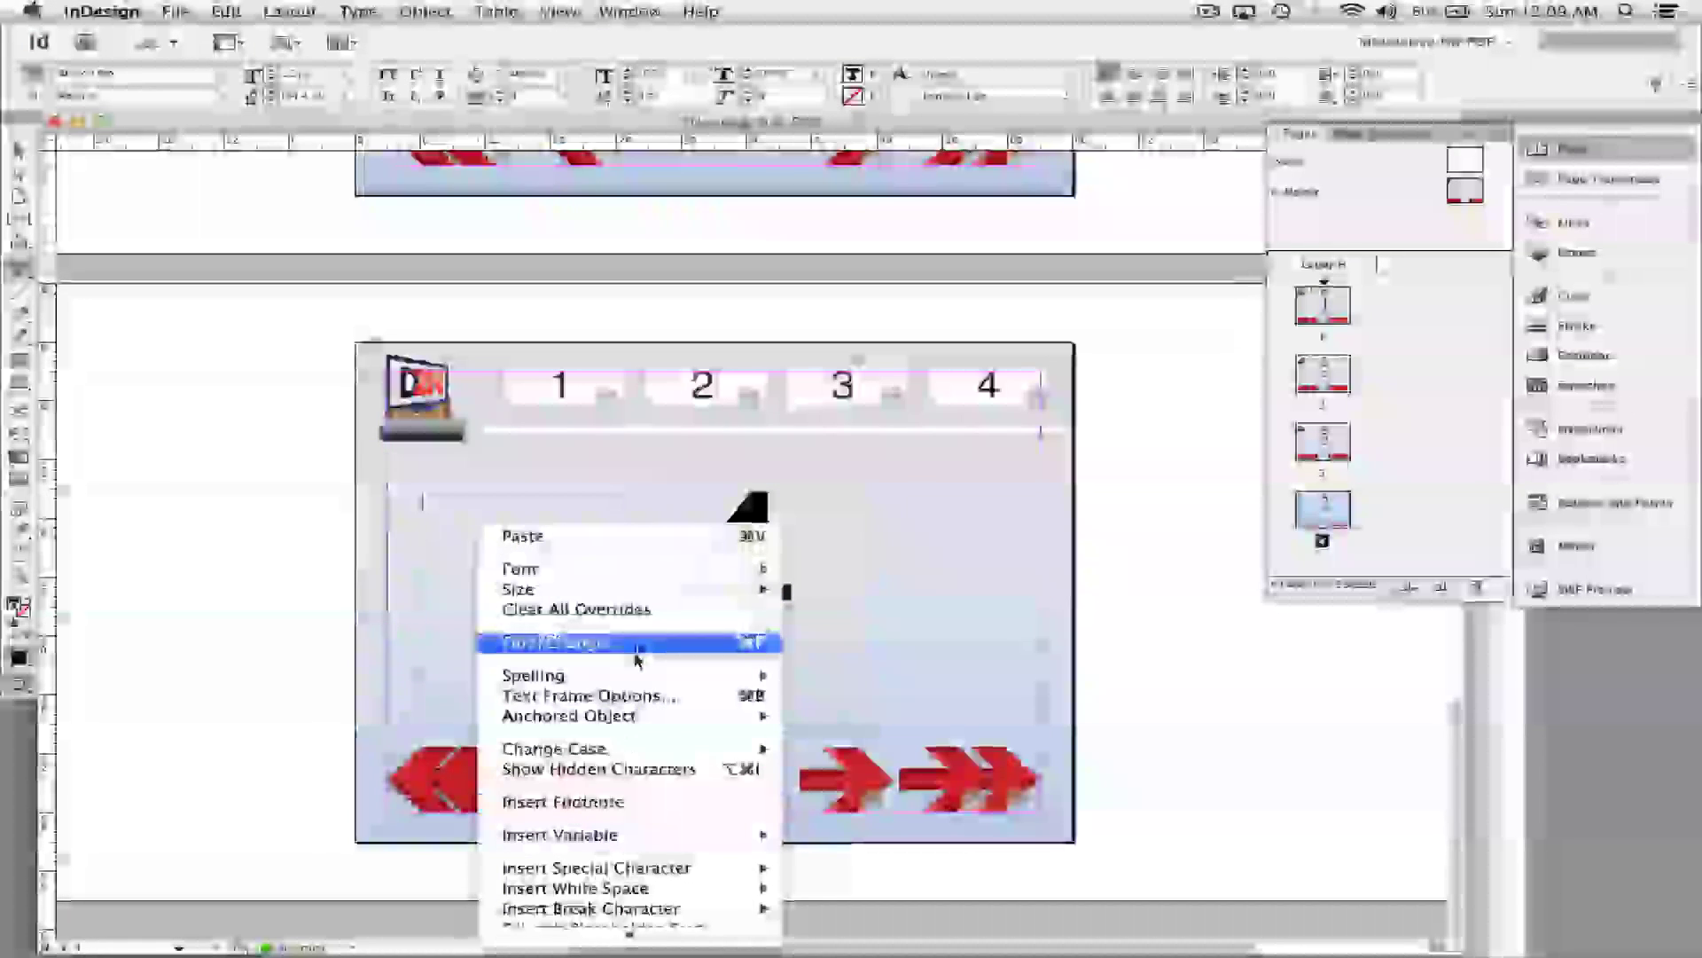
mouse_move(785, 831)
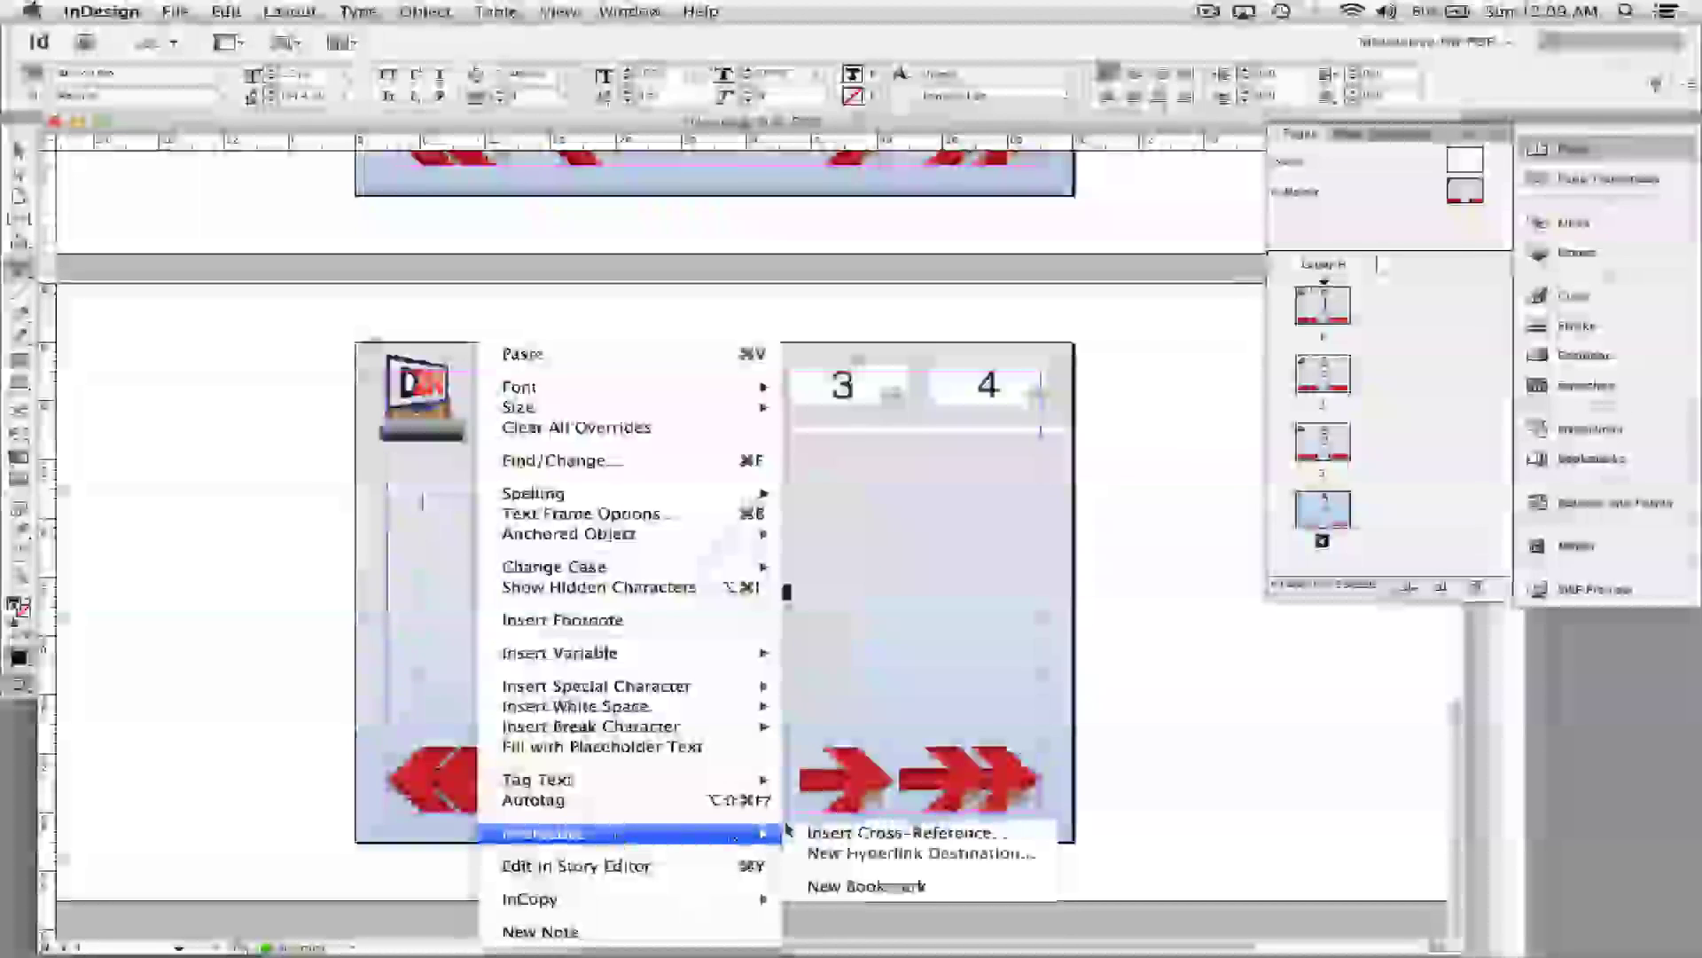
left_click(887, 853)
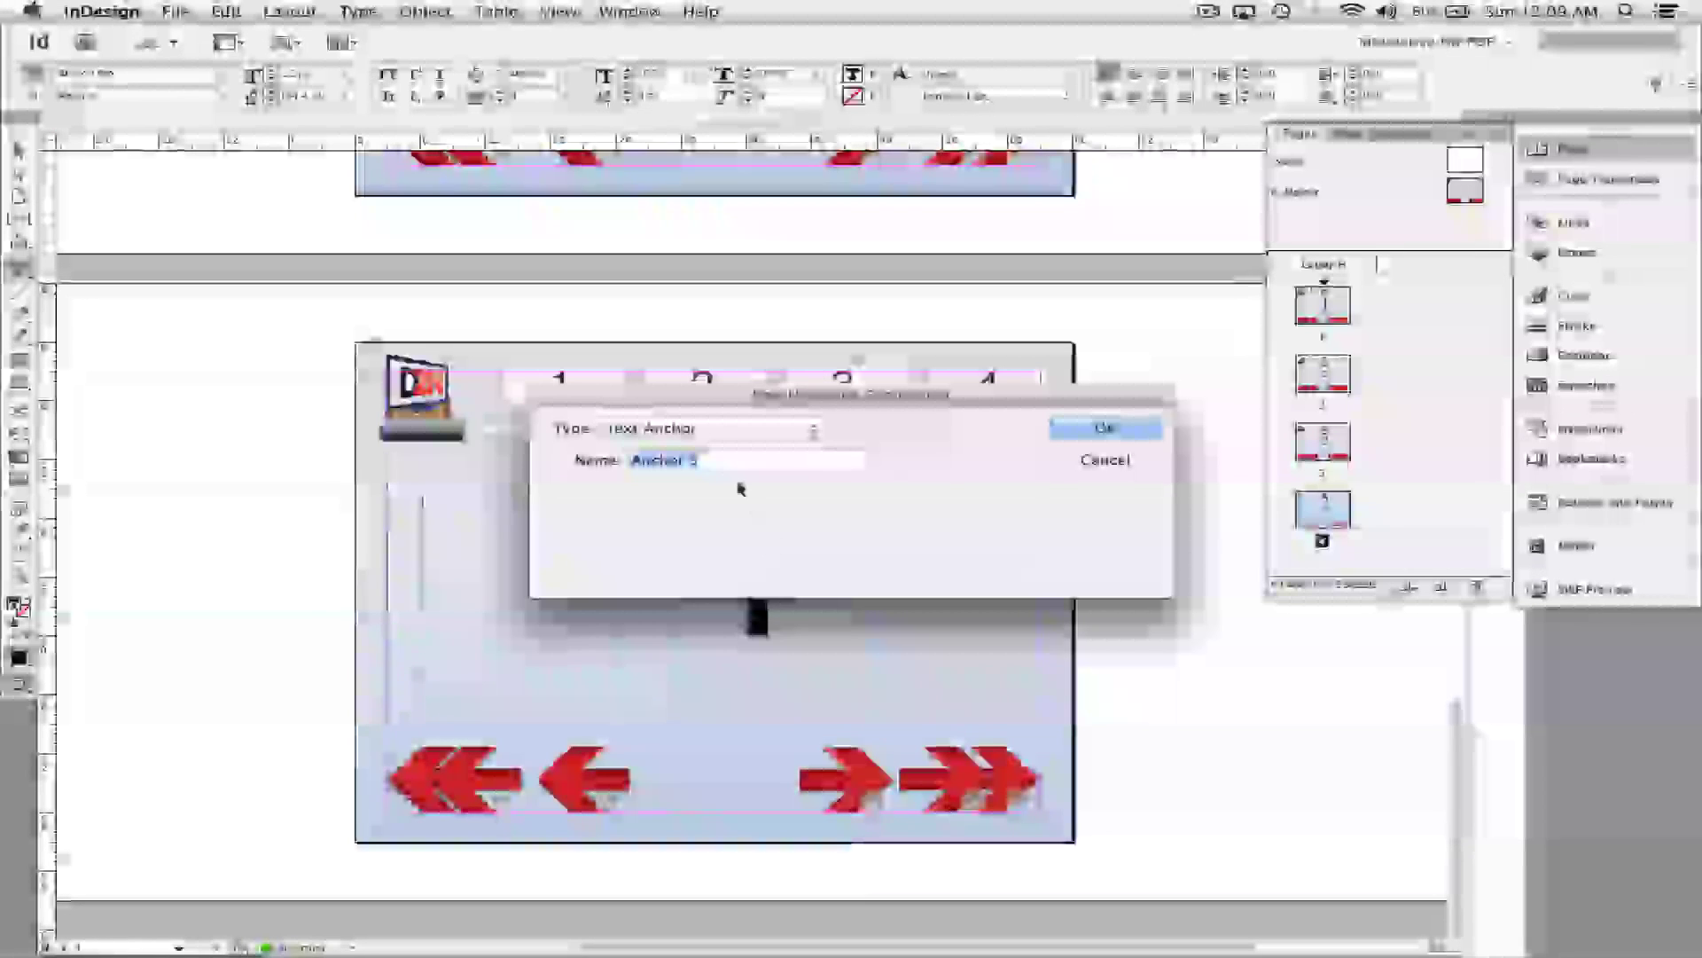
type("Aage ")
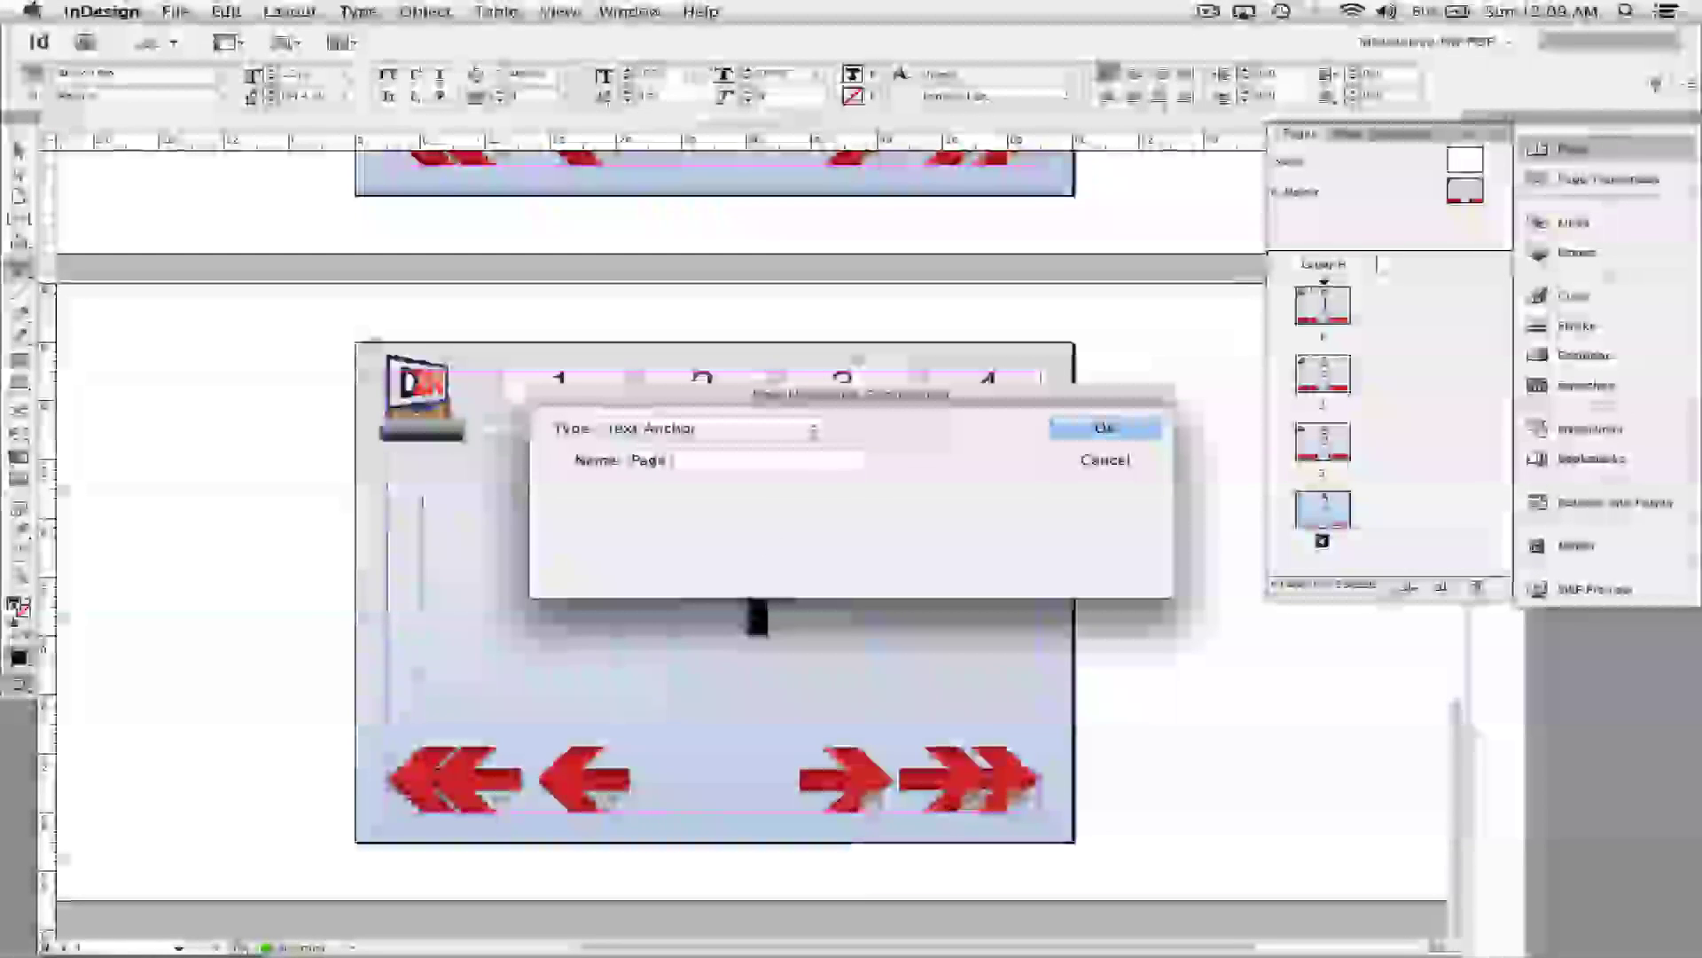
type("4")
left_click(709, 428)
left_click(691, 429)
left_click(1104, 429)
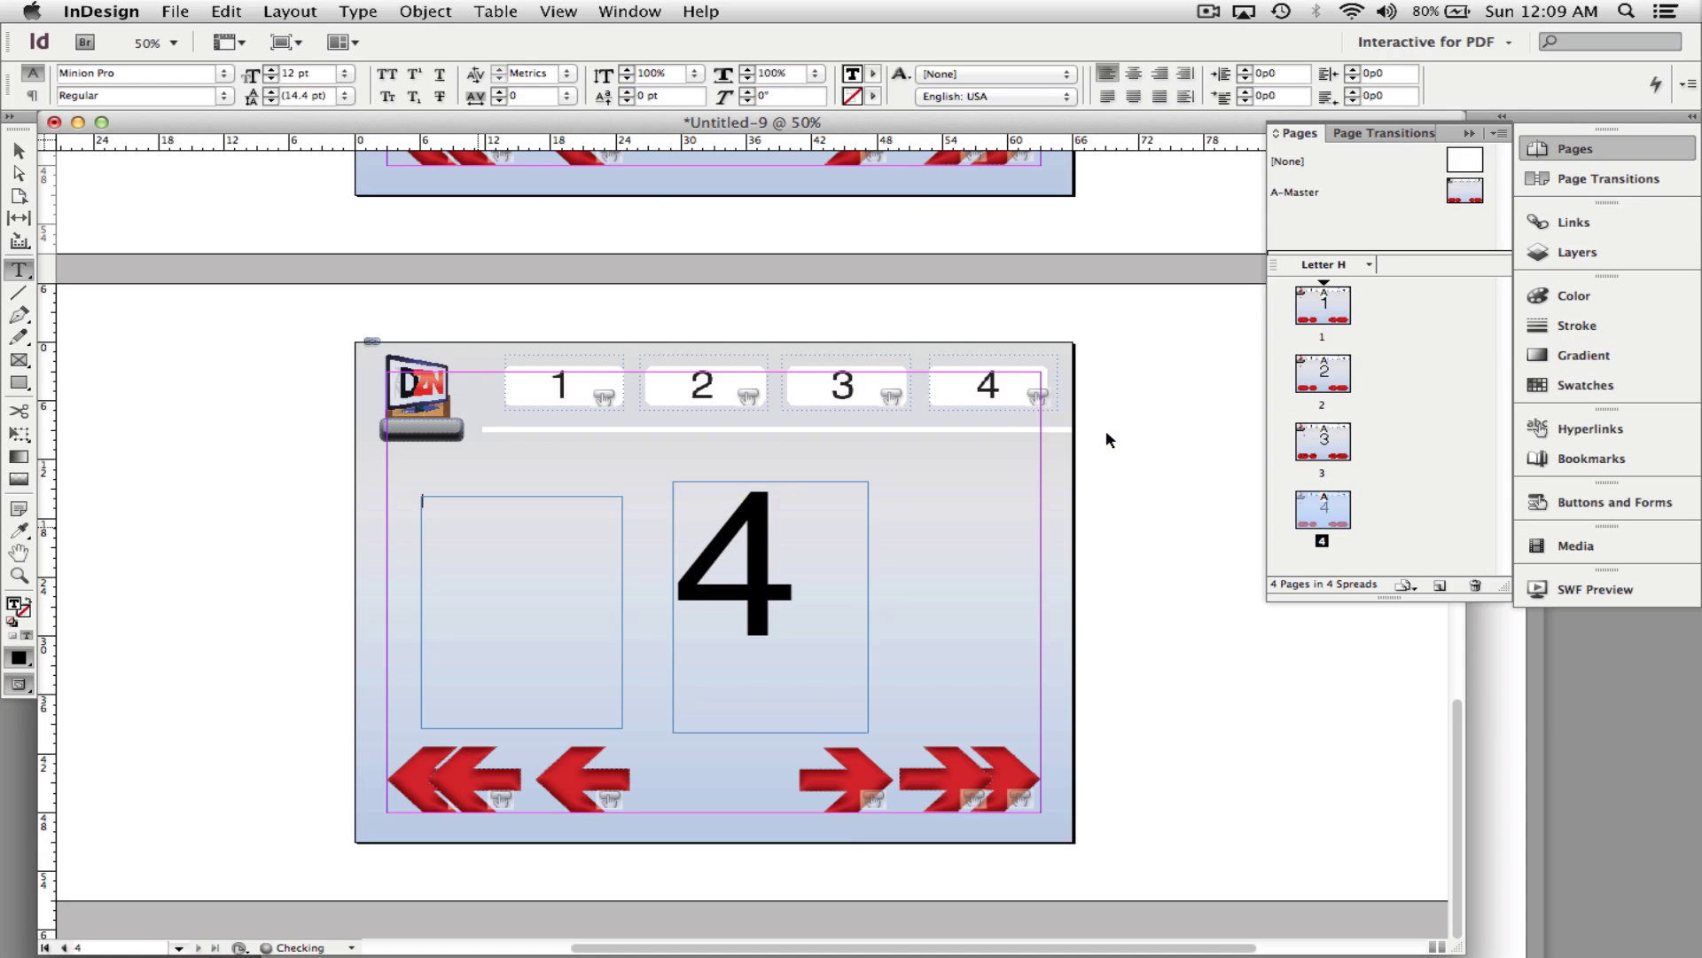
Lock the empty text frame beside the large number on page 4.
left_click(22, 151)
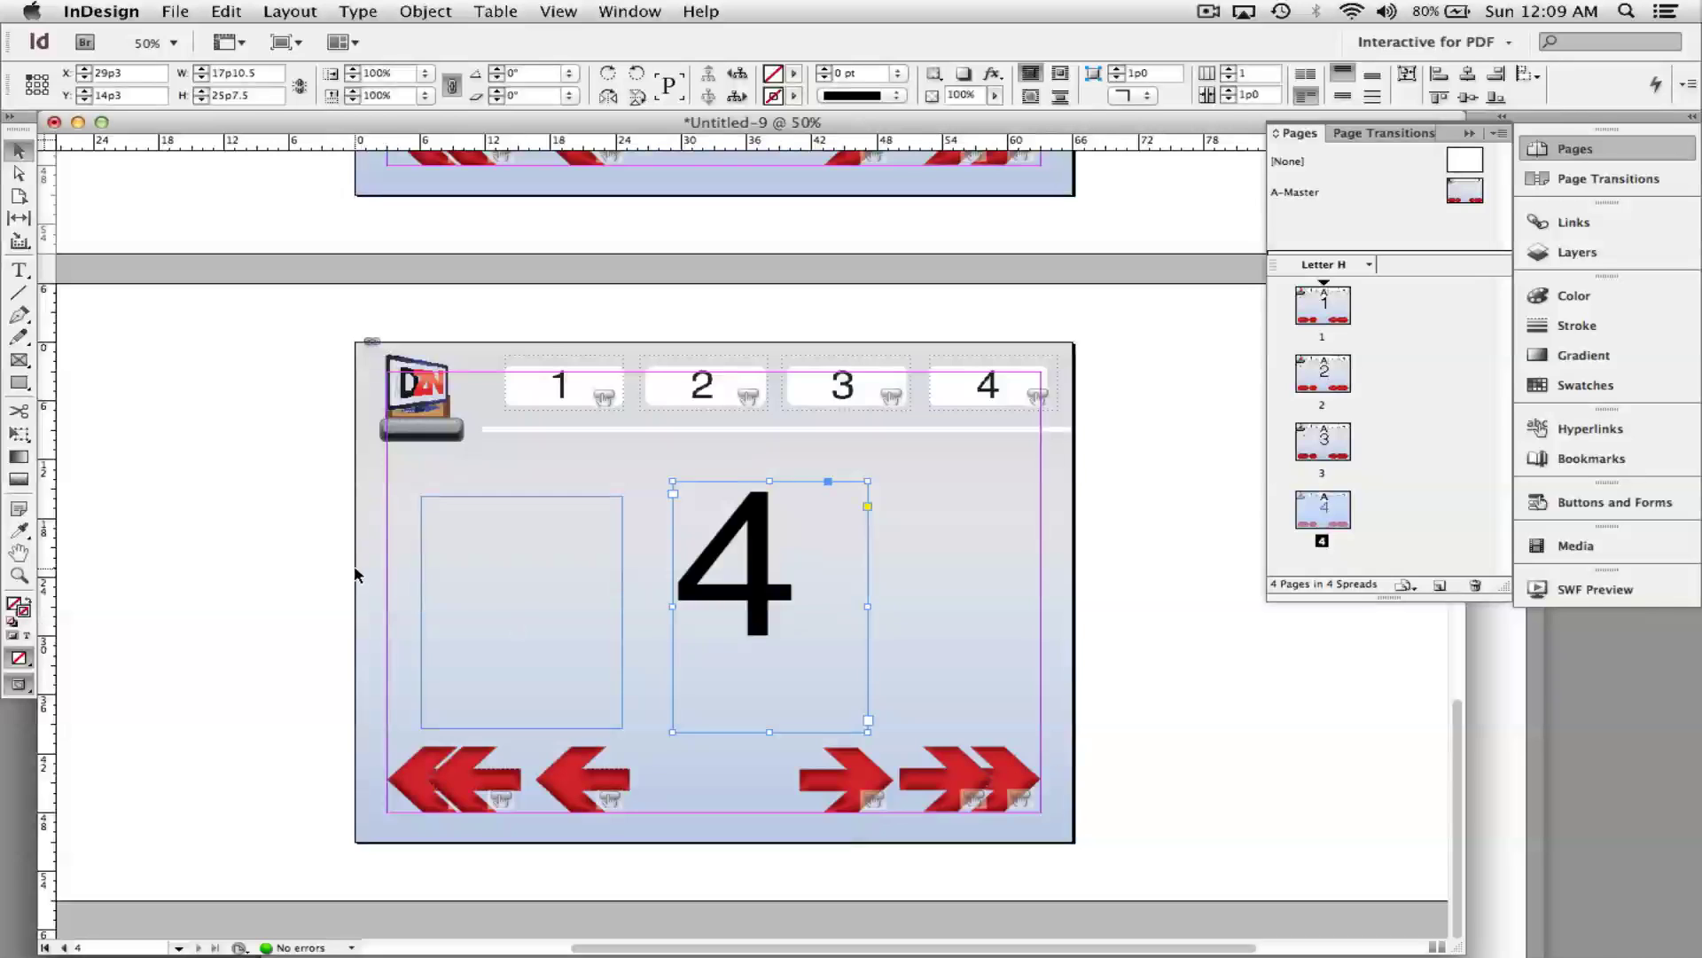
left_click(528, 504)
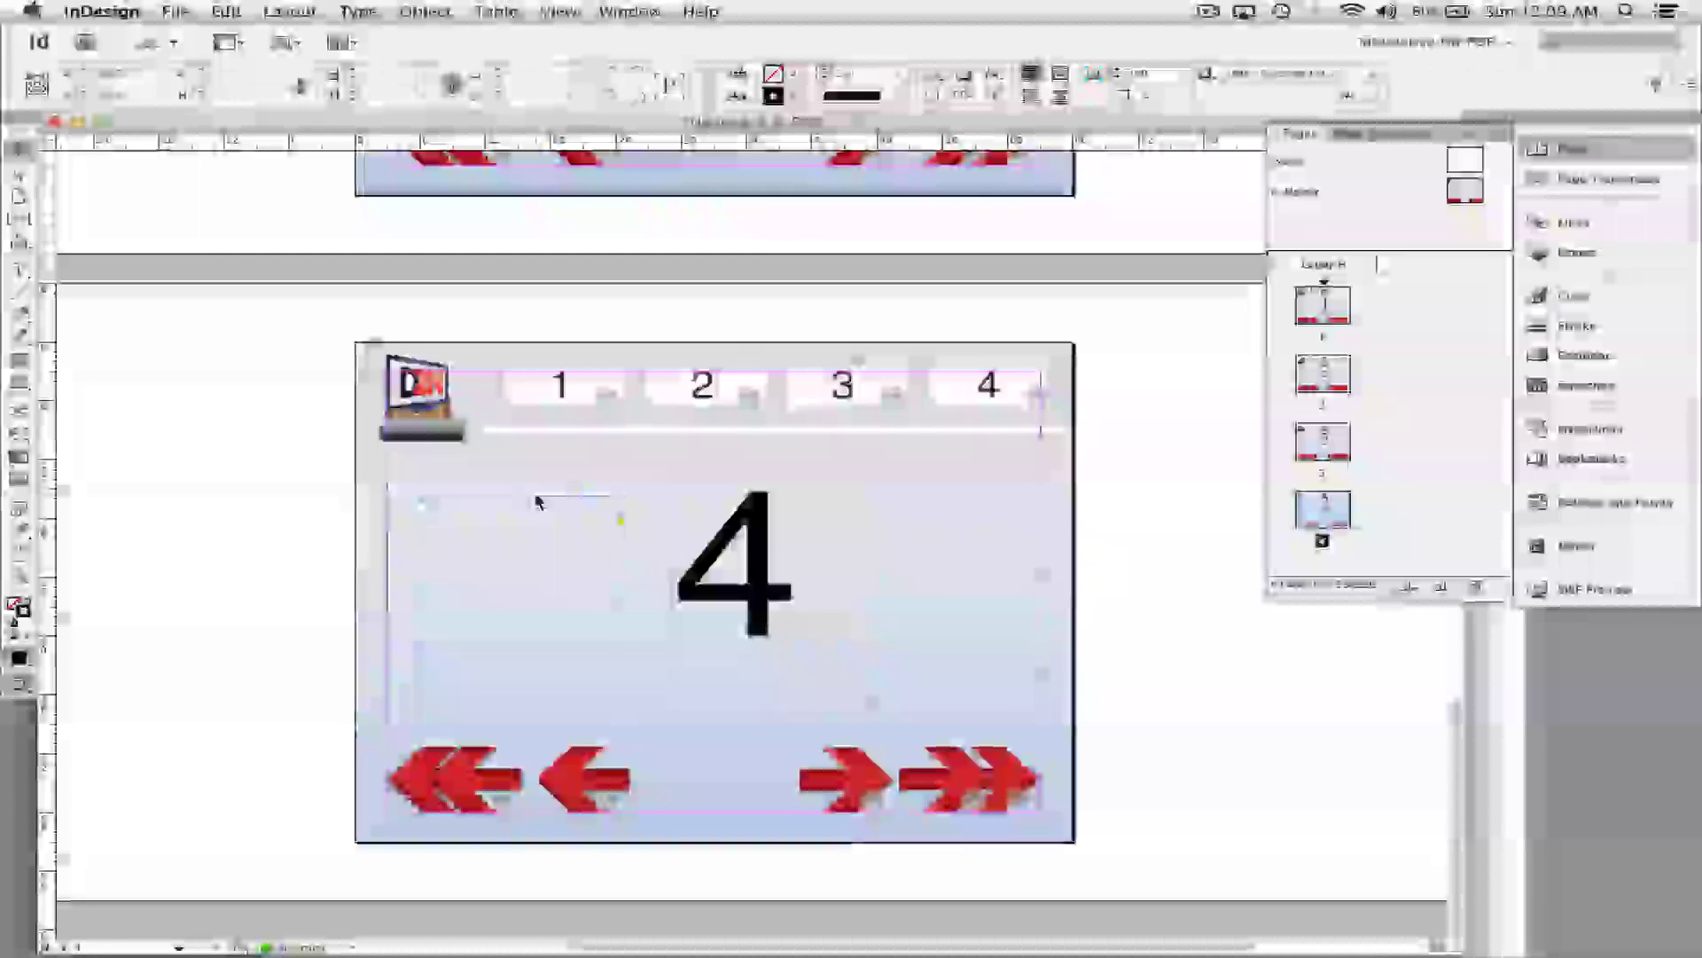
left_click(536, 502)
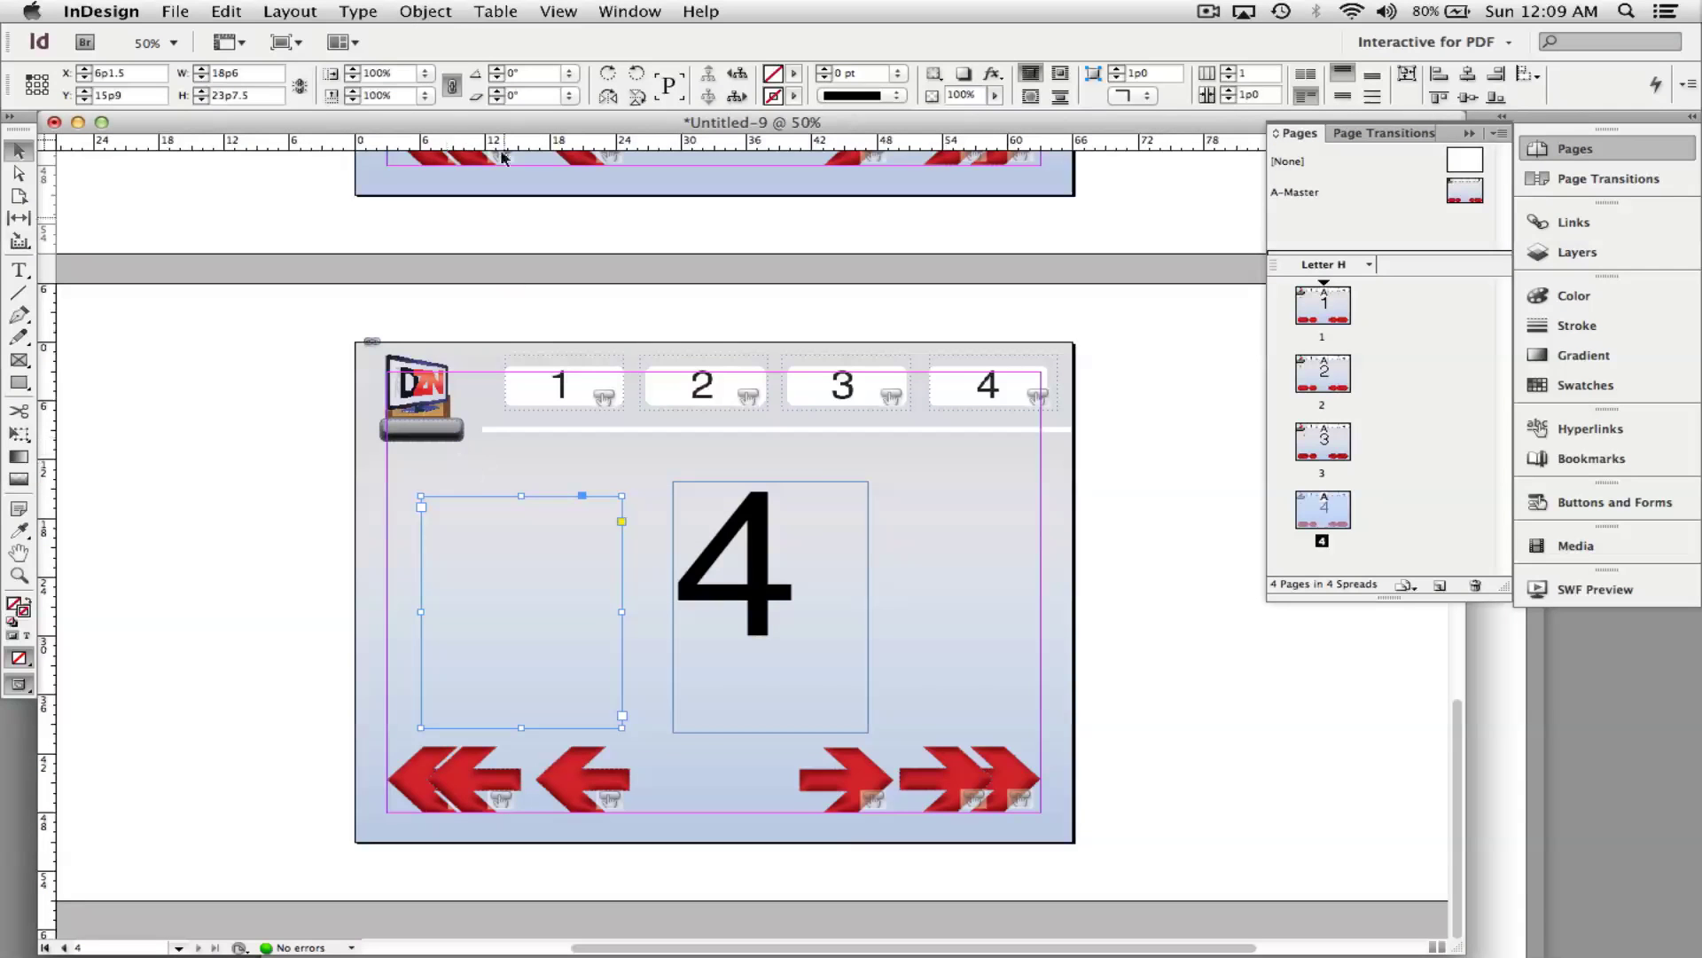
left_click(425, 10)
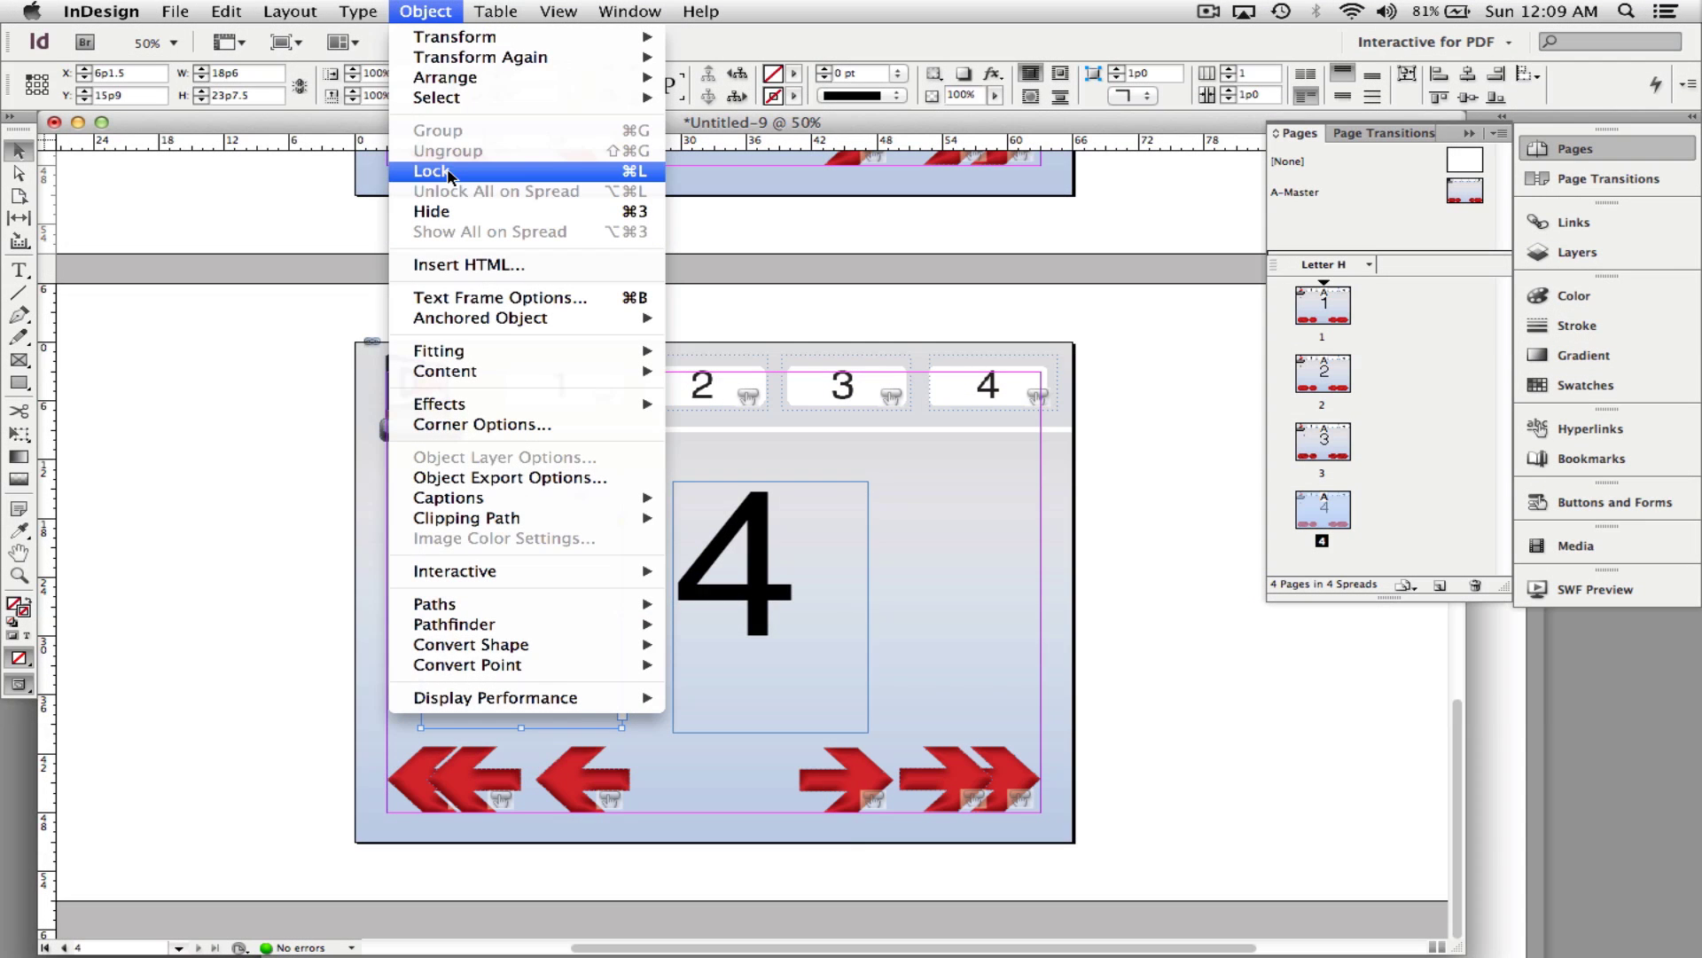
left_click(450, 172)
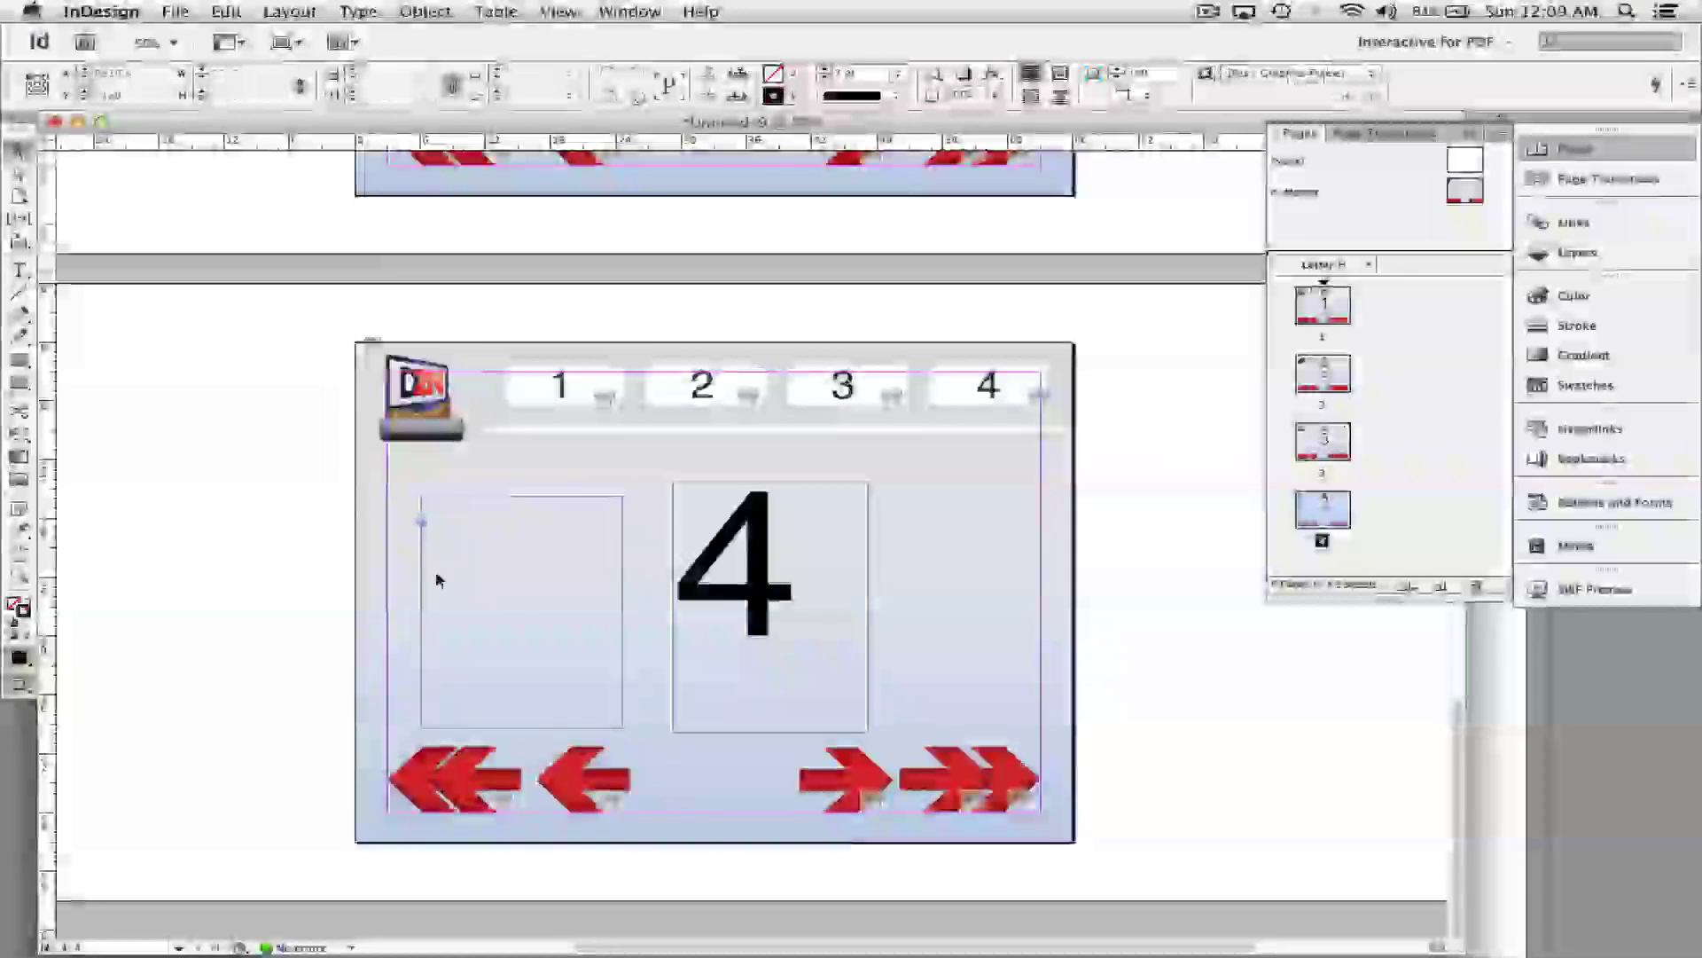
Lock the empty text frames on pages 3 and 2, and select the one on page 1.
scroll(476, 553, "up", 10)
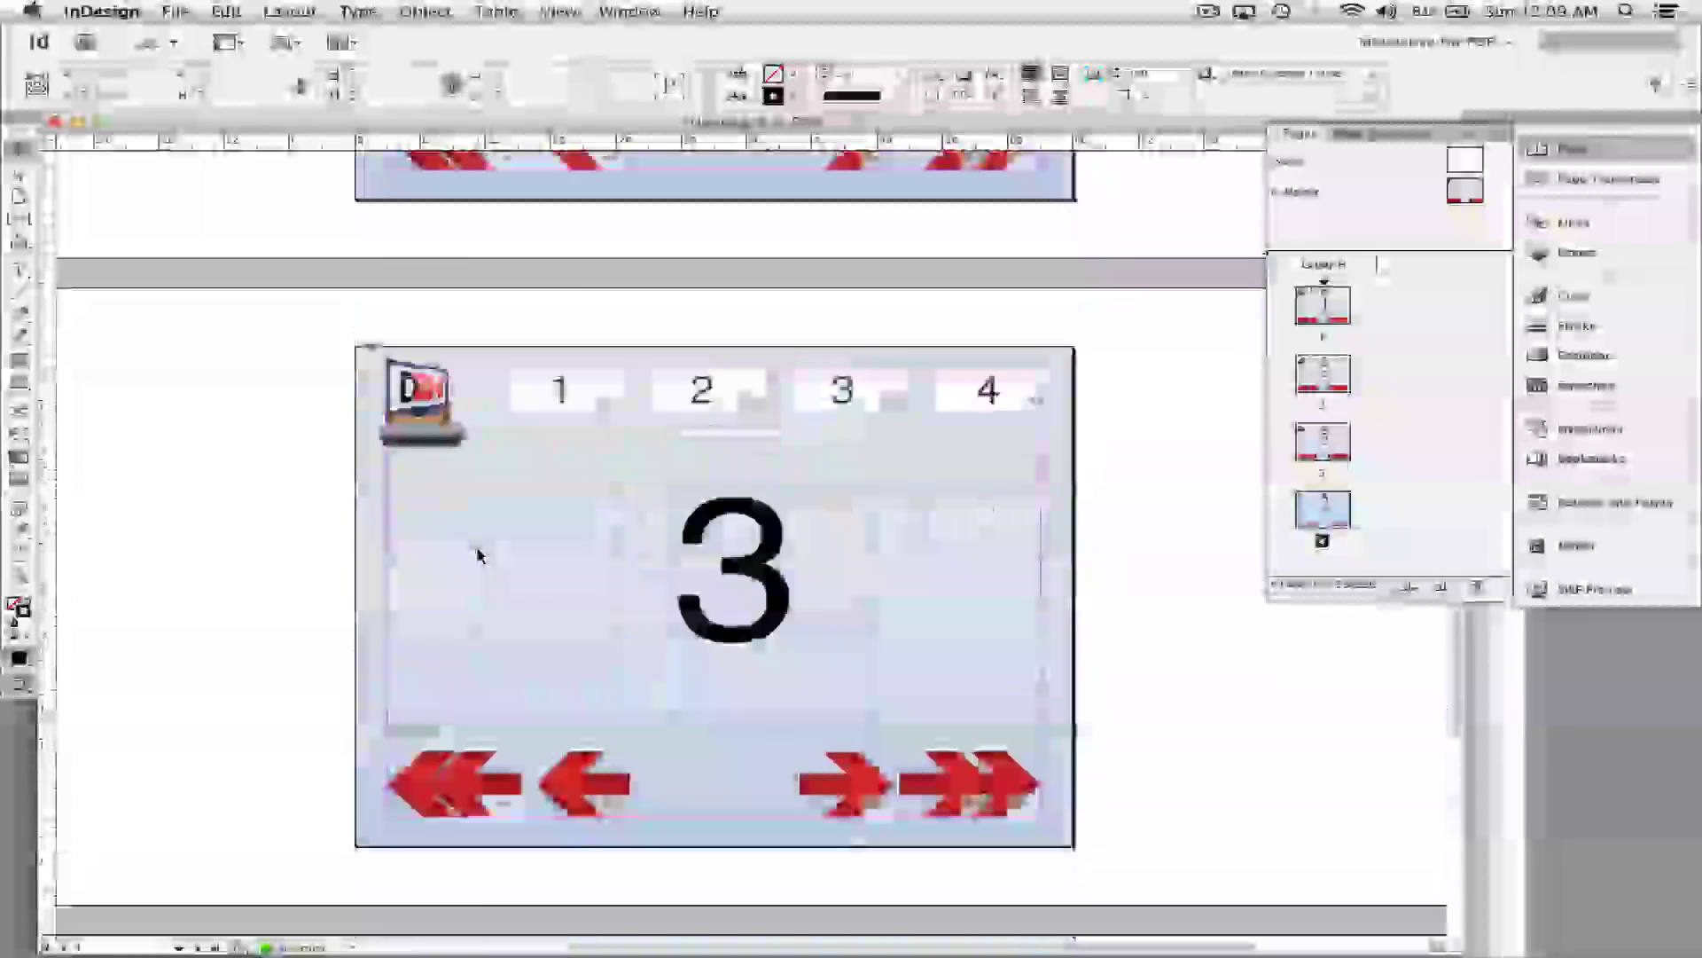
left_click(539, 838)
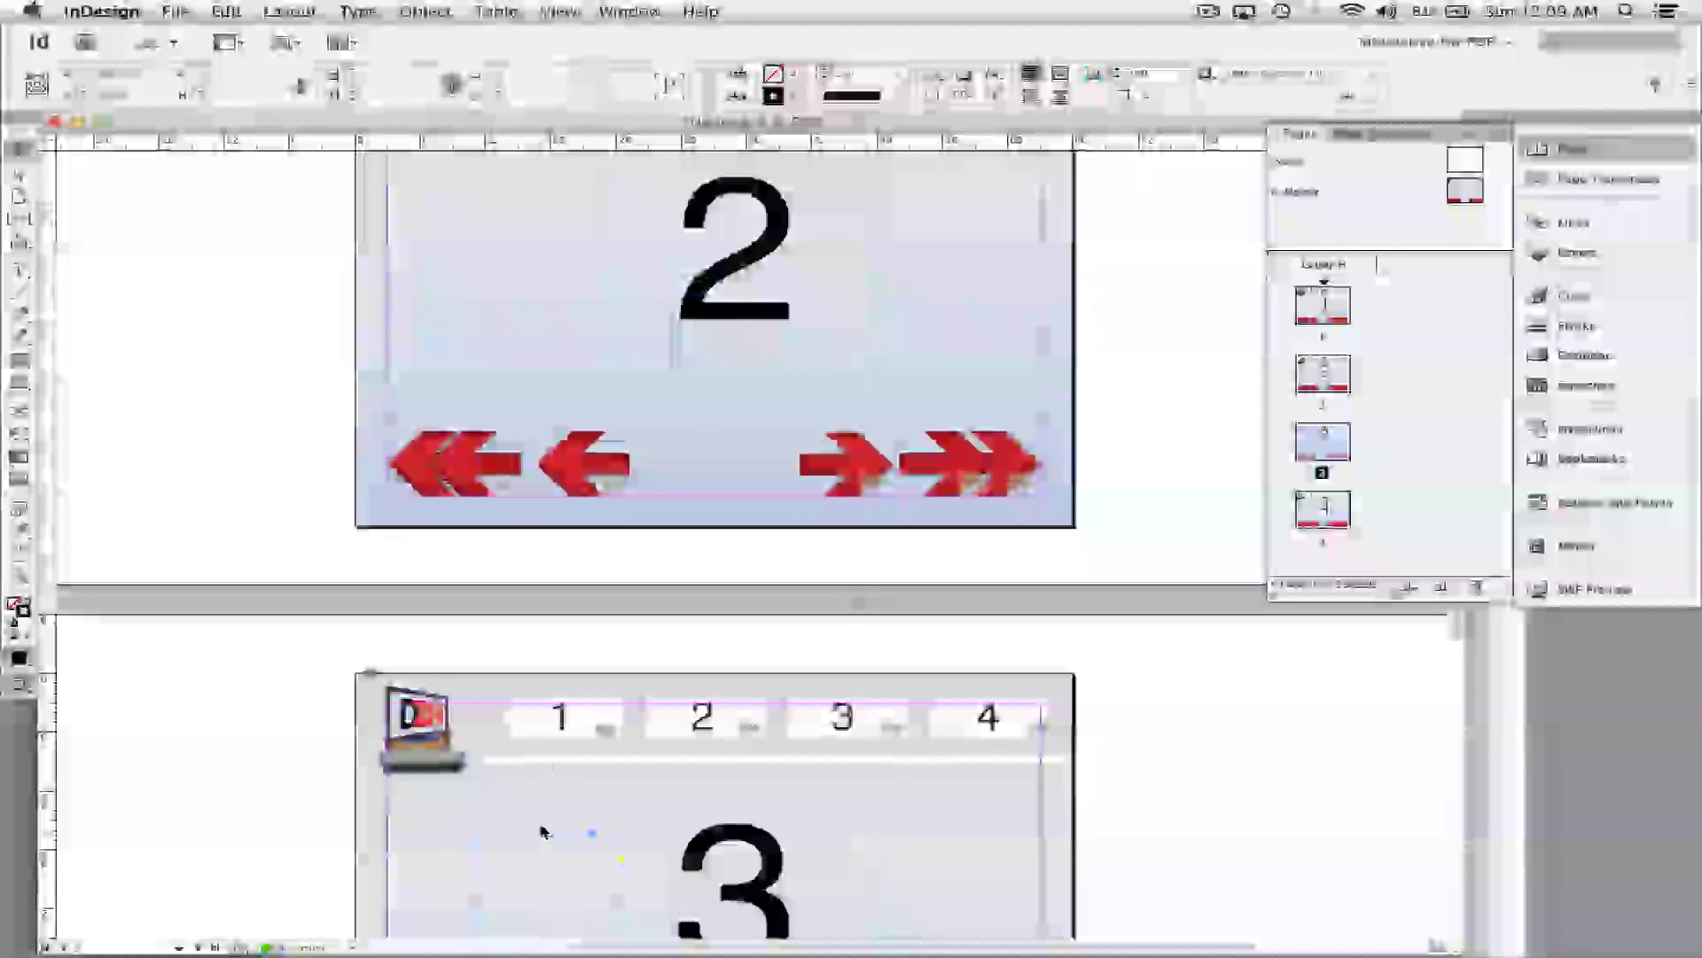
left_click(497, 11)
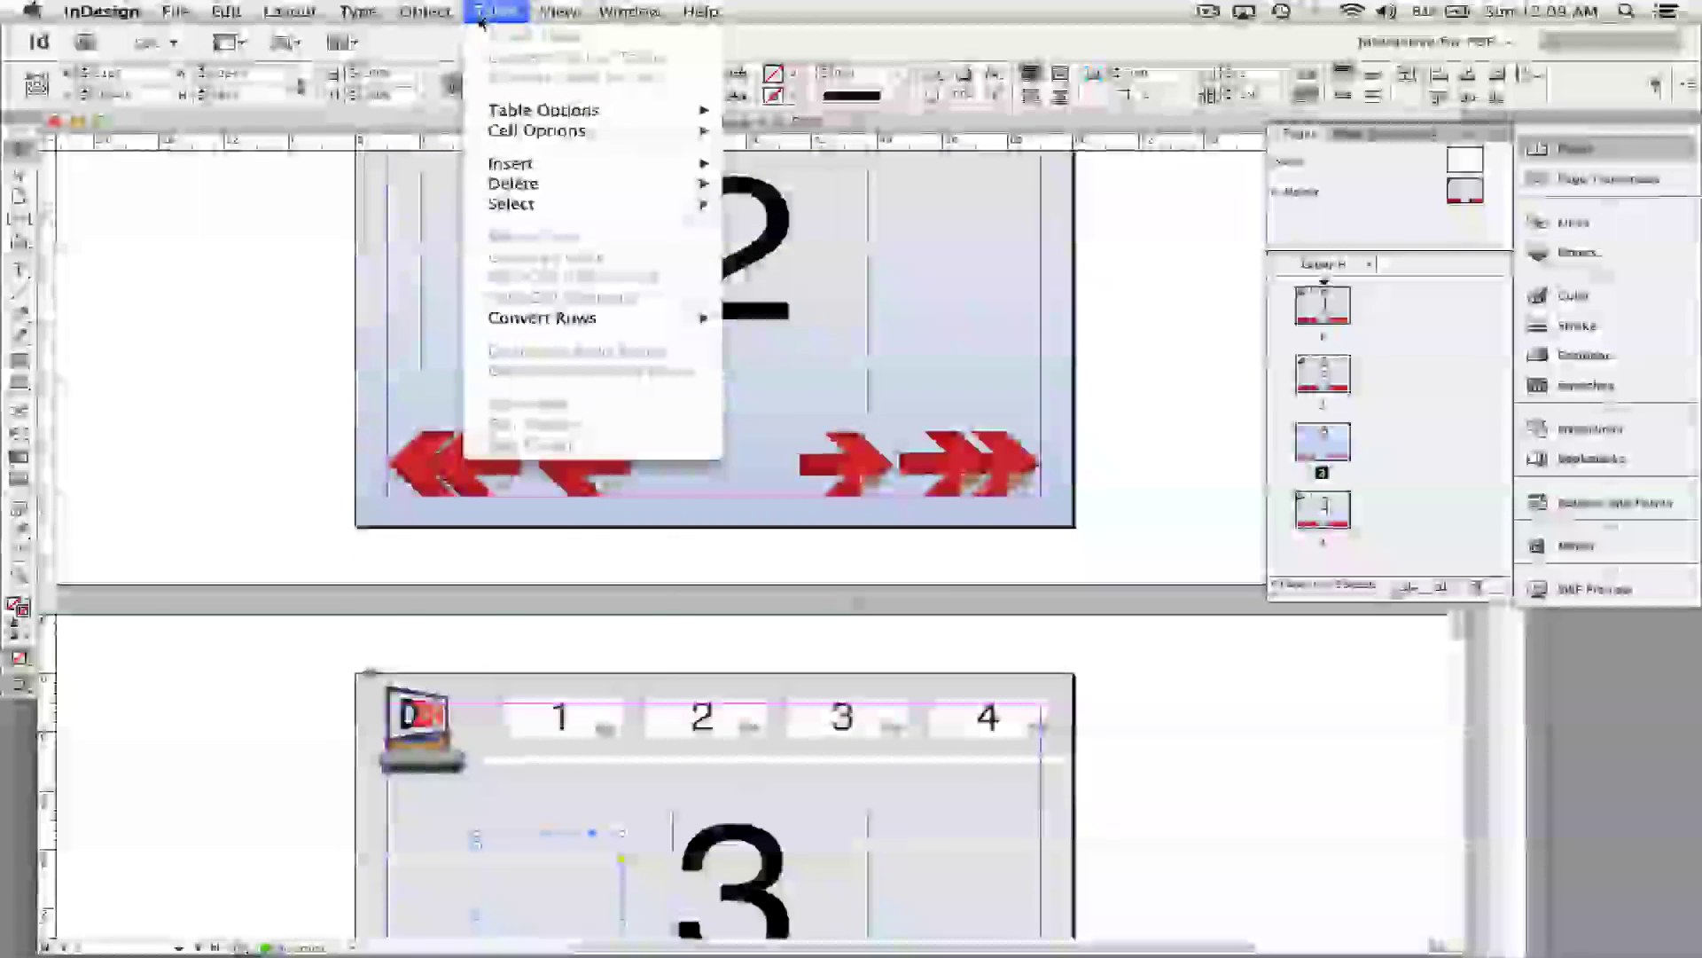
mouse_move(426, 11)
left_click(470, 174)
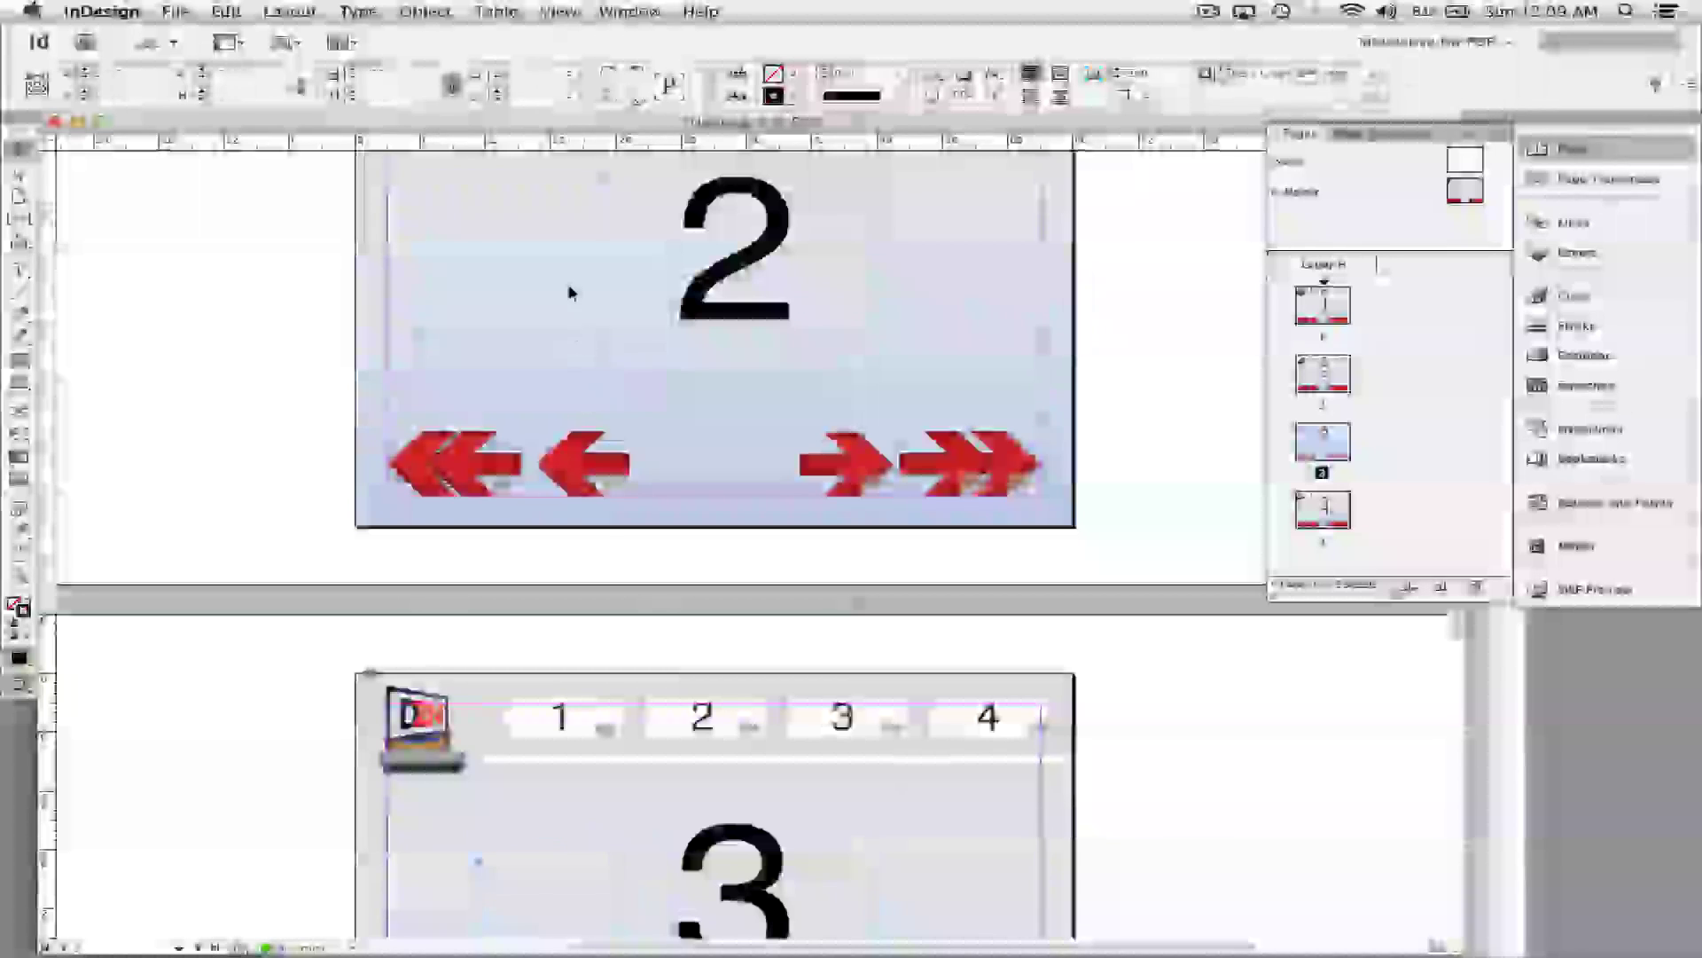
left_click(589, 178)
left_click(426, 10)
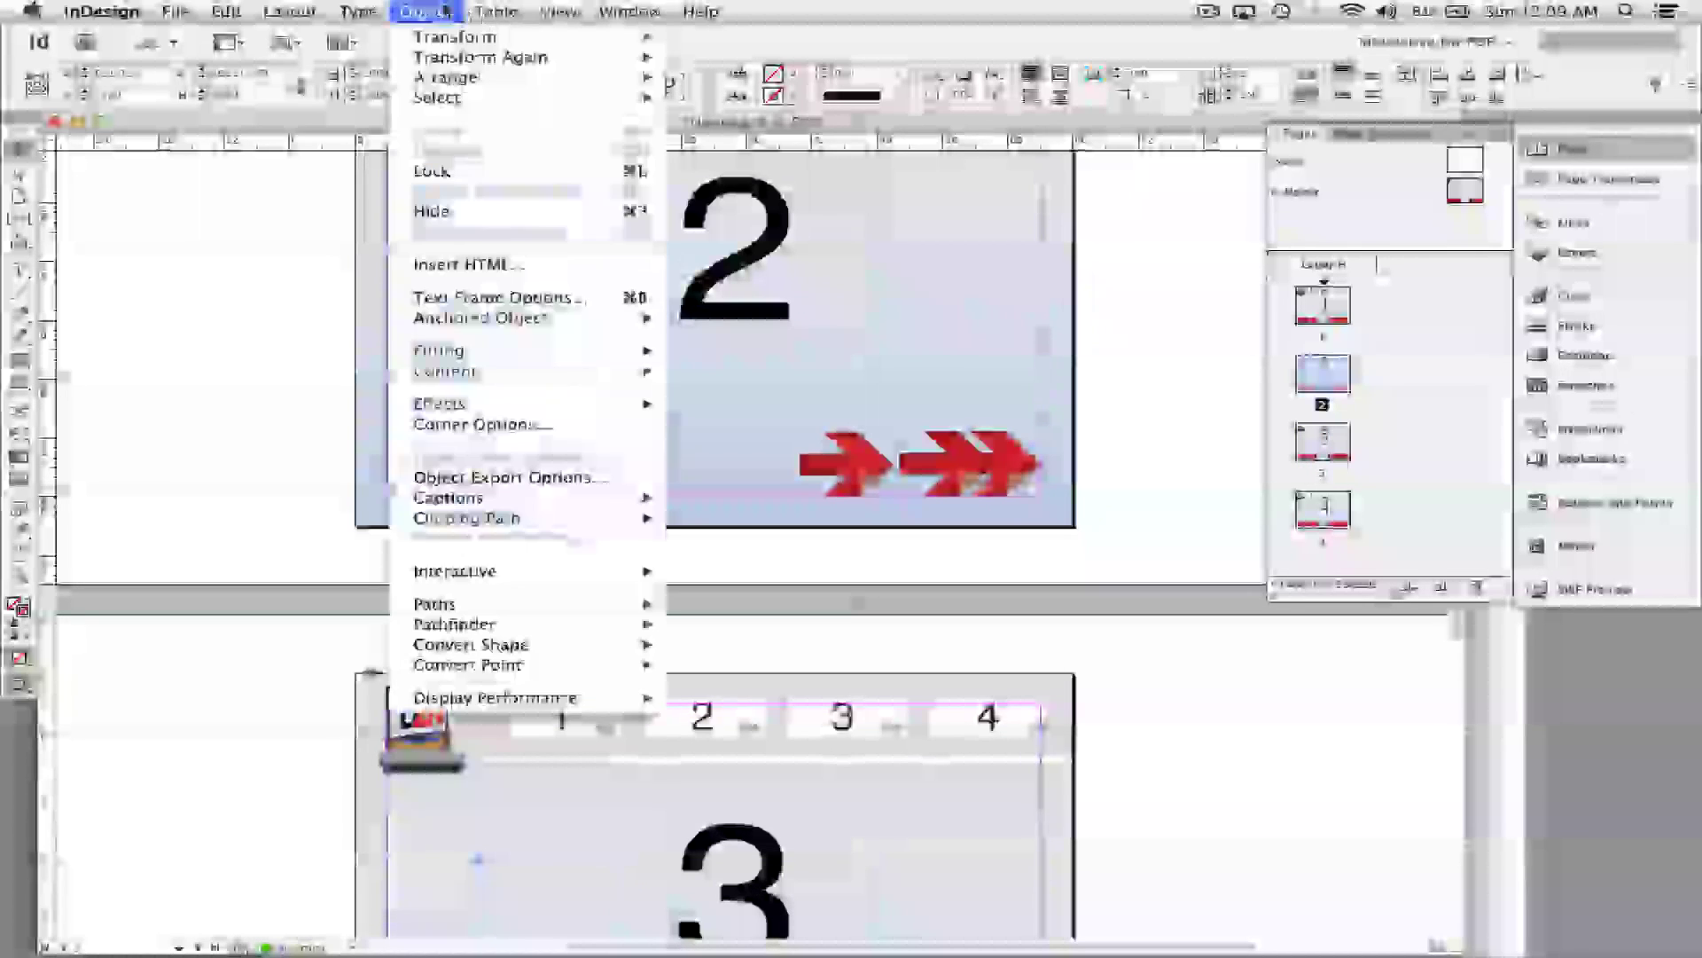
left_click(432, 170)
scroll(415, 319, "up", 5)
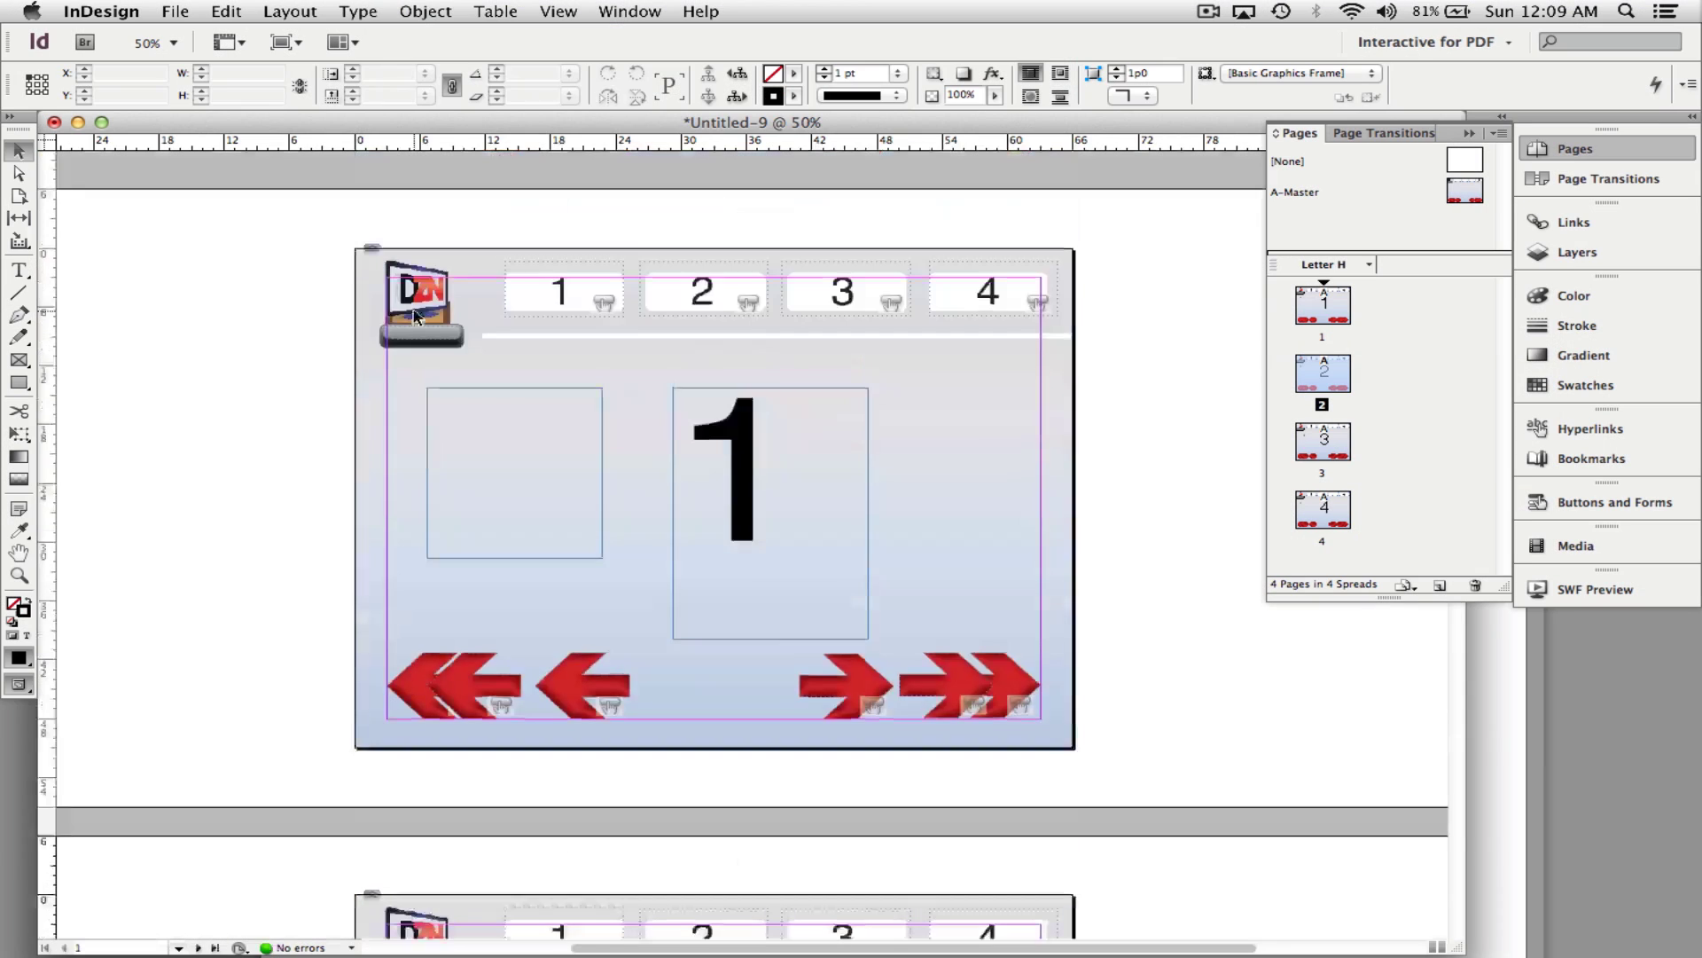
left_click(464, 391)
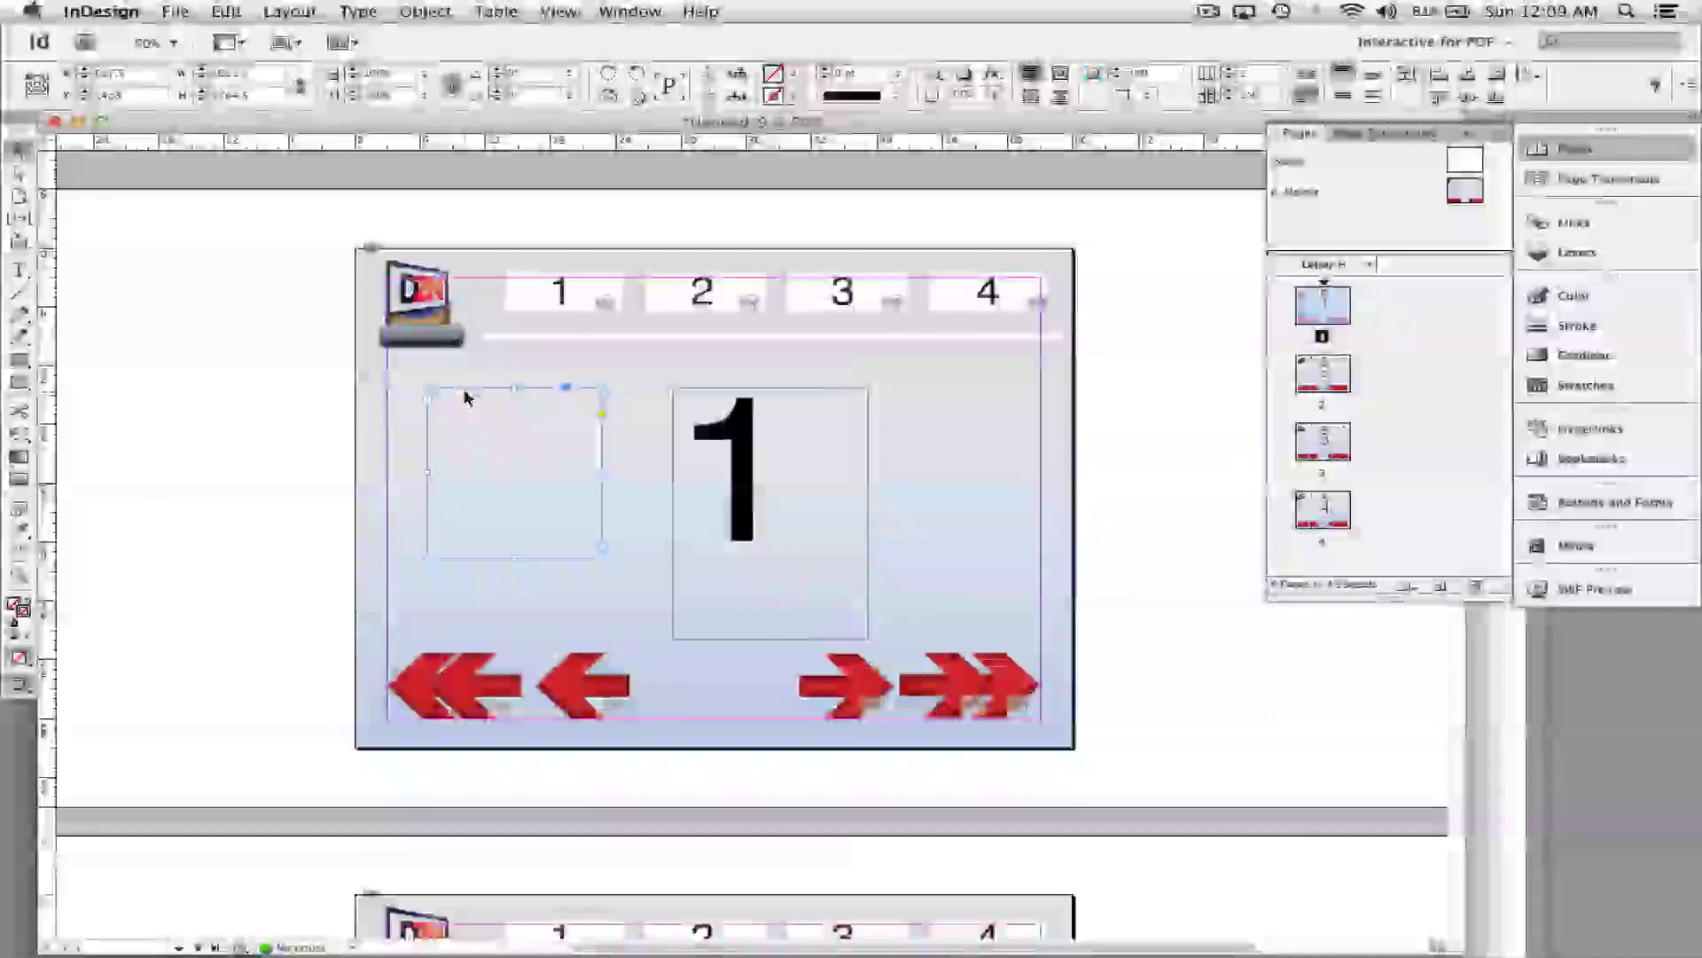
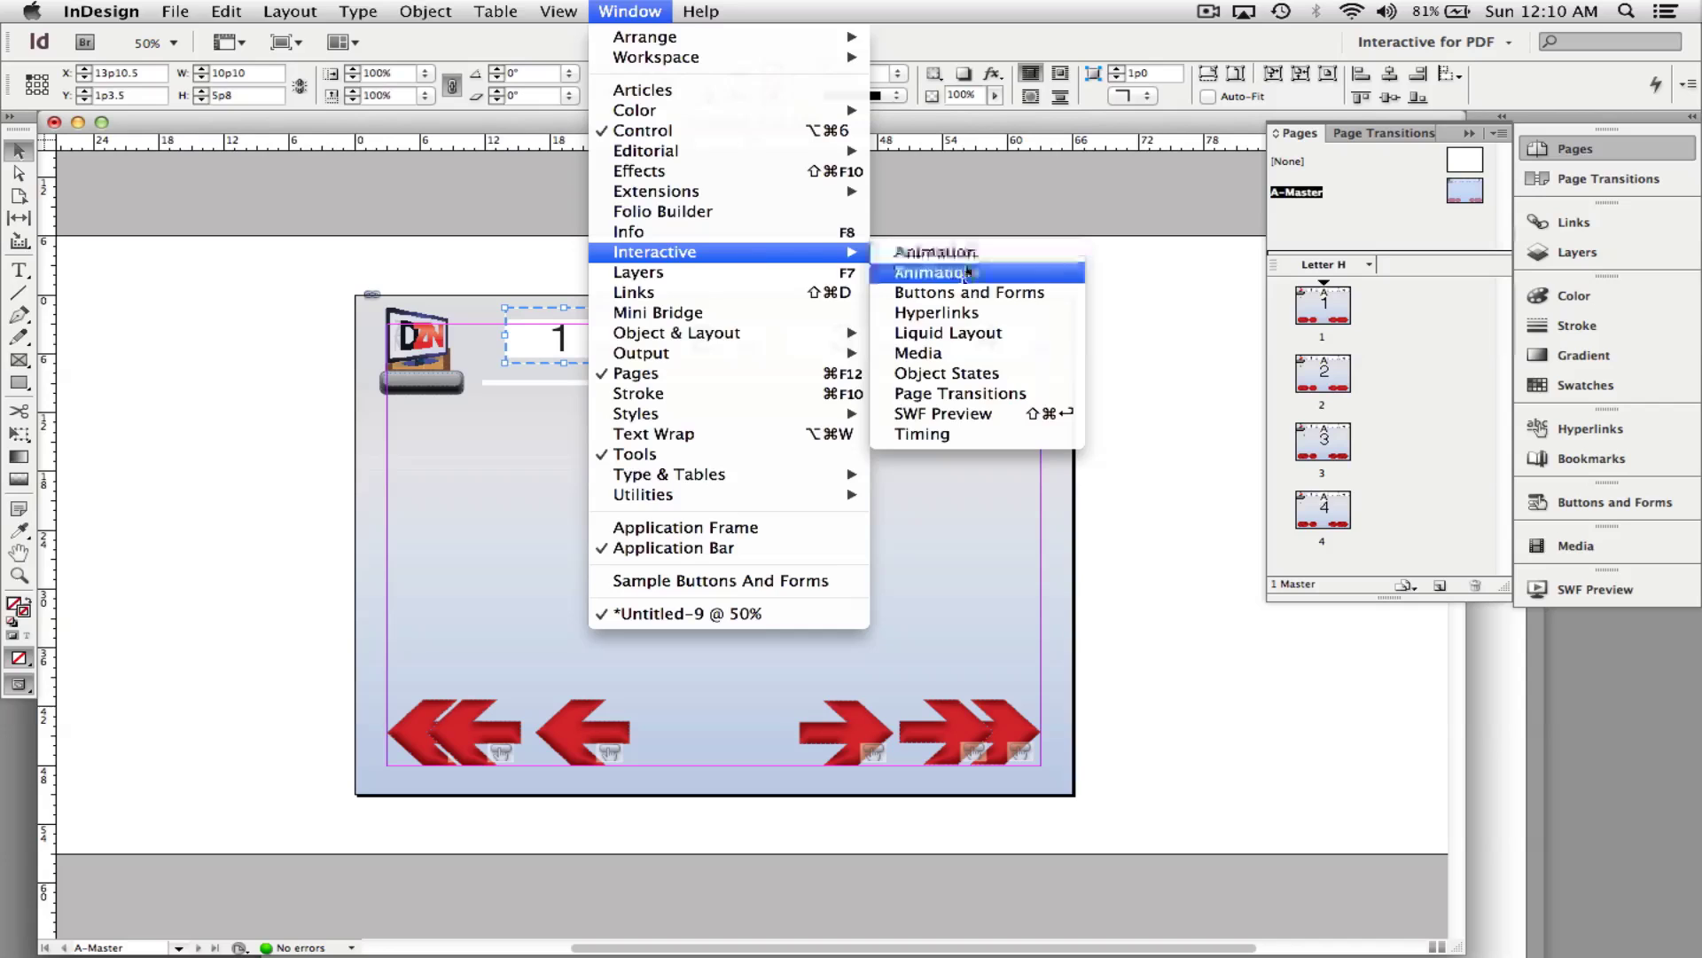
Replace the existing action of the number 1 button on A-Master with Go To Destination, using destination Page 1.
left_click(969, 289)
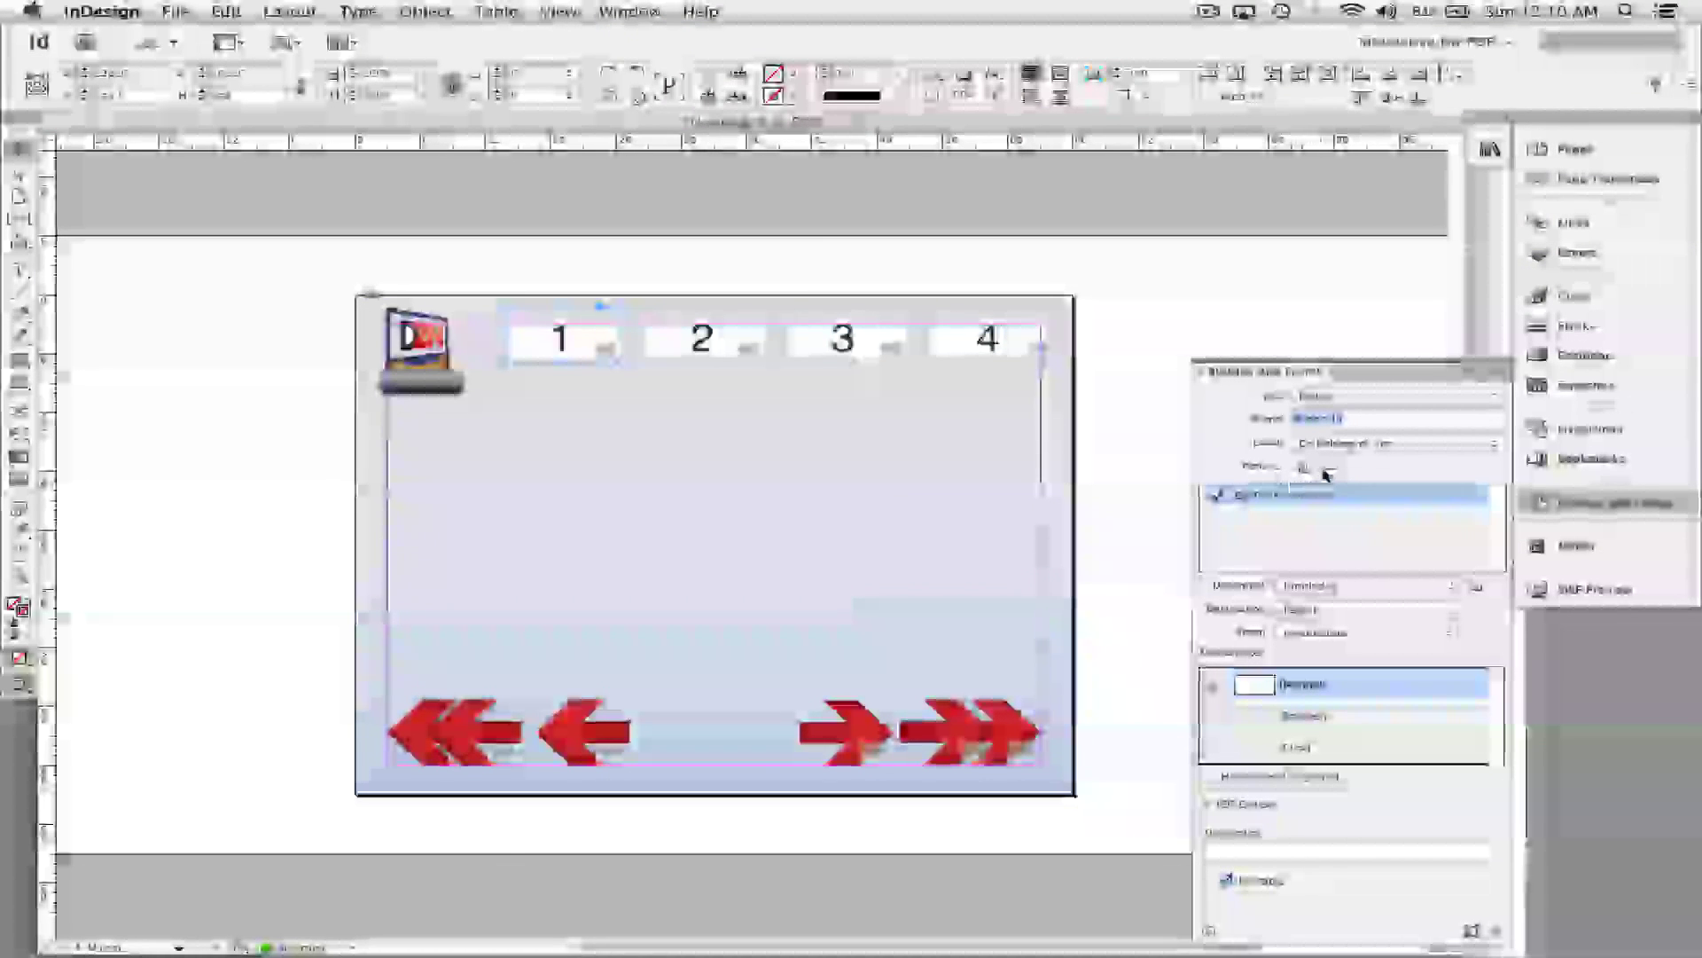
left_click(1327, 470)
left_click(1073, 296)
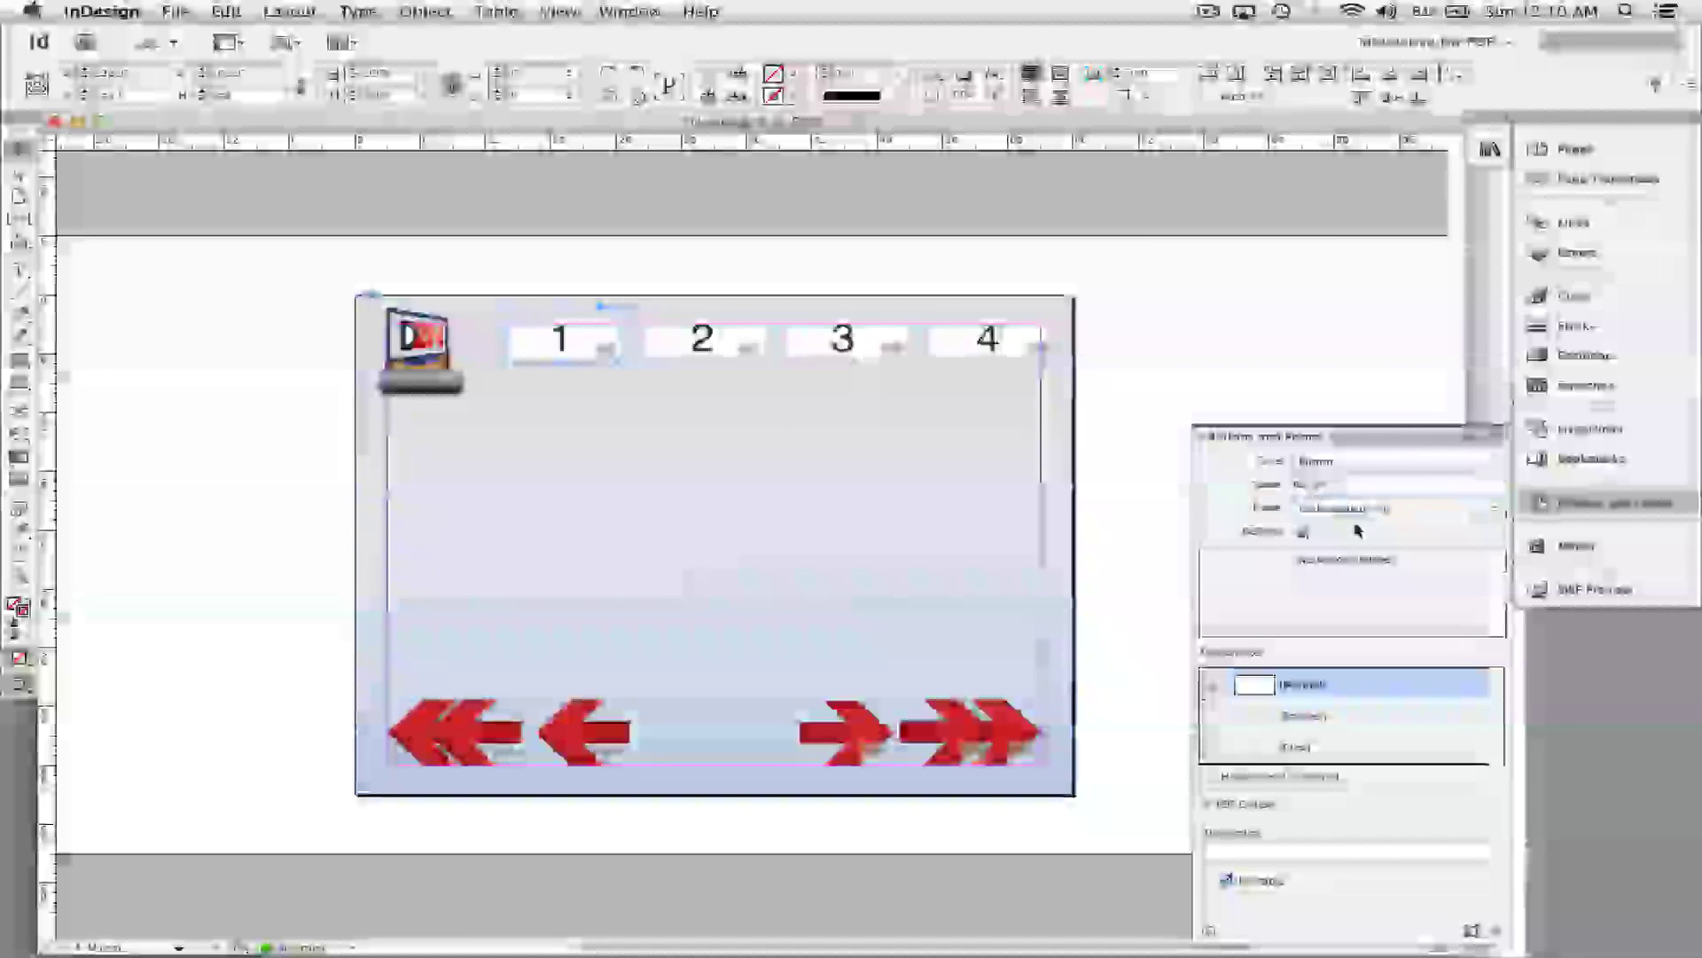
left_click(1303, 530)
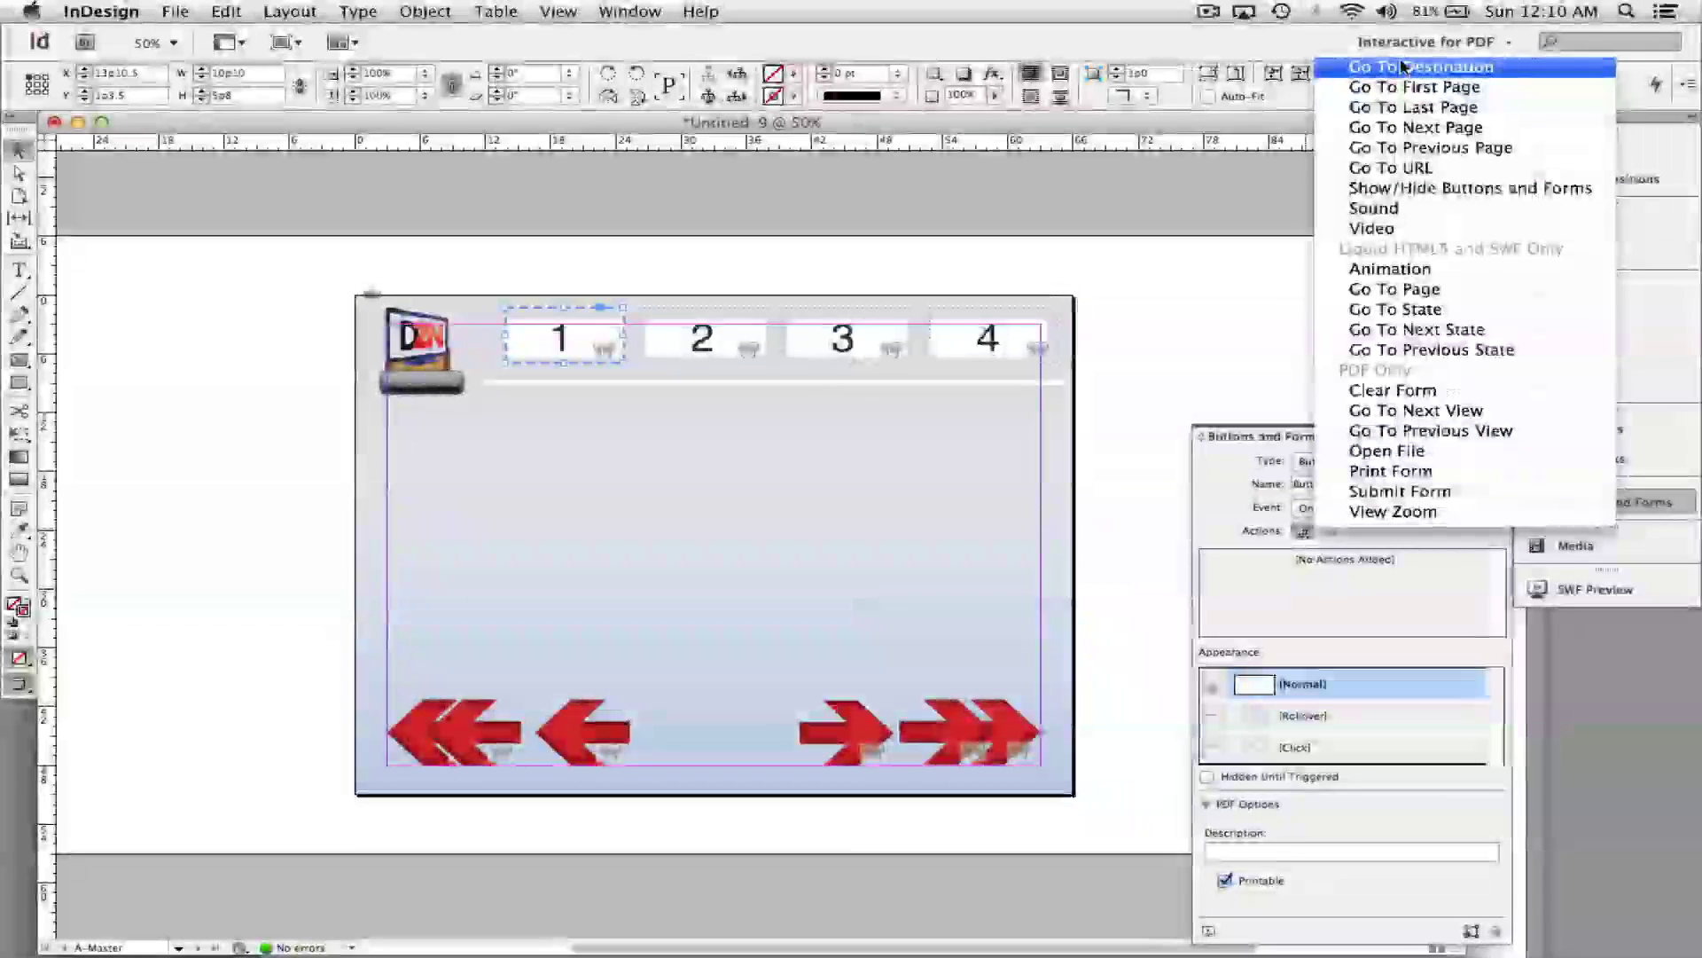
left_click(1404, 67)
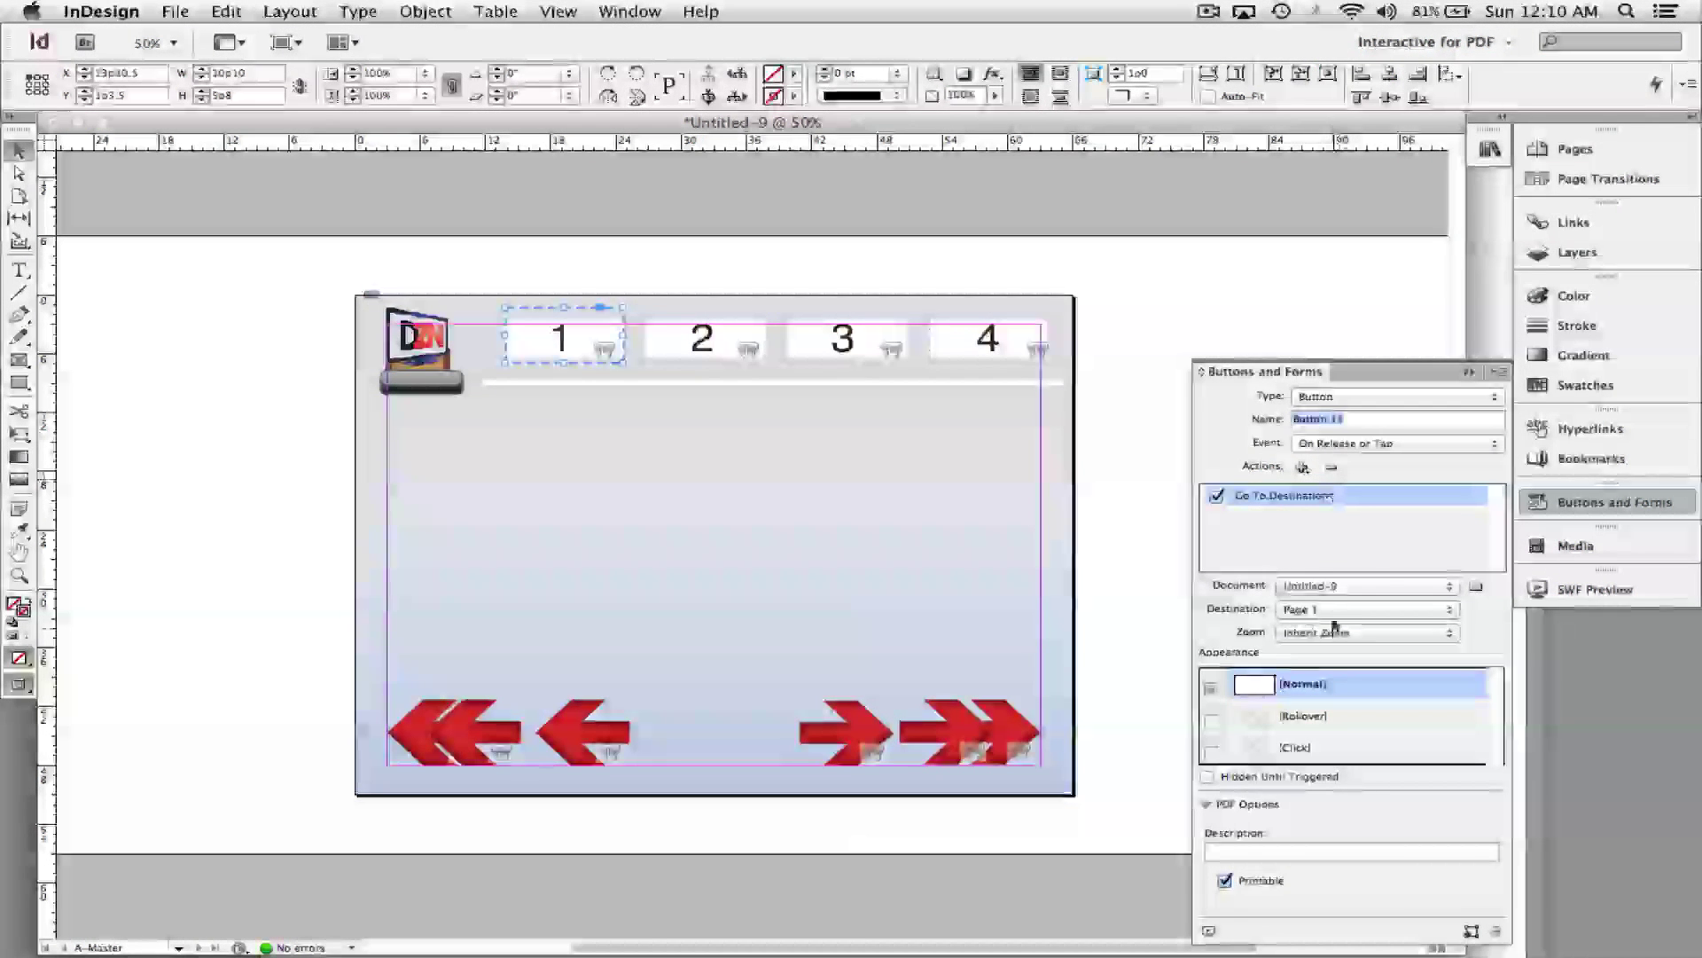
left_click(1321, 609)
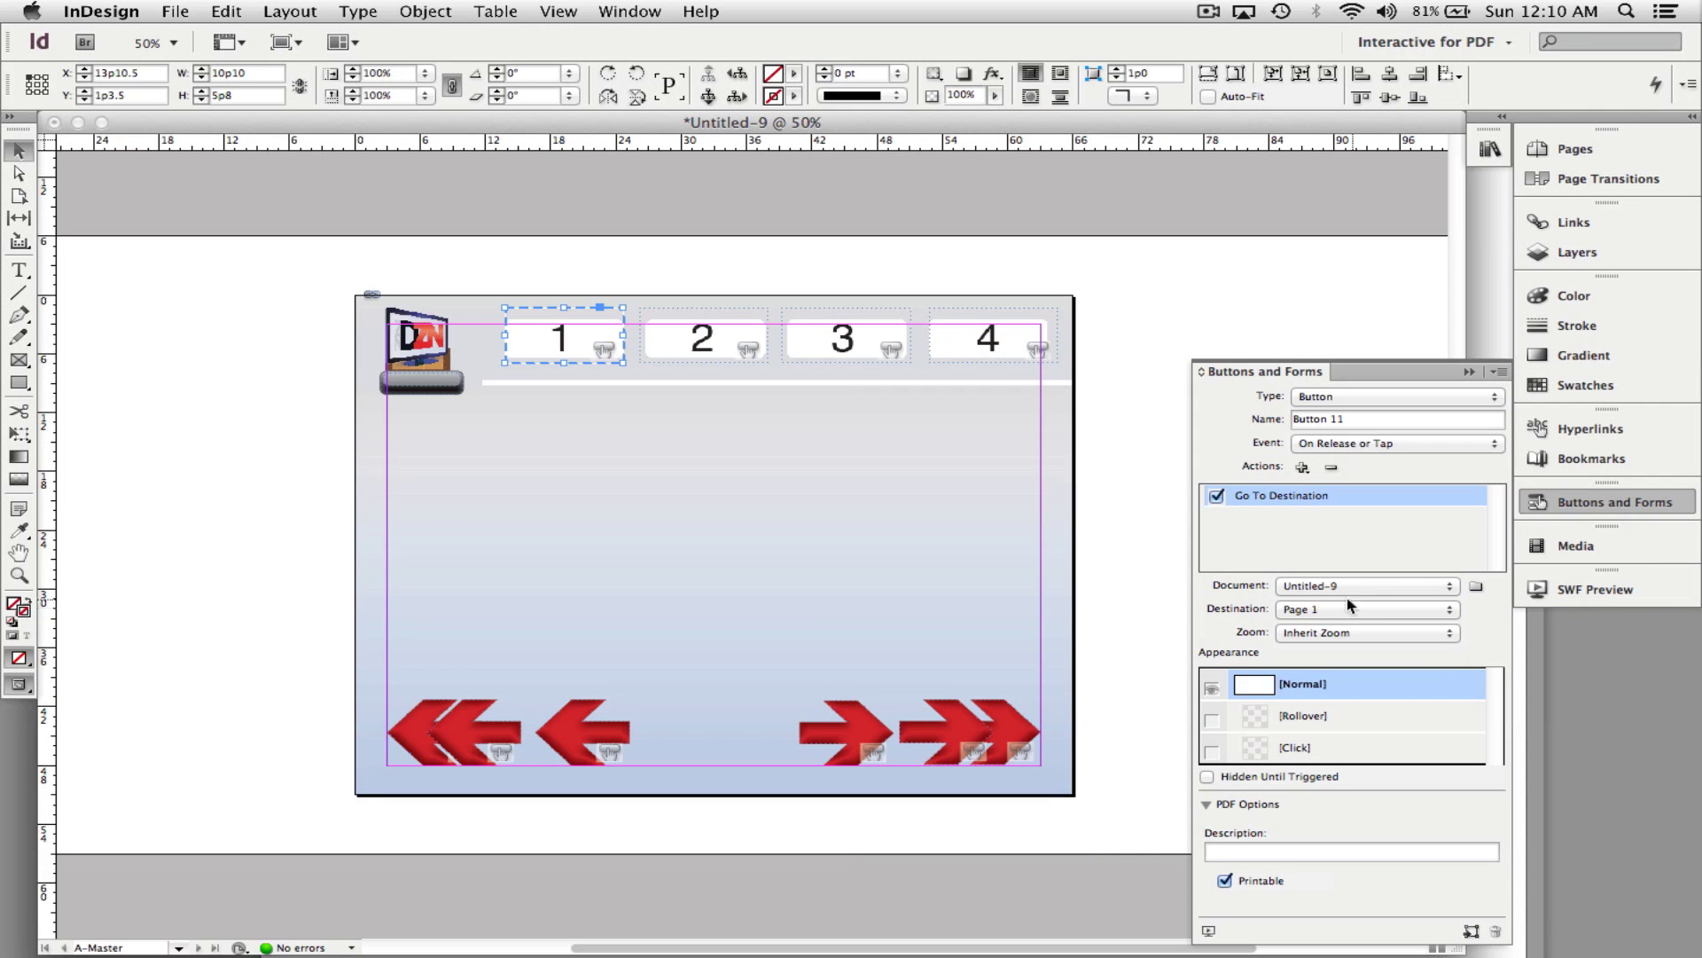
Give the number 2 button on A-Master a Go To Destination action with destination Page 2.
left_click(712, 310)
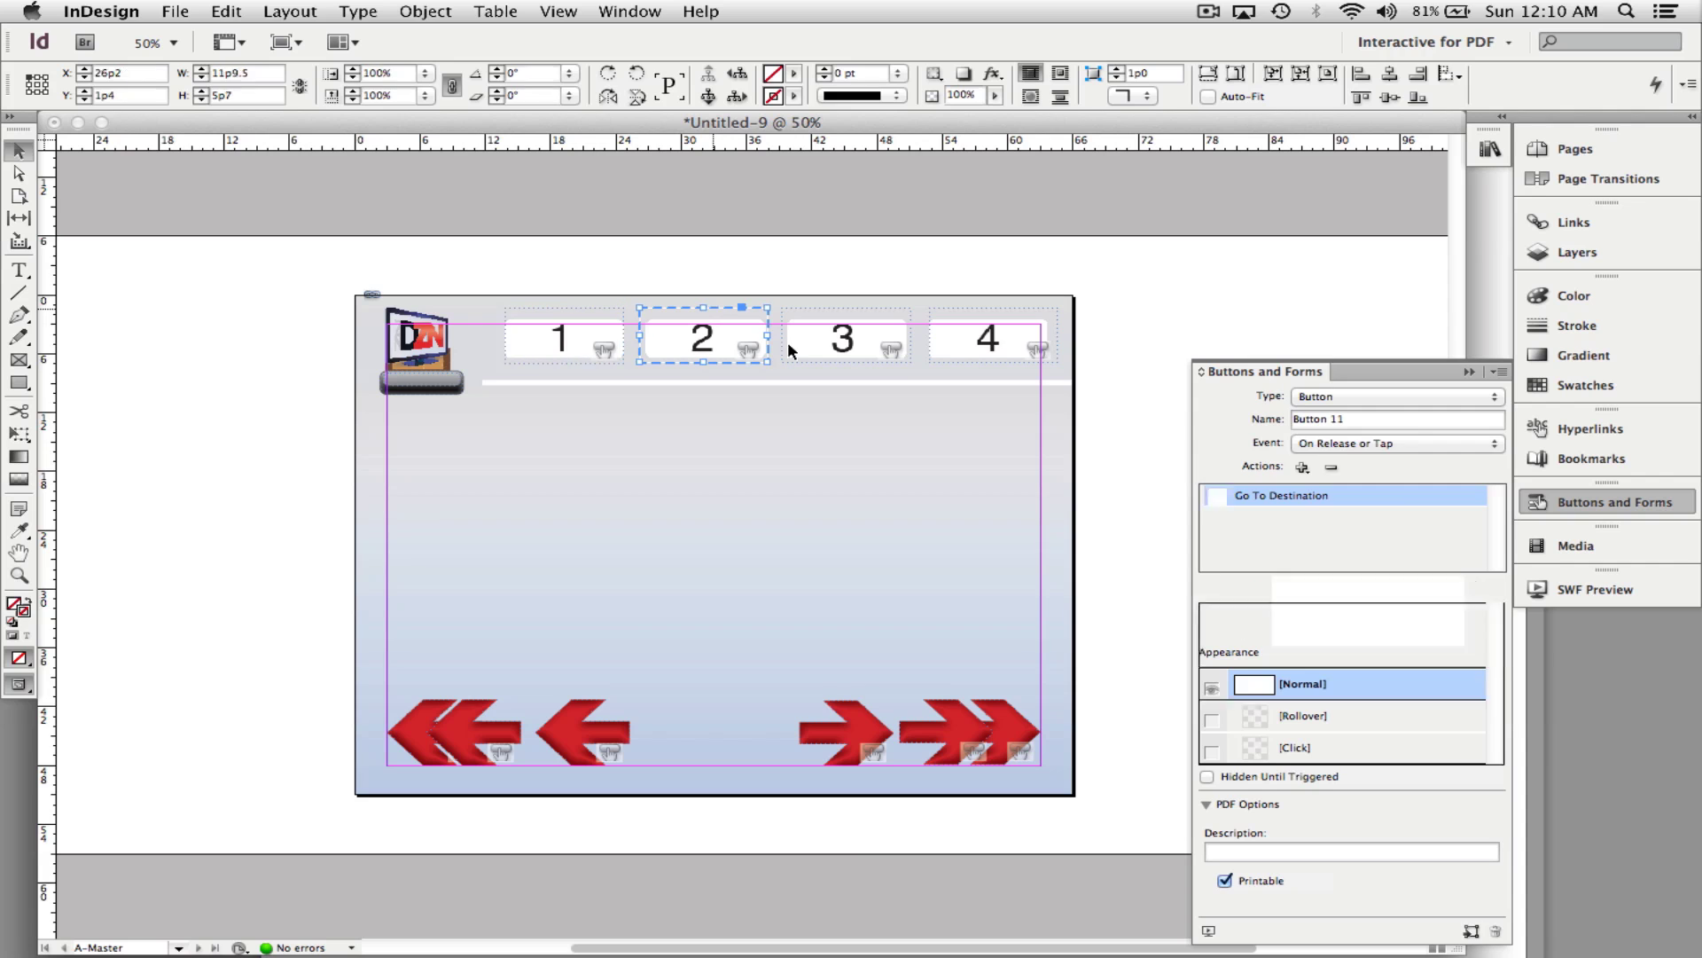
left_click(1303, 532)
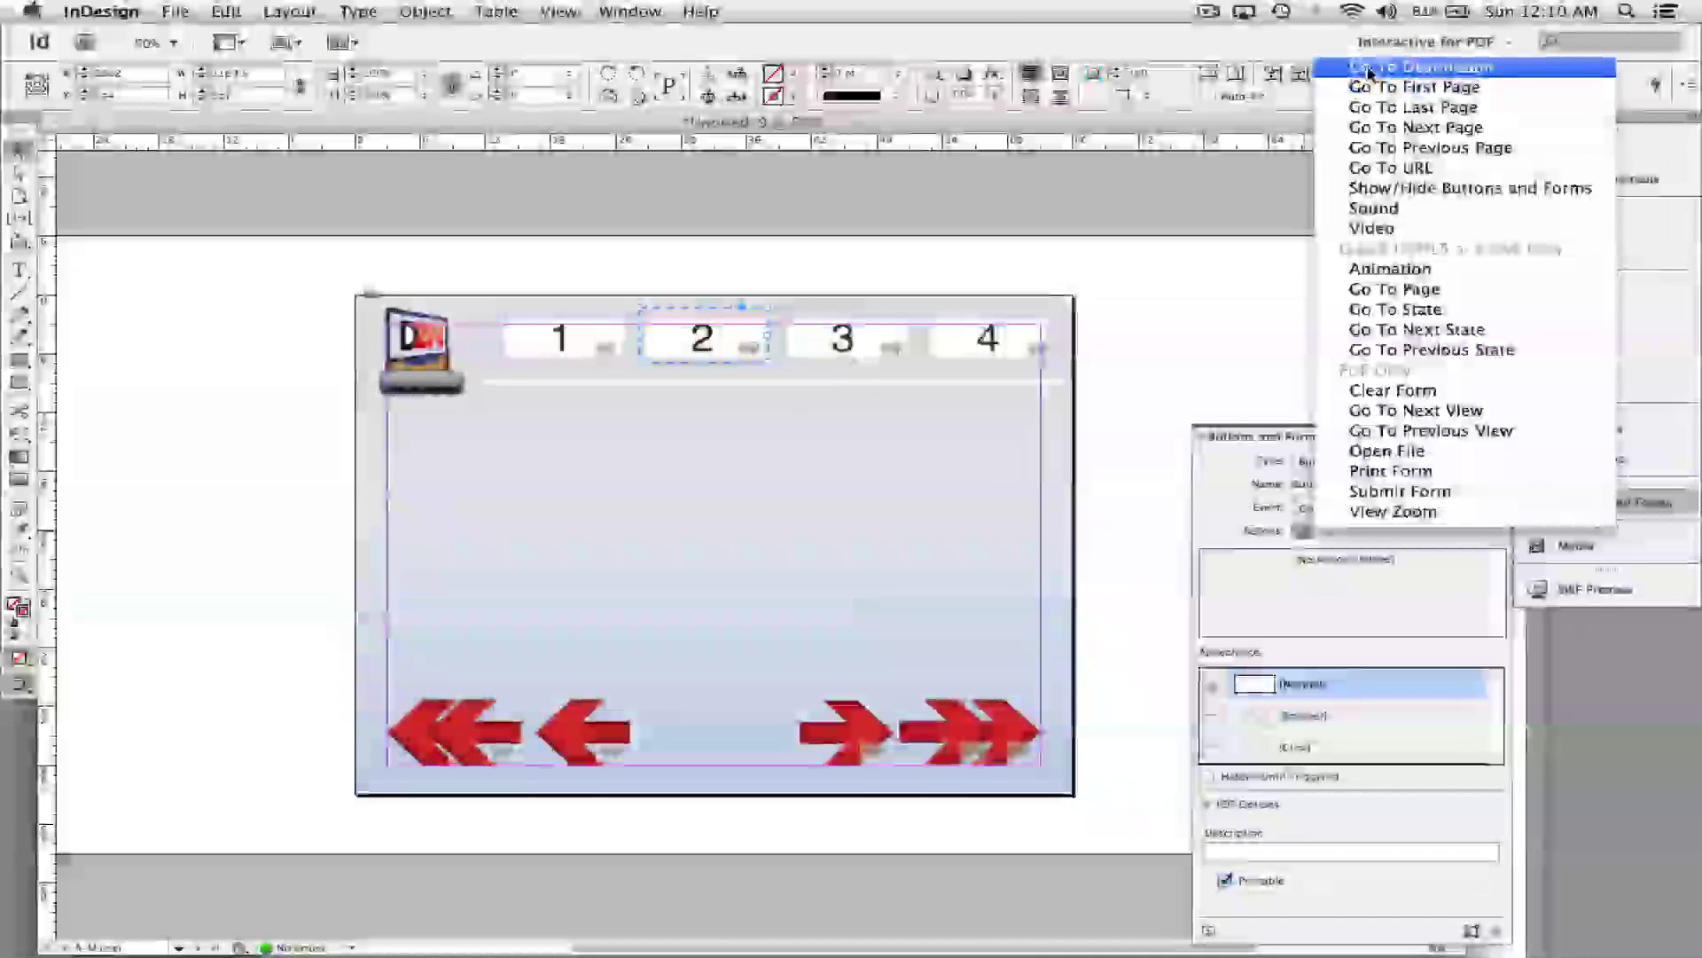
left_click(1401, 61)
left_click(1297, 610)
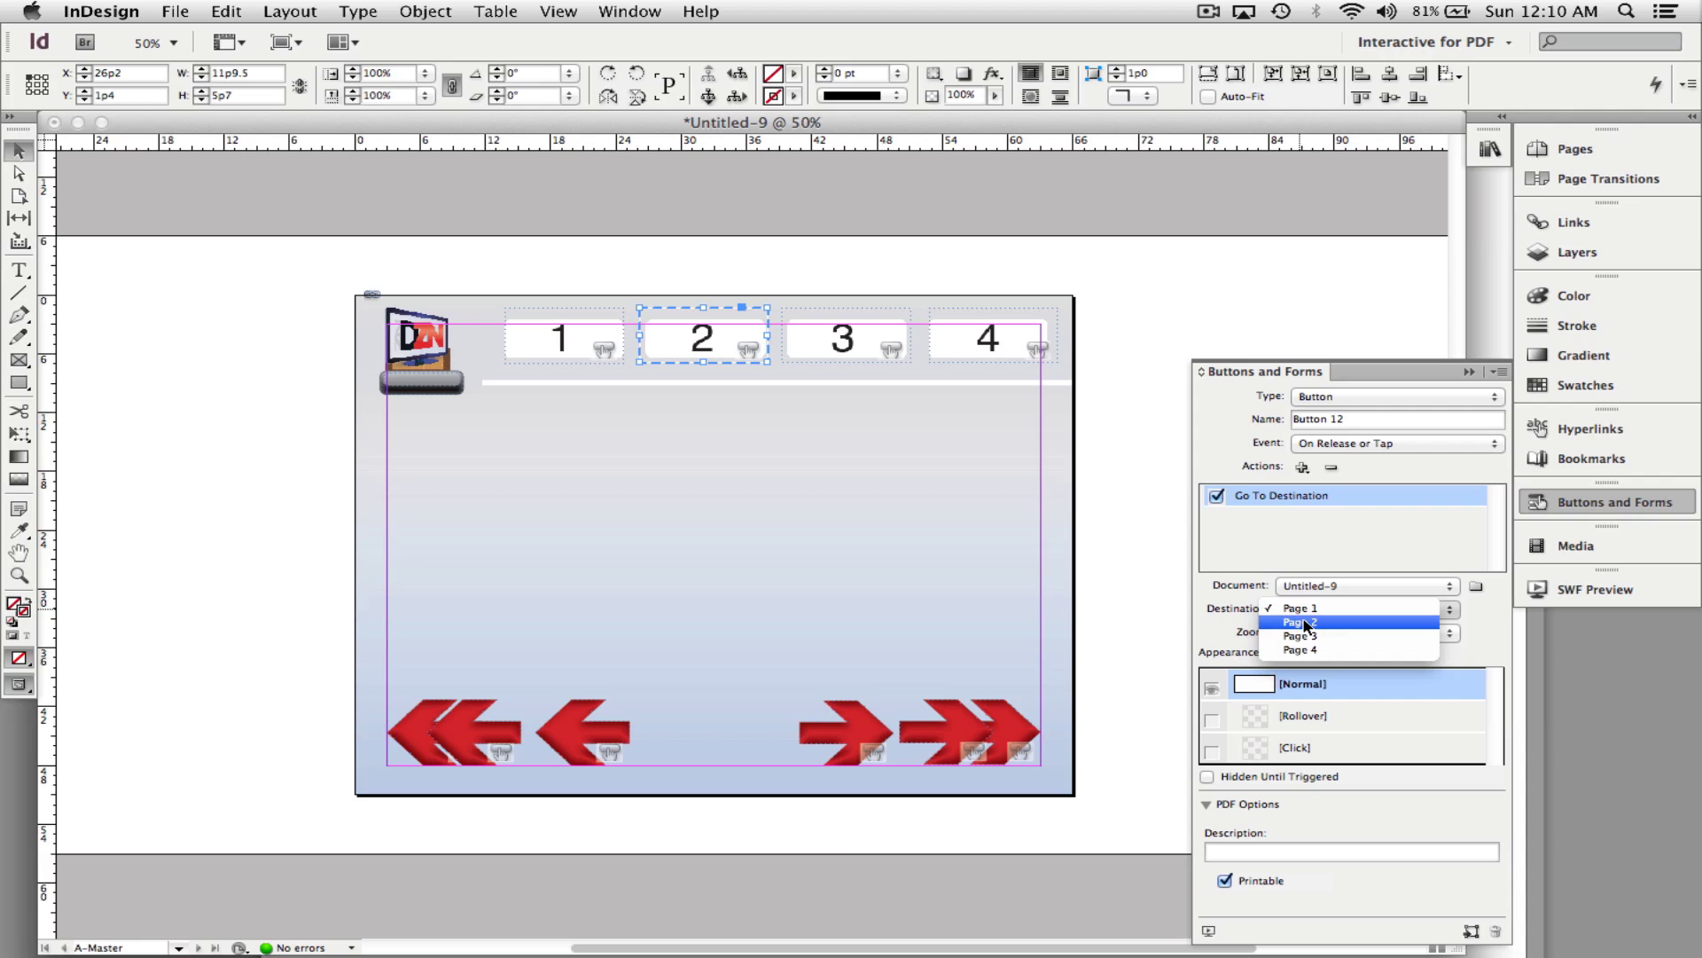
left_click(1304, 623)
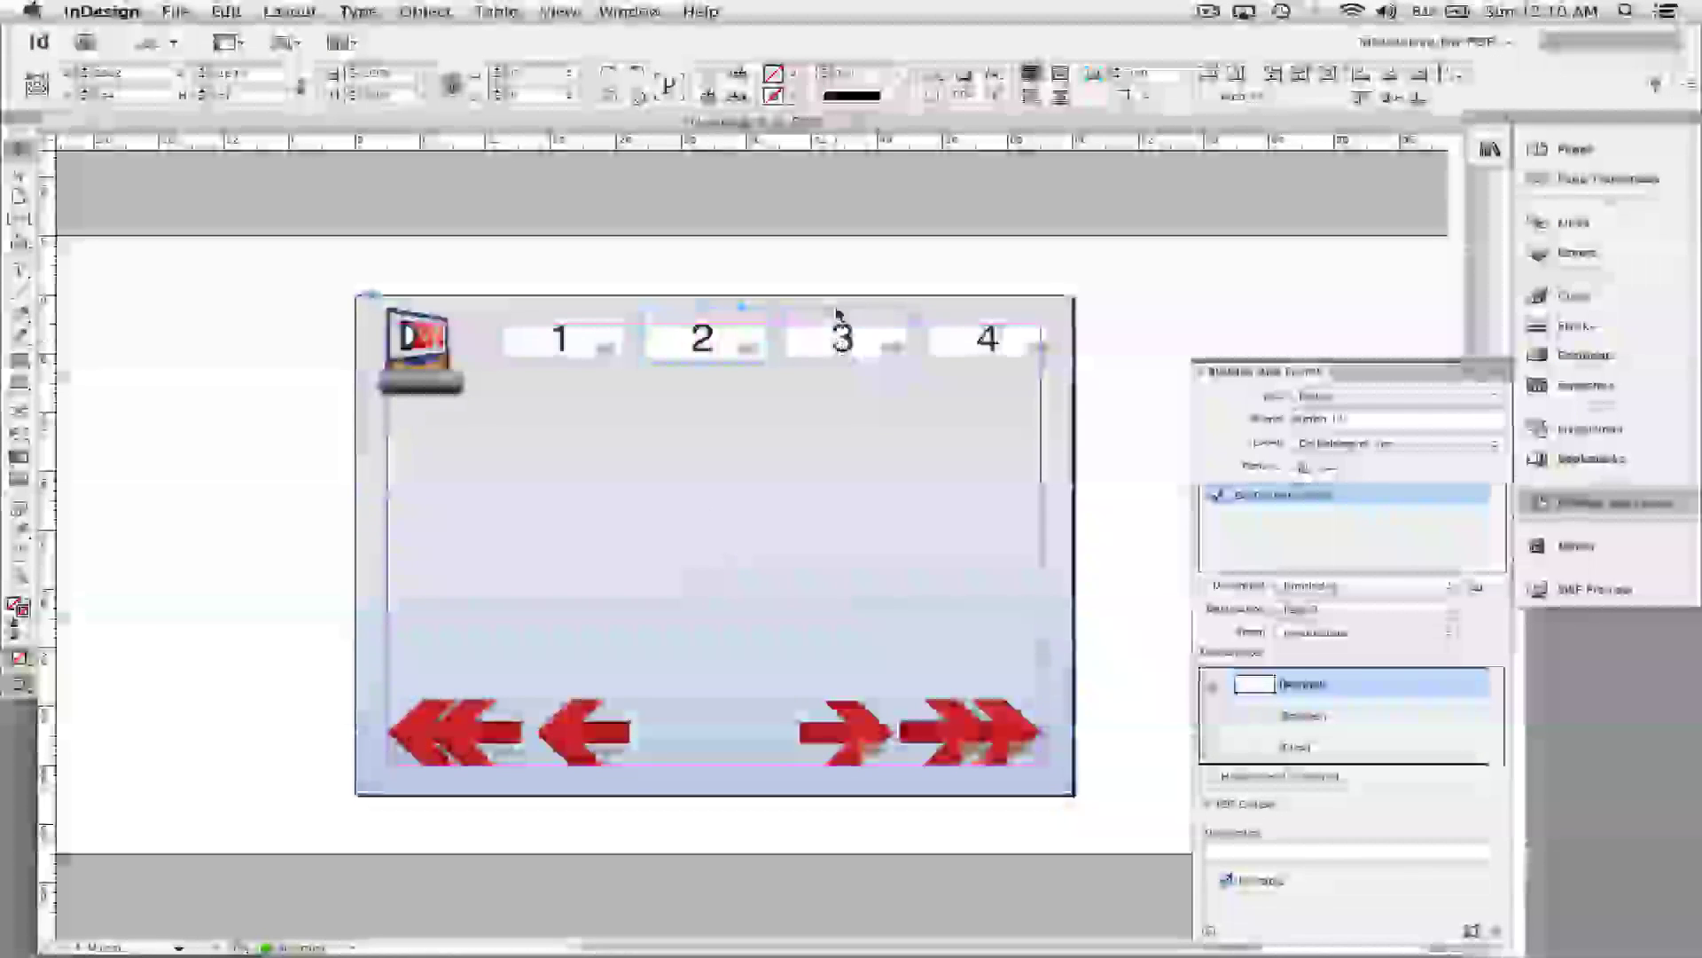
Give the number 3 button on A-Master a Go To Destination action with destination Page 3.
left_click(839, 321)
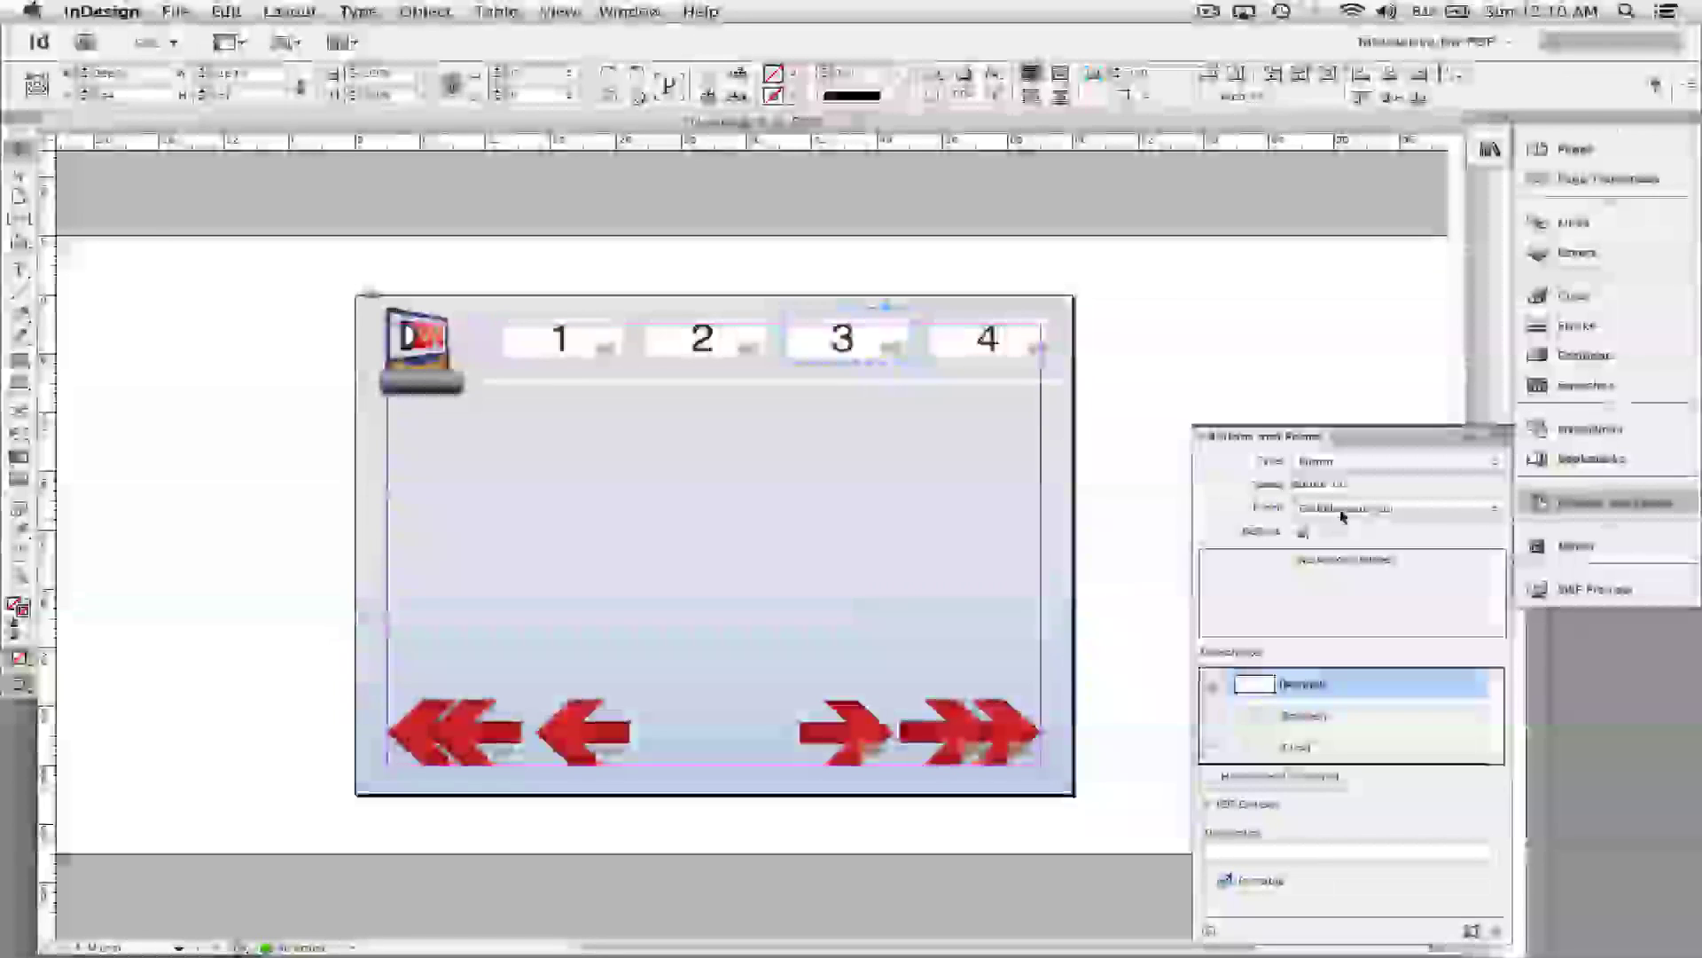
left_click(1342, 517)
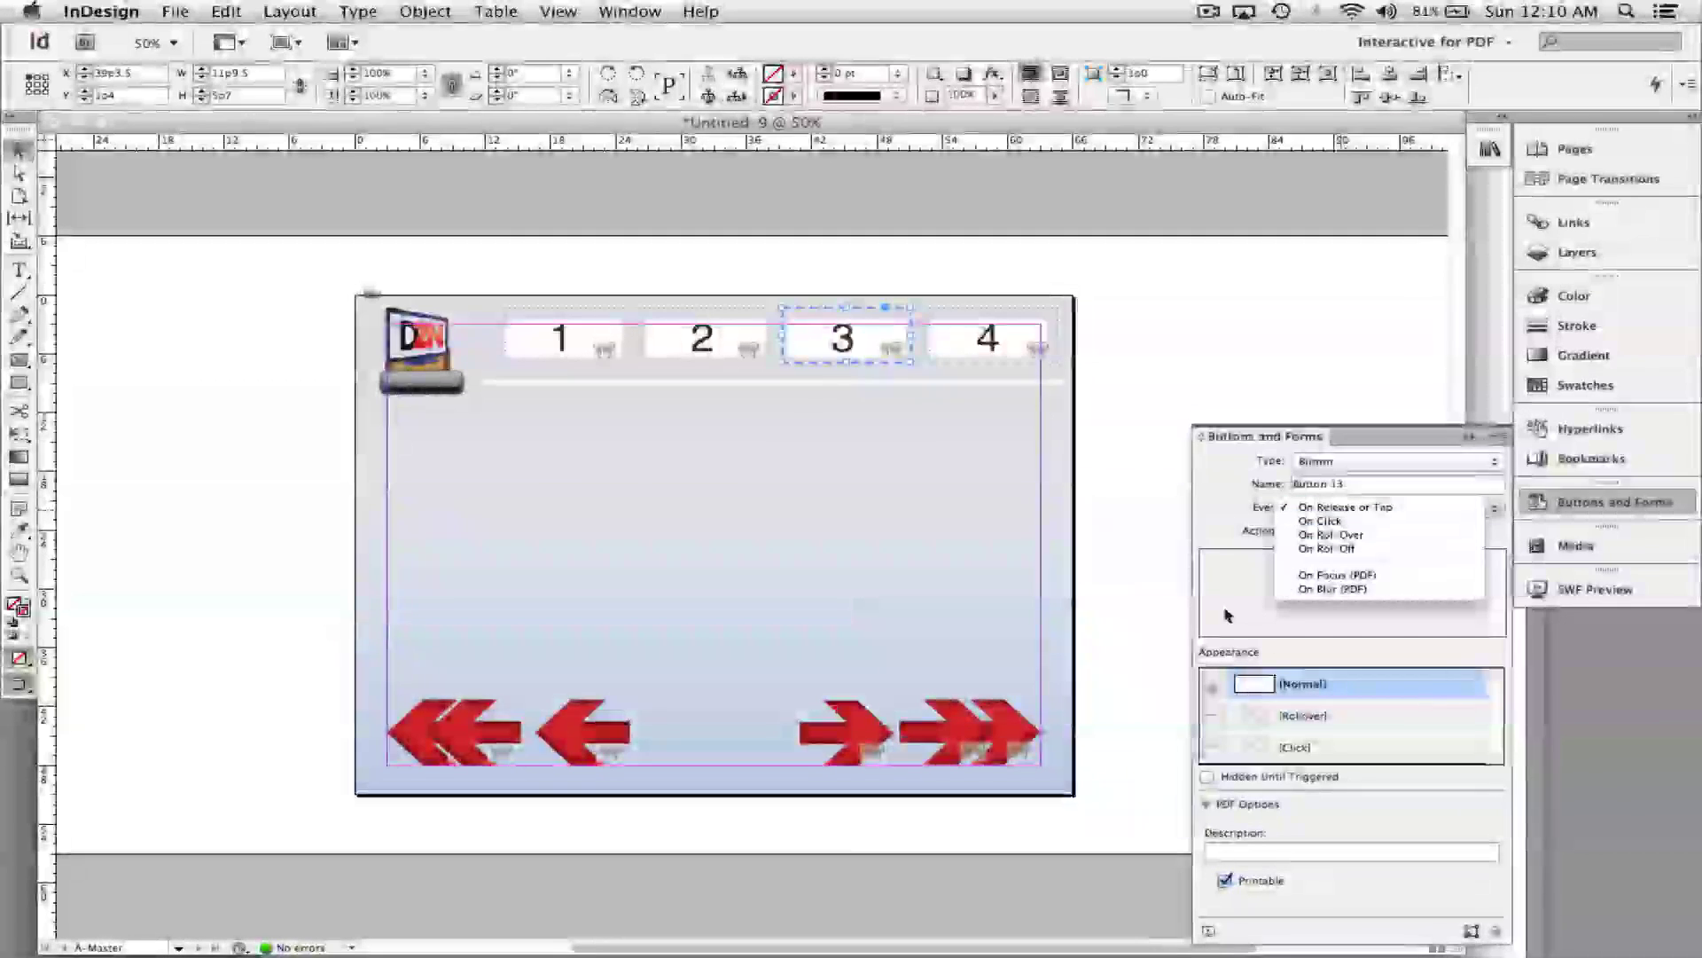
left_click(1265, 533)
left_click(1302, 532)
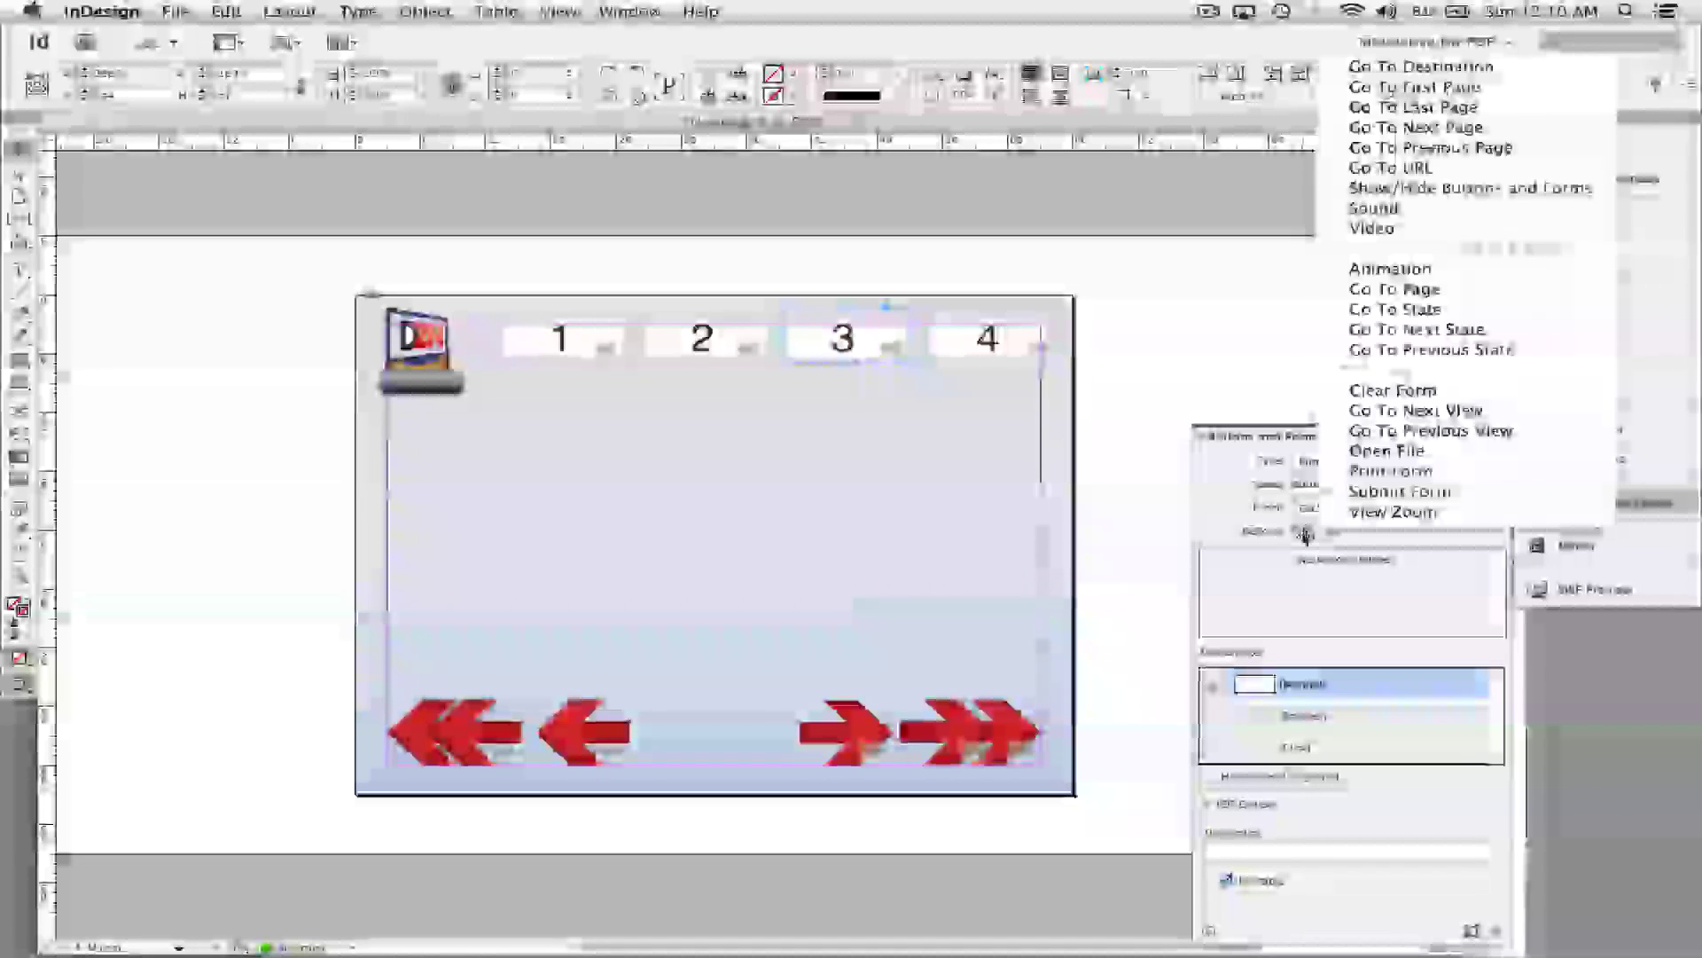
left_click(1470, 69)
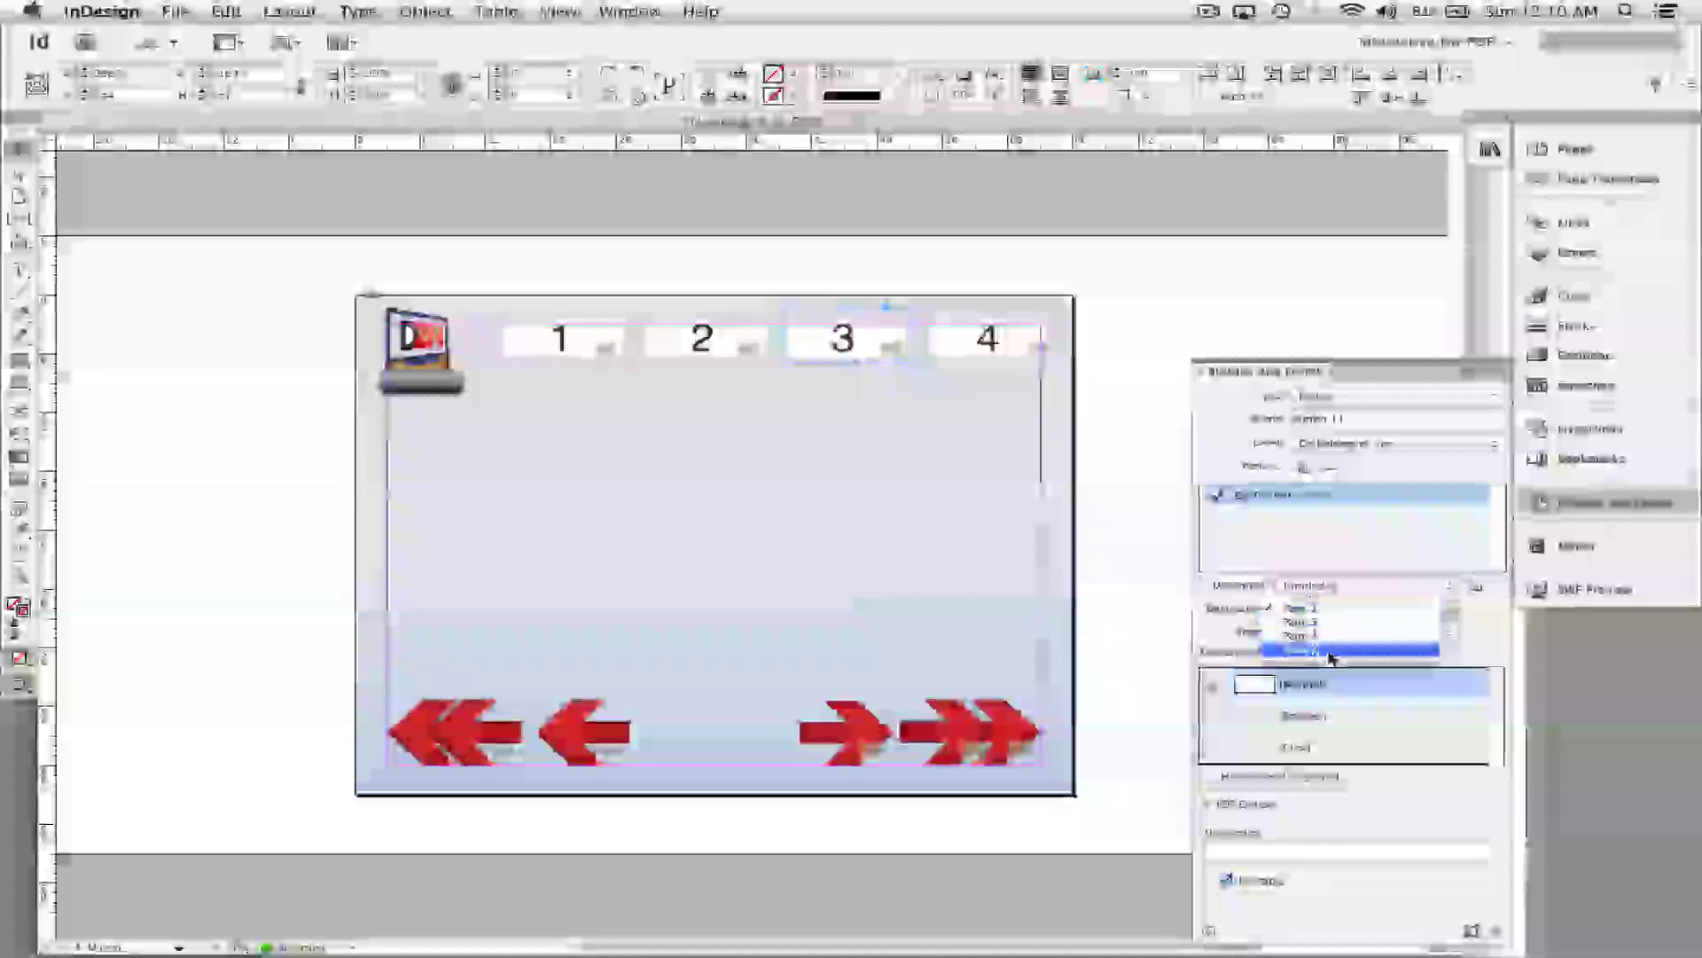
left_click(1334, 637)
Give the number 4 button on A-Master a Go To Destination action with destination Page 4.
left_click(954, 312)
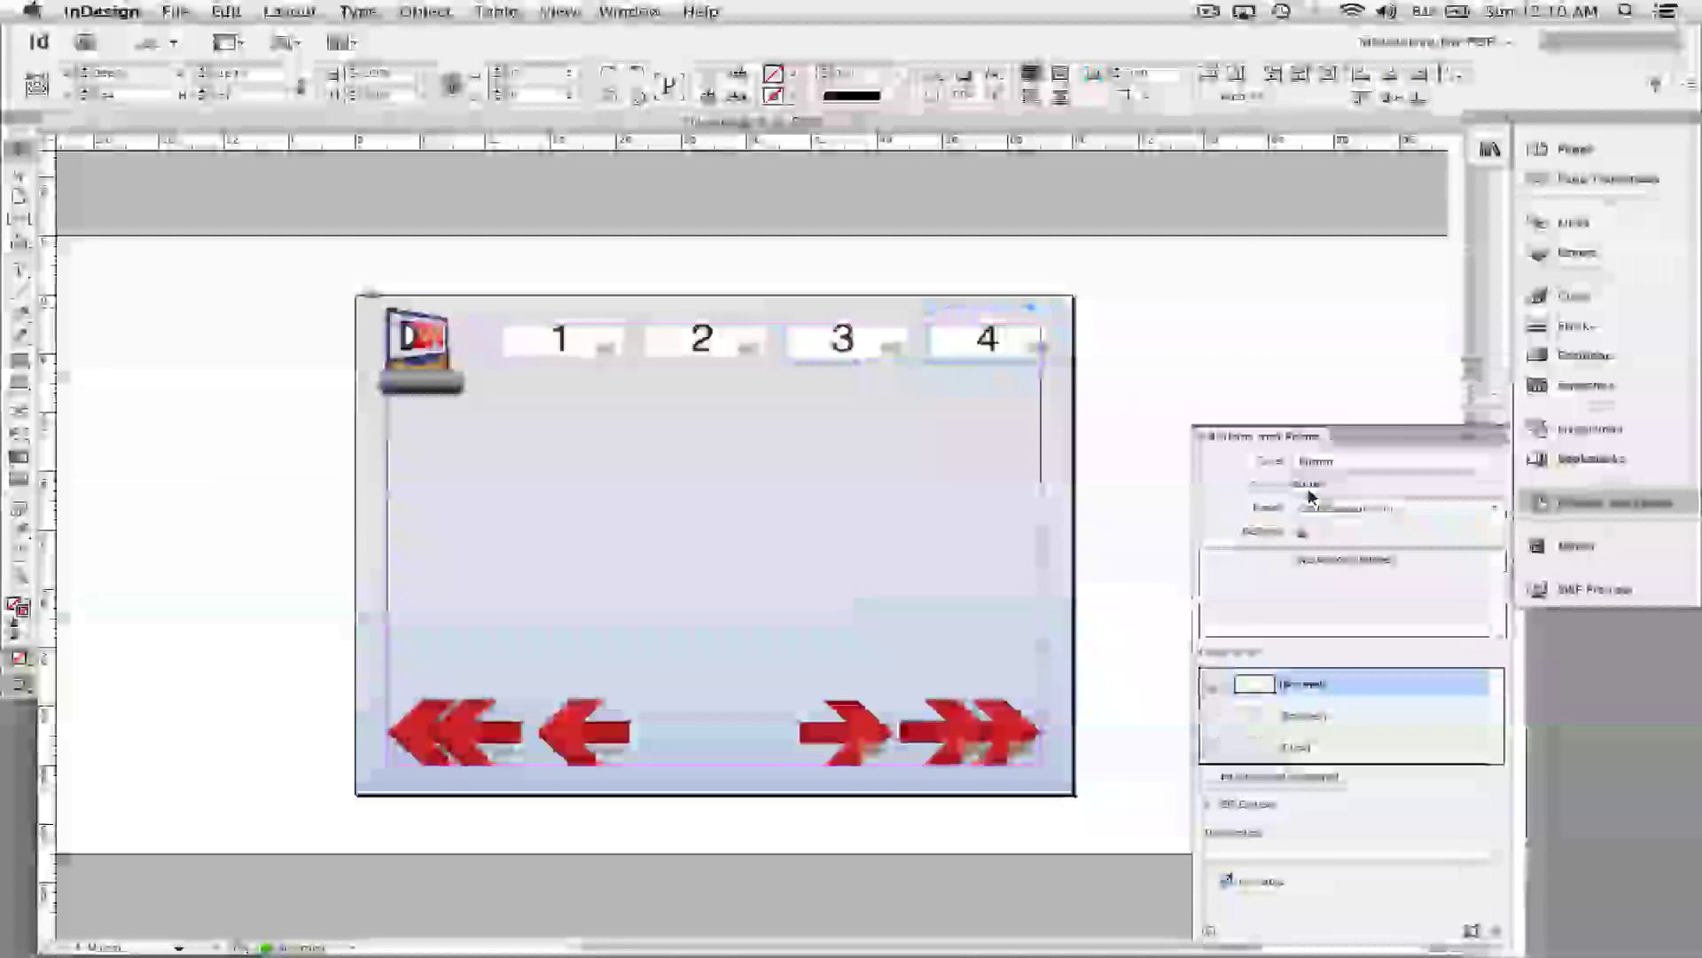
left_click(1311, 530)
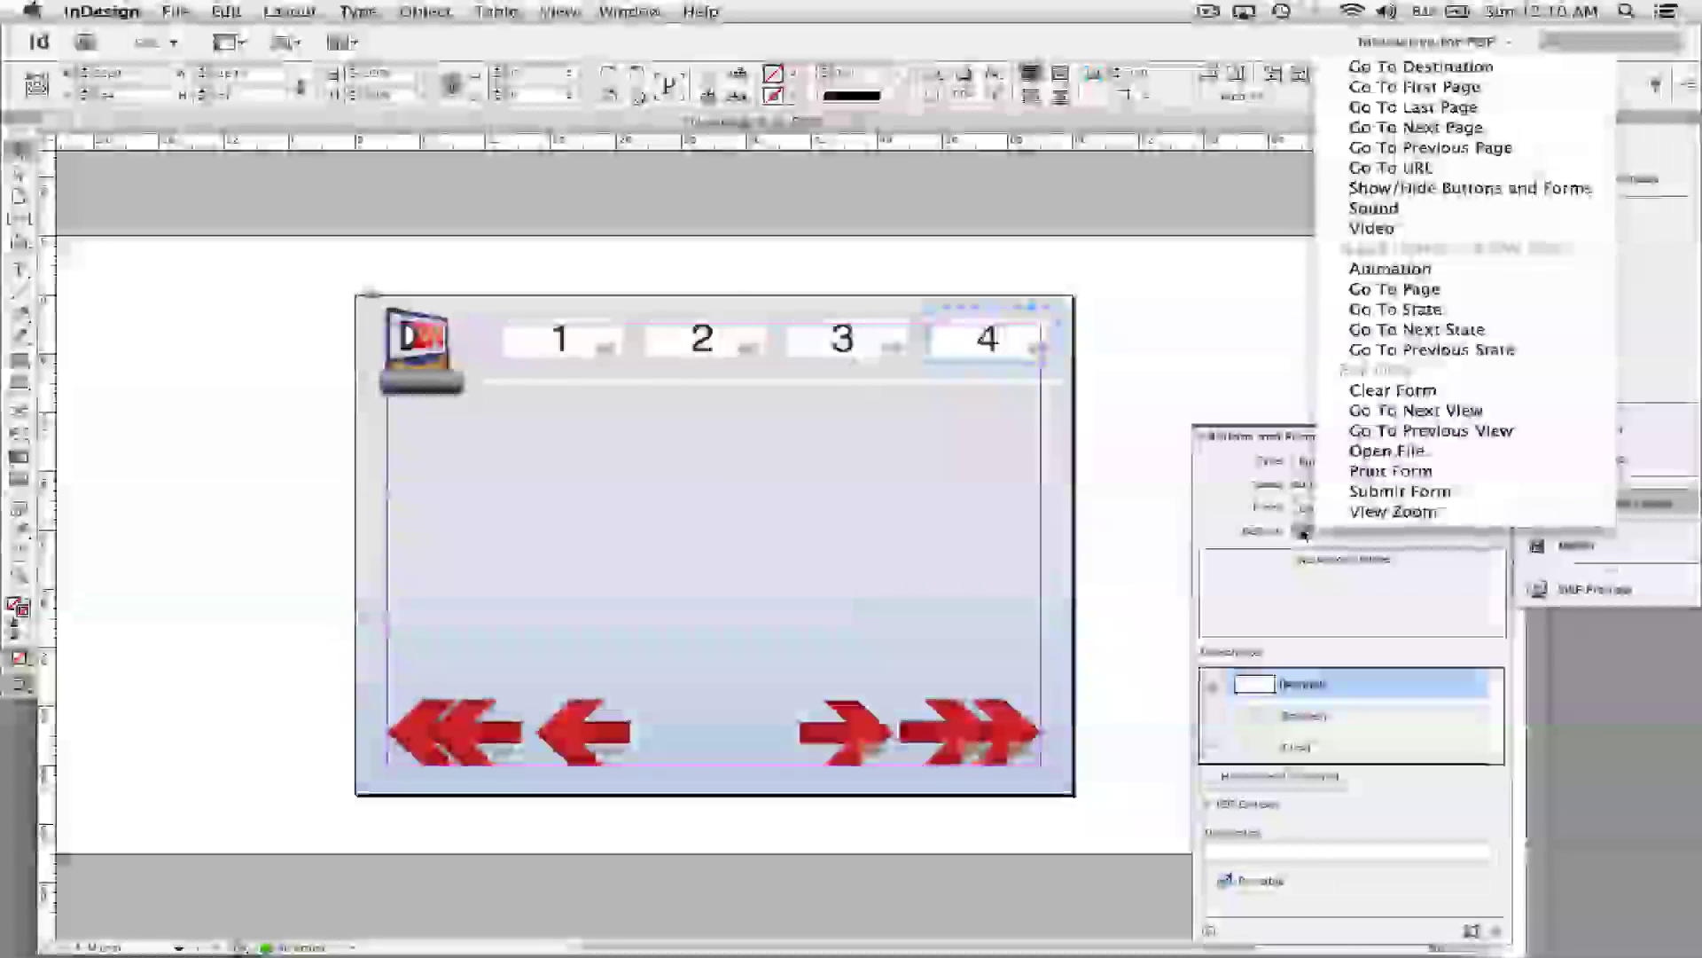
left_click(1309, 535)
left_click(1307, 534)
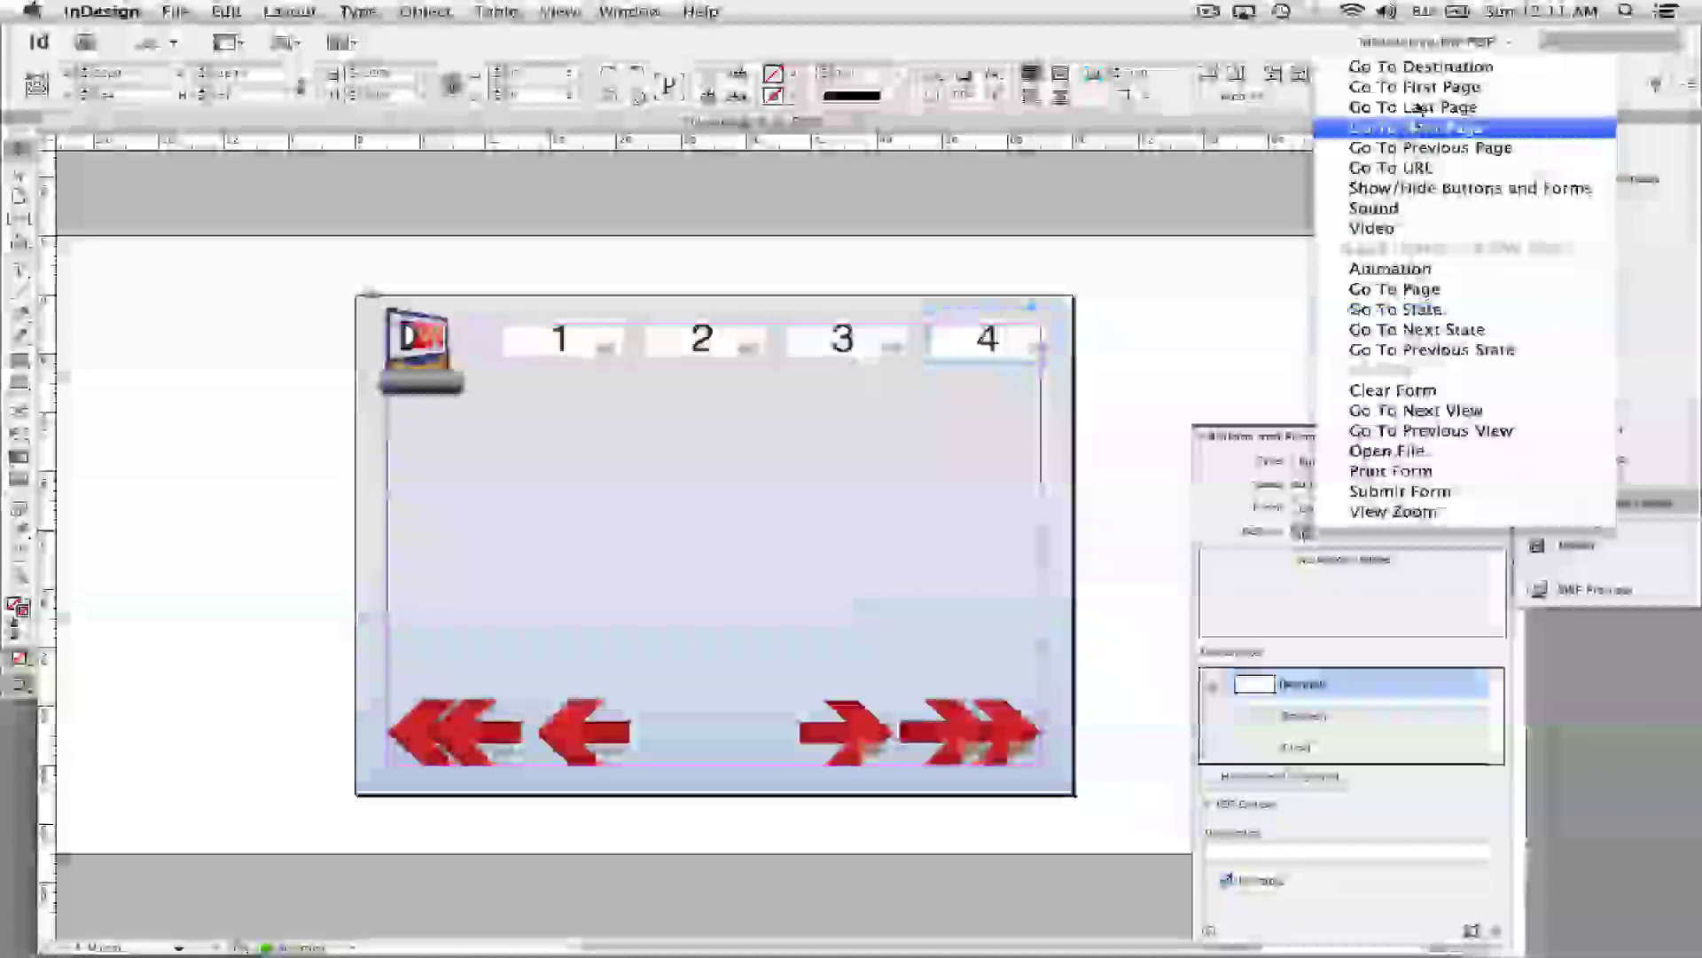
left_click(1421, 69)
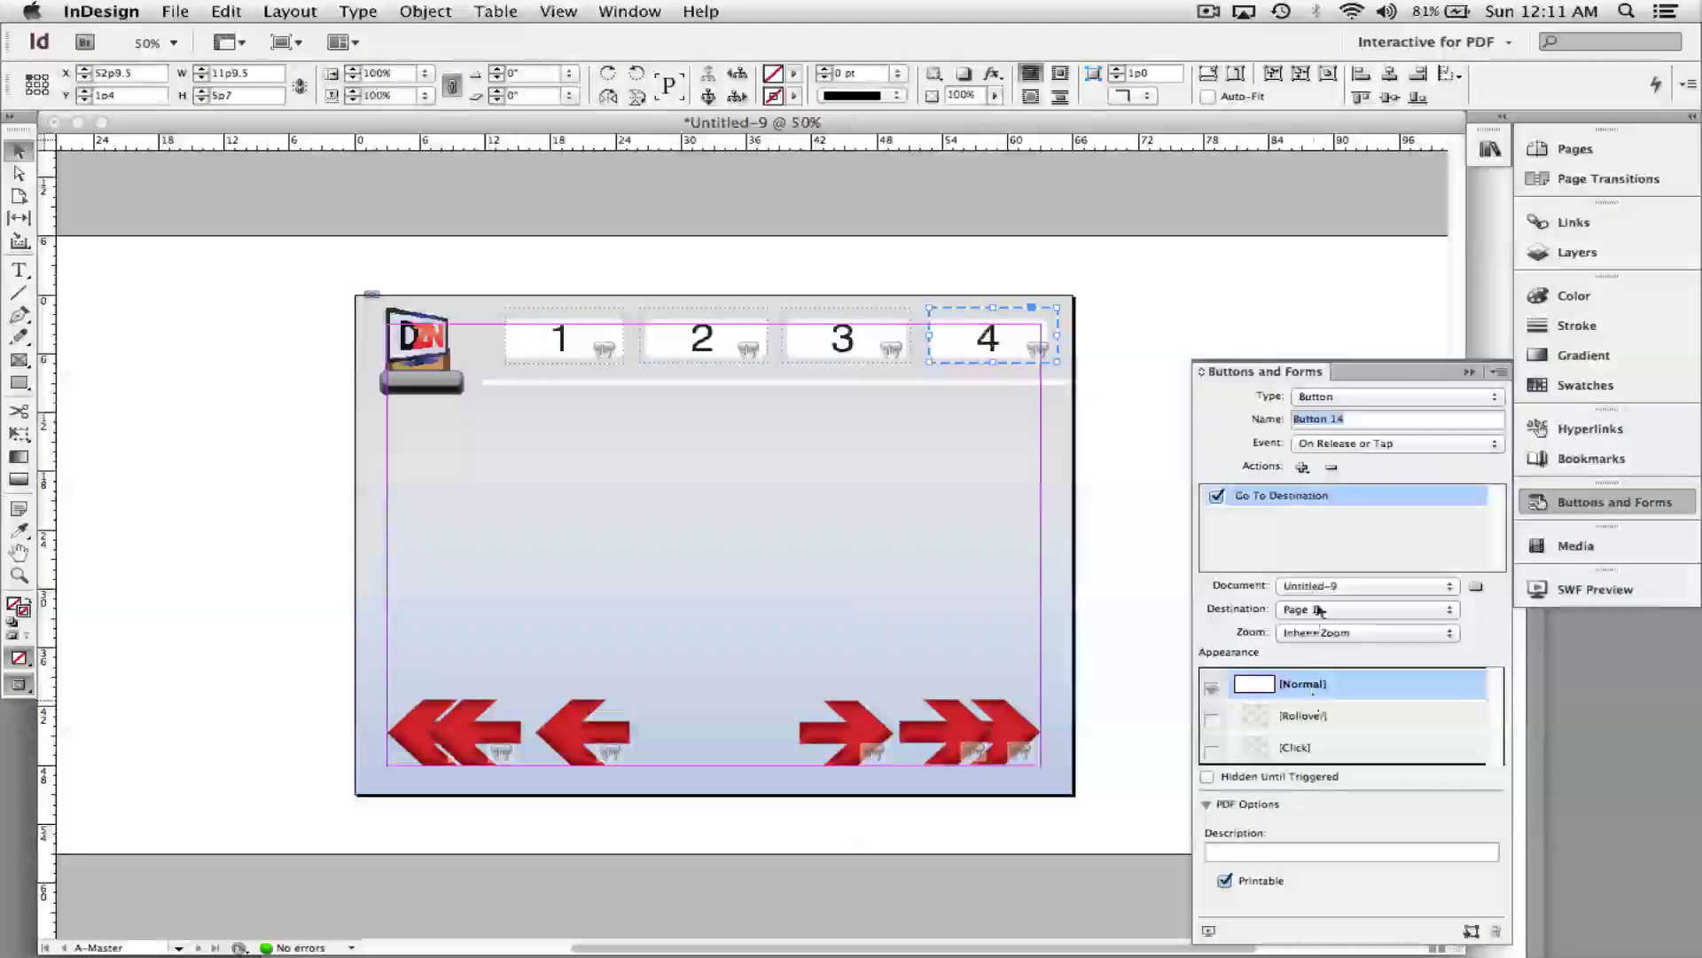
left_click(1320, 611)
left_click(1317, 652)
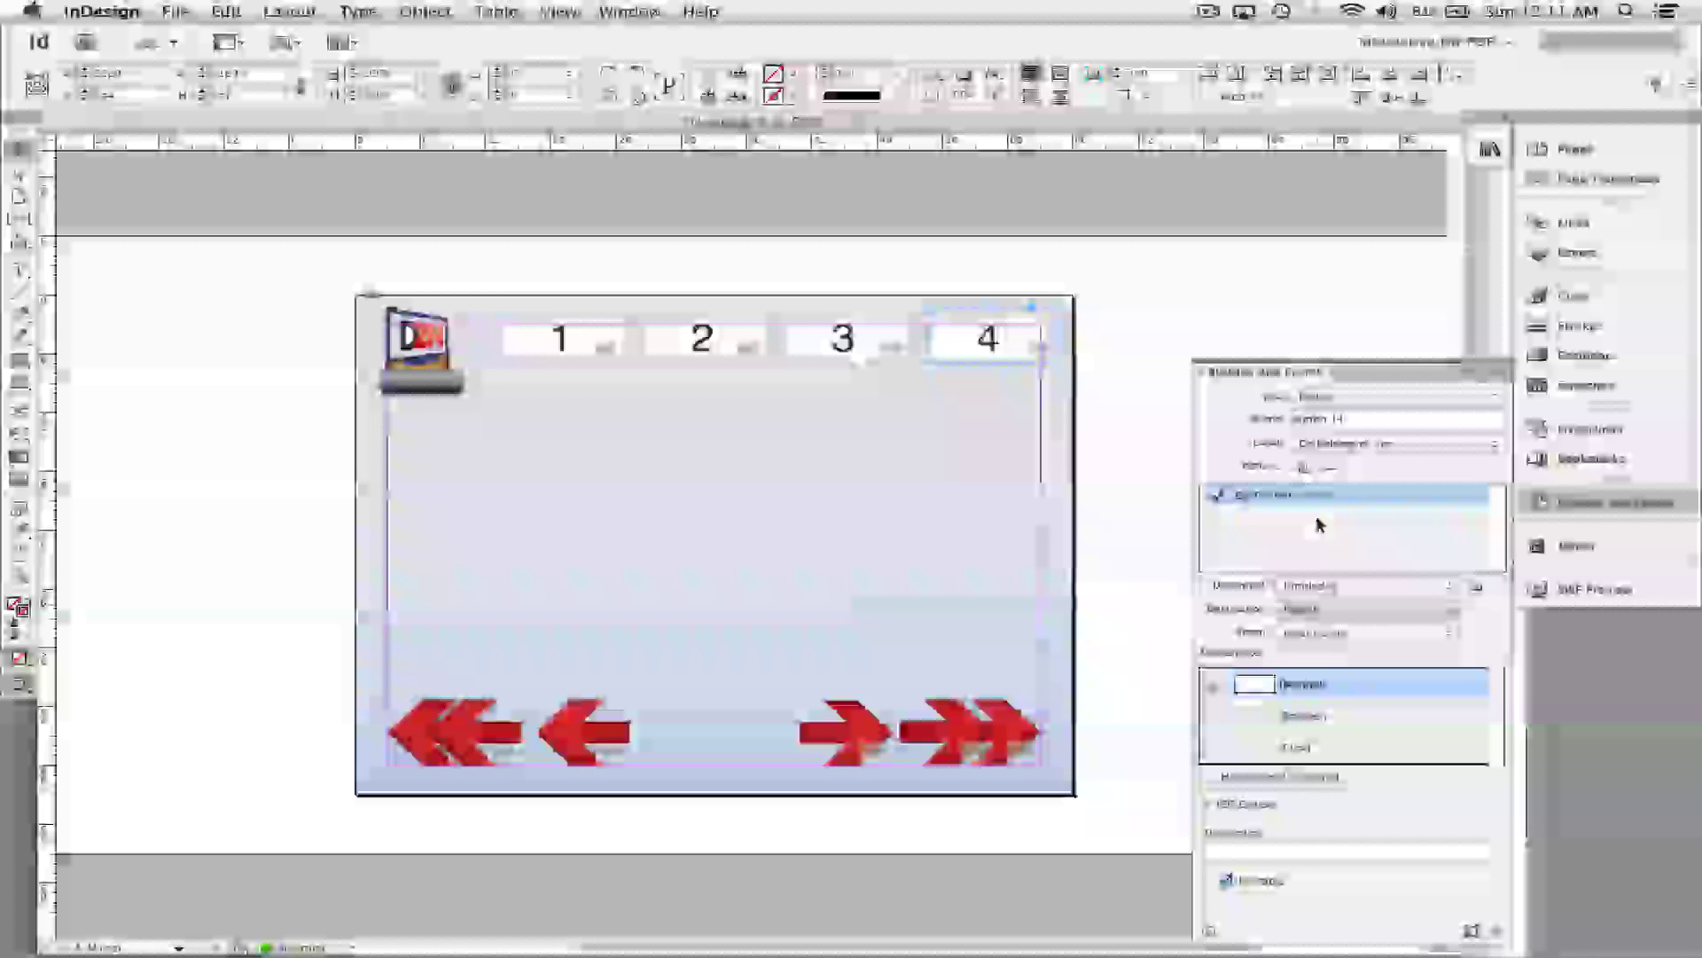
Add an On Roll Over event to the number 4 button with a Go To Destination action to Page 4.
left_click(1354, 468)
left_click(989, 379)
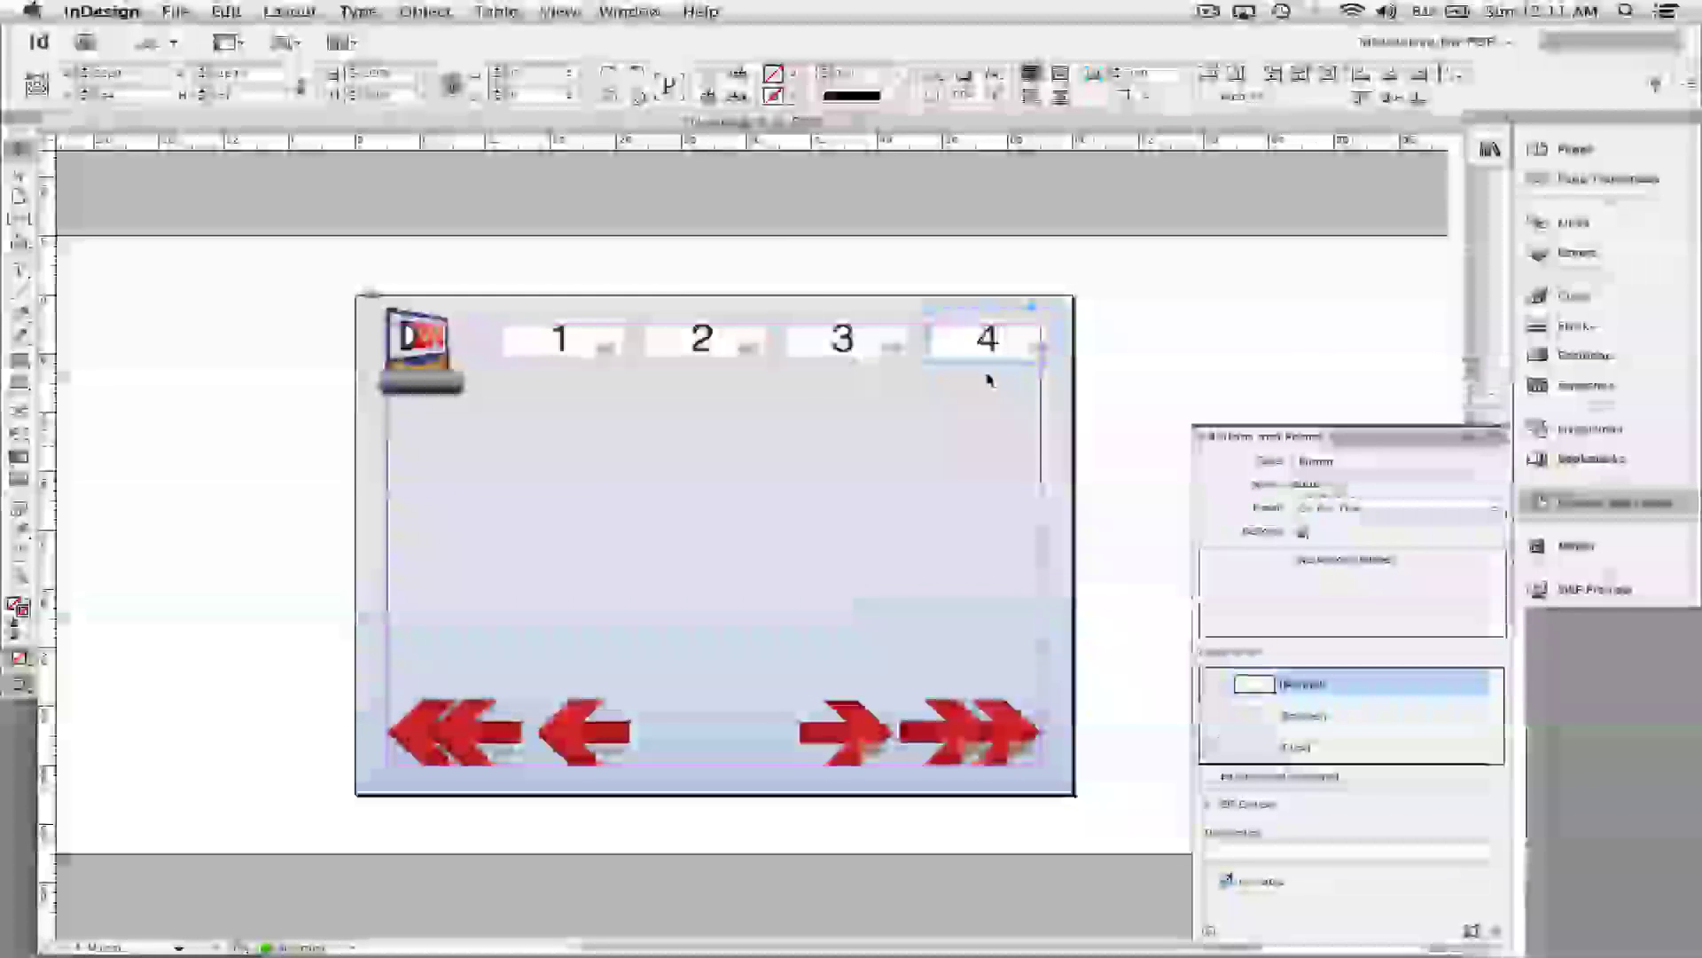
left_click(965, 338)
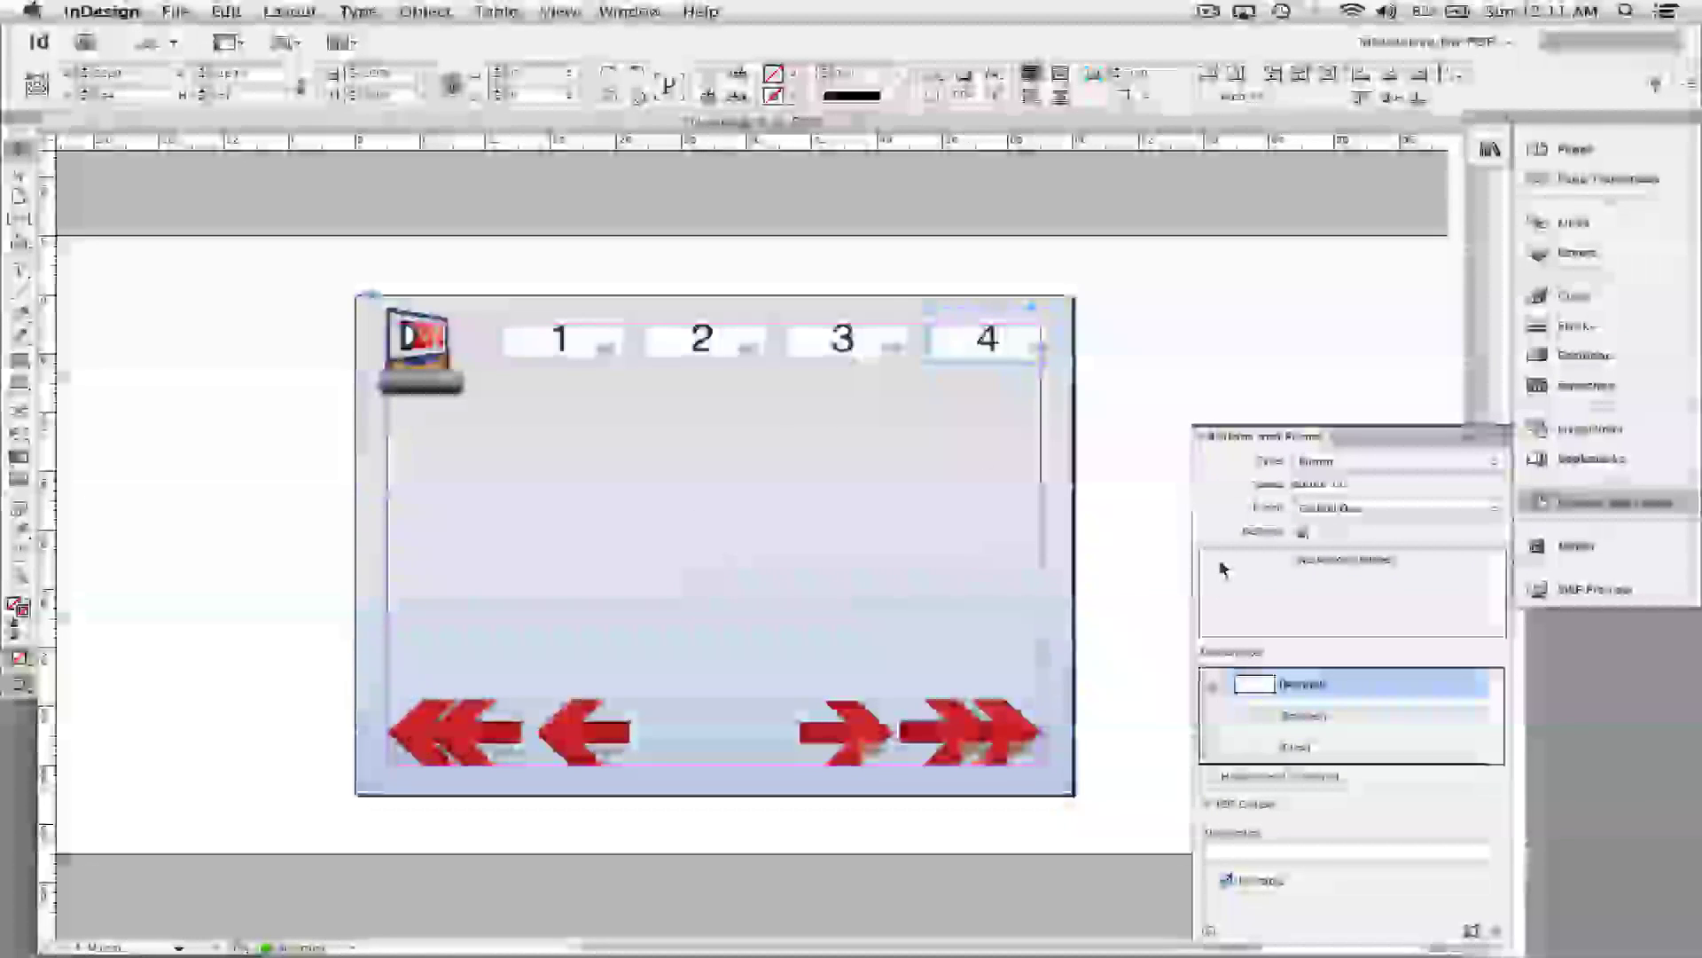
left_click(1307, 536)
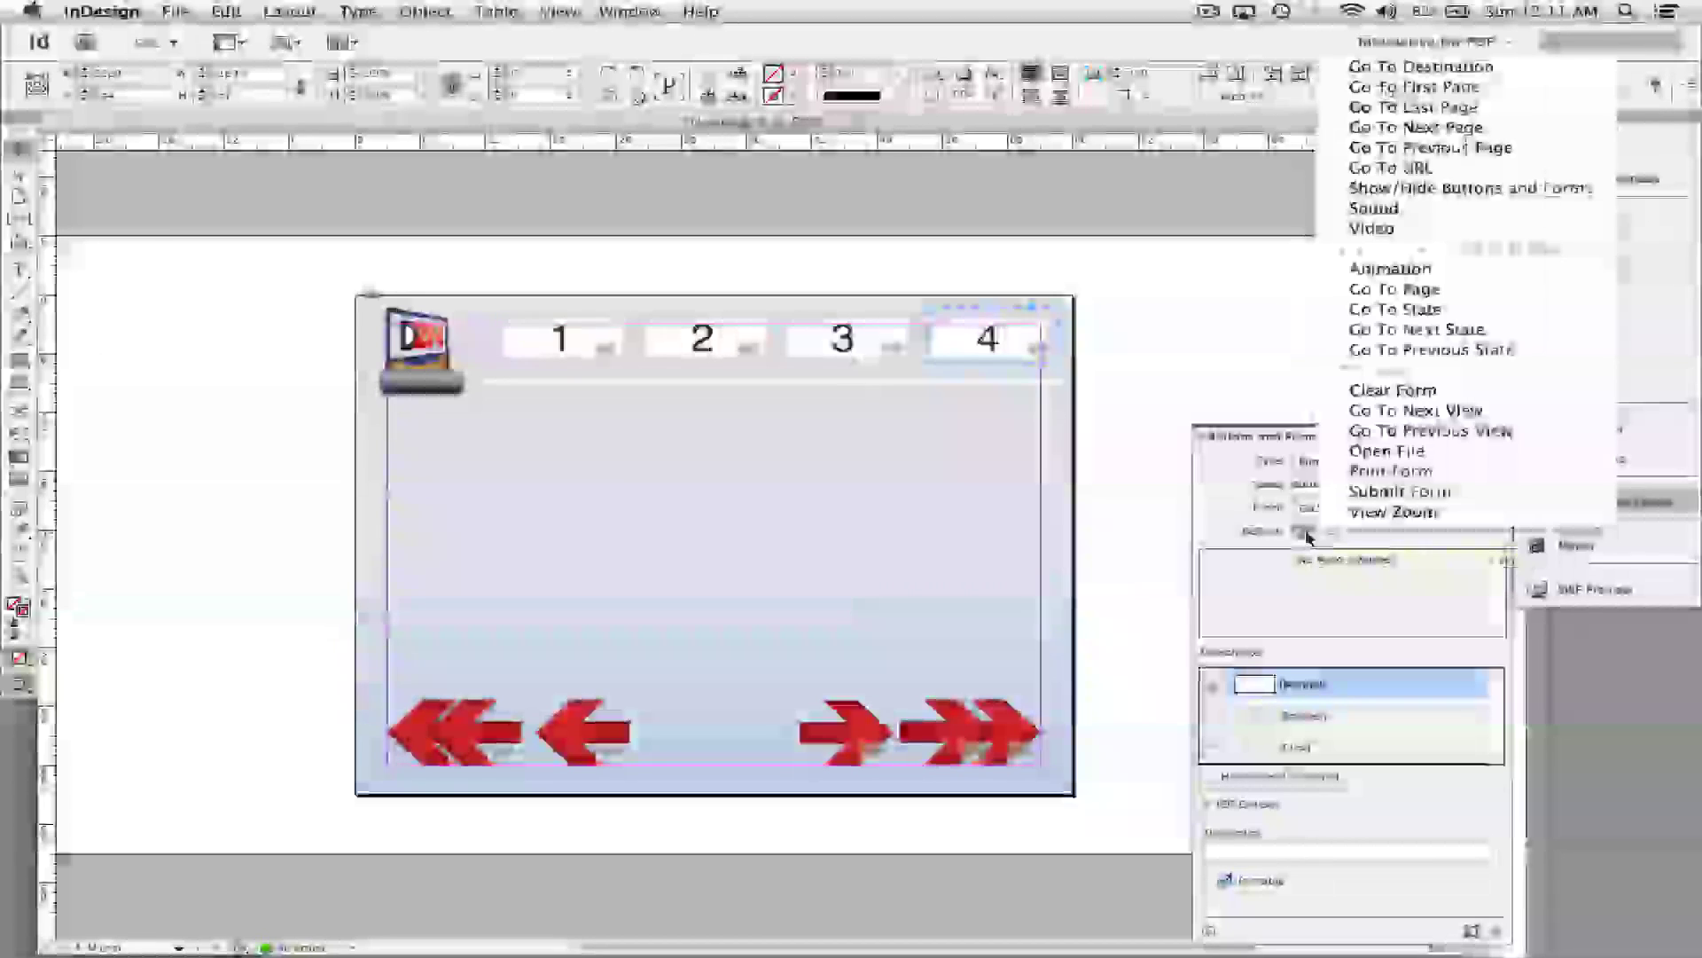
left_click(1383, 61)
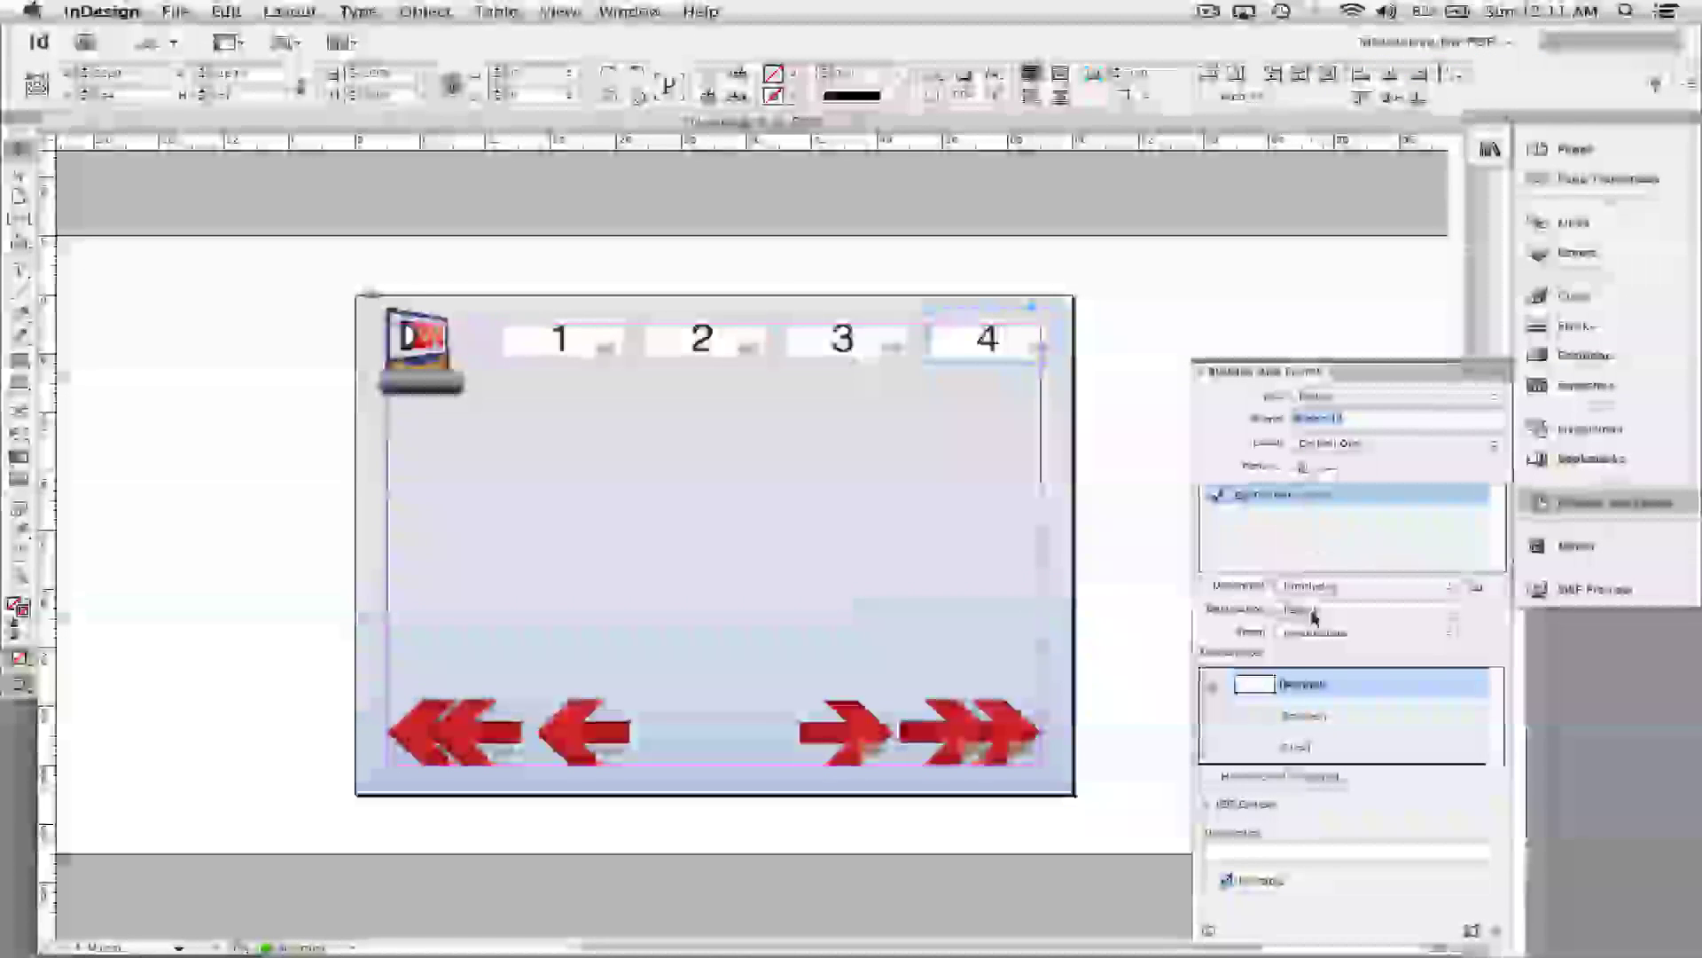
left_click(1314, 611)
left_click(1293, 648)
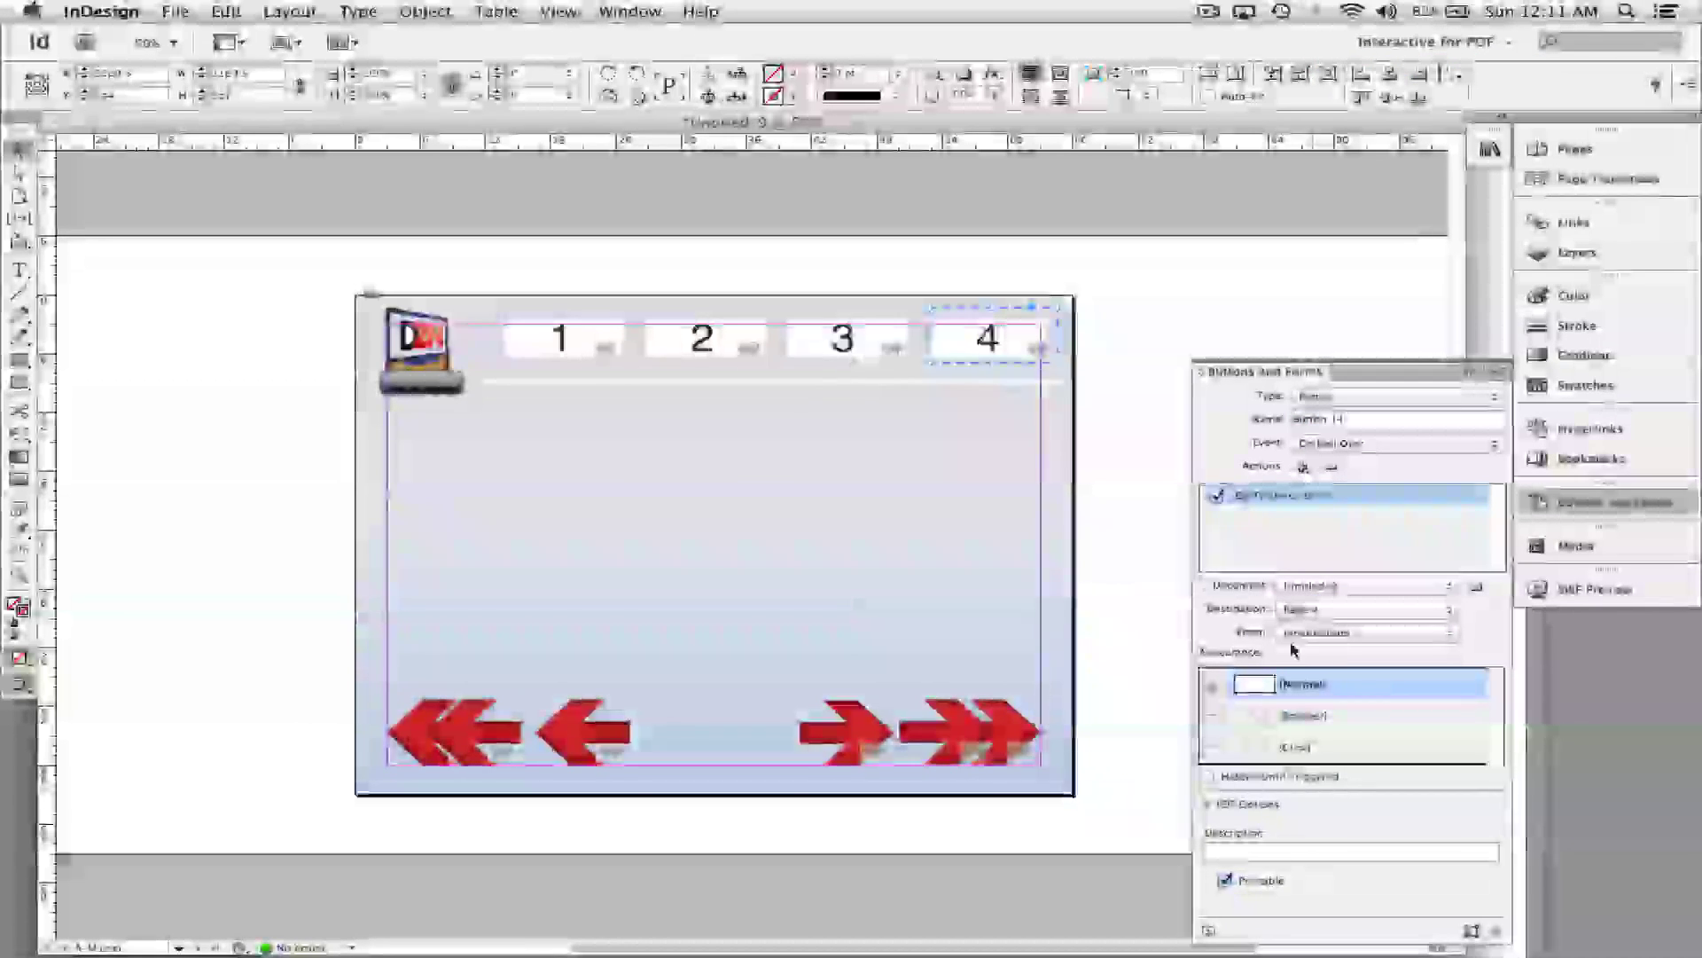
left_click(1117, 542)
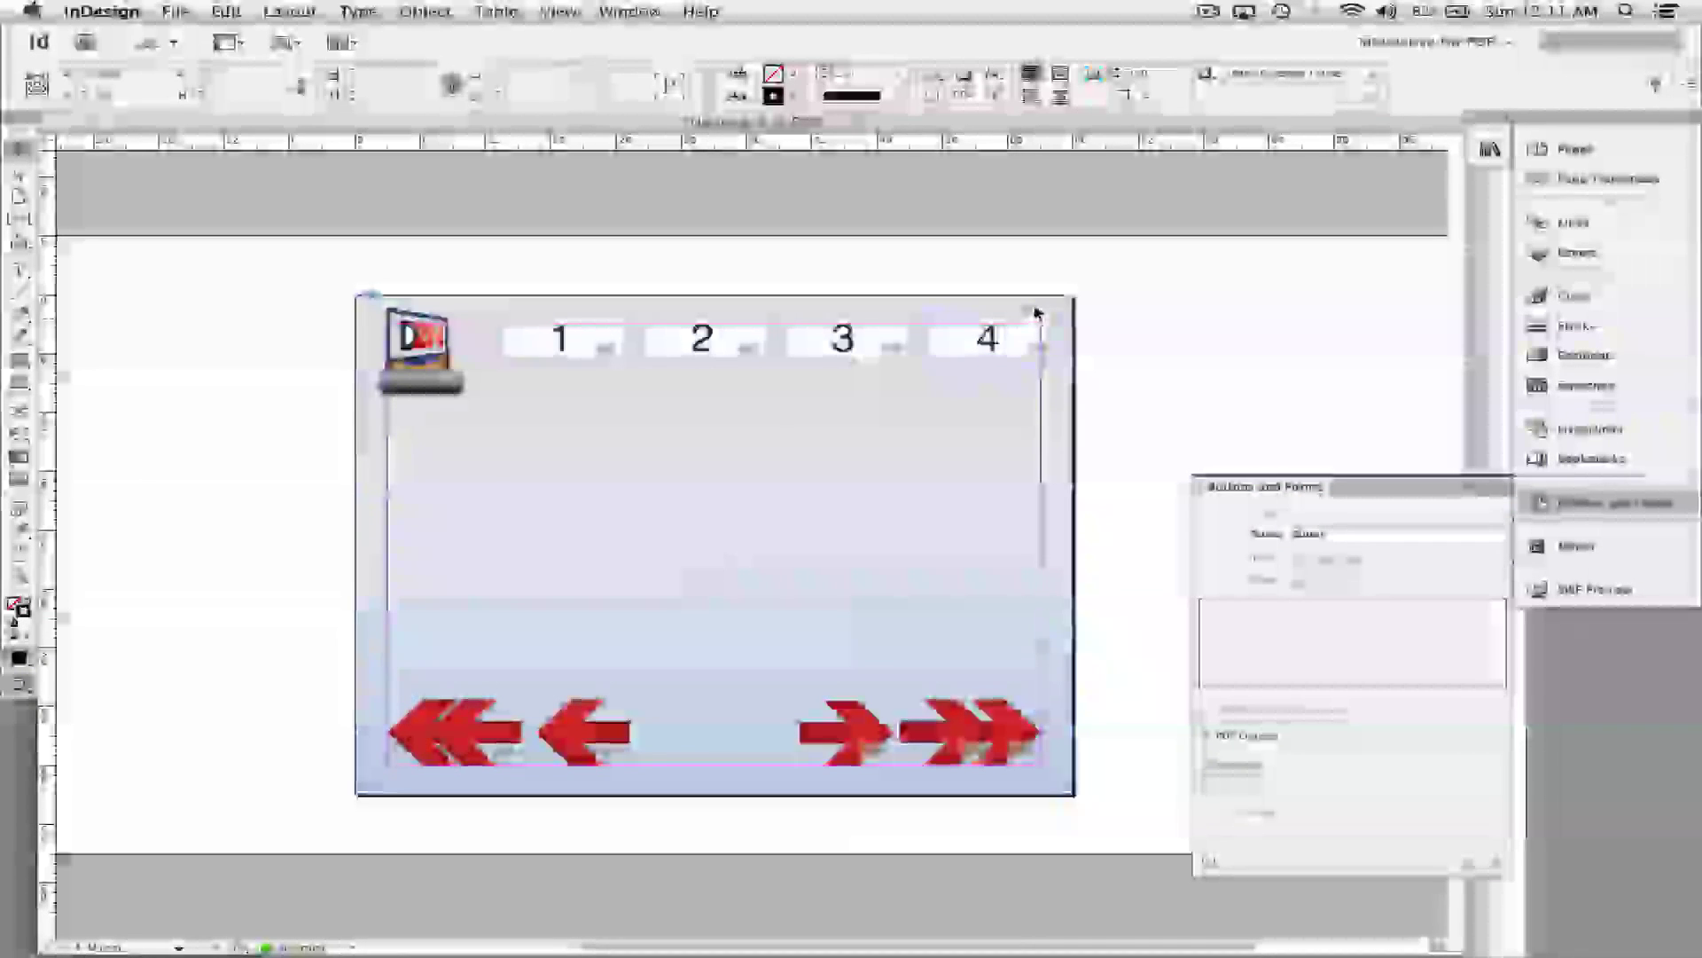
left_click(1036, 312)
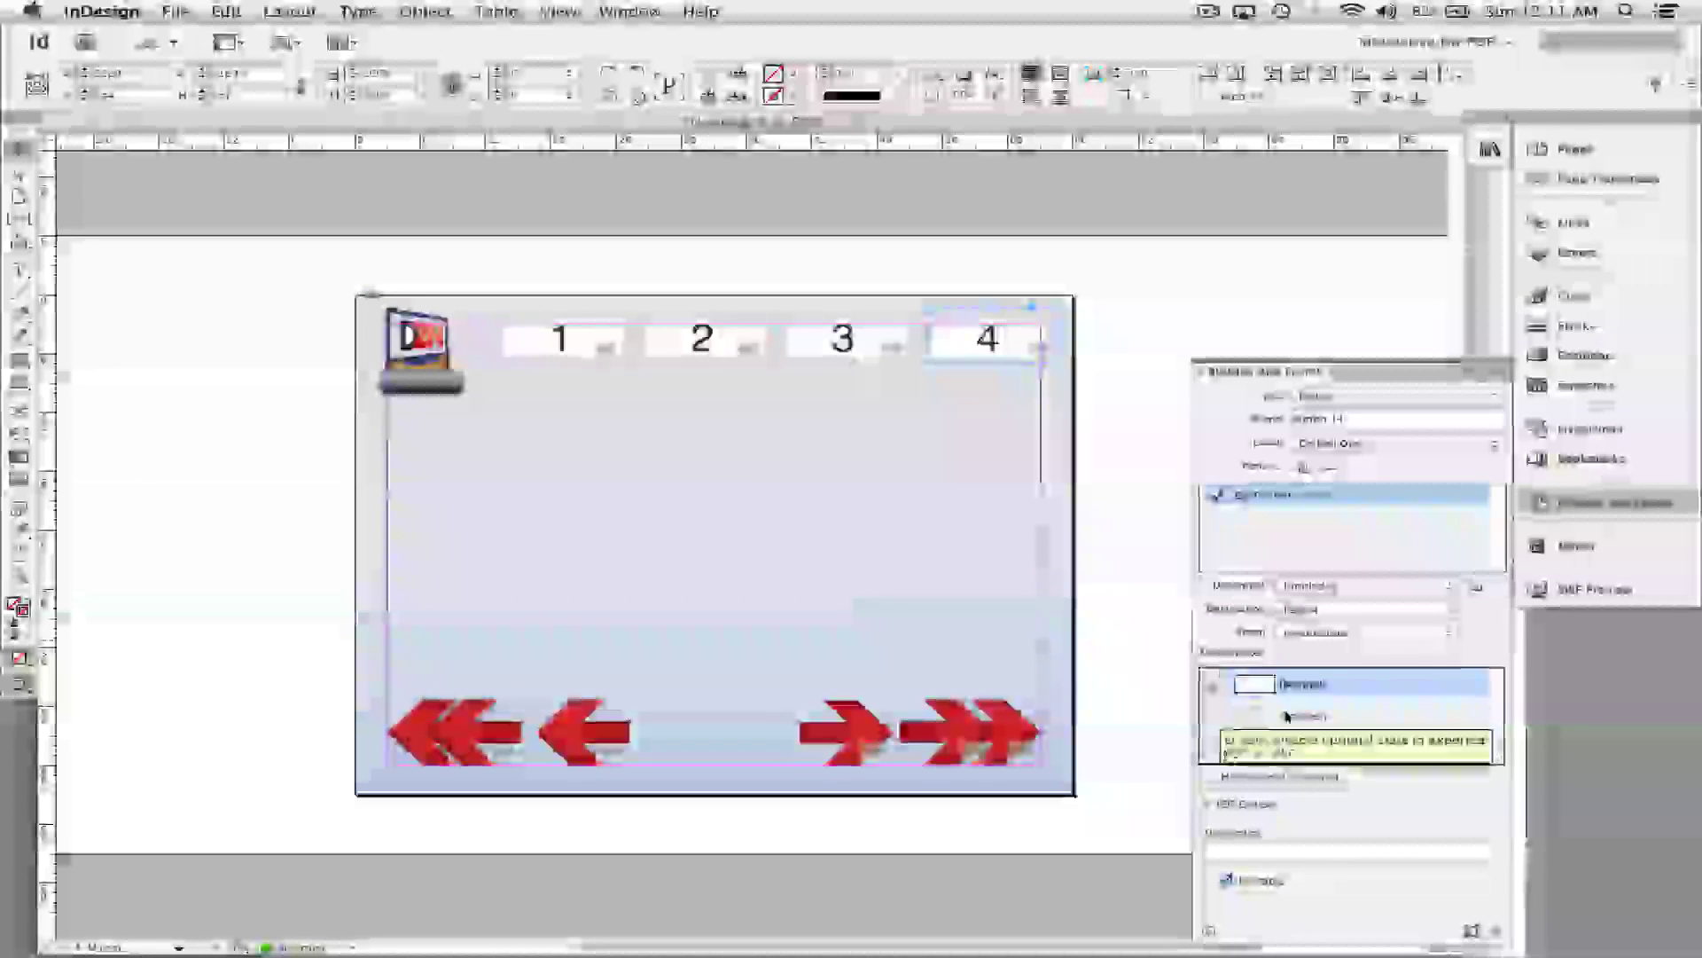
left_click(1084, 394)
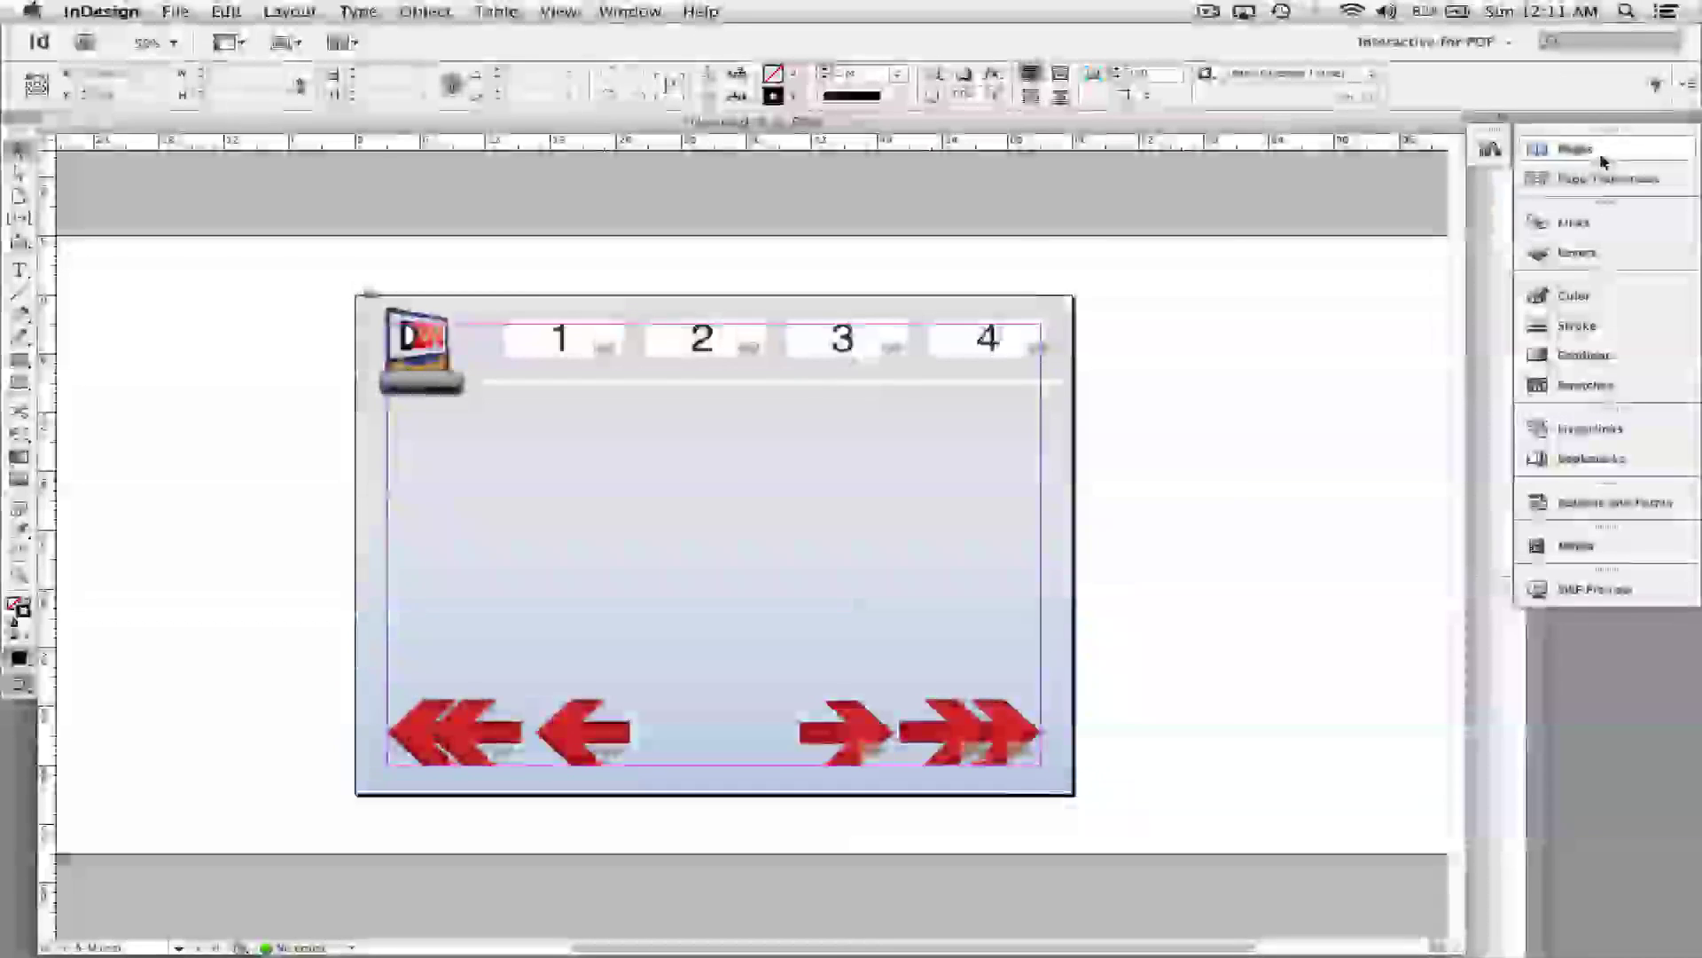
Go to page 1 and save the document as Untitled-9 in the Interactive PDF folder, using the InDesign CS6 document format.
left_click(1602, 158)
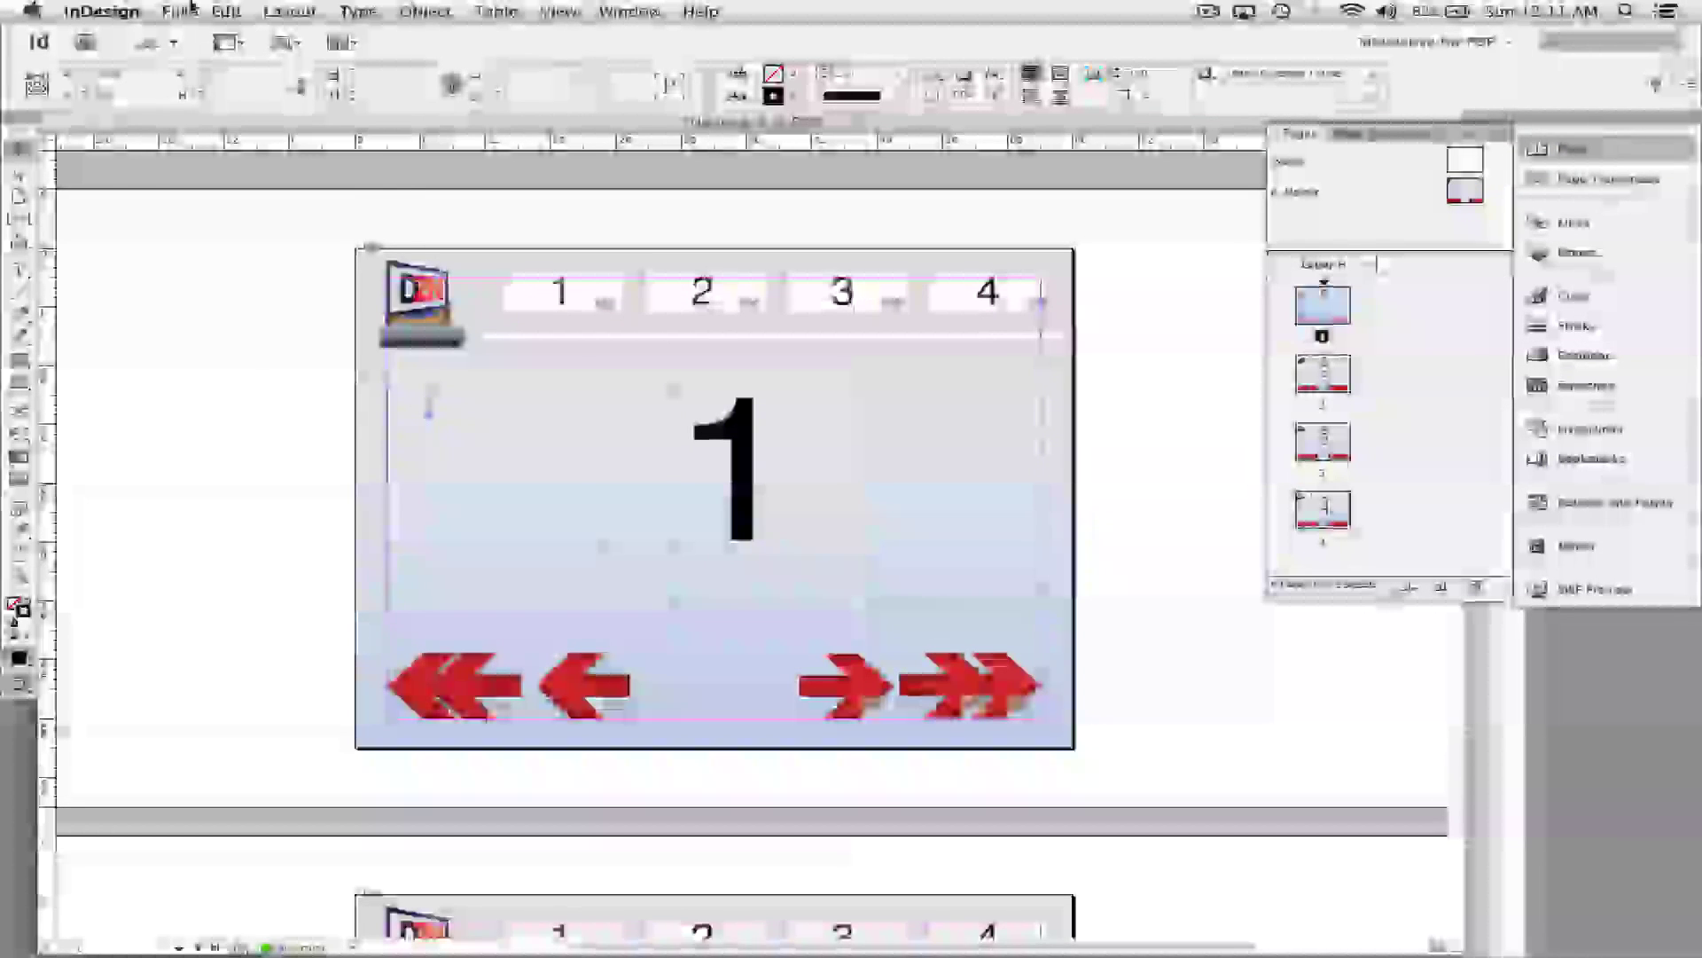
left_click(180, 12)
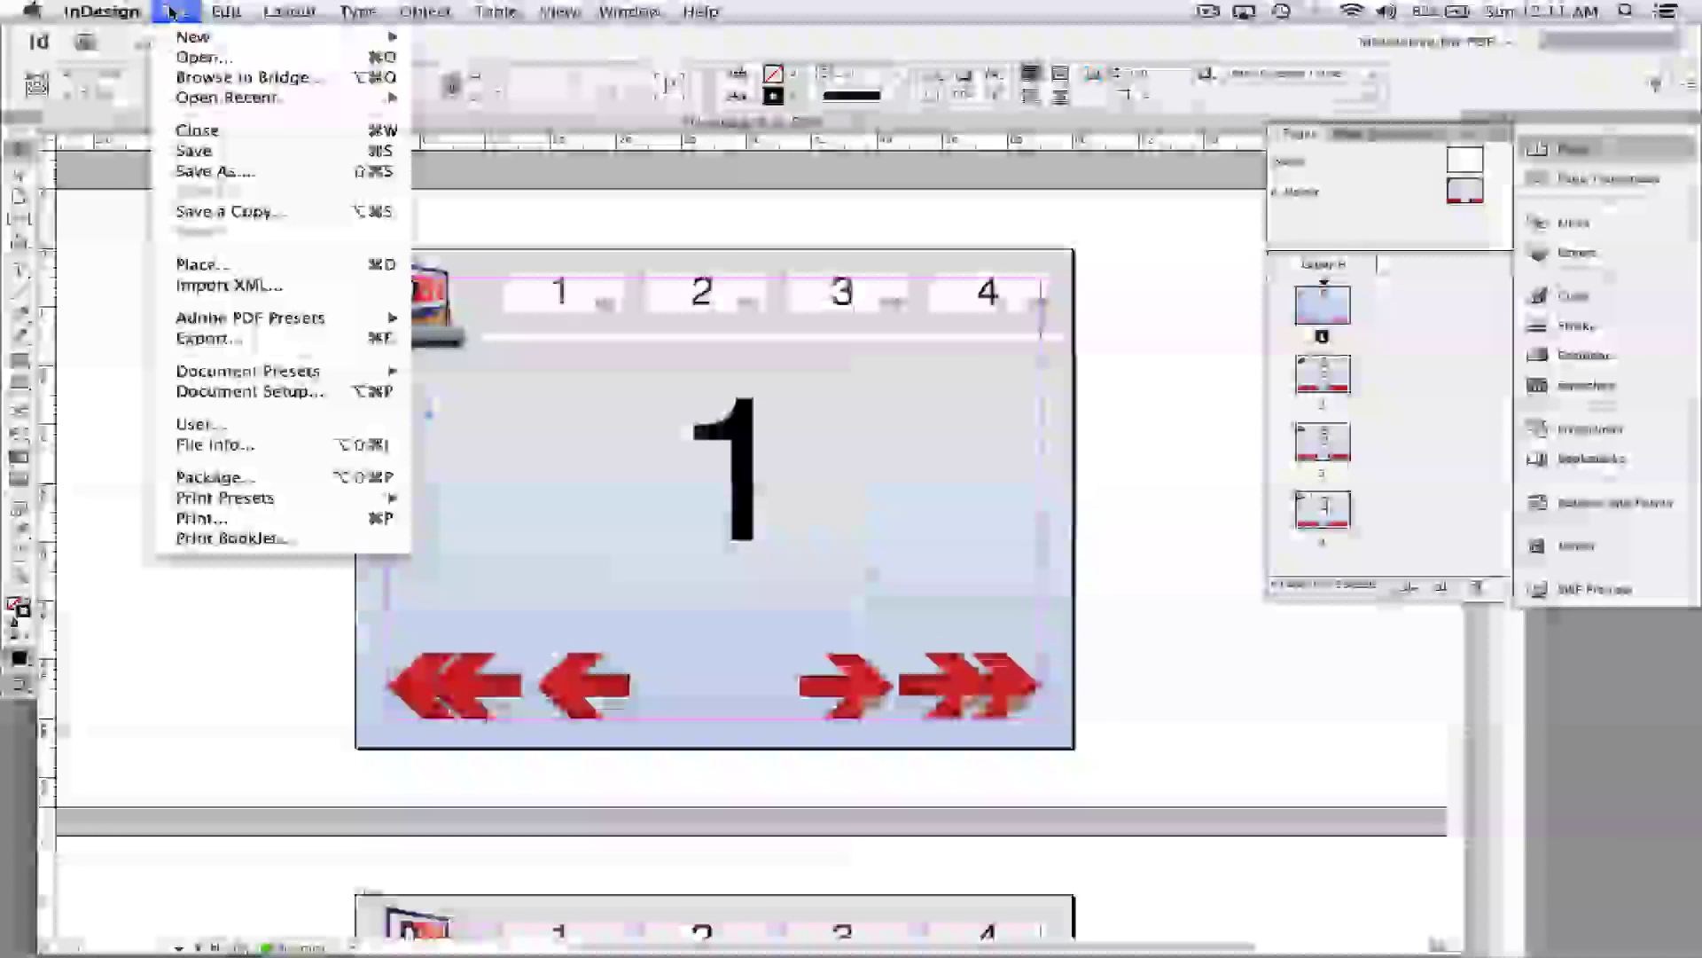
left_click(213, 171)
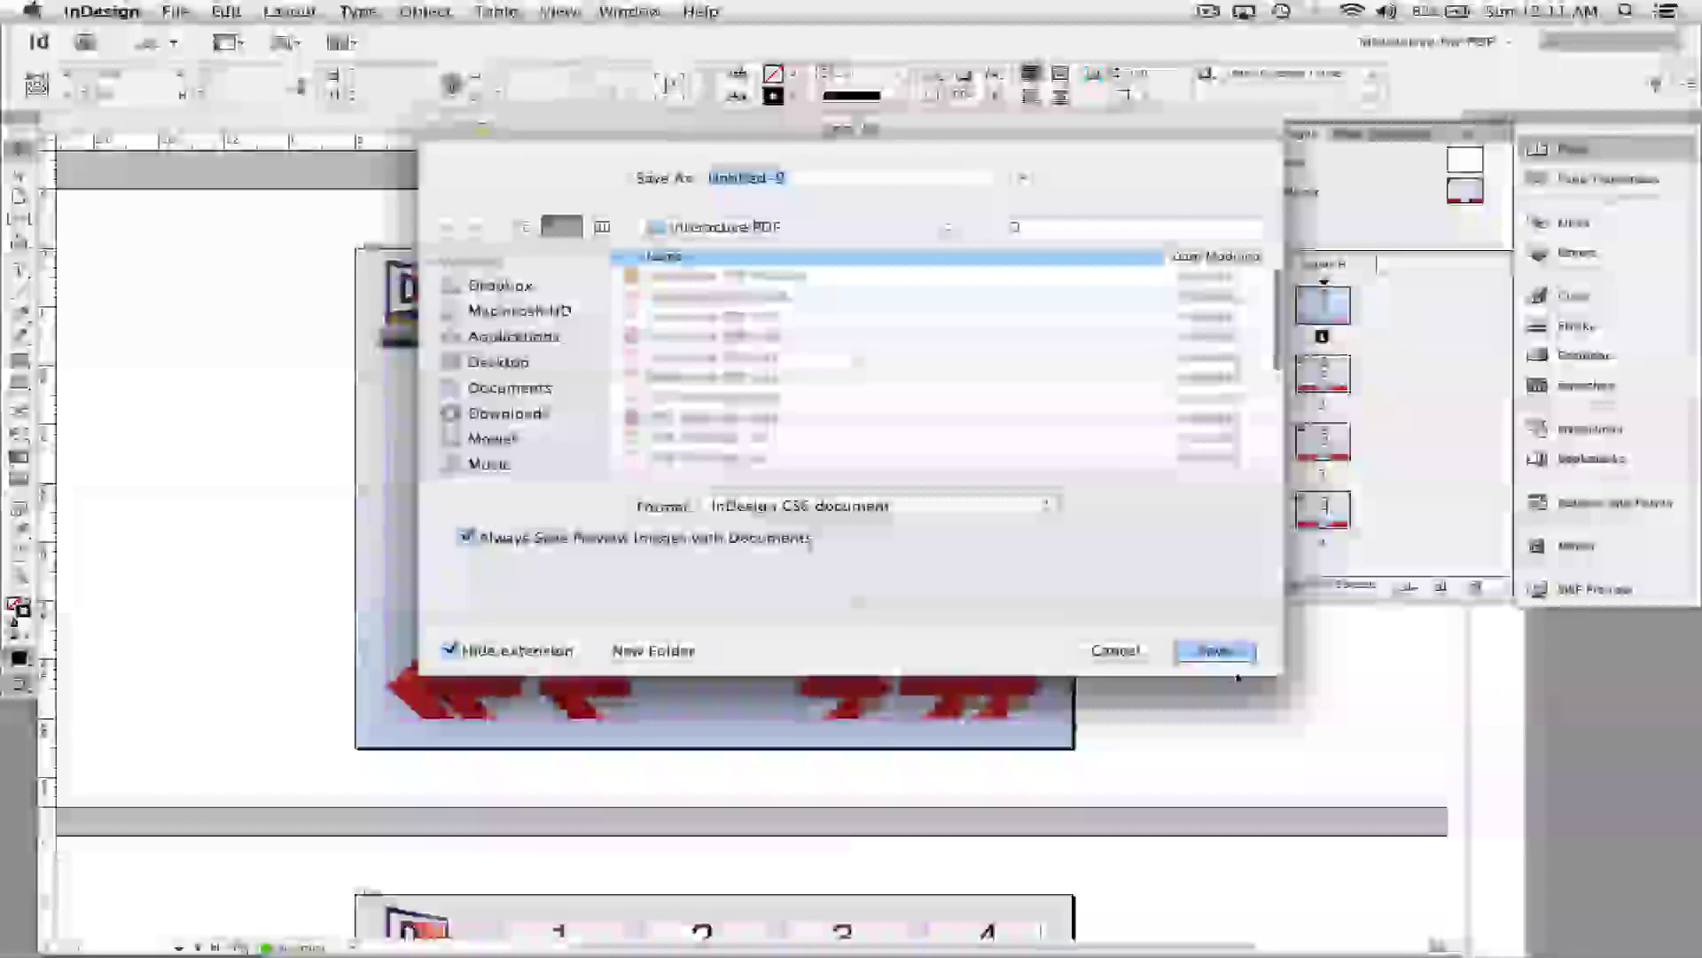
left_click(1217, 651)
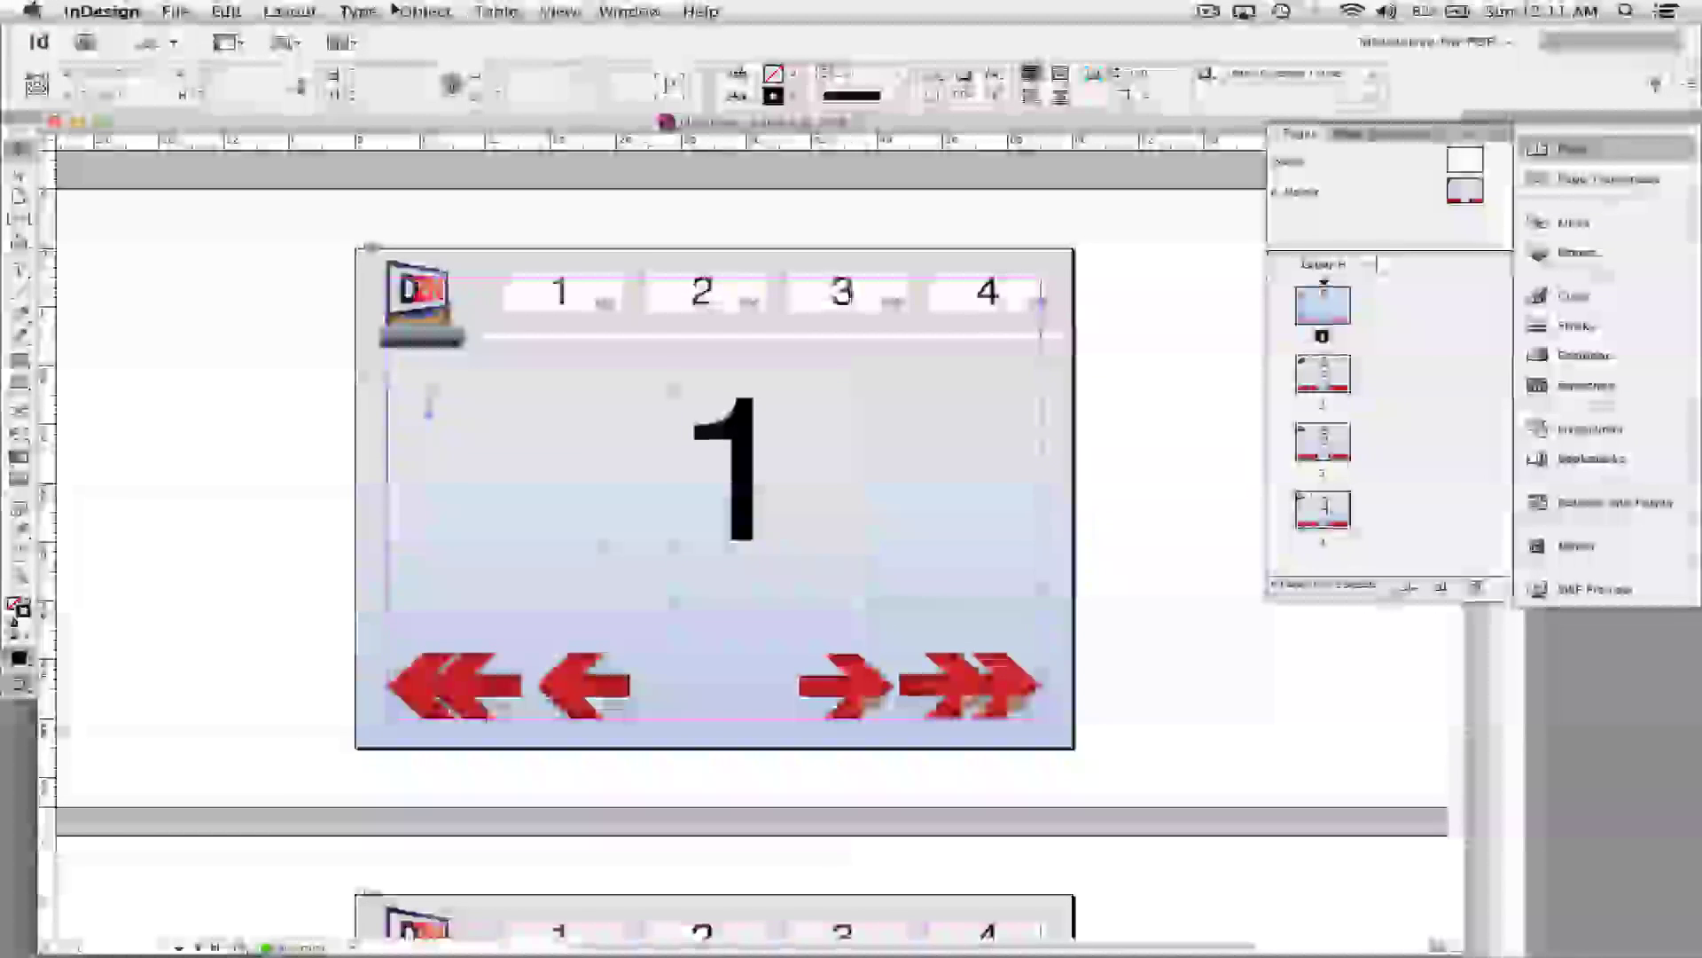
Export all pages as Adobe PDF (Interactive), replacing the existing Untitled-9.pdf and viewing it after exporting.
left_click(176, 12)
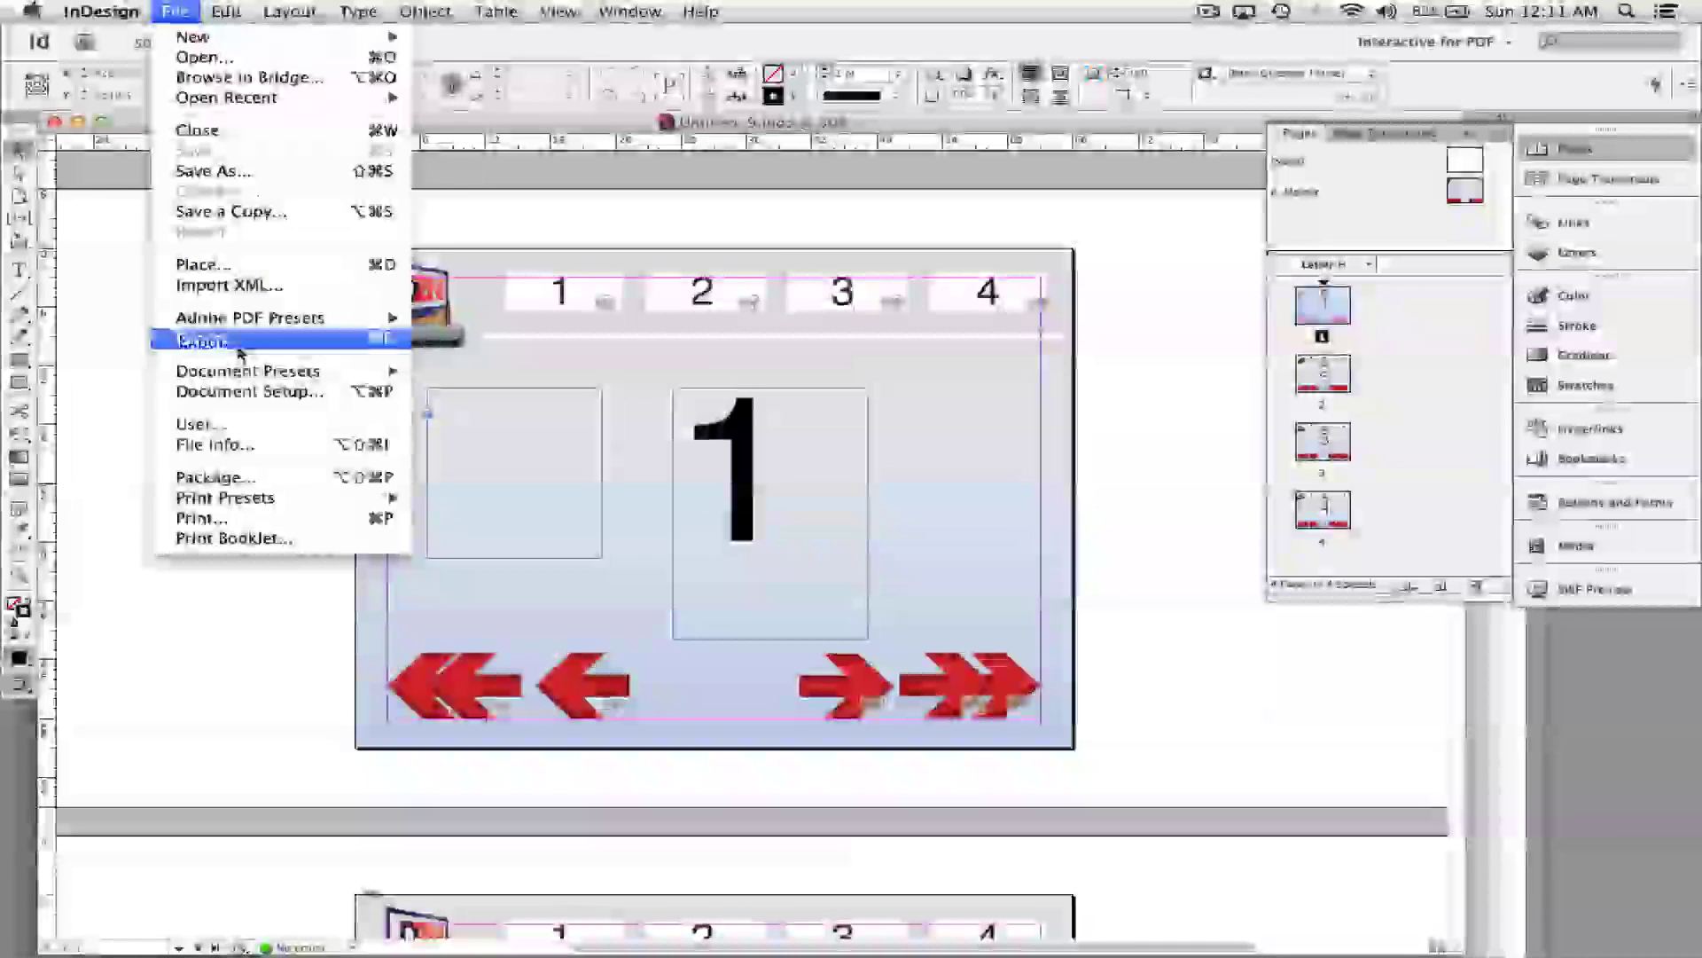
left_click(236, 341)
left_click(851, 545)
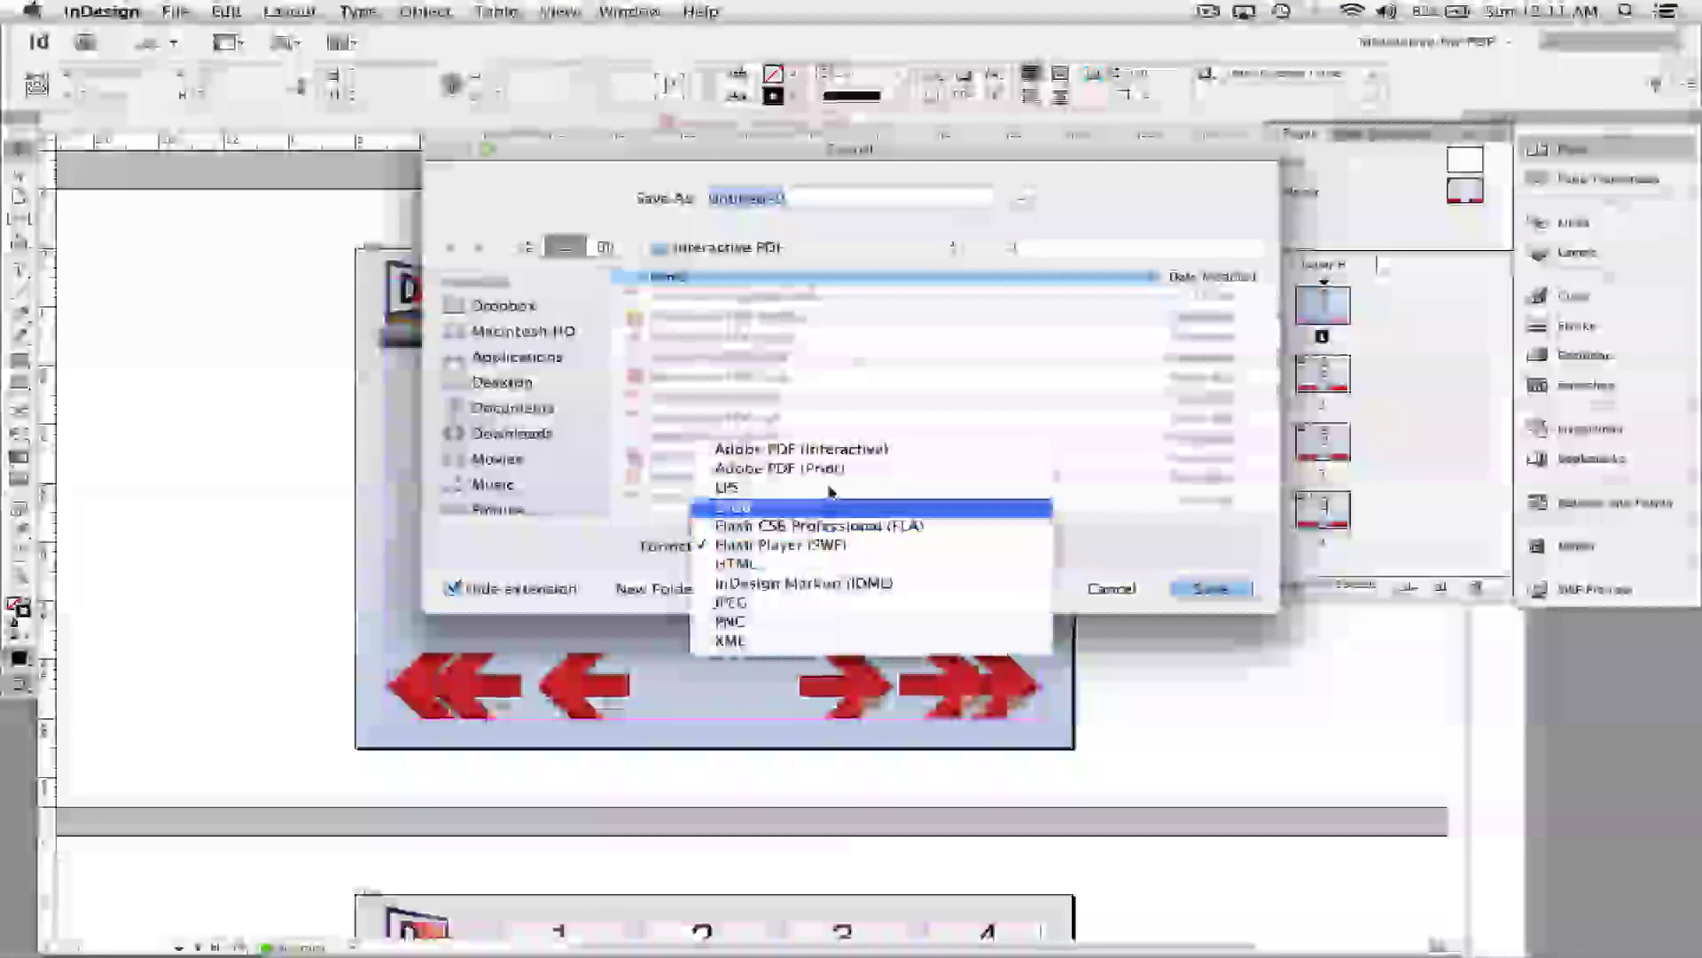
left_click(839, 454)
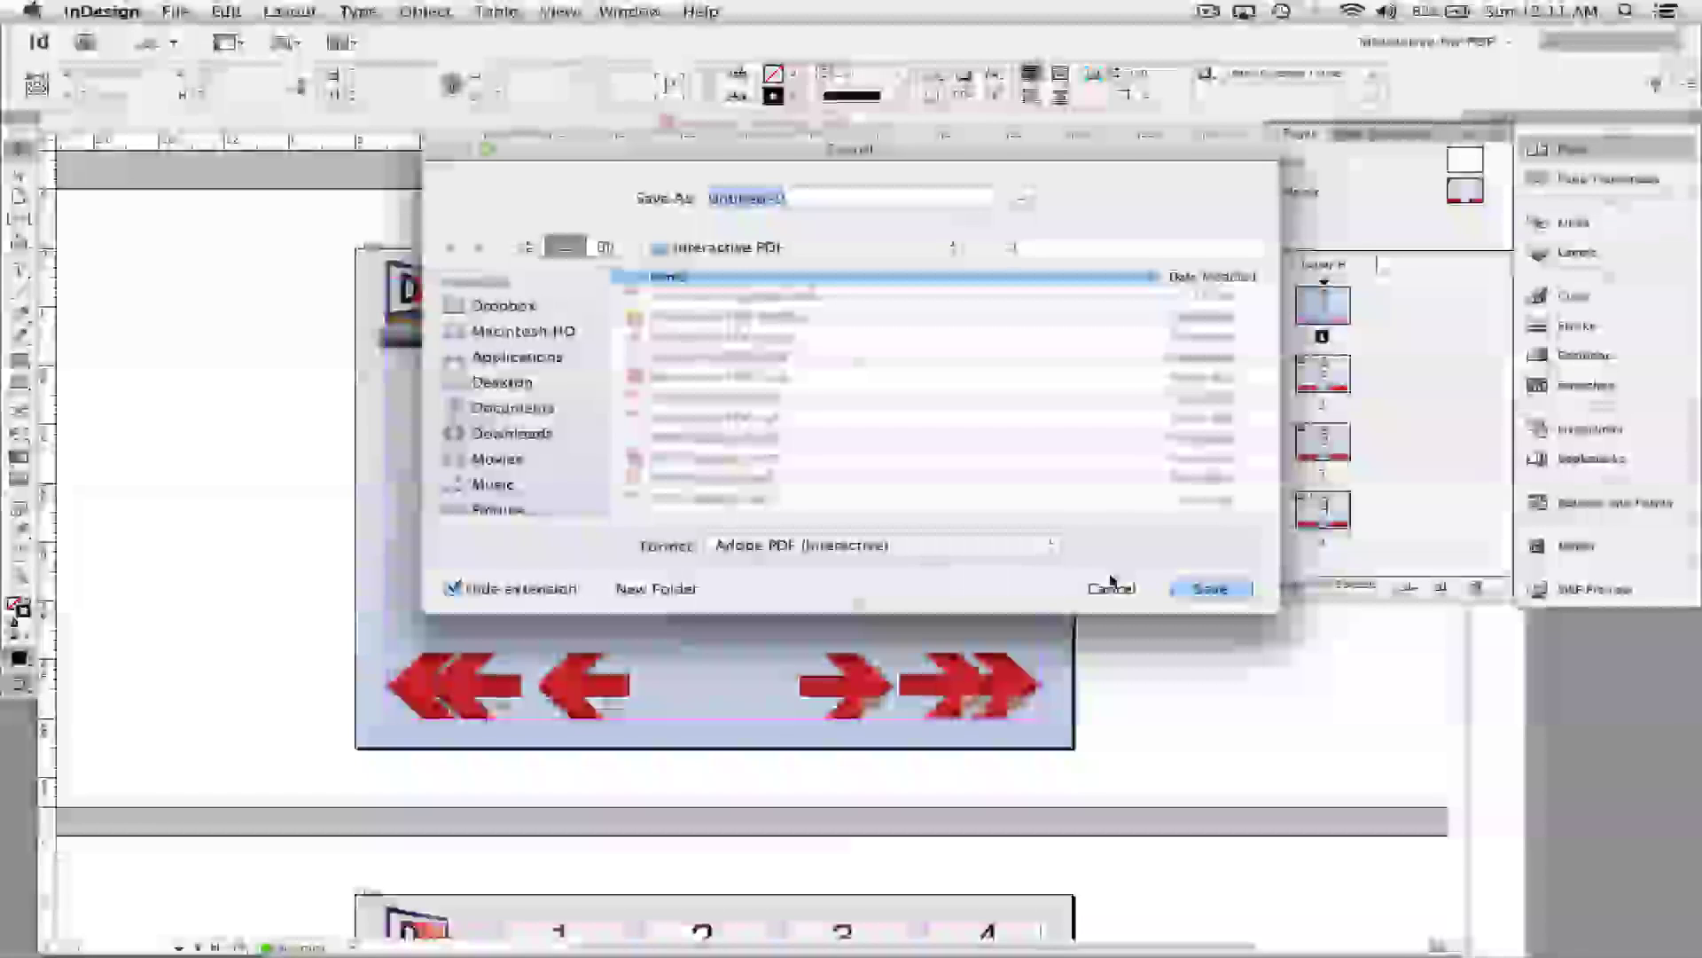
left_click(1239, 598)
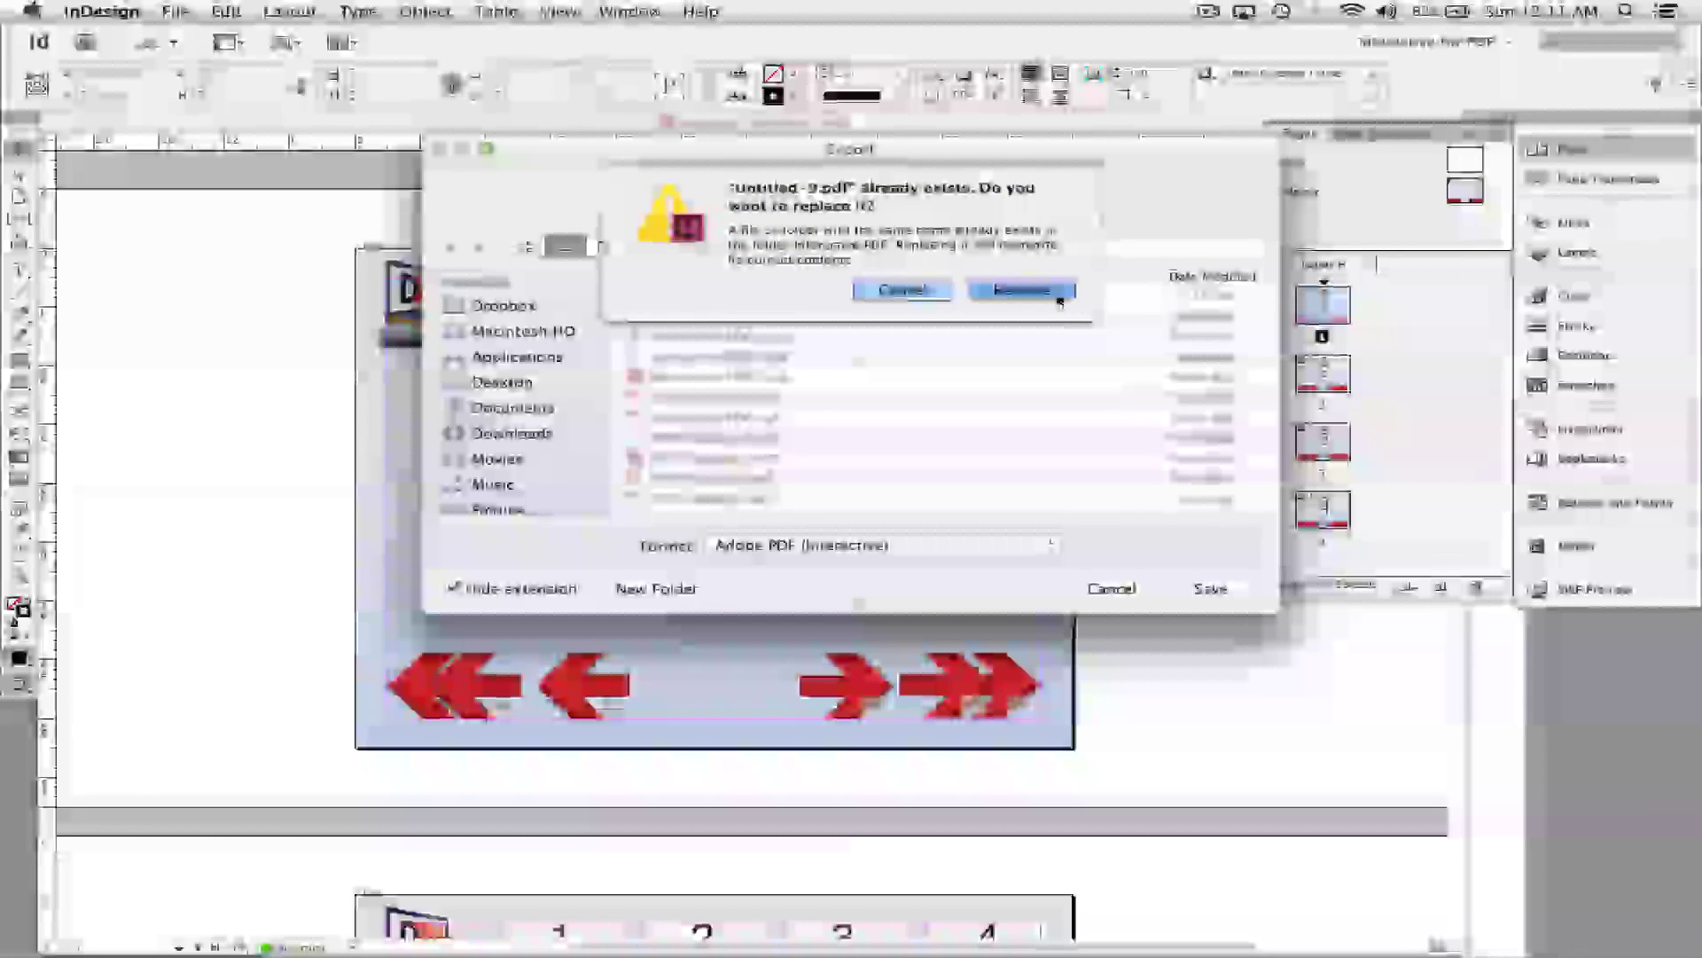
left_click(1060, 299)
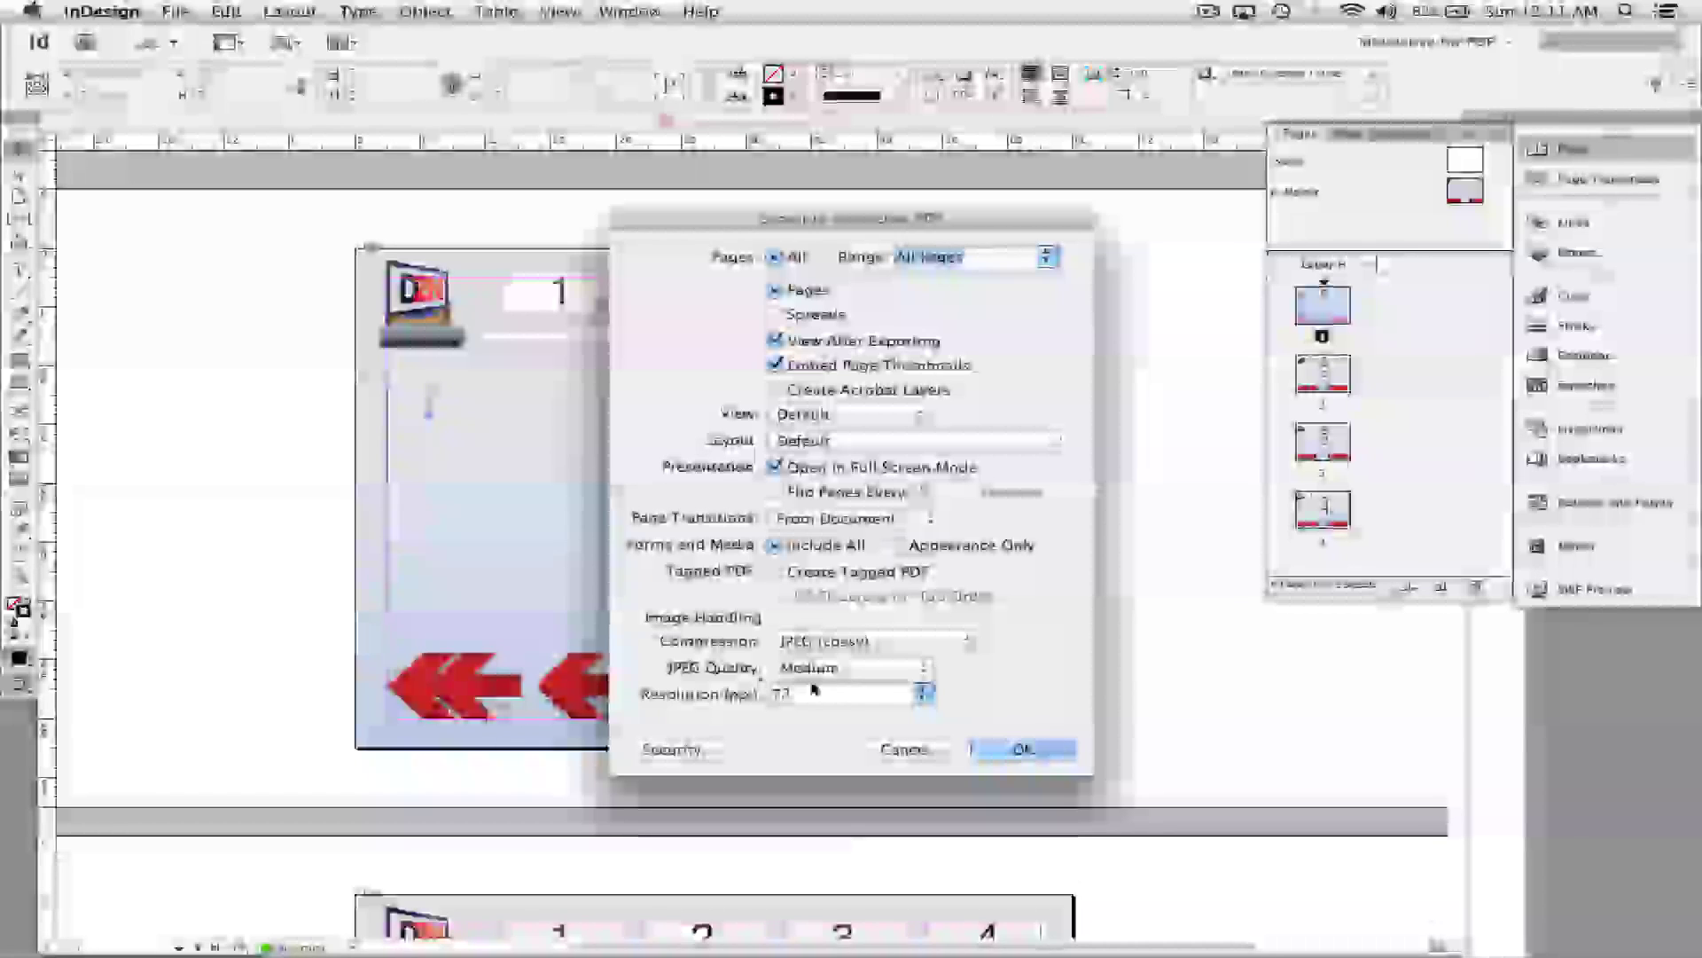
left_click(1045, 749)
left_click(1097, 566)
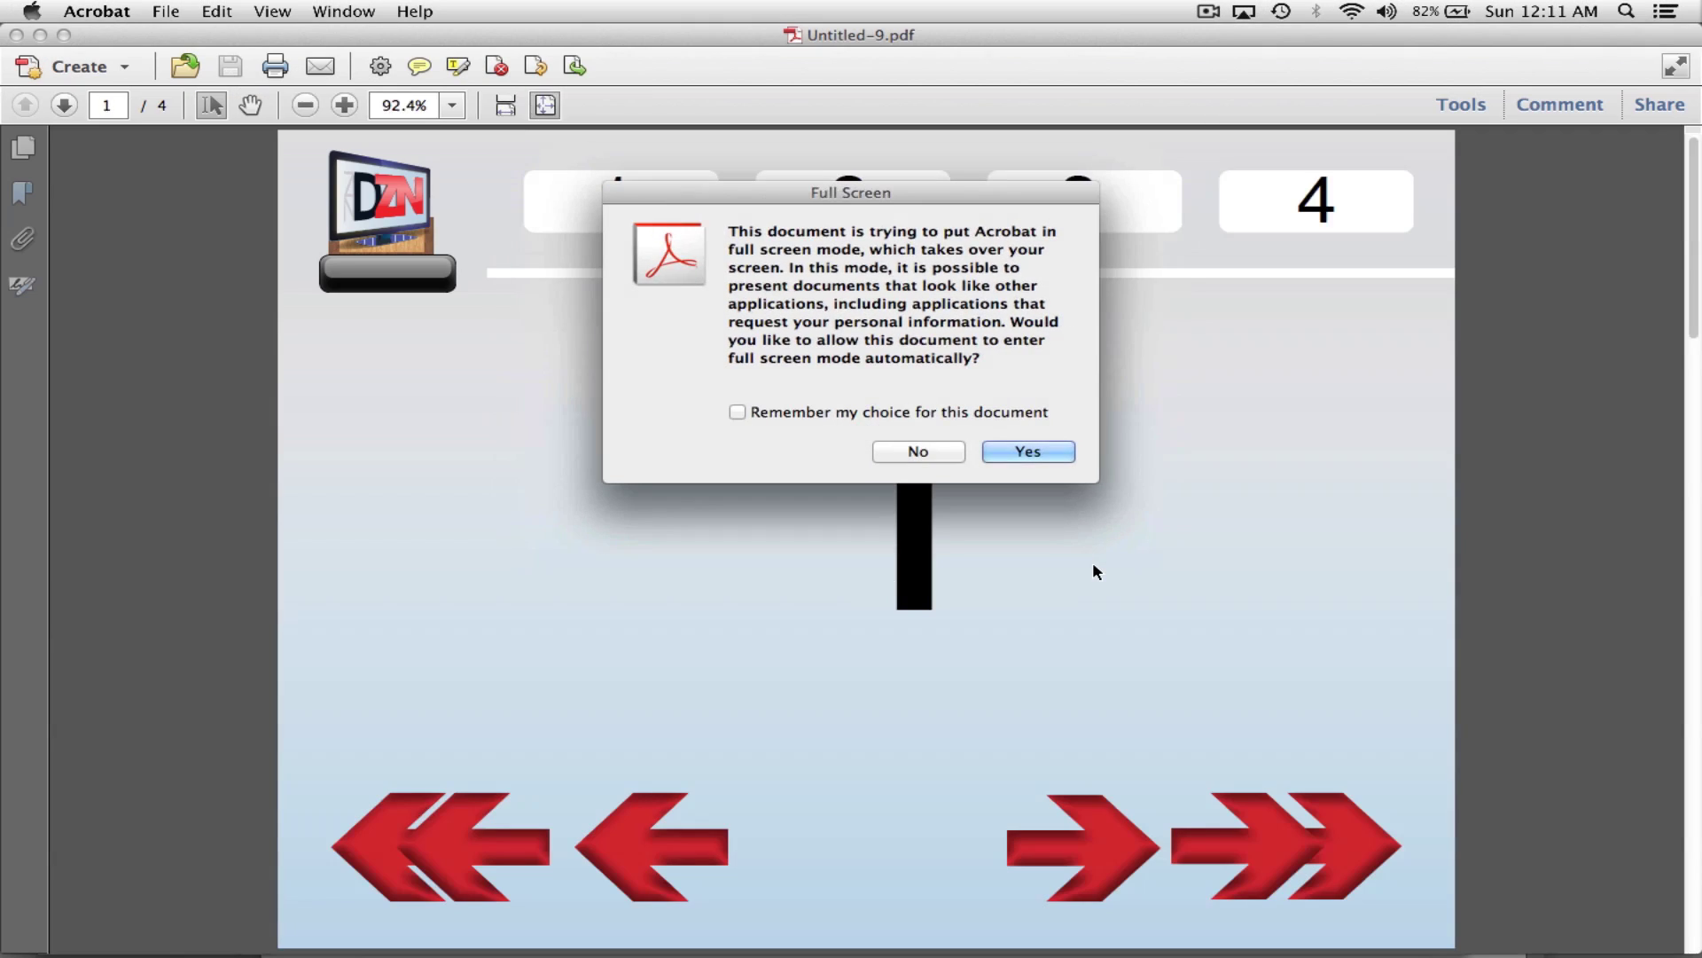
Decline full screen mode for the exported PDF in Acrobat and test the page number buttons 1 to 4, including the rollover on 4.
left_click(931, 454)
left_click(873, 213)
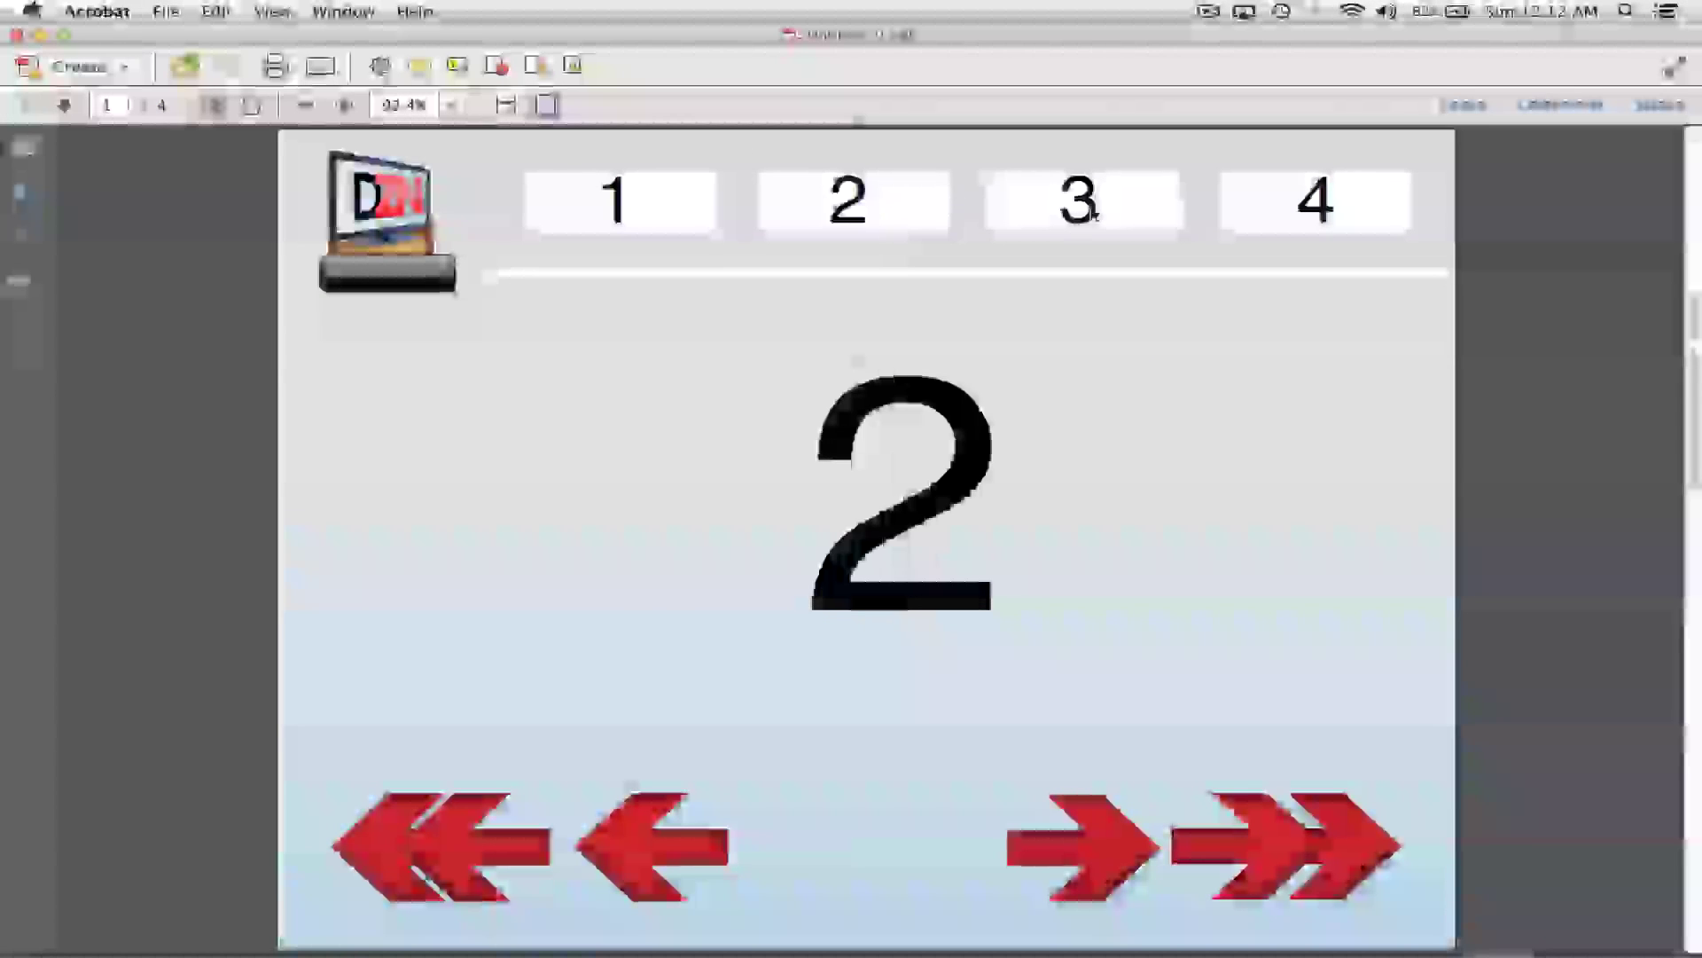
left_click(1095, 213)
left_click(1310, 218)
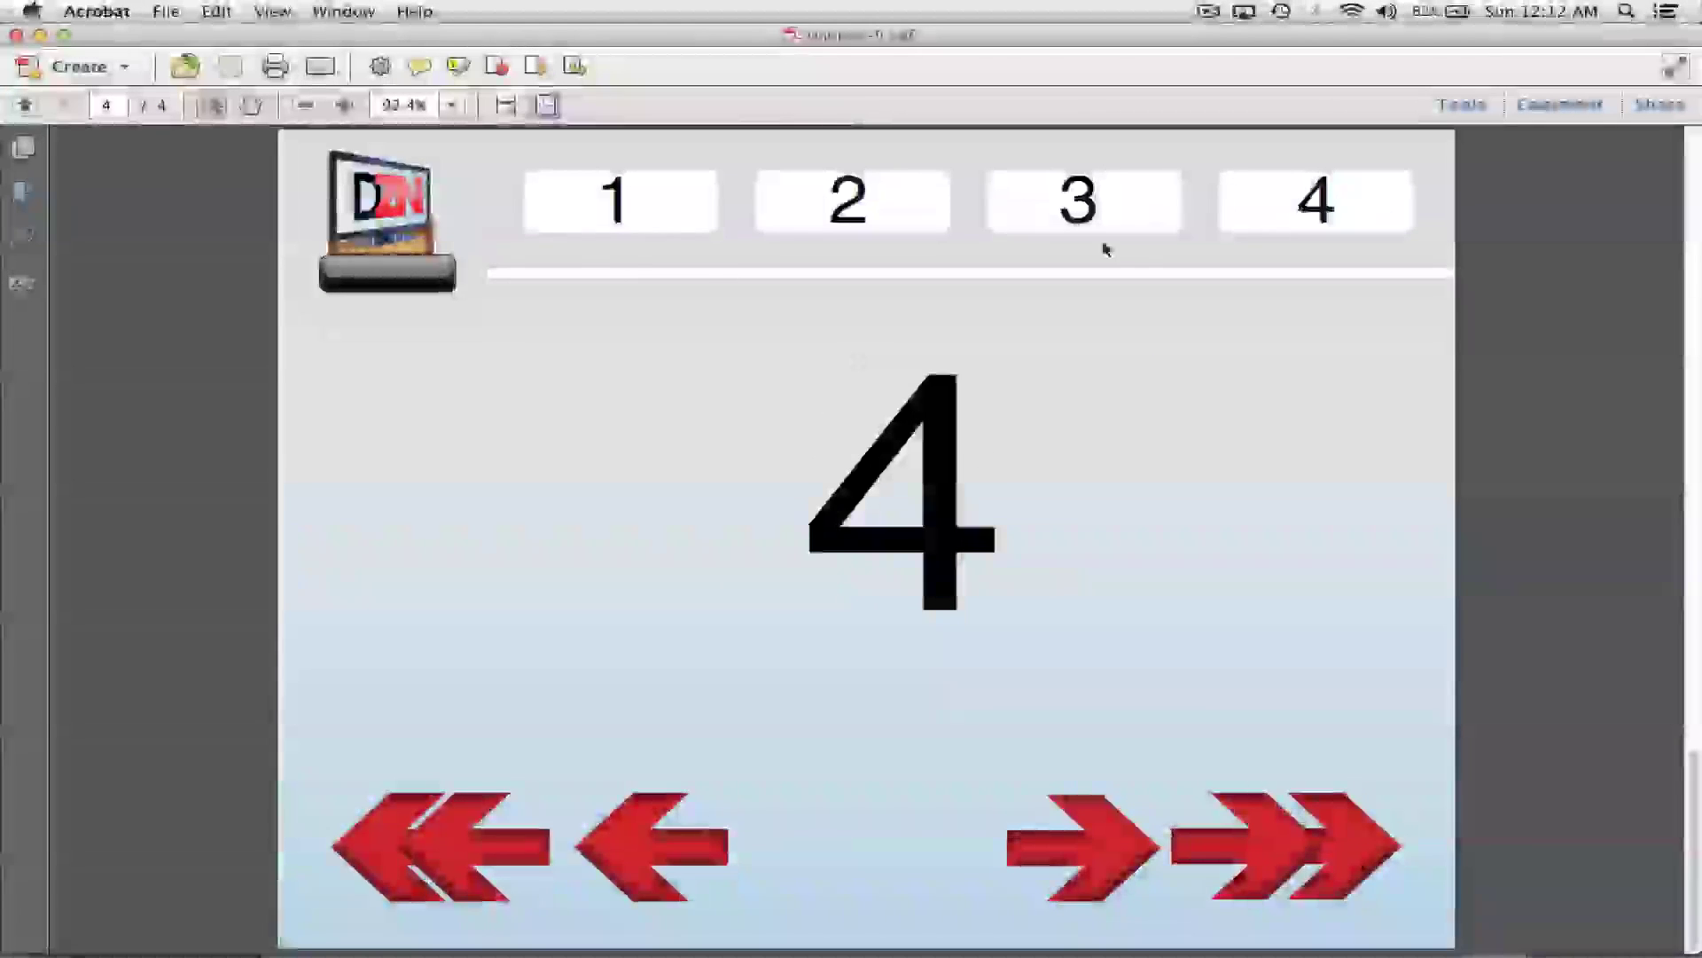
left_click(556, 220)
left_click(1229, 226)
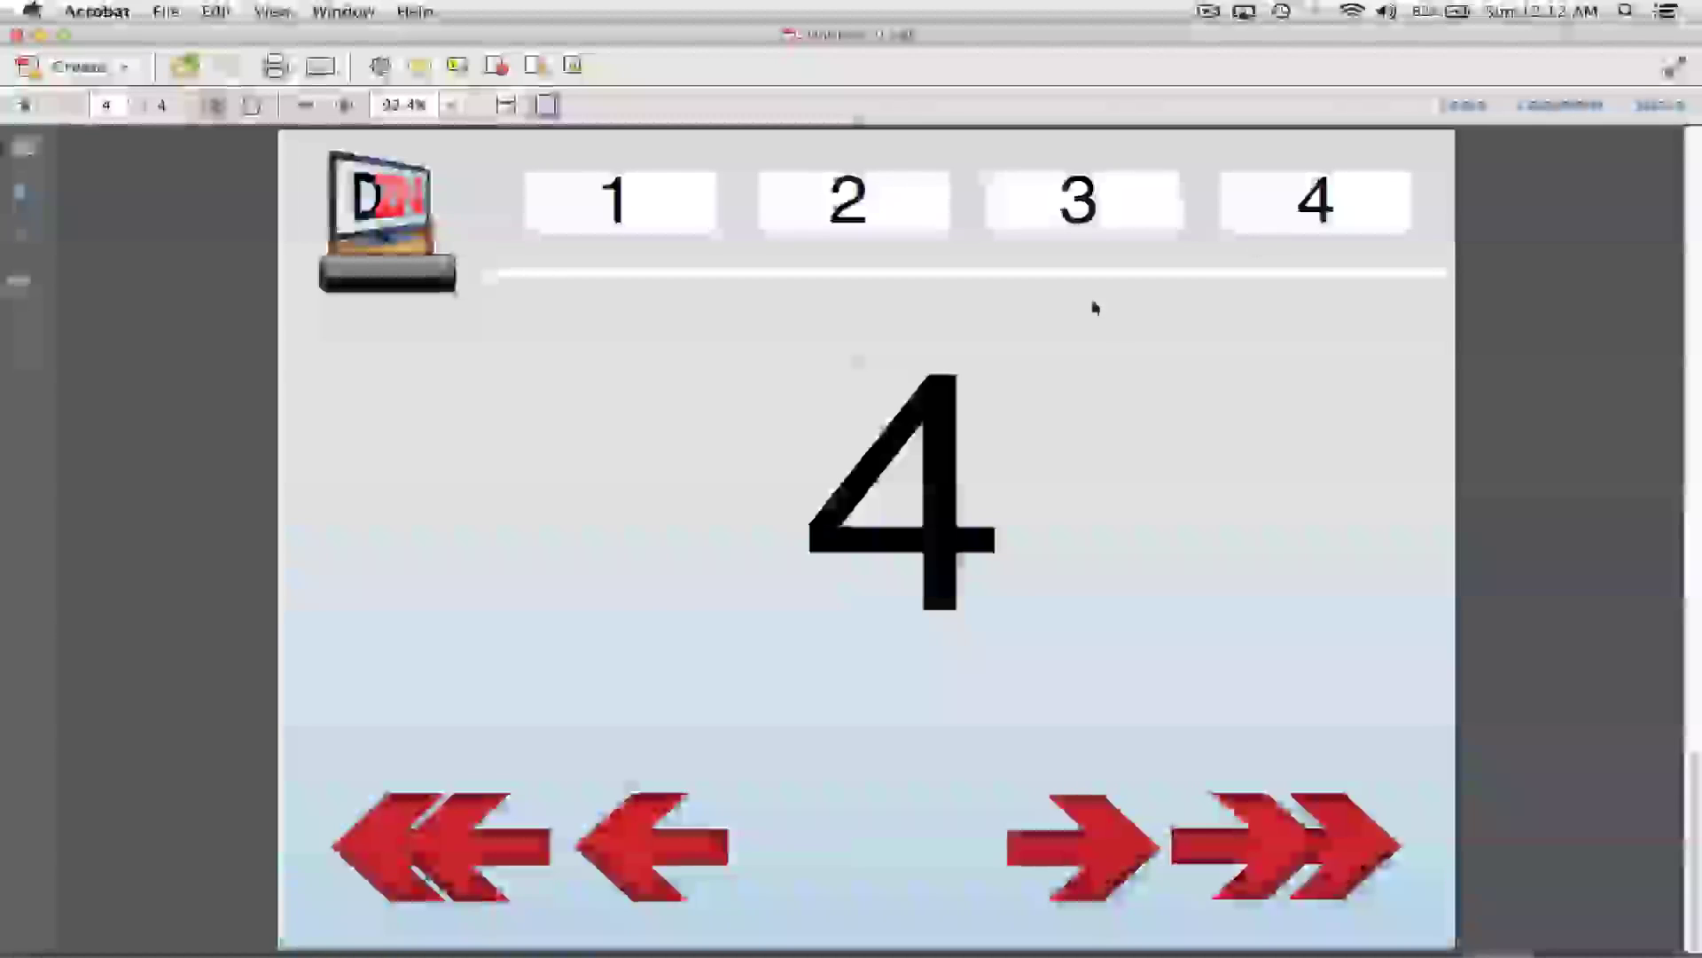
left_click(1093, 199)
left_click(1309, 233)
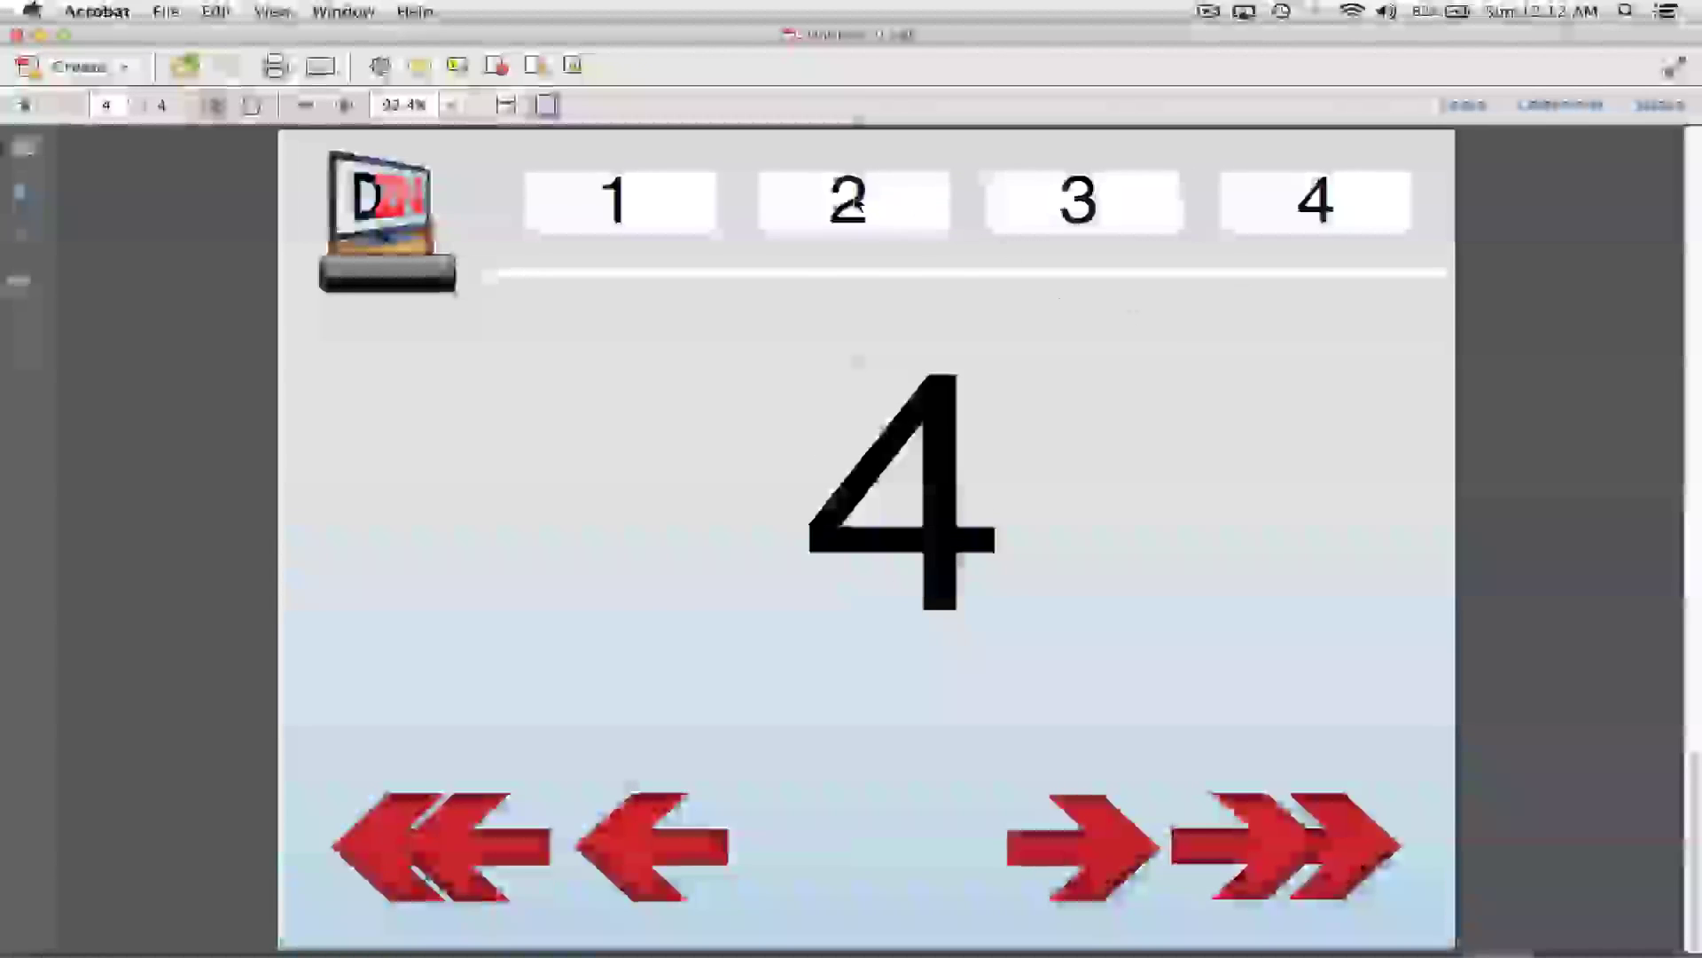
left_click(856, 204)
left_click(1335, 179)
left_click(597, 228)
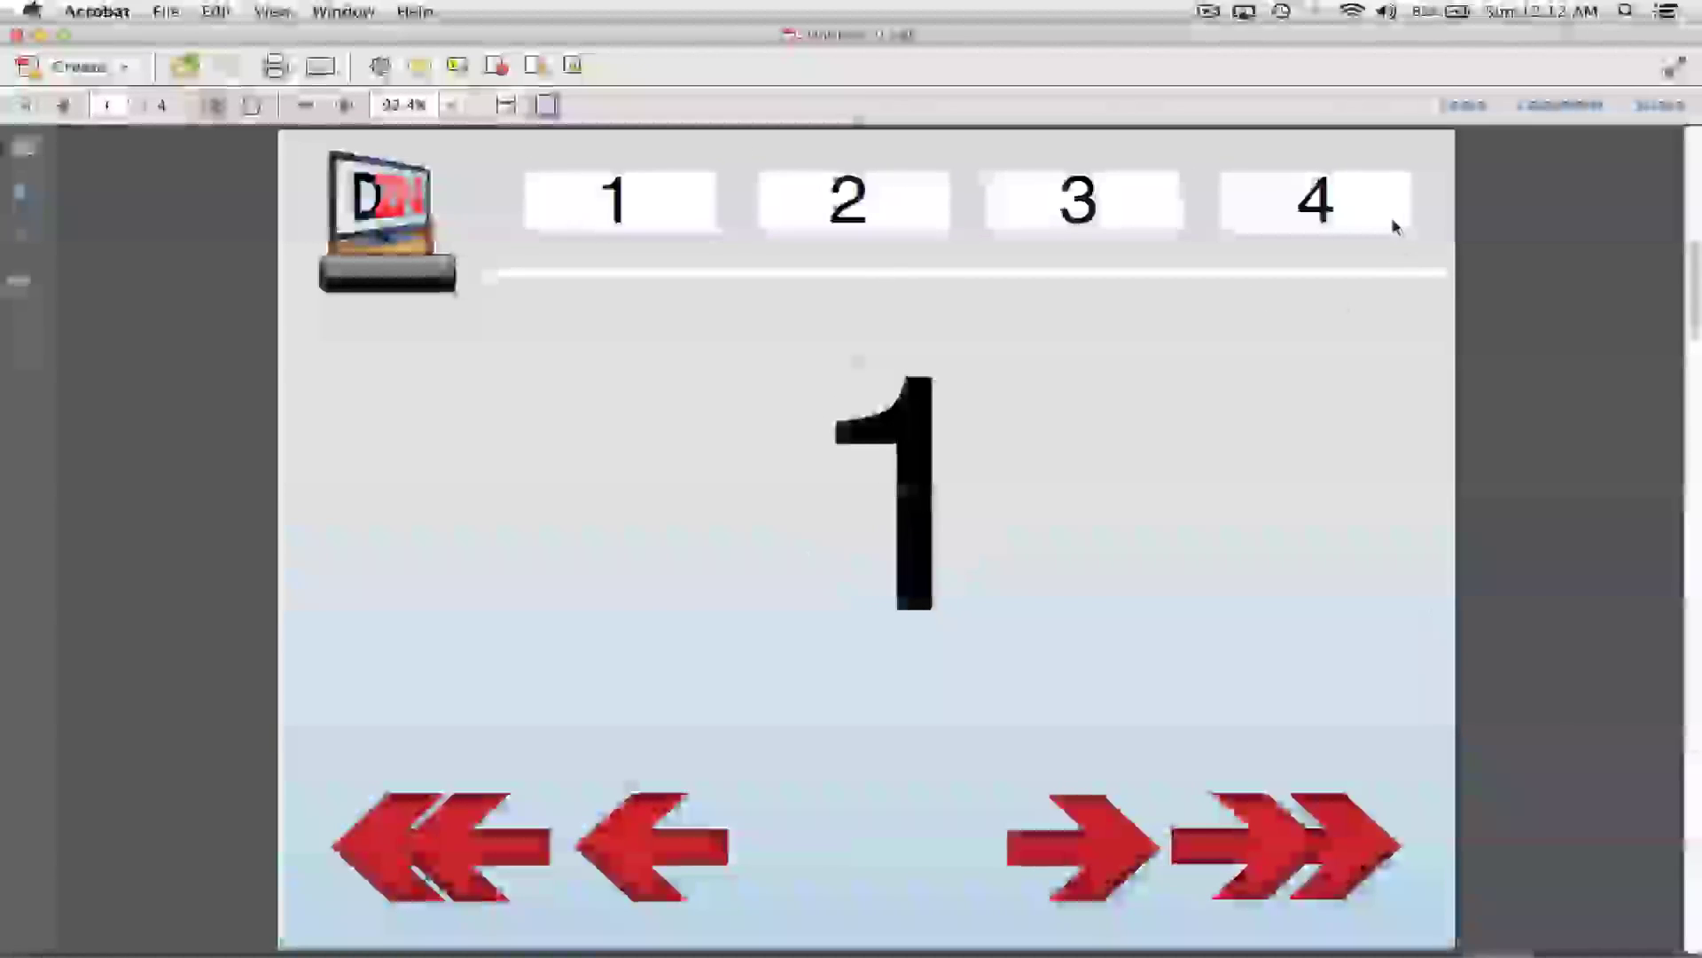
left_click(1395, 226)
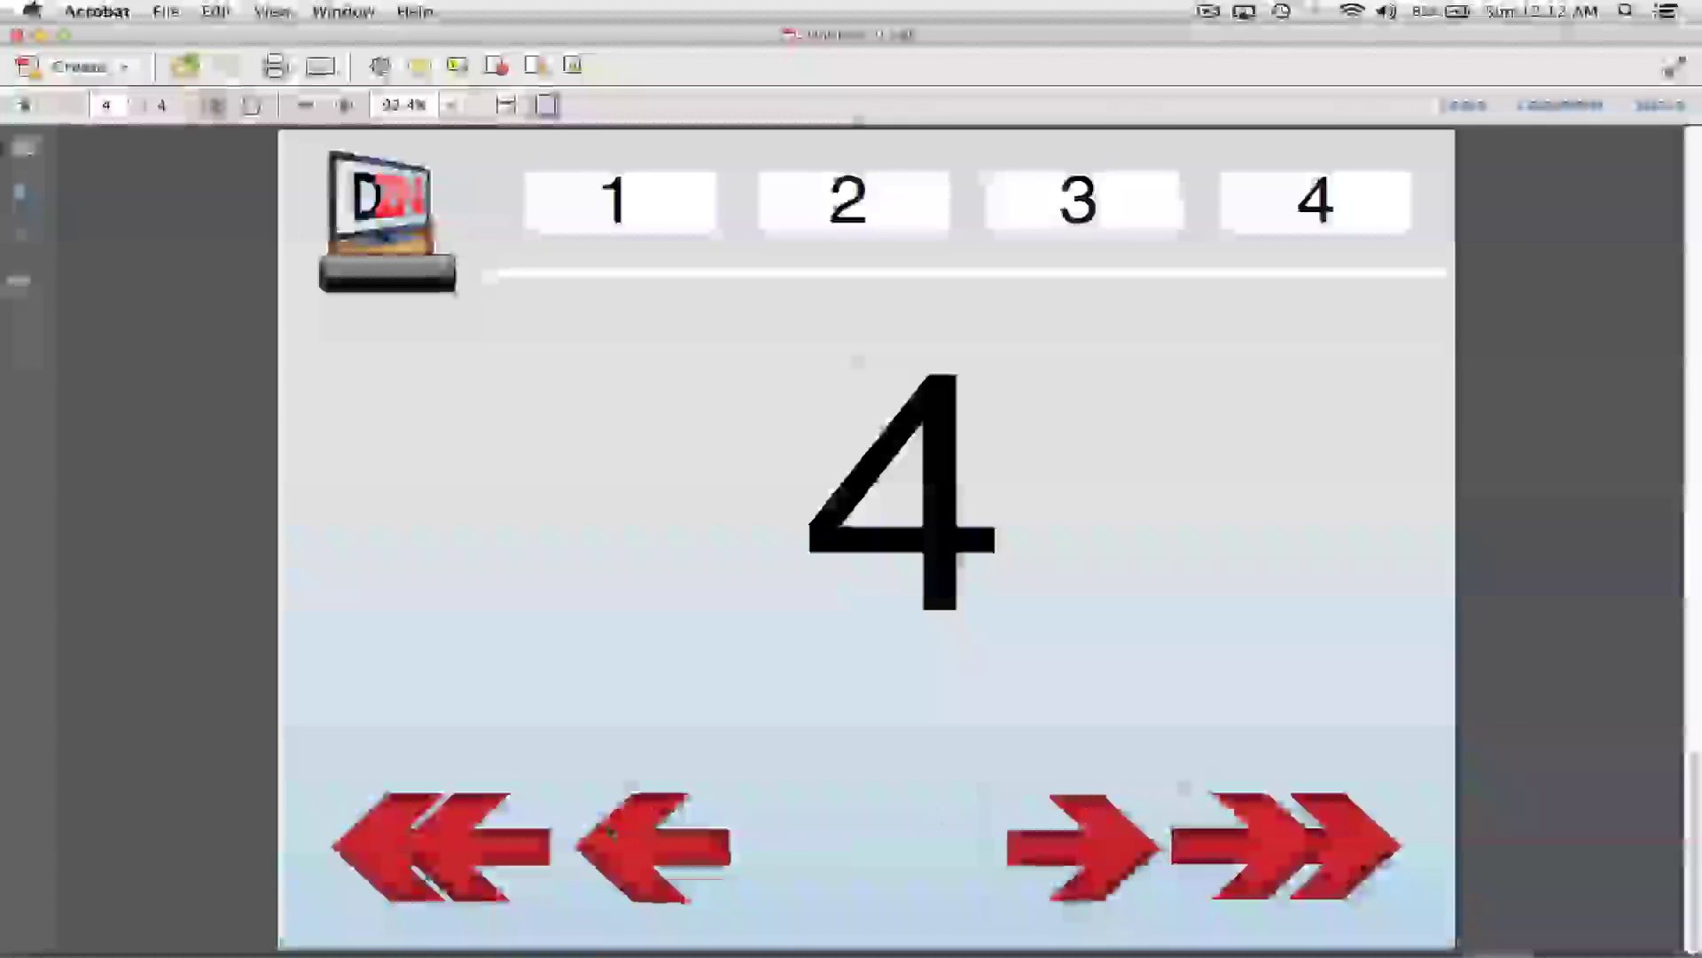
Test the previous-page, first-page and last-page arrows in the PDF, and switch back to the InDesign document.
left_click(621, 842)
left_click(497, 847)
left_click(1286, 847)
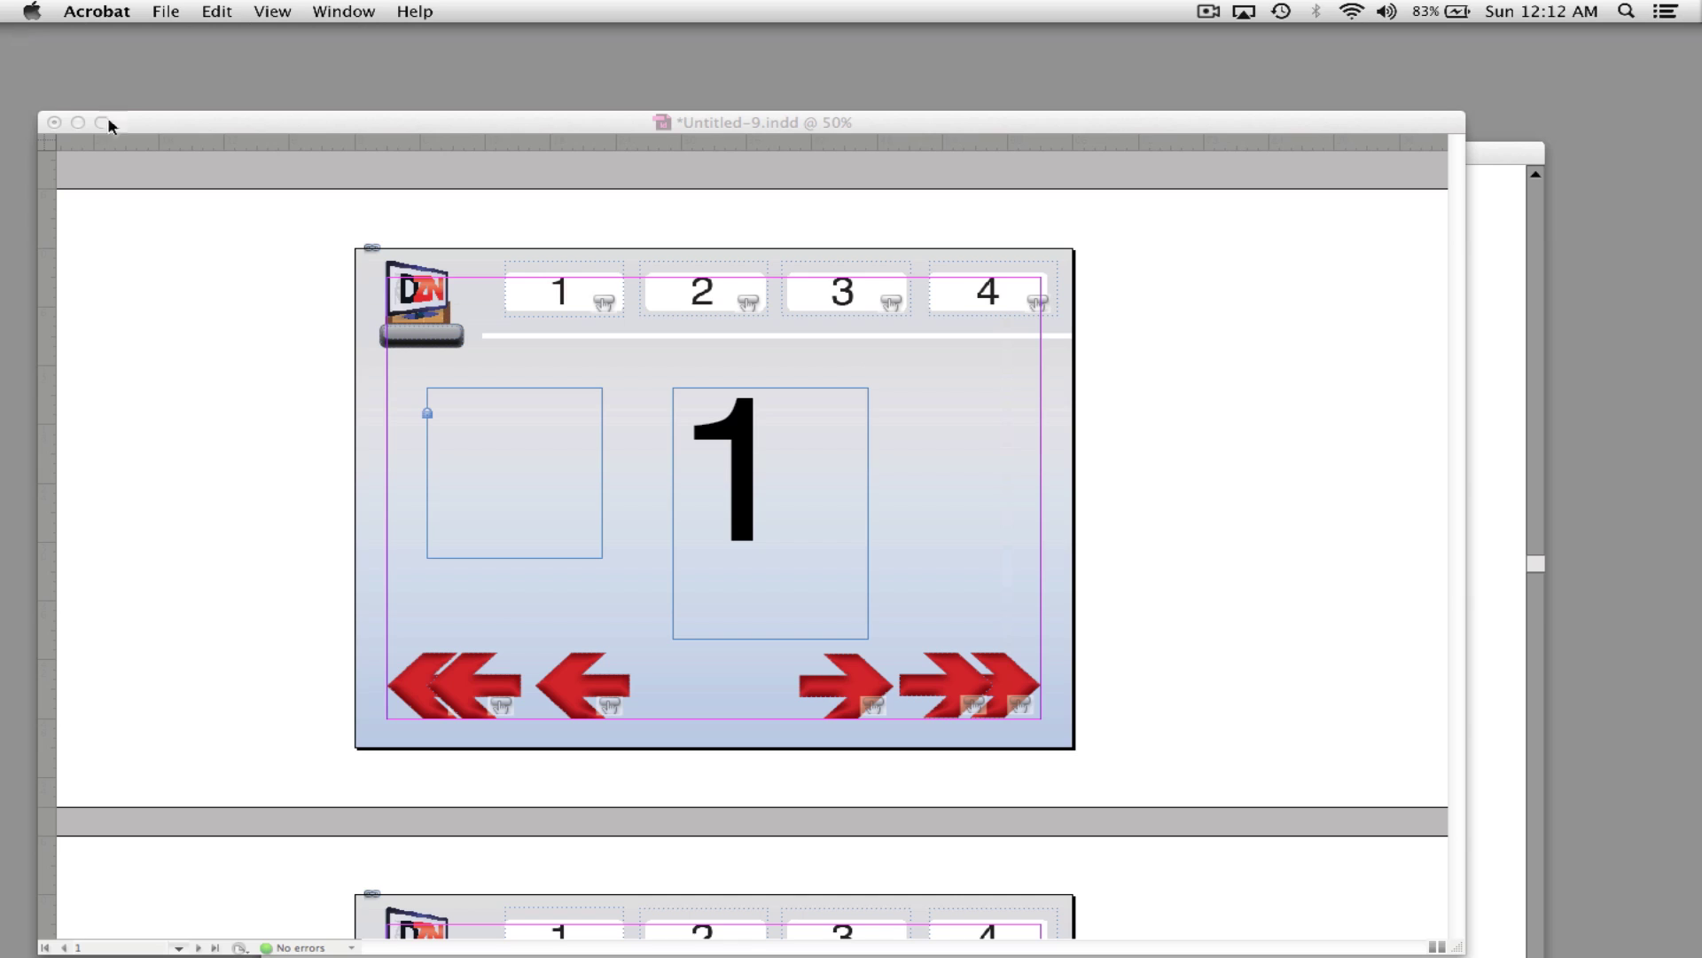
left_click(661, 312)
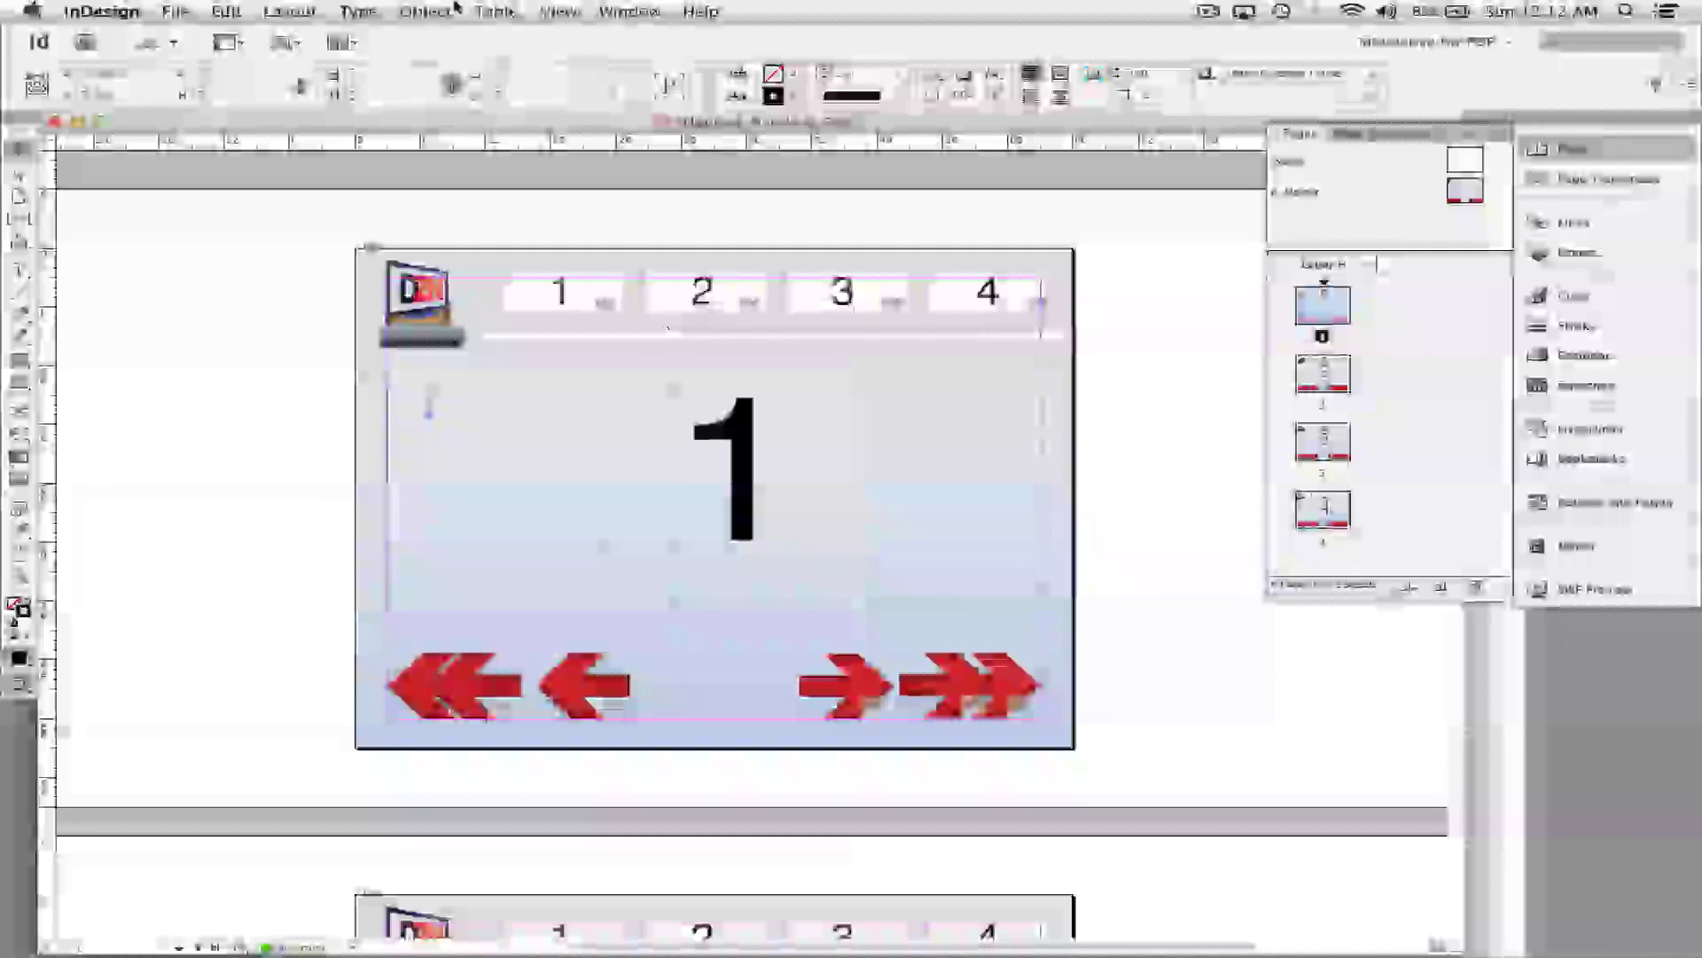
Export all pages as Flash Player (SWF) with an HTML file, replacing the existing Untitled-9 SWF and accepting the CMYK blend space.
left_click(175, 12)
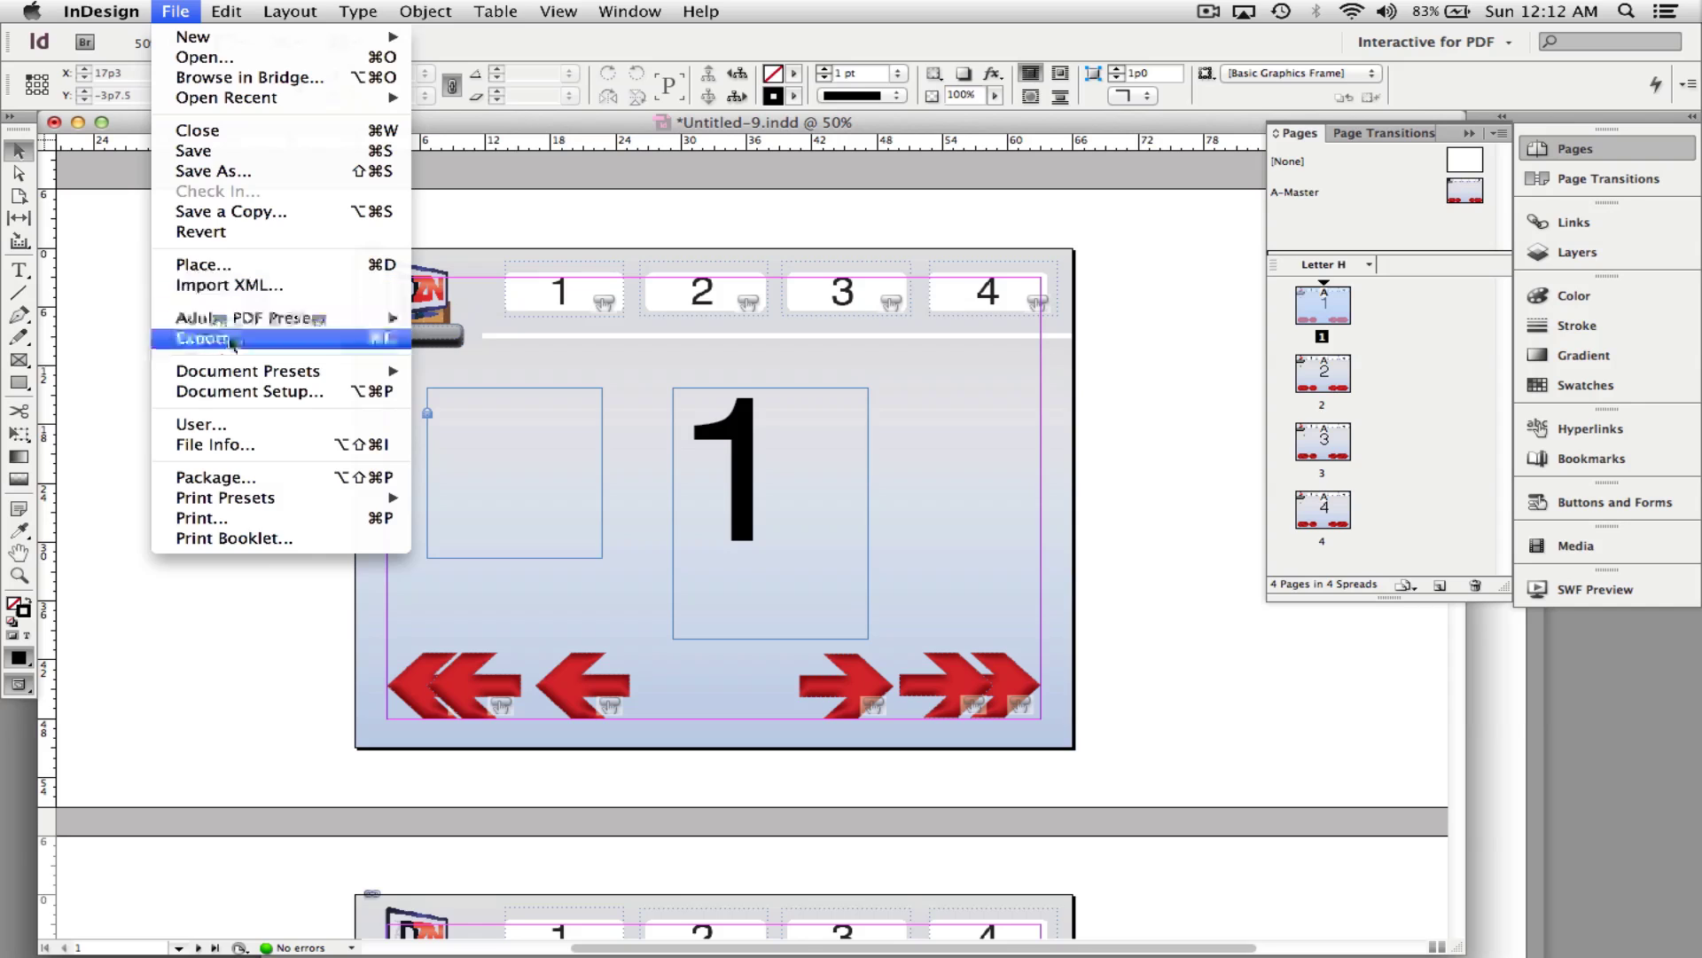
left_click(204, 337)
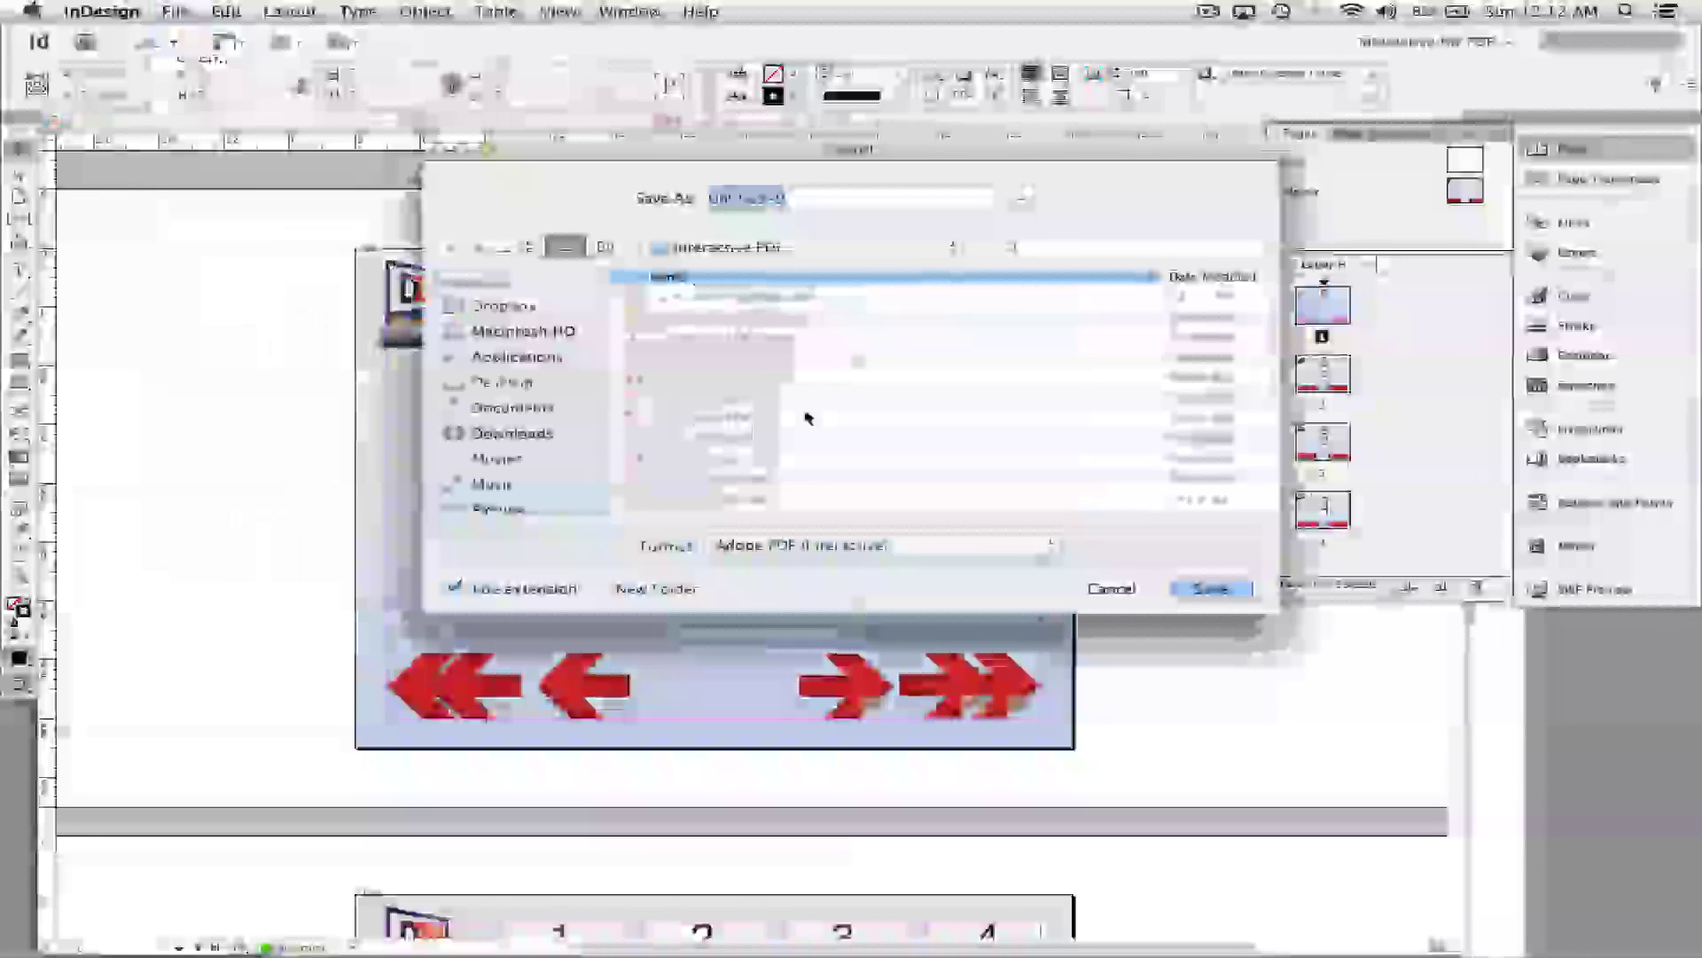
left_click(794, 545)
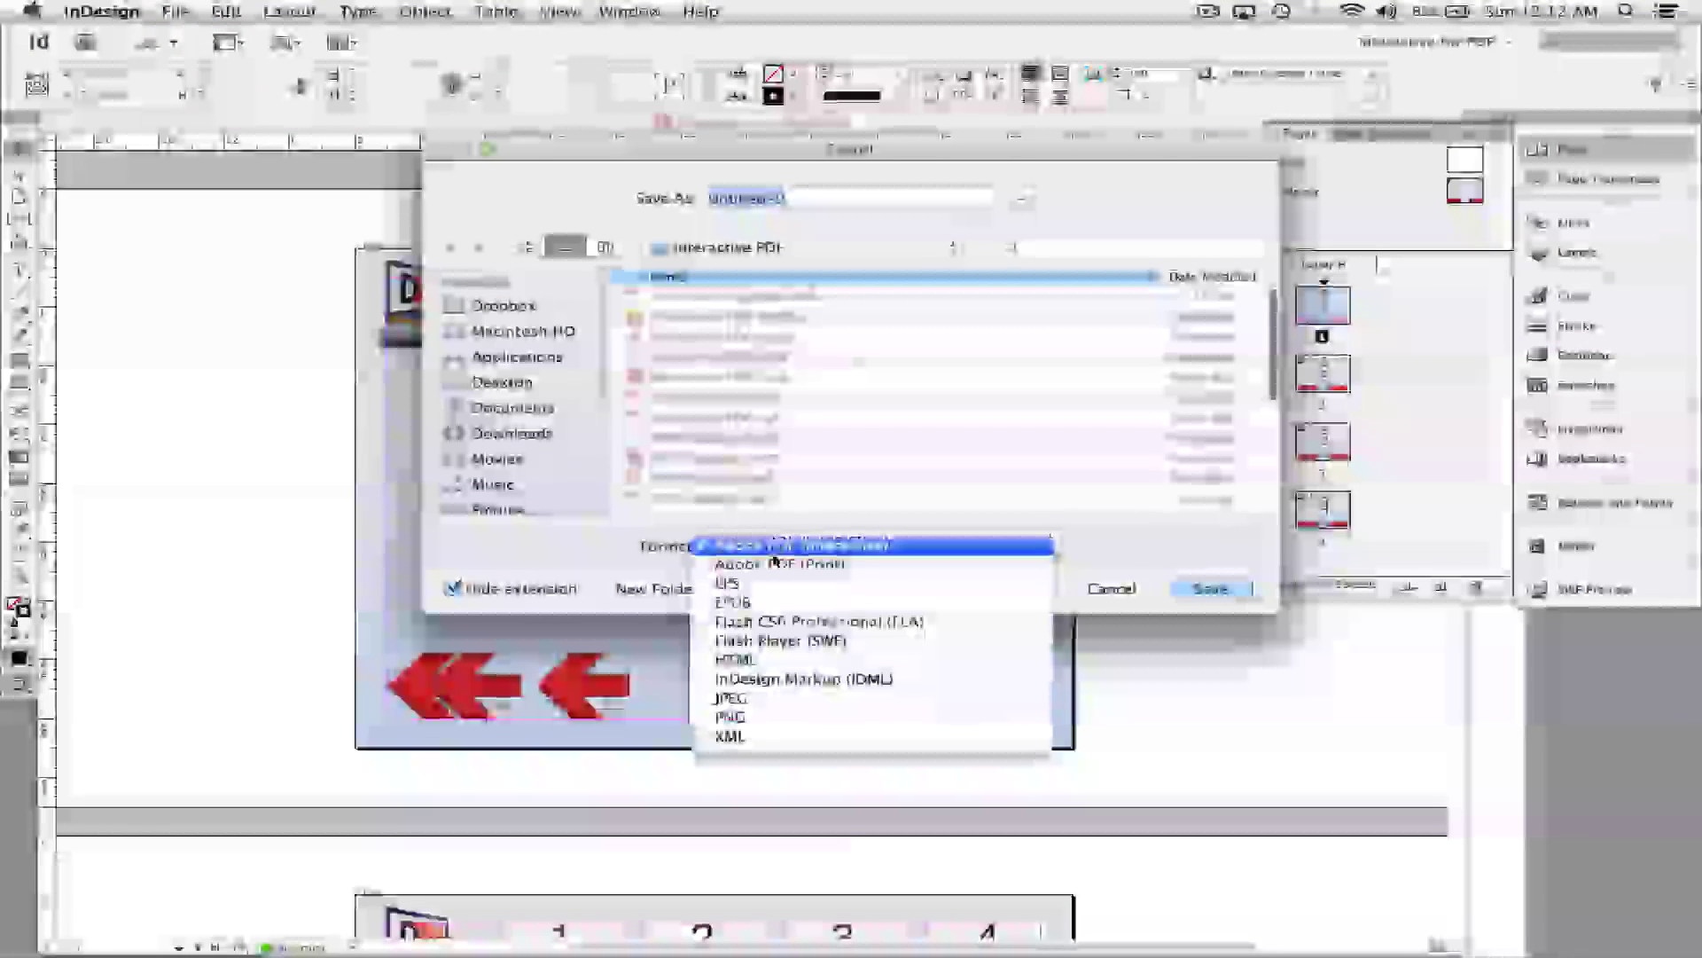
left_click(777, 640)
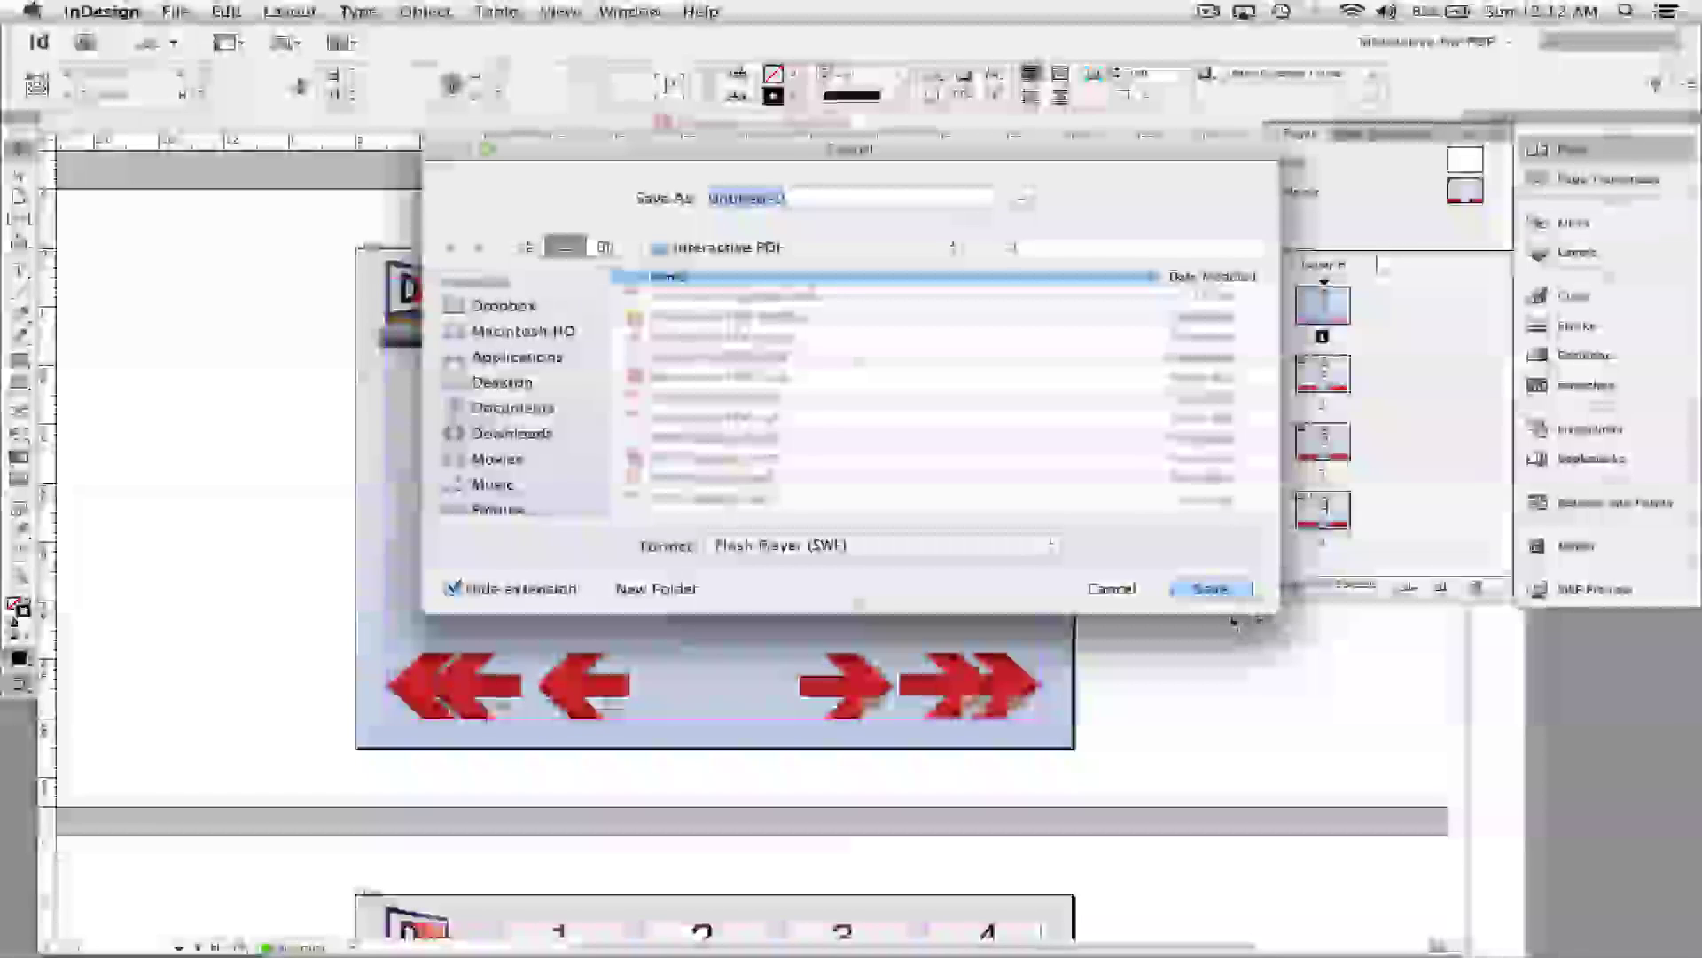
left_click(1211, 589)
left_click(1022, 291)
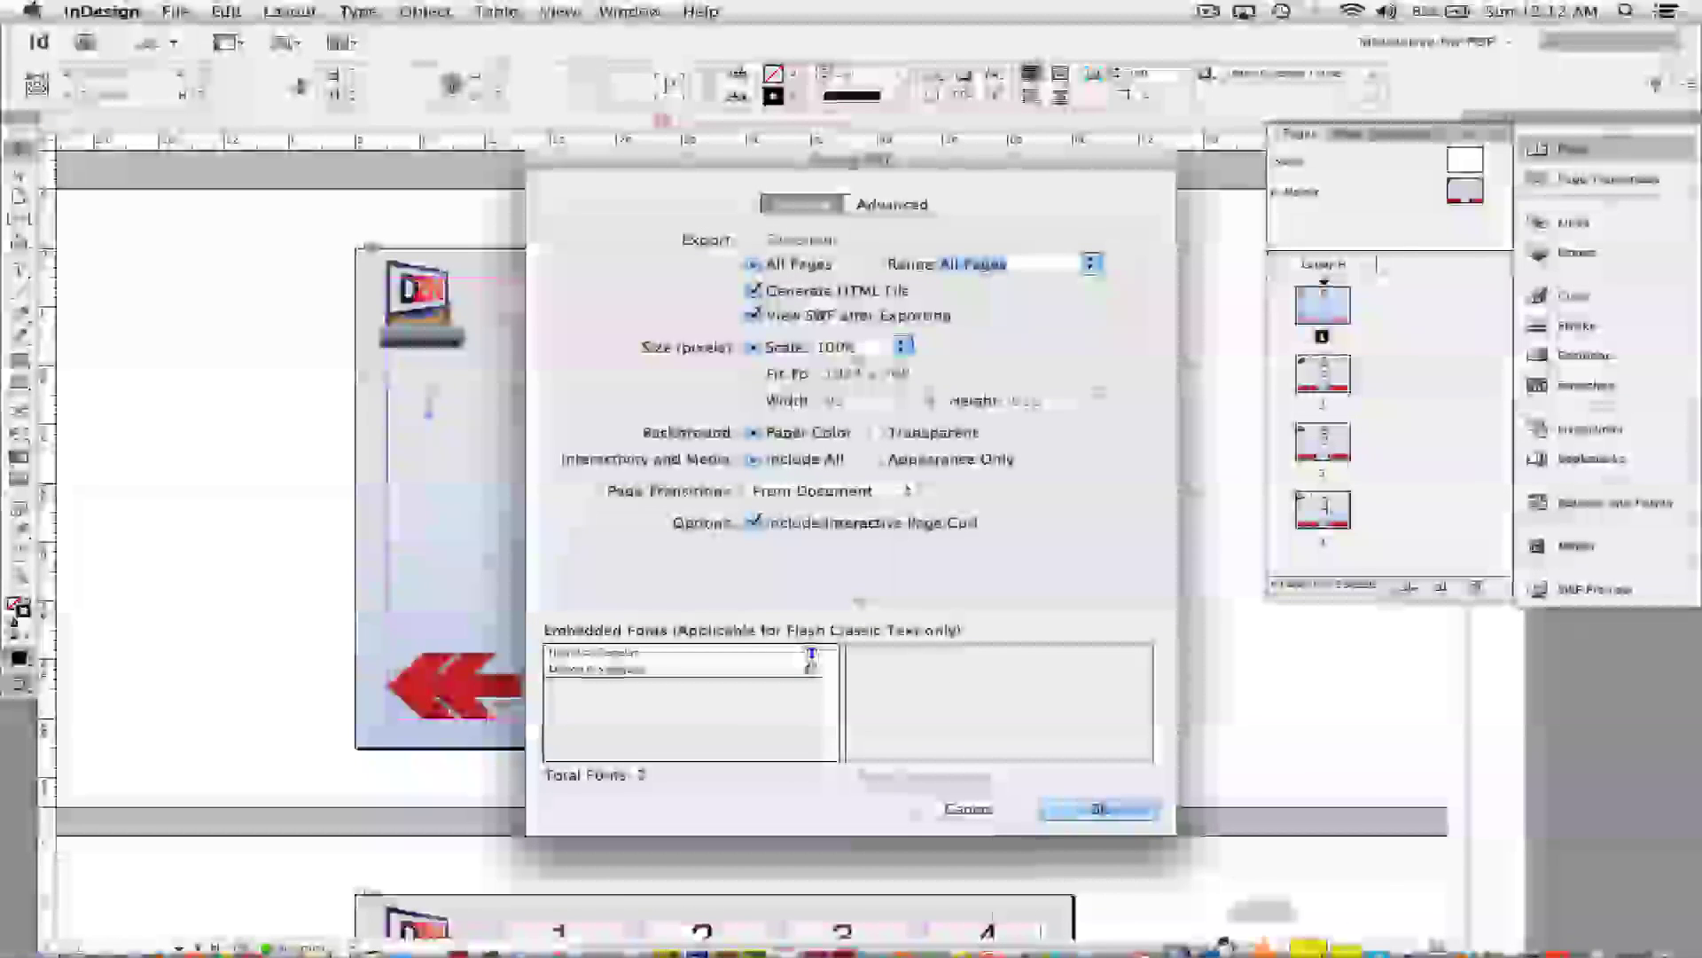
left_click(1102, 809)
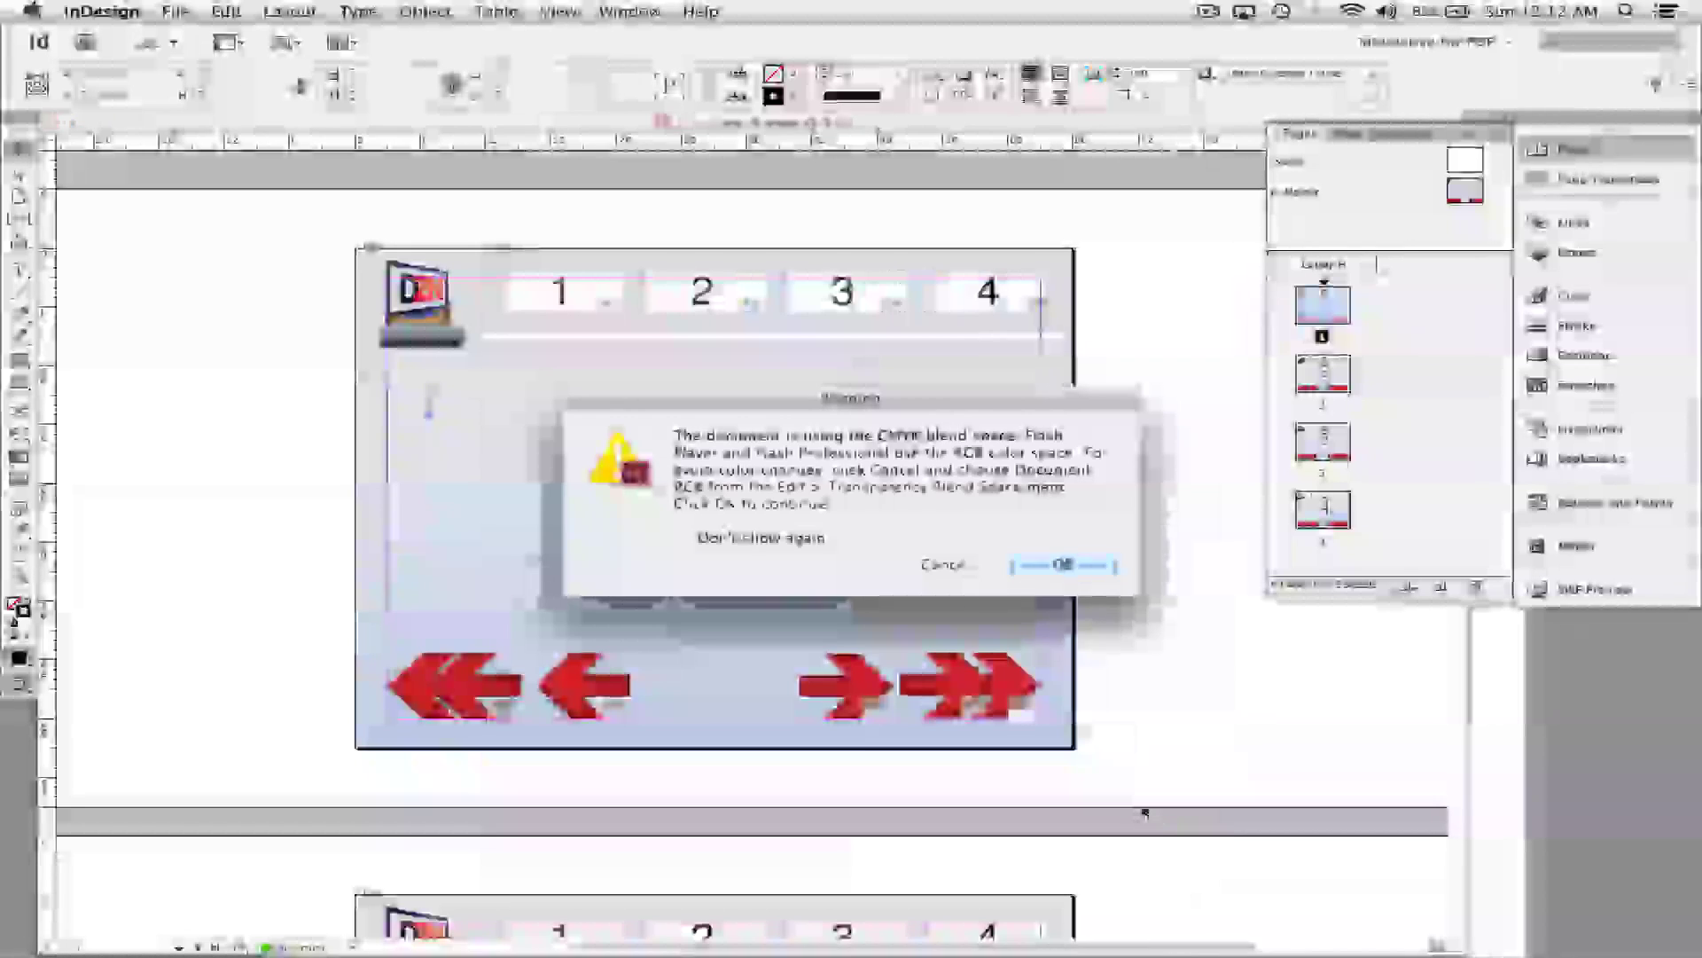
left_click(1080, 568)
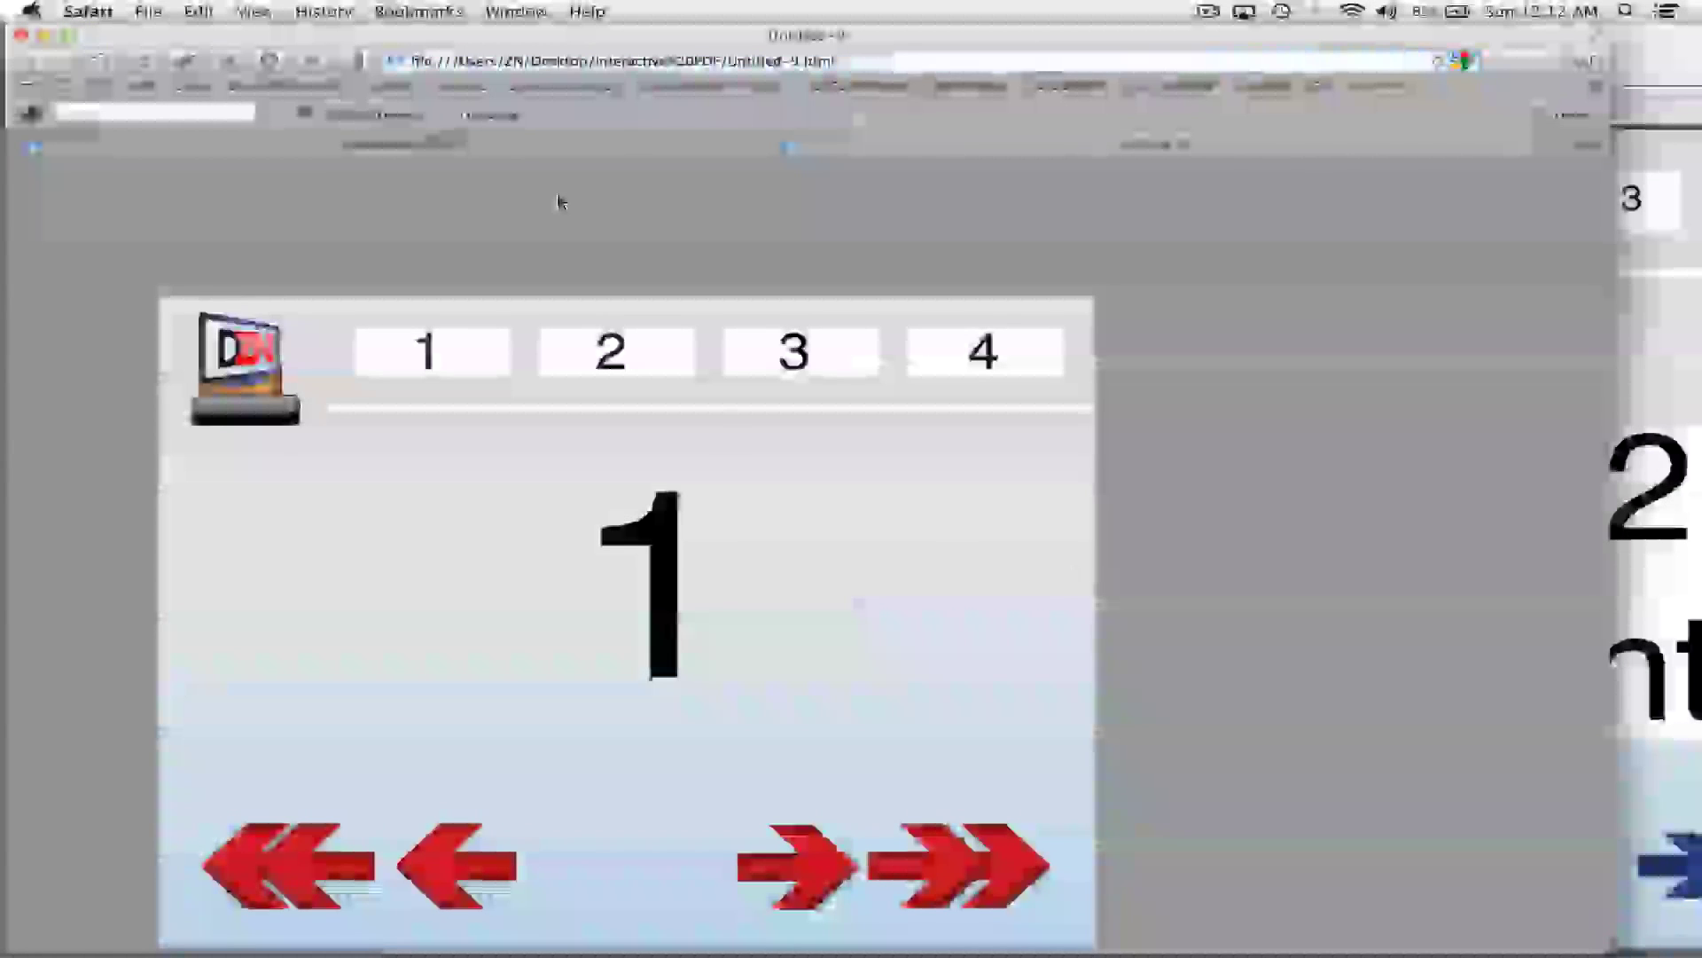
Test page number buttons 4, 2 and 1 plus the previous-page and last-page arrows in Safari, and switch back to InDesign.
left_click(938, 346)
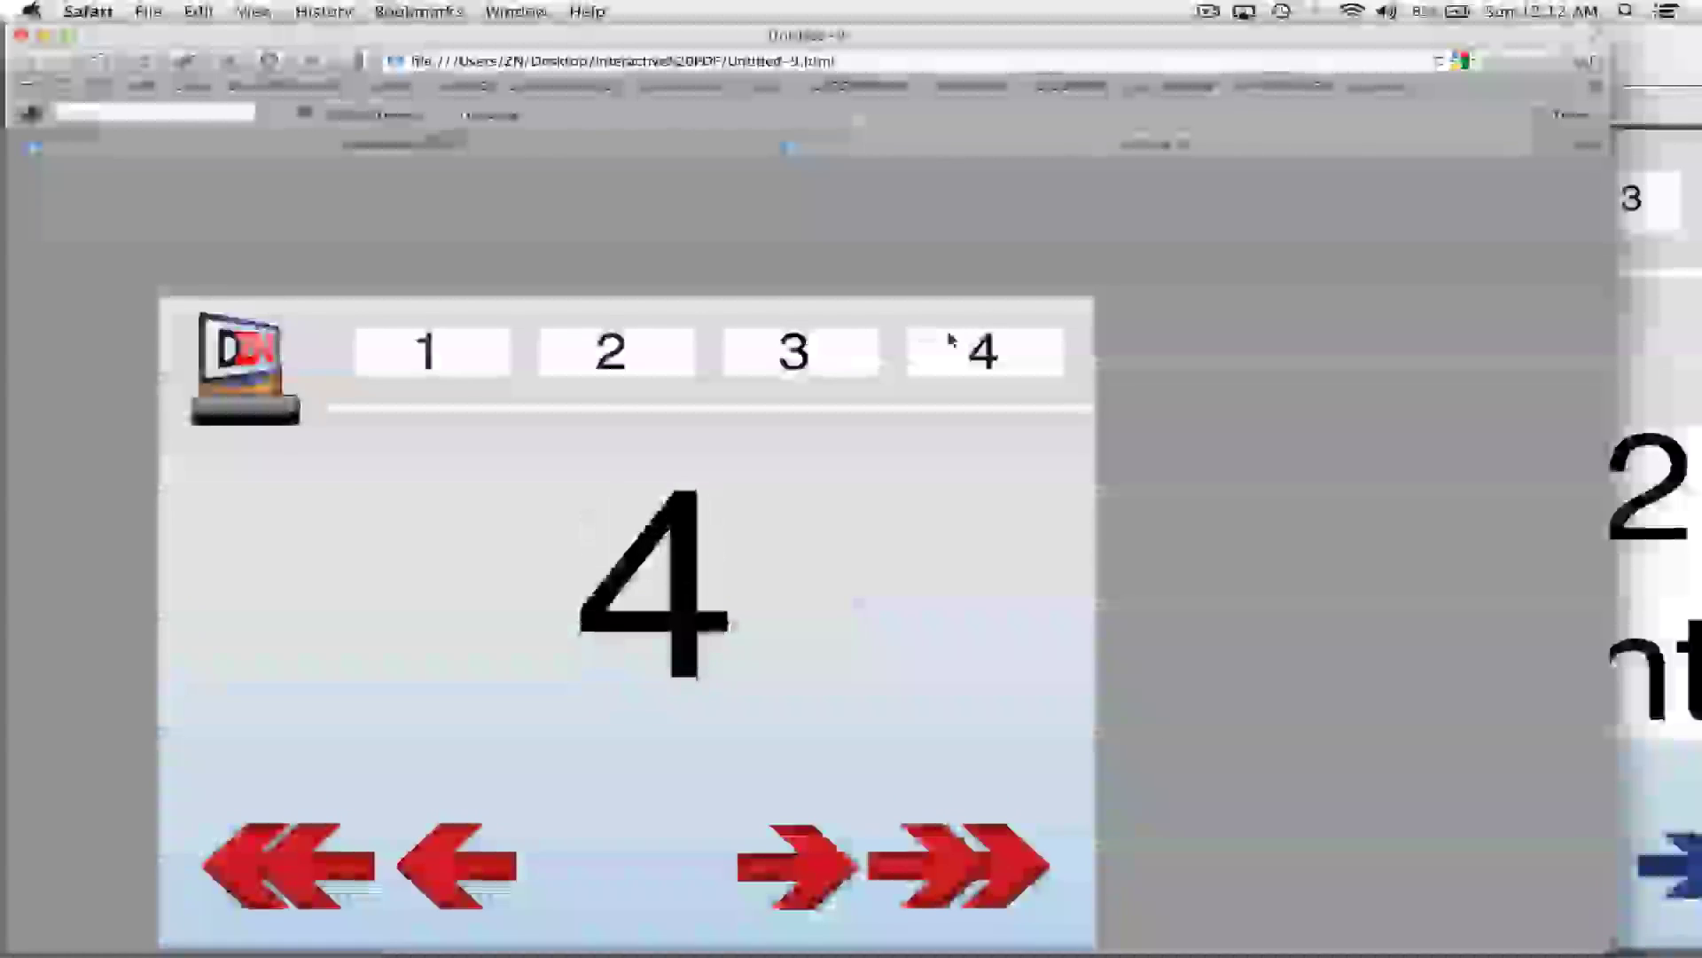
left_click(691, 350)
left_click(973, 354)
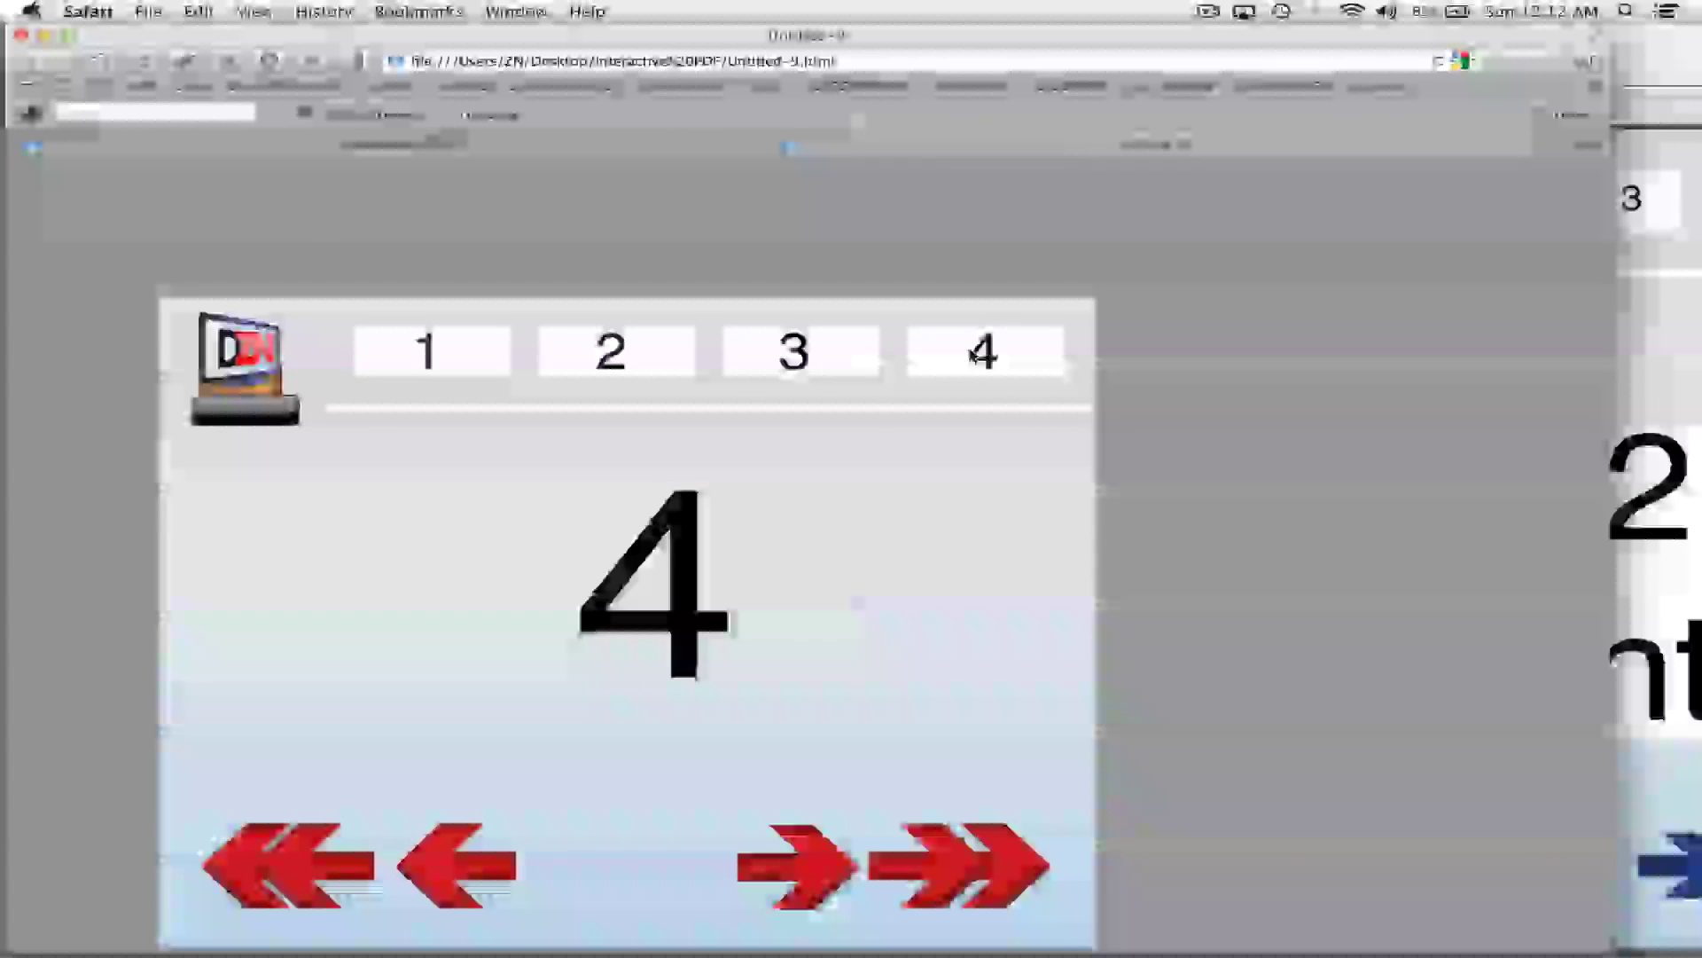
left_click(439, 372)
left_click(410, 856)
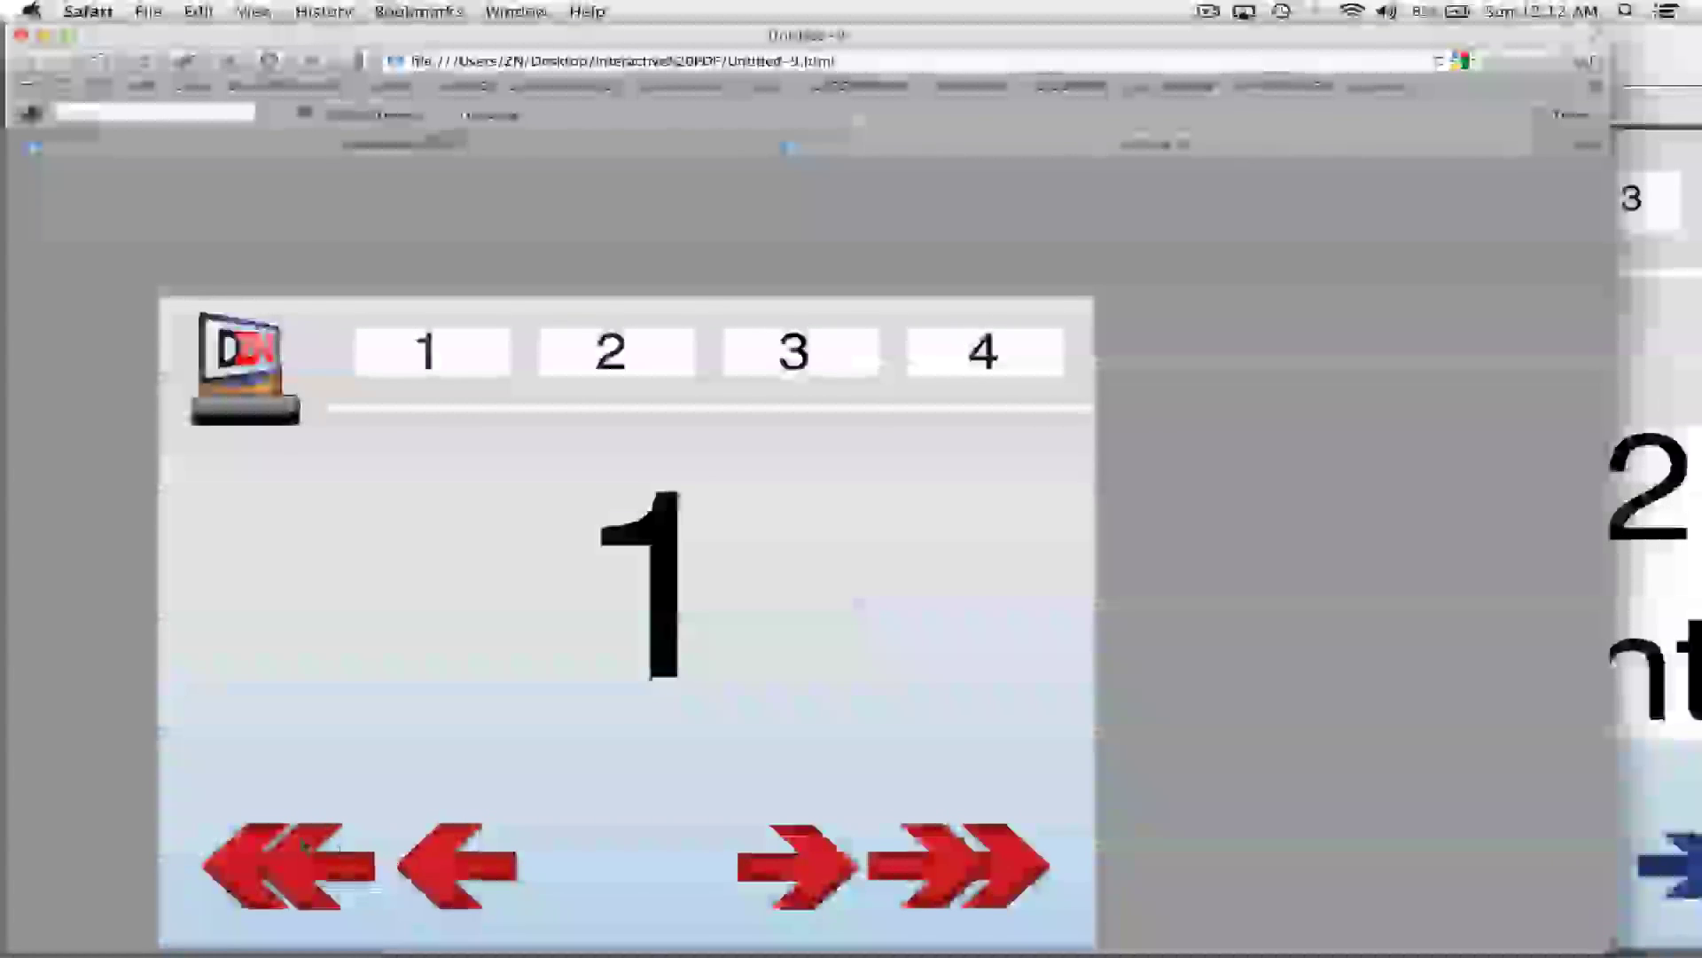
left_click(924, 890)
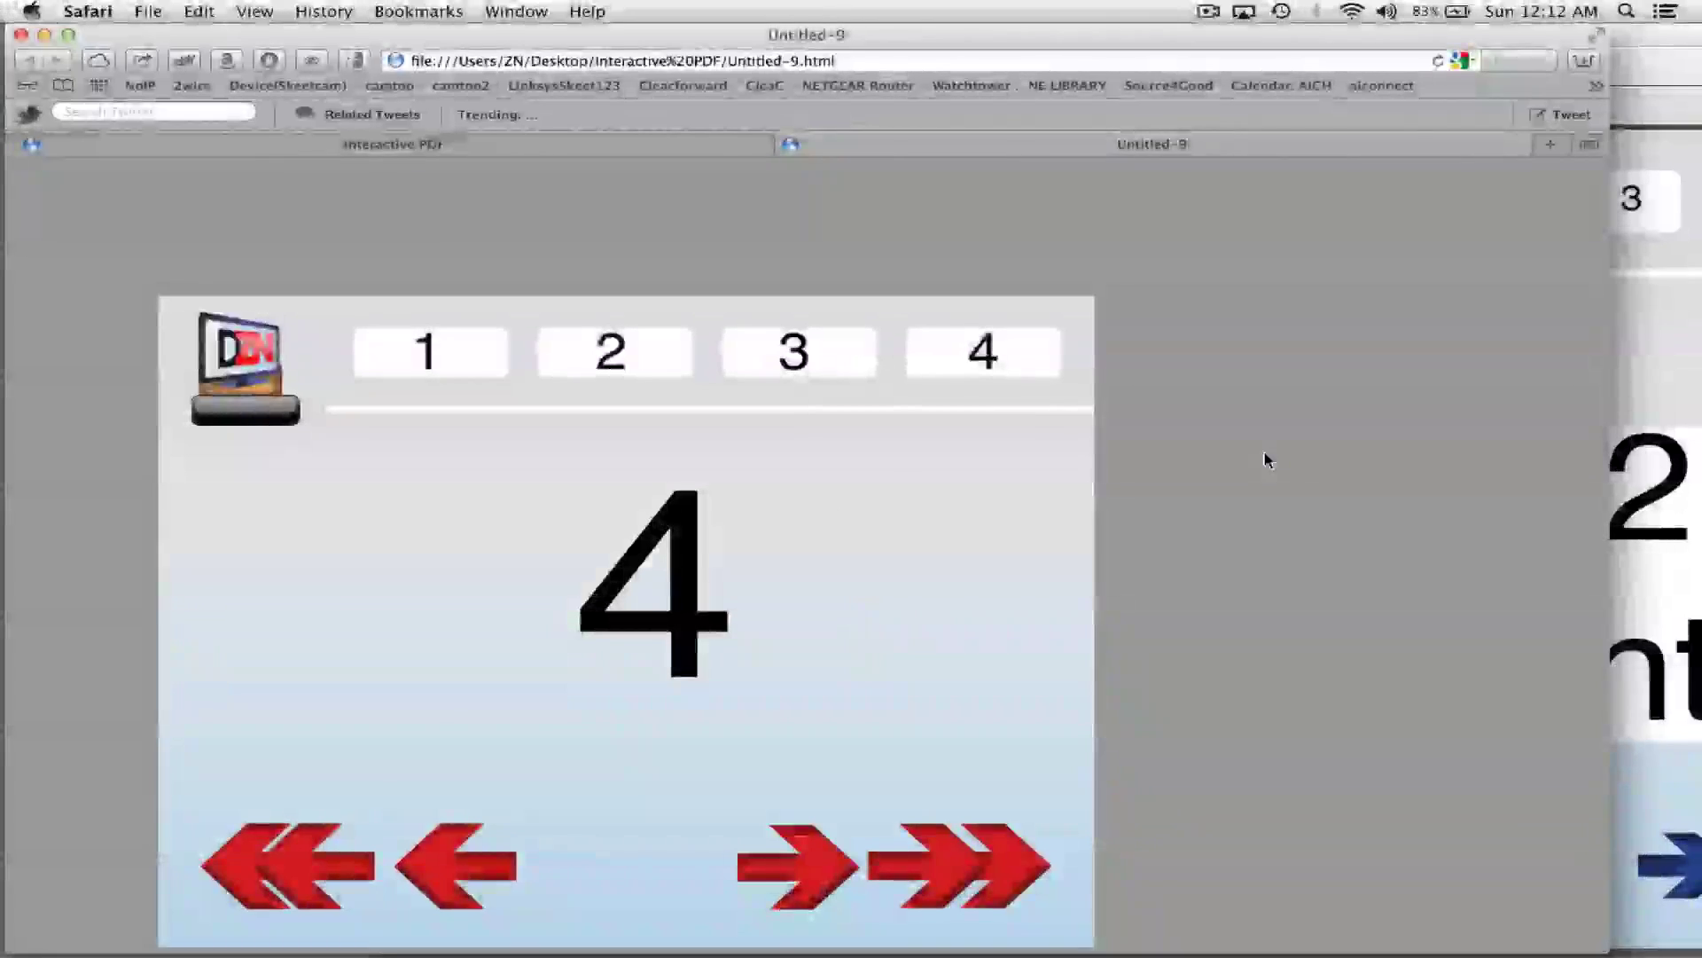
key("super+Tab")
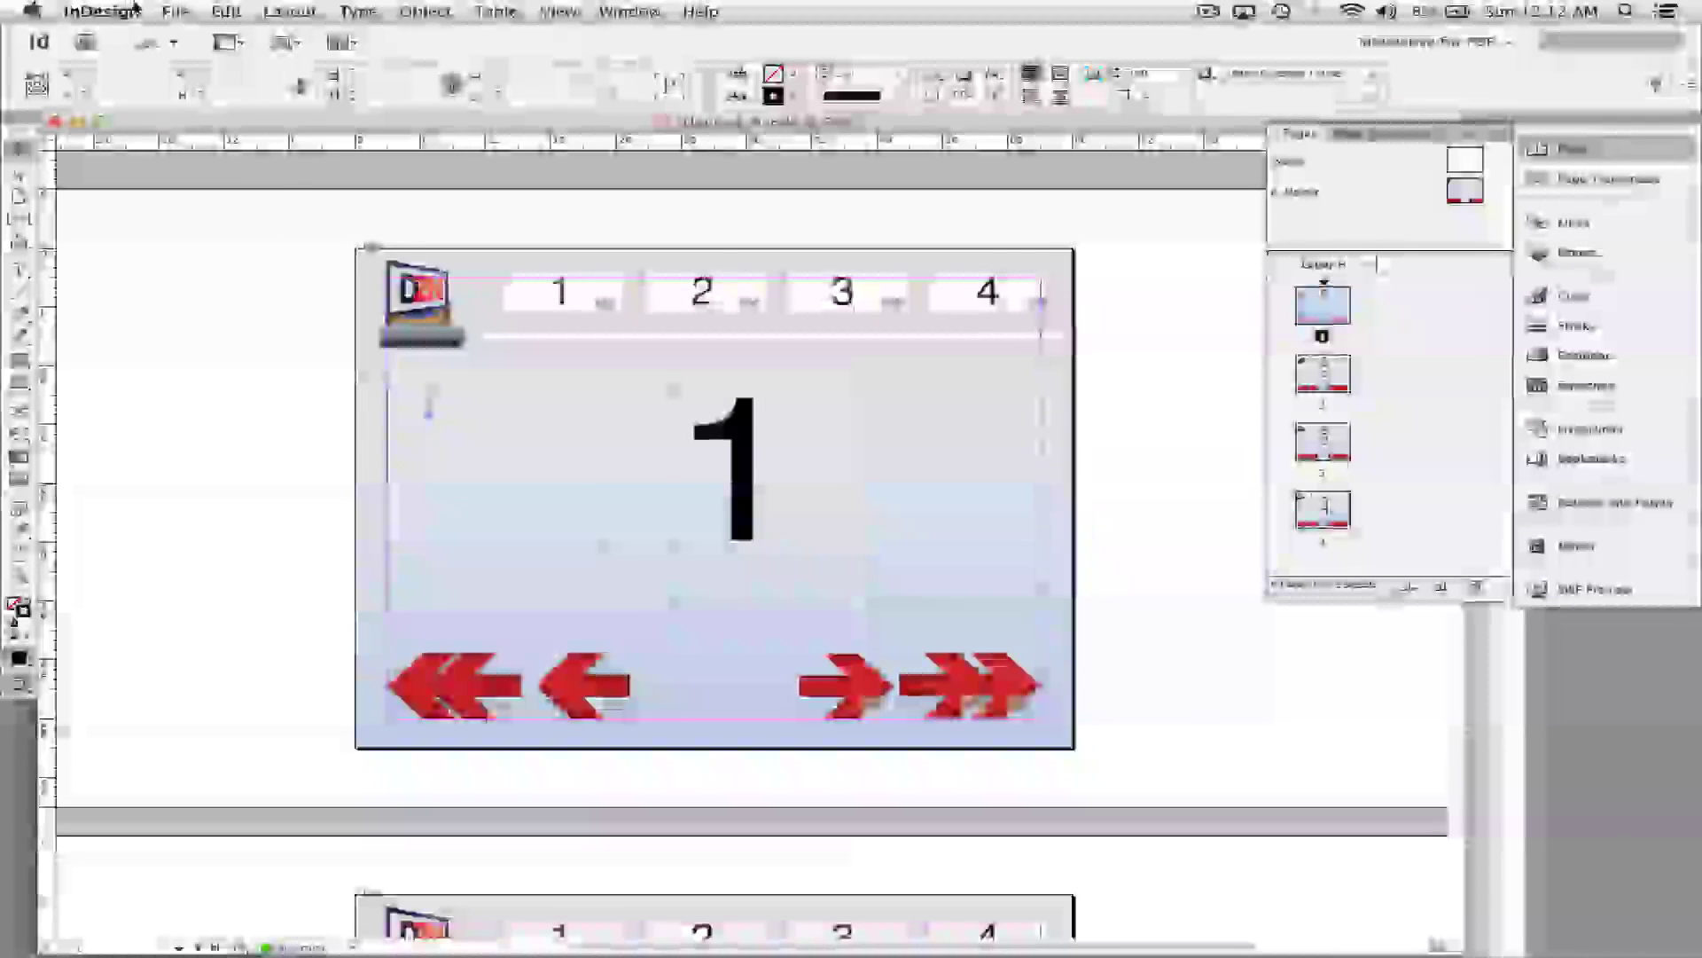
Examine the page content text of the EPUB version in Firefox's reader and return to the InDesign document.
left_click(175, 12)
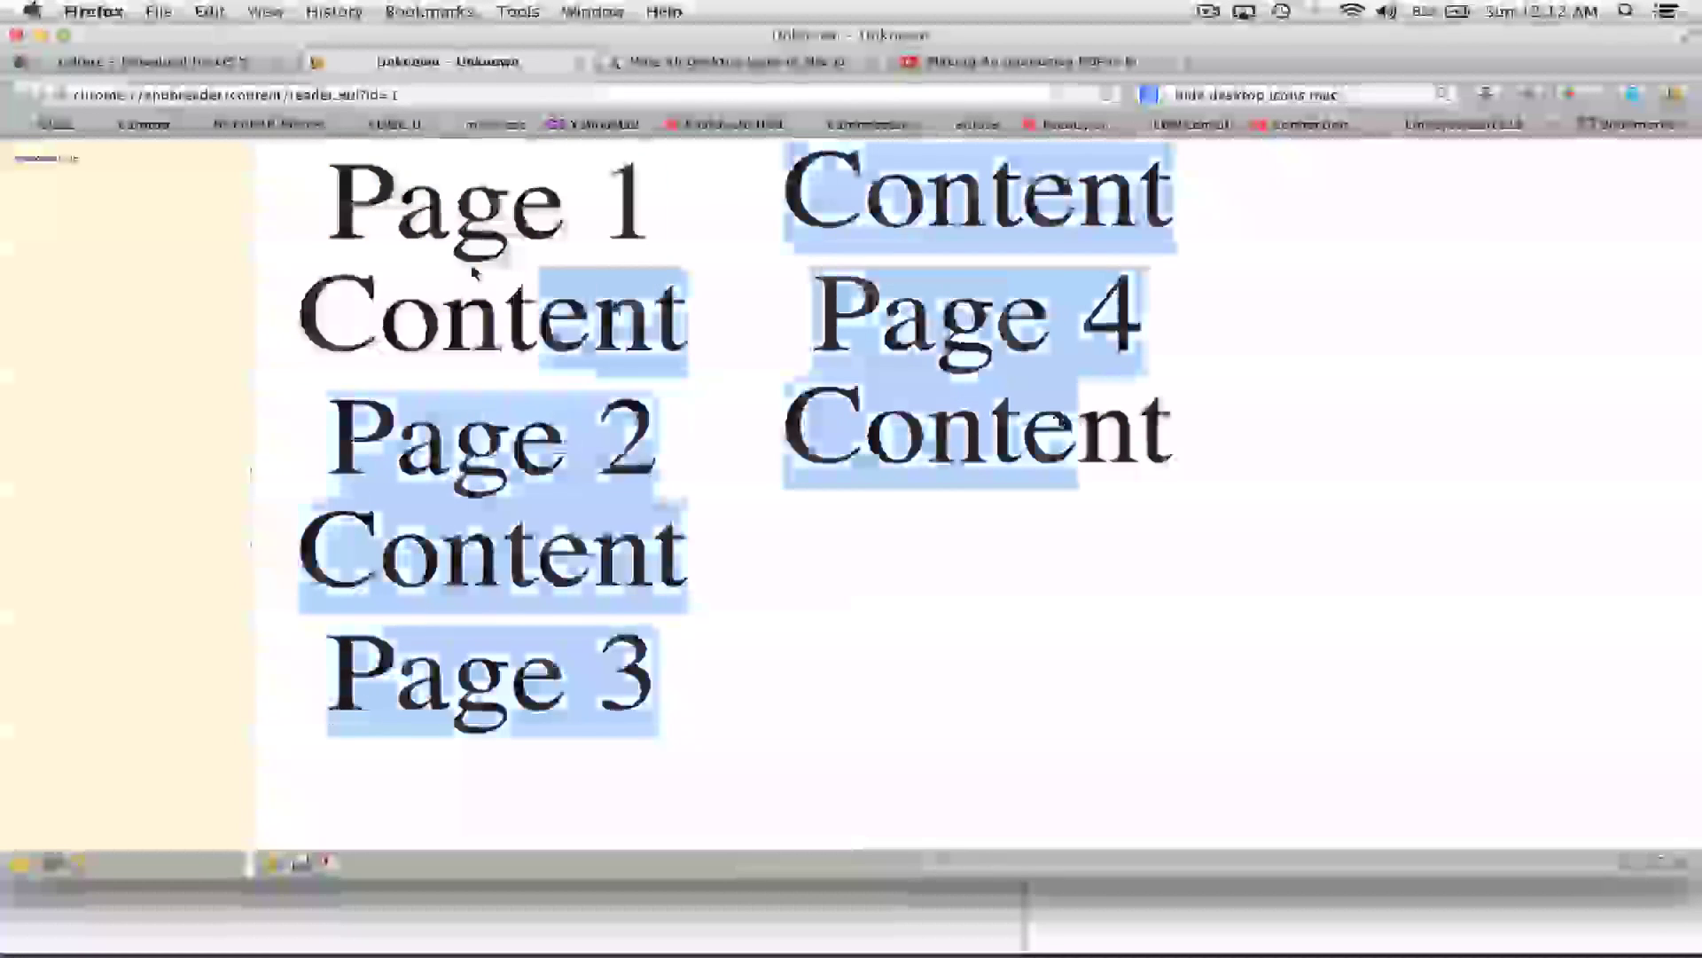
left_click_drag(473, 273, 353, 213)
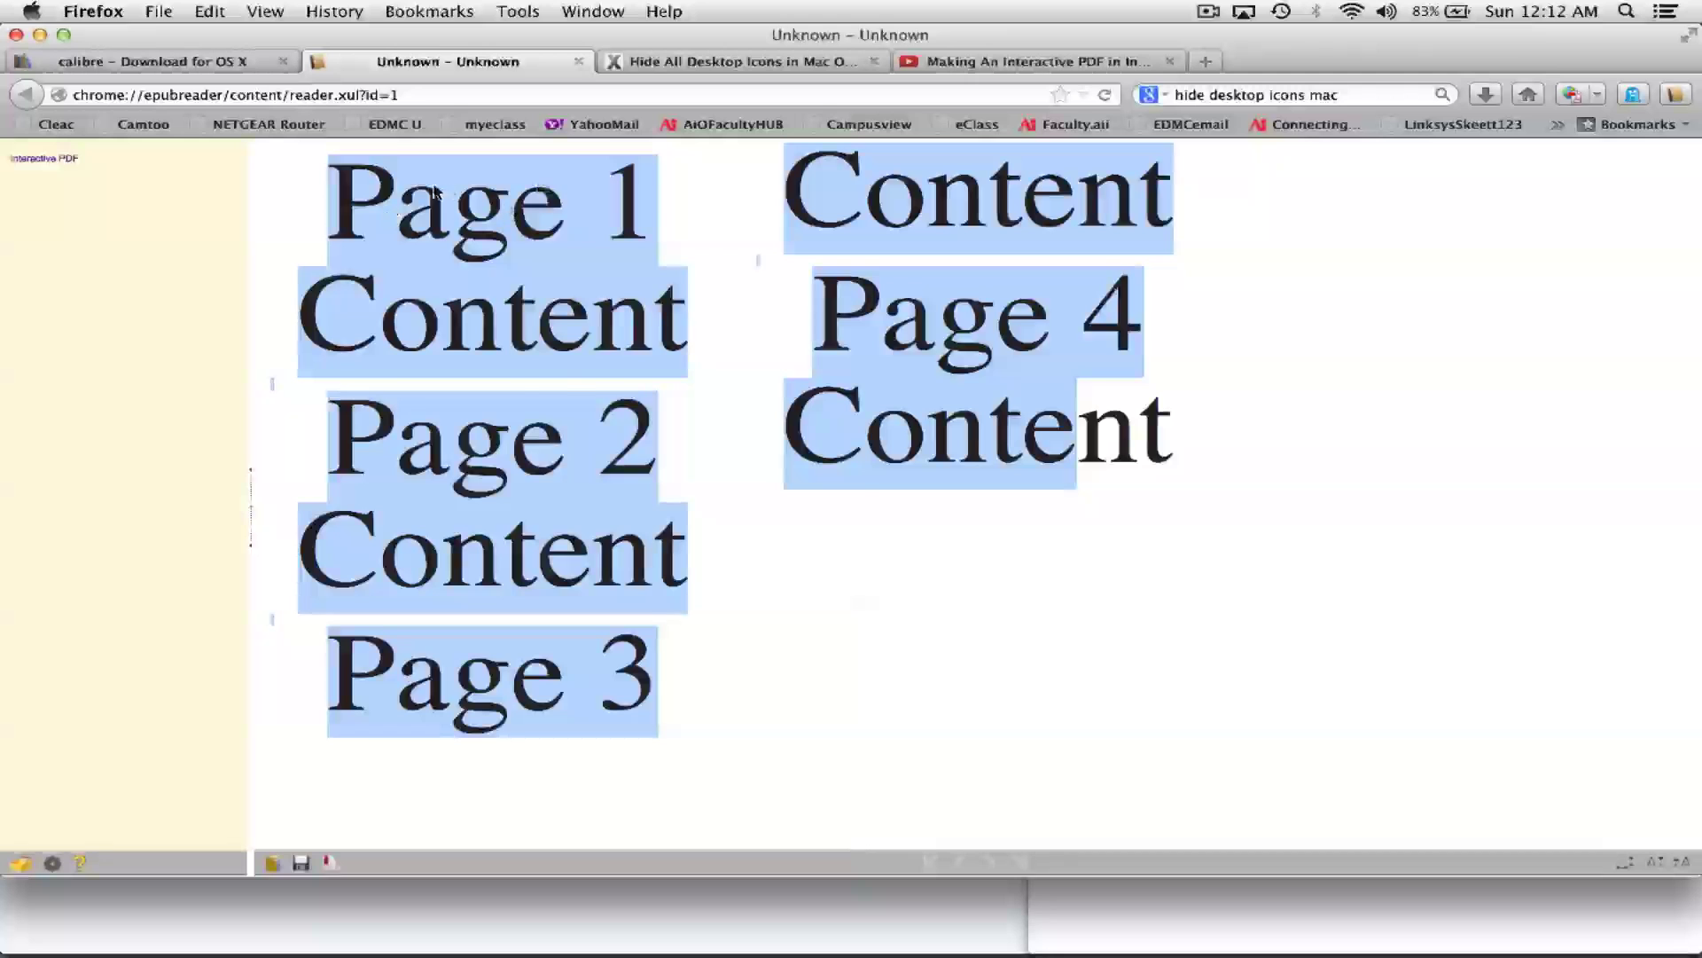
left_click(614, 277)
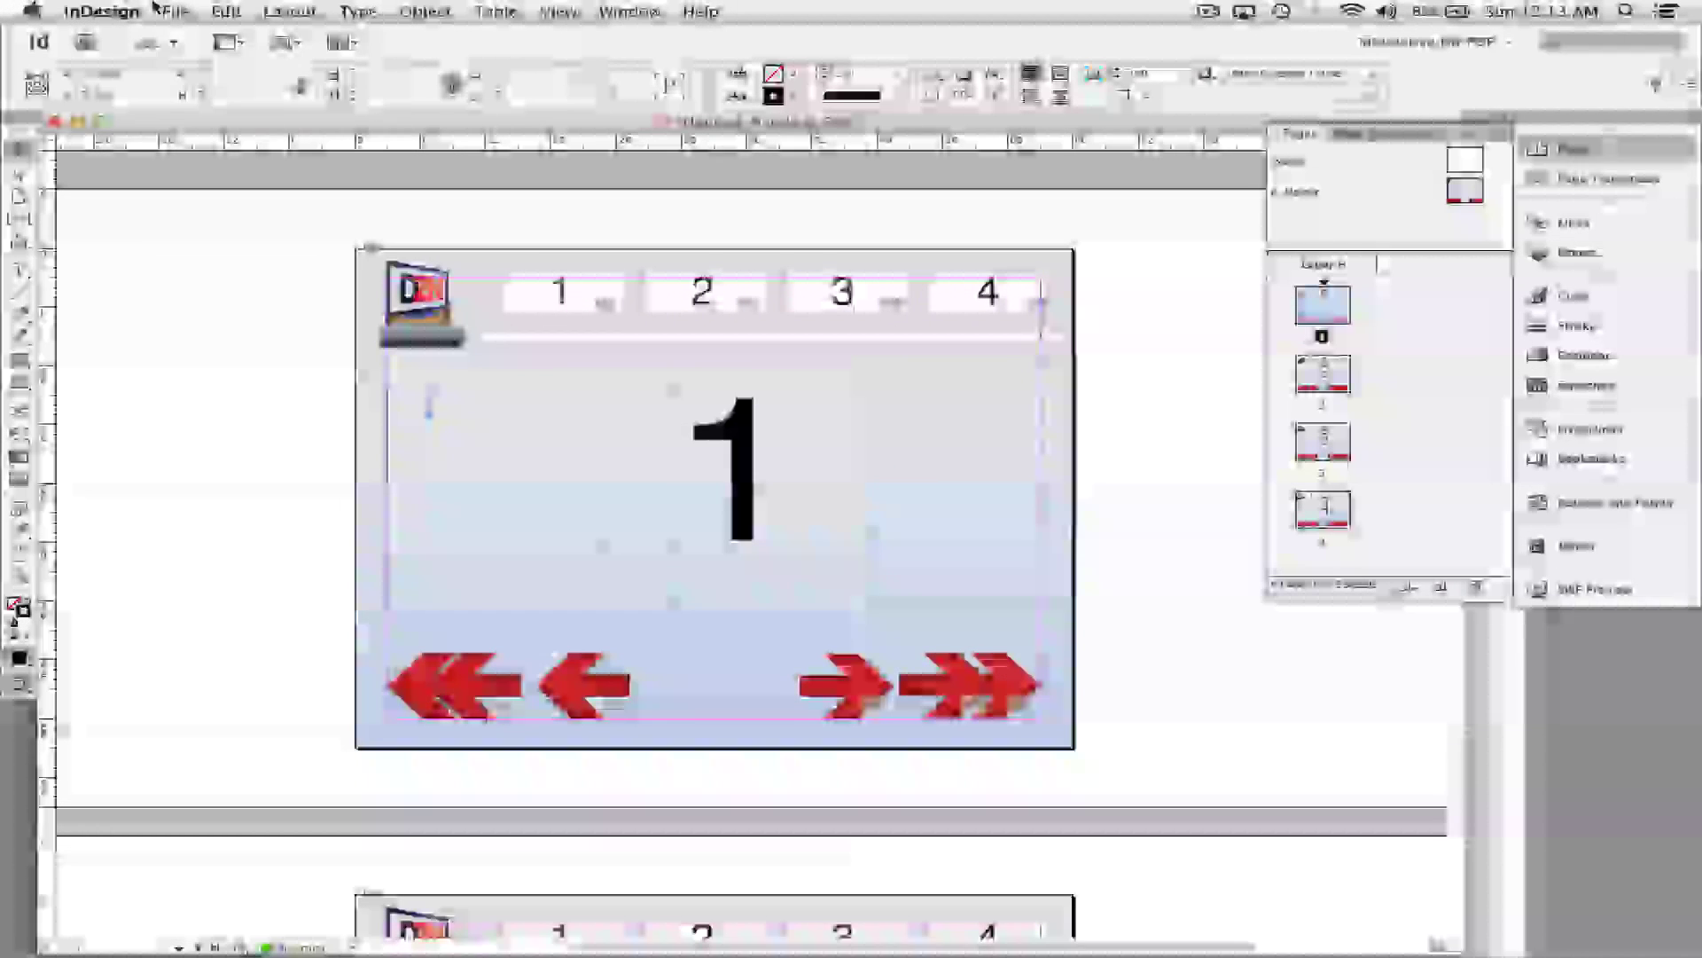
Export all pages as Adobe PDF (Print) with the High Quality Print preset, replacing the existing Untitled-9.pdf.
left_click(173, 11)
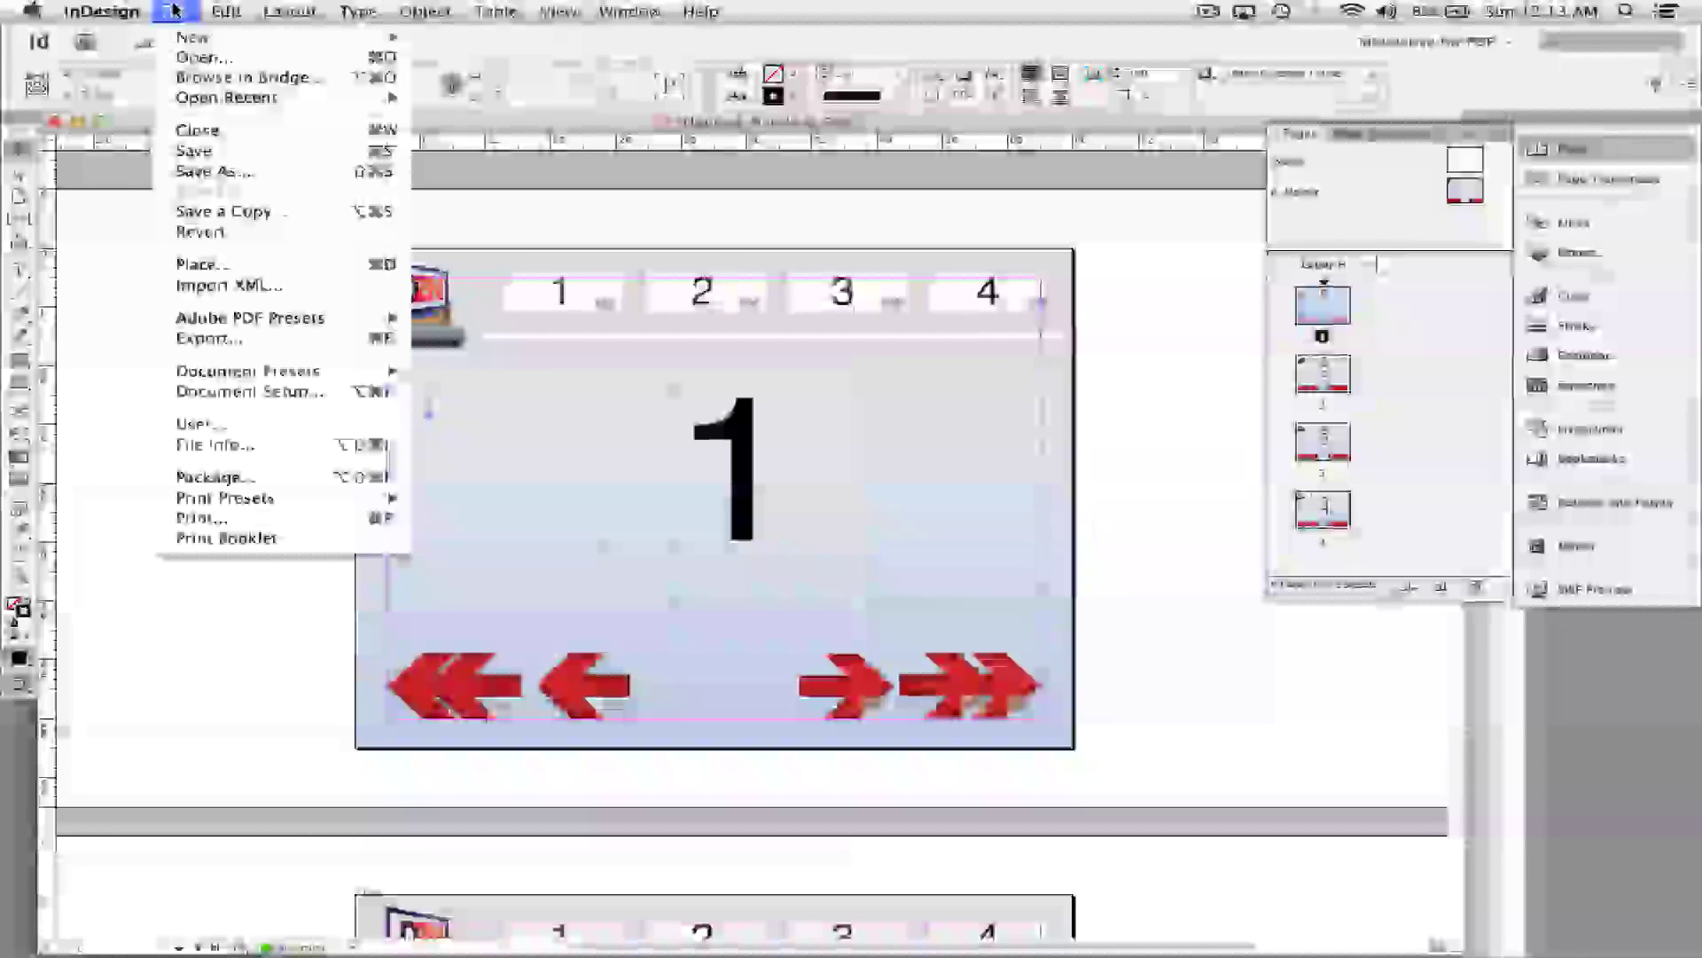
left_click(208, 338)
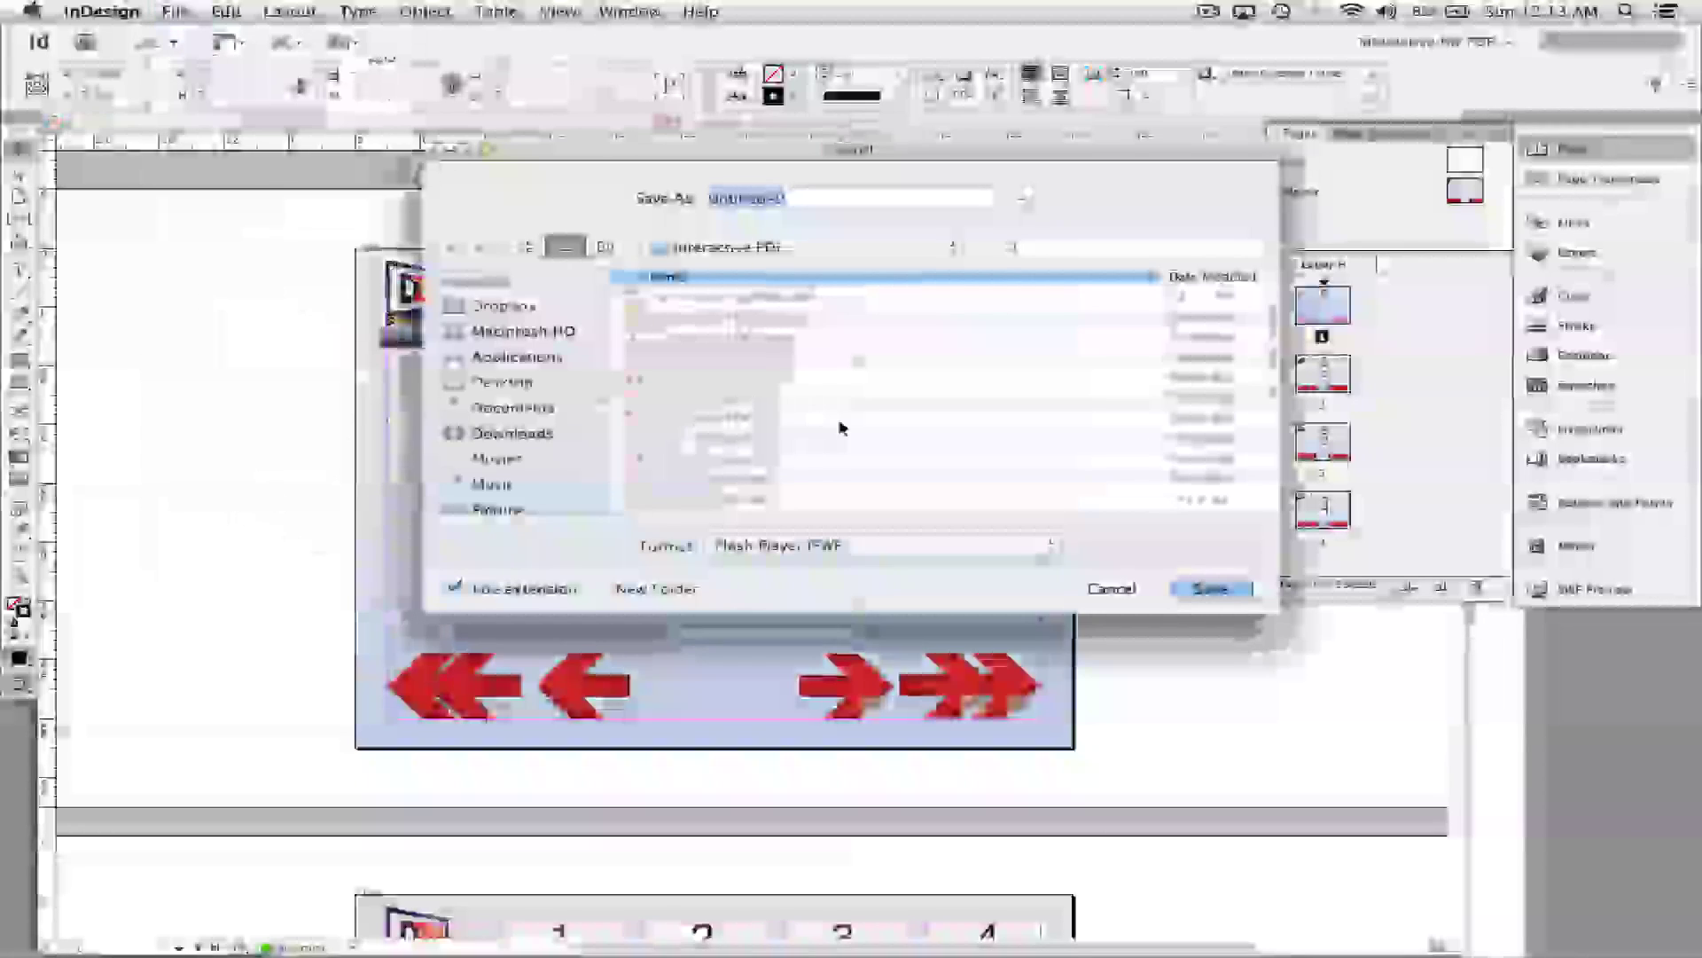
left_click(855, 545)
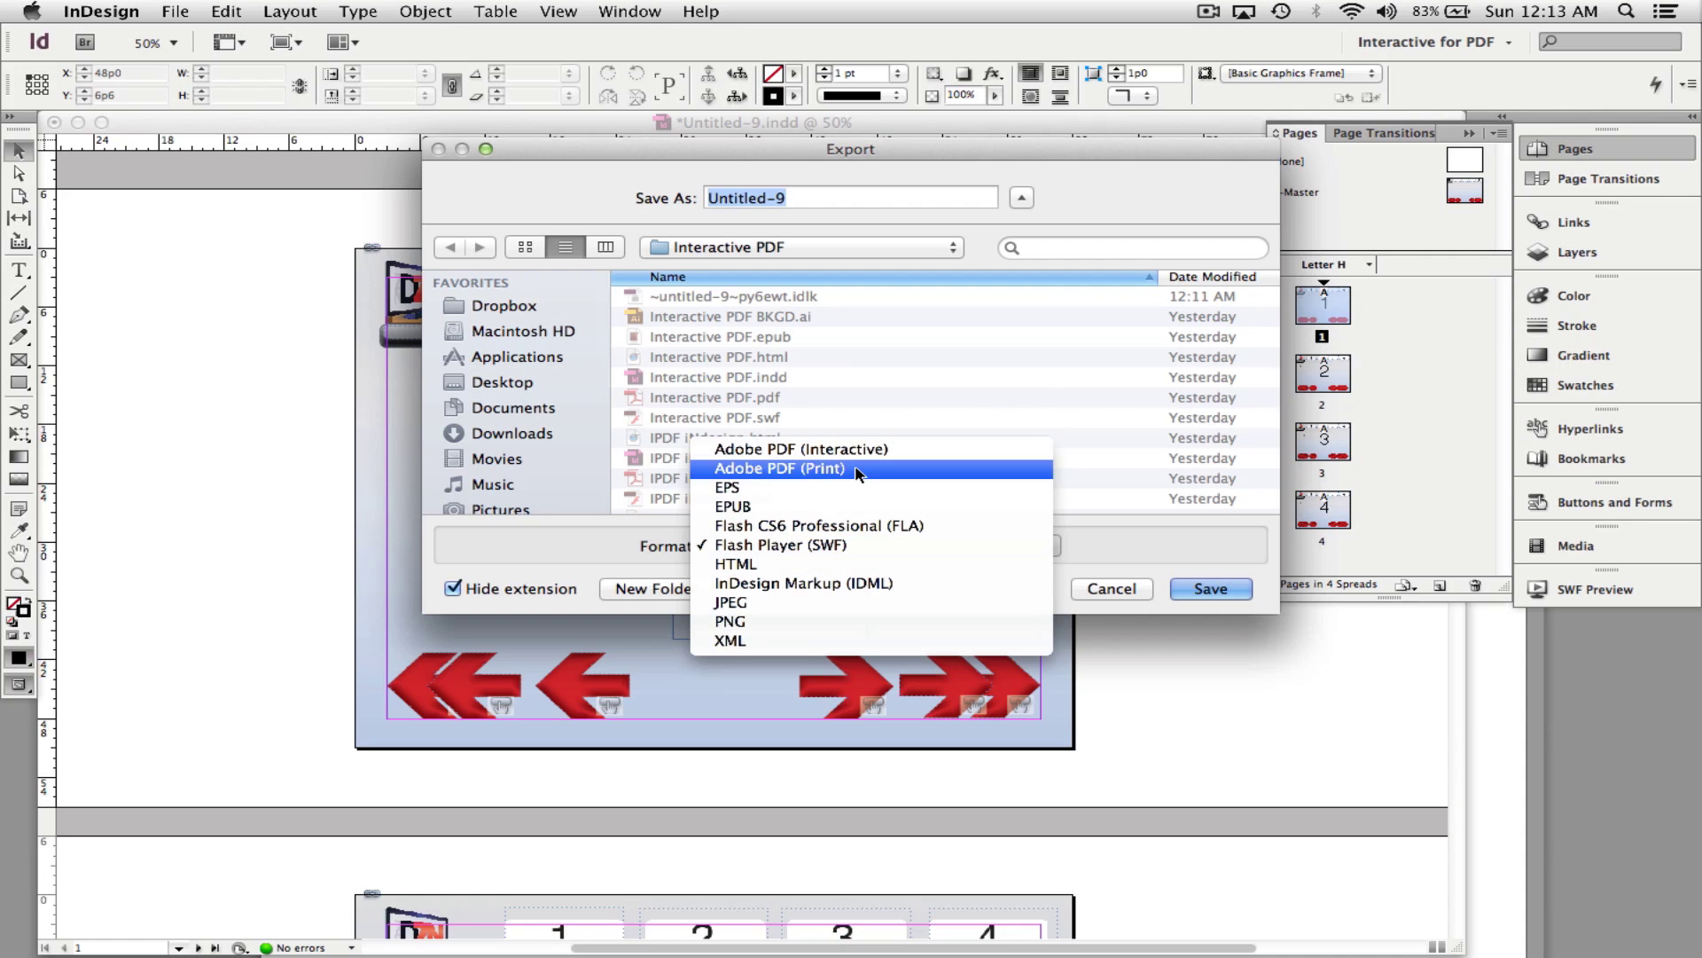
left_click(857, 470)
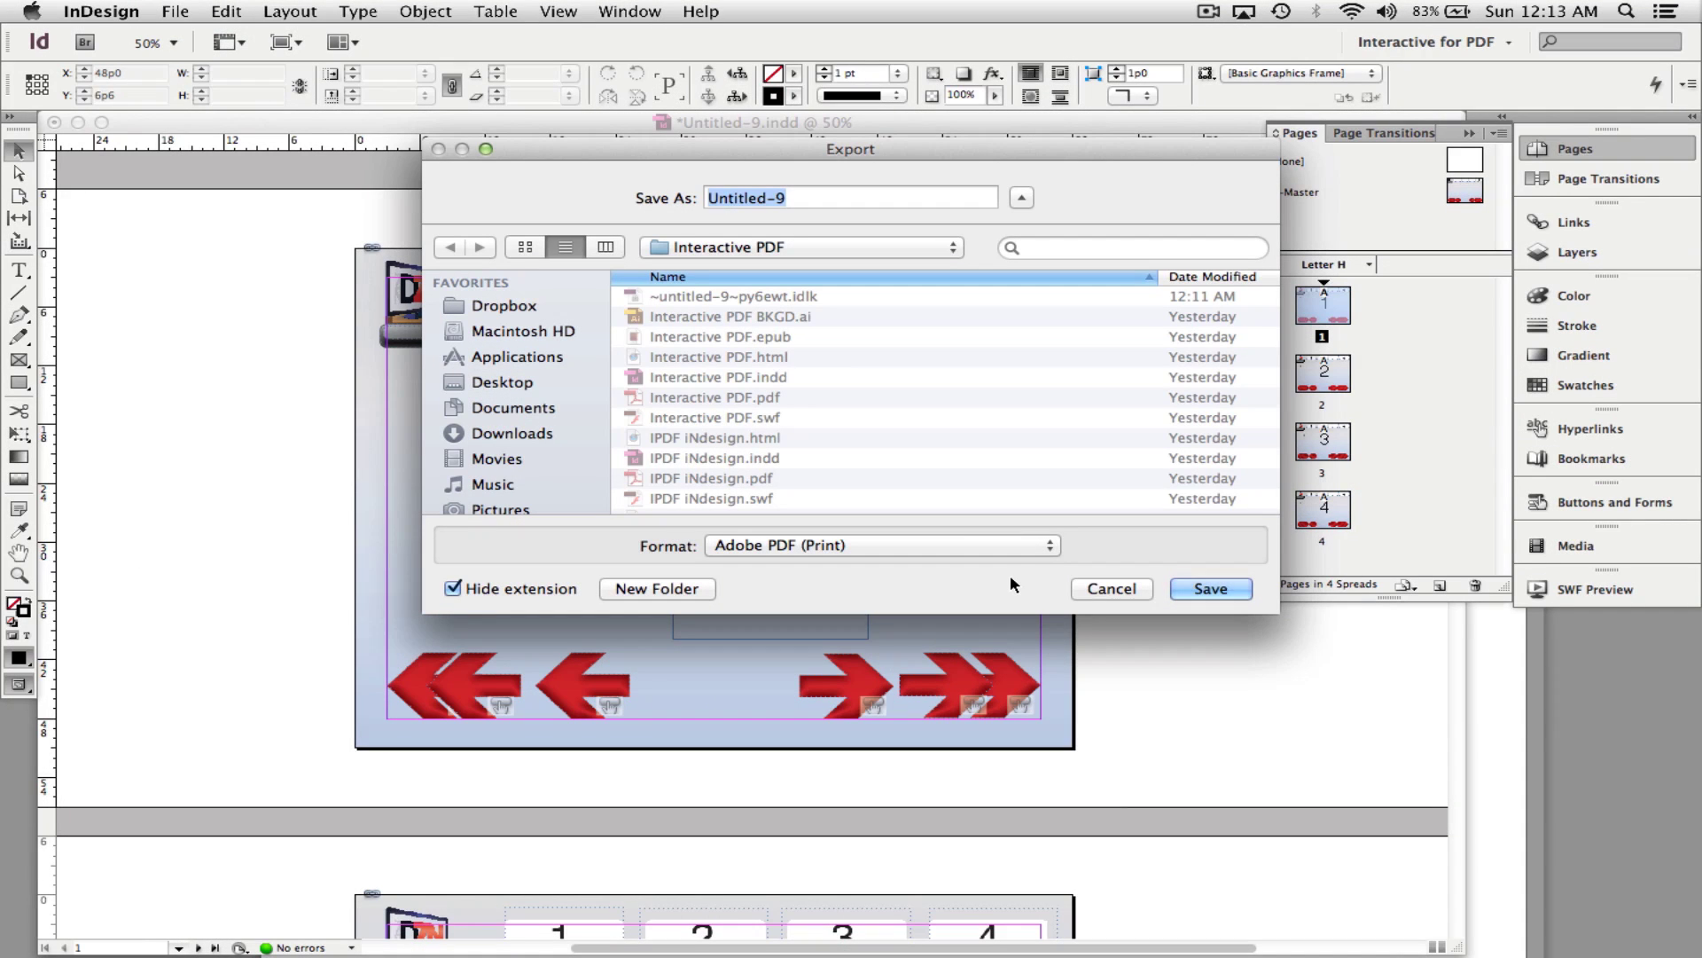
left_click(1210, 590)
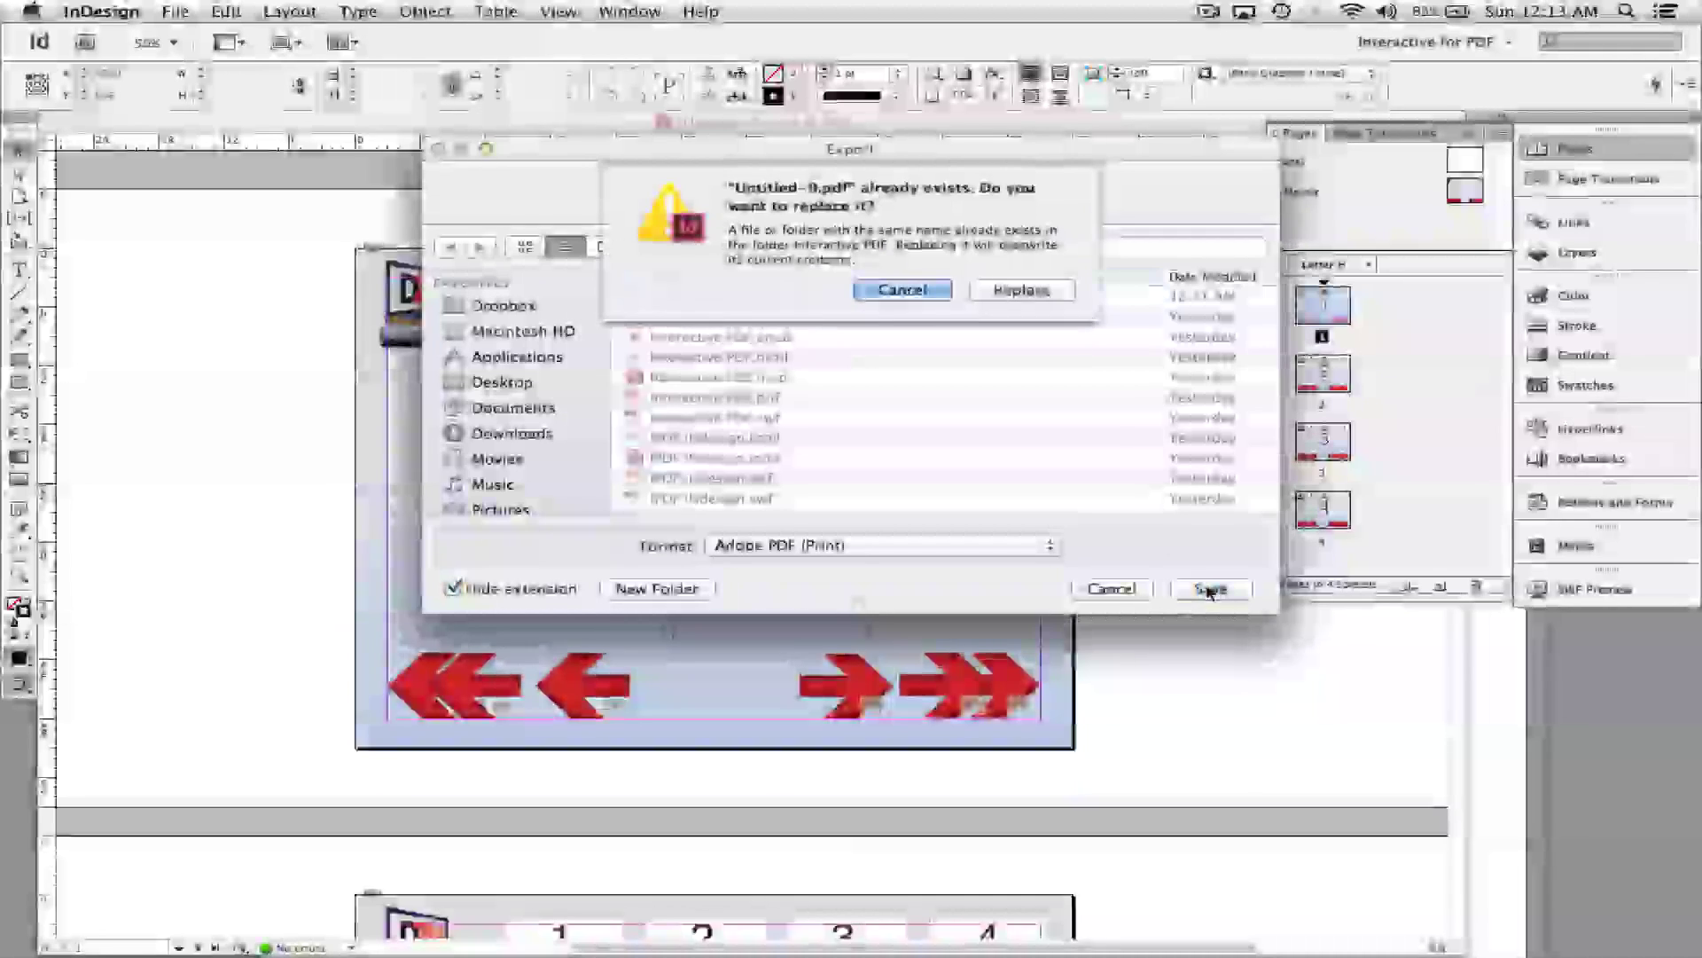
left_click(1060, 290)
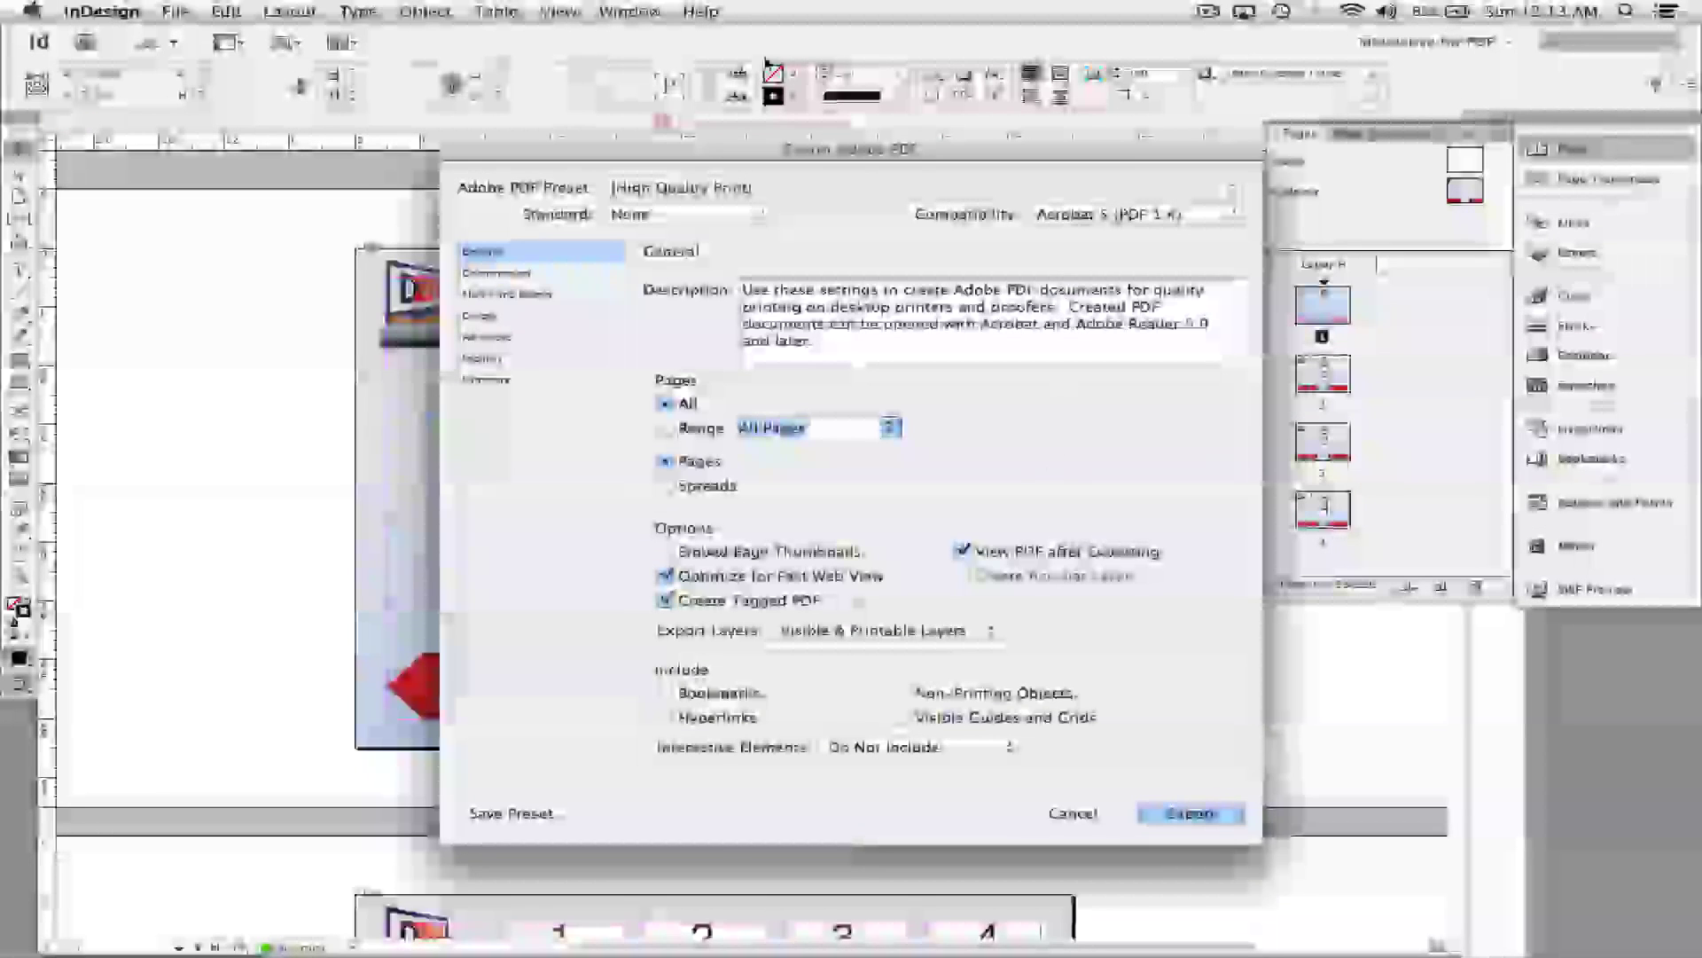
left_click(1212, 815)
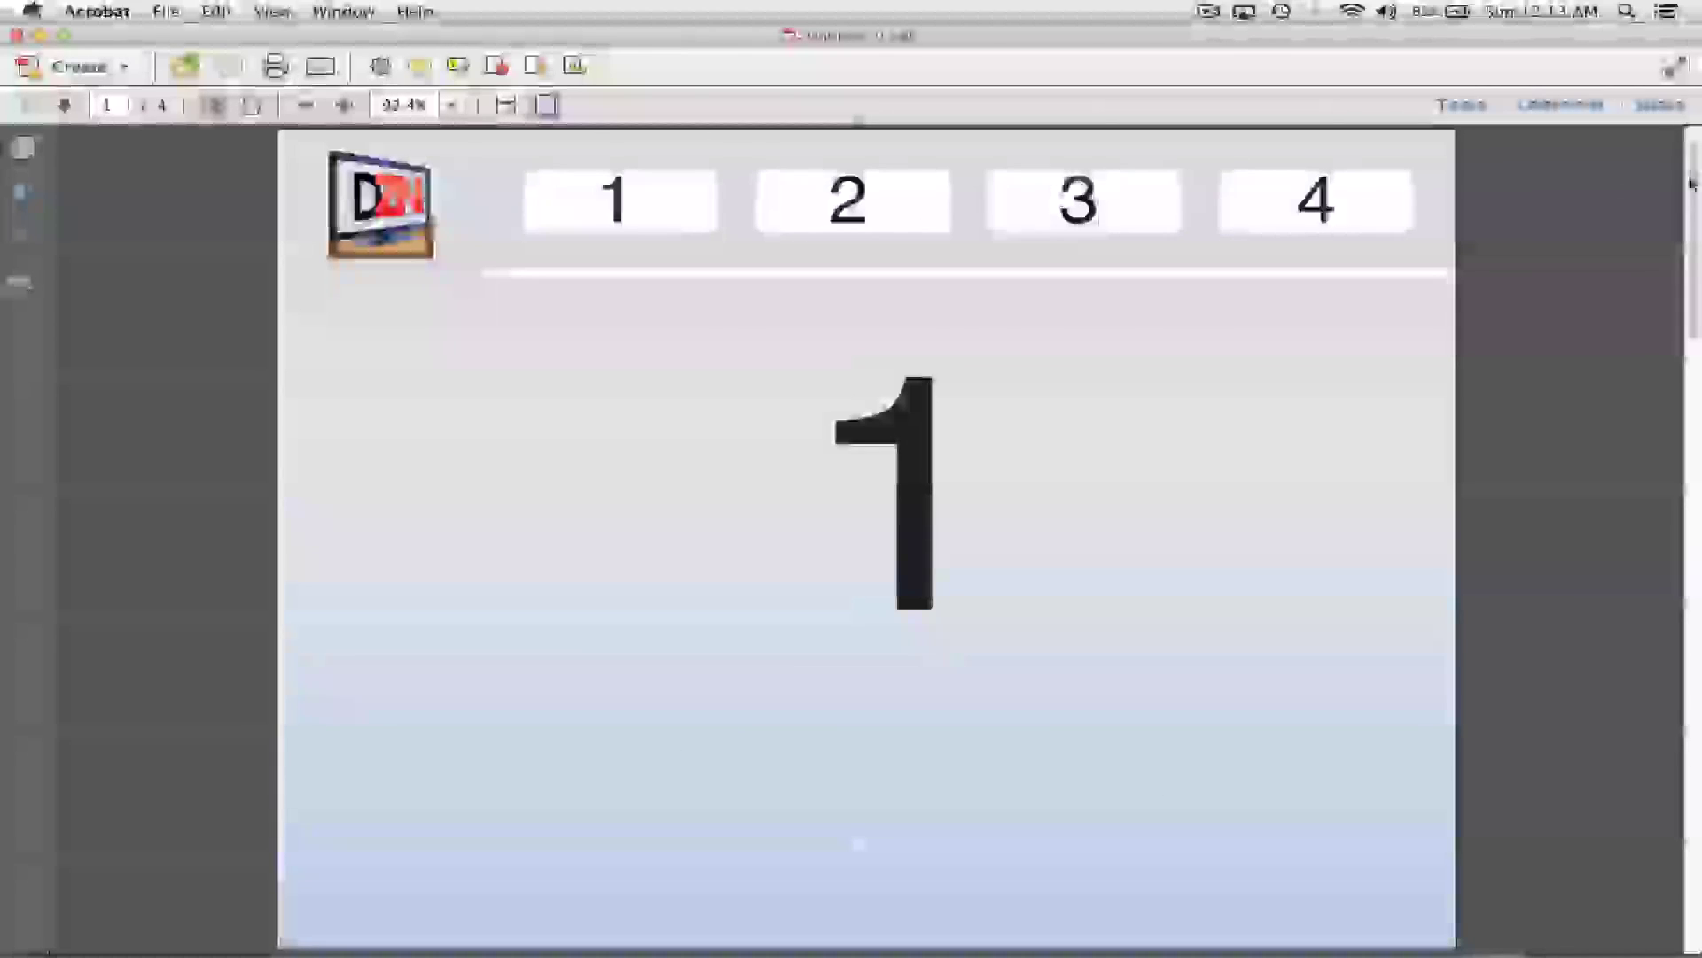
Test the page number buttons in the print PDF in Acrobat and page forward to page 4.
double_click(1303, 197)
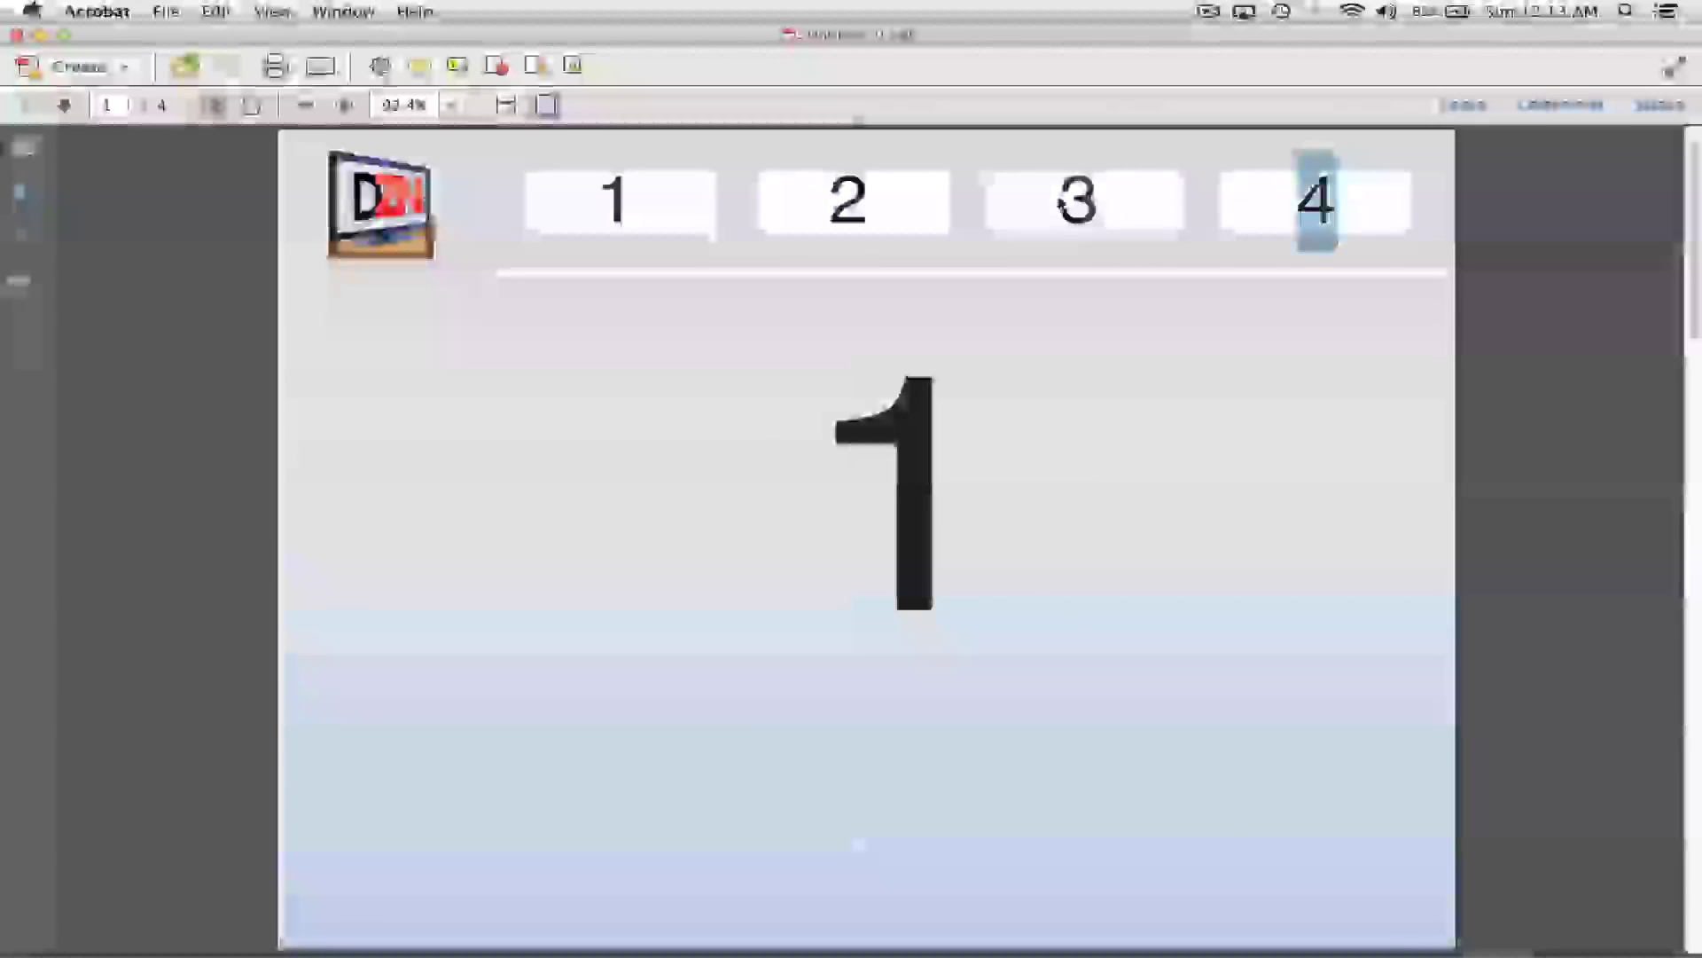
left_click(785, 199)
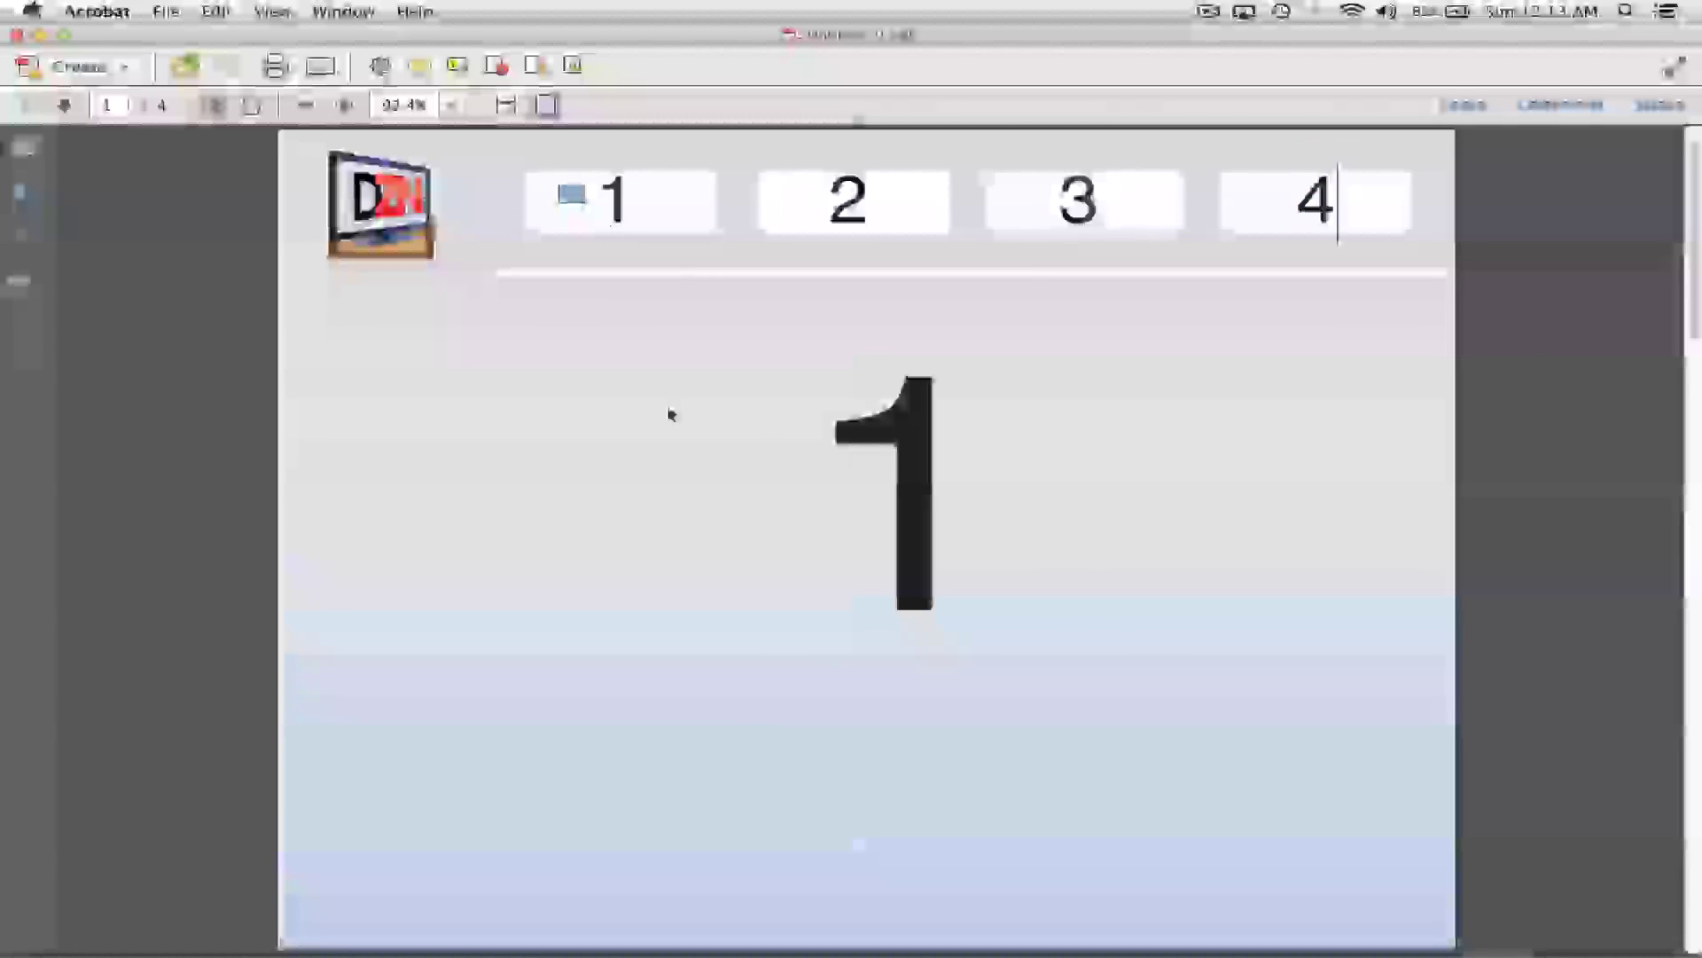
key("Right")
key("Right")
key("Right")
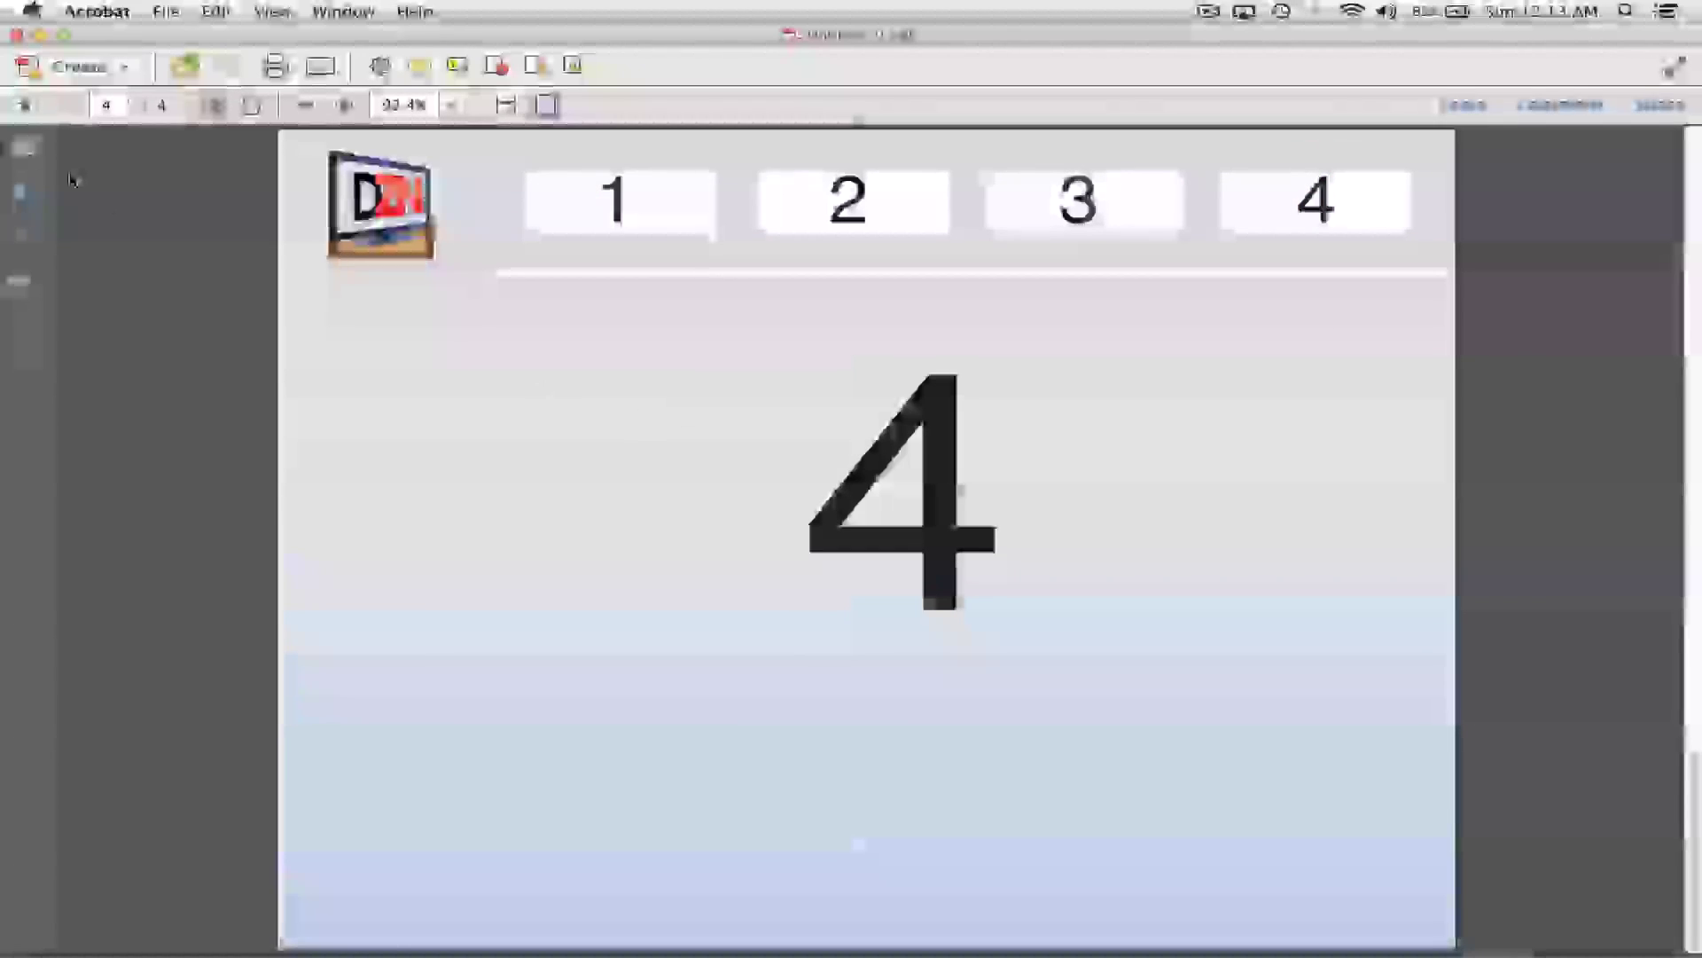
Browse pages 2 to 4 of the print PDF through the page thumbnails, close it and return to InDesign.
left_click(24, 147)
left_click(208, 434)
left_click(186, 634)
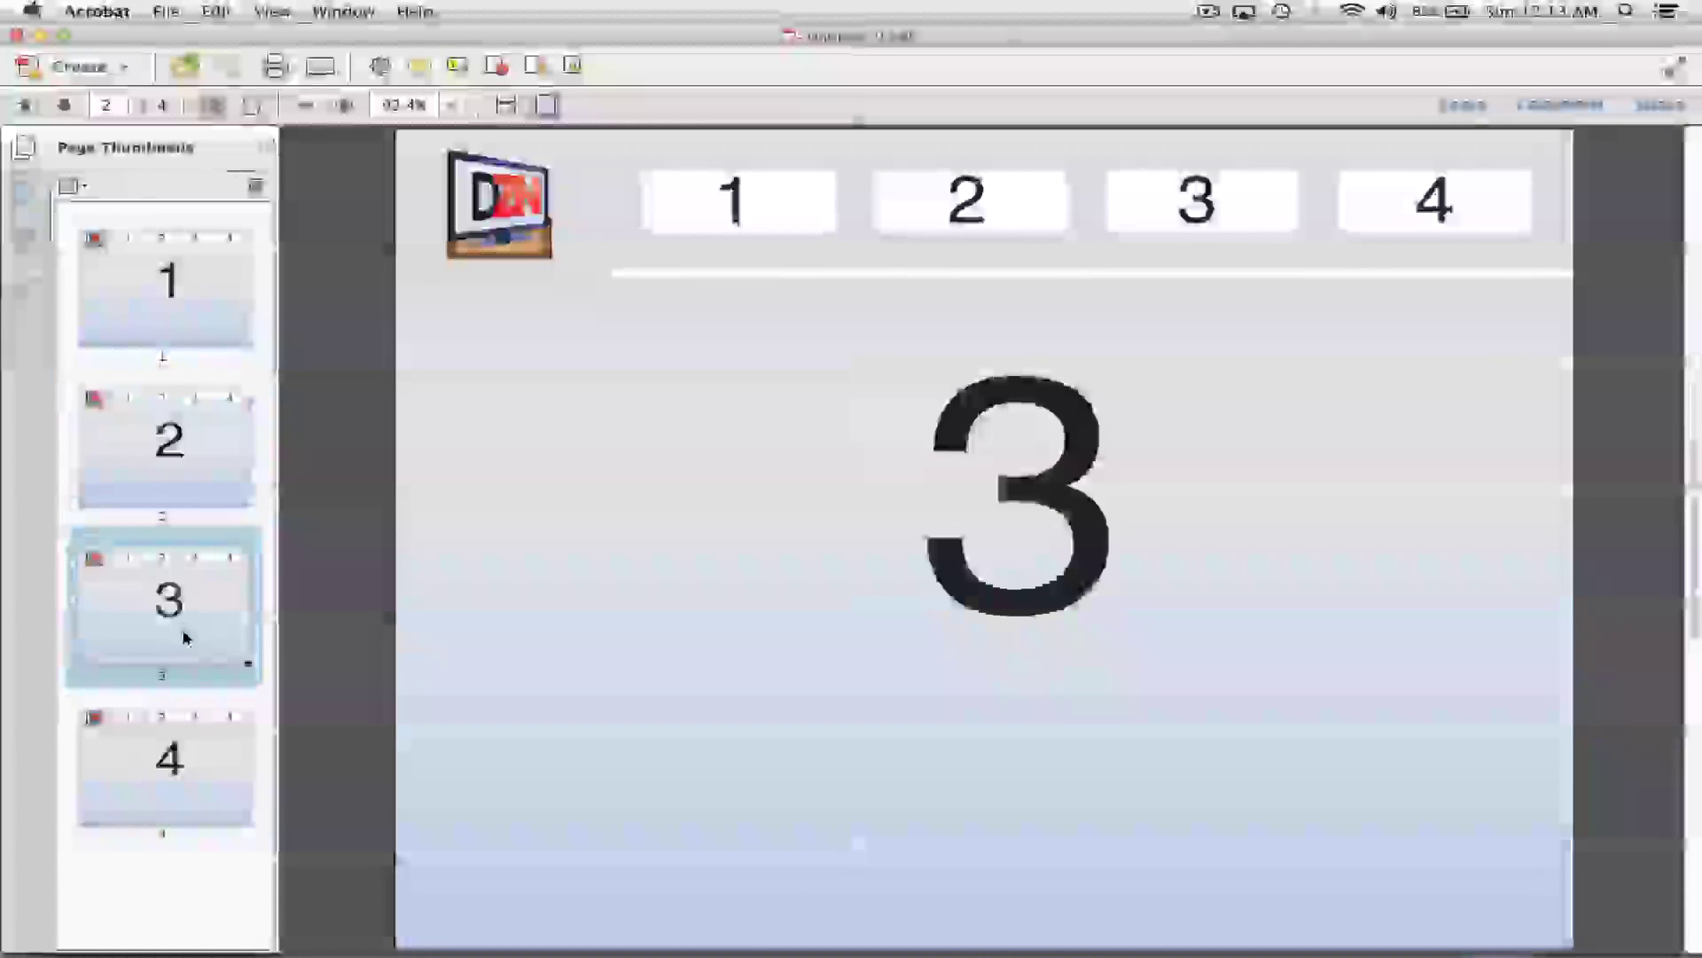
key("Down")
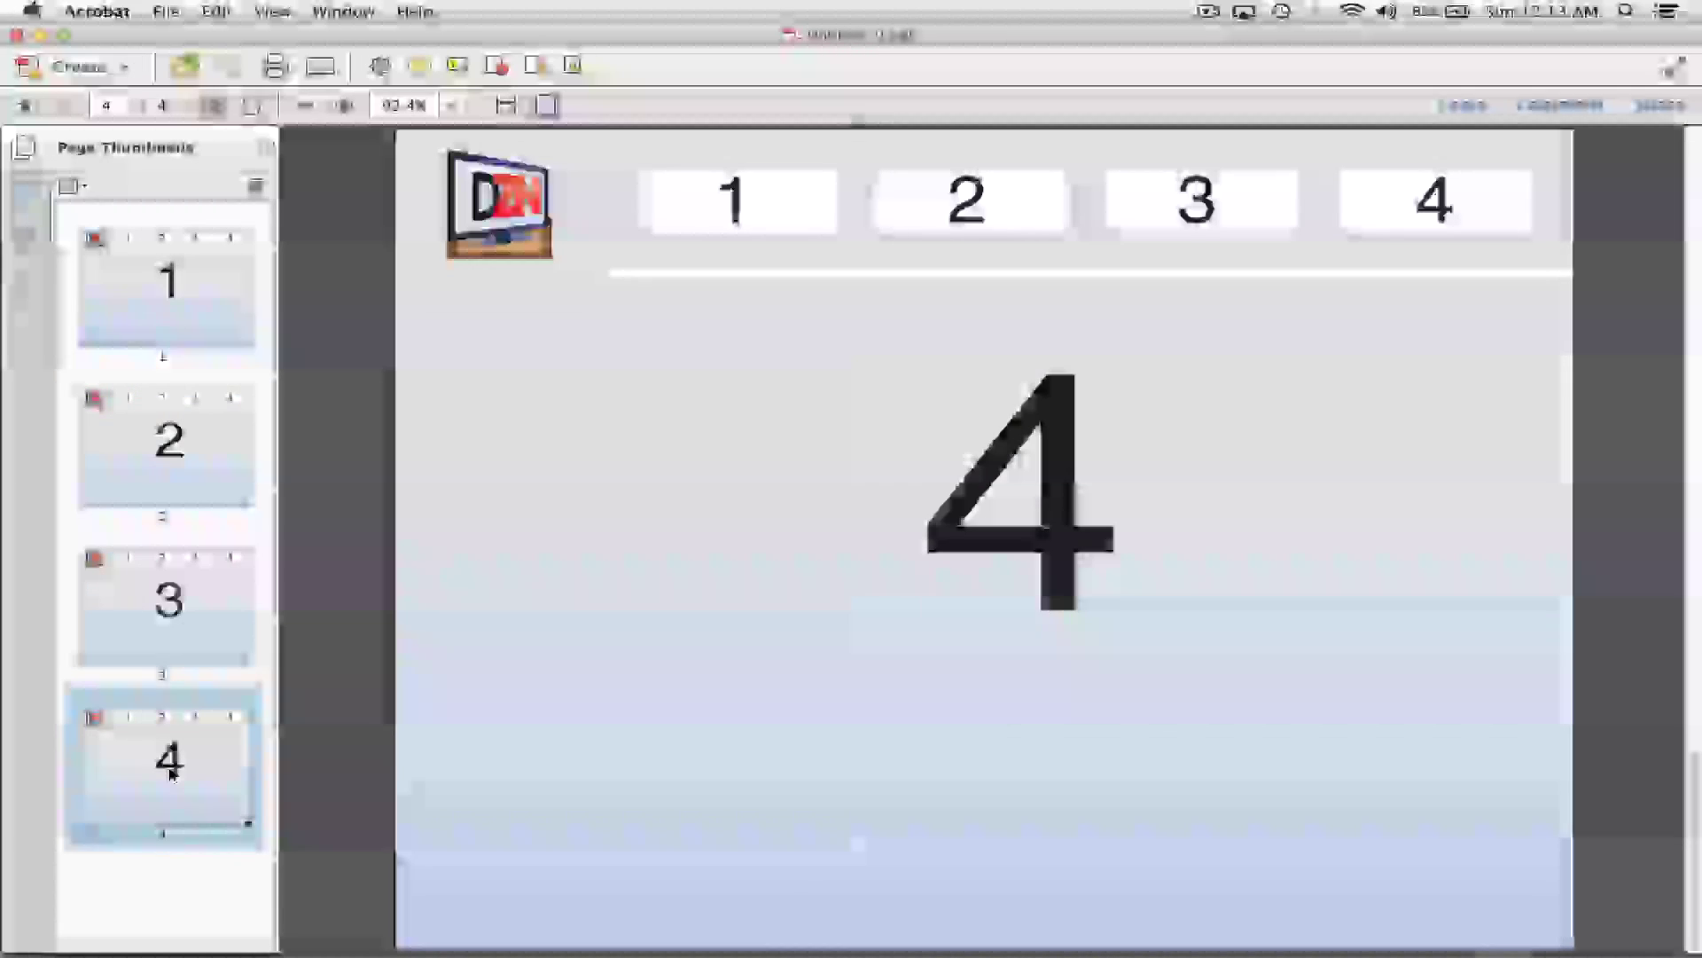
left_click(17, 34)
left_click(544, 544)
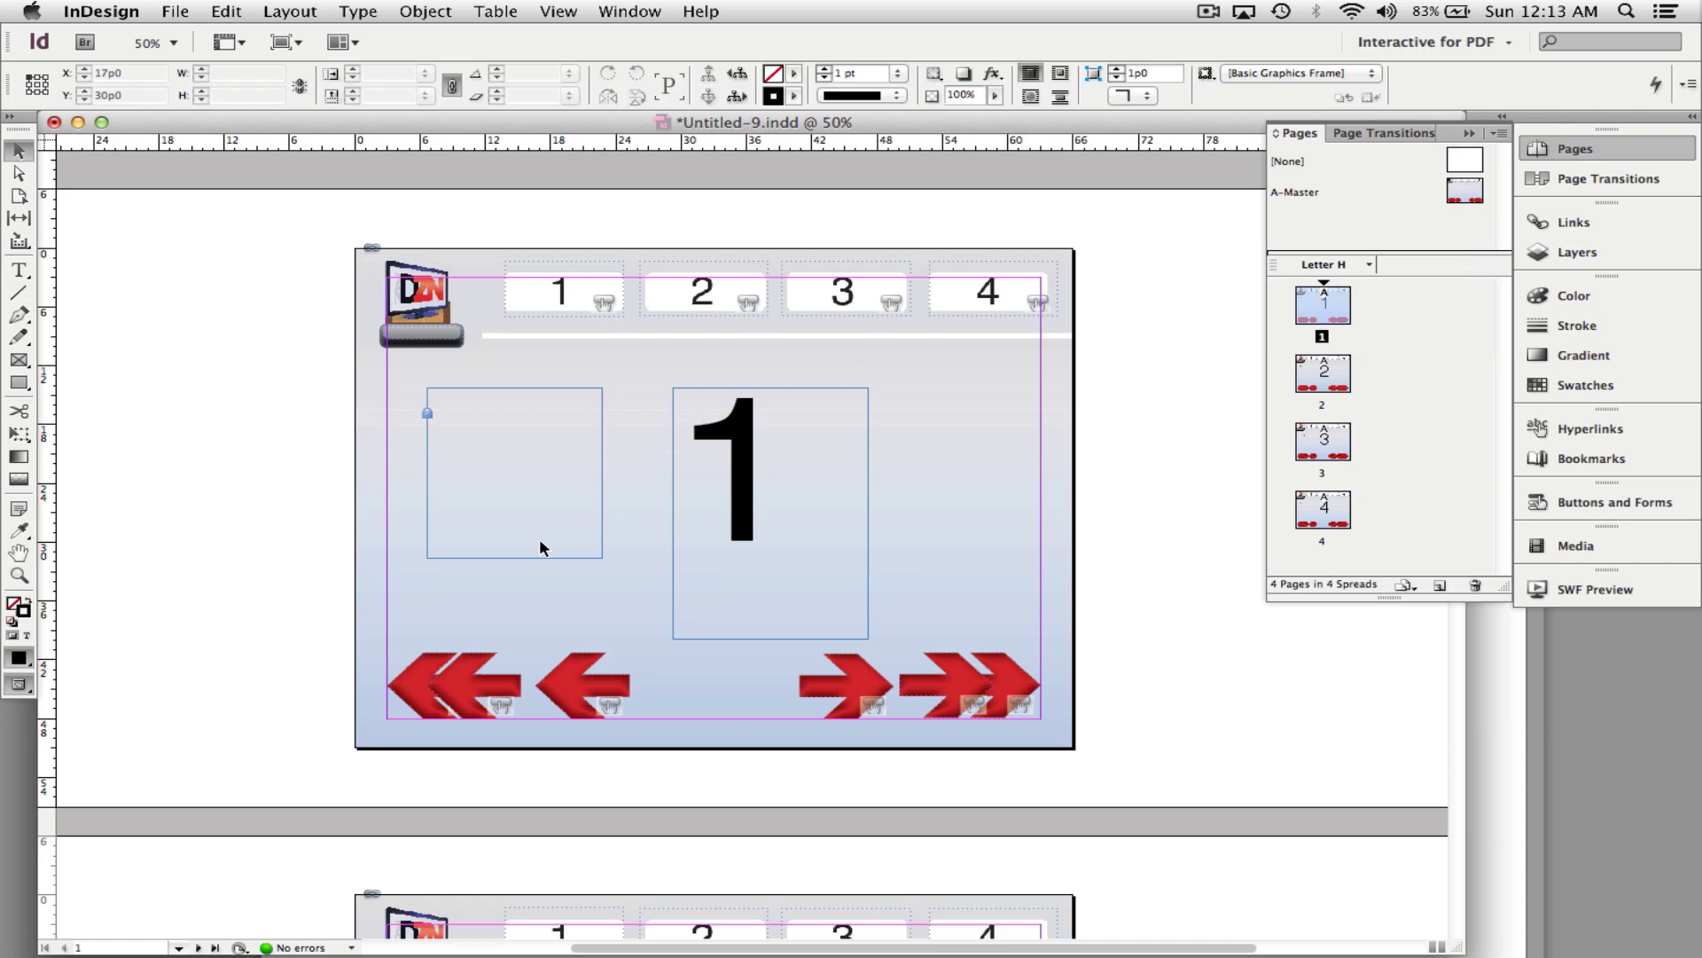
left_click(176, 12)
left_click(177, 11)
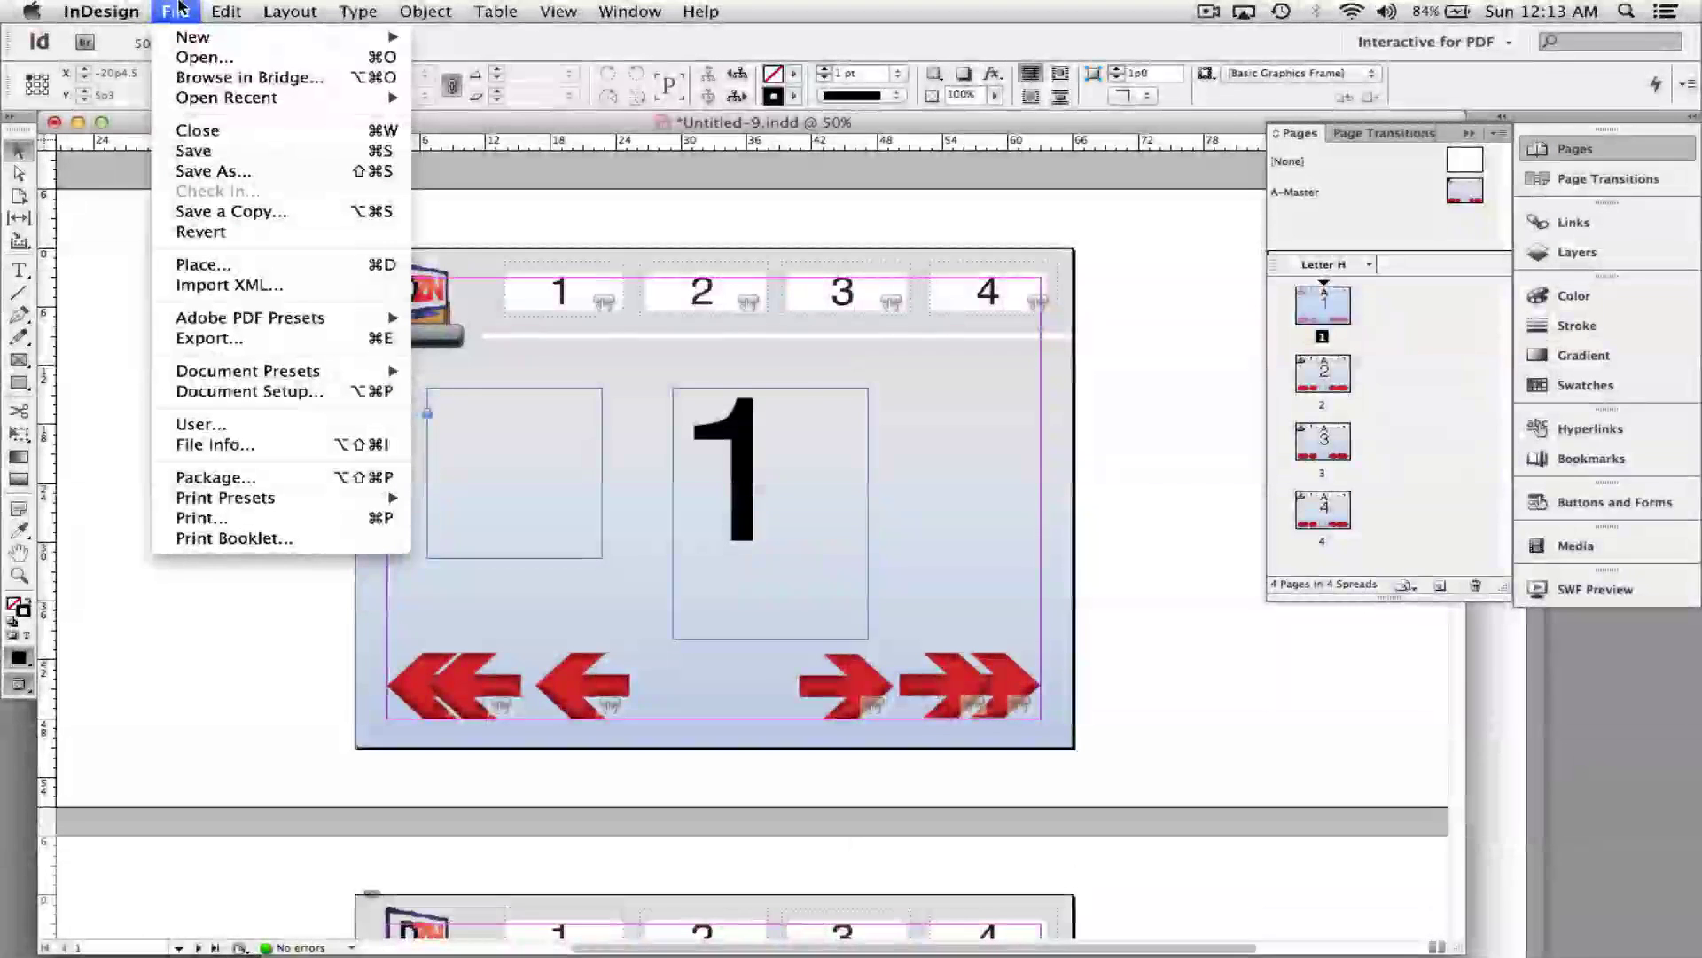
left_click(327, 338)
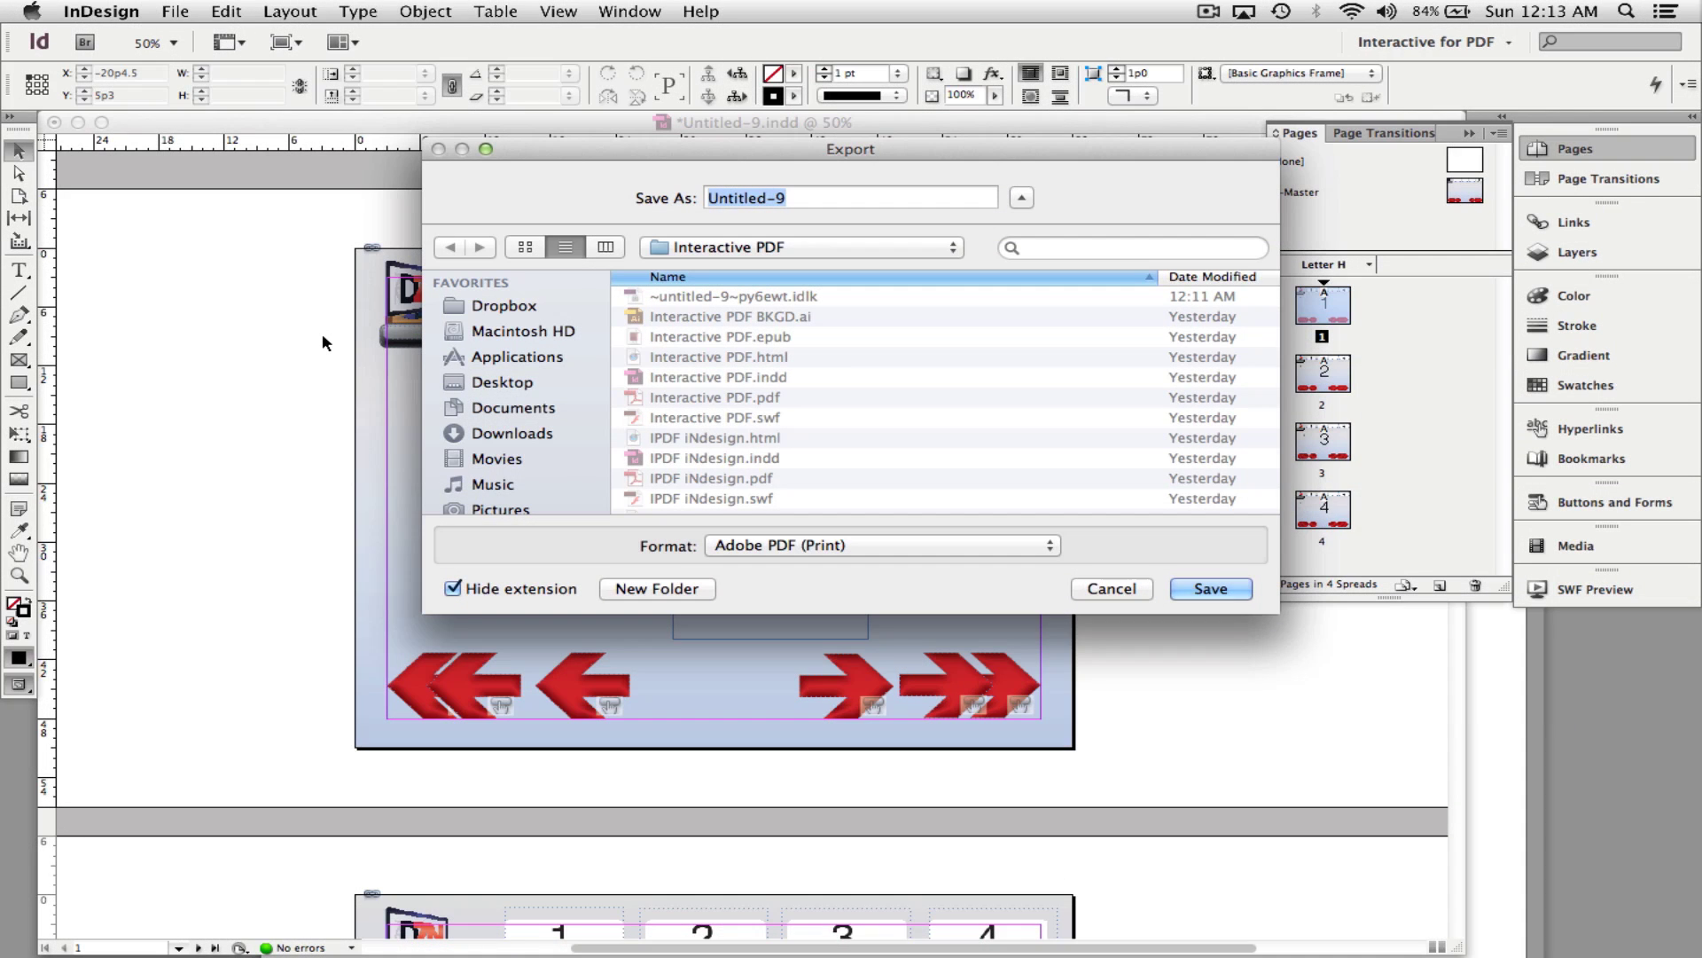
key("Escape")
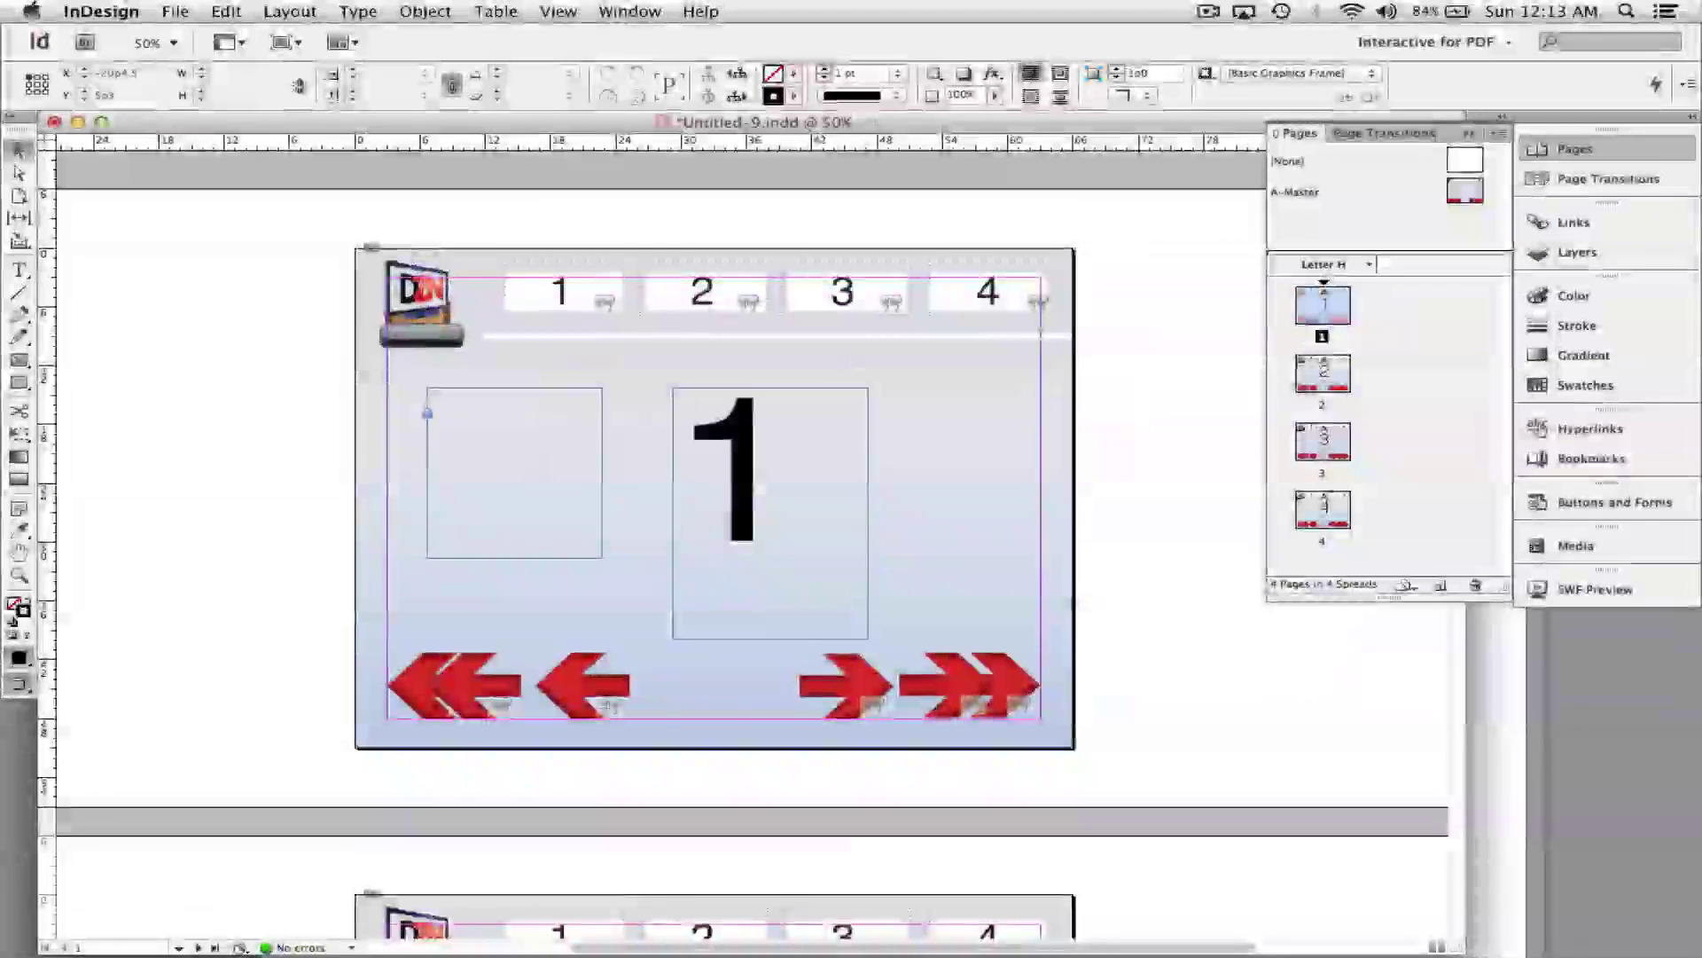